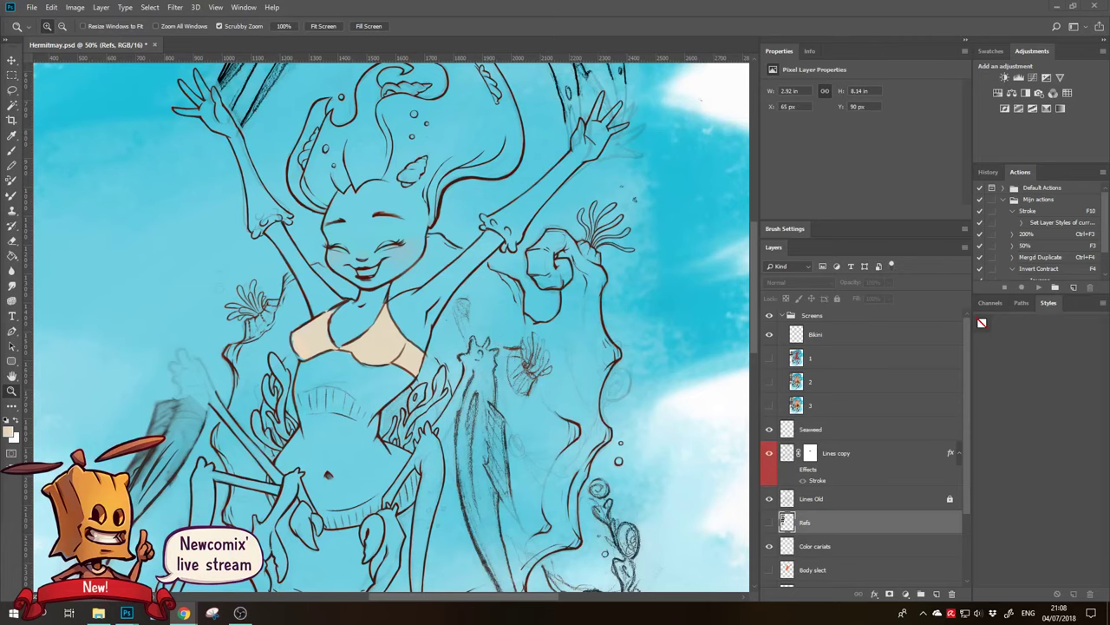
Zoom in on the mermaid's face and anemone, then back out to the whole illustration
click(368, 291)
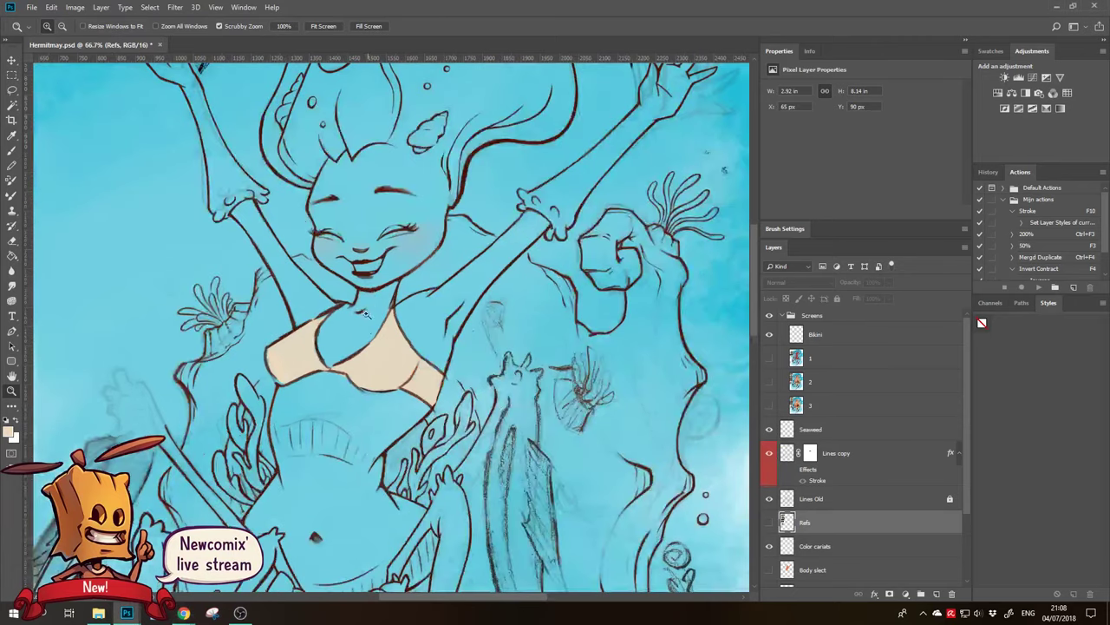
scroll(364, 312, right, 2)
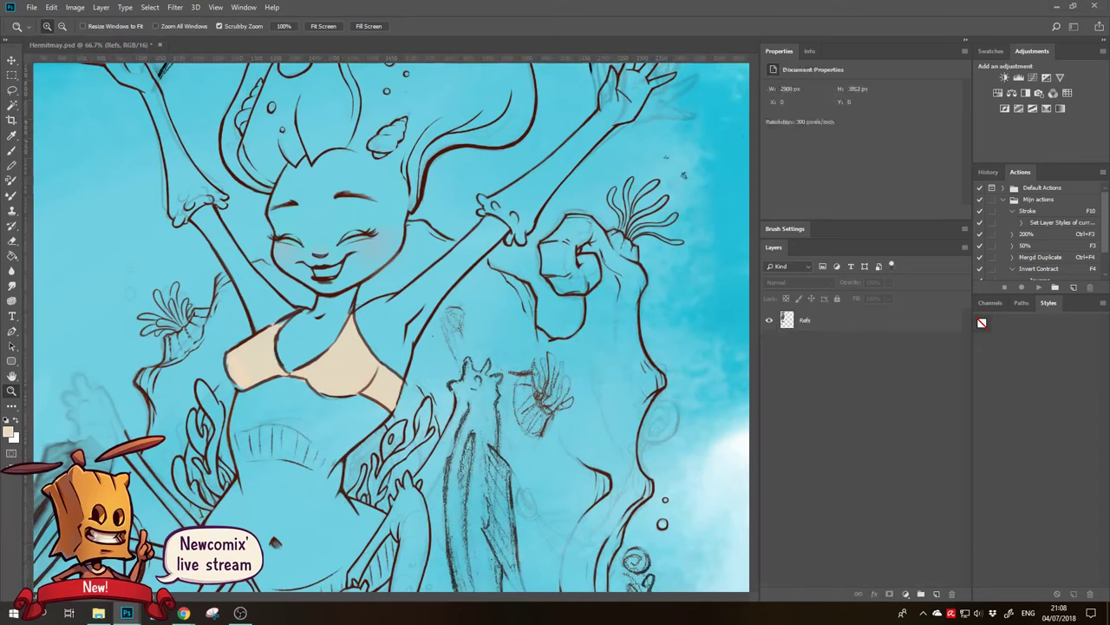
click(183, 612)
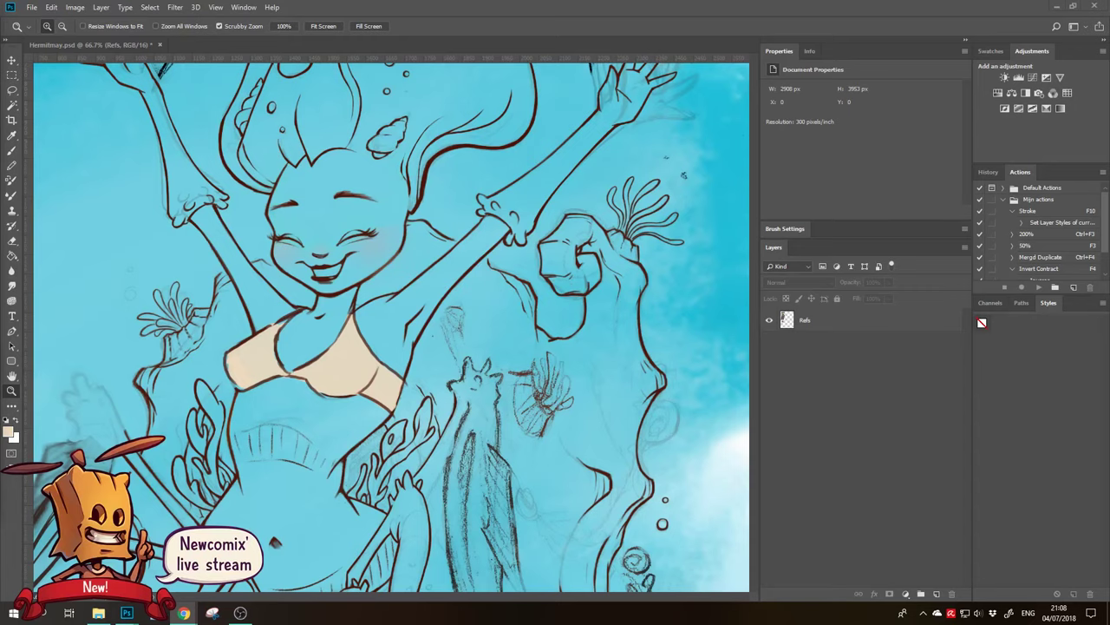
click(531, 335)
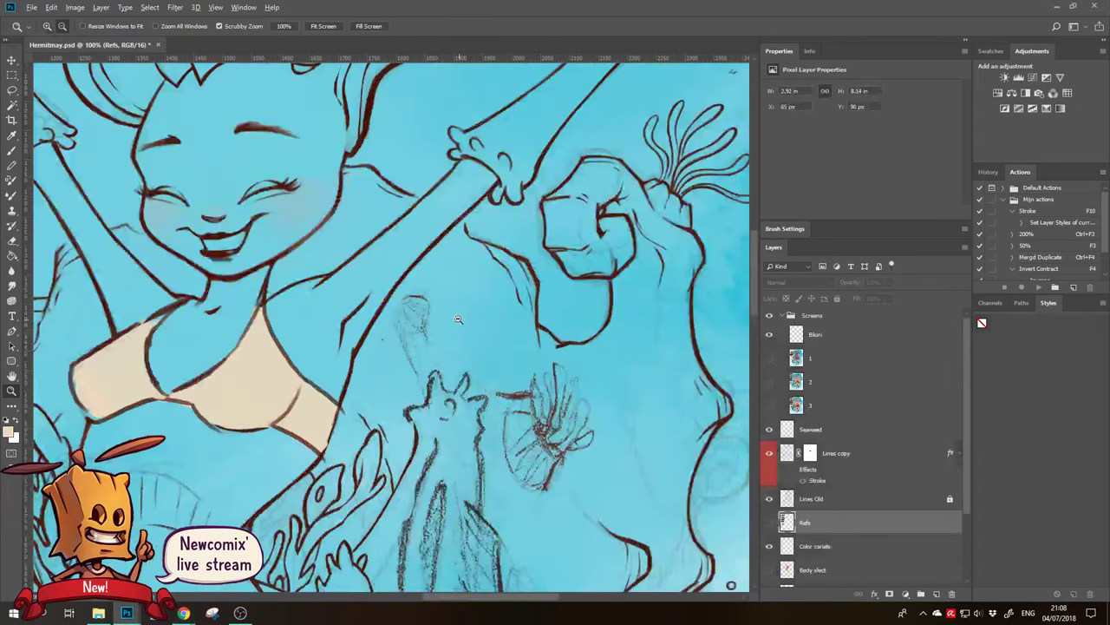
drag(458, 319, 425, 328)
Compare the reference-photo and striped colour variants and check the seaweed strokes' visibility
click(768, 405)
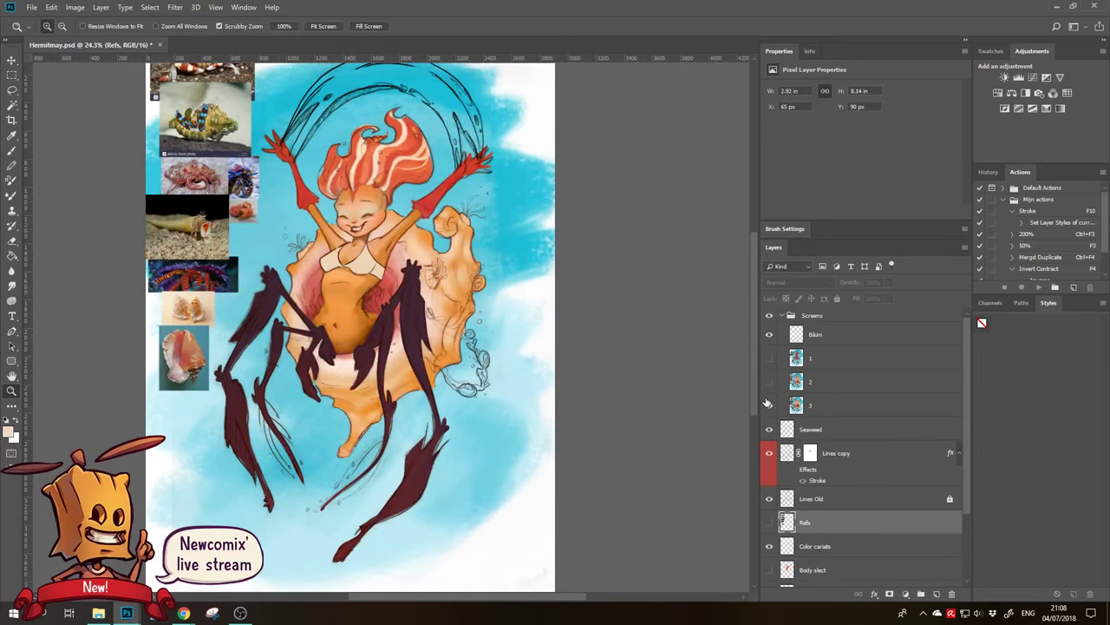
click(769, 405)
click(769, 383)
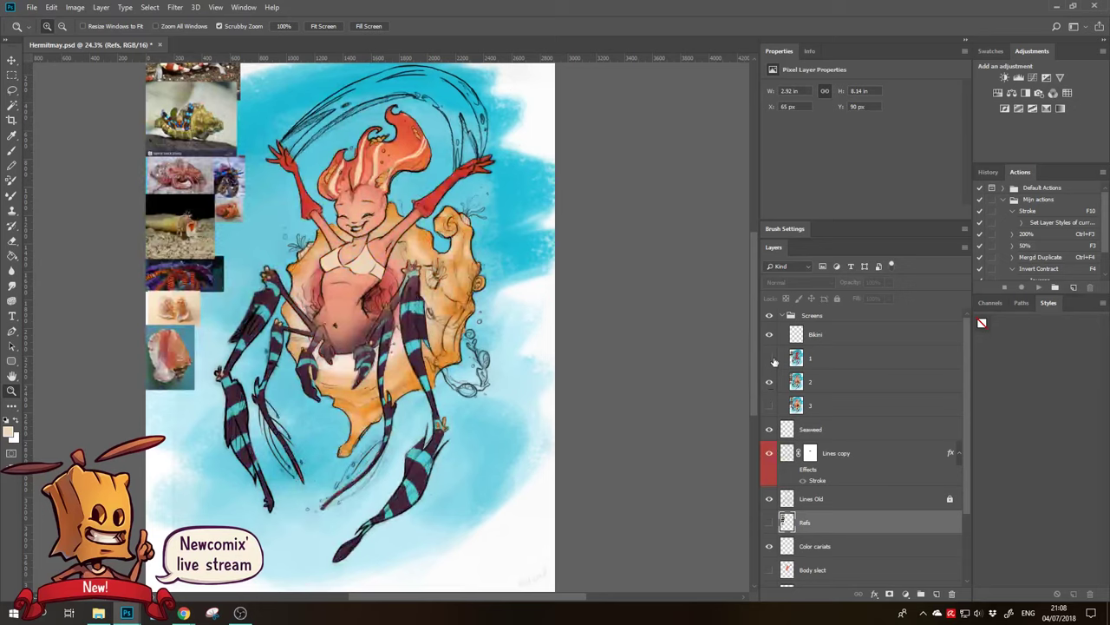
click(772, 359)
click(771, 360)
click(768, 383)
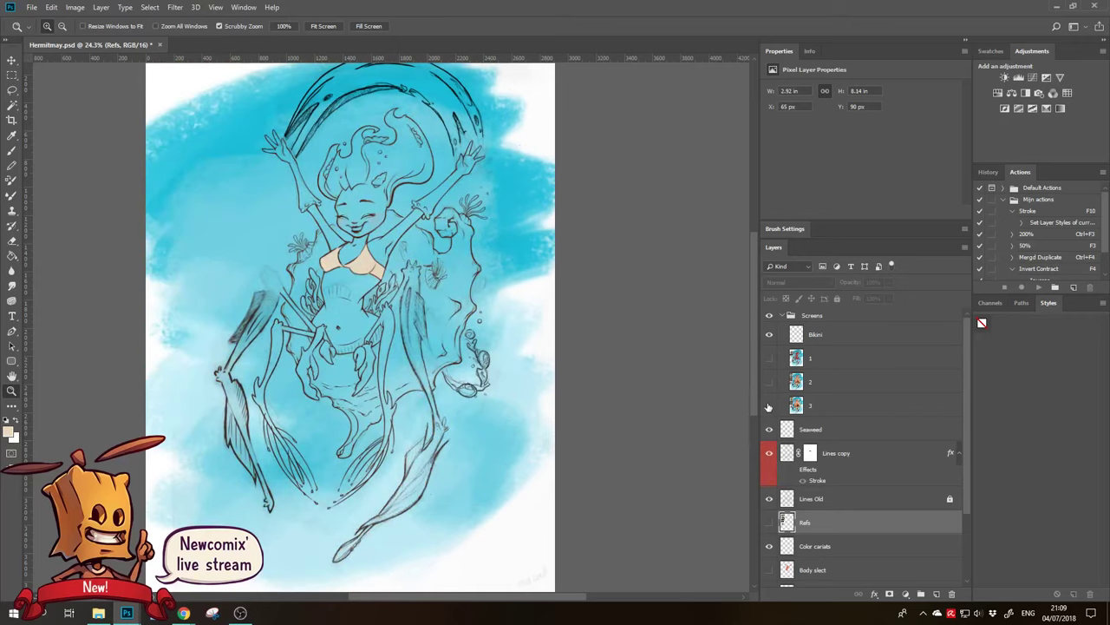
click(769, 407)
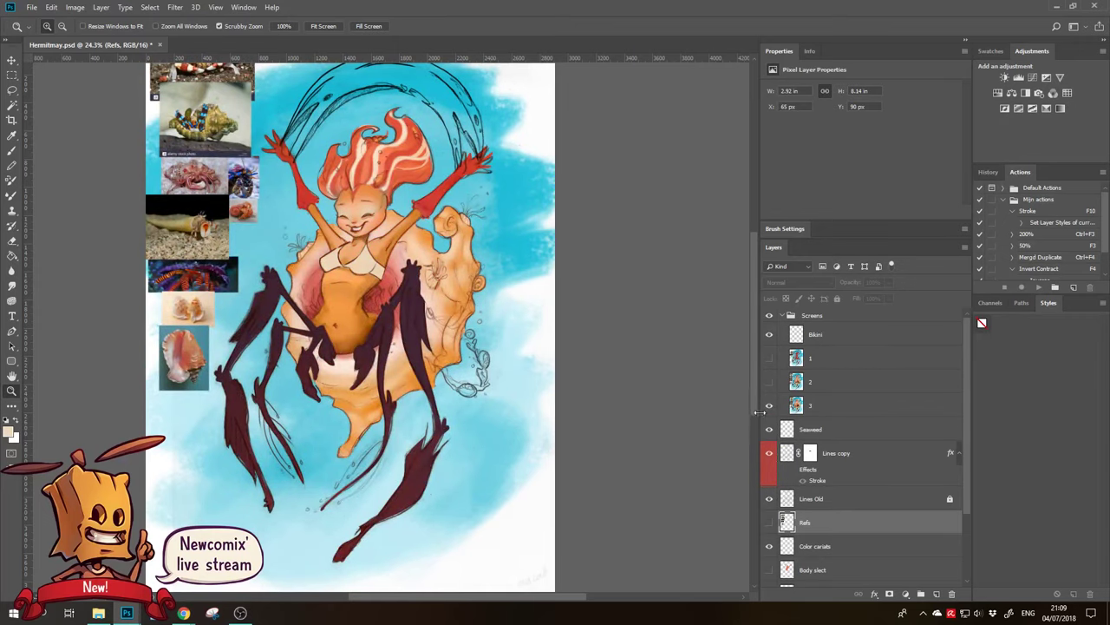
click(769, 405)
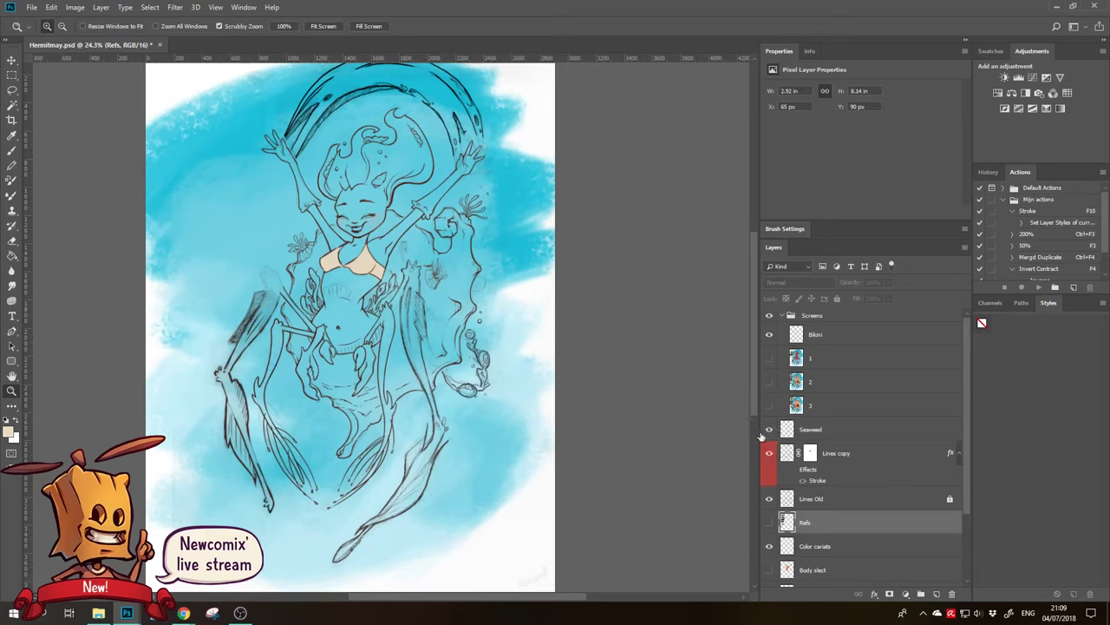
click(768, 432)
click(184, 612)
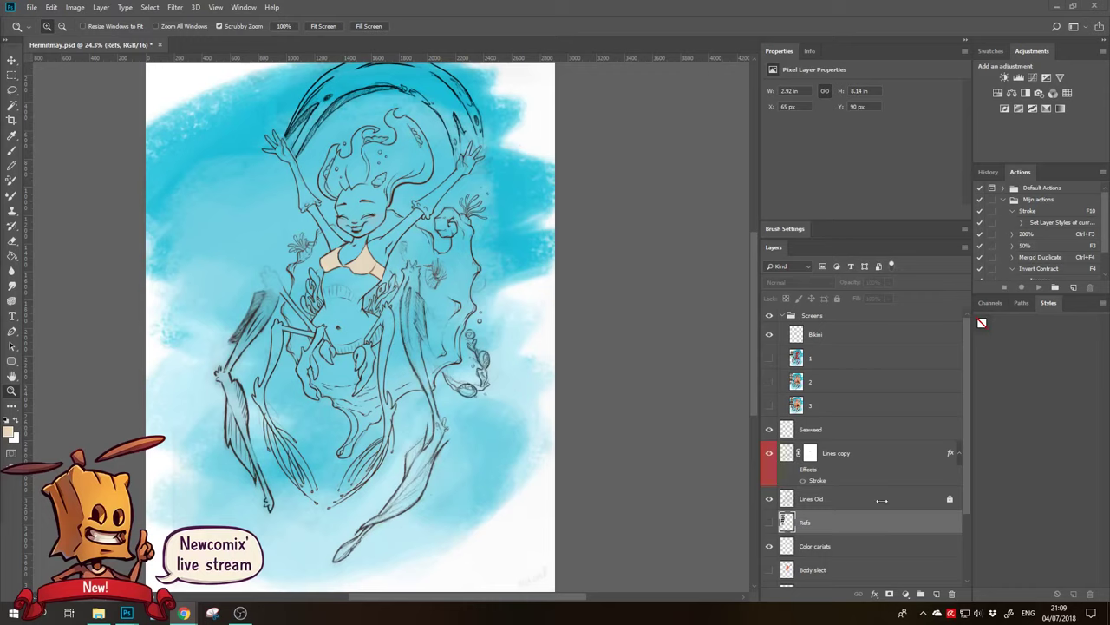
Show the Color and Legs select layers, briefly toggling Body slect on and off
drag(966, 422, 954, 498)
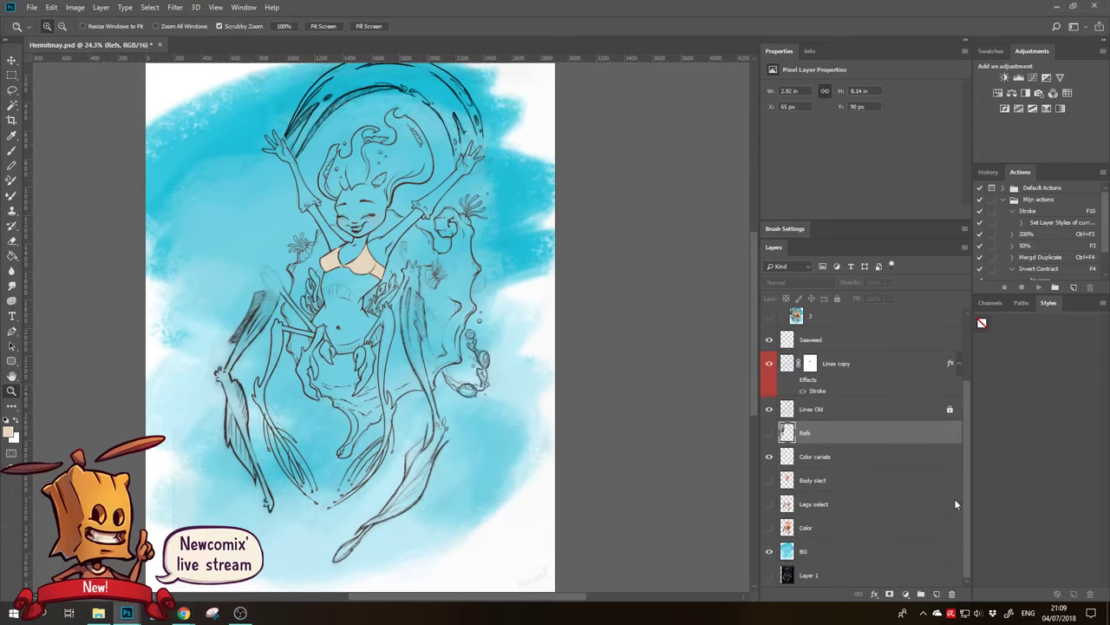
click(769, 528)
click(769, 503)
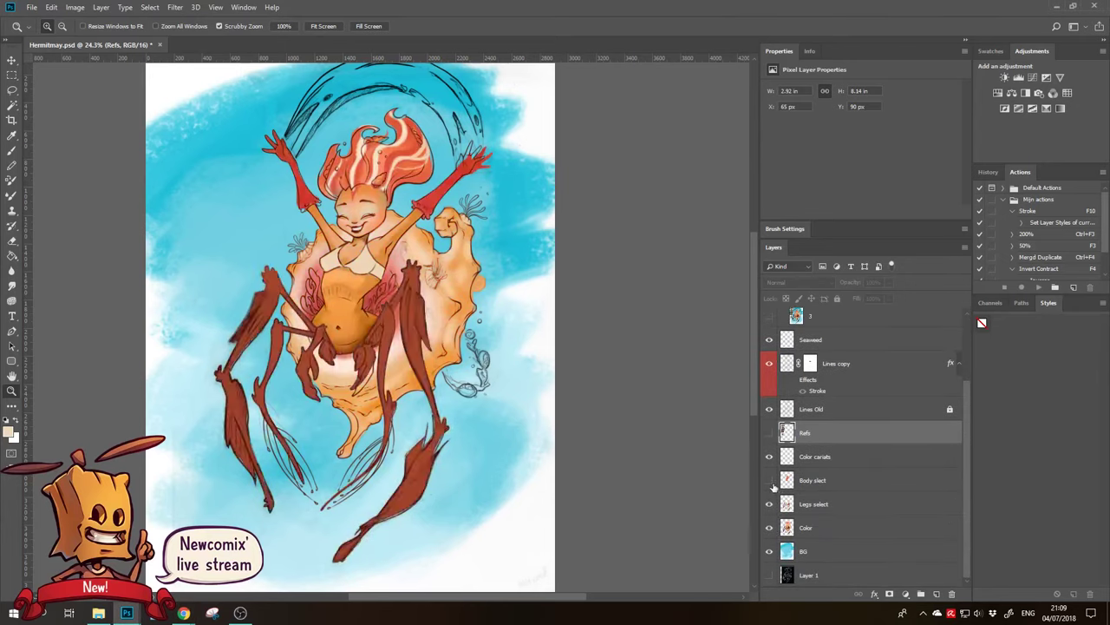
click(769, 480)
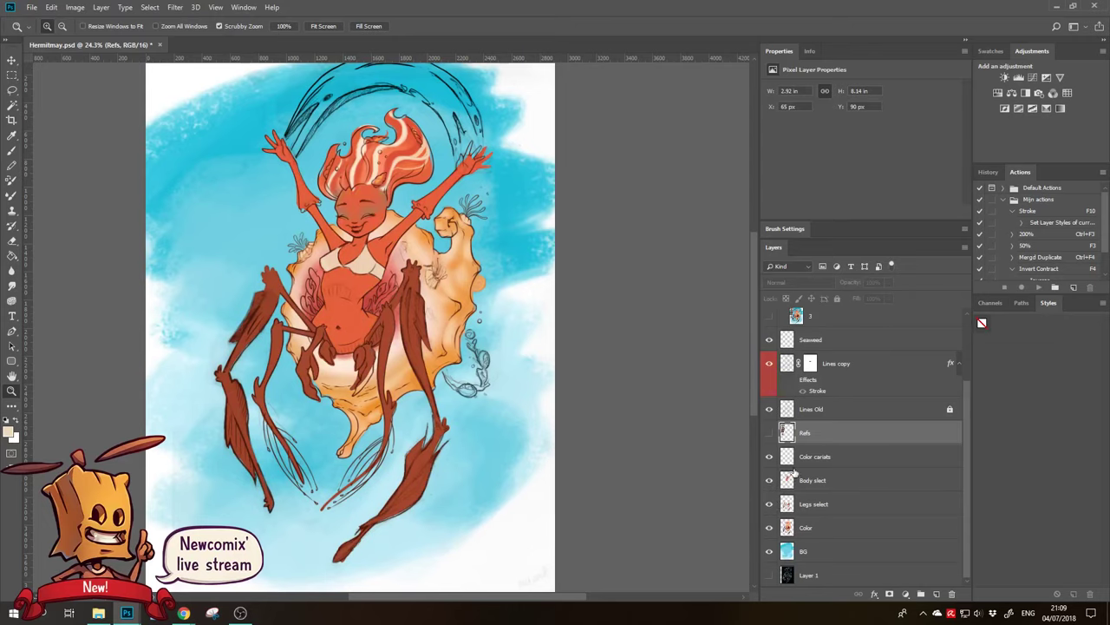
click(768, 480)
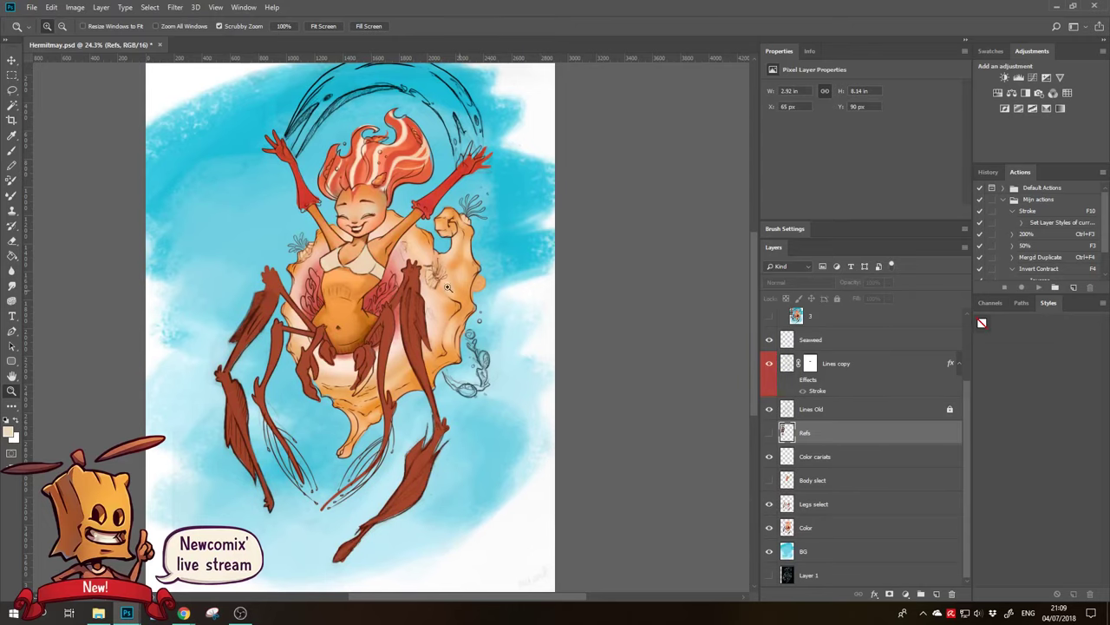
Zoom in on the chest and make Lines copy the working layer for inking
click(320, 243)
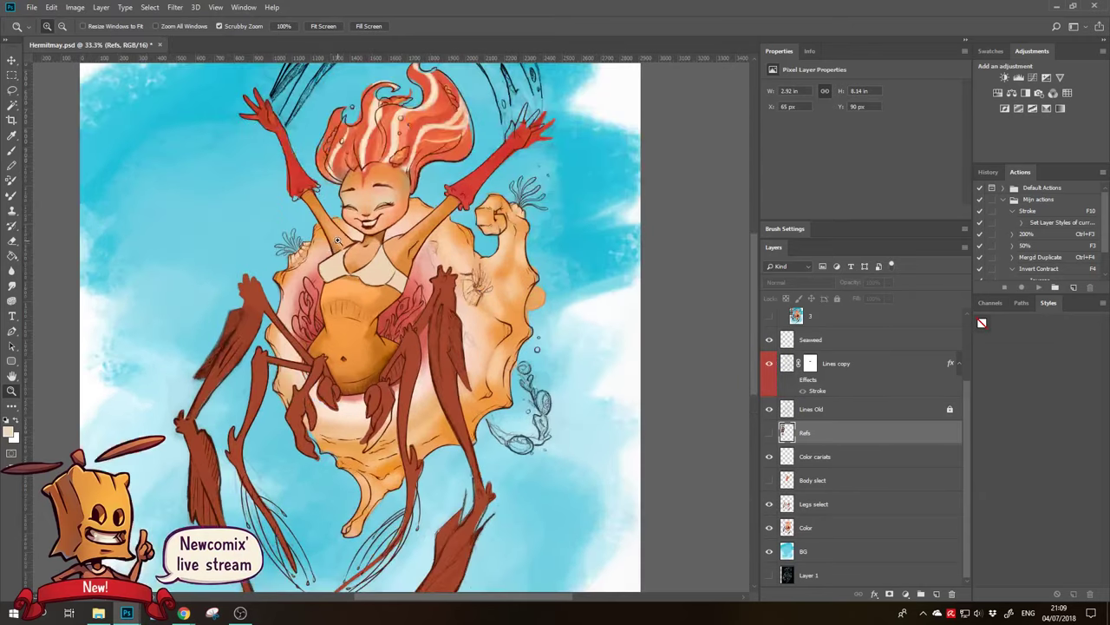
click(336, 237)
scroll(347, 261, down, 3)
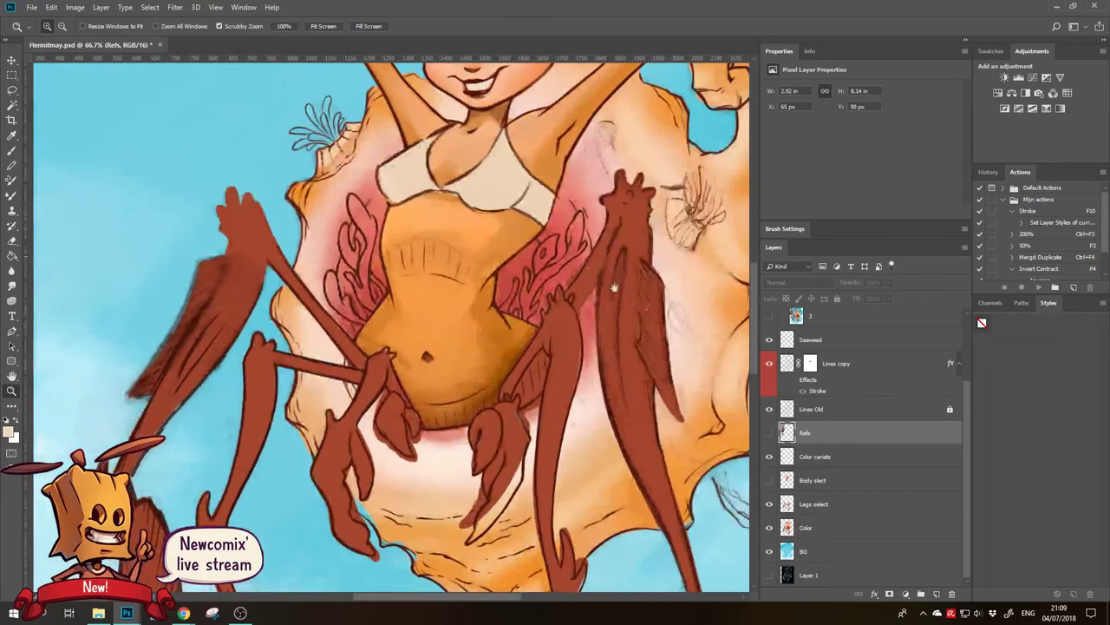
click(814, 413)
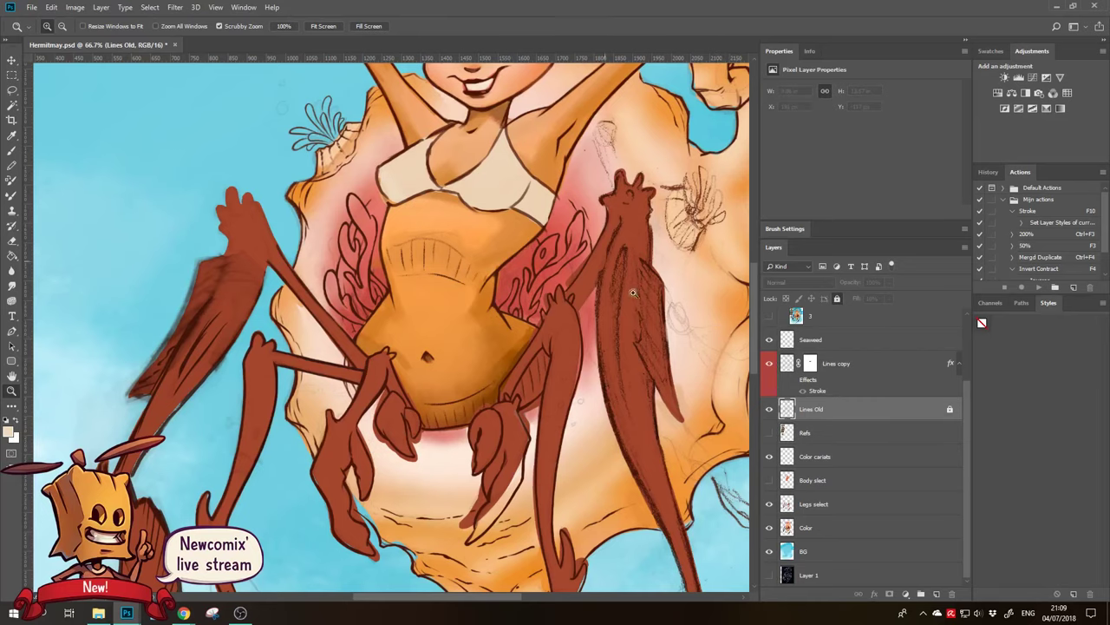
click(837, 363)
mouse_move(319, 240)
mouse_down()
mouse_move(271, 351)
mouse_move(240, 288)
mouse_move(241, 304)
mouse_up()
key(b)
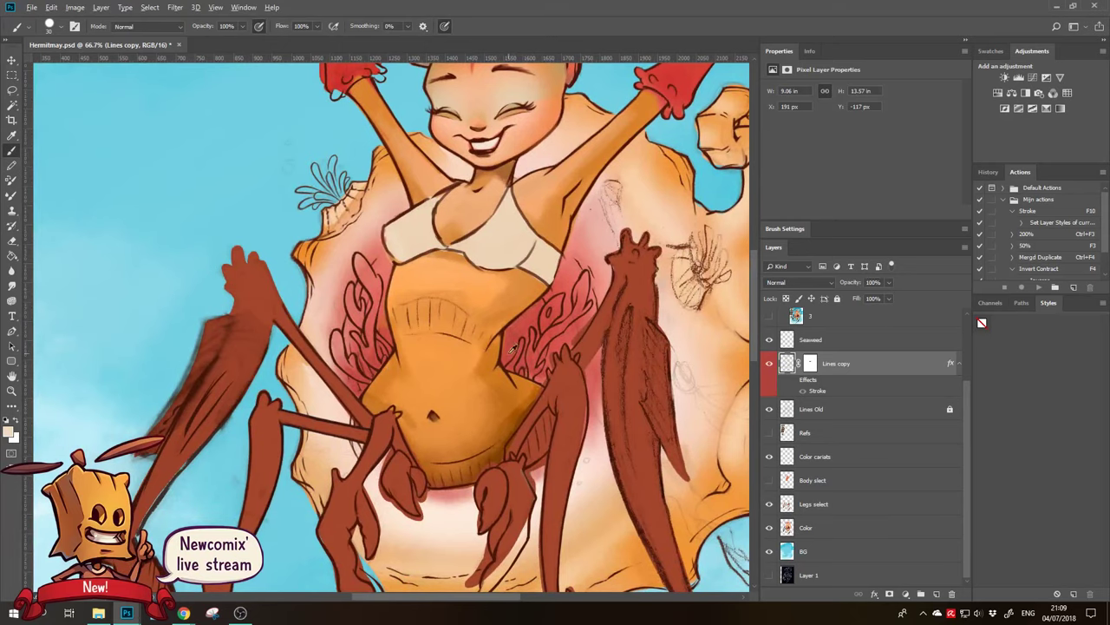
Sample dark brown and set up the KNKLChalk No transfer brush at 10 px
alt+click(505, 327)
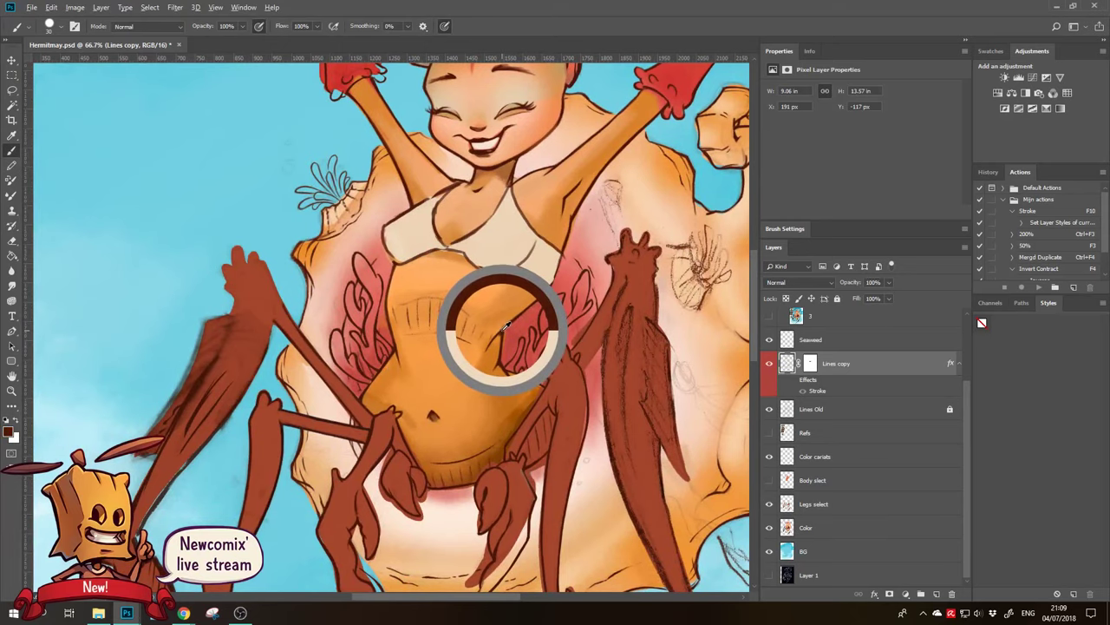
right_click(506, 327)
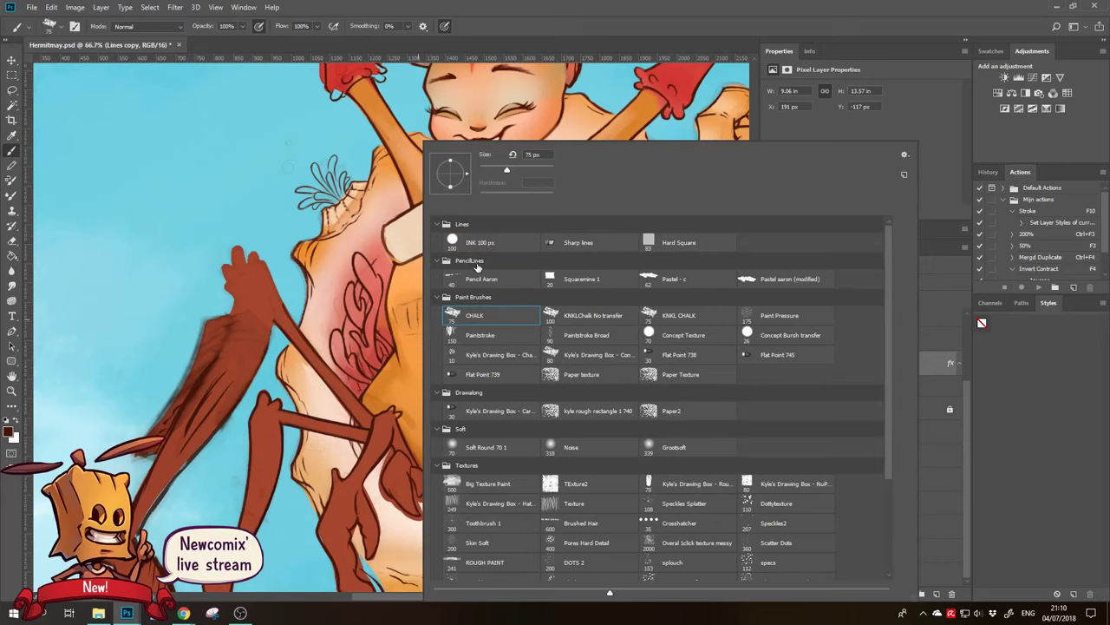
click(556, 320)
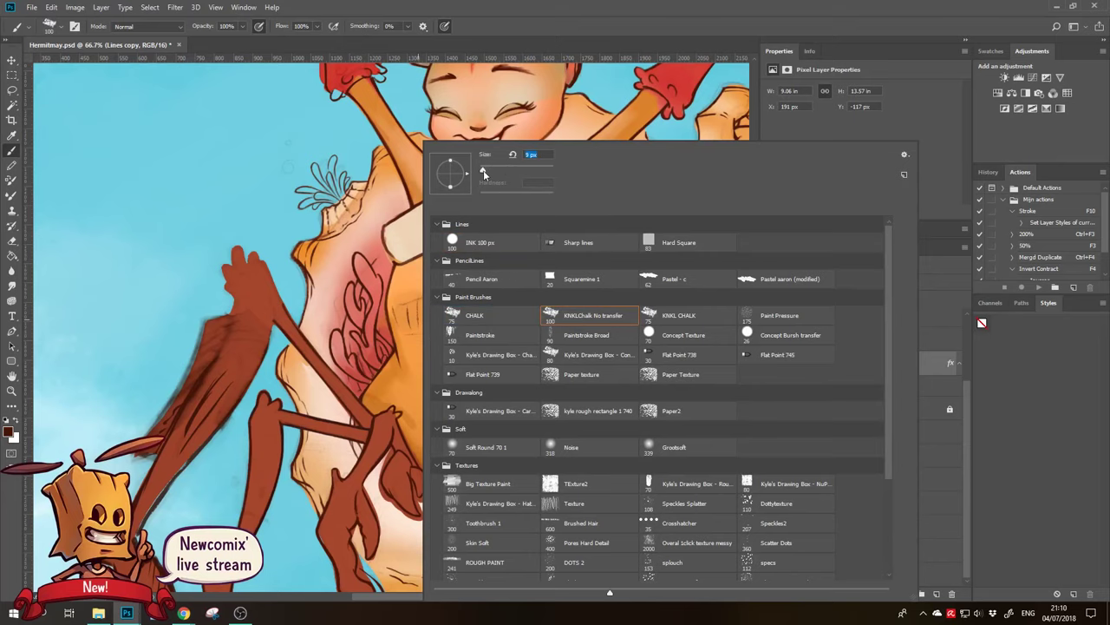
key(Return)
drag(242, 295, 223, 463)
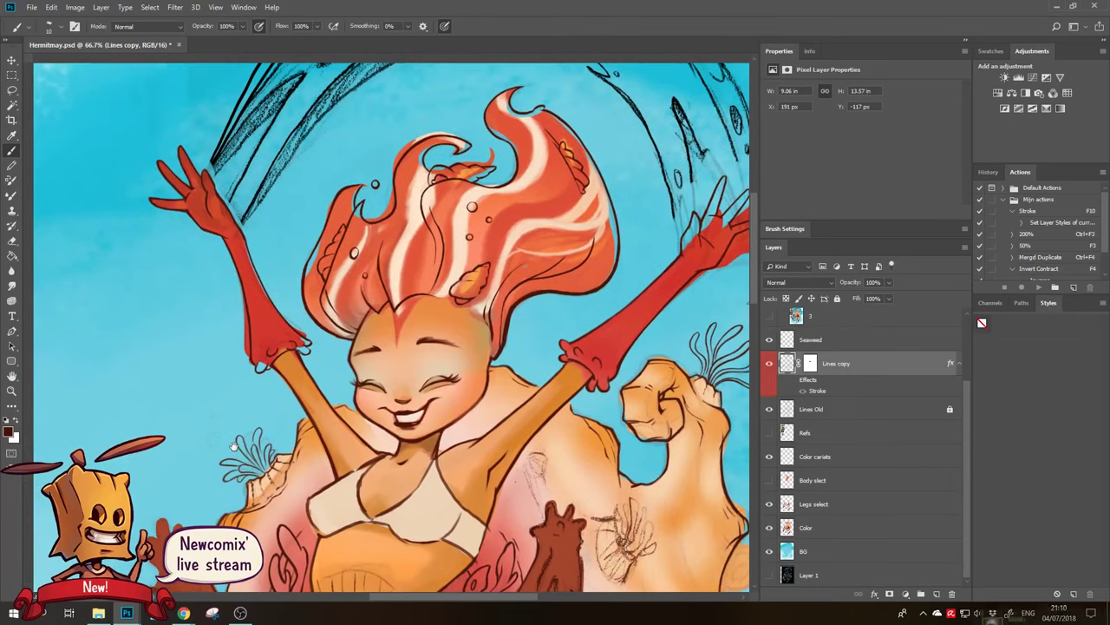
drag(223, 464, 263, 301)
scroll(263, 301, up, 5)
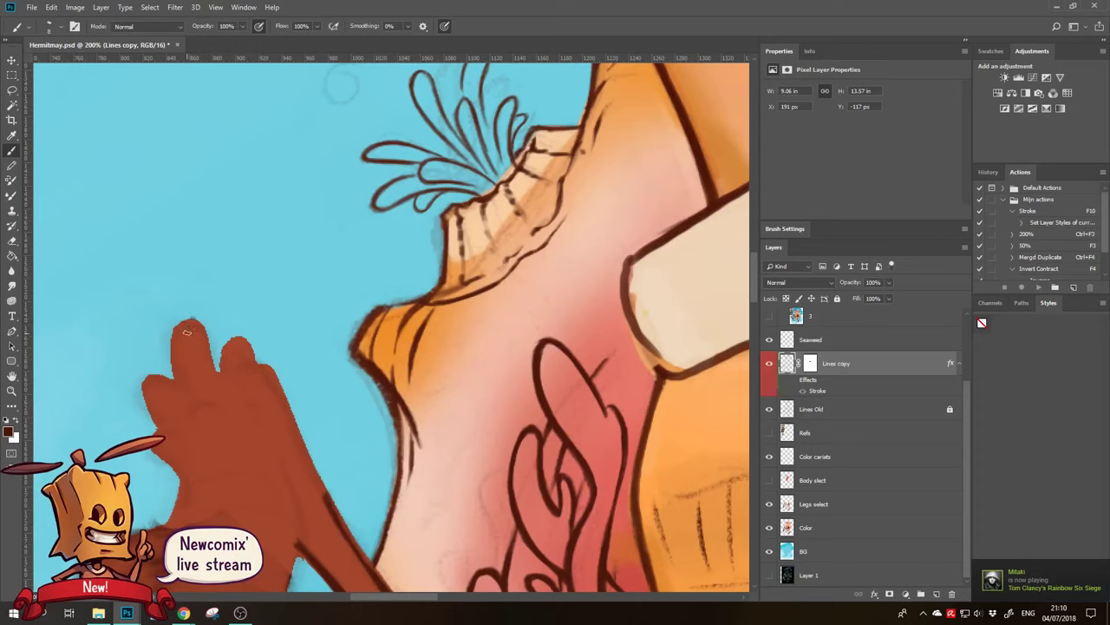
Repaint the claw finger darker and taller, rotating the view so the arm stands vertical
mouse_move(186, 331)
mouse_down()
mouse_move(174, 382)
mouse_move(192, 314)
mouse_move(209, 330)
mouse_move(213, 372)
mouse_move(200, 318)
mouse_move(179, 319)
mouse_move(180, 360)
mouse_move(215, 326)
mouse_move(217, 364)
mouse_move(208, 323)
mouse_move(210, 363)
mouse_move(221, 371)
mouse_move(229, 339)
mouse_move(259, 365)
mouse_move(171, 348)
mouse_move(293, 391)
mouse_move(257, 382)
mouse_up()
key(r)
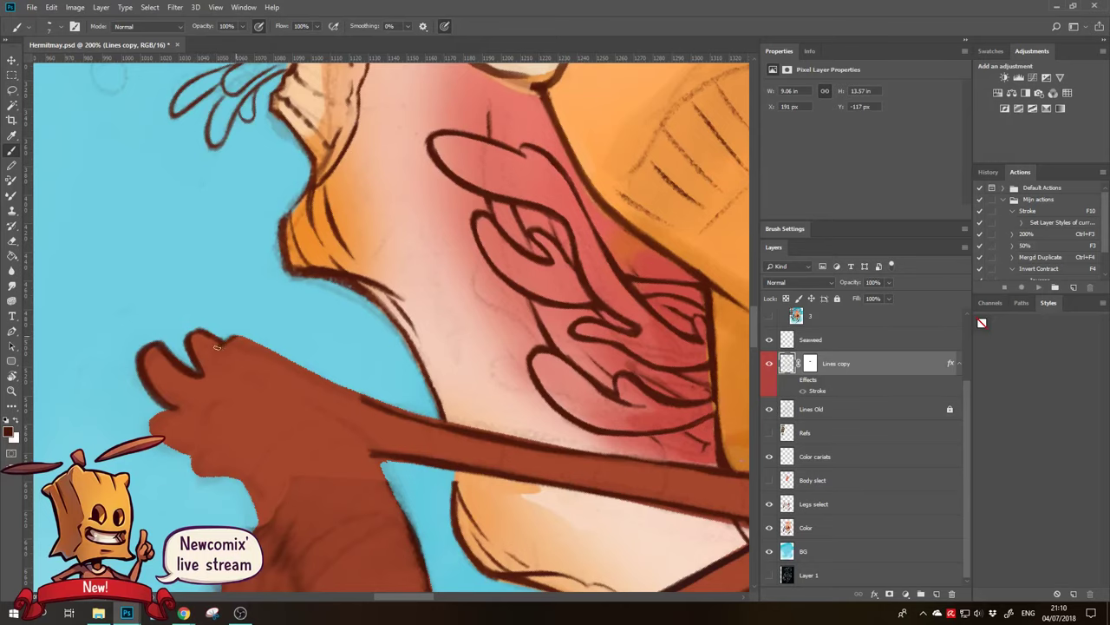
key(r)
mouse_move(231, 285)
mouse_down()
mouse_move(356, 182)
mouse_move(314, 307)
mouse_up()
key(e)
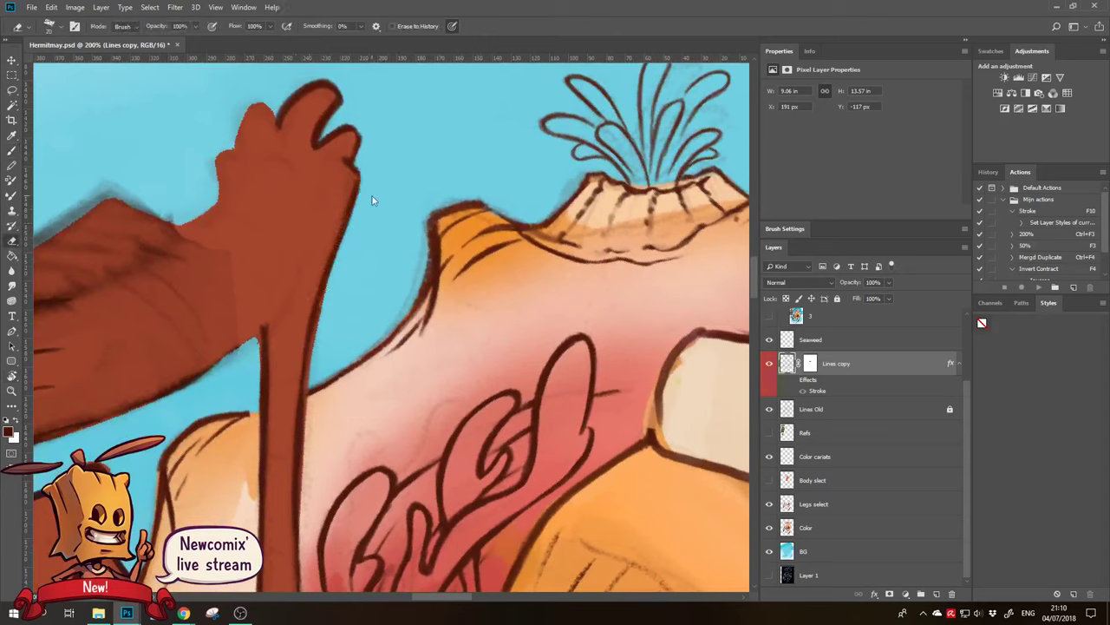
key(b)
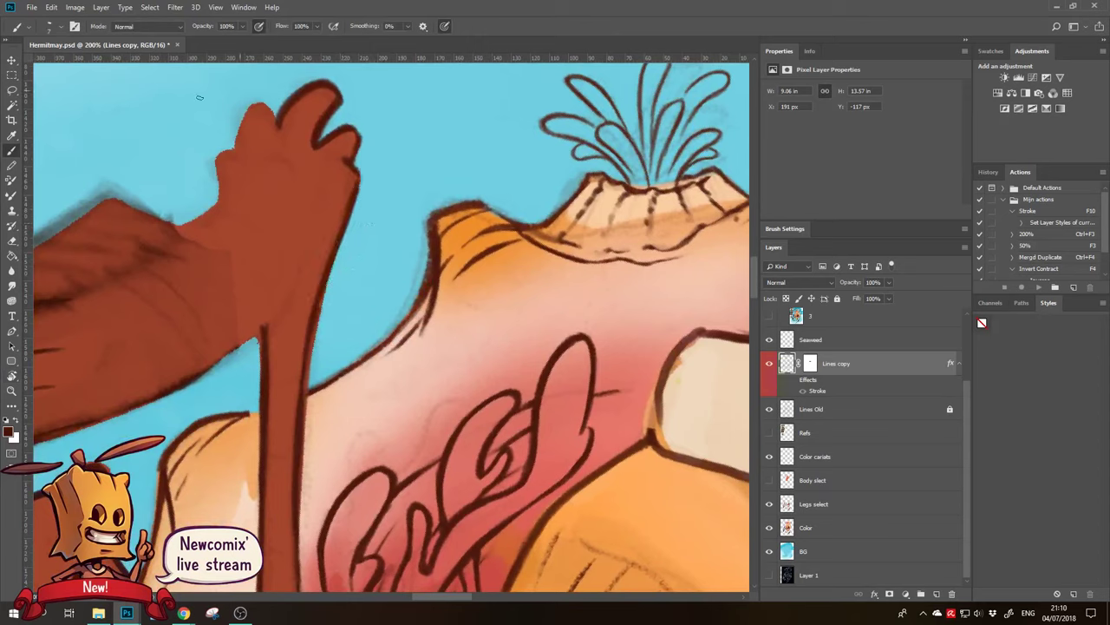
key(alt+Tab)
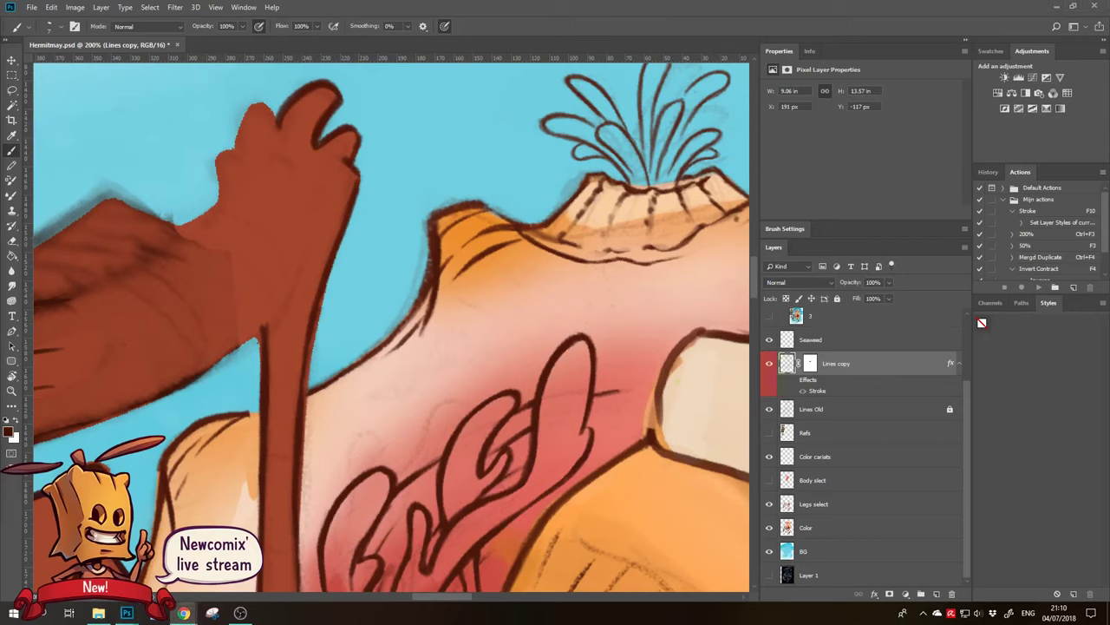
key(alt+Tab)
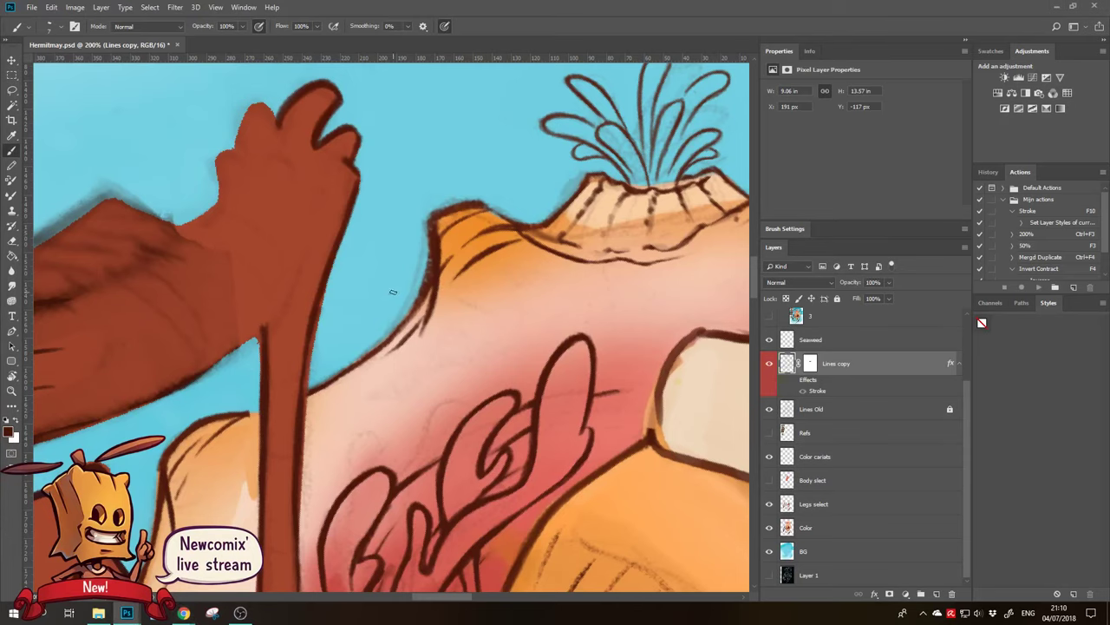
drag(409, 291, 429, 344)
key(e)
key(b)
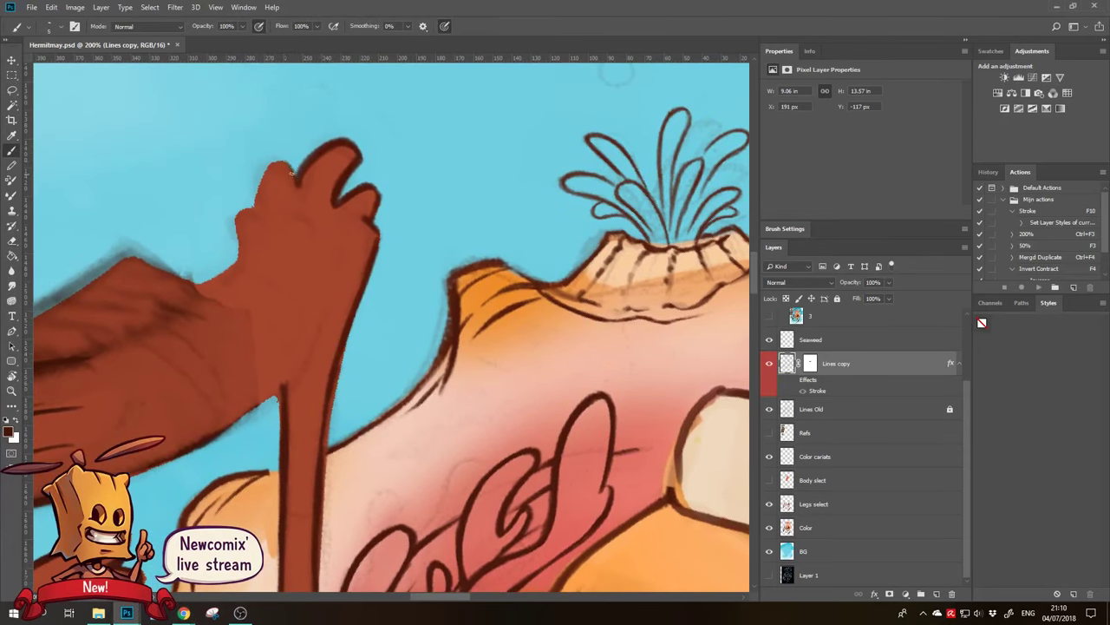
Fill the claw's top notch, smooth its left edge and ink dark knuckle curves
mouse_move(292, 173)
mouse_down()
mouse_move(269, 163)
mouse_move(254, 205)
mouse_move(275, 162)
mouse_up()
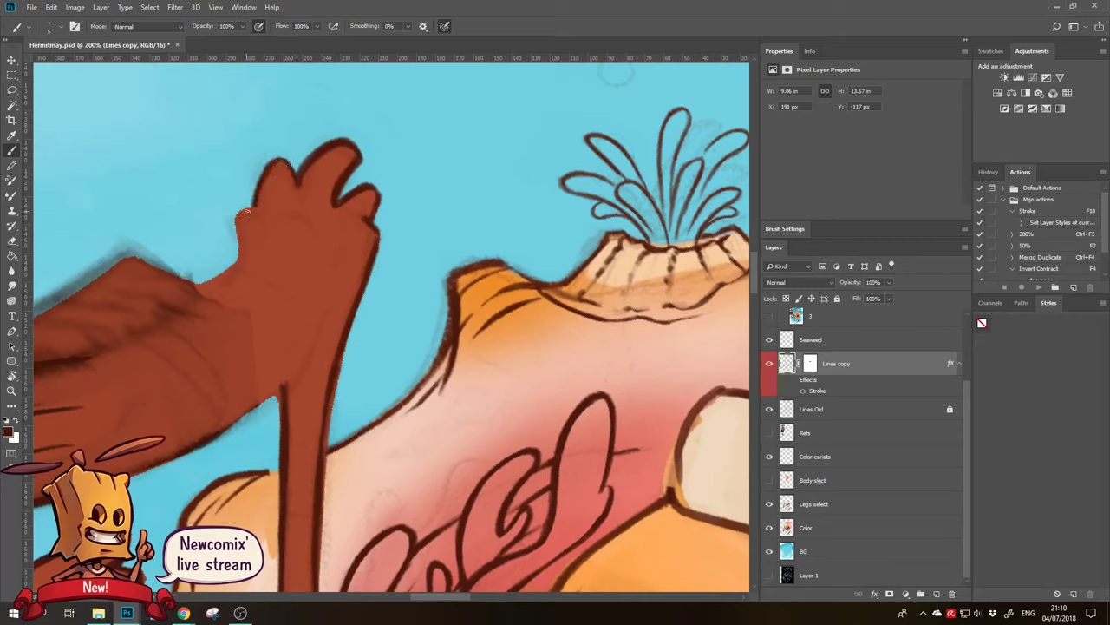
mouse_move(246, 211)
mouse_down()
mouse_move(234, 258)
mouse_move(208, 277)
mouse_up()
key(e)
key(b)
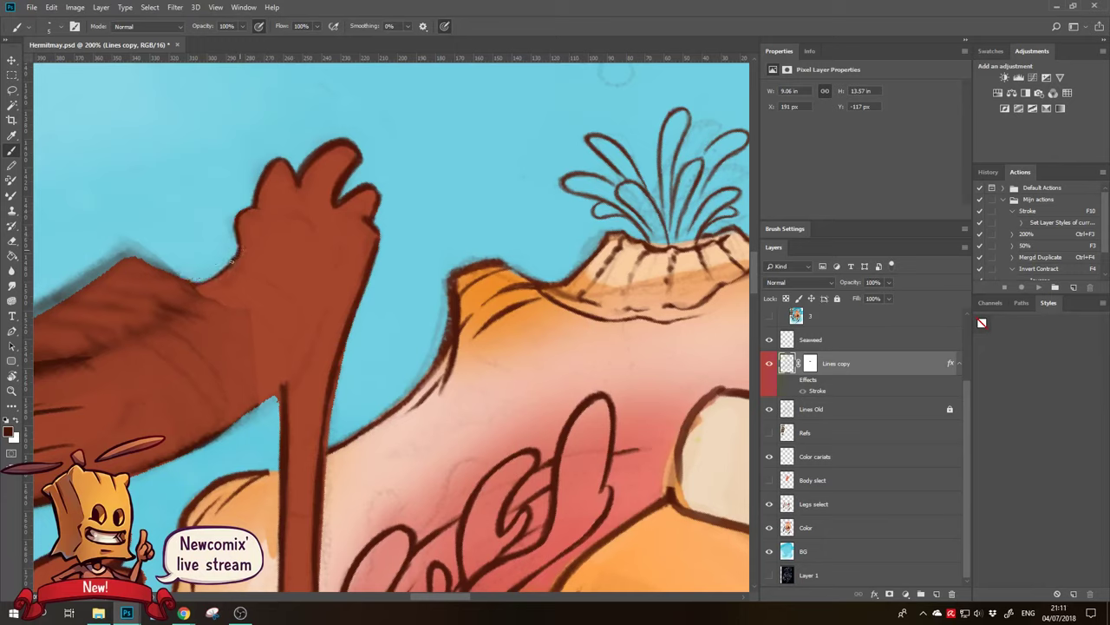
drag(235, 248, 196, 252)
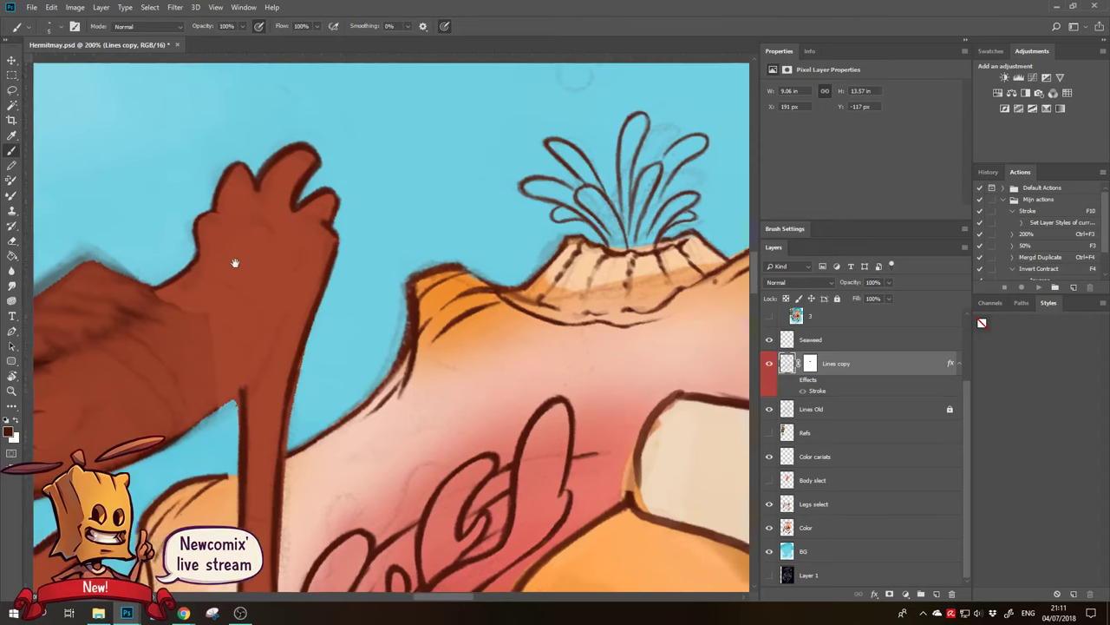
mouse_move(258, 212)
mouse_down()
mouse_move(241, 229)
mouse_move(274, 228)
mouse_move(276, 246)
mouse_move(307, 258)
mouse_up()
key(e)
key(b)
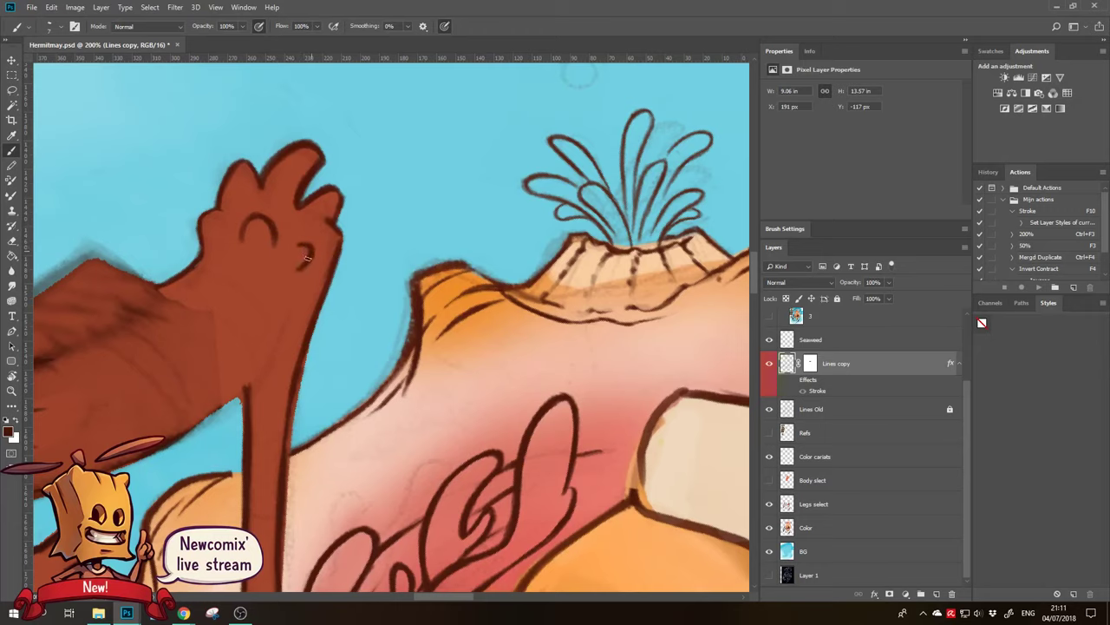
drag(243, 241, 260, 220)
Ink an outline along the leg's lower edge and lighten the upper leg shading
drag(224, 264, 189, 297)
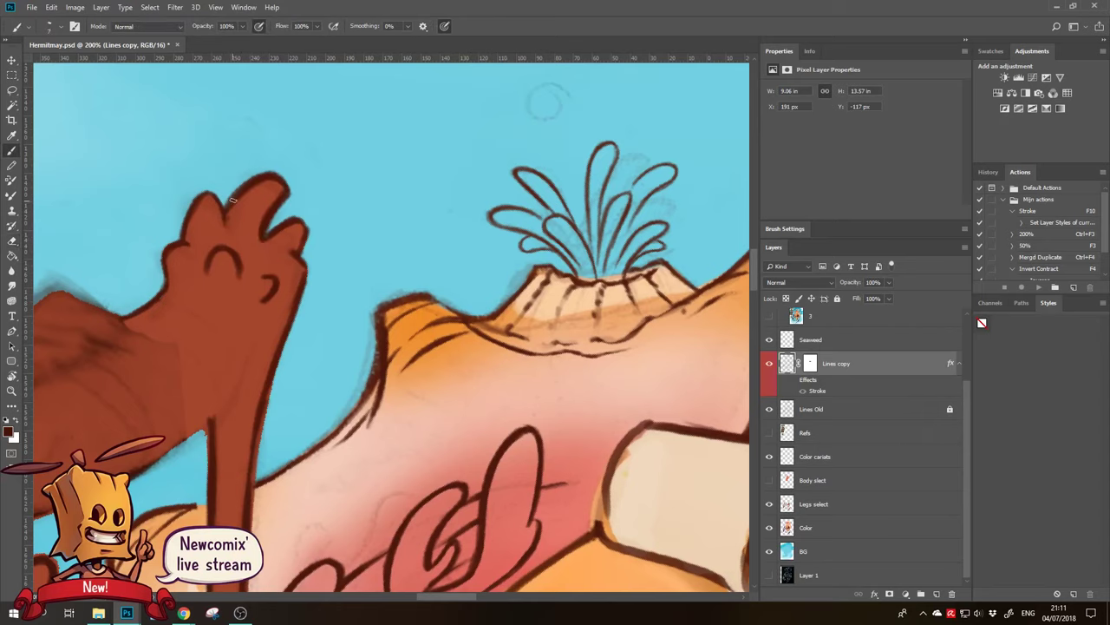
drag(228, 223, 314, 189)
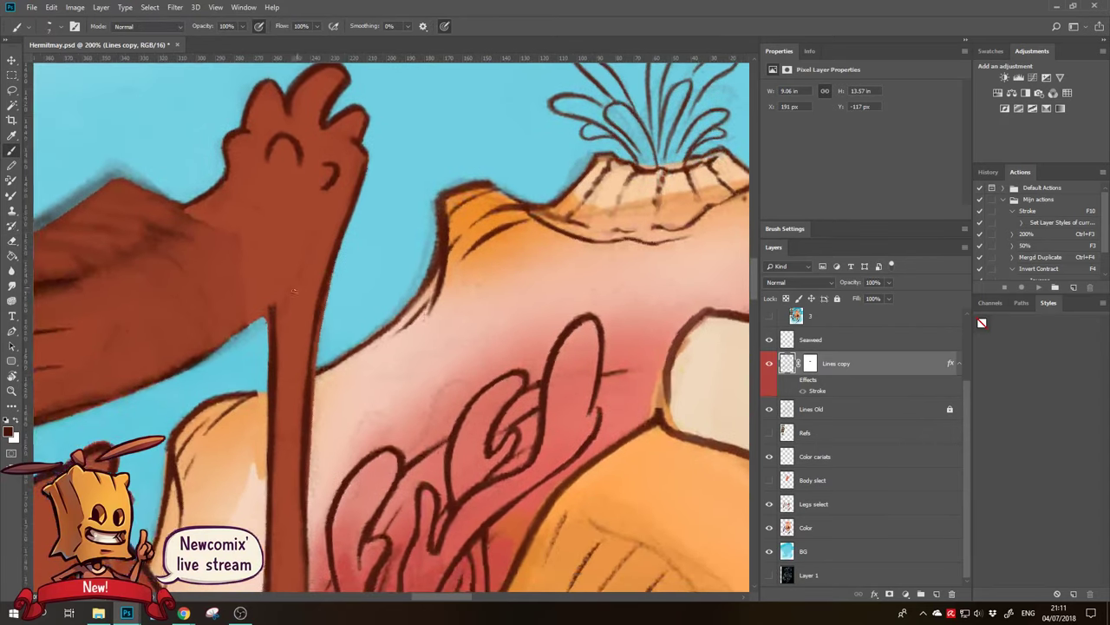
mouse_move(307, 251)
mouse_down()
mouse_move(272, 305)
mouse_move(204, 354)
mouse_move(233, 360)
mouse_up()
key(e)
mouse_move(272, 248)
mouse_down()
mouse_move(272, 218)
mouse_move(263, 244)
mouse_move(289, 255)
mouse_move(206, 324)
mouse_move(301, 312)
mouse_up()
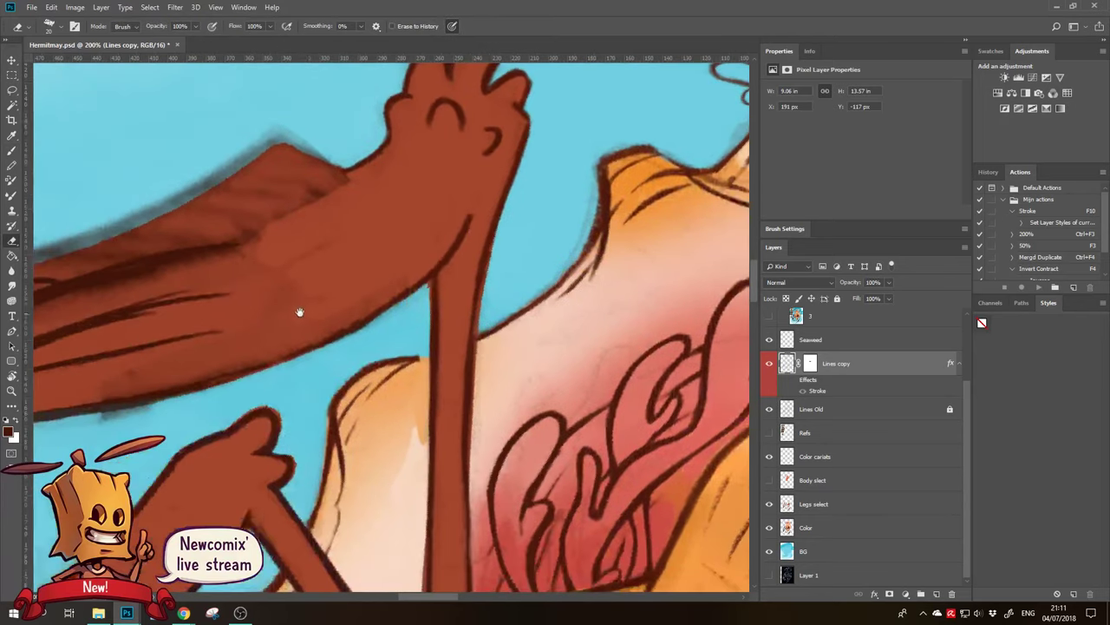
Soften the lower leg's dark shading and ink a clean line along its lower edge
mouse_move(334, 234)
mouse_down()
mouse_move(332, 282)
mouse_move(409, 282)
mouse_move(270, 347)
mouse_up()
key(b)
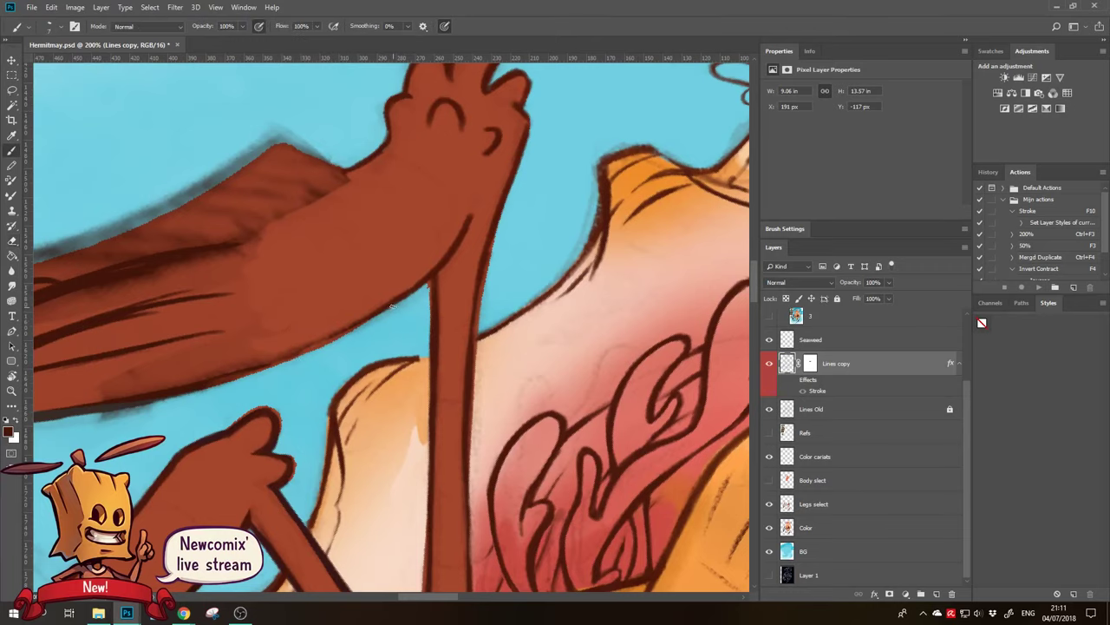
mouse_move(295, 347)
mouse_down()
mouse_move(396, 295)
mouse_move(428, 241)
mouse_move(474, 252)
mouse_up()
key(e)
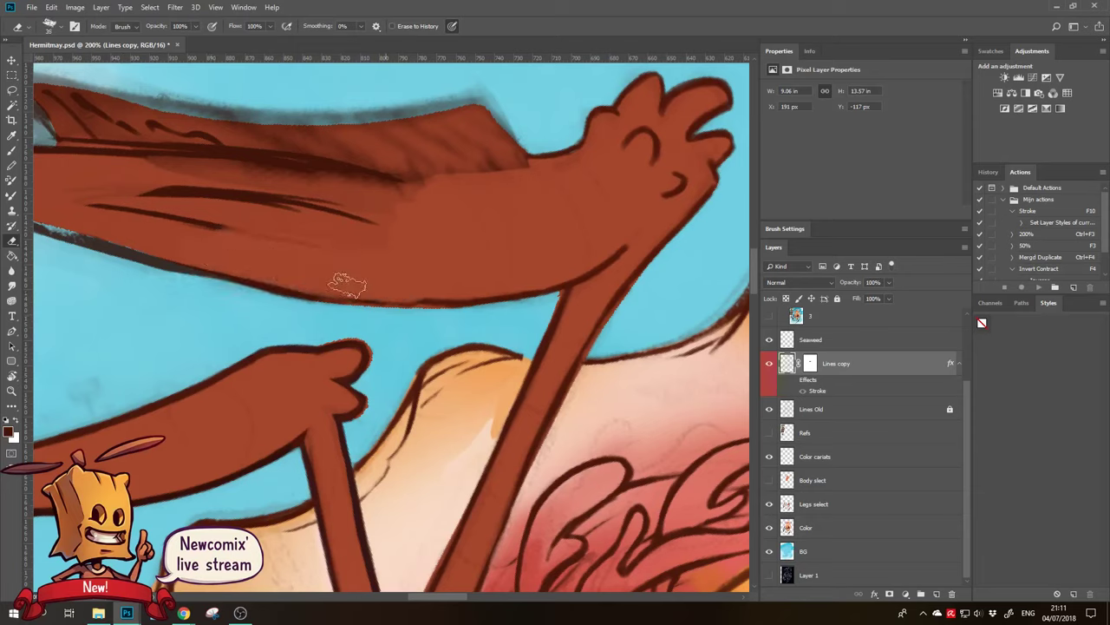
key(b)
drag(193, 269, 460, 307)
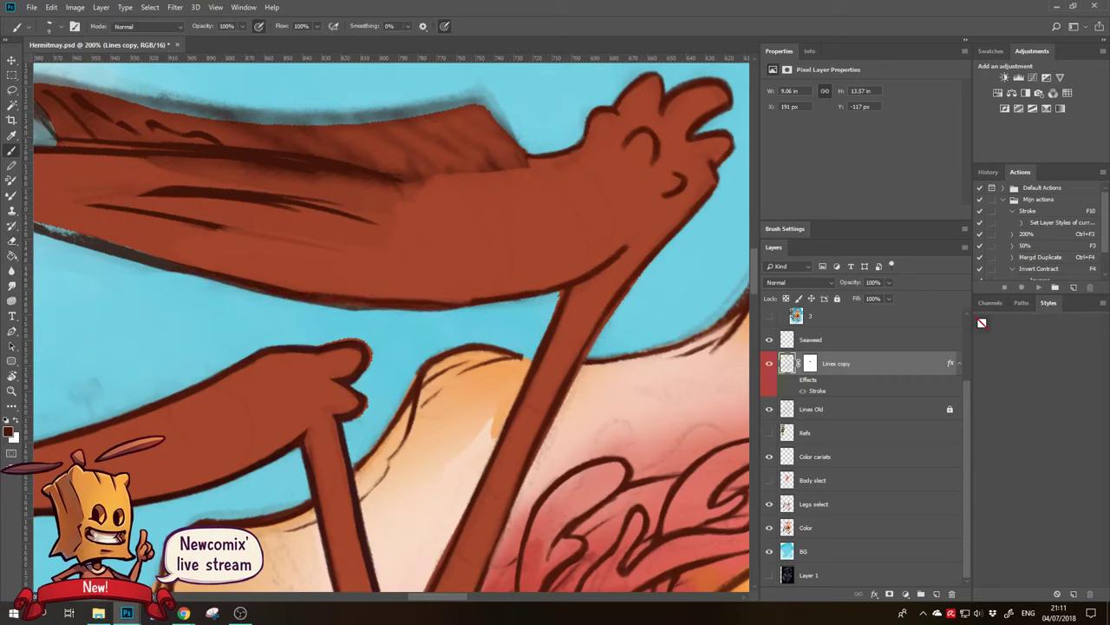
key(alt+Tab)
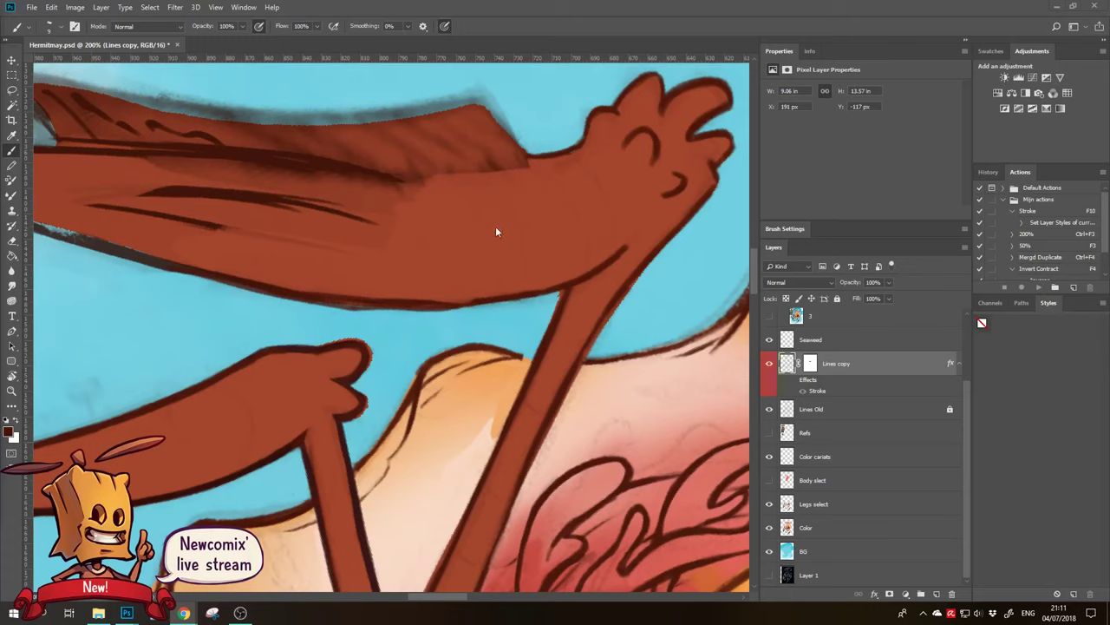
Rotate the canvas view so the next crab leg stands upright
key(e)
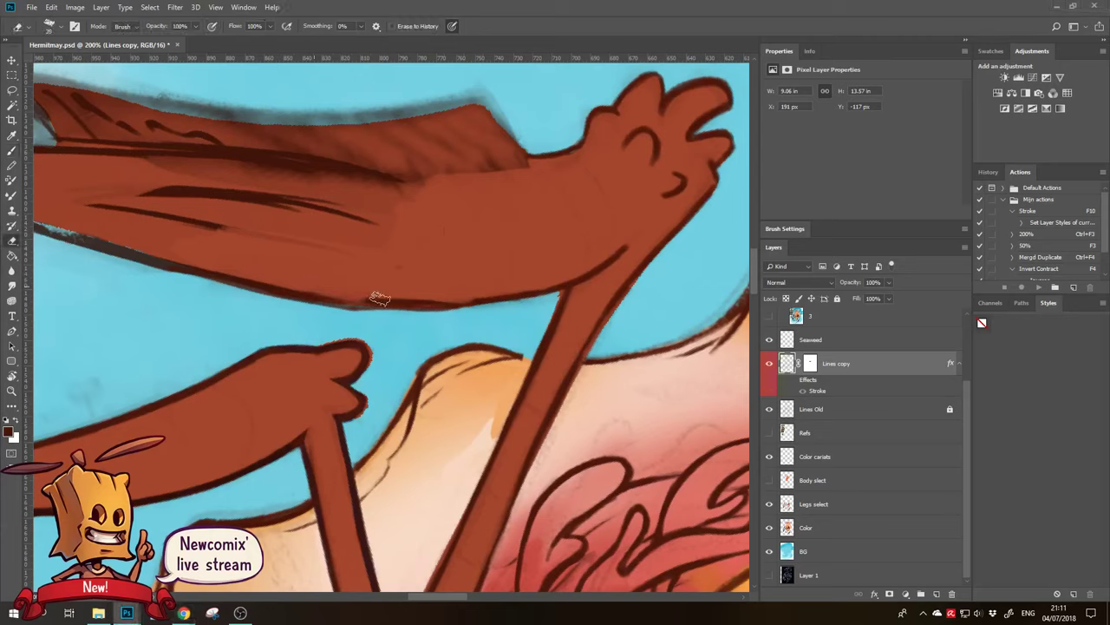
key(b)
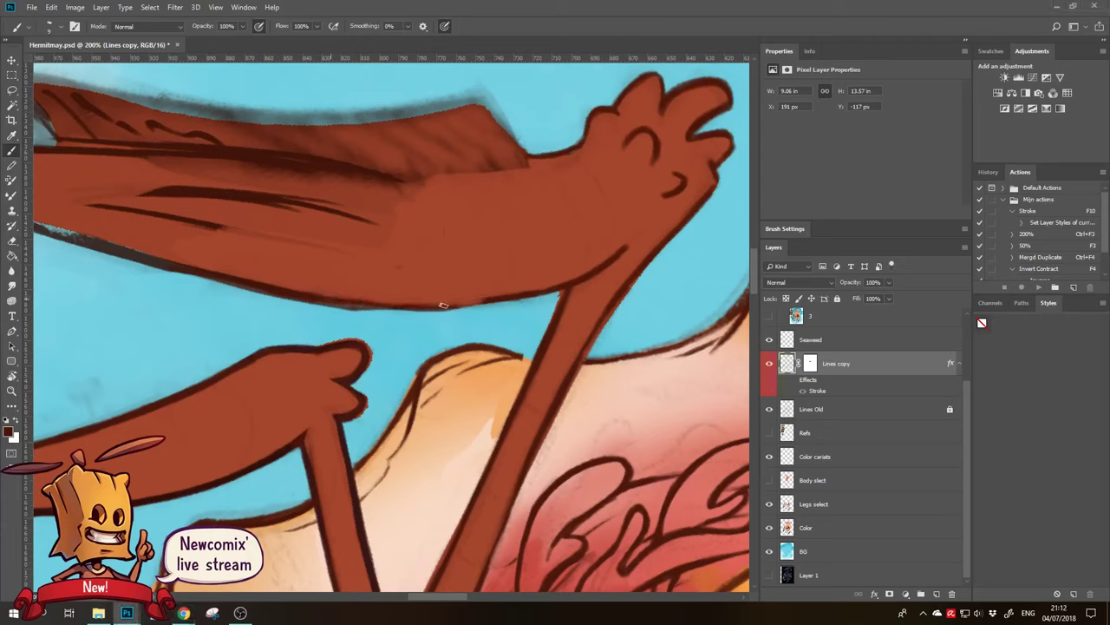
key(r)
click(482, 249)
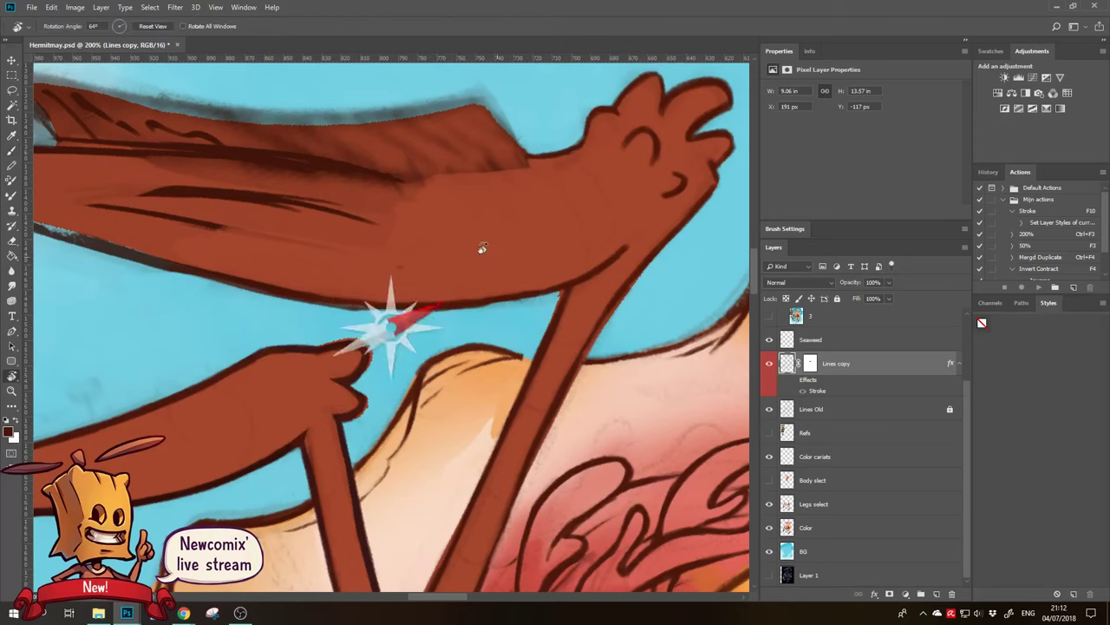
drag(483, 249, 364, 242)
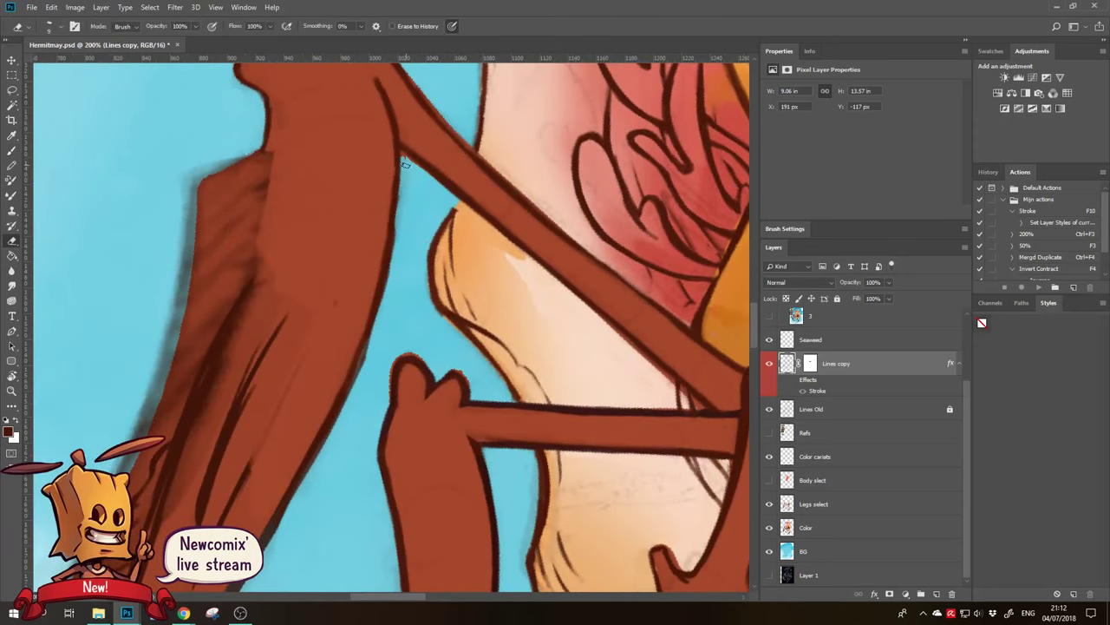
key(b)
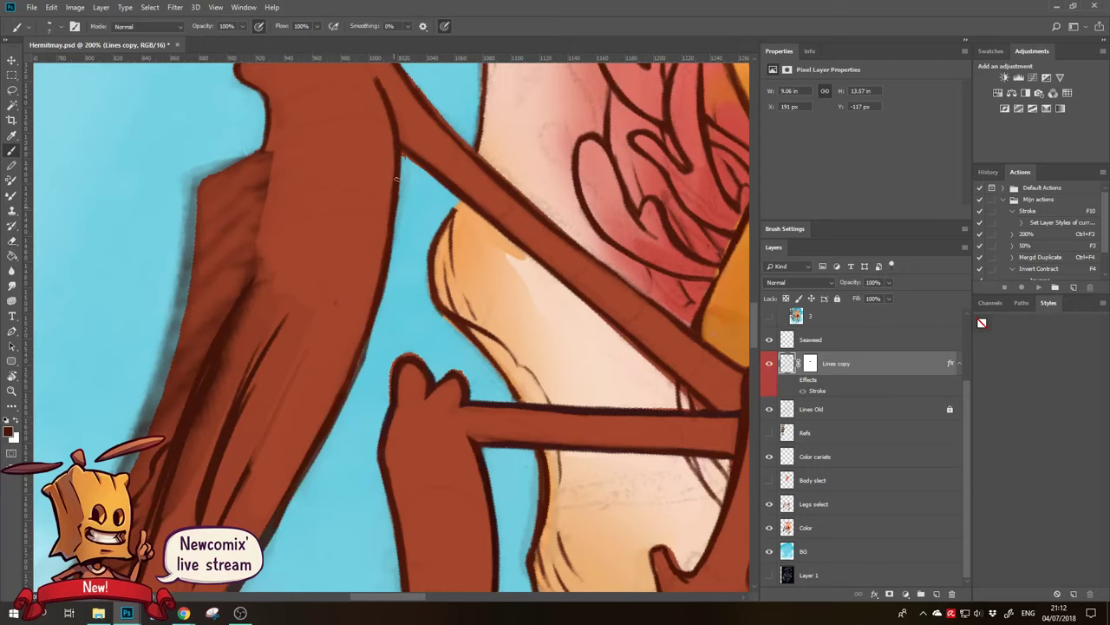
scroll(395, 243, down, 3)
scroll(414, 286, down, 1)
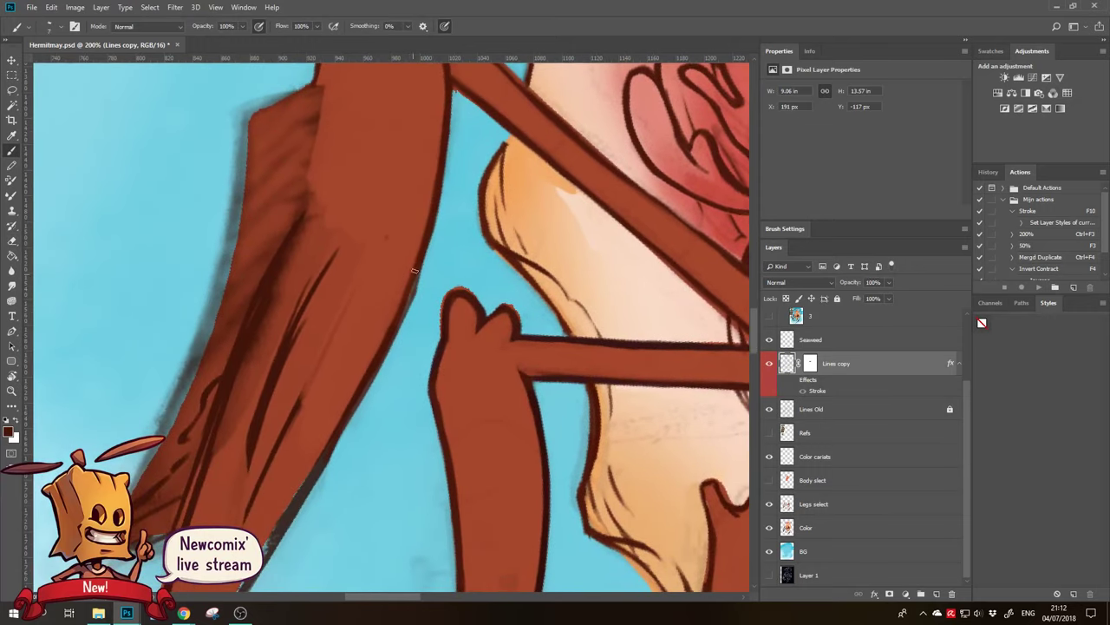
Erase the faint sketch marks beside the leg's edge
key(e)
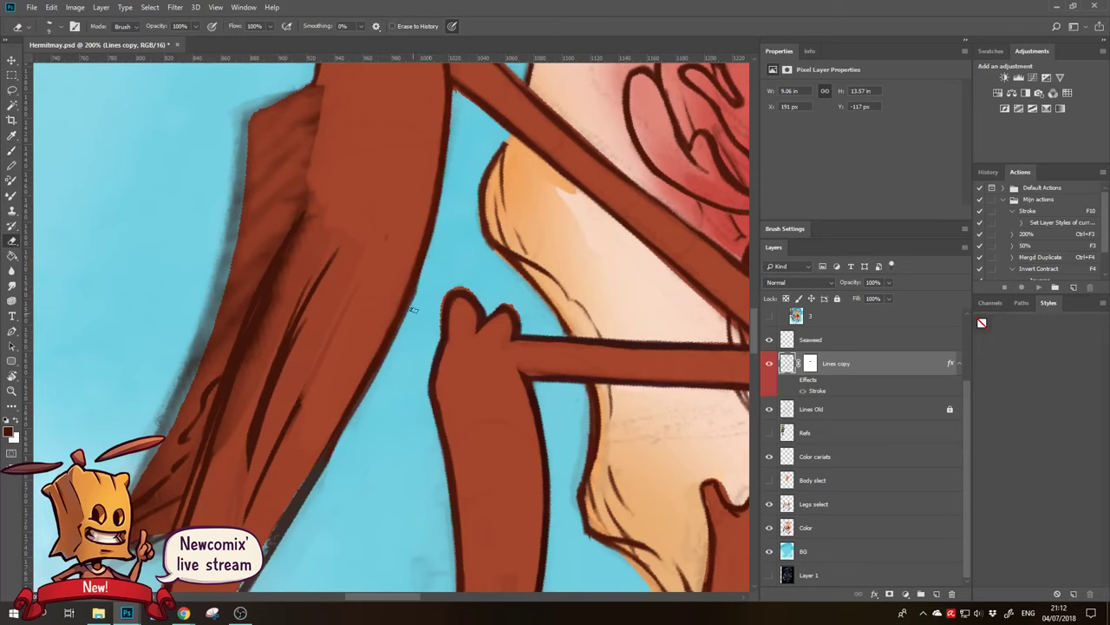
scroll(438, 262, down, 2)
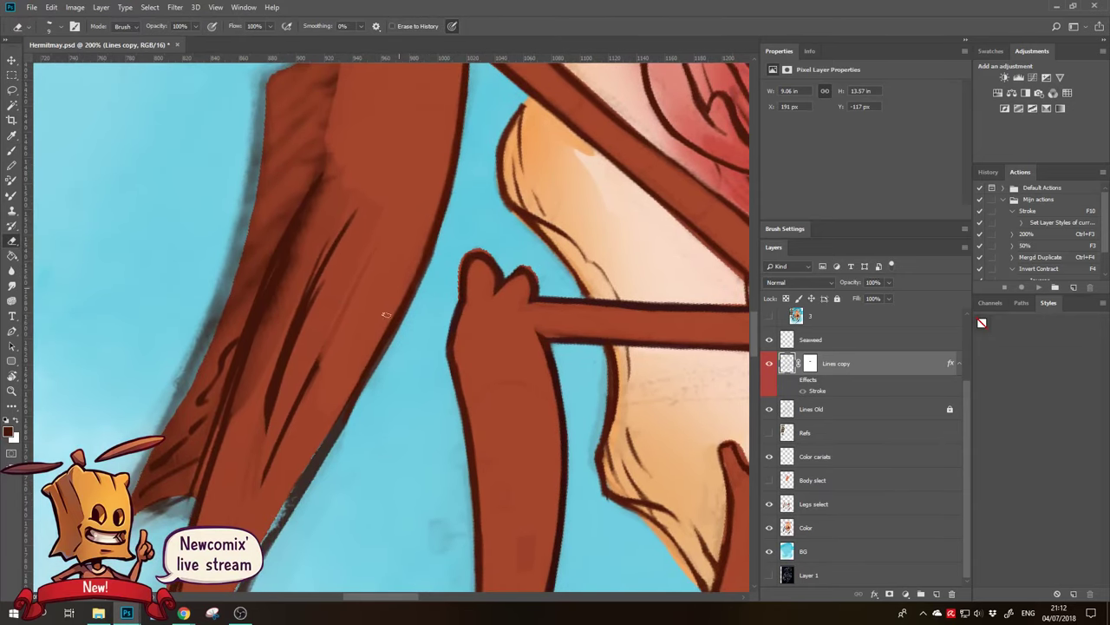
scroll(390, 308, down, 2)
key(b)
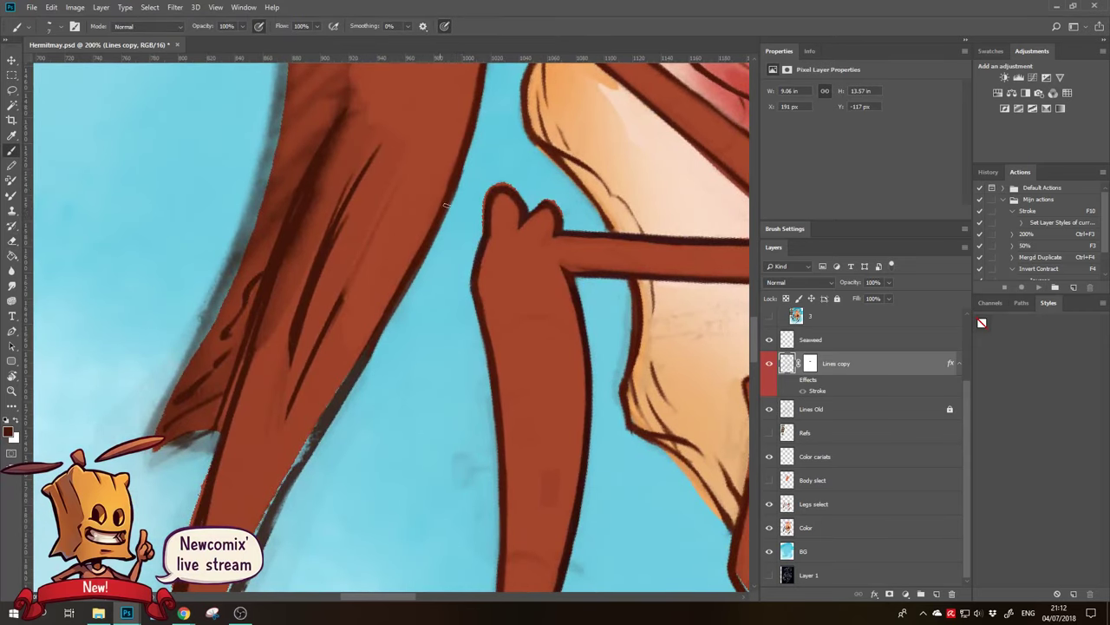
key(e)
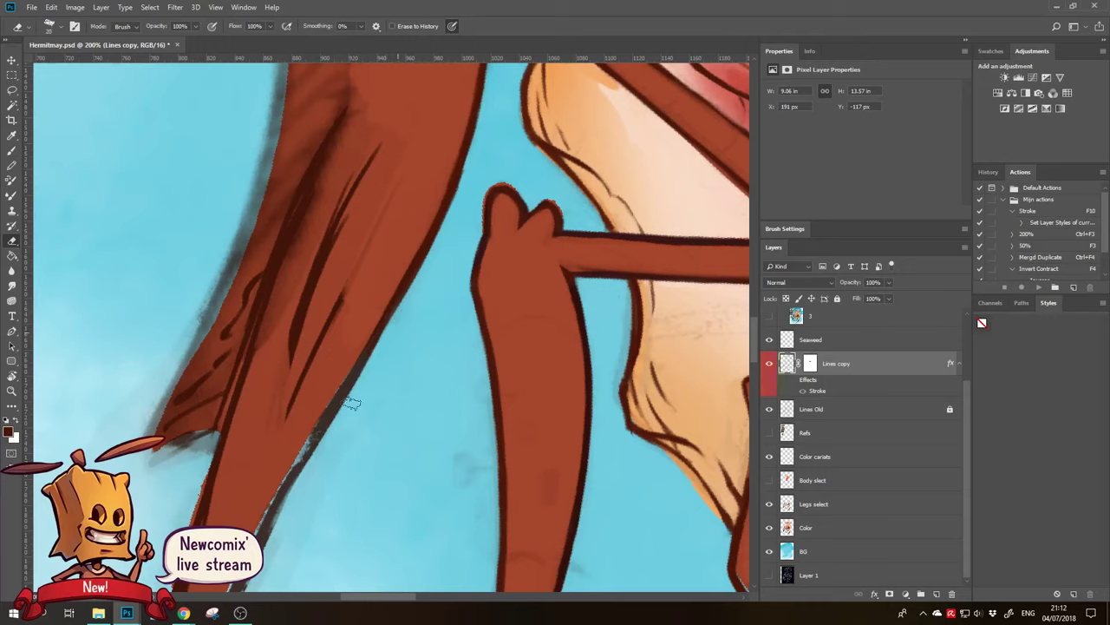
drag(351, 403, 338, 433)
drag(362, 387, 381, 343)
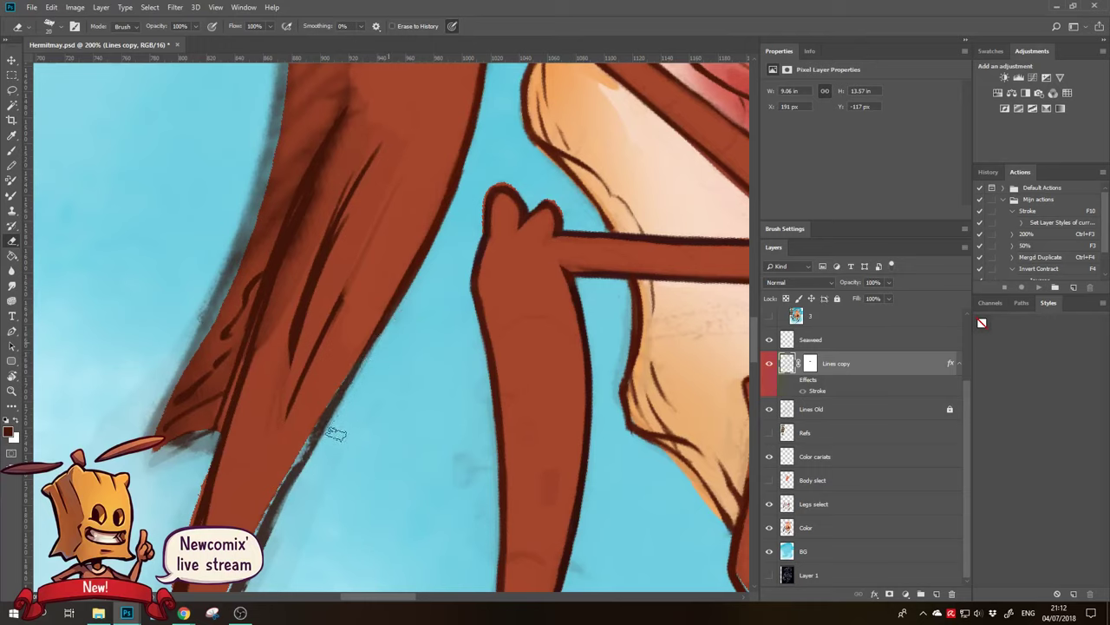
Ink, thin and repaint the leg's right-edge outline, adding a dark stroke on its left edge
key(b)
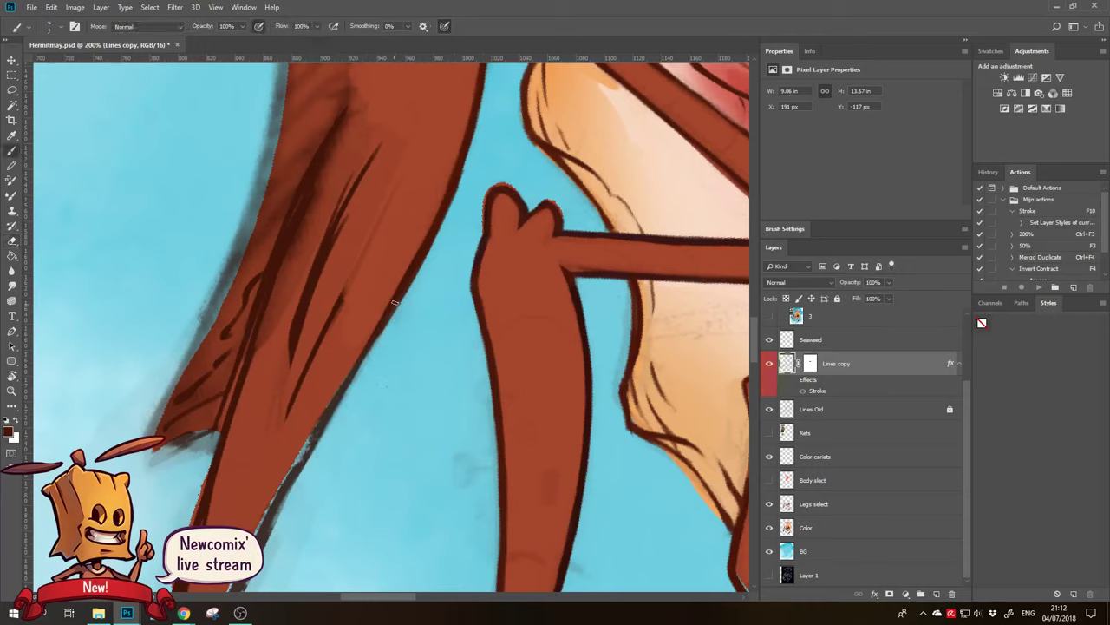
drag(390, 310, 371, 340)
drag(332, 402, 393, 311)
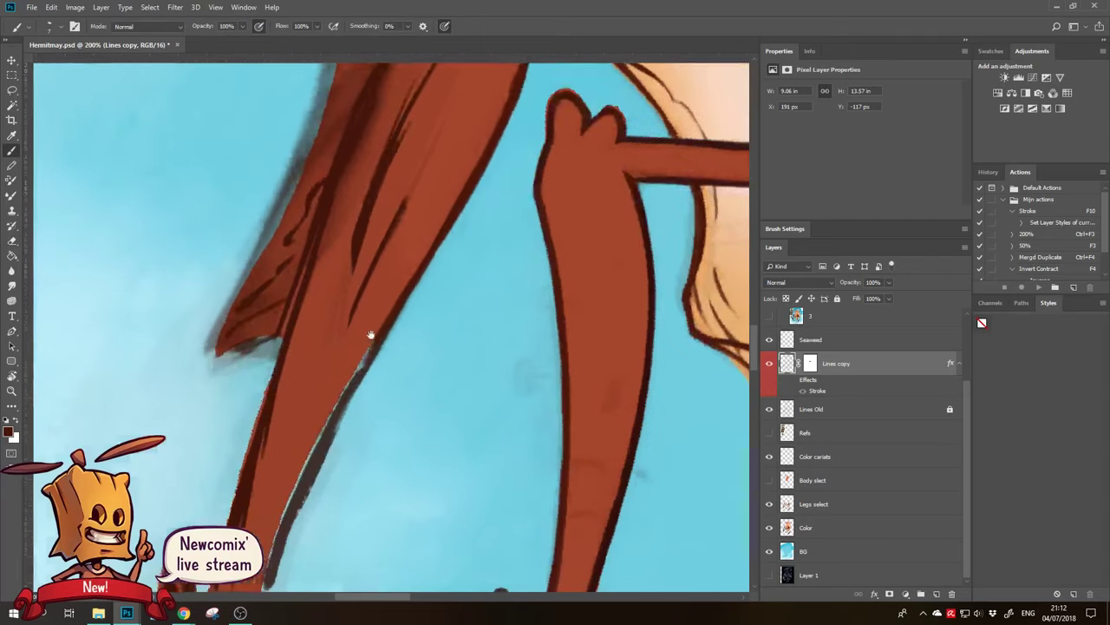
drag(377, 348, 301, 479)
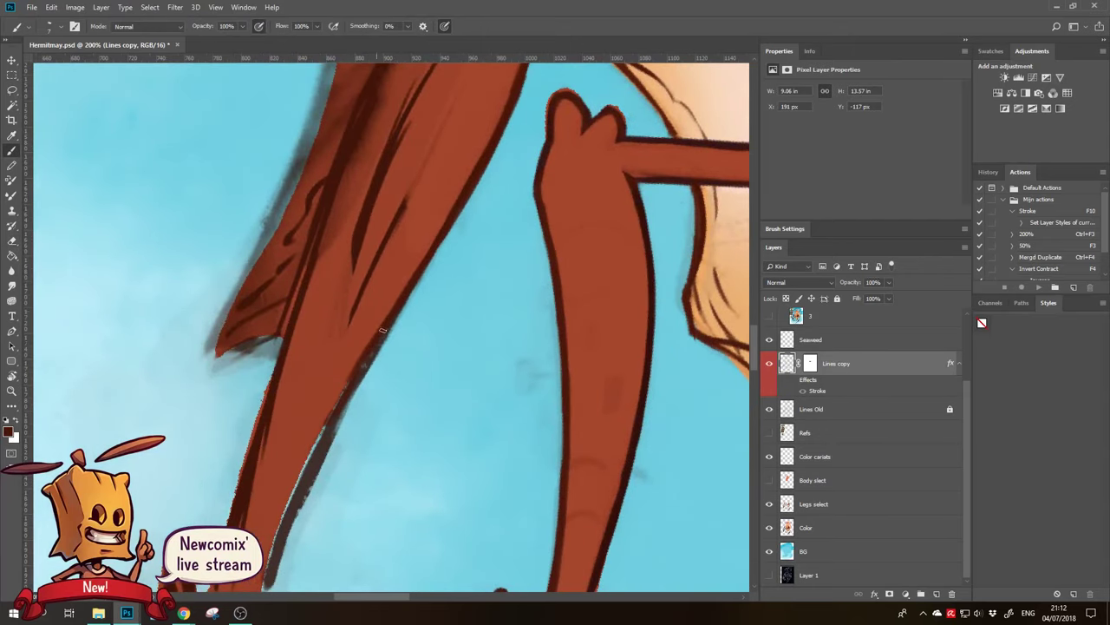
key(e)
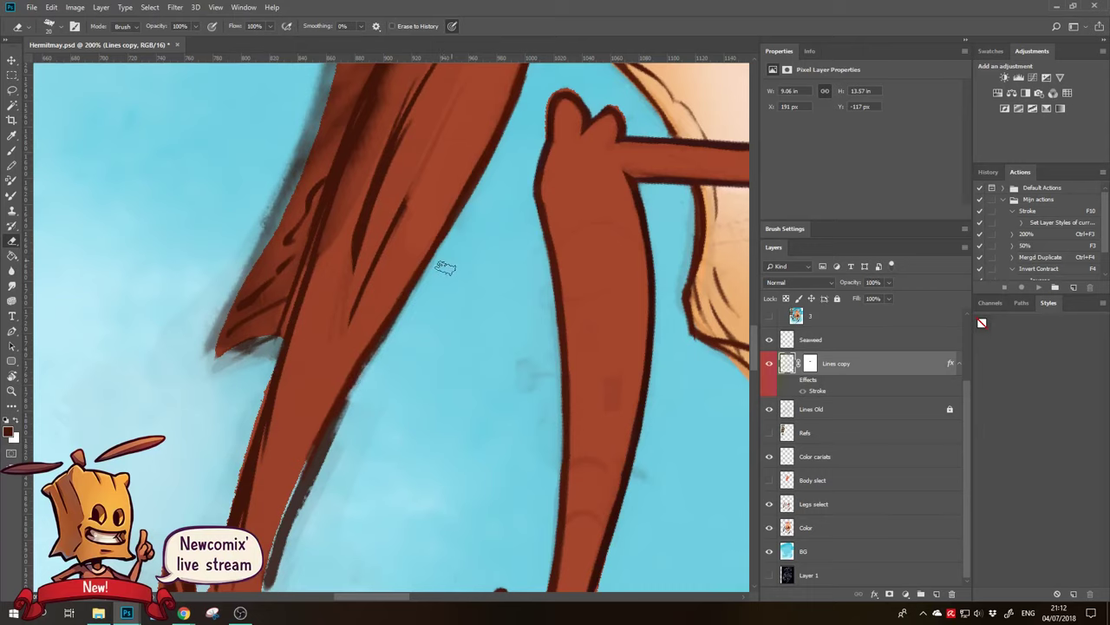
drag(400, 321, 308, 499)
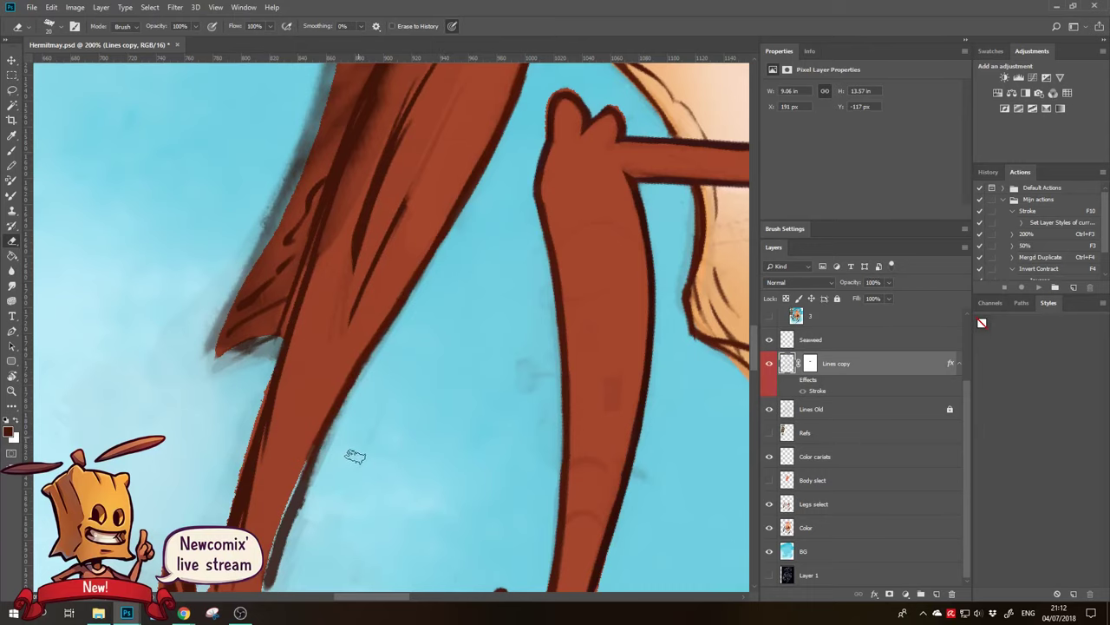
drag(352, 452, 348, 381)
mouse_move(286, 508)
mouse_down()
mouse_move(273, 508)
mouse_move(356, 340)
mouse_up()
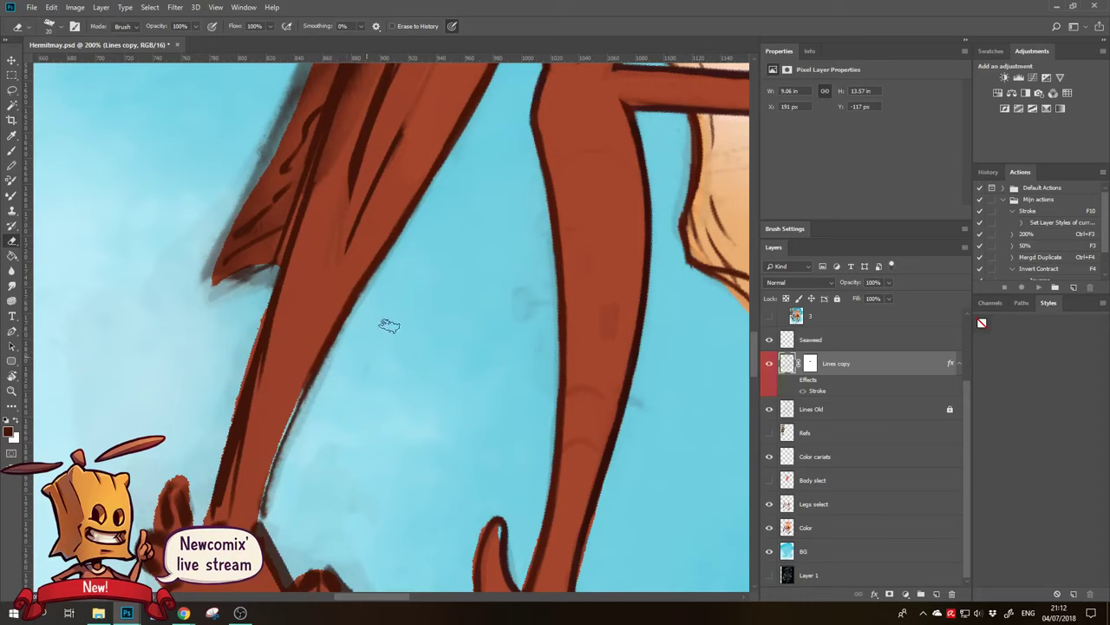
key(b)
drag(381, 254, 267, 478)
drag(270, 484, 257, 526)
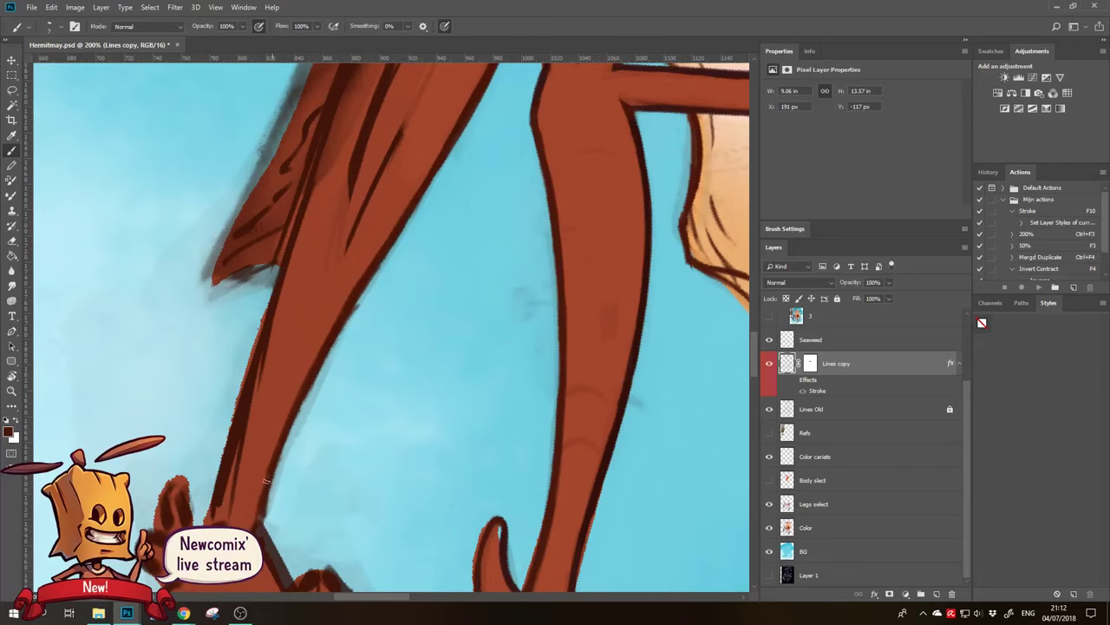
Erase light streaks along the leg's dark outline, then move down the legs
key(e)
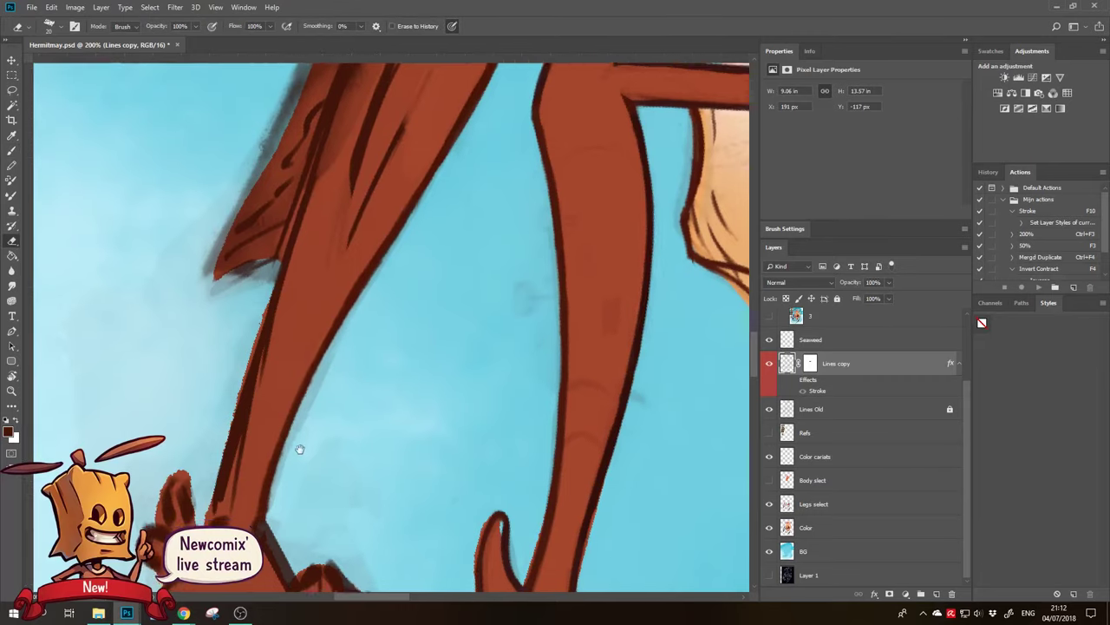
mouse_move(349, 307)
mouse_down()
mouse_move(356, 396)
mouse_move(295, 520)
mouse_up()
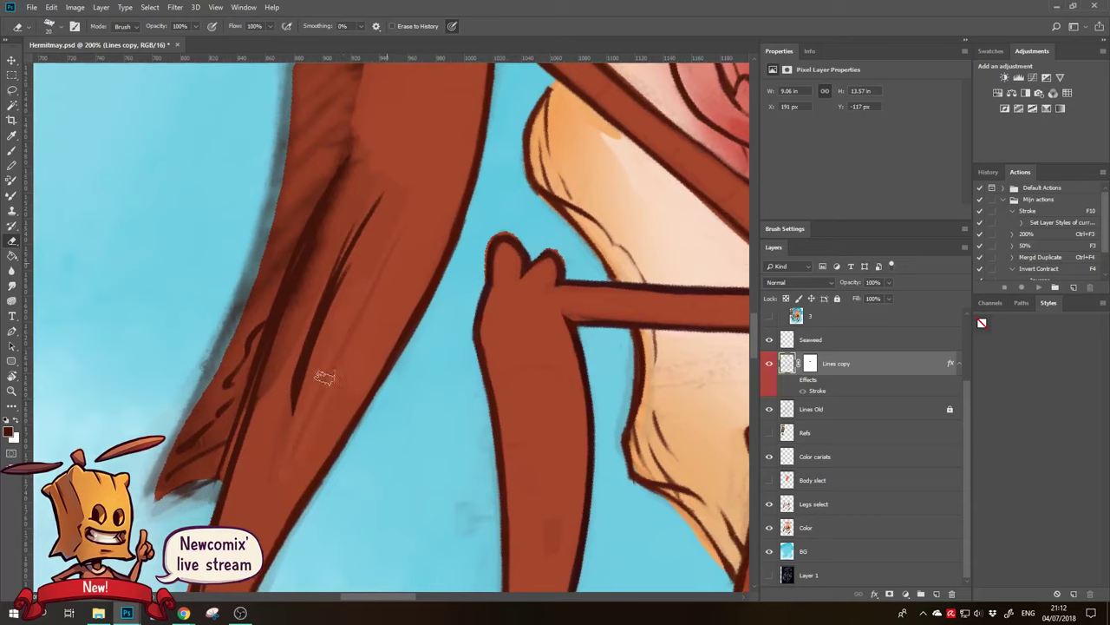
mouse_move(341, 250)
mouse_down()
mouse_move(359, 174)
mouse_move(294, 318)
mouse_up()
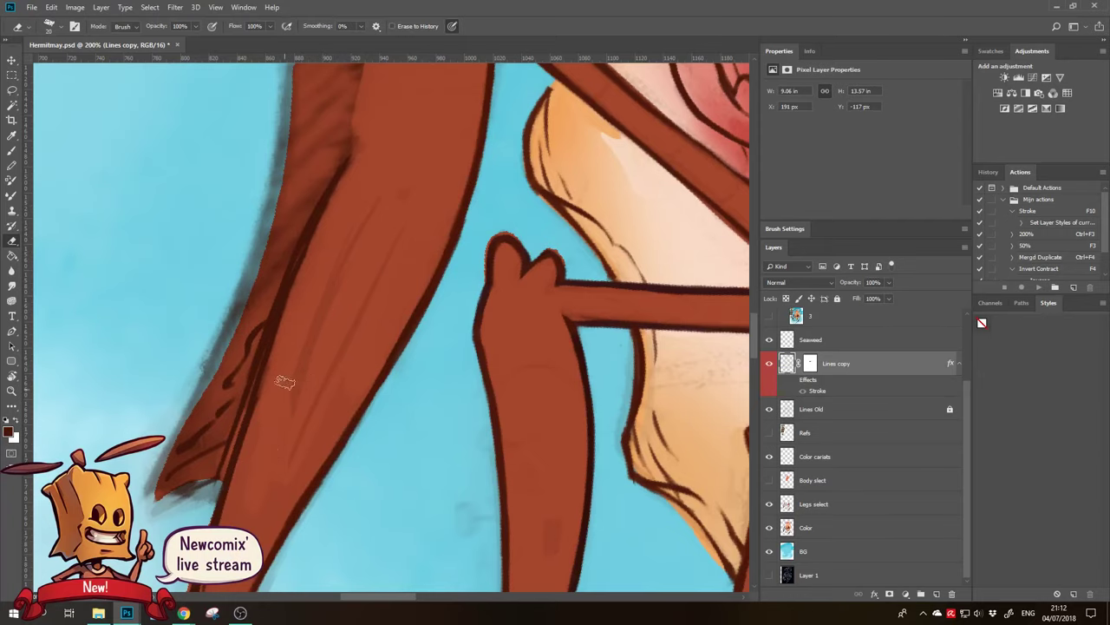
drag(294, 418, 332, 335)
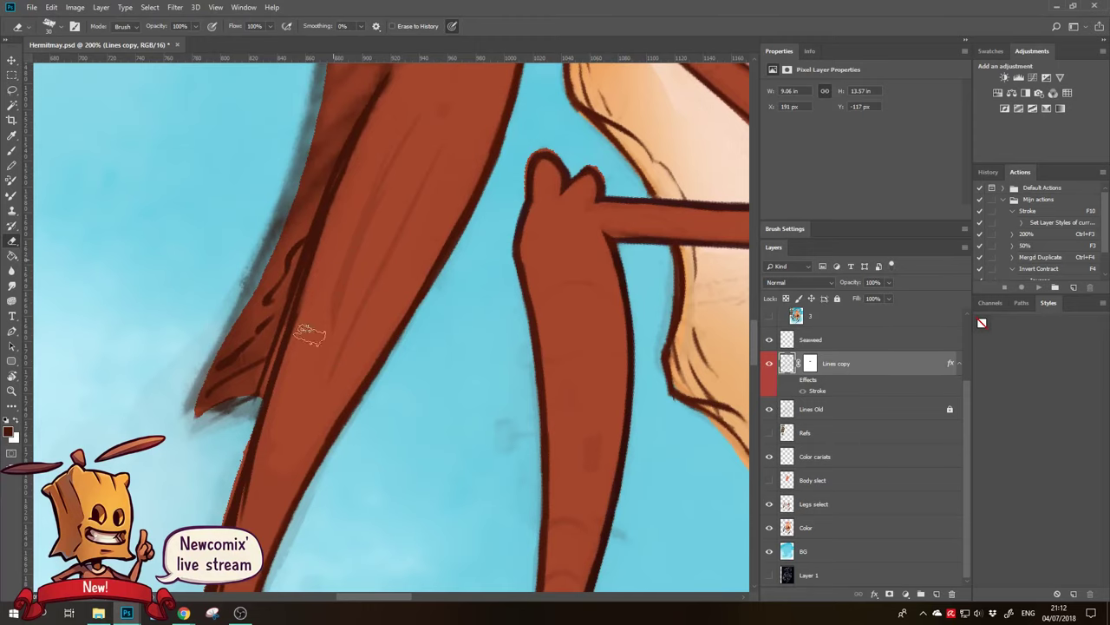
drag(286, 415, 351, 271)
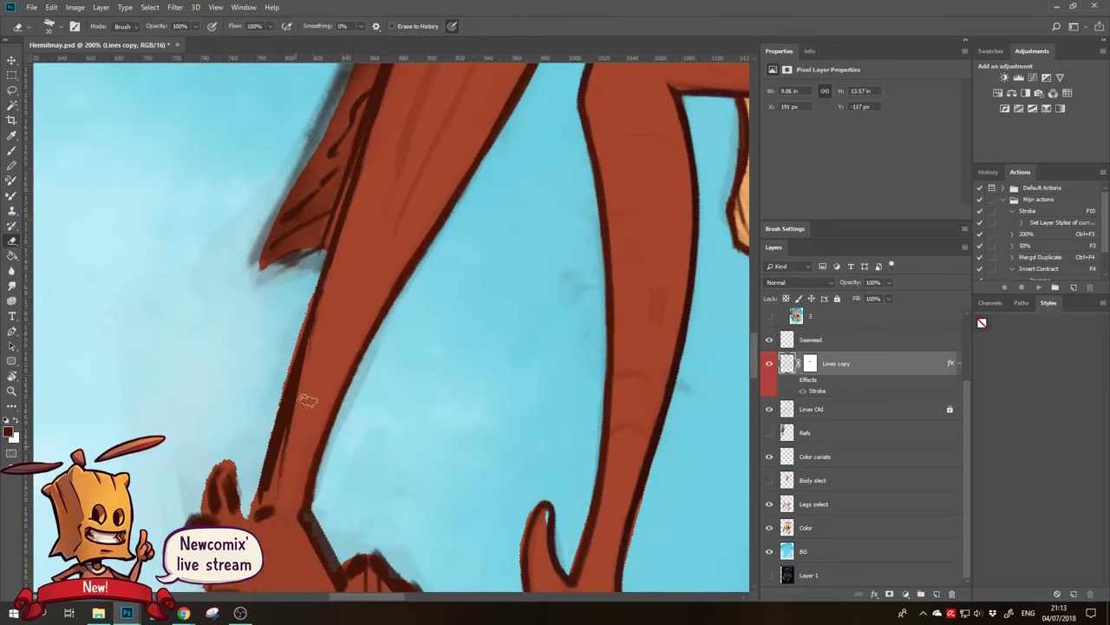
Undo an eraser stroke on the leg's left outline and darken that edge again
drag(312, 382, 277, 505)
key(ctrl+z)
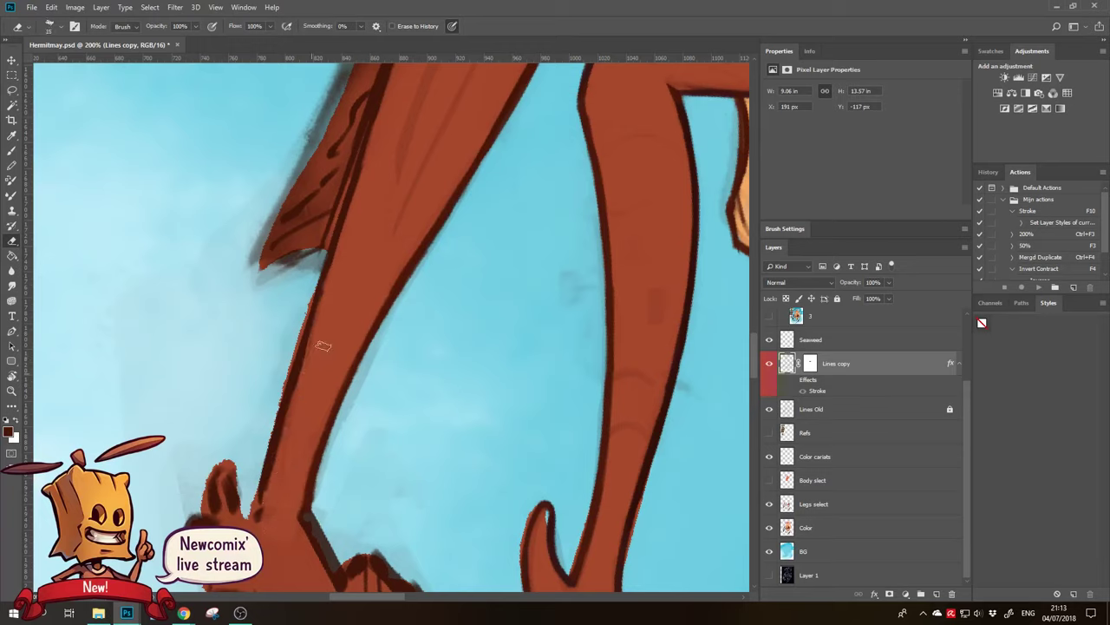
key(b)
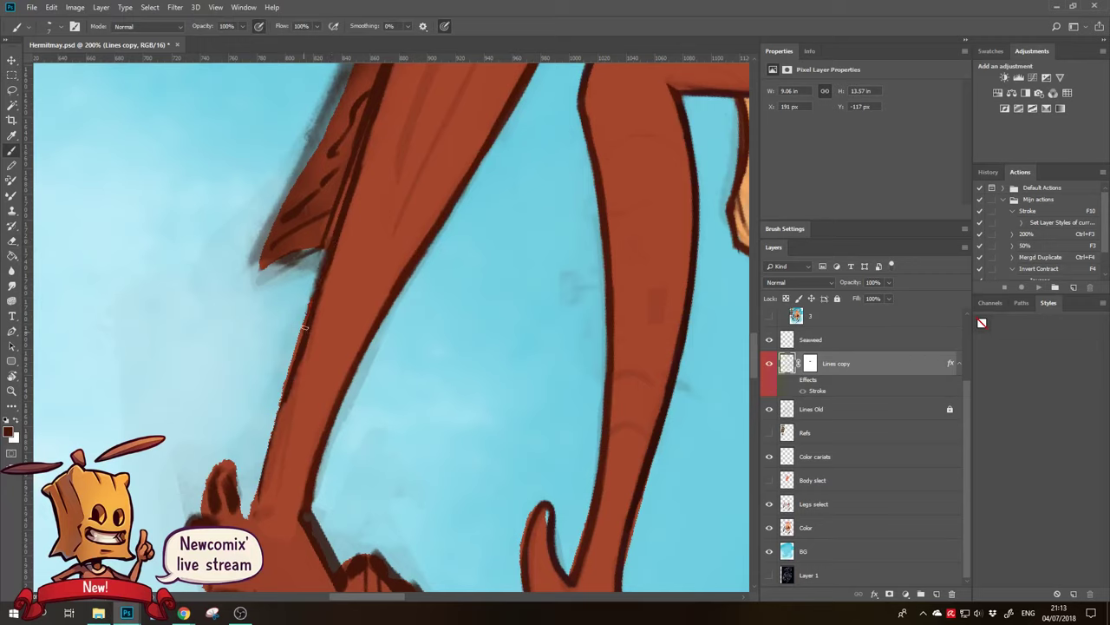
mouse_move(301, 344)
mouse_down()
mouse_move(304, 325)
mouse_move(265, 469)
mouse_up()
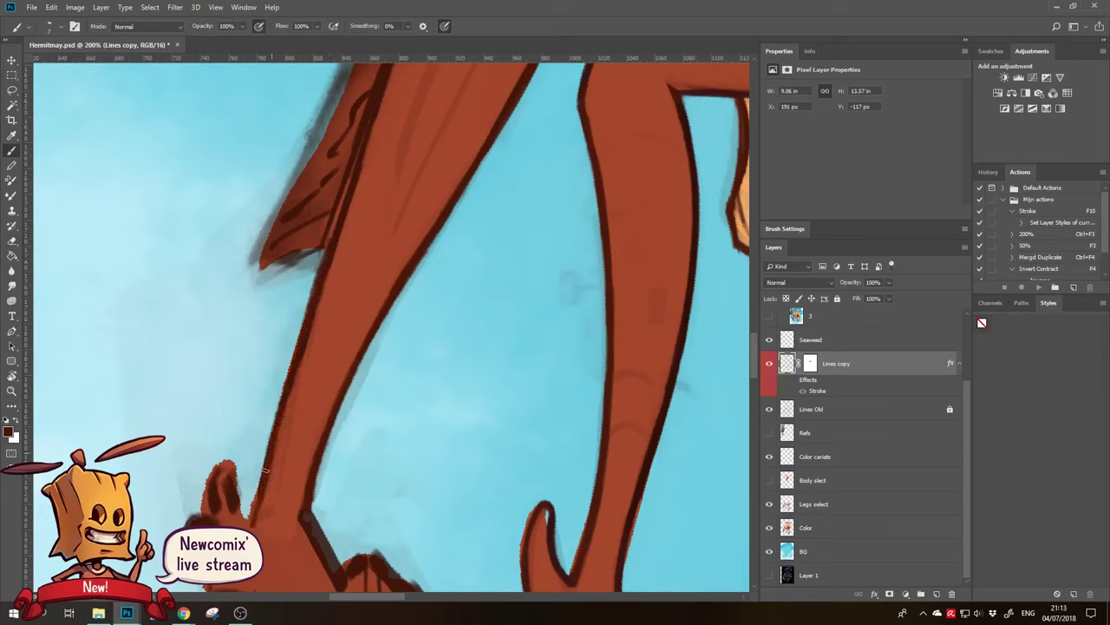
Erase the stray stroke tip near the leg base and a faint smudge by its edge
key(e)
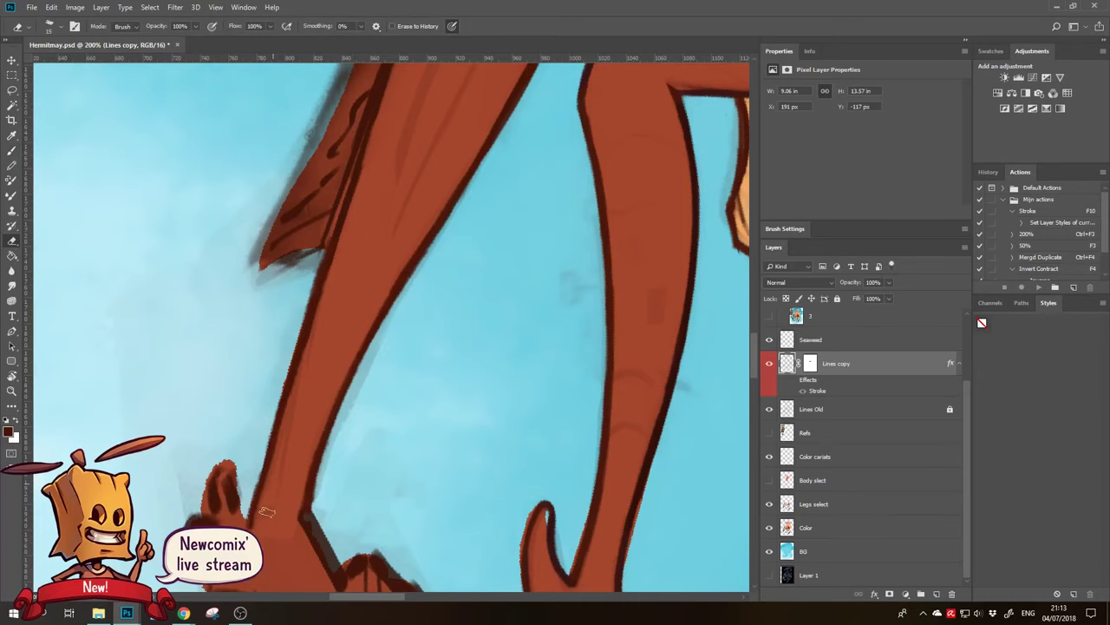
scroll(307, 401, down, 5)
mouse_move(208, 447)
mouse_down()
mouse_move(255, 408)
mouse_move(225, 475)
mouse_up()
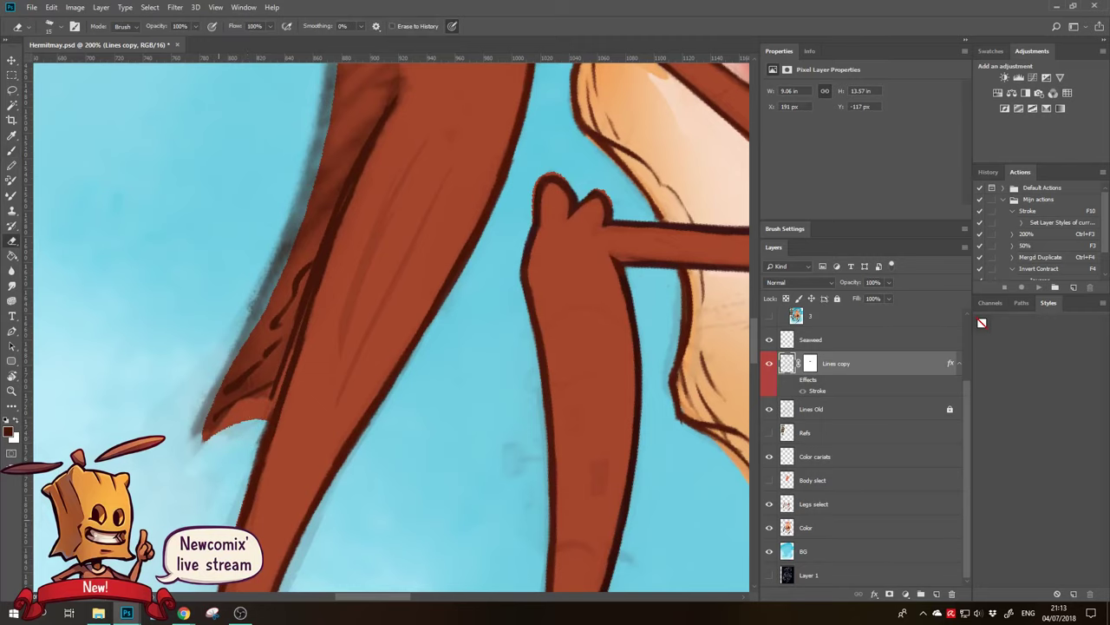
scroll(230, 491, down, 2)
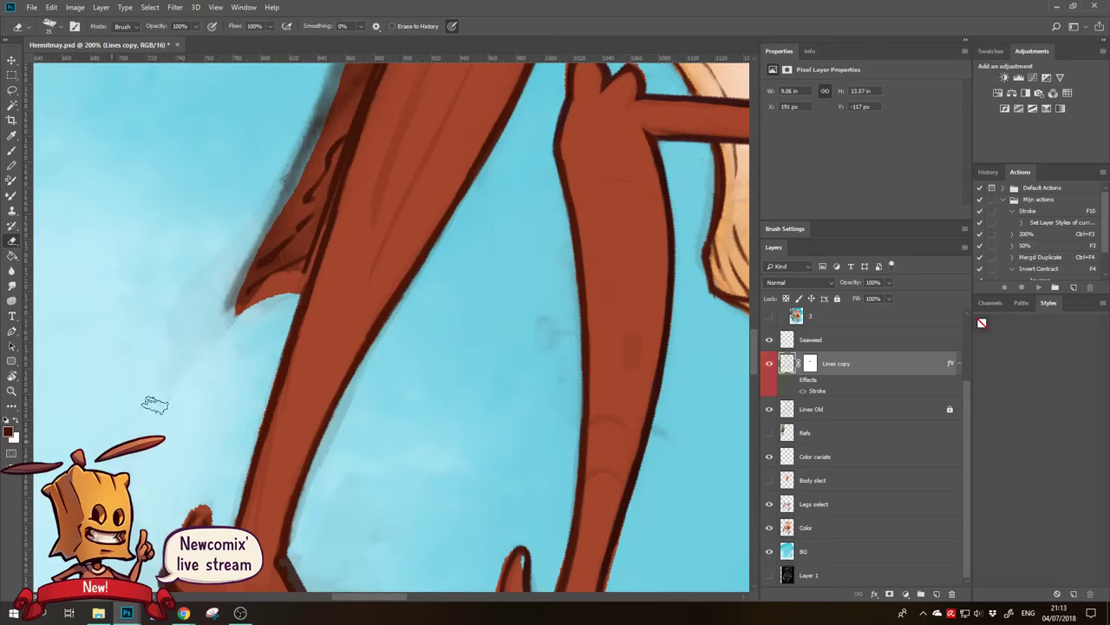
drag(199, 315, 248, 315)
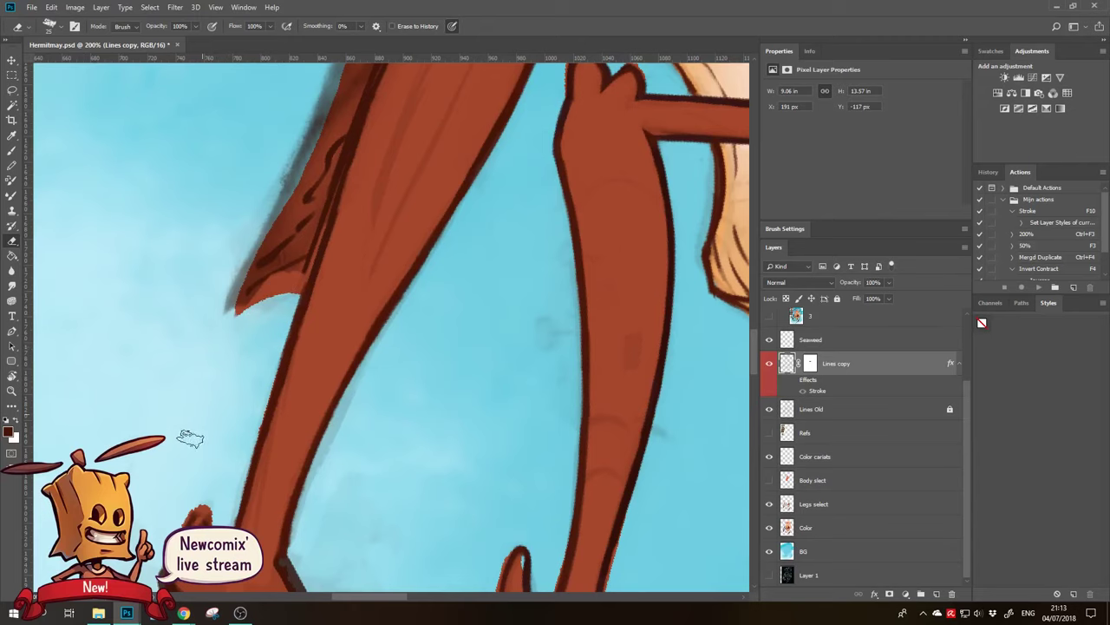
drag(190, 439, 268, 269)
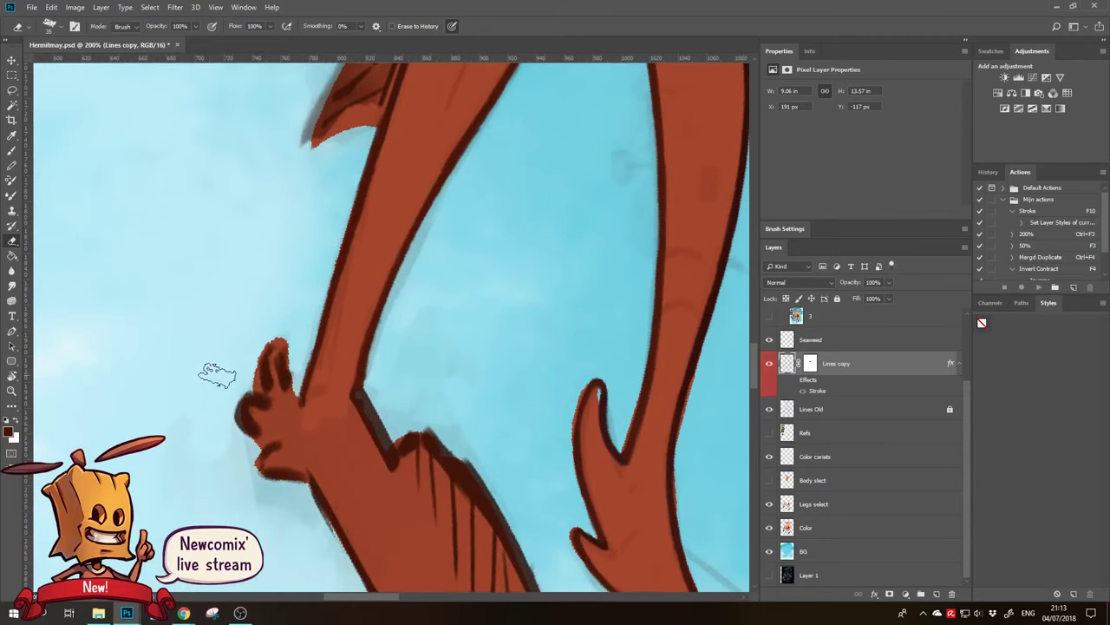
mouse_move(278, 280)
mouse_down()
mouse_move(218, 397)
mouse_move(196, 383)
mouse_move(180, 394)
mouse_move(169, 448)
mouse_up()
Trim the leg's pointed tip and its ragged left edge
key(b)
key(e)
drag(217, 260, 147, 434)
drag(186, 347, 130, 460)
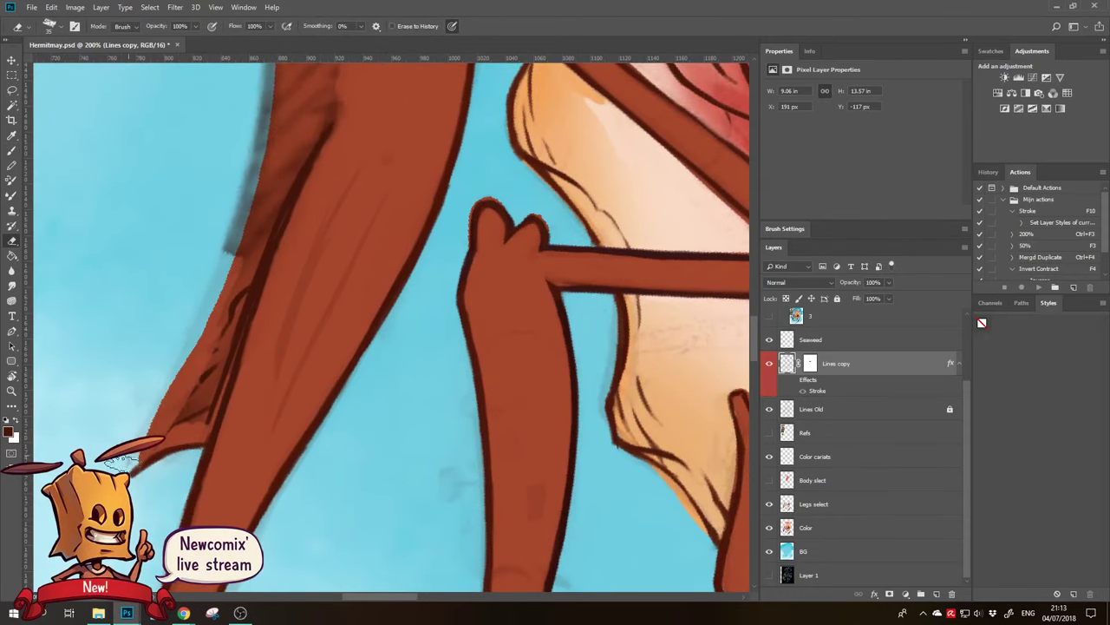
mouse_move(217, 312)
mouse_down()
mouse_move(187, 364)
mouse_move(236, 286)
mouse_up()
drag(256, 236, 227, 399)
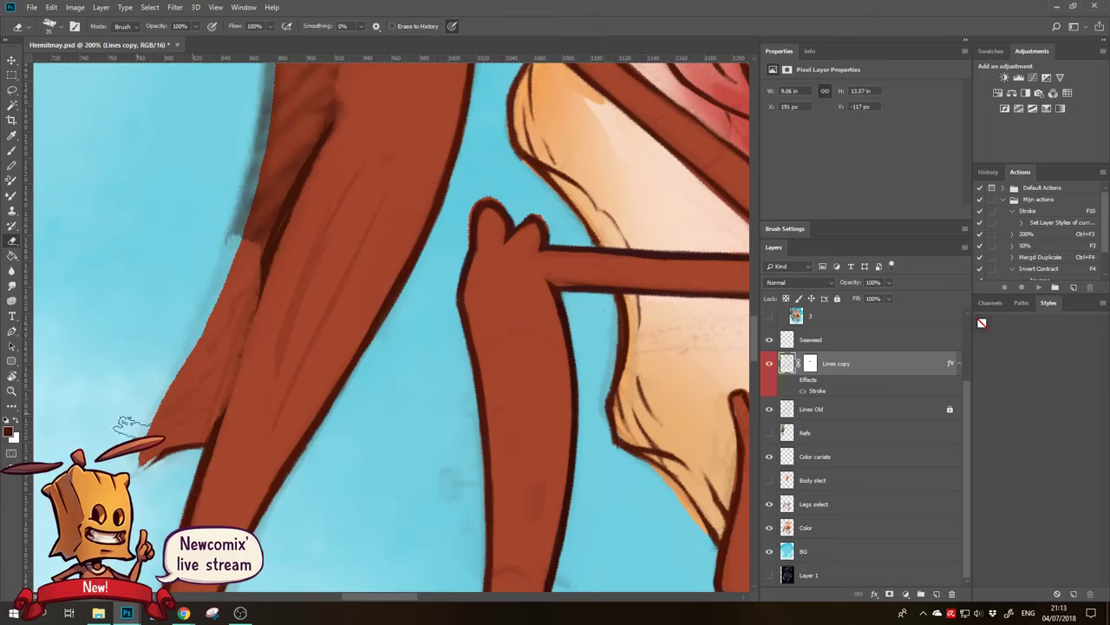
Repaint the leg's left edge slightly further out, extend its tip, and erase ragged patches
key(b)
drag(241, 255, 198, 340)
drag(221, 292, 177, 376)
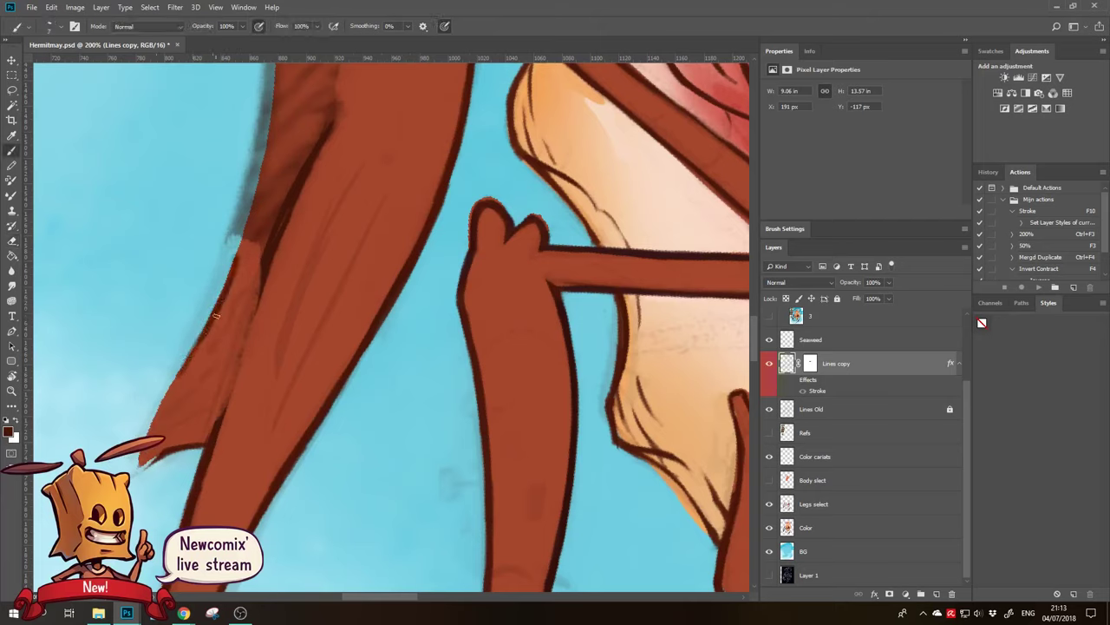
drag(218, 314, 163, 397)
drag(198, 343, 134, 458)
drag(156, 418, 130, 479)
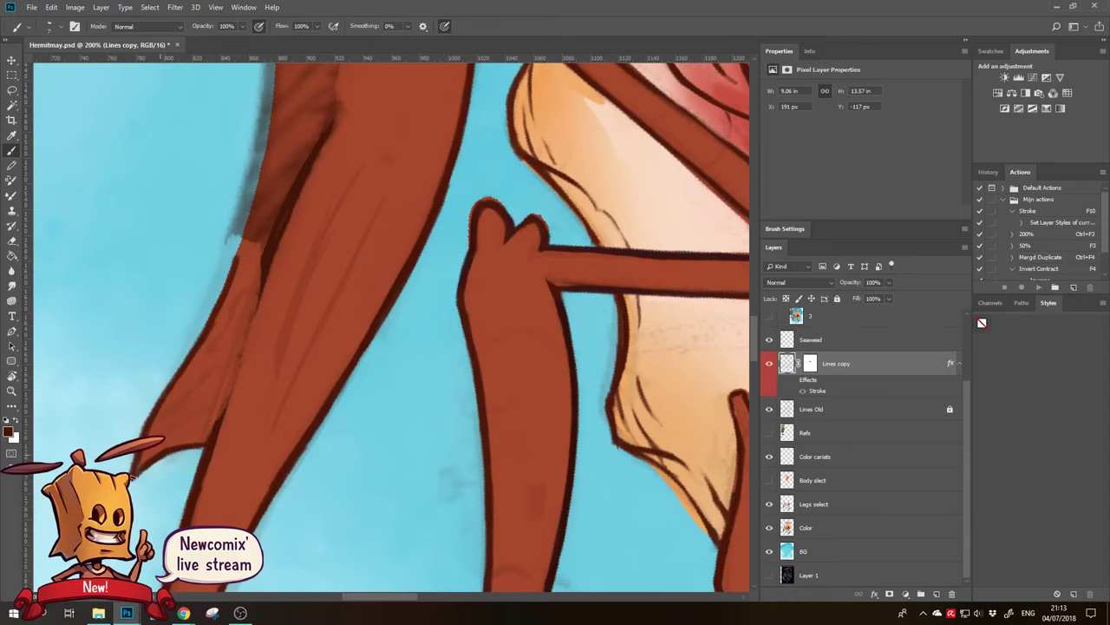
drag(277, 338, 257, 380)
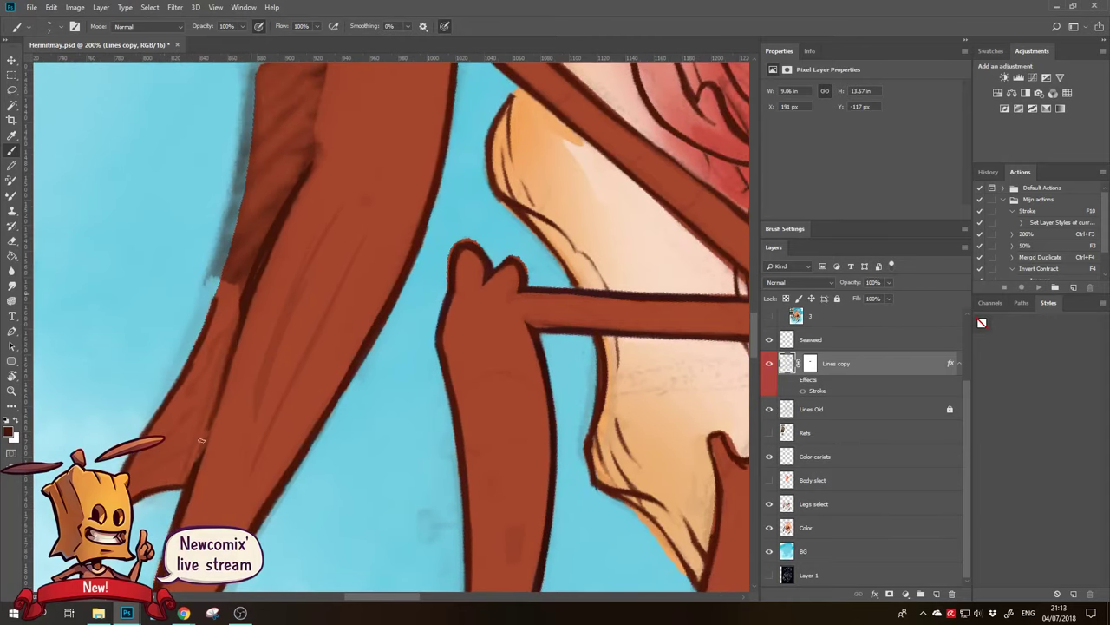
key(e)
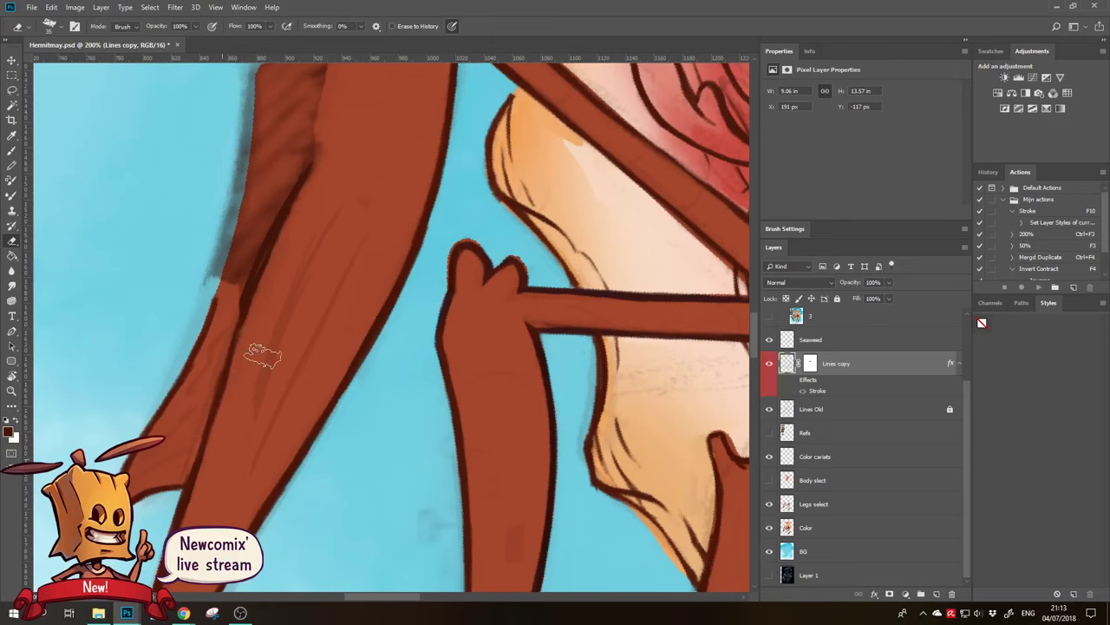
drag(261, 351, 219, 465)
Erase the ragged patches, smudges and small dark tick along the leg's left edge
drag(208, 408, 287, 242)
mouse_move(209, 278)
mouse_down()
mouse_move(304, 187)
mouse_move(202, 186)
mouse_up()
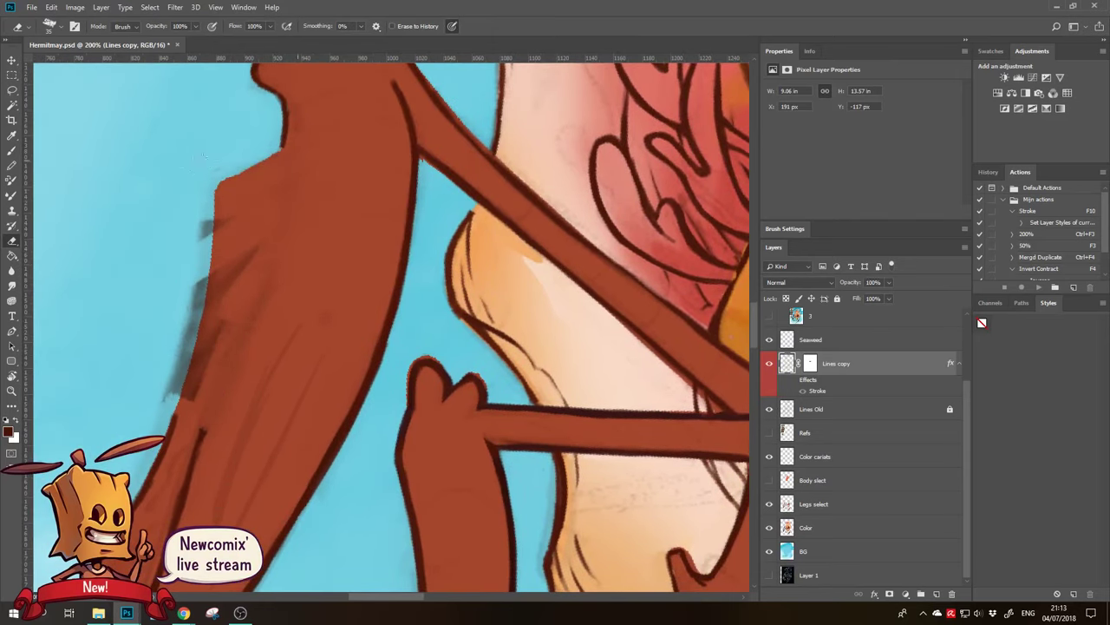
drag(221, 226, 185, 397)
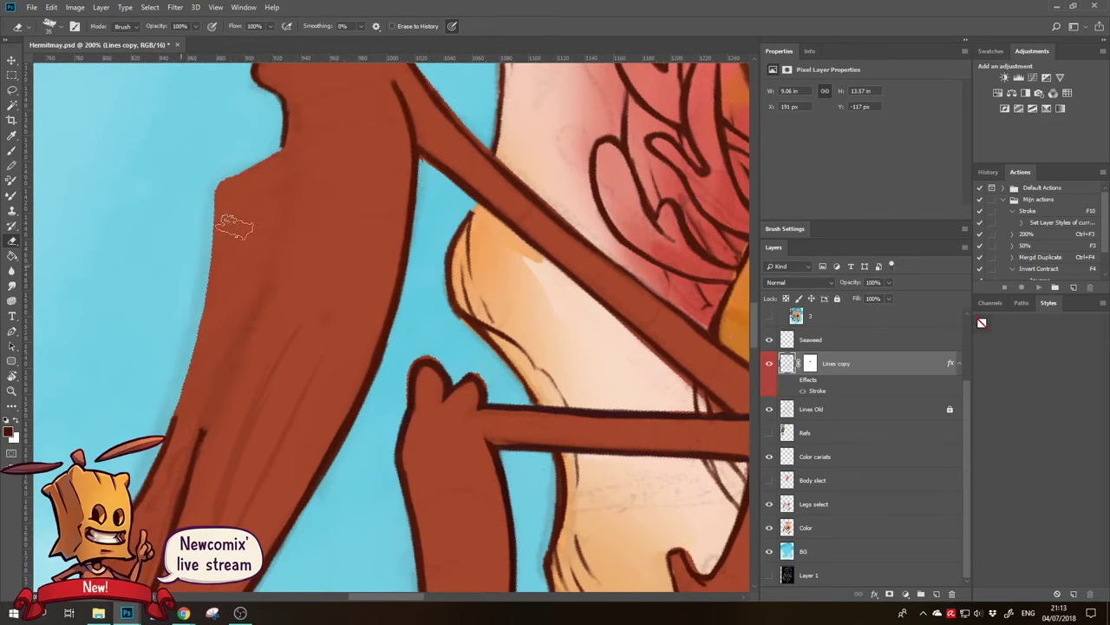
drag(231, 186, 221, 259)
Ink a dark outline along the leg's upper-left and left edges
key(b)
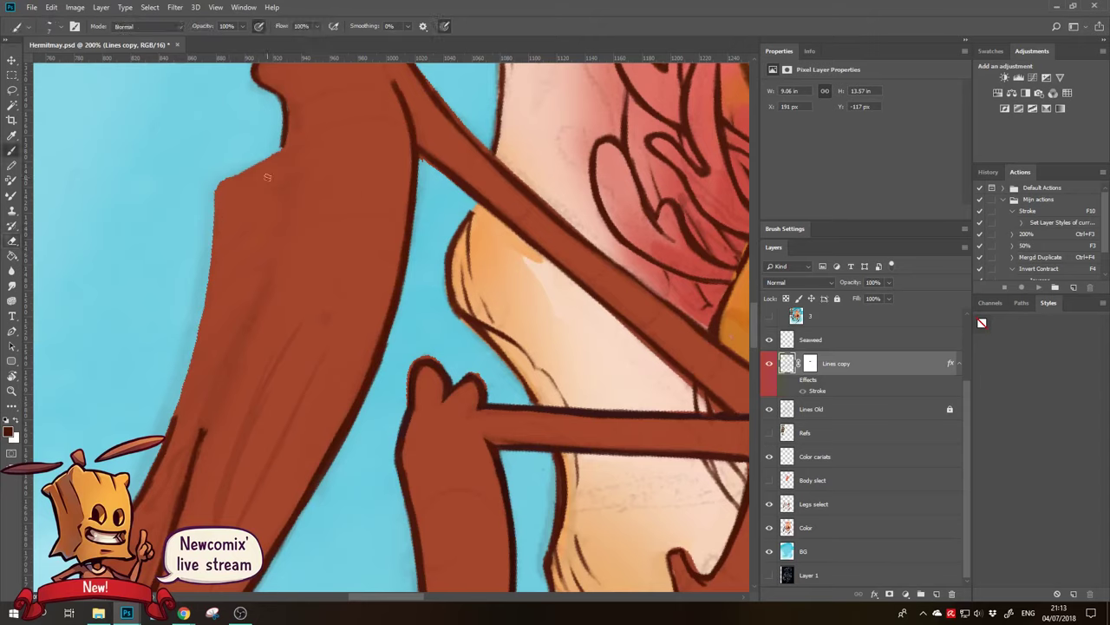
drag(280, 149, 223, 179)
drag(220, 182, 197, 323)
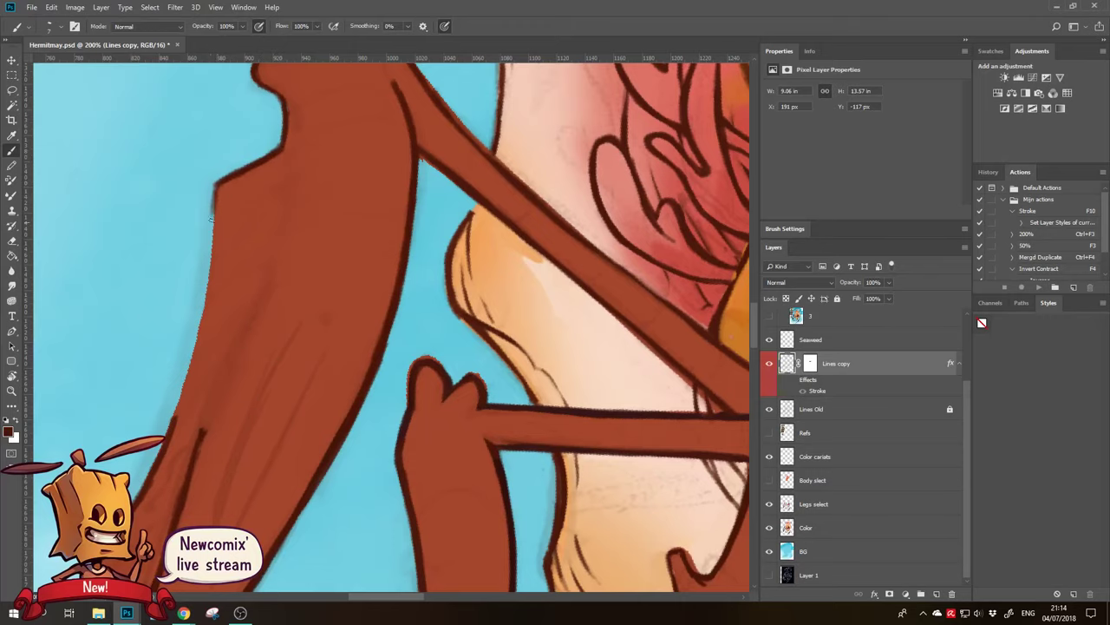
mouse_move(211, 233)
mouse_down()
mouse_move(203, 397)
mouse_move(221, 363)
mouse_up()
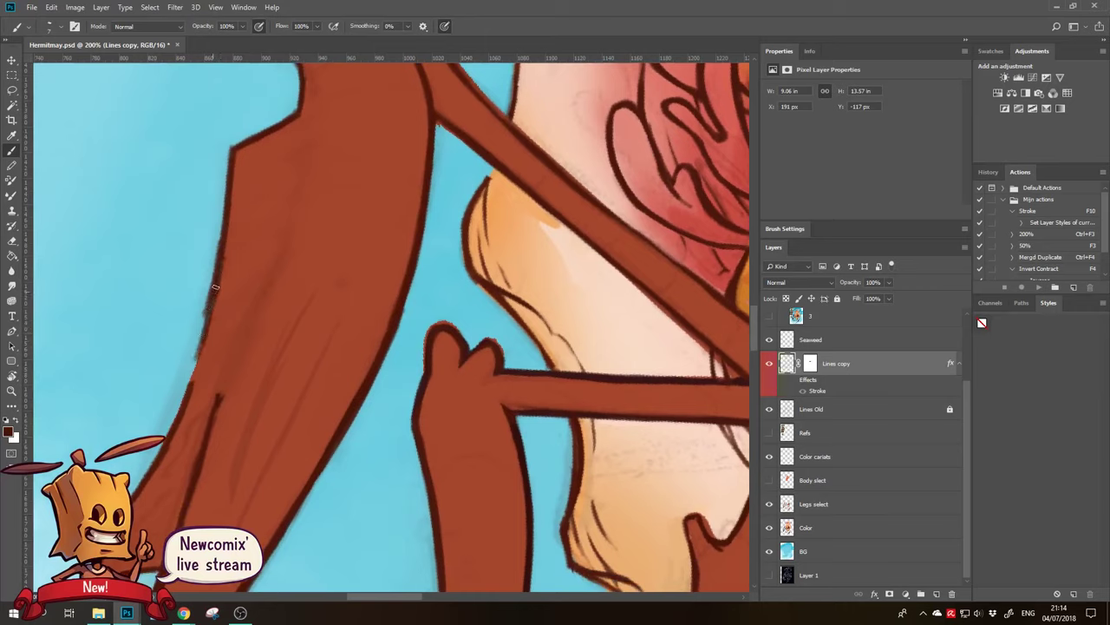
mouse_move(186, 292)
mouse_down()
mouse_move(227, 244)
mouse_move(214, 279)
mouse_up()
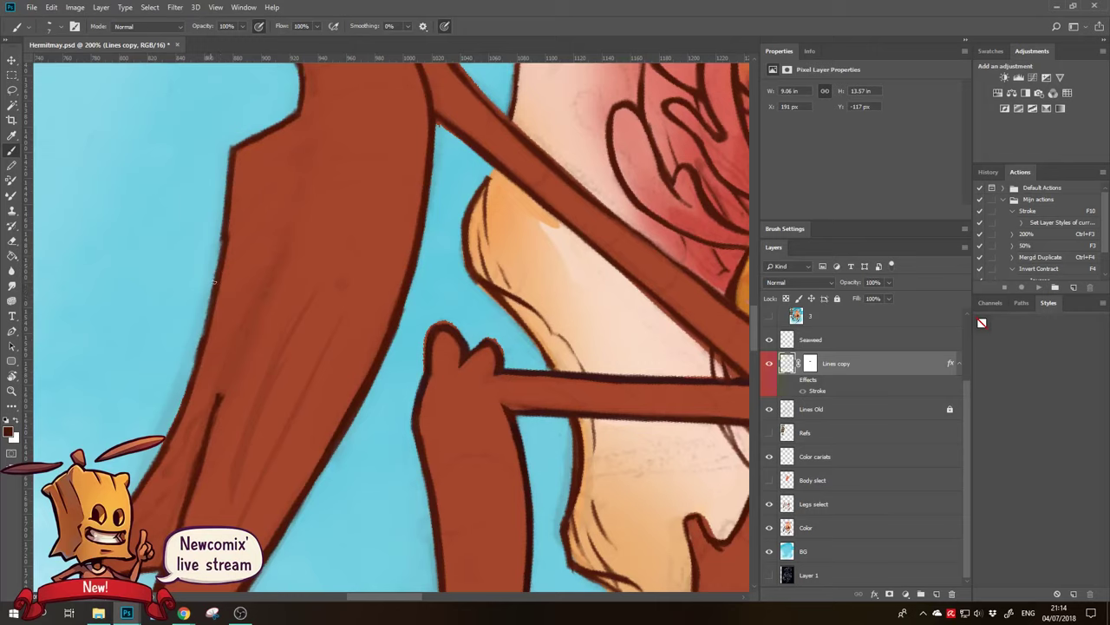
Lighten parts of the leg's left outline, then rotate and pan the view
key(e)
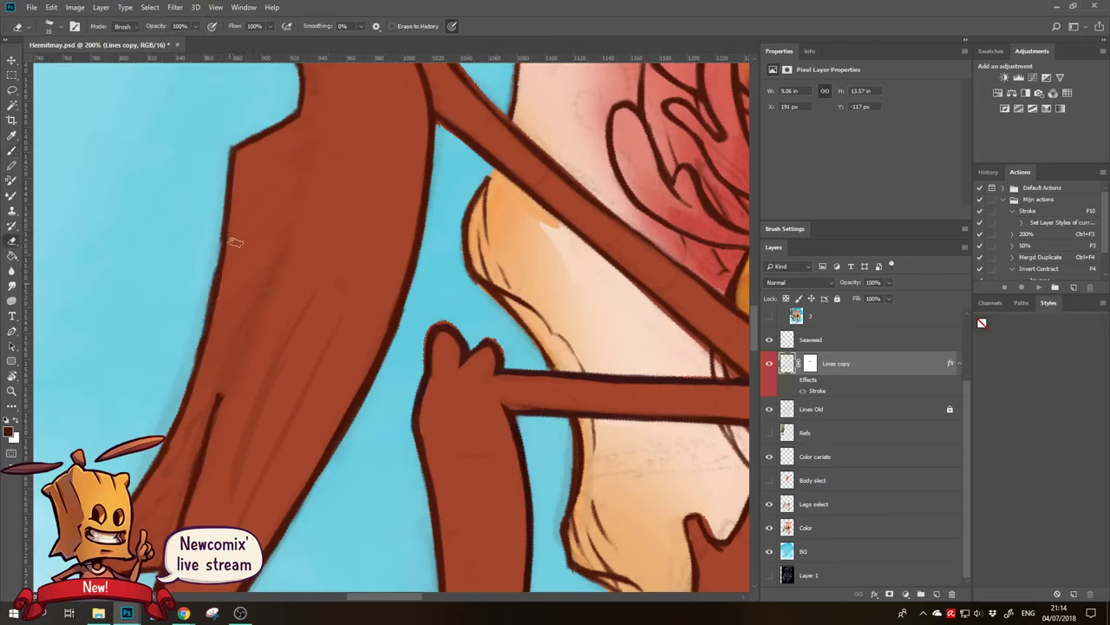
key(b)
key(e)
mouse_move(208, 218)
mouse_down()
mouse_move(203, 304)
mouse_move(274, 177)
mouse_up()
key(r)
key(b)
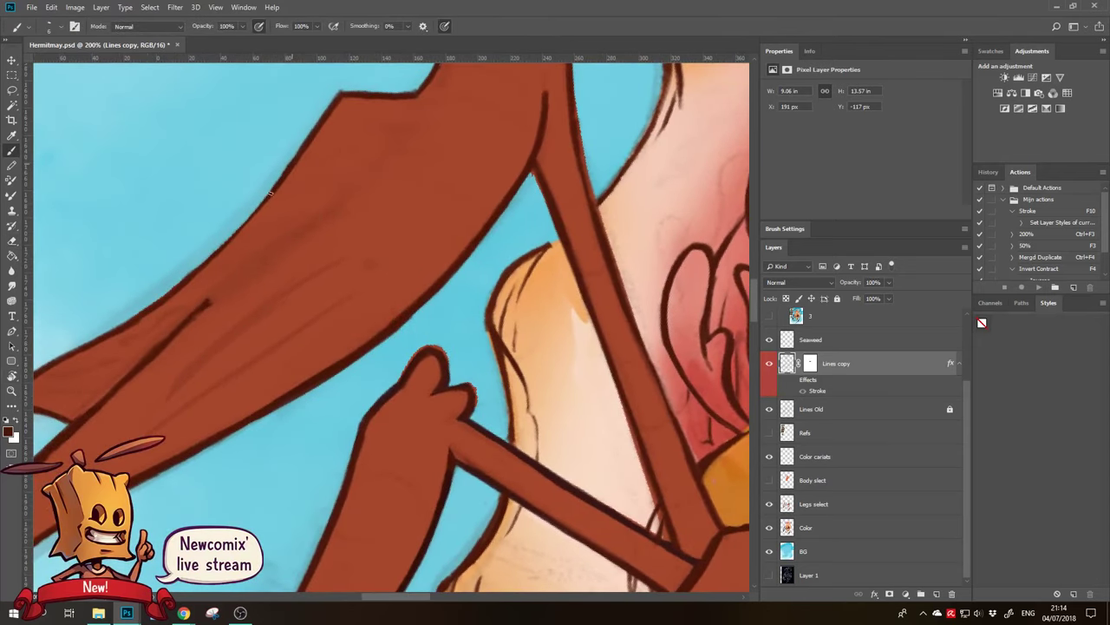
key(e)
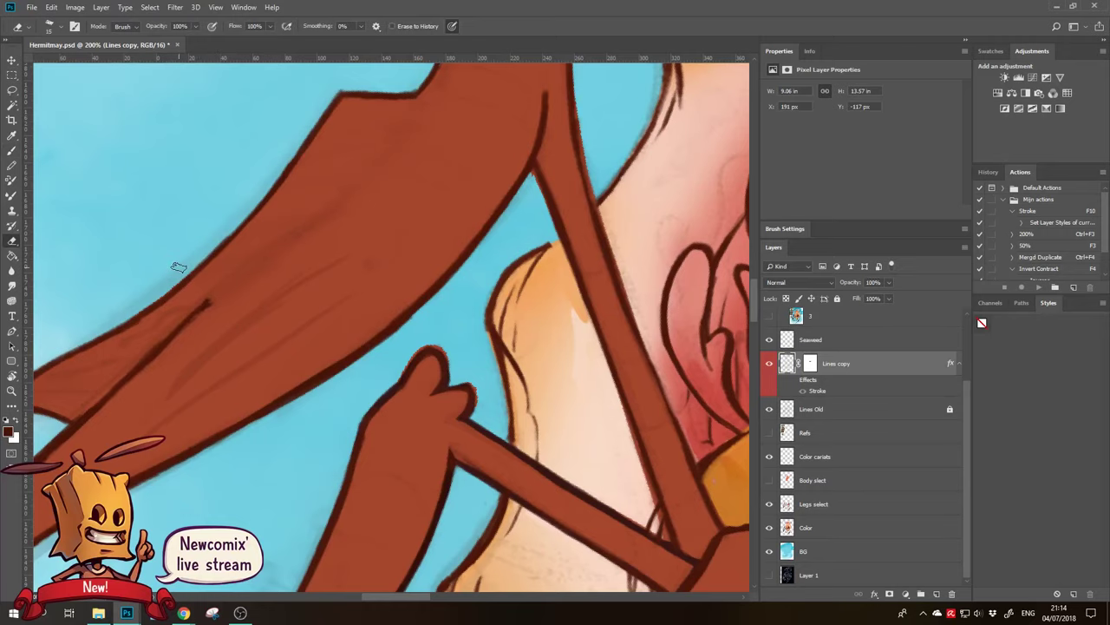
mouse_move(410, 315)
mouse_down()
mouse_move(307, 256)
mouse_move(141, 384)
mouse_up()
Draw a short dark line along the arm, then trim part of it
key(b)
key(e)
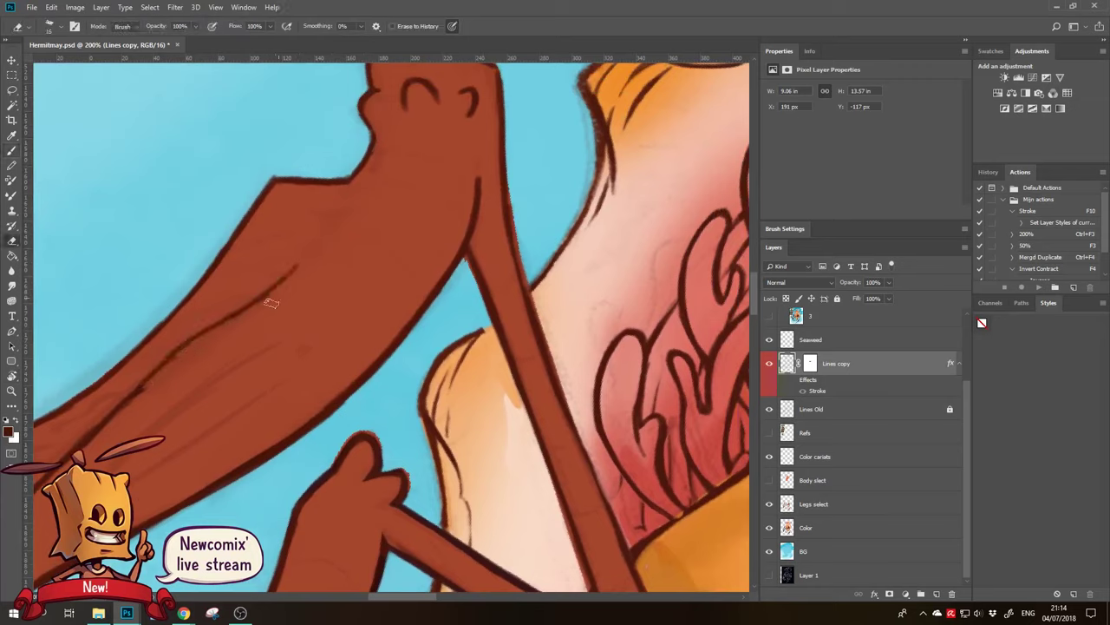
key(b)
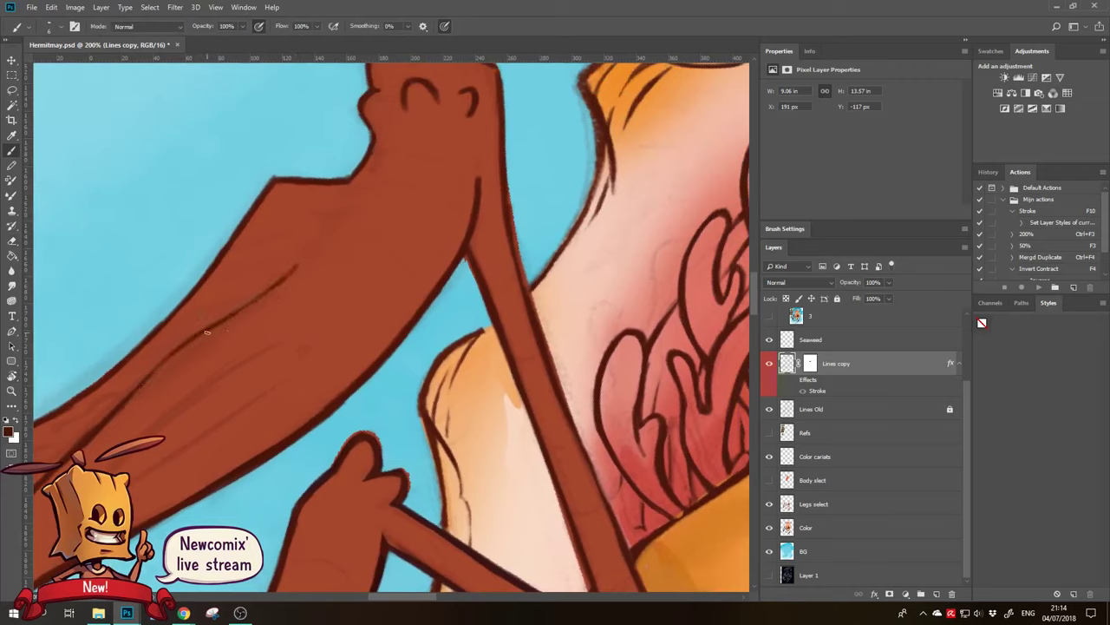
drag(208, 332, 168, 361)
key(e)
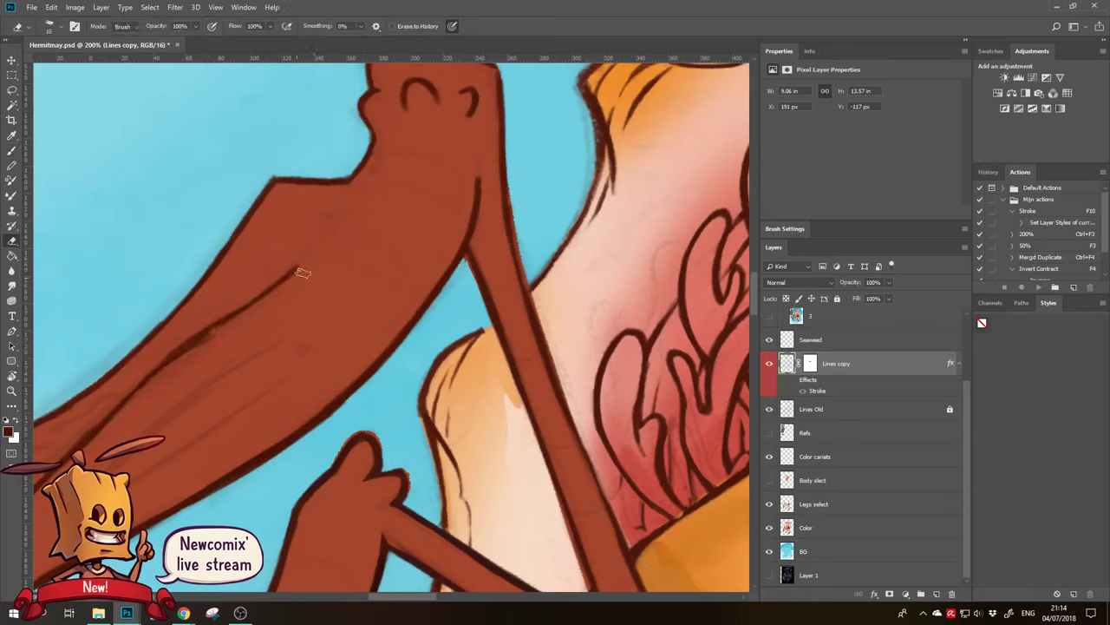
drag(184, 353, 218, 336)
Zoom out, tilt the canvas slightly, and zoom back in on the arm
key(r)
key(ctrl+minus)
key(ctrl+minus)
mouse_move(199, 396)
mouse_down()
mouse_move(297, 273)
mouse_move(293, 364)
mouse_up()
key(z)
click(315, 343)
click(315, 342)
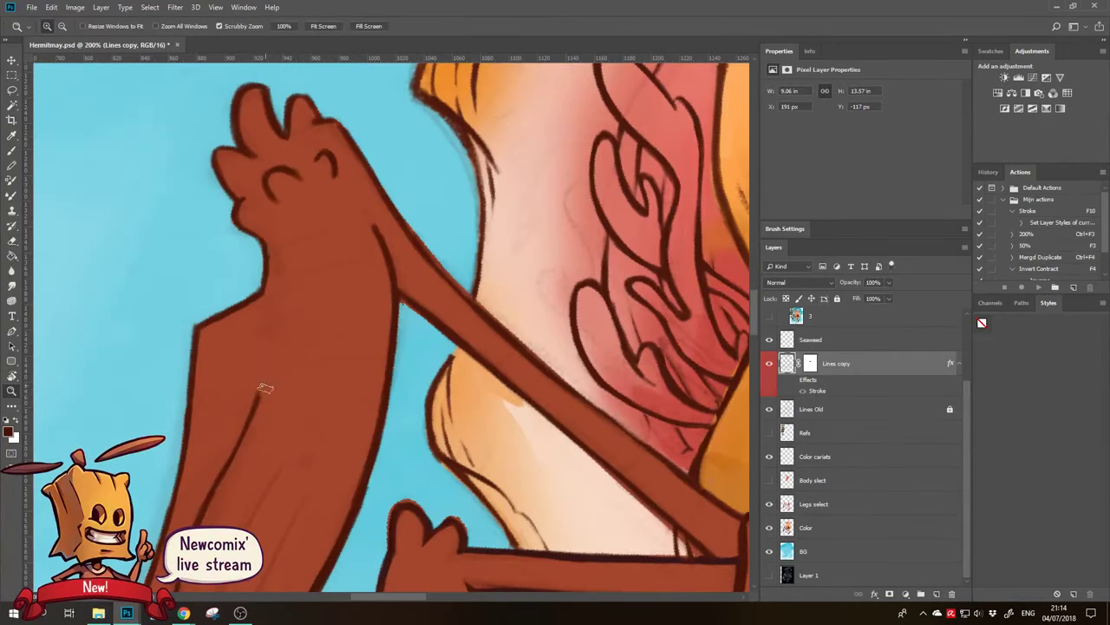
Try a faint line down the arm and erase it again
key(e)
key(b)
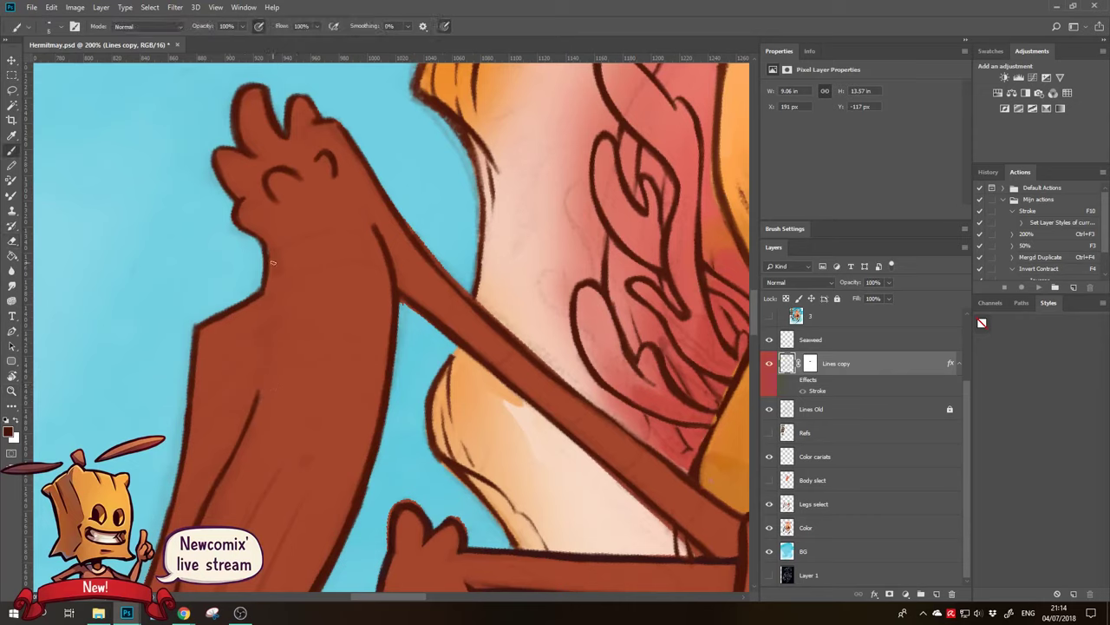
drag(268, 313, 261, 341)
key(e)
drag(268, 260, 262, 343)
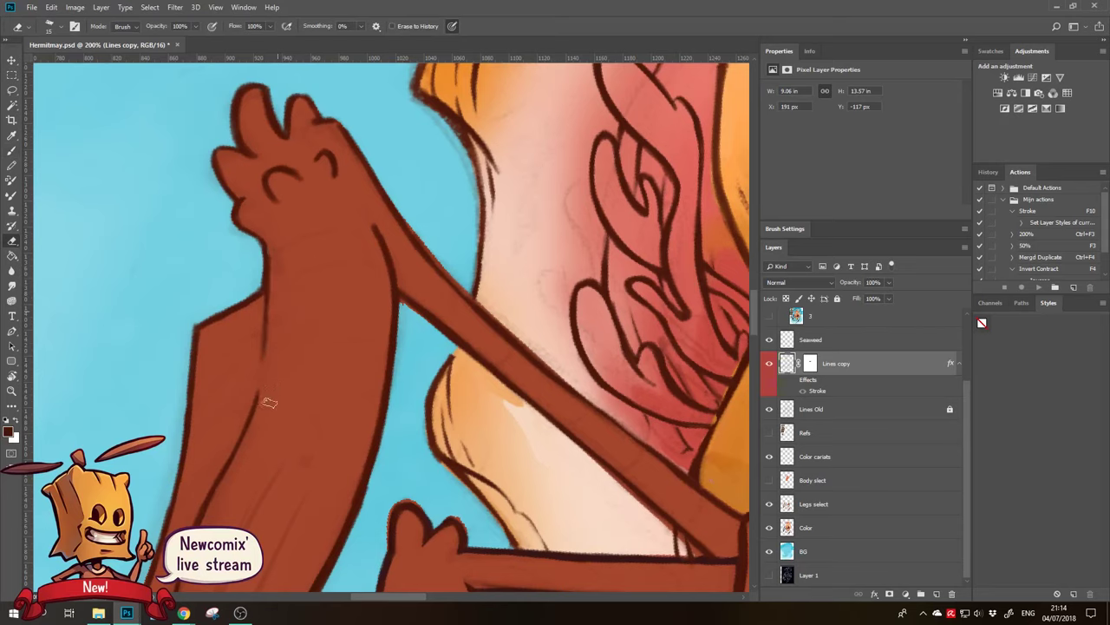
scroll(314, 297, right, 3)
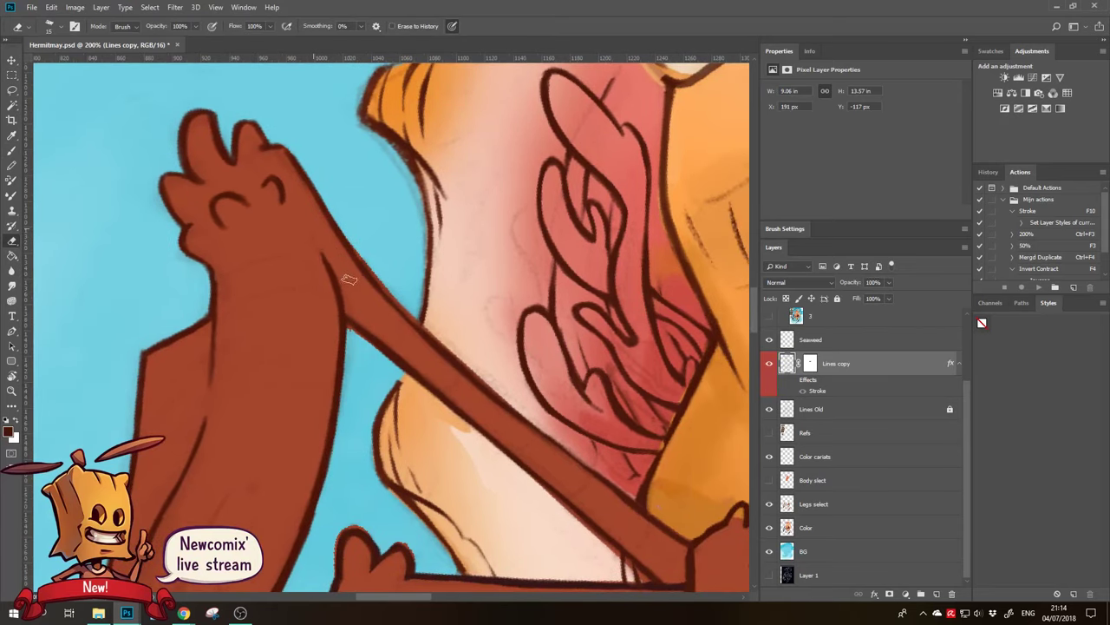
scroll(362, 301, down, 2)
Undo the stray stroke across the chest
key(b)
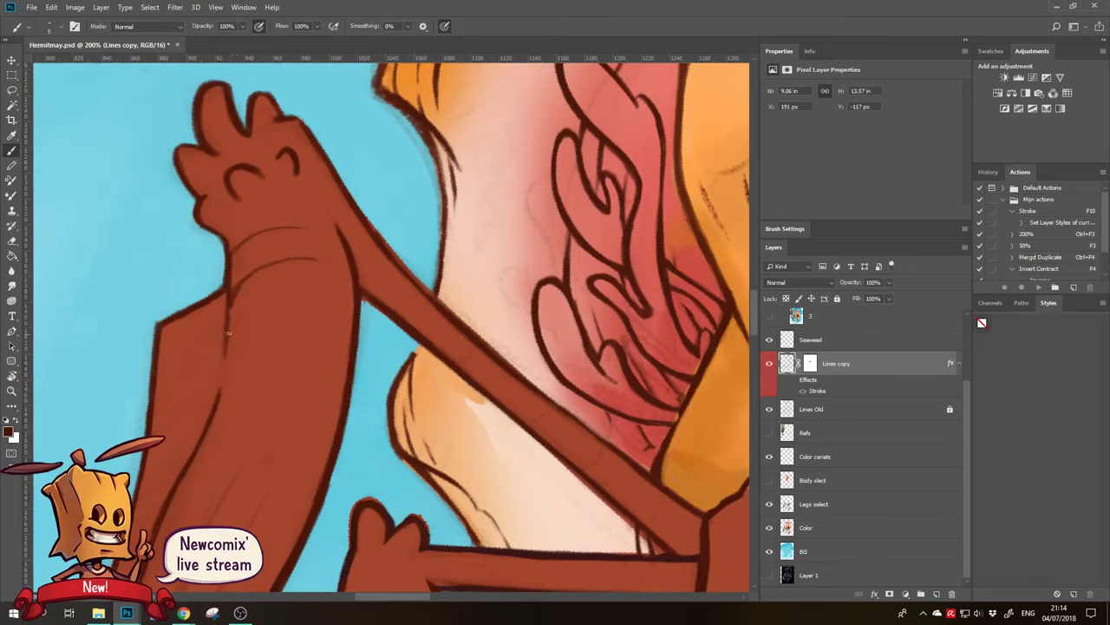
key(e)
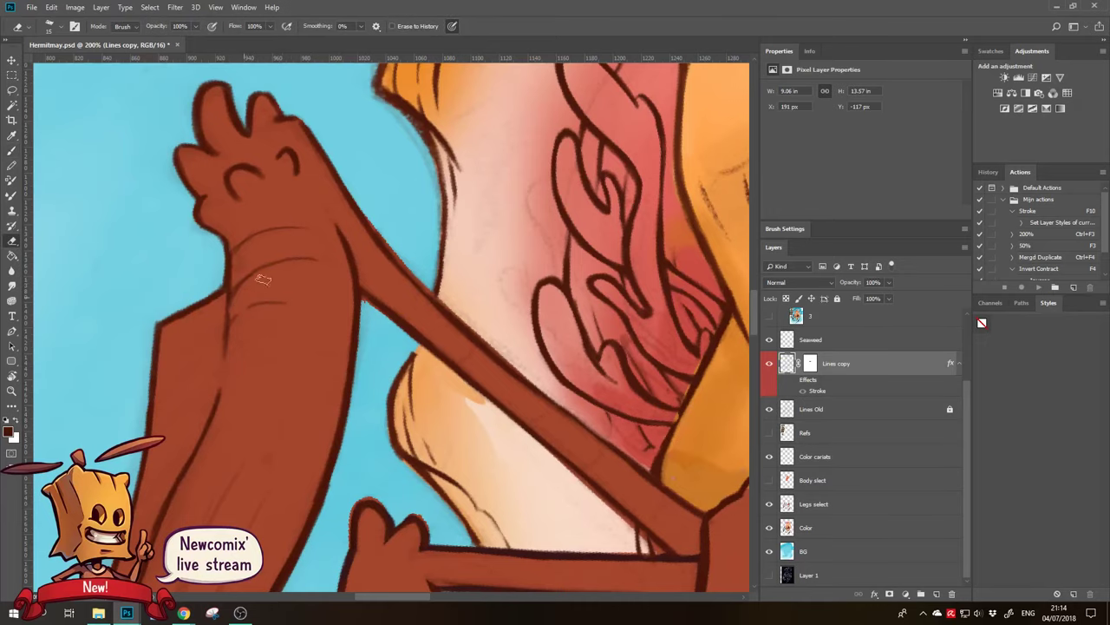
scroll(263, 278, down, 1)
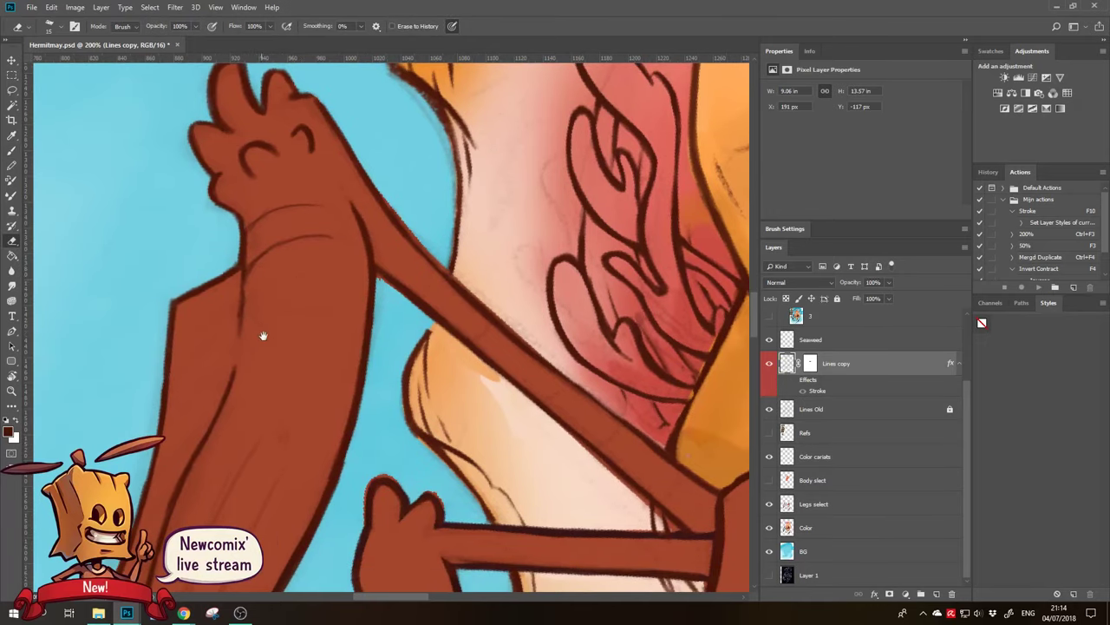
drag(263, 336, 294, 296)
key(b)
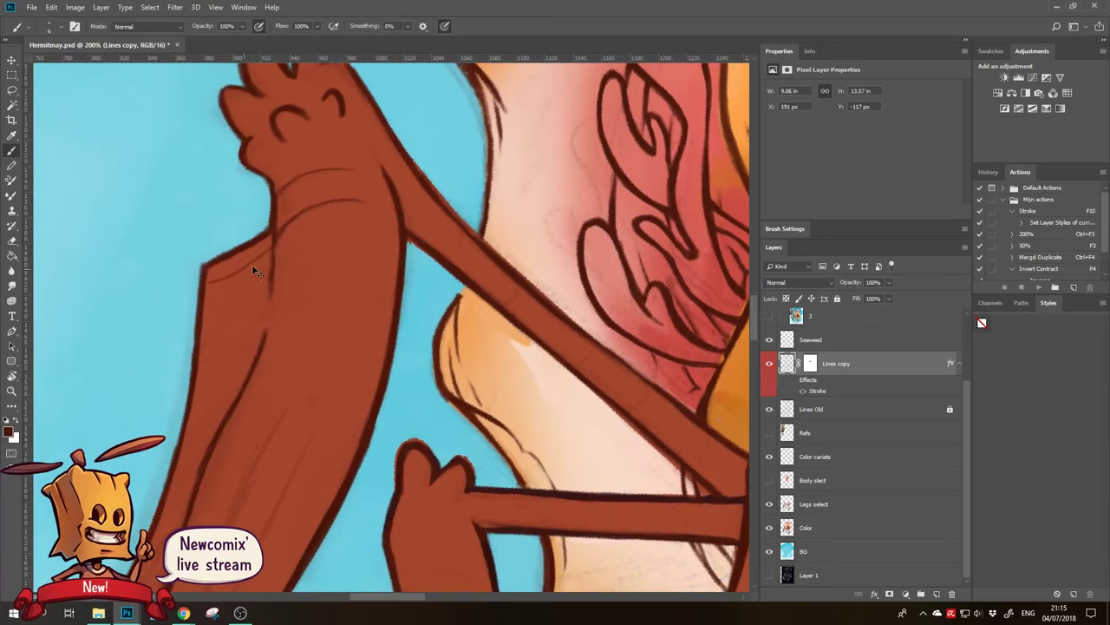
key(ctrl+z)
Follow the arm down to the hand, then zoom out and center the torso
drag(217, 295, 281, 250)
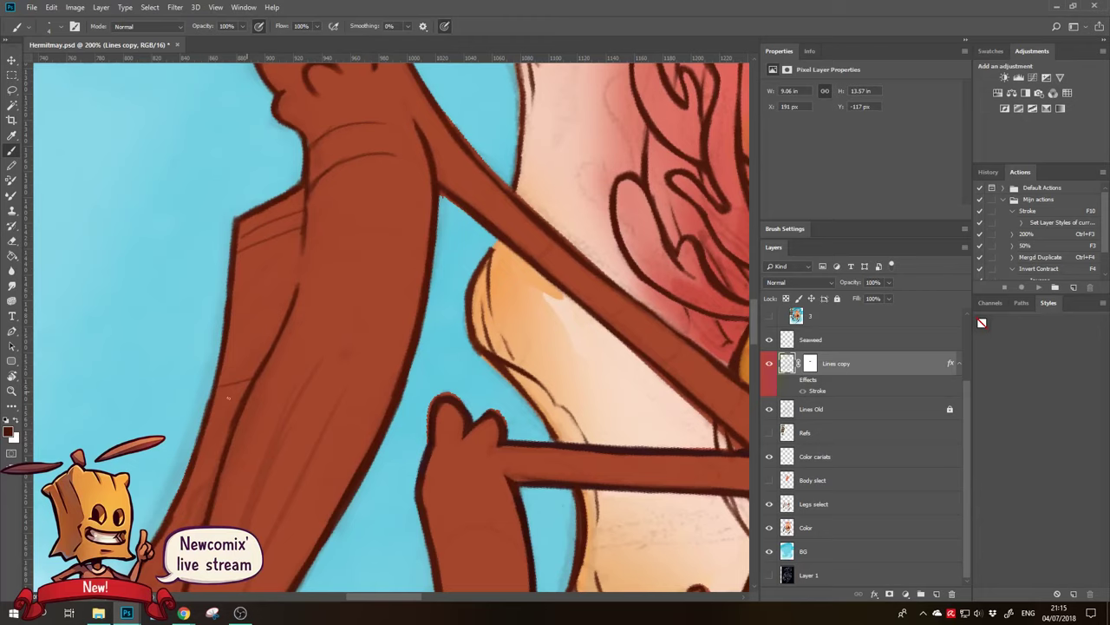
drag(228, 397, 287, 310)
drag(250, 422, 302, 365)
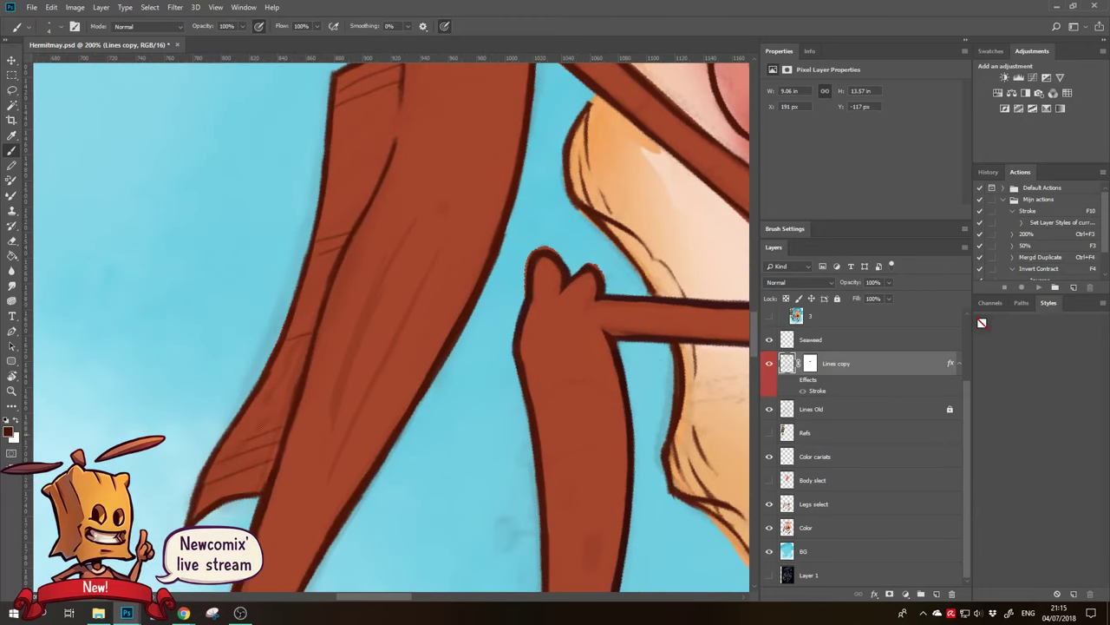
key(z)
alt+click(310, 428)
alt+click(310, 428)
mouse_move(322, 434)
mouse_down()
mouse_move(393, 301)
mouse_move(318, 410)
mouse_move(194, 484)
mouse_up()
Rotate the canvas, zoom to 300% on the left hand, and erase its rough outline
key(r)
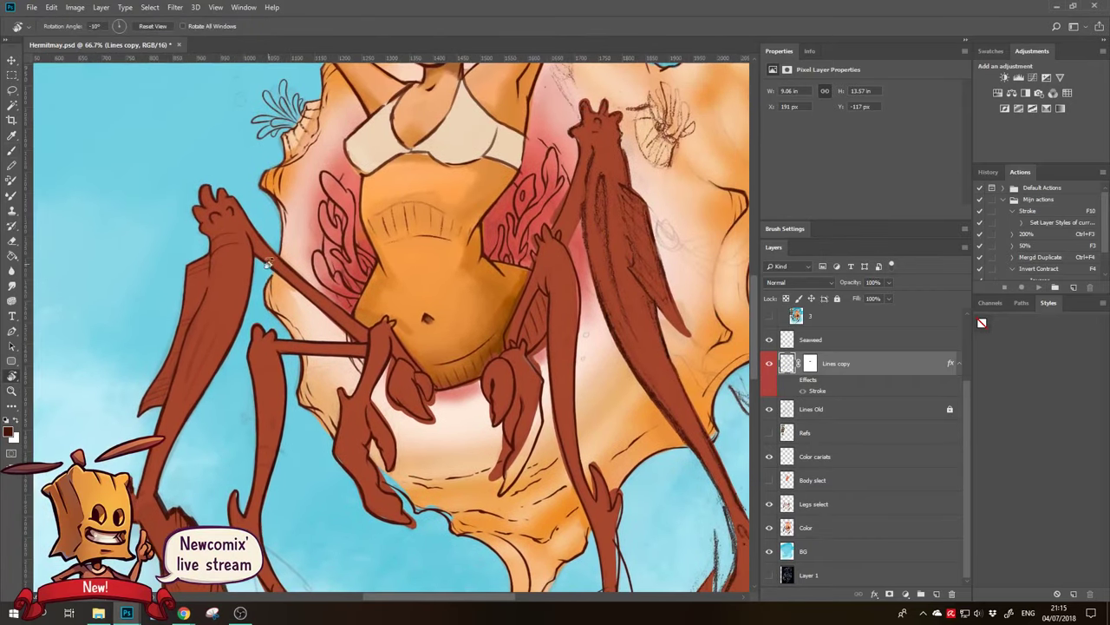
mouse_move(343, 254)
mouse_down()
mouse_move(334, 264)
mouse_move(367, 306)
mouse_up()
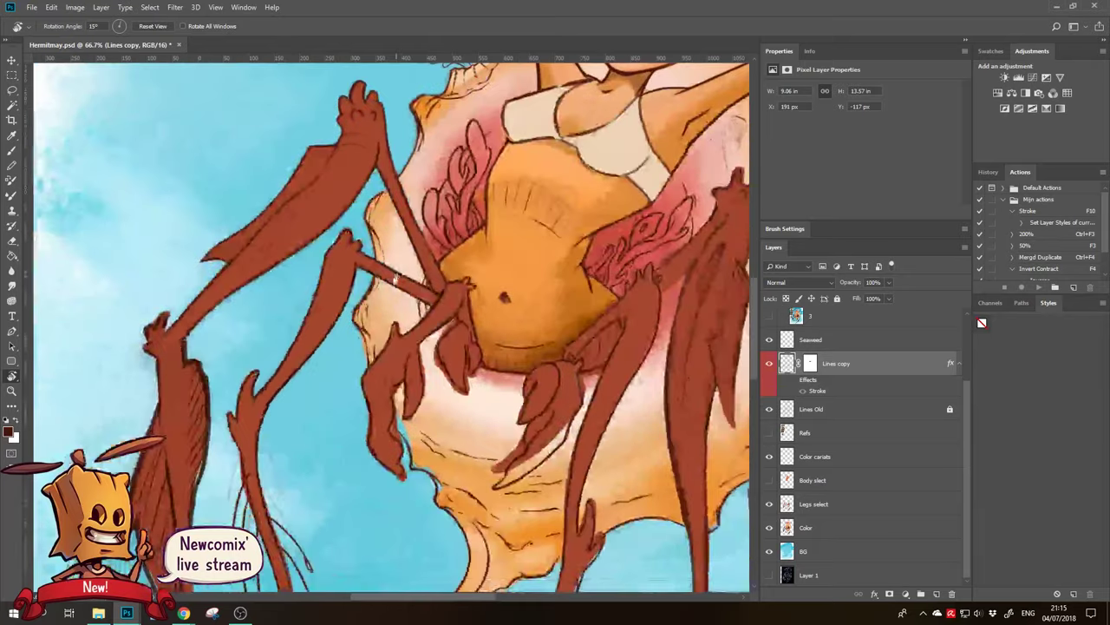
key(z)
click(168, 330)
key(e)
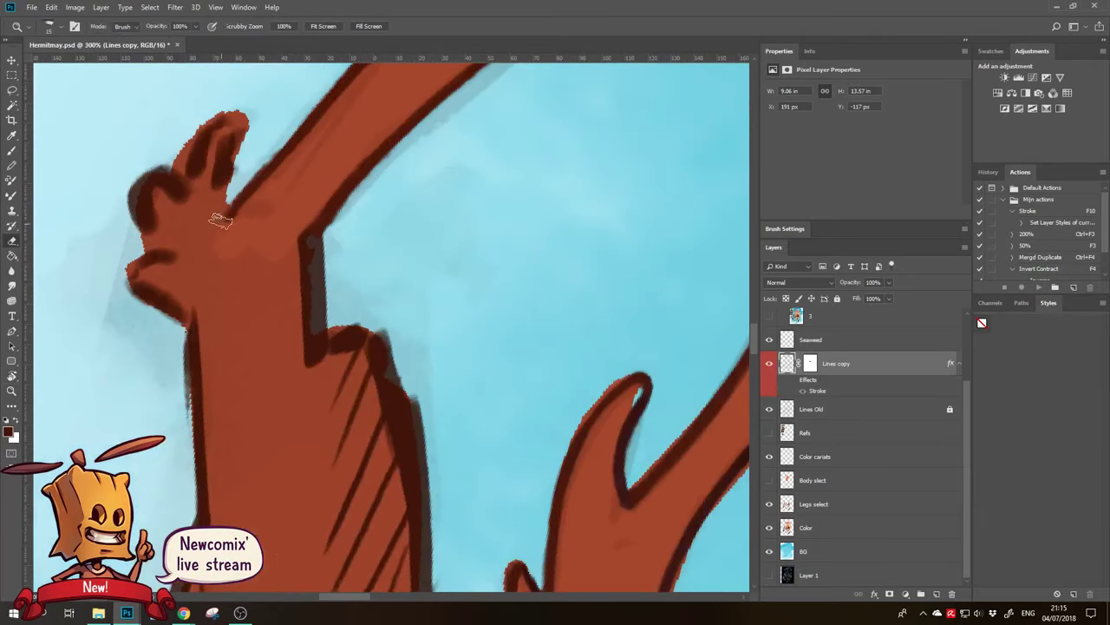
scroll(232, 315, up, 1)
drag(260, 235, 191, 294)
mouse_move(143, 373)
mouse_down()
mouse_move(156, 268)
mouse_move(150, 373)
mouse_move(165, 434)
mouse_move(213, 356)
mouse_move(408, 282)
mouse_up()
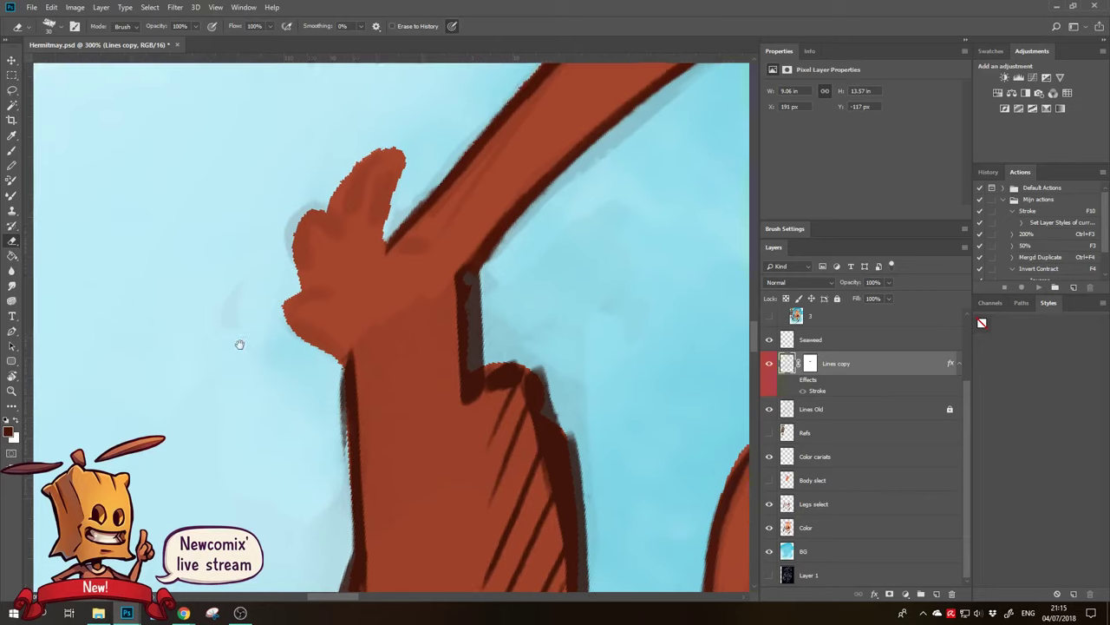
Fill the hand's left edge with brown and outline the finger's top and left side
key(b)
drag(333, 222, 236, 340)
drag(260, 286, 233, 366)
mouse_move(245, 322)
mouse_down()
mouse_move(239, 351)
mouse_move(277, 277)
mouse_up()
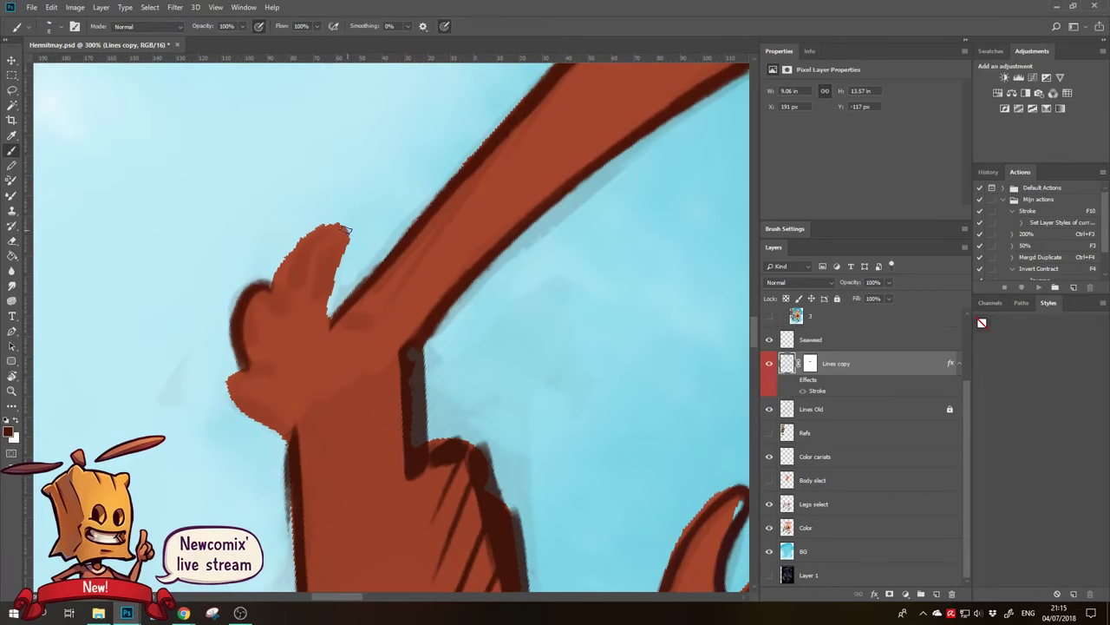
mouse_move(345, 229)
mouse_down()
mouse_move(297, 253)
mouse_move(264, 293)
mouse_up()
drag(308, 241, 273, 295)
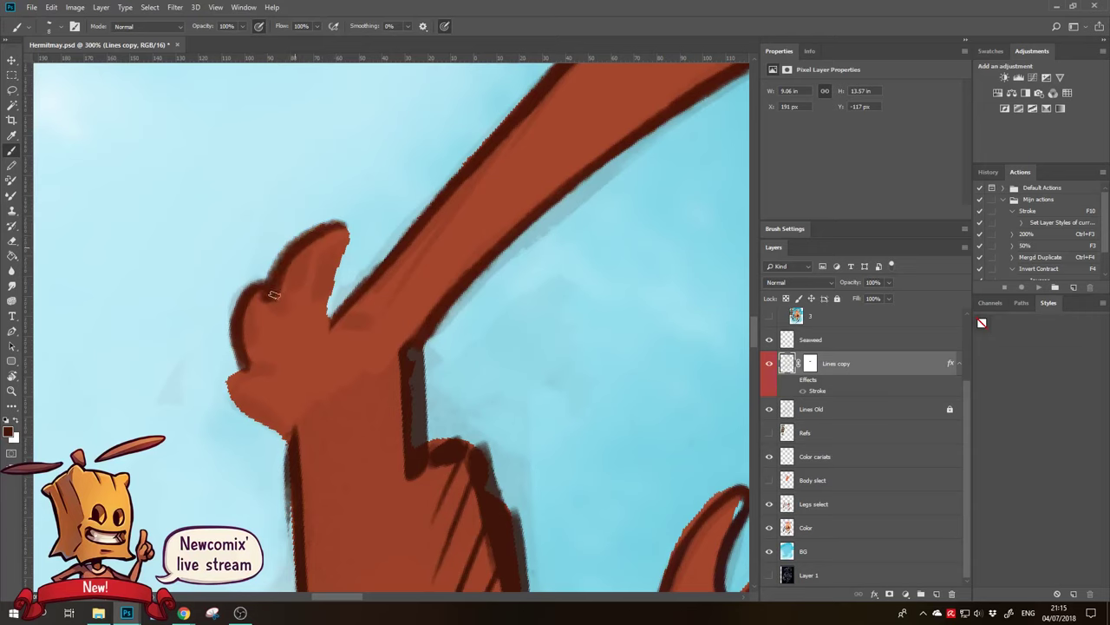
Adjust the brush size and outline the finger's right edge
right_click(311, 262)
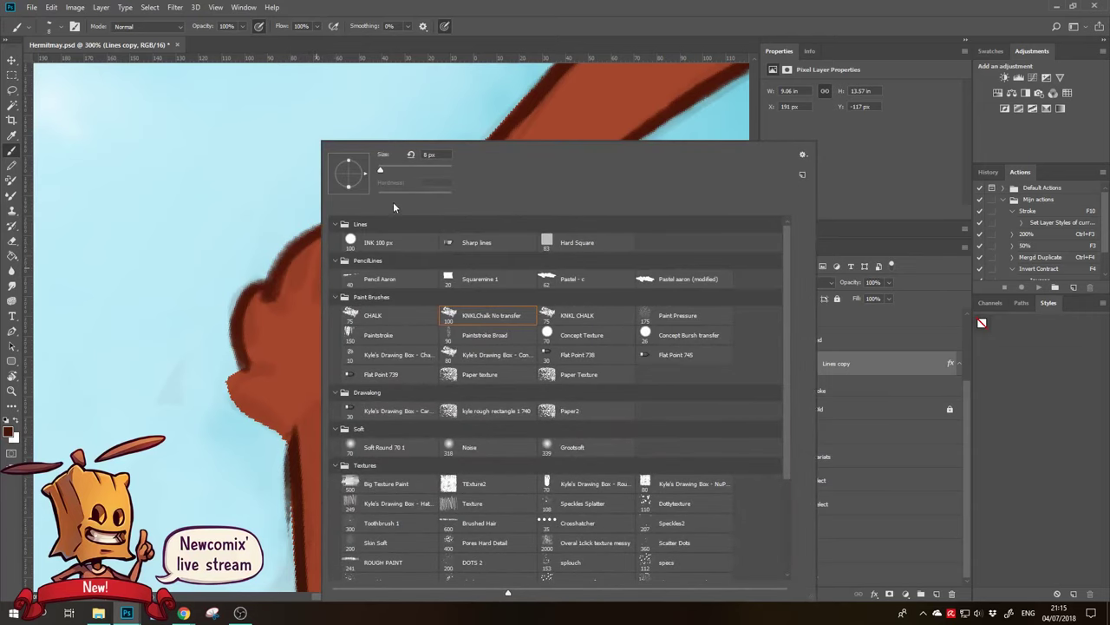
key(Escape)
key(e)
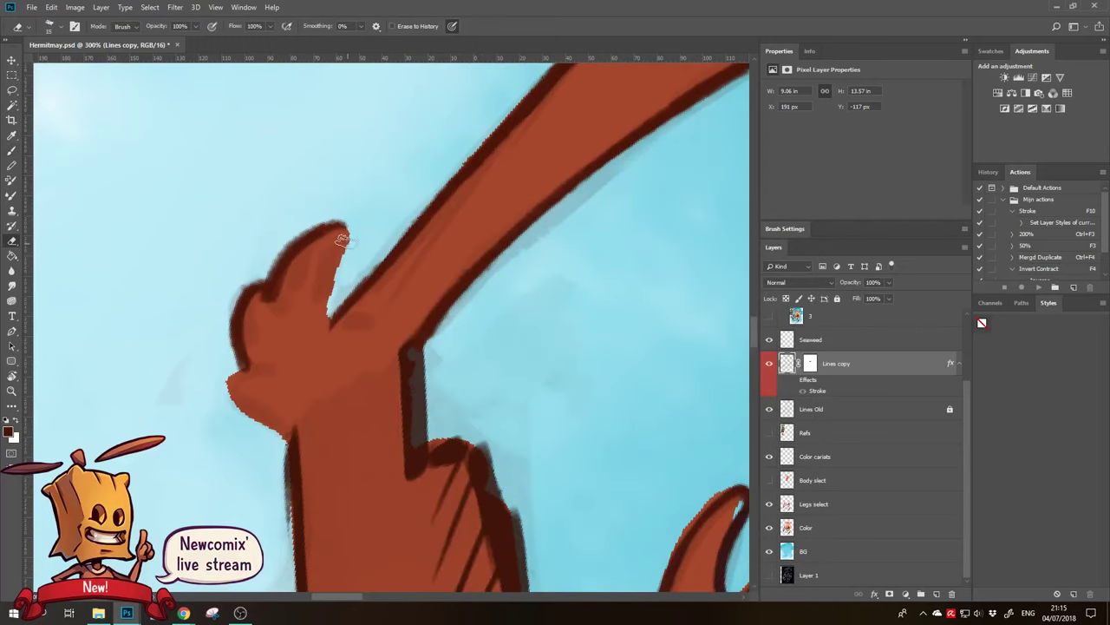
key(b)
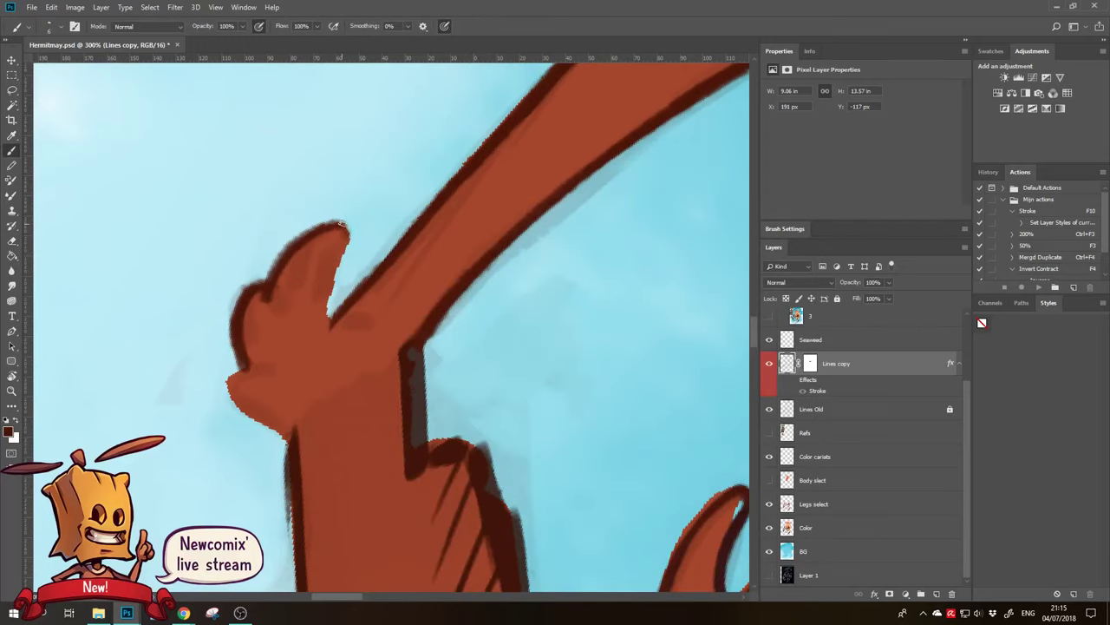
drag(343, 224, 328, 319)
drag(354, 245, 329, 302)
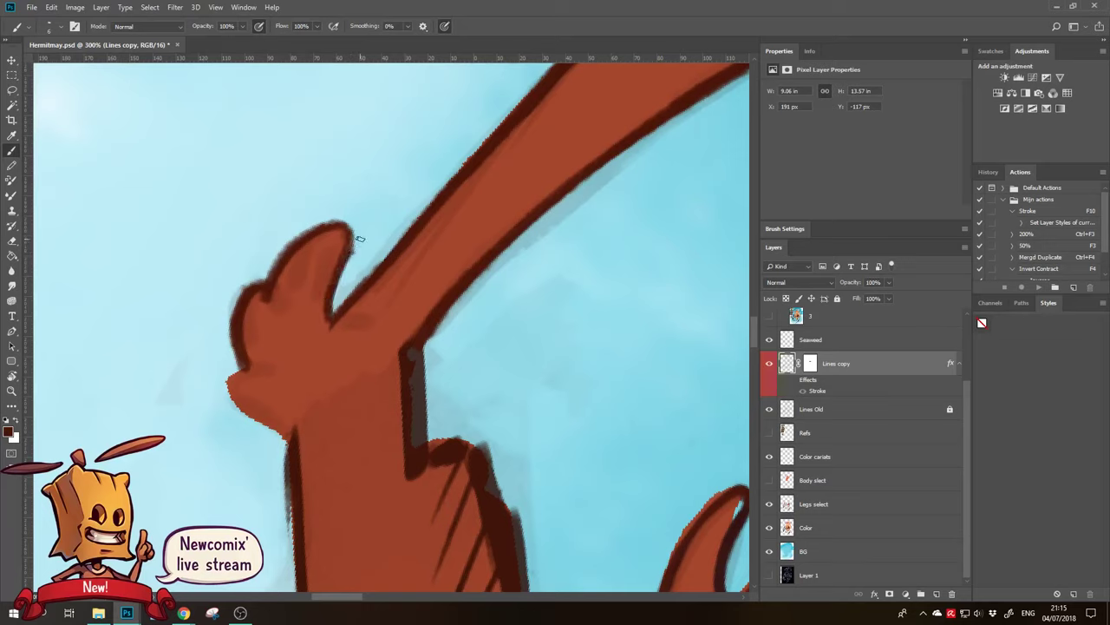
Rotate the arm horizontal and smooth the dark outline on the hand's left edge
key(e)
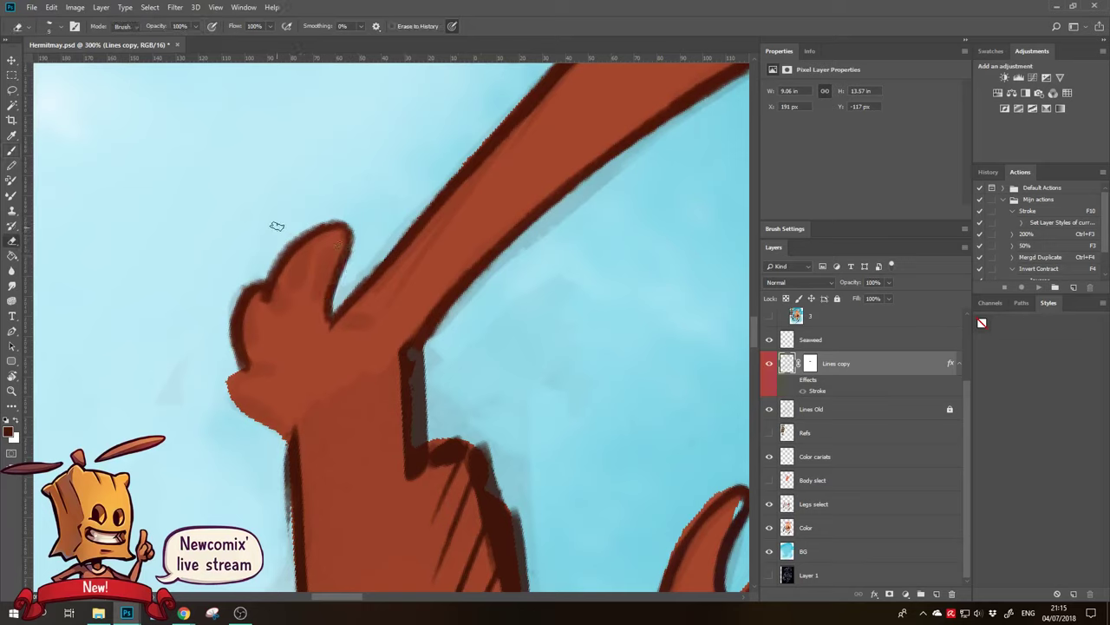
key(b)
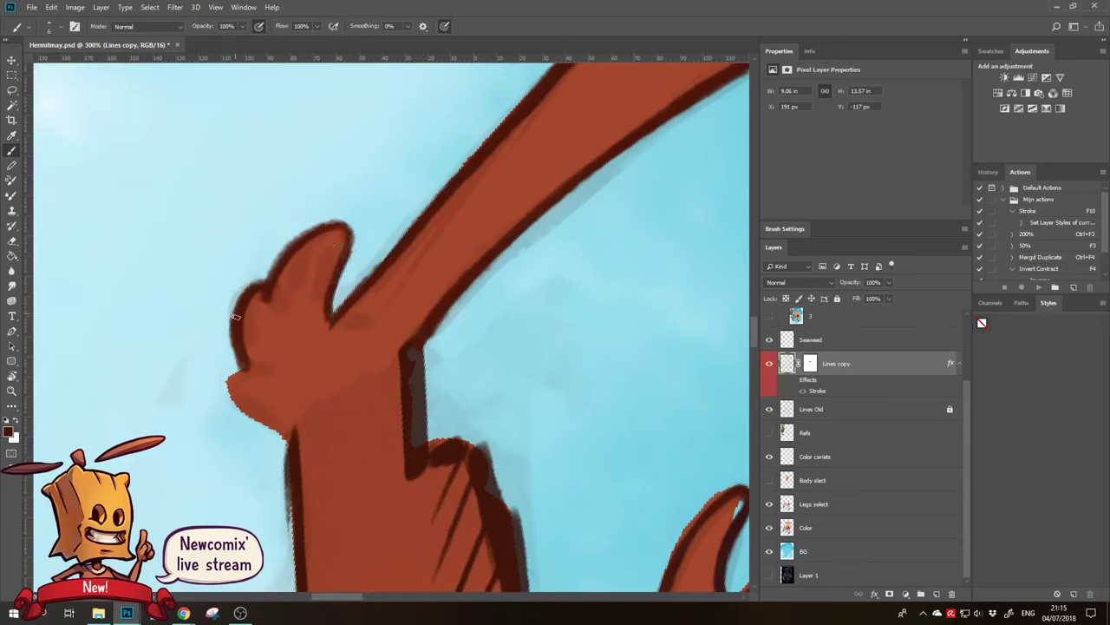
key(e)
key(b)
mouse_move(273, 299)
mouse_down()
mouse_move(270, 208)
mouse_move(274, 286)
mouse_up()
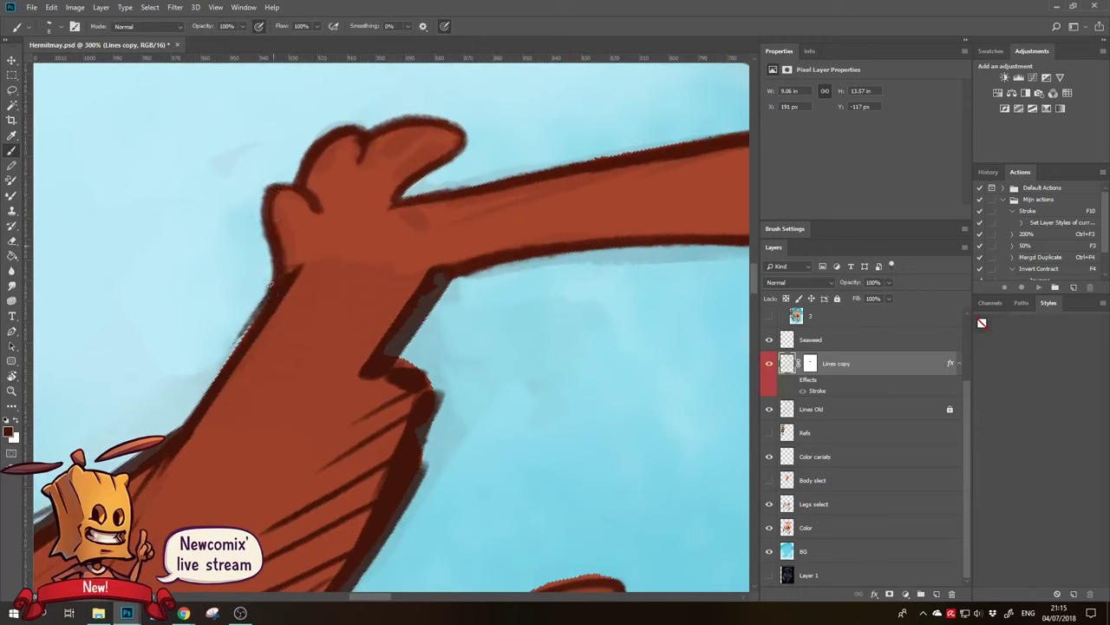
key(e)
mouse_move(260, 198)
mouse_down()
mouse_move(274, 270)
mouse_move(243, 319)
mouse_up()
Repaint the hand's left edge in brown
drag(270, 366, 301, 350)
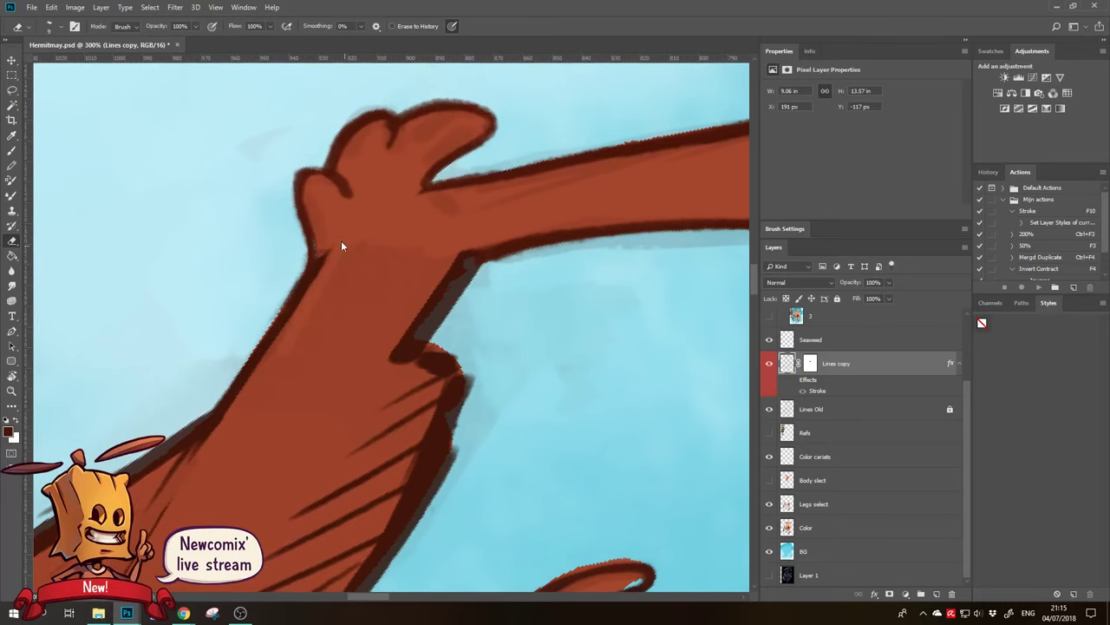
key(b)
drag(309, 255, 274, 317)
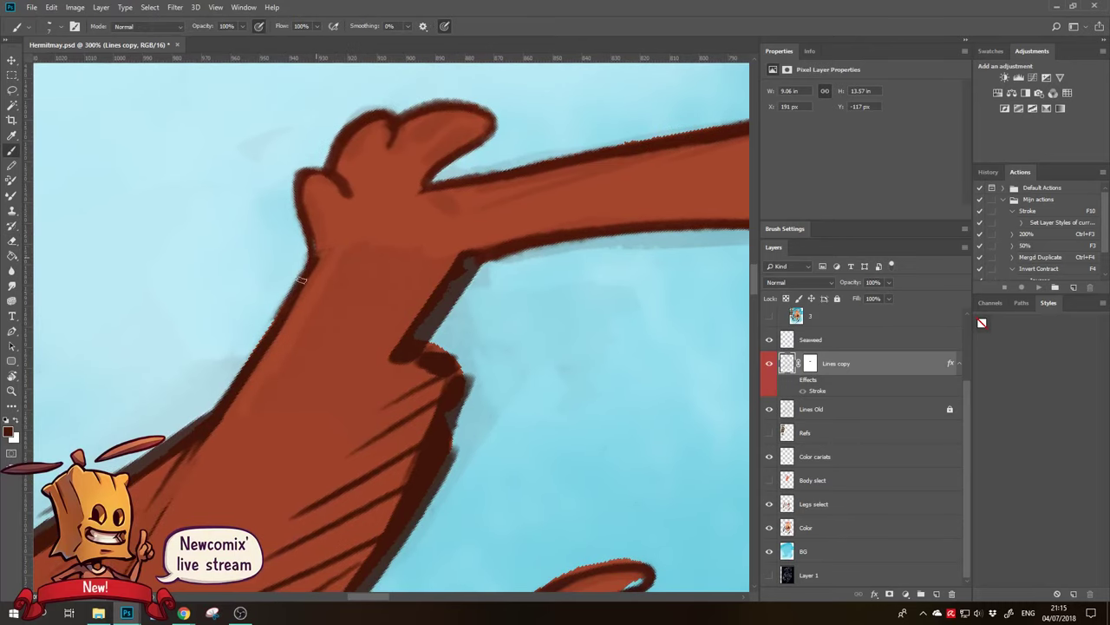
drag(306, 274, 252, 353)
key(e)
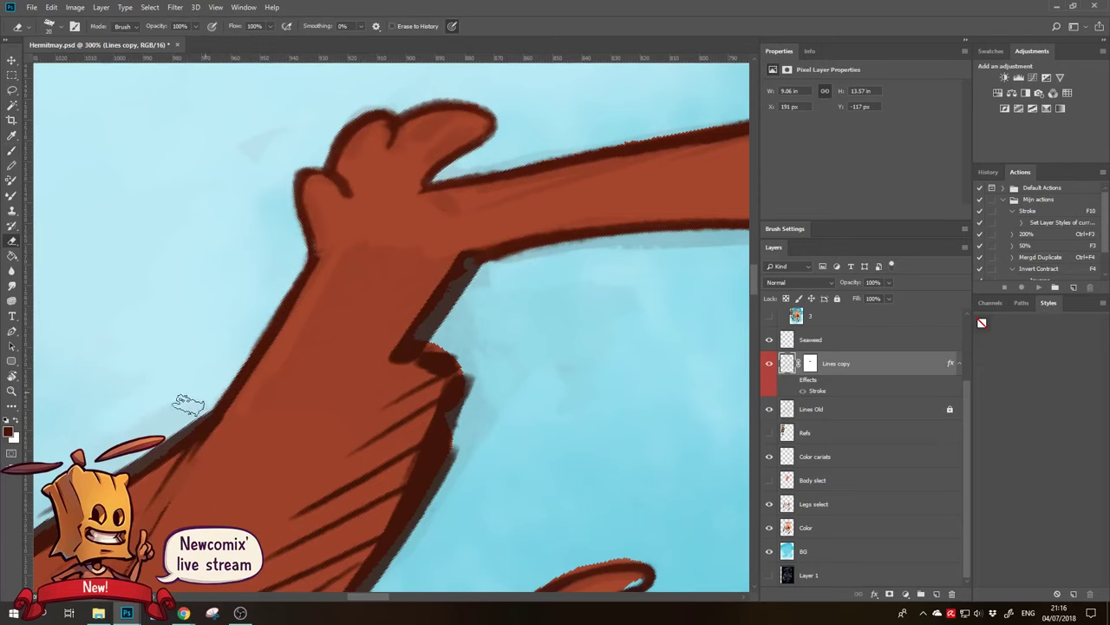
scroll(295, 338, right, 2)
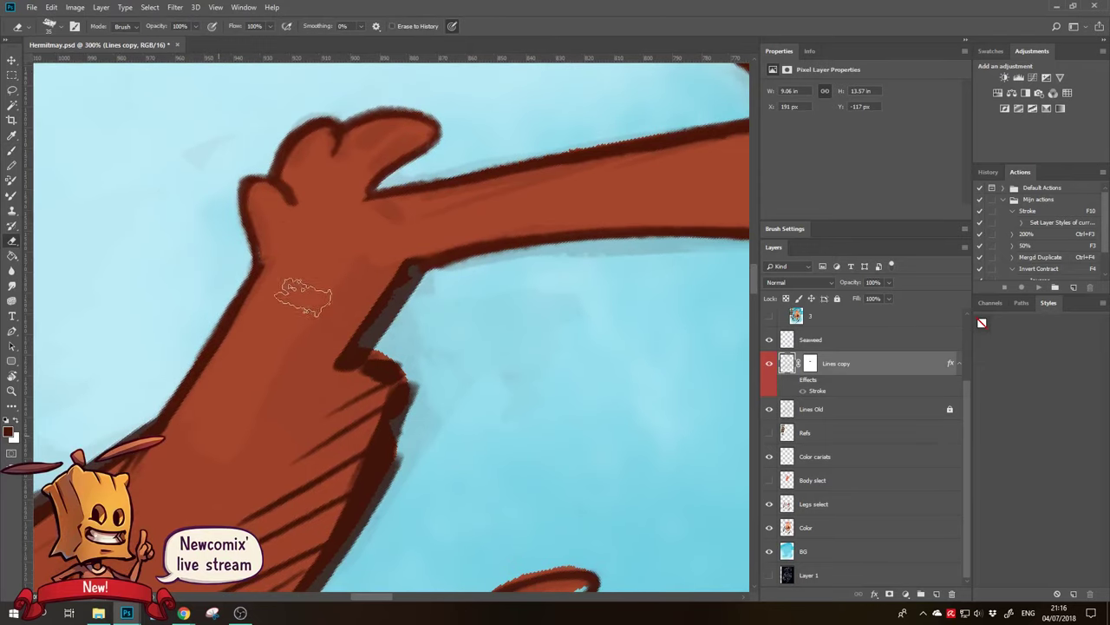
Ink a thick dark outline along the crab arm's edge
key(b)
drag(411, 307, 386, 285)
key(b)
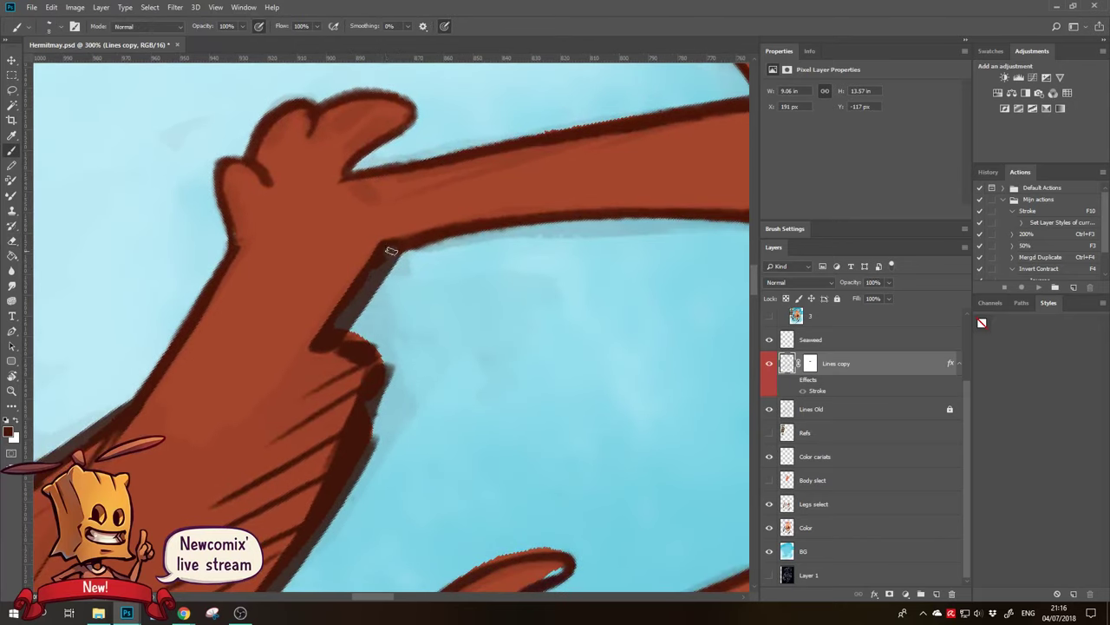
drag(329, 345, 408, 247)
key(e)
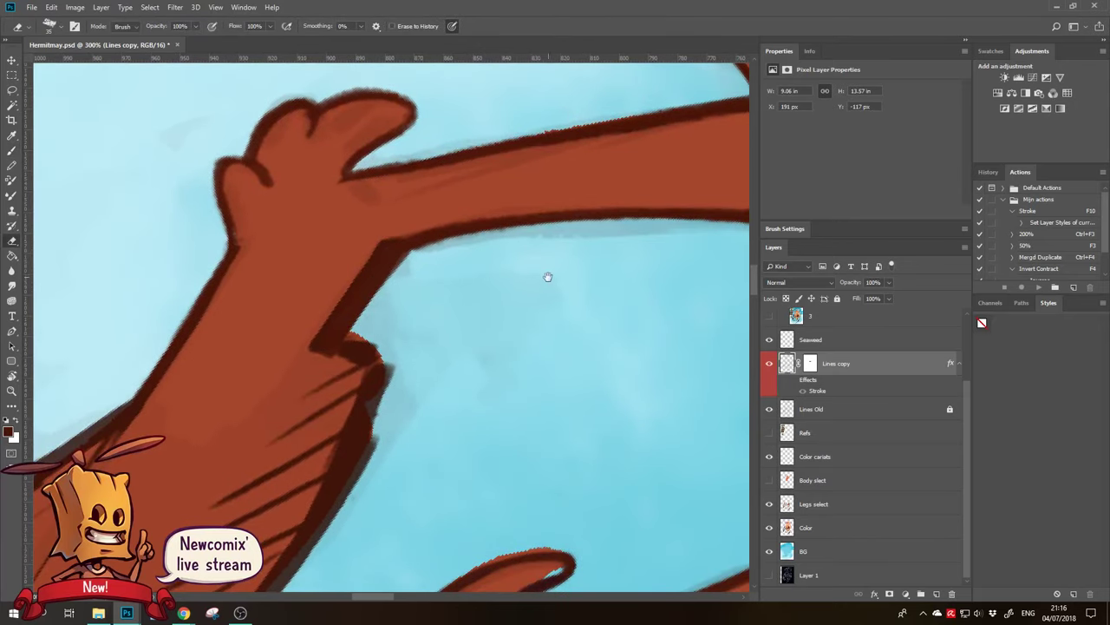
scroll(545, 277, right, 3)
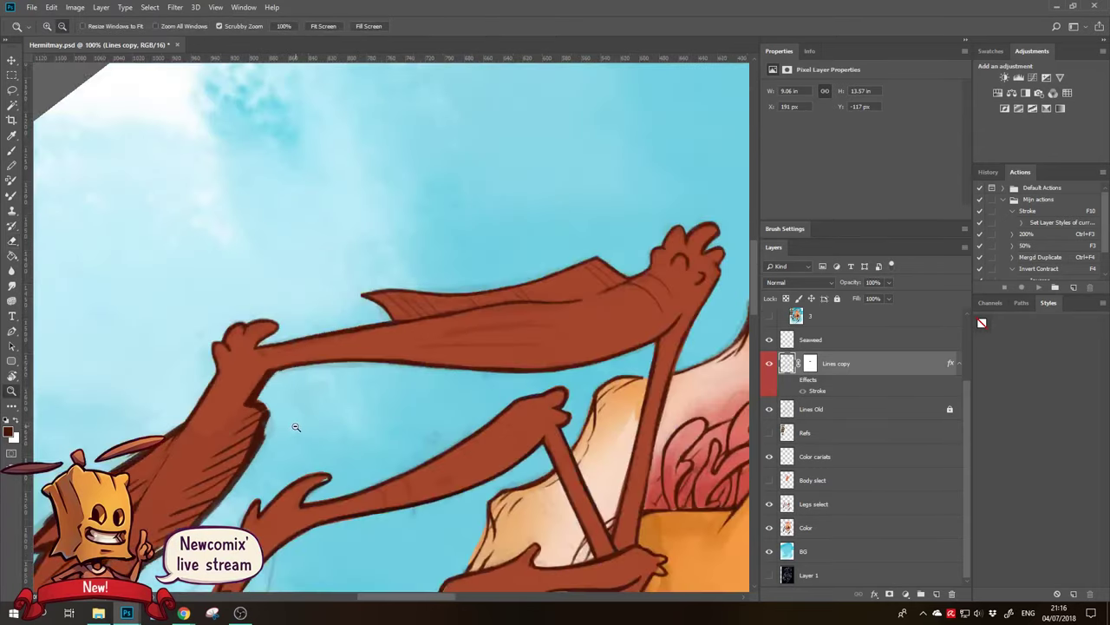
Open a second Hermitmay.psd window, float it at 12.5%, and park it at the bottom-right
scroll(288, 422, down, 5)
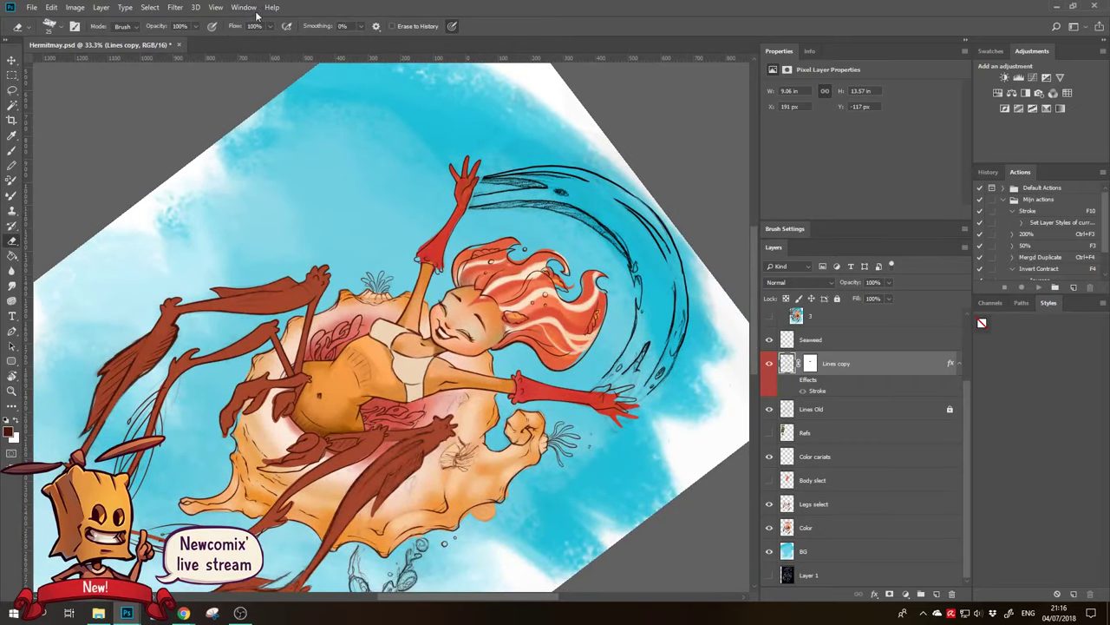
click(244, 7)
mouse_move(277, 20)
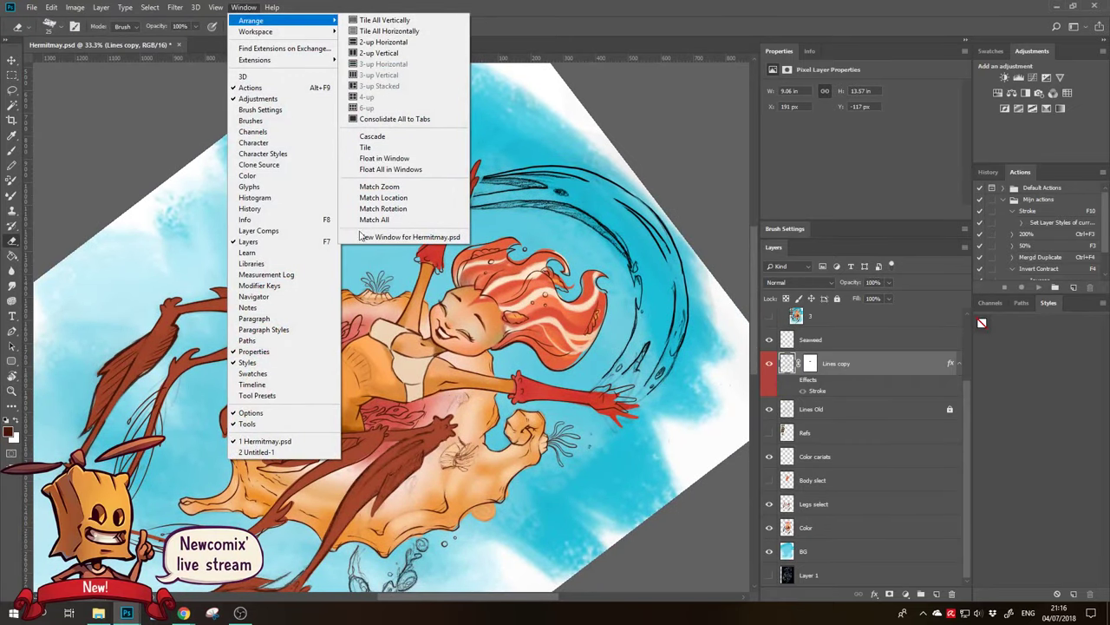
click(390, 237)
mouse_move(307, 44)
mouse_down()
mouse_move(302, 100)
mouse_move(231, 83)
mouse_up()
key(z)
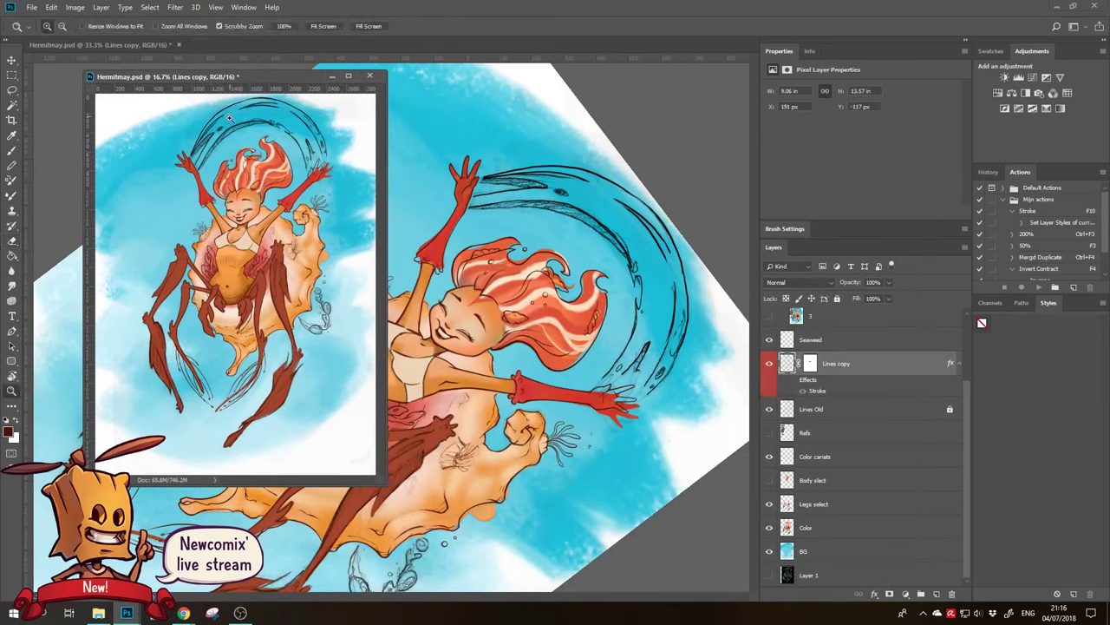
alt+click(234, 260)
drag(380, 477, 287, 371)
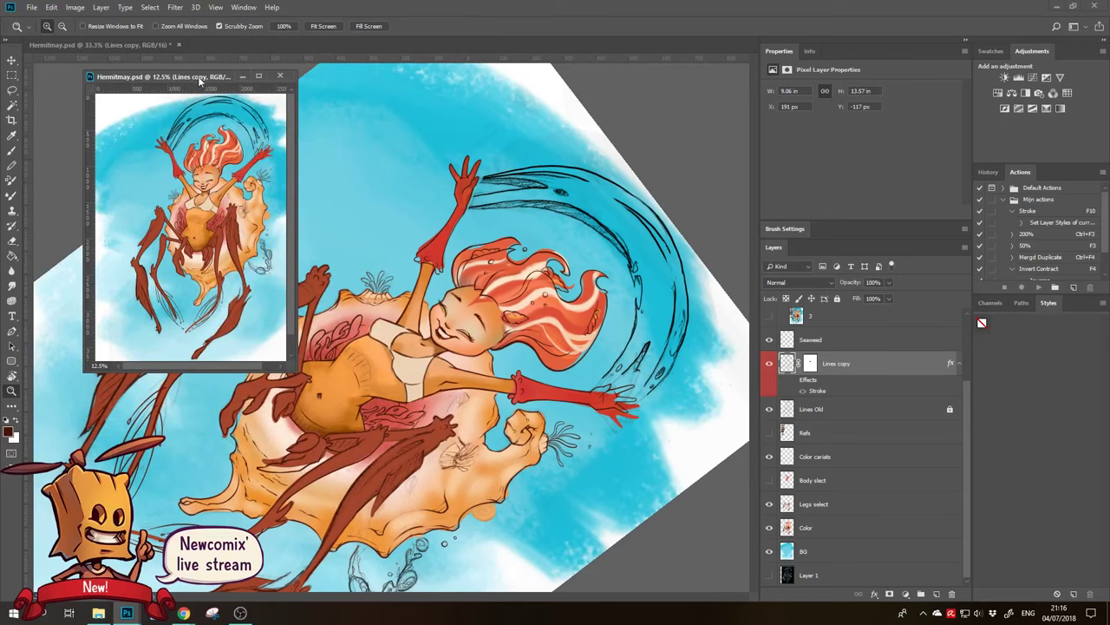
drag(197, 77, 1006, 307)
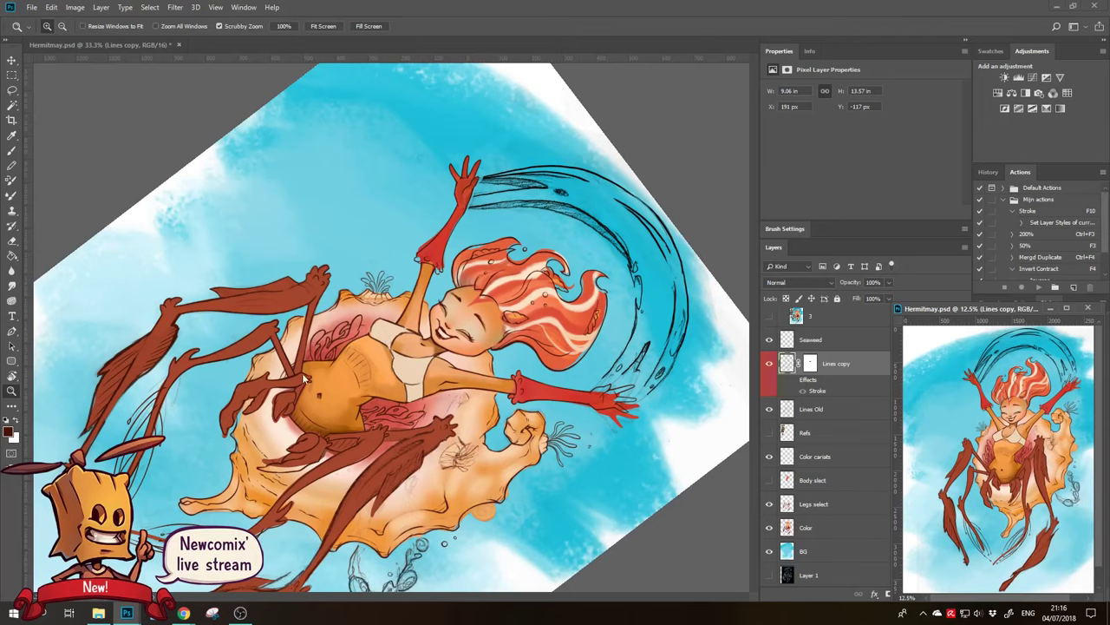
drag(404, 444, 305, 382)
Reset the canvas rotation to upright and zoom out to the whole page
key(Escape)
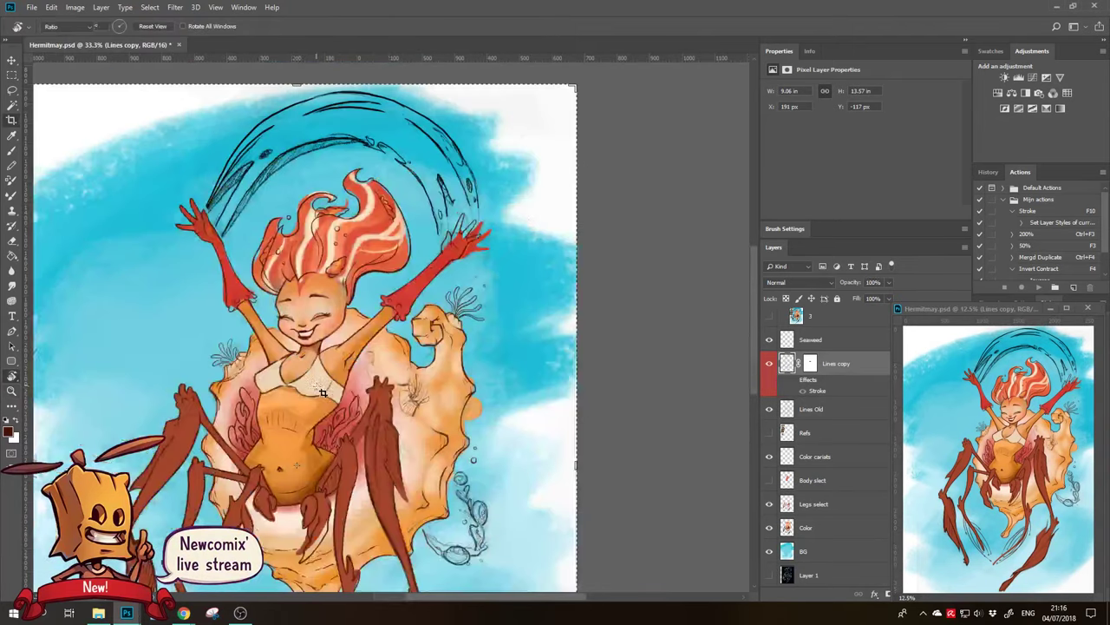
key(ctrl+minus)
scroll(347, 330, up, 2)
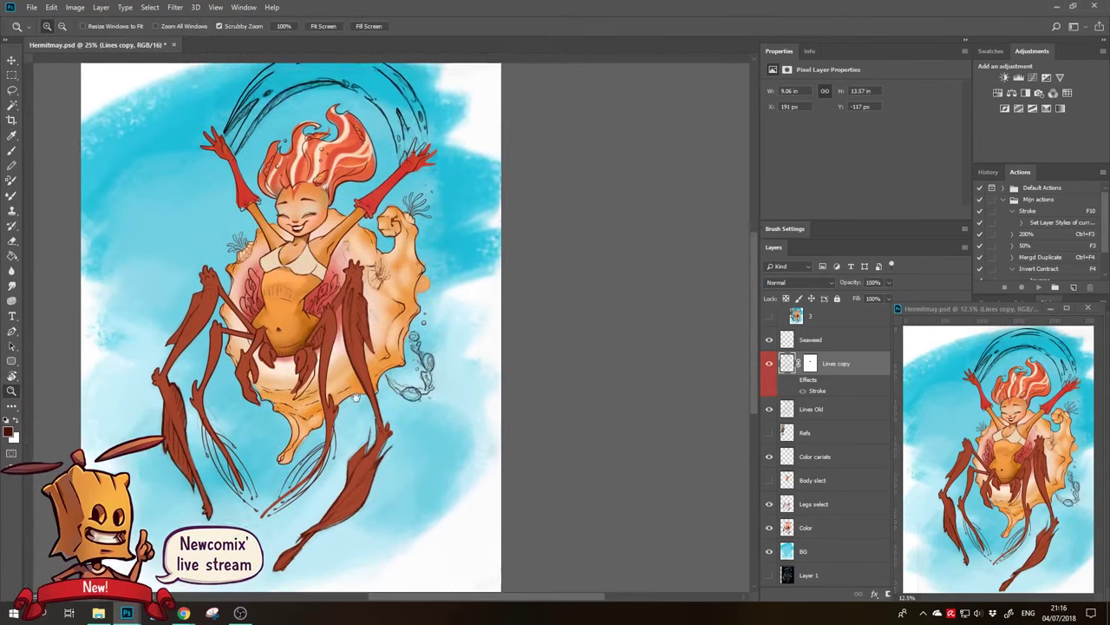
key(ctrl+r)
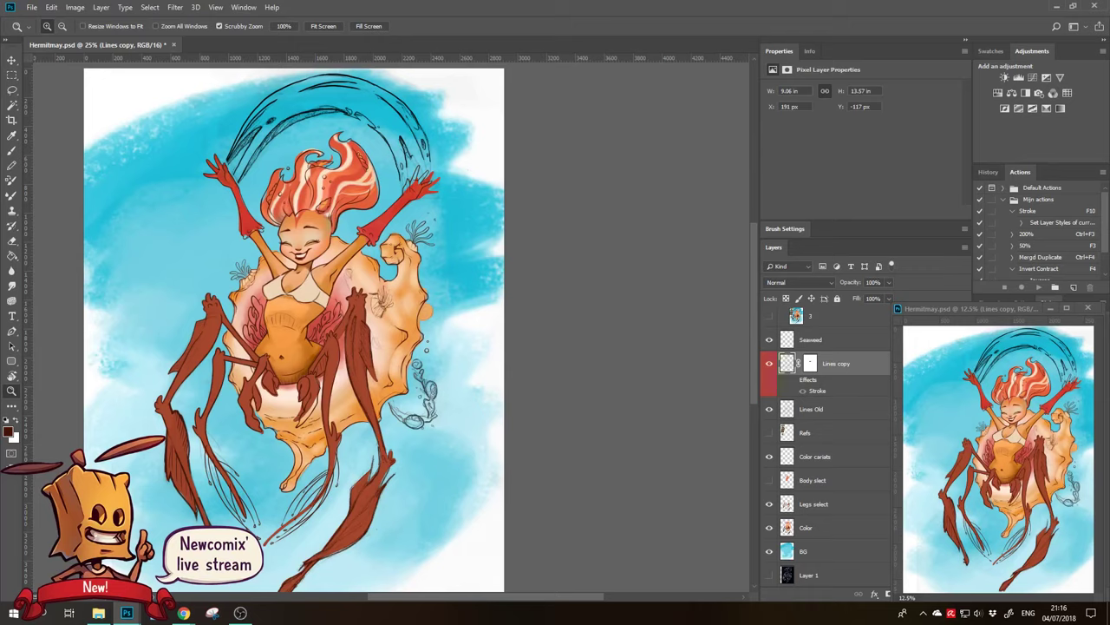
click(184, 613)
Compare against the Lines Old sketch and zoom to 200% on the shell's right lobe
click(457, 320)
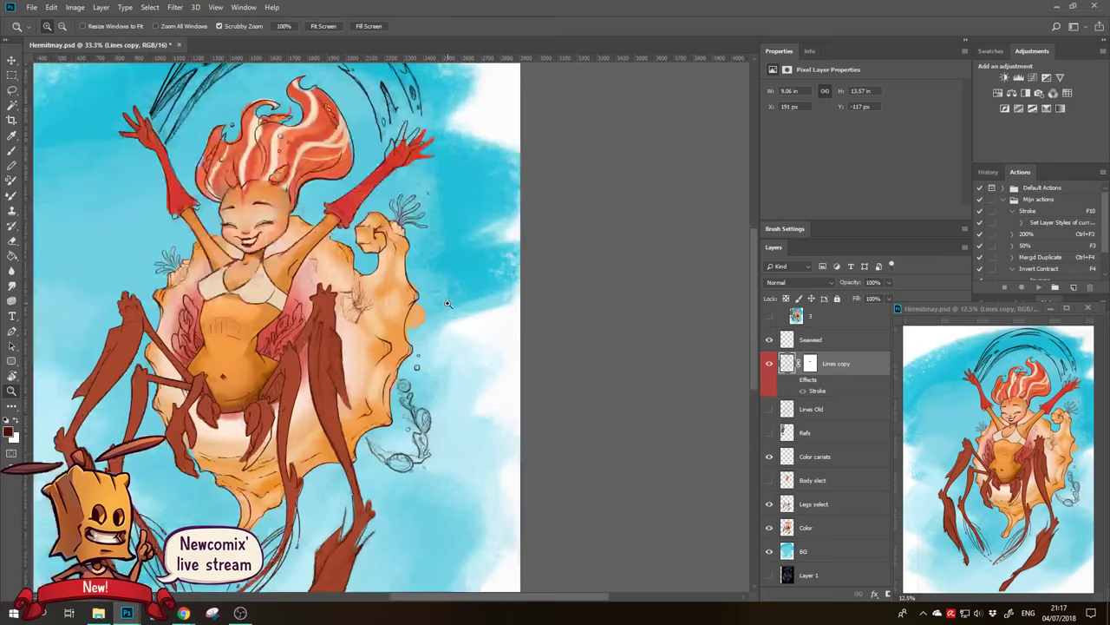
click(387, 251)
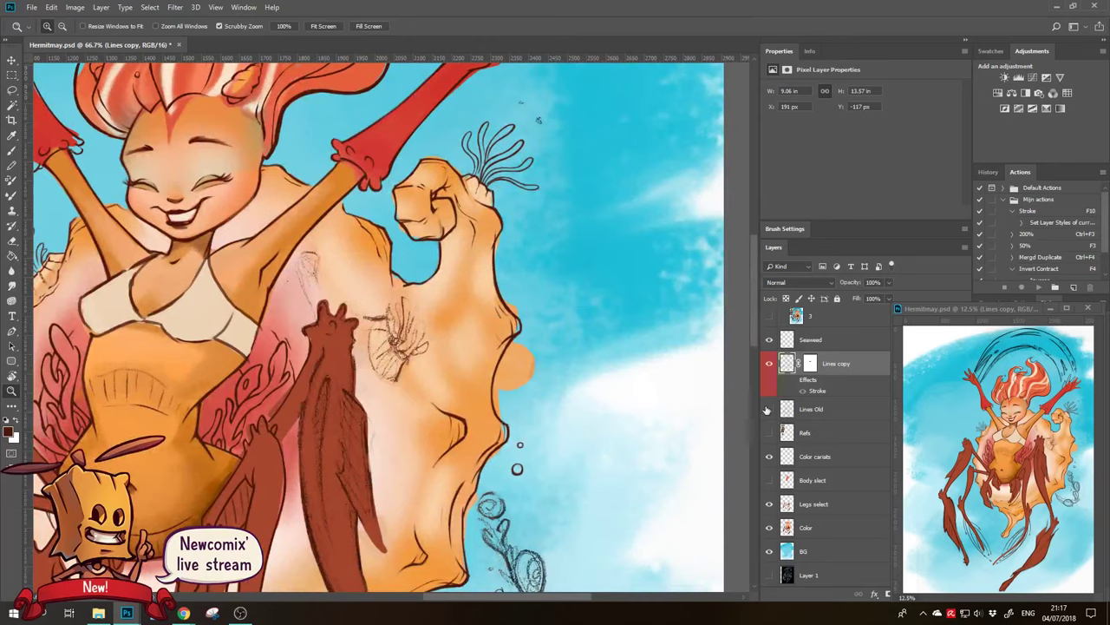
click(767, 409)
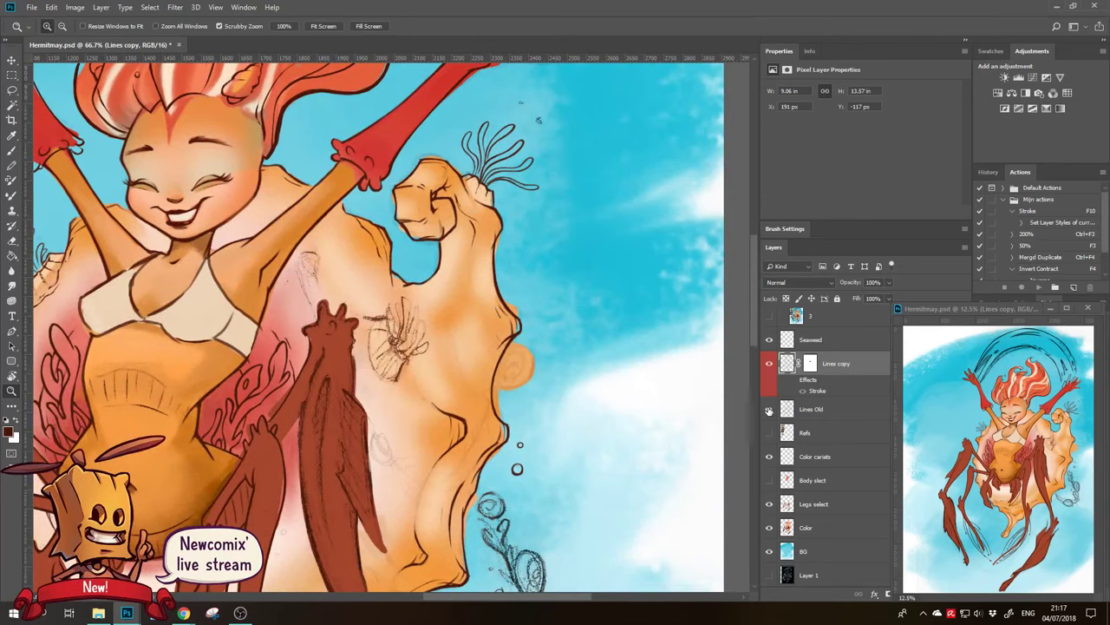
click(767, 411)
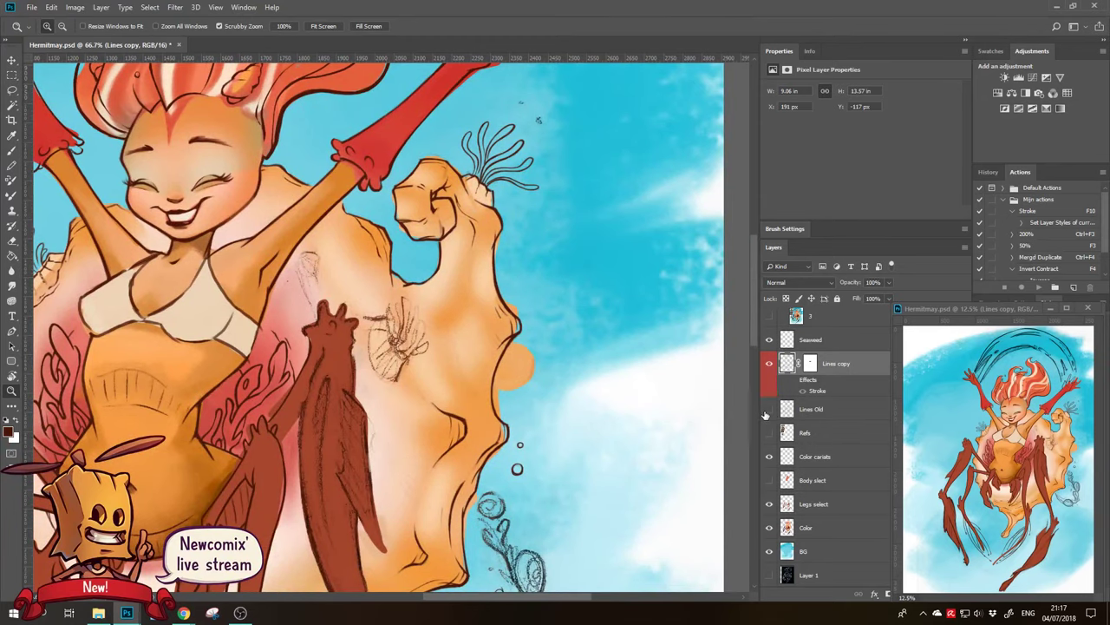
click(767, 411)
click(542, 356)
key(b)
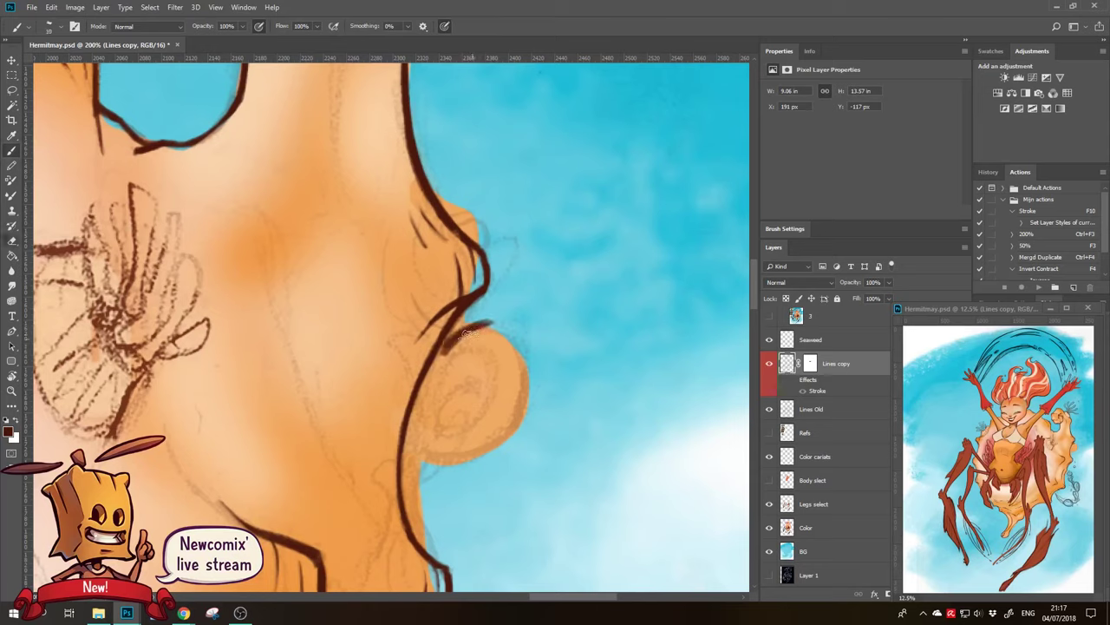
Ink the lobe's top, right edge and bottom outline
key(e)
key(b)
mouse_move(469, 321)
mouse_down()
mouse_move(521, 375)
mouse_move(523, 416)
mouse_up()
mouse_move(401, 440)
mouse_down()
mouse_move(473, 466)
mouse_move(518, 418)
mouse_up()
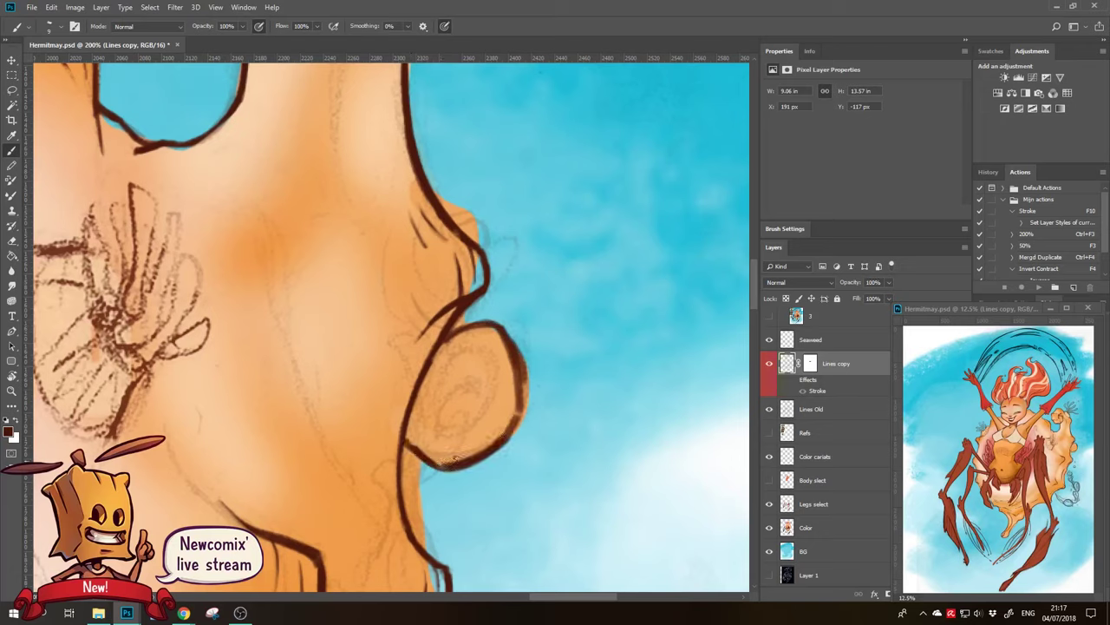
key(e)
key(b)
drag(514, 342, 520, 401)
Trim and redraw the lobe's right outline thicker and darker
key(e)
mouse_move(507, 340)
mouse_down()
mouse_move(518, 404)
mouse_move(475, 431)
mouse_up()
key(b)
drag(503, 328, 524, 362)
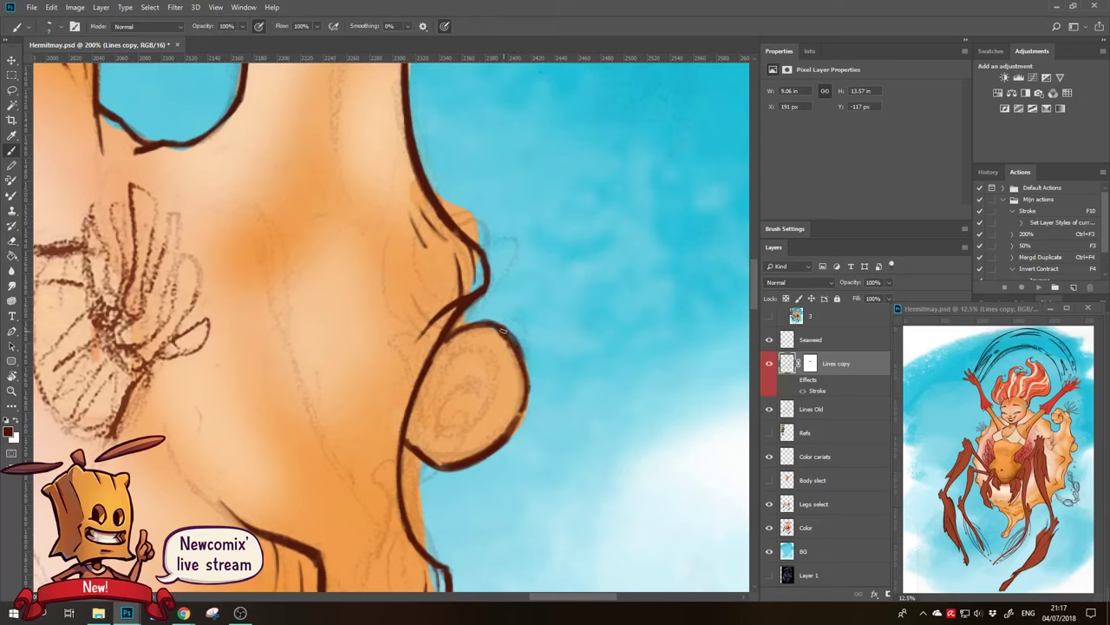
key(e)
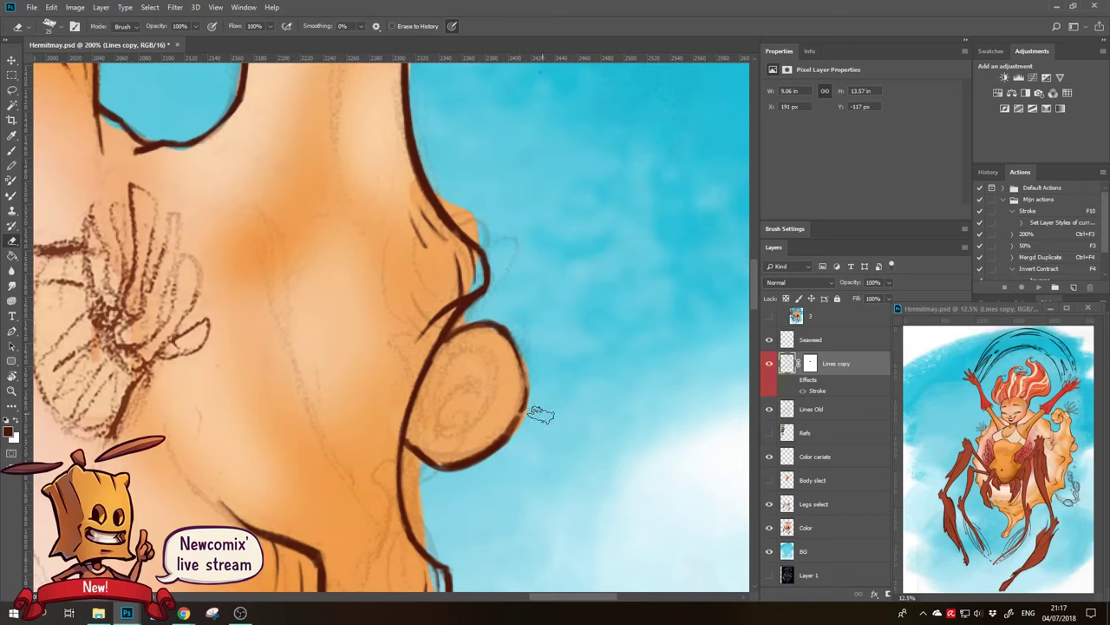
key(b)
mouse_move(518, 355)
mouse_down()
mouse_move(531, 396)
mouse_move(501, 439)
mouse_up()
drag(531, 390, 491, 447)
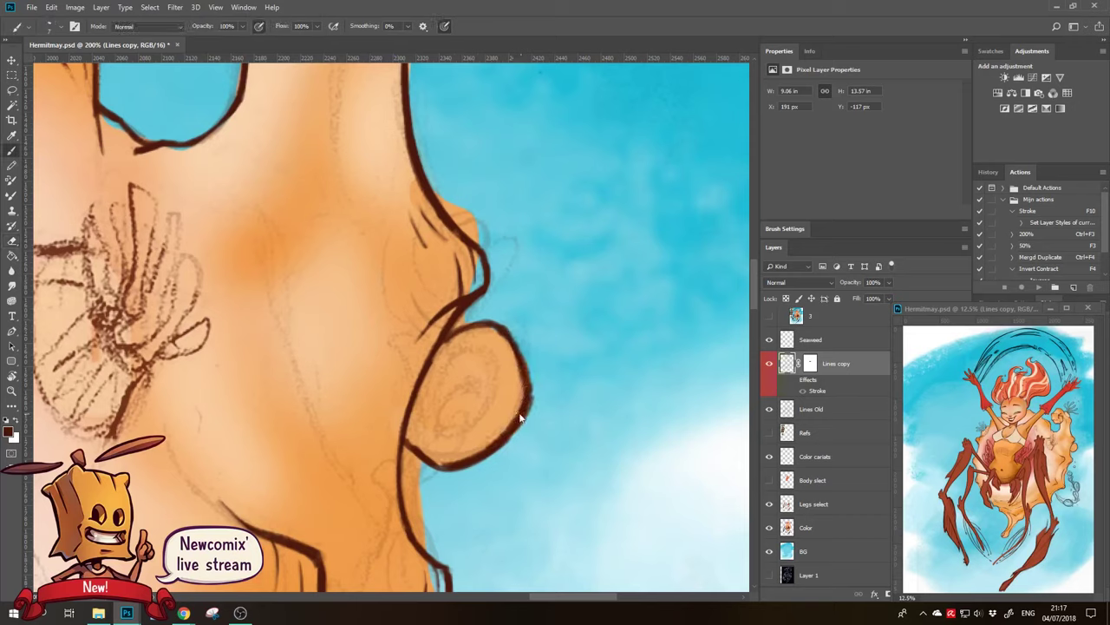
drag(525, 411, 502, 433)
Paint a spiral curl inside the lobe and center it in view
key(e)
key(b)
mouse_move(426, 378)
mouse_down()
mouse_move(479, 350)
mouse_move(496, 366)
mouse_move(501, 387)
mouse_move(455, 427)
mouse_move(453, 389)
mouse_move(441, 423)
mouse_move(468, 423)
mouse_move(494, 399)
mouse_move(458, 387)
mouse_move(441, 415)
mouse_move(460, 423)
mouse_up()
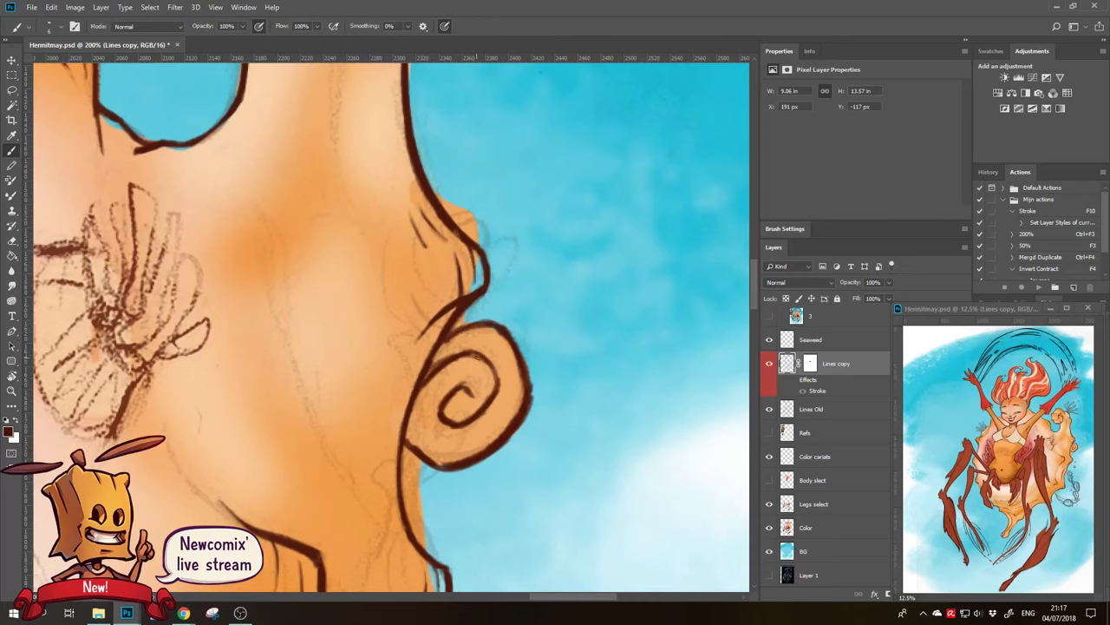
drag(491, 391, 575, 350)
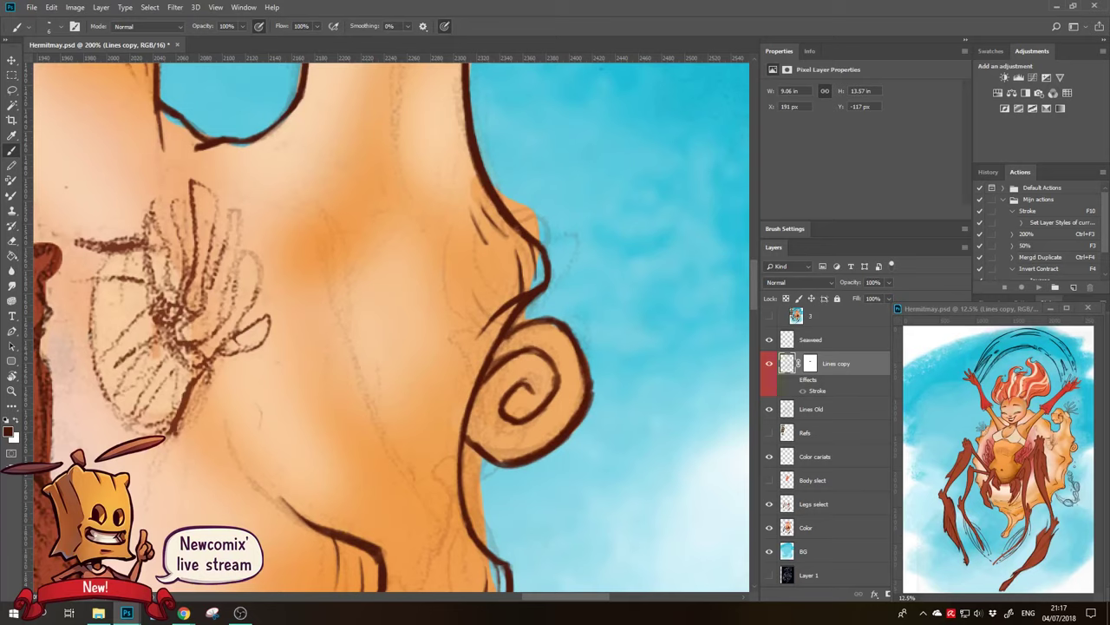
click(184, 613)
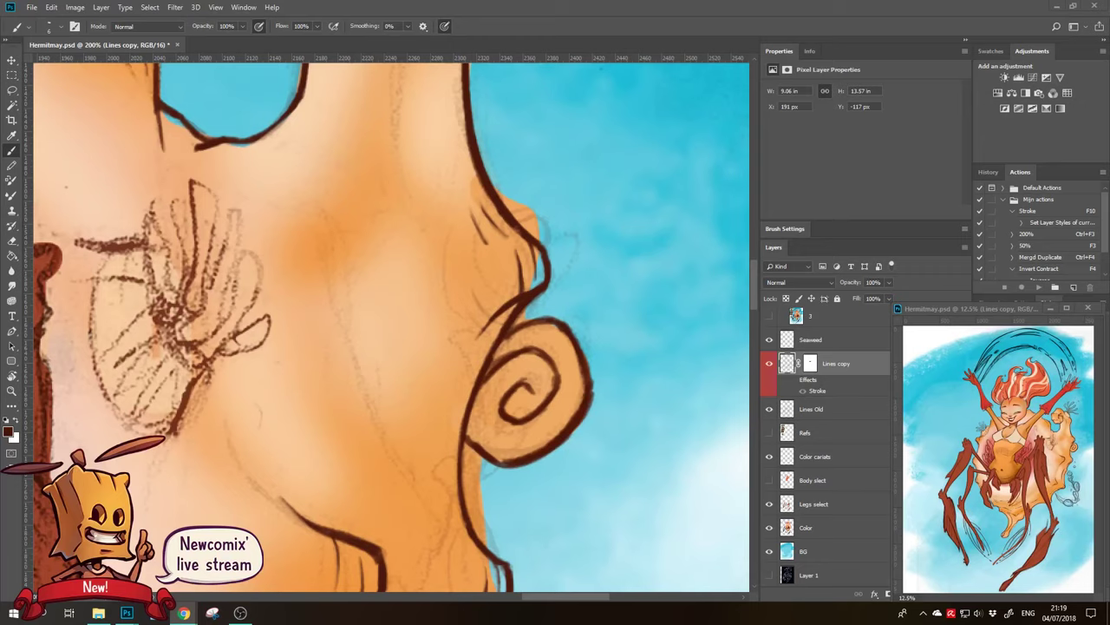
Erase the ragged part of the spiral's right outline
drag(595, 451, 384, 408)
key(e)
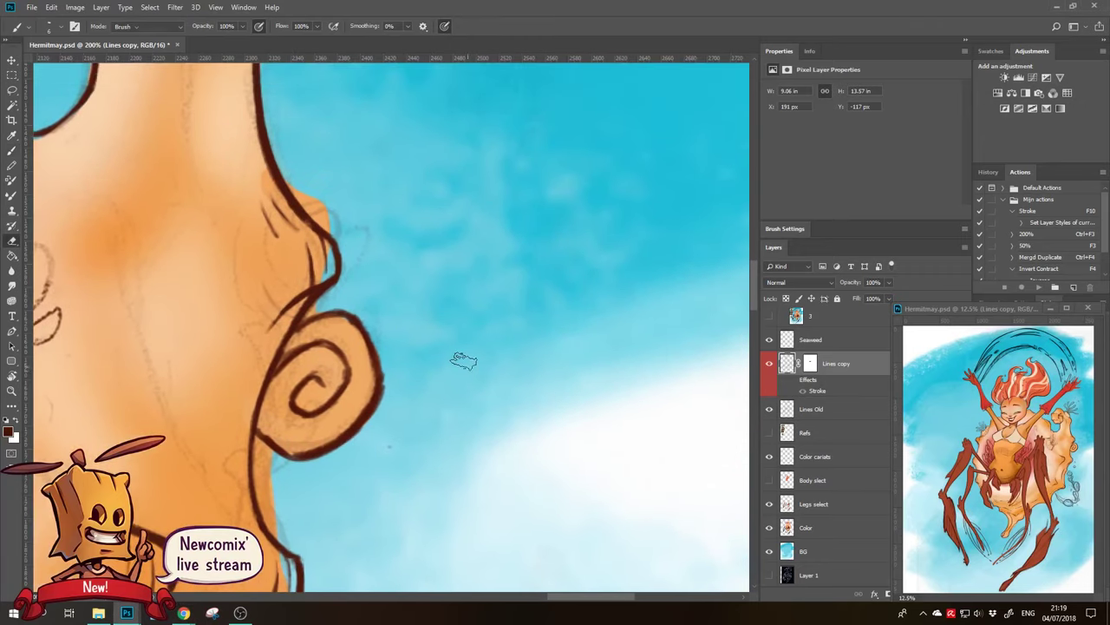
key(e)
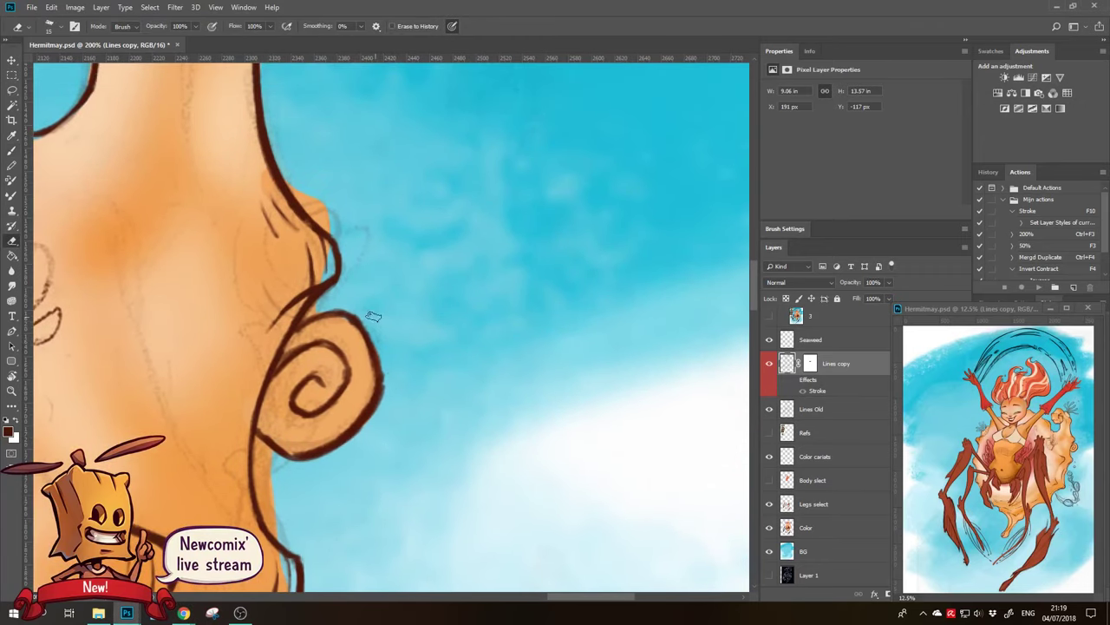
drag(371, 347, 378, 388)
Ink the spiral lobe's top edge and thicken its outer edge down to the bottom
key(b)
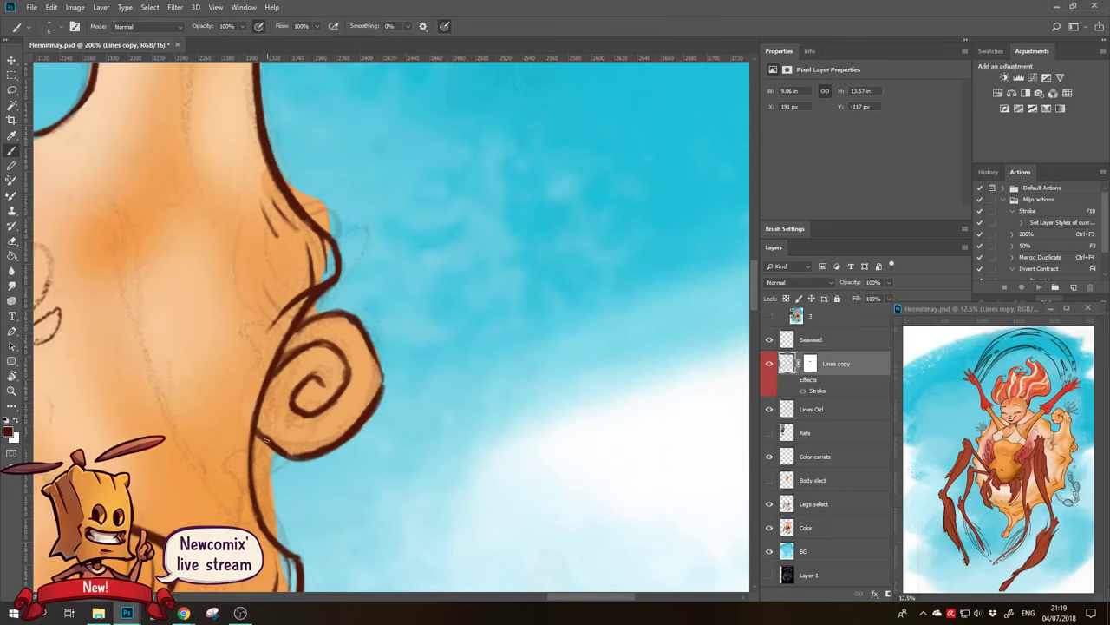
drag(337, 438, 327, 457)
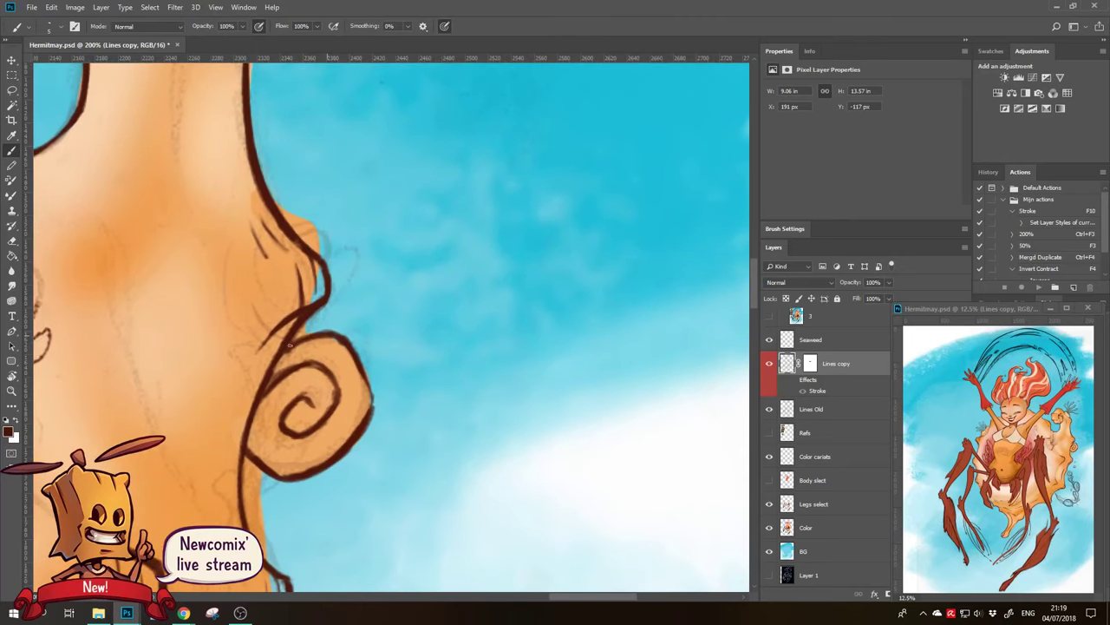
drag(290, 345, 338, 340)
key(e)
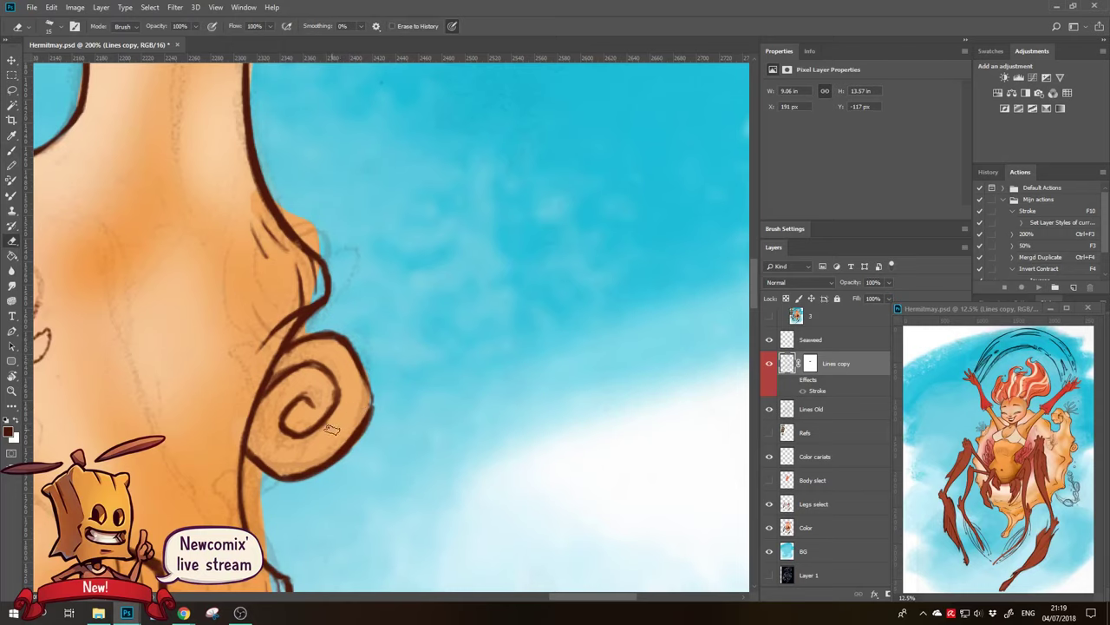
key(b)
mouse_move(372, 401)
mouse_down()
mouse_move(351, 450)
mouse_move(274, 476)
mouse_up()
Zoom and pan the view to frame the anemone sketch on the shell
alt+click(320, 504)
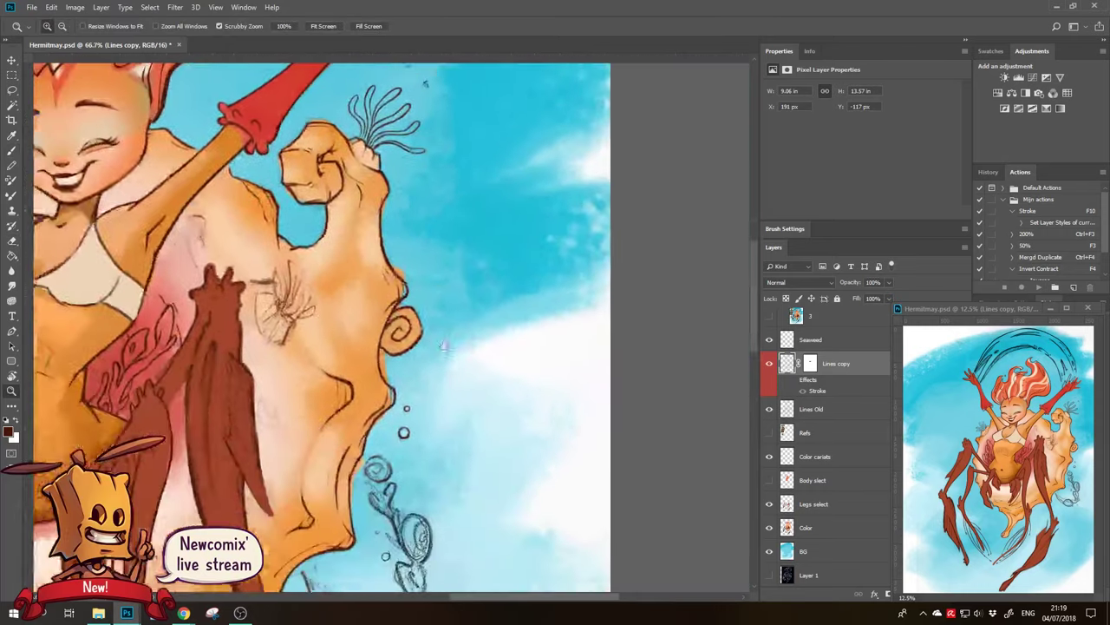
drag(342, 469, 412, 403)
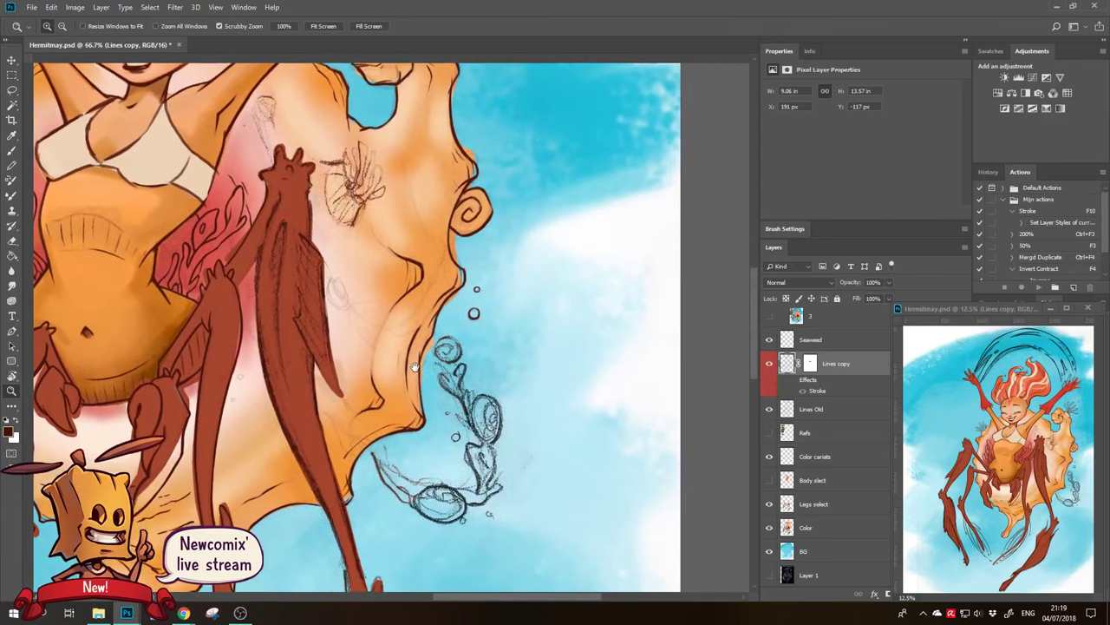
drag(341, 194, 384, 238)
click(384, 239)
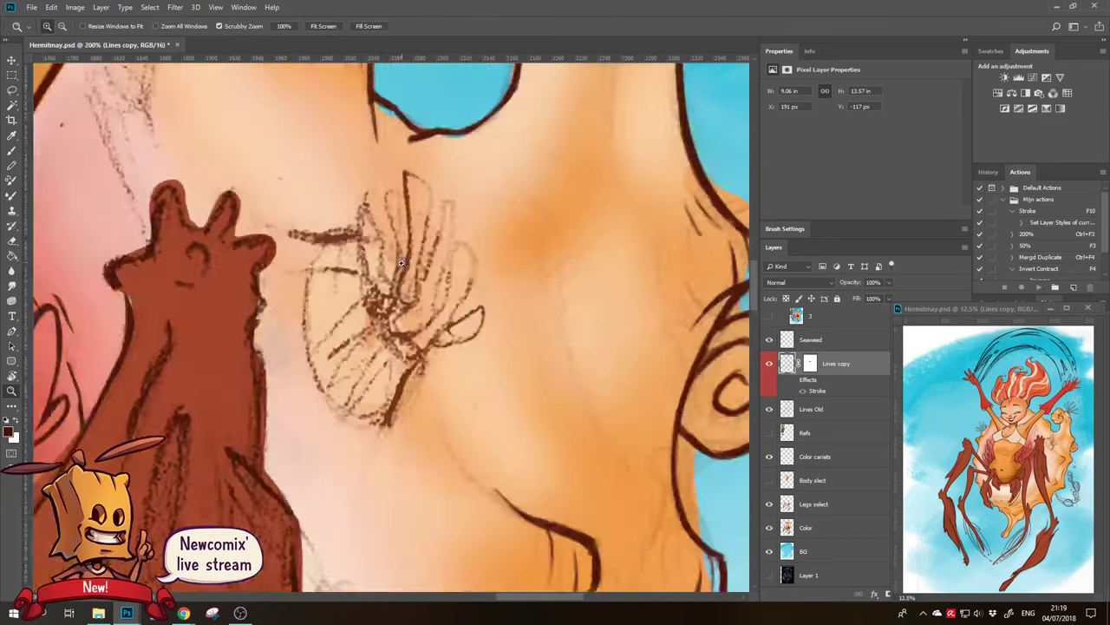
click(395, 260)
alt+click(429, 451)
drag(429, 451, 381, 382)
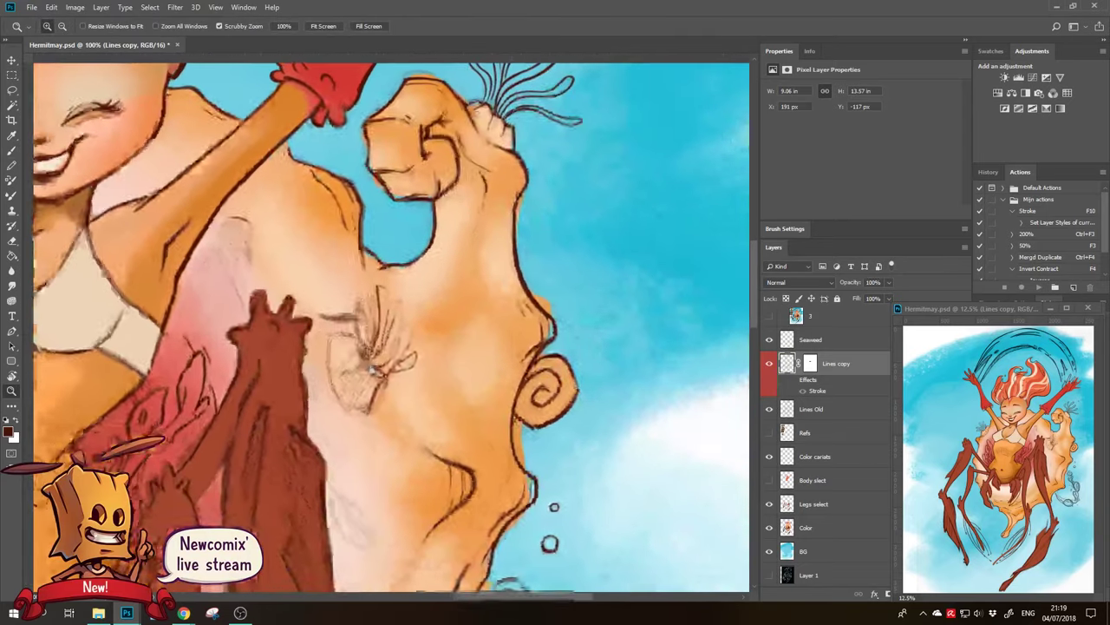
Erase the stray sketch lines beside the anemone
key(b)
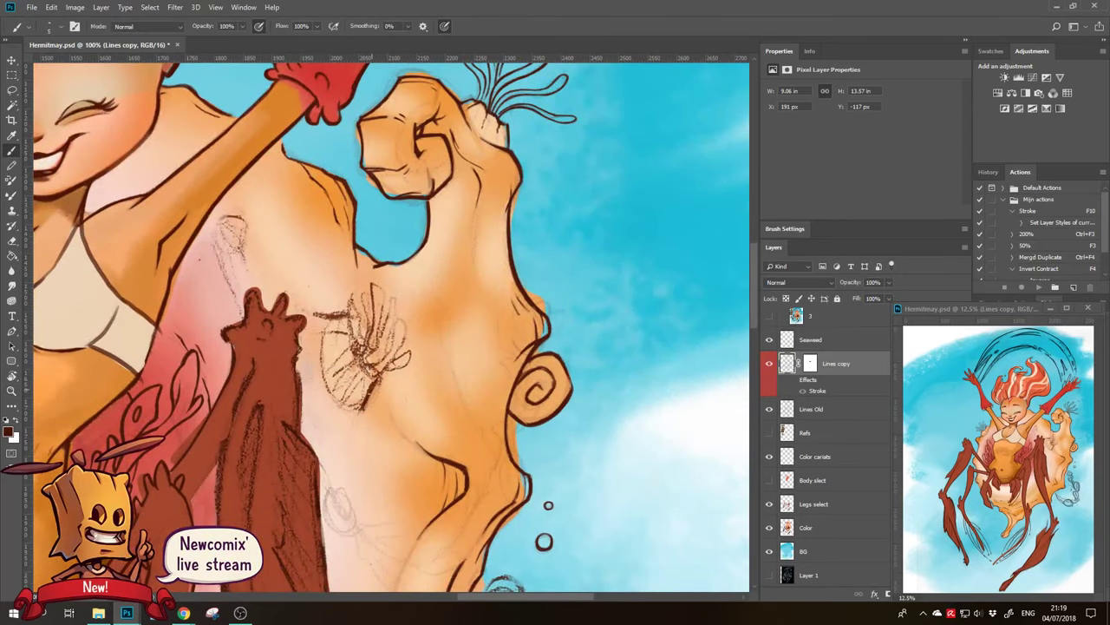
key(e)
drag(368, 381, 332, 384)
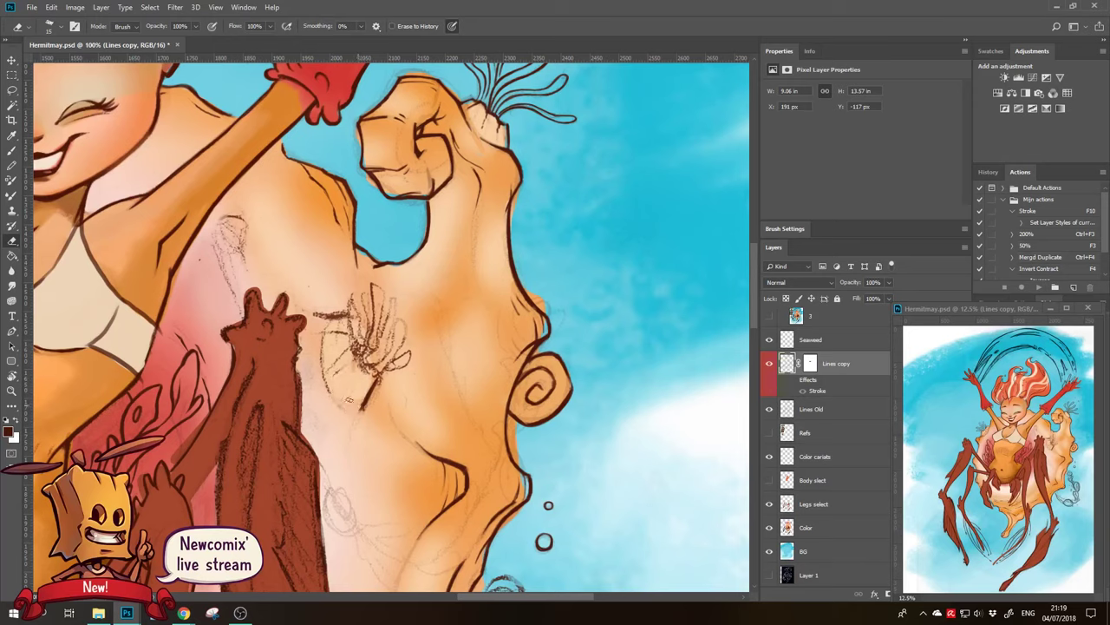
key(b)
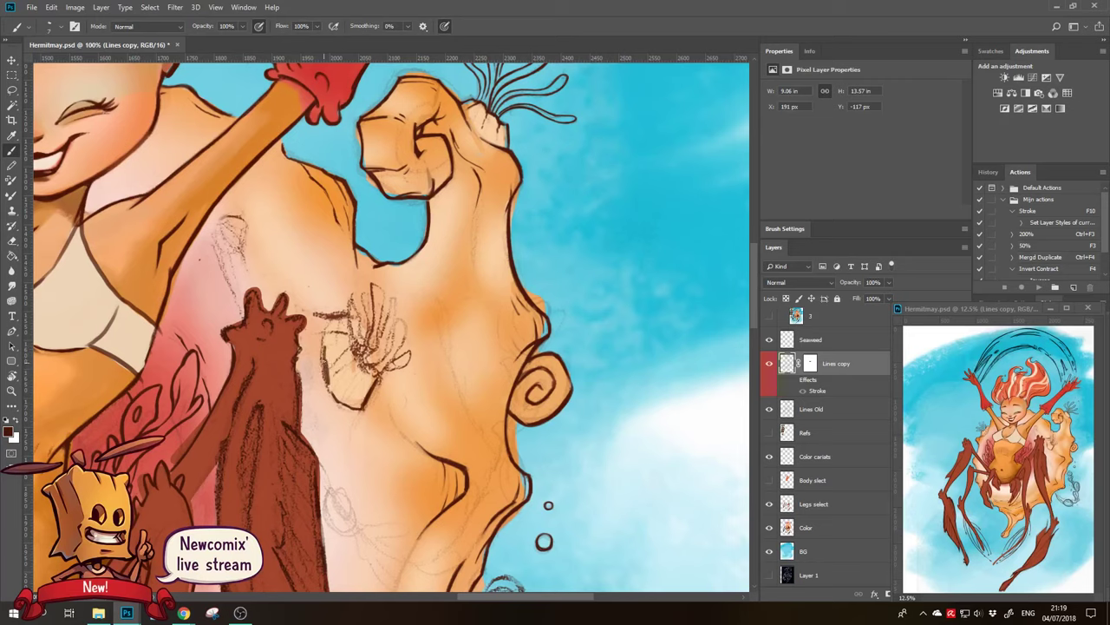
key(e)
key(b)
Ink the fan base's left edge and close its top-left outline, erasing the oval sketch there
drag(323, 340, 327, 382)
key(e)
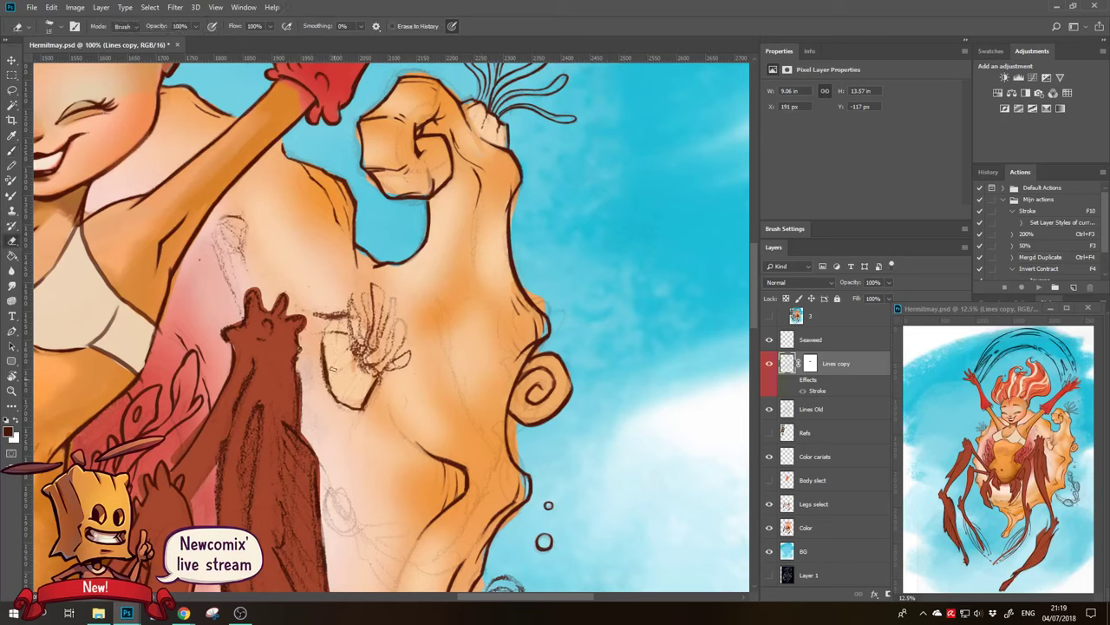
key(b)
key(e)
drag(322, 328, 347, 352)
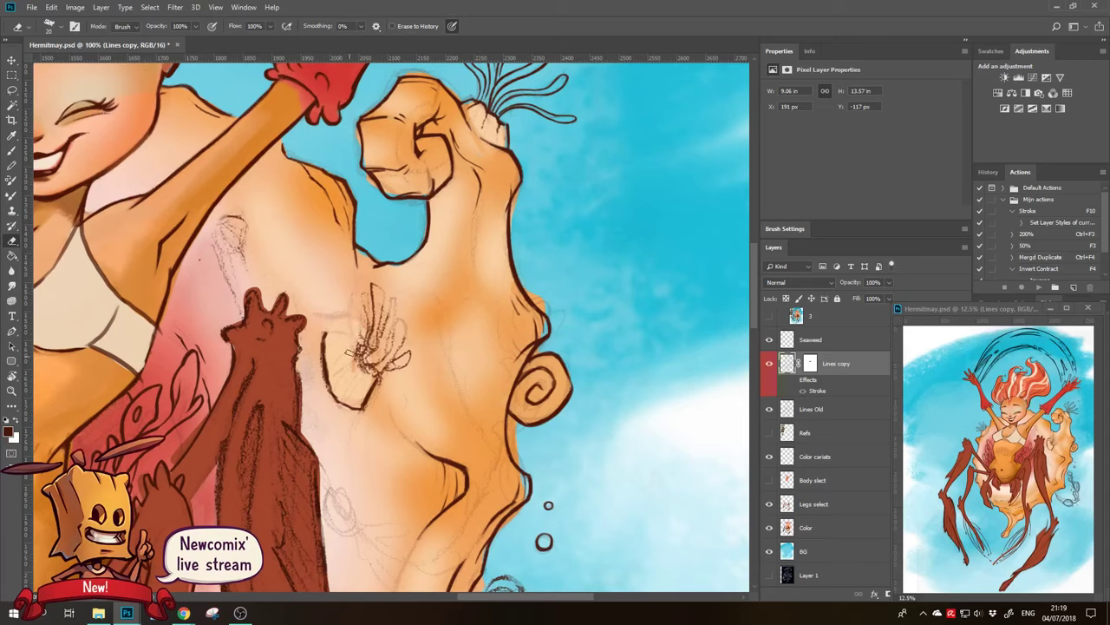
key(b)
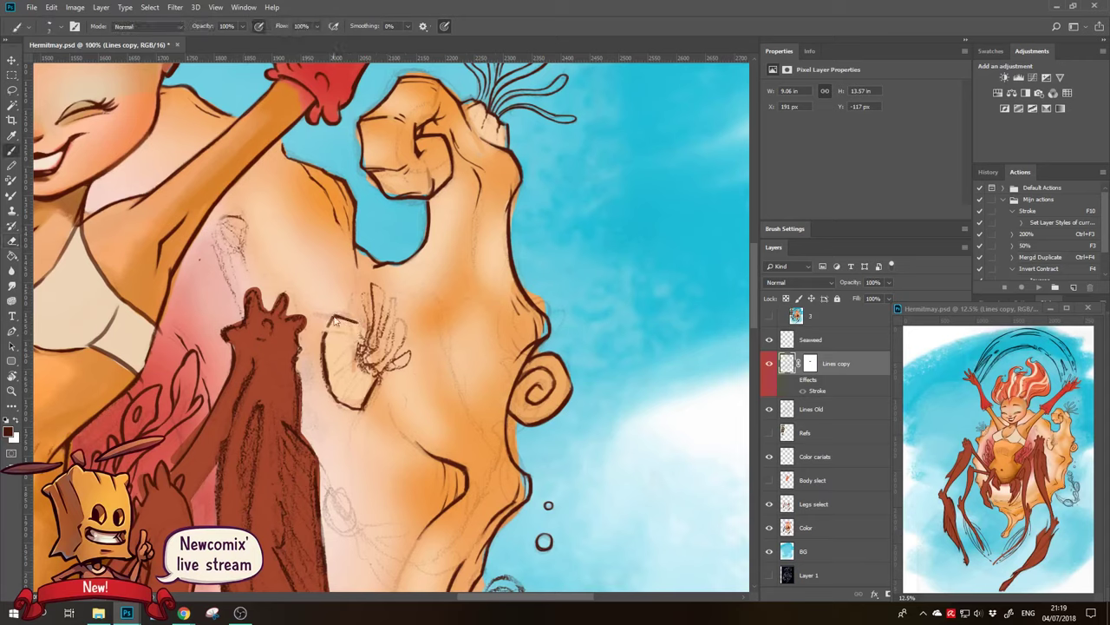
drag(334, 322, 325, 317)
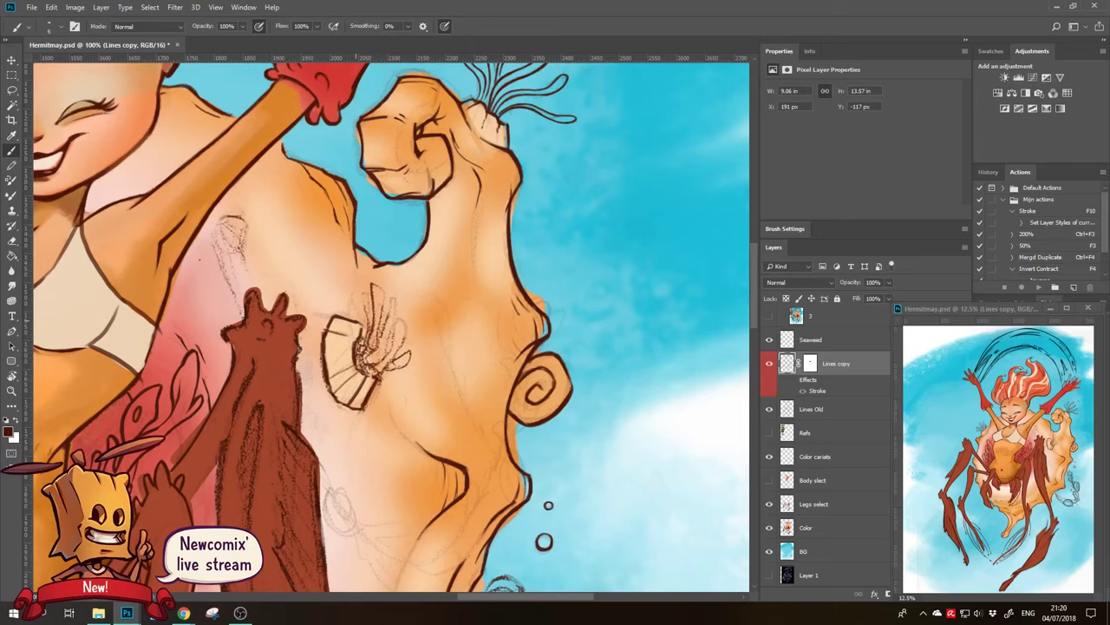
Ink the lower lobe's outline and erase the extra stroke inside it
scroll(373, 355, up, 2)
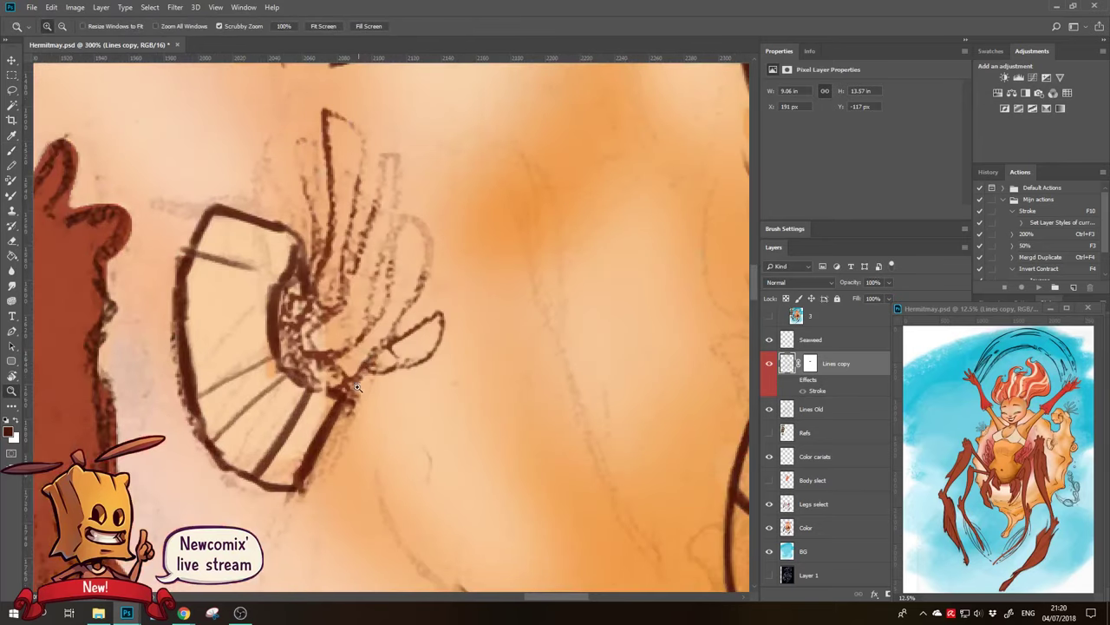
mouse_move(364, 376)
mouse_down()
mouse_move(441, 344)
mouse_move(418, 325)
mouse_move(381, 355)
mouse_up()
key(e)
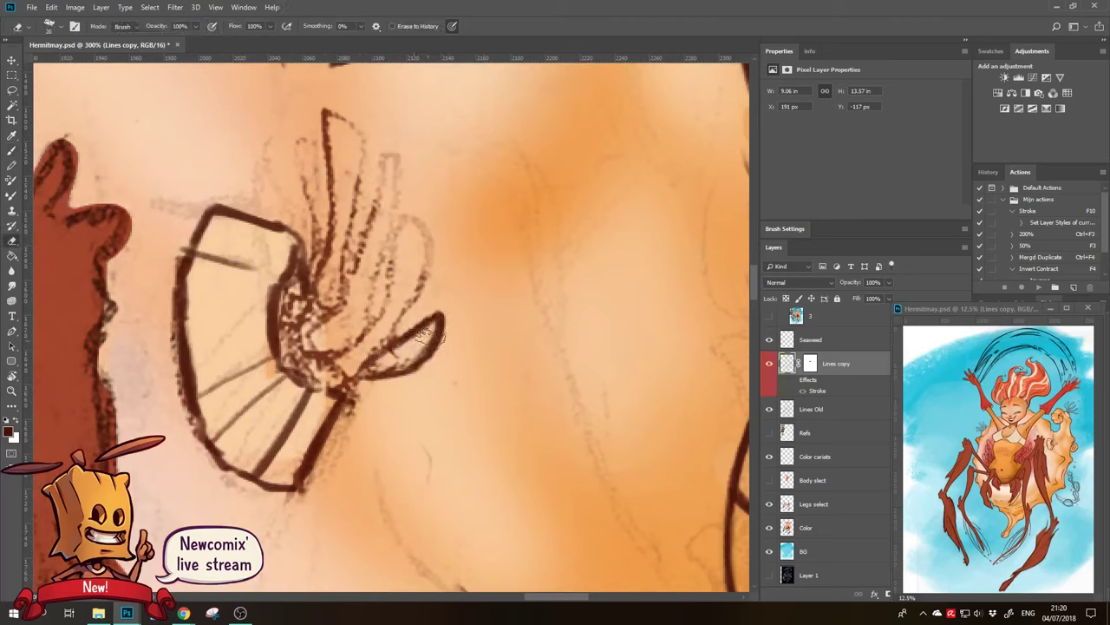
drag(432, 324, 391, 365)
Ink a tentacle's left side, a new looping tentacle and the inner tentacle
mouse_move(413, 216)
mouse_down()
mouse_move(375, 258)
mouse_move(394, 295)
mouse_move(384, 328)
mouse_move(299, 423)
mouse_up()
key(b)
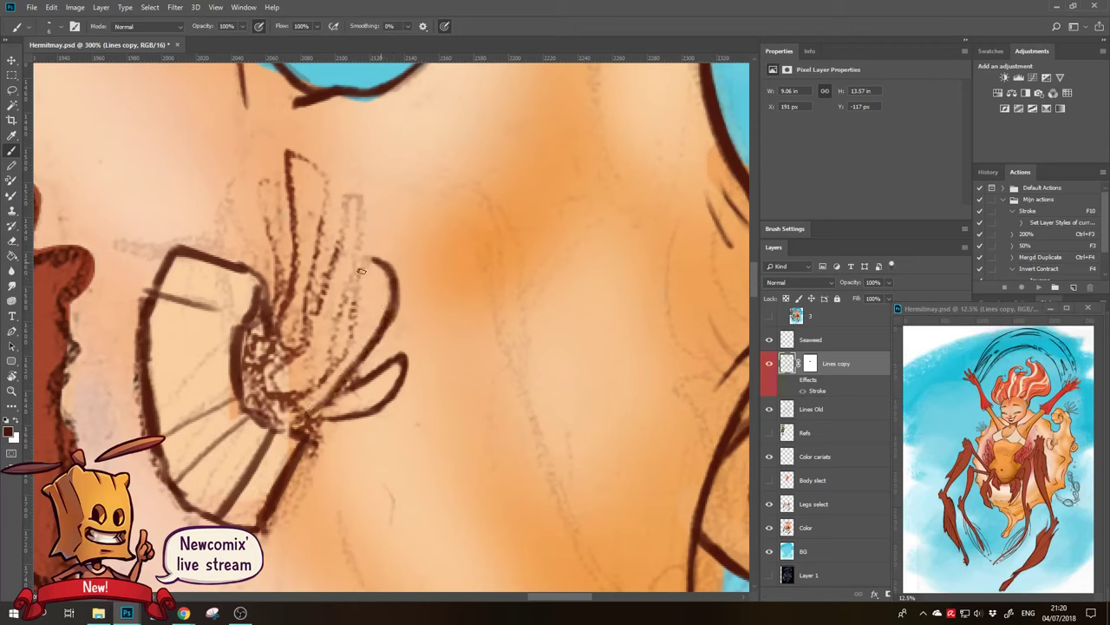
mouse_move(379, 259)
mouse_down()
mouse_move(330, 369)
mouse_move(287, 404)
mouse_up()
scroll(359, 255, up, 2)
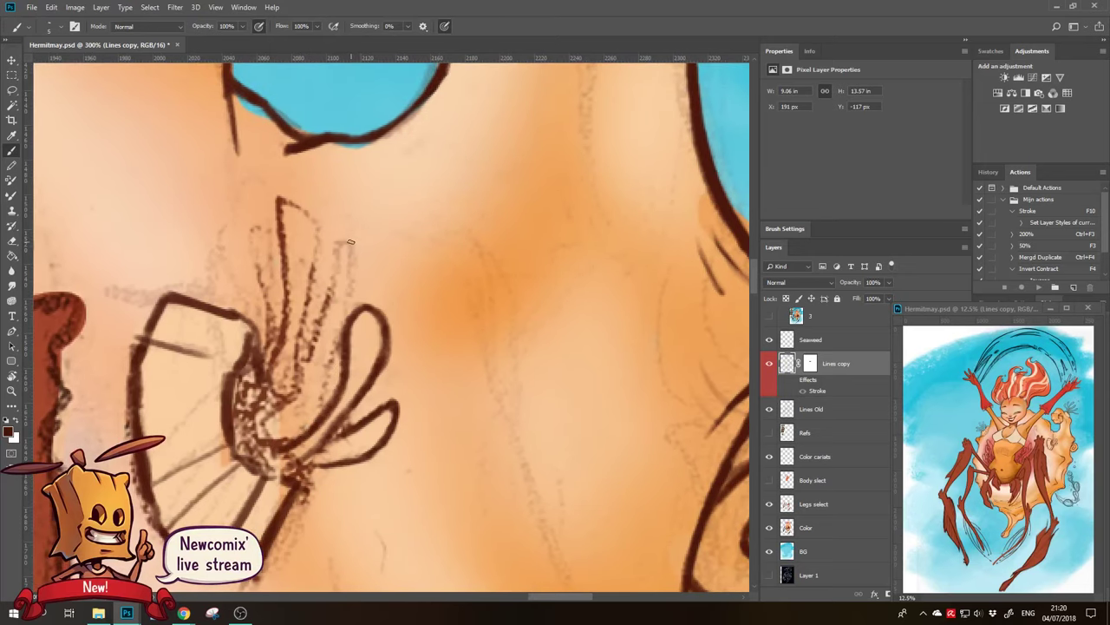
mouse_move(350, 242)
mouse_down()
mouse_move(349, 312)
mouse_move(345, 236)
mouse_move(331, 300)
mouse_up()
drag(336, 260, 307, 357)
drag(325, 304, 304, 366)
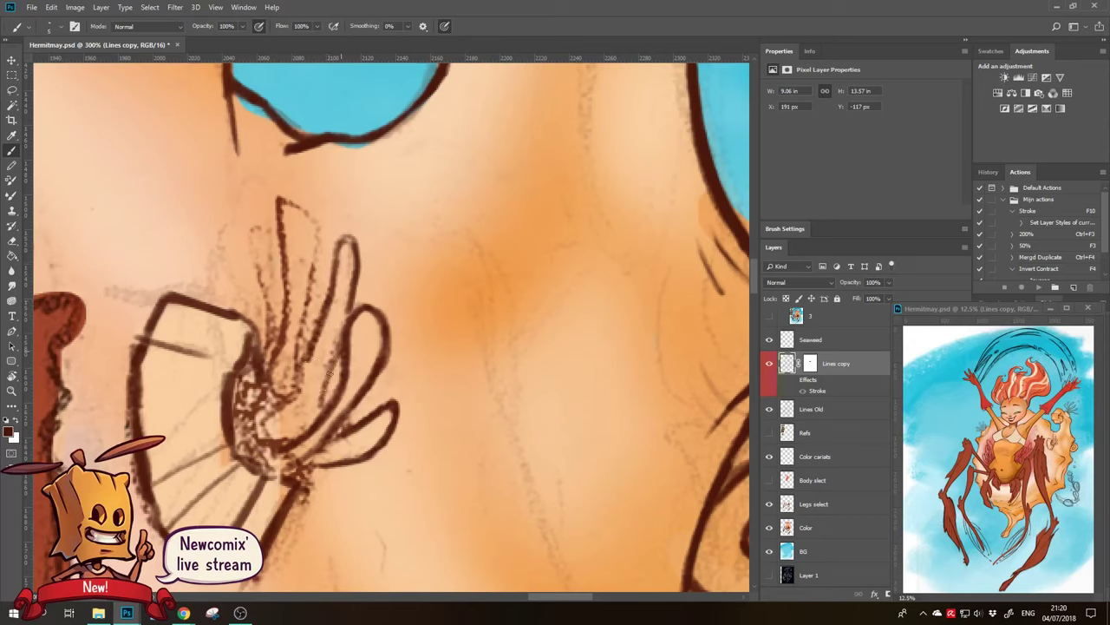
Trim the inner stroke and ink a solid, dark curved tentacle on the right
key(e)
drag(345, 252, 351, 303)
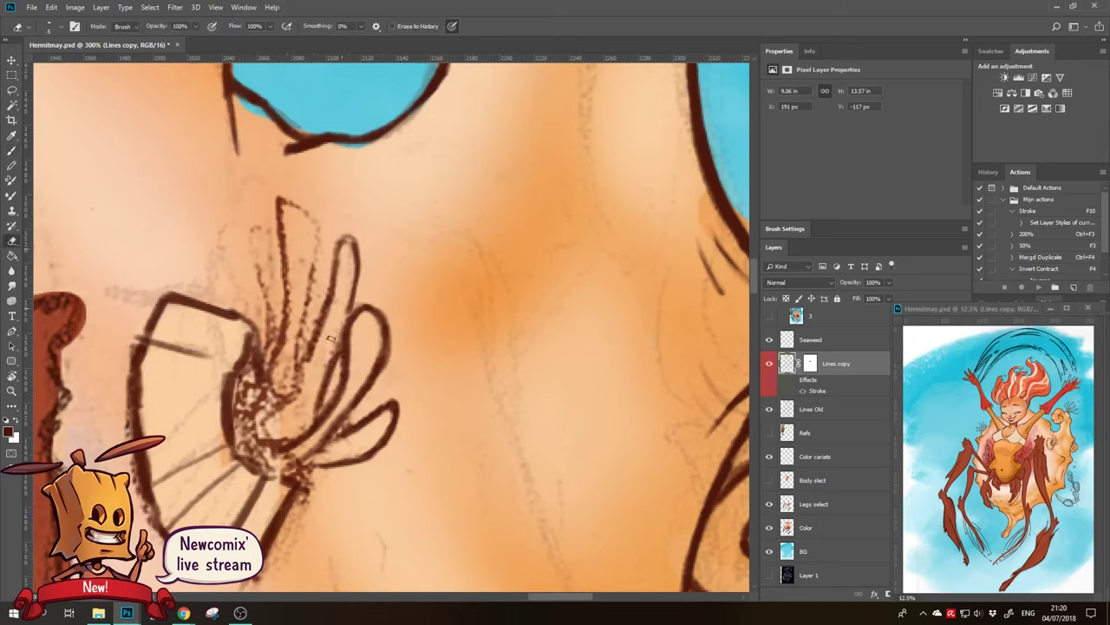
key(b)
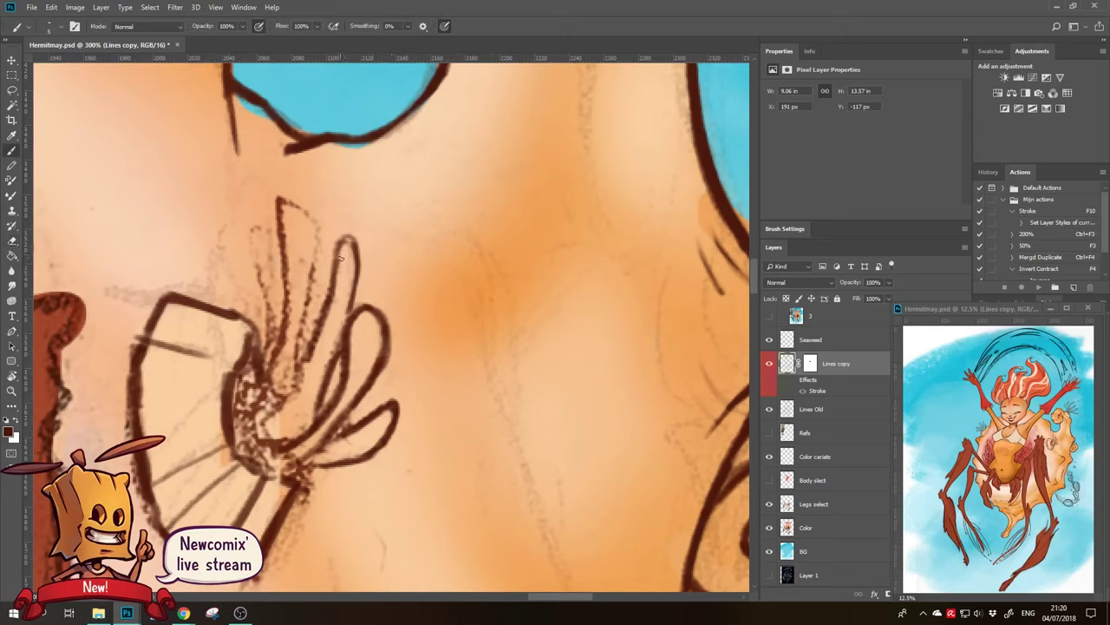
mouse_move(285, 210)
mouse_down()
mouse_move(320, 227)
mouse_move(299, 364)
mouse_up()
key(e)
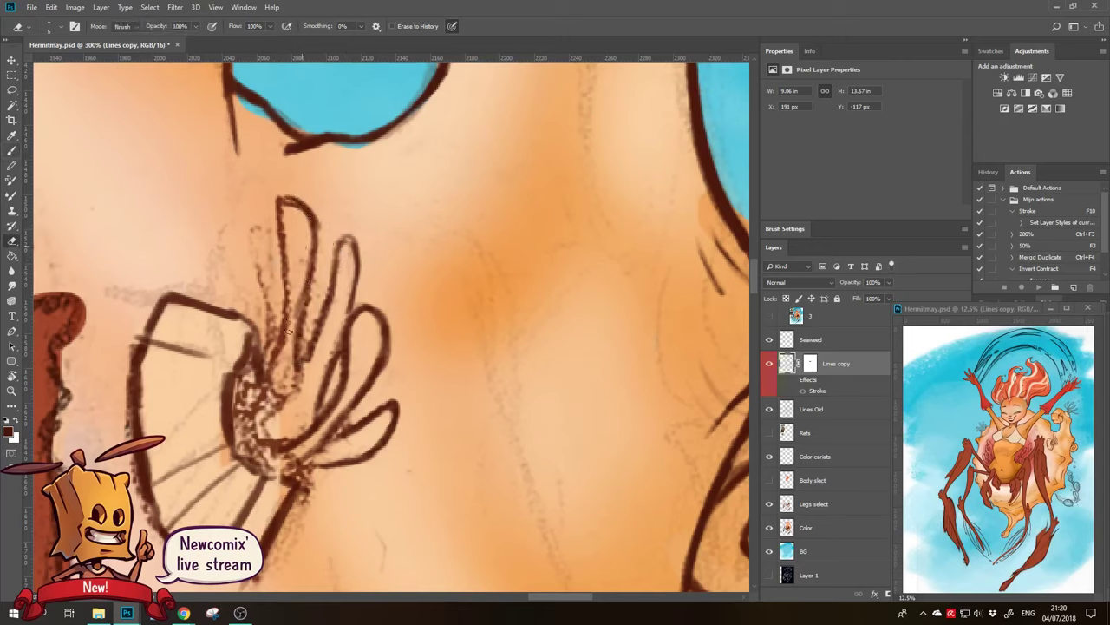
drag(305, 259, 286, 386)
key(b)
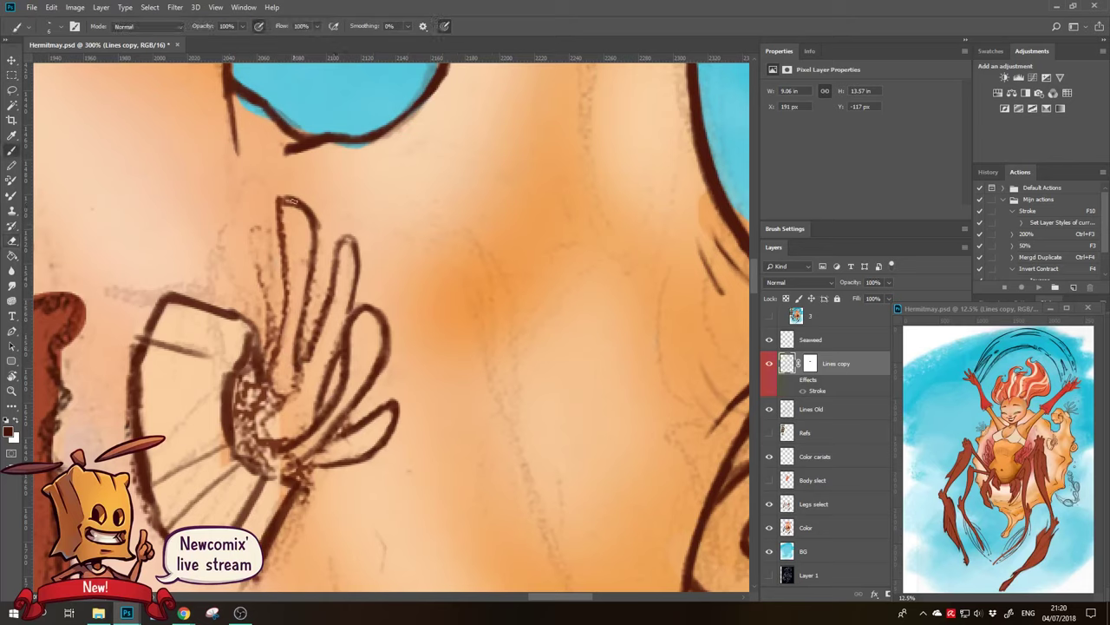
mouse_move(281, 209)
mouse_down()
mouse_move(288, 318)
mouse_move(264, 401)
mouse_up()
Ink the leftmost tentacle's edge and erase the inner lines of the leftmost and middle tentacles
mouse_move(258, 229)
mouse_down()
mouse_move(272, 248)
mouse_move(278, 315)
mouse_up()
drag(257, 227, 273, 363)
key(e)
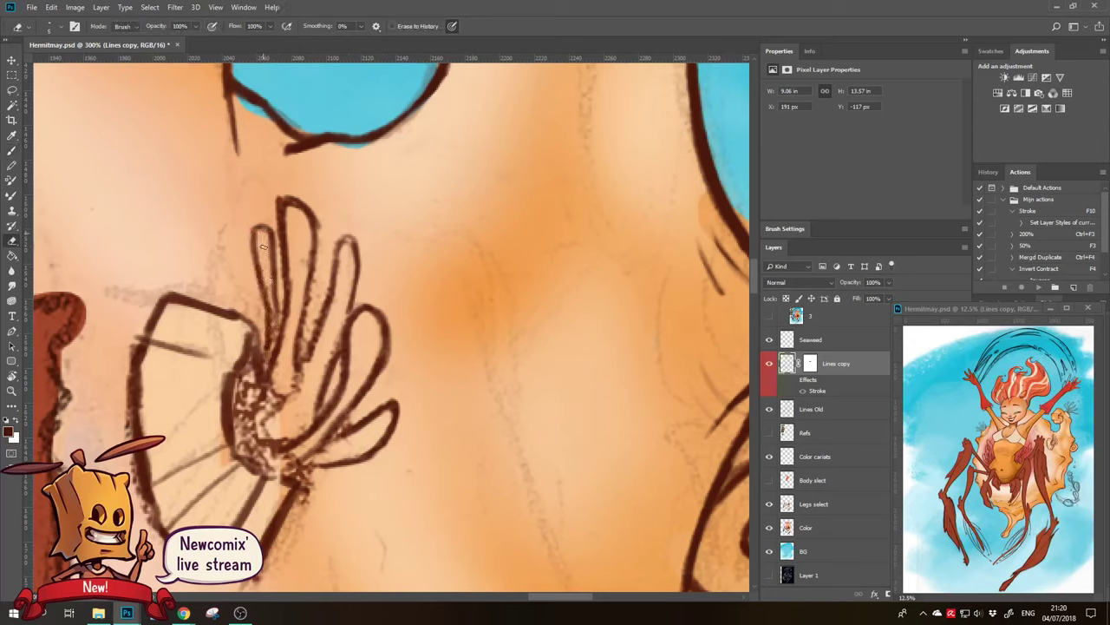
drag(270, 280, 270, 350)
drag(317, 245, 307, 320)
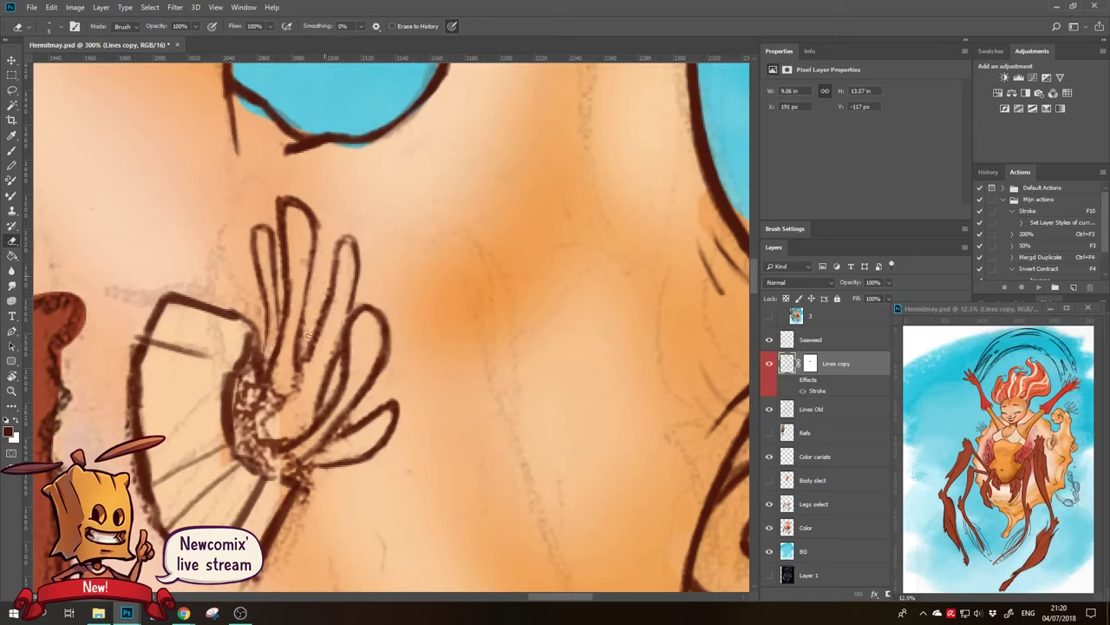
key(b)
drag(346, 242, 317, 323)
Darken the outlines of the middle and right tentacles
key(e)
key(b)
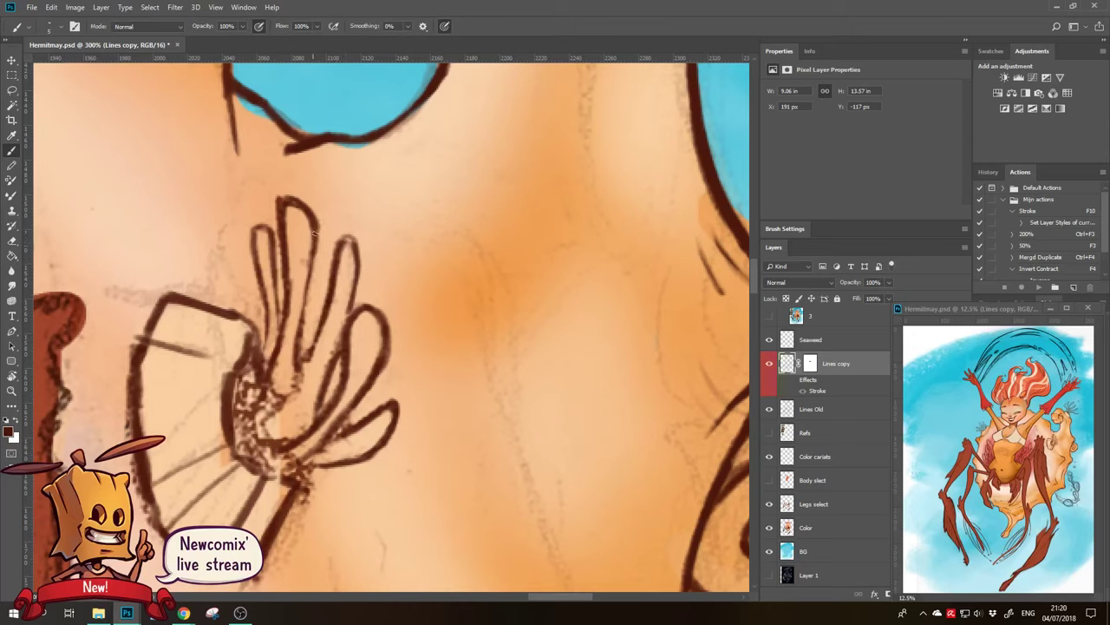
drag(318, 246, 300, 344)
key(e)
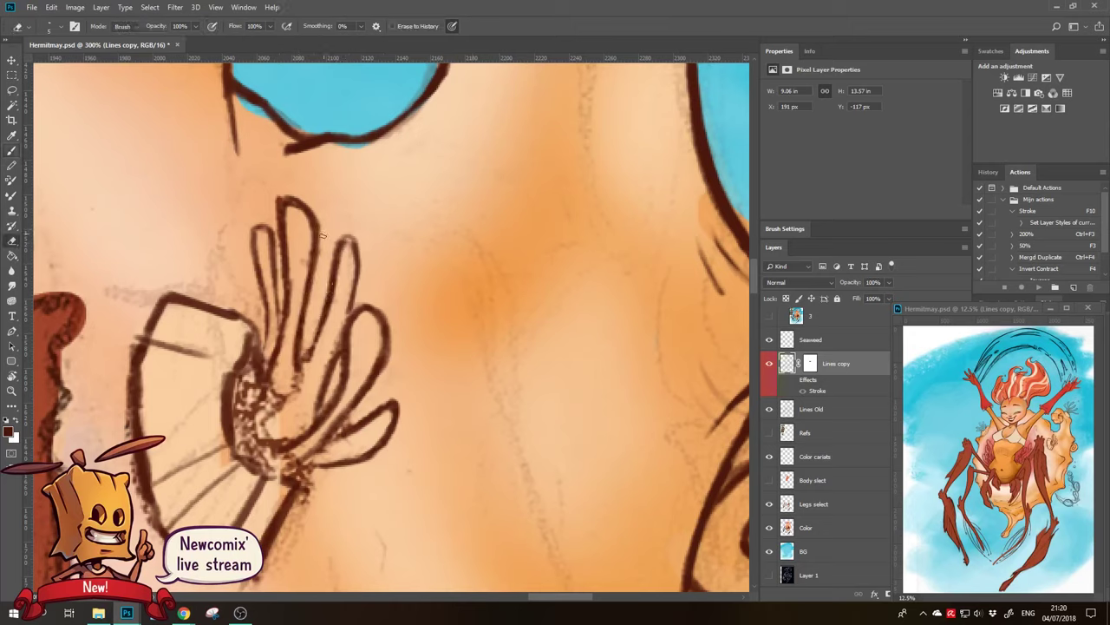
key(b)
drag(347, 242, 340, 272)
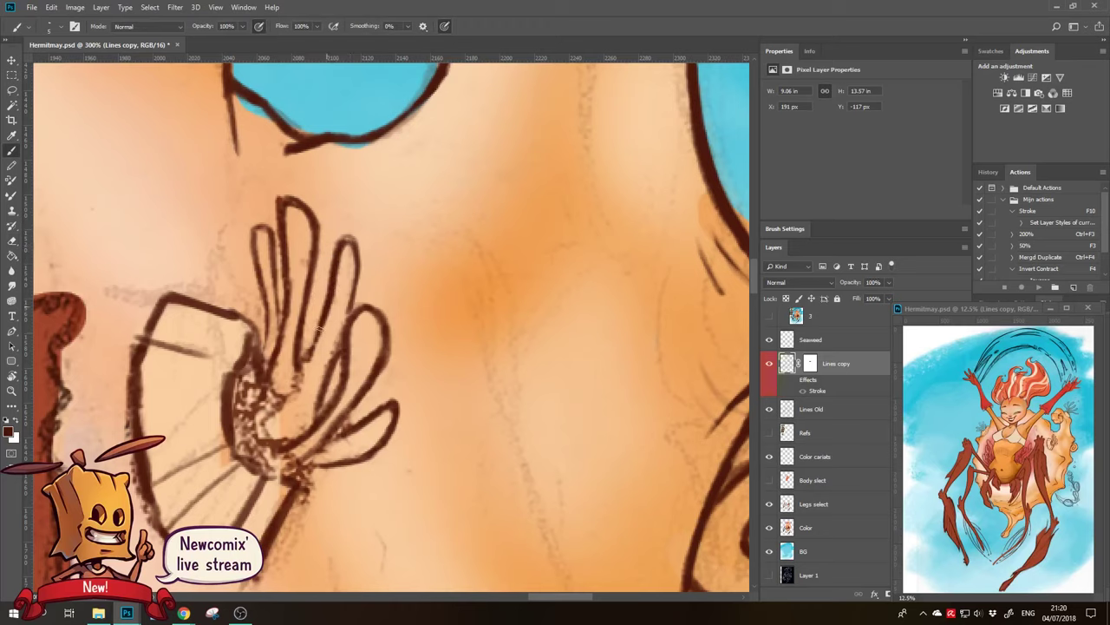
drag(319, 328, 303, 357)
Thin the rightmost tentacle outline and rebalance the line between the tentacles
key(e)
drag(352, 251, 354, 286)
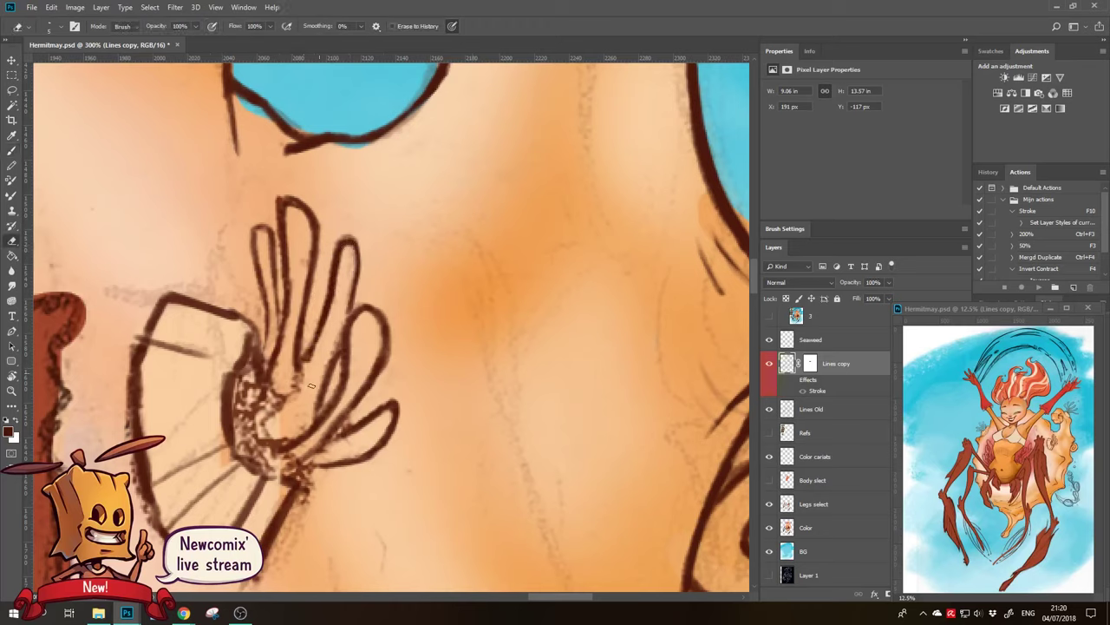
drag(301, 376, 293, 399)
drag(304, 350, 309, 312)
key(b)
drag(304, 364, 305, 303)
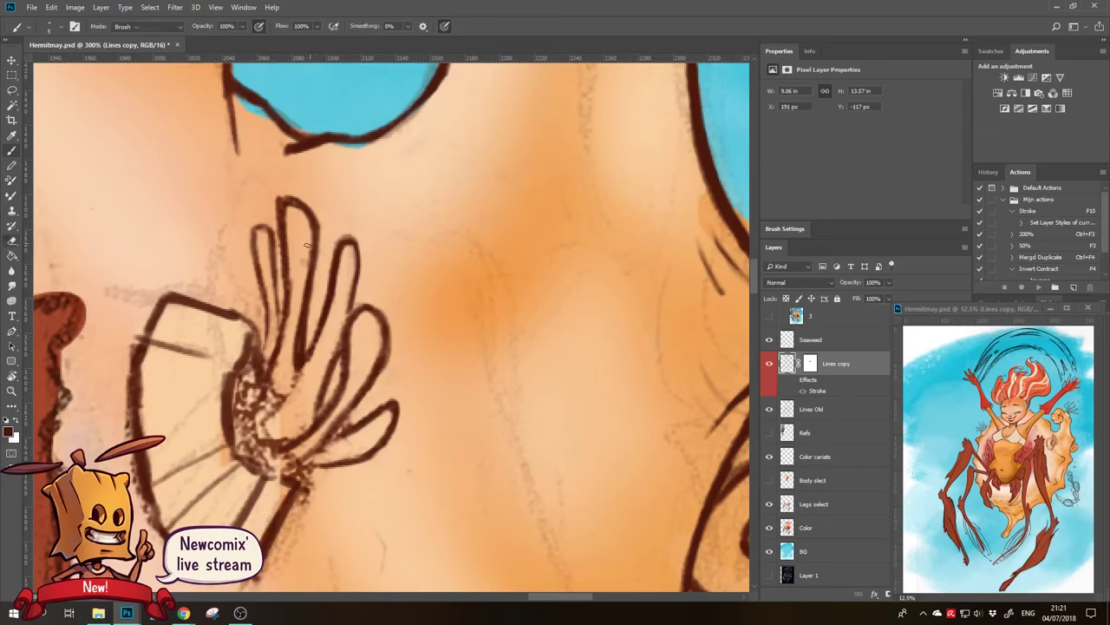
key(e)
key(b)
Erase the dark hatch marks on the anemone base and add strokes near its bottom
drag(280, 427, 224, 389)
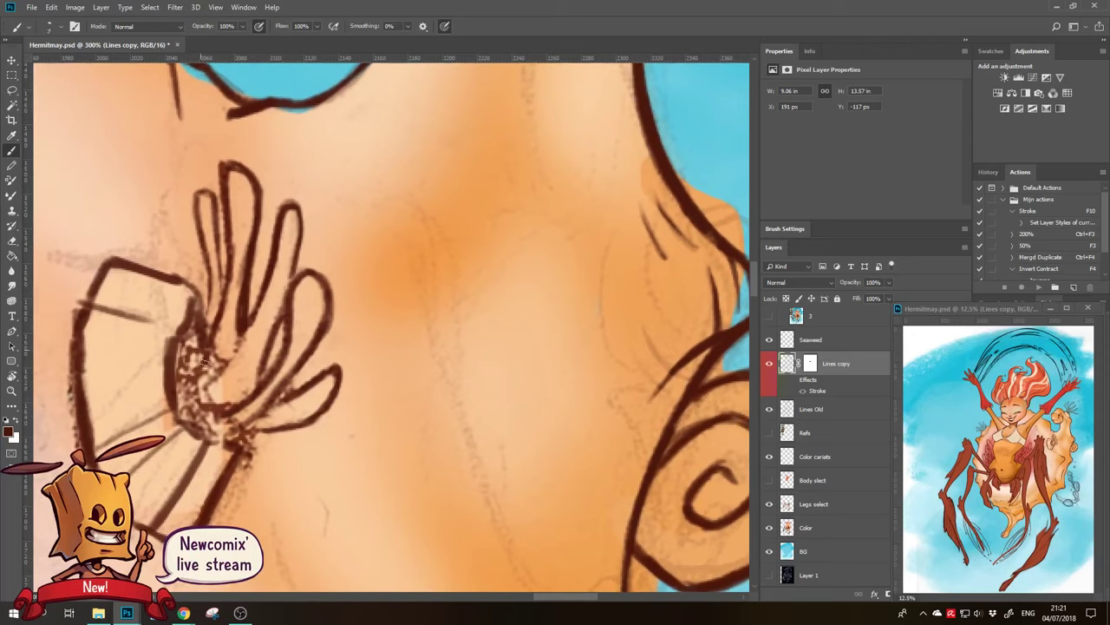
key(e)
mouse_move(208, 358)
mouse_down()
mouse_move(202, 371)
mouse_move(219, 363)
mouse_up()
key(b)
mouse_move(240, 408)
mouse_down()
mouse_move(189, 412)
mouse_move(251, 403)
mouse_move(207, 428)
mouse_move(232, 438)
mouse_move(282, 381)
mouse_move(243, 428)
mouse_up()
key(e)
key(b)
Clean up the lower outline, ink a dark line along it and erase nearby stray marks
key(e)
drag(283, 380, 227, 439)
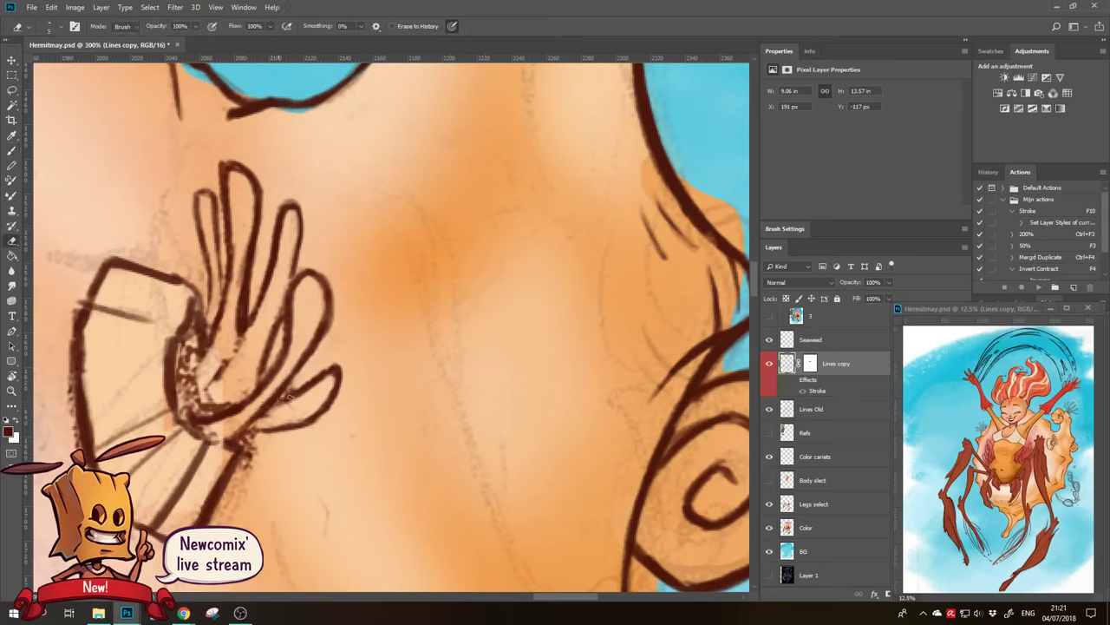
key(b)
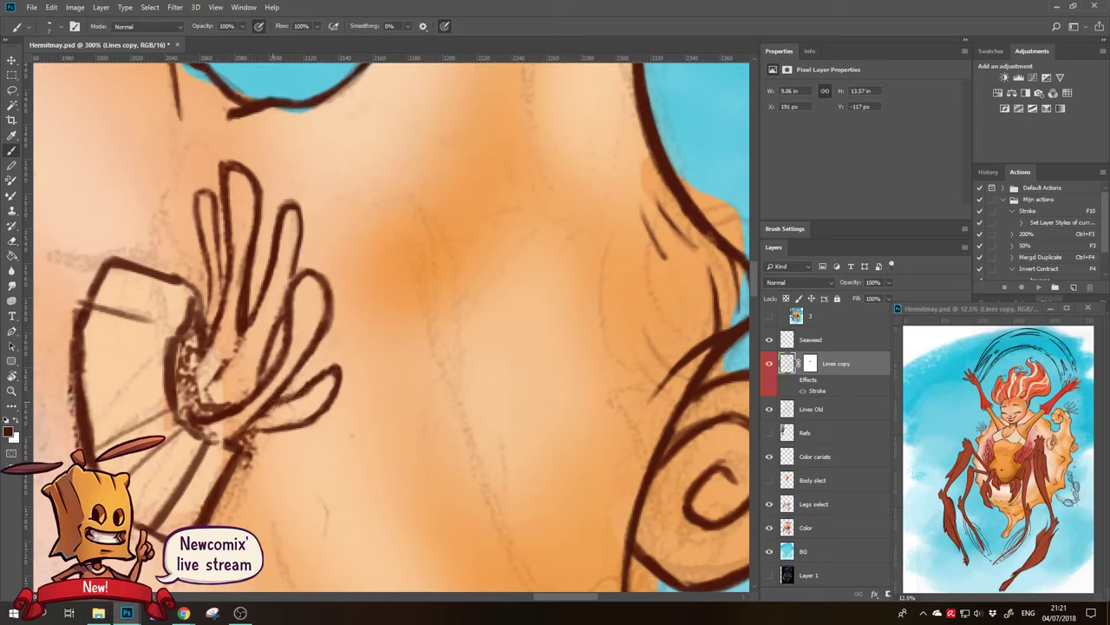
mouse_move(323, 382)
mouse_down()
mouse_move(261, 425)
mouse_move(307, 421)
mouse_up()
key(e)
drag(247, 439, 255, 449)
scroll(503, 451, down, 3)
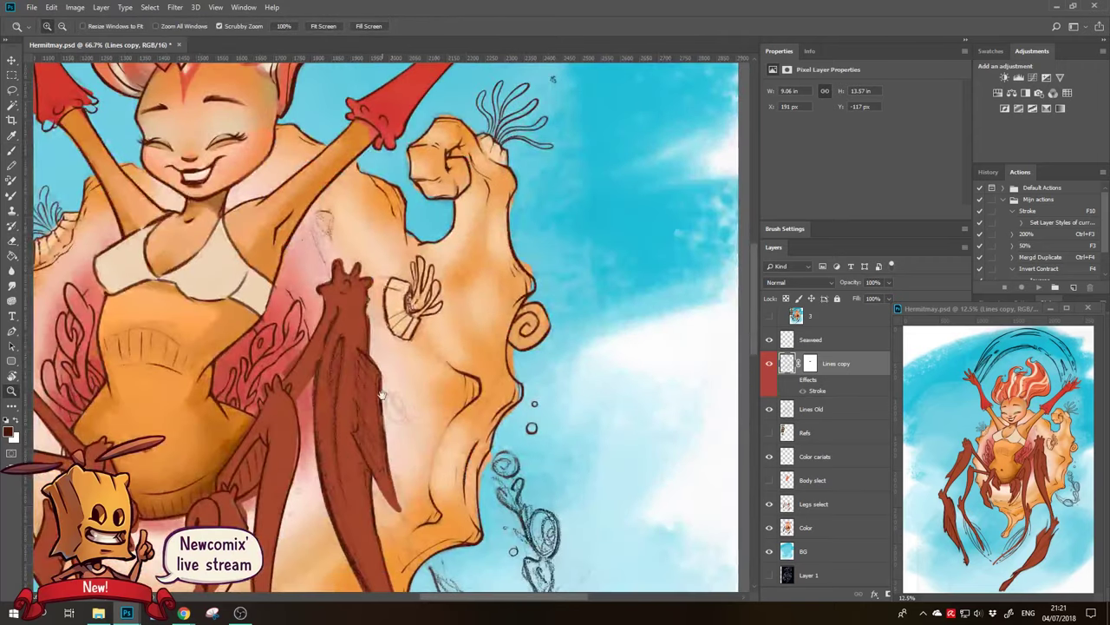
Zoom in on the fan-shaped anemone and erase the faint sketch line inside it
scroll(503, 451, down, 1)
drag(503, 449, 515, 418)
key(ctrl+r)
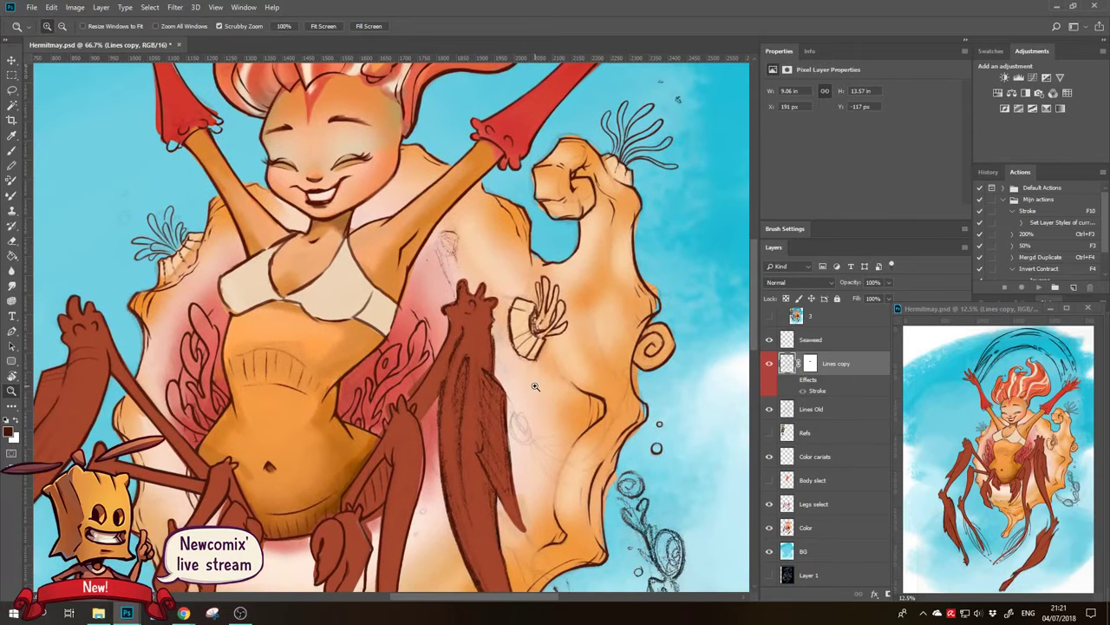
click(470, 373)
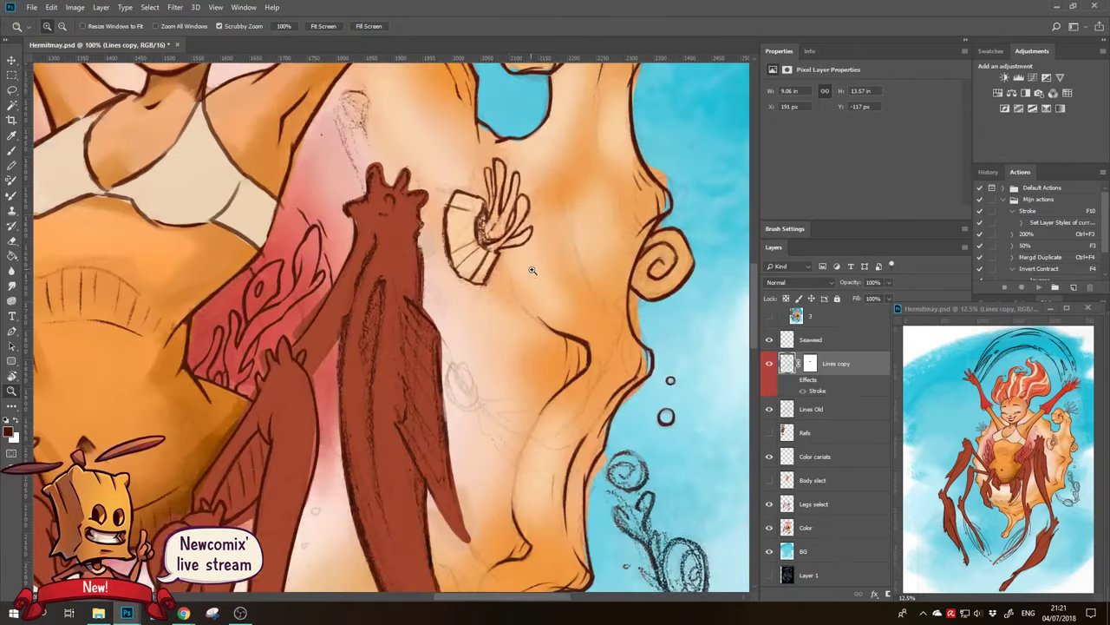
click(531, 269)
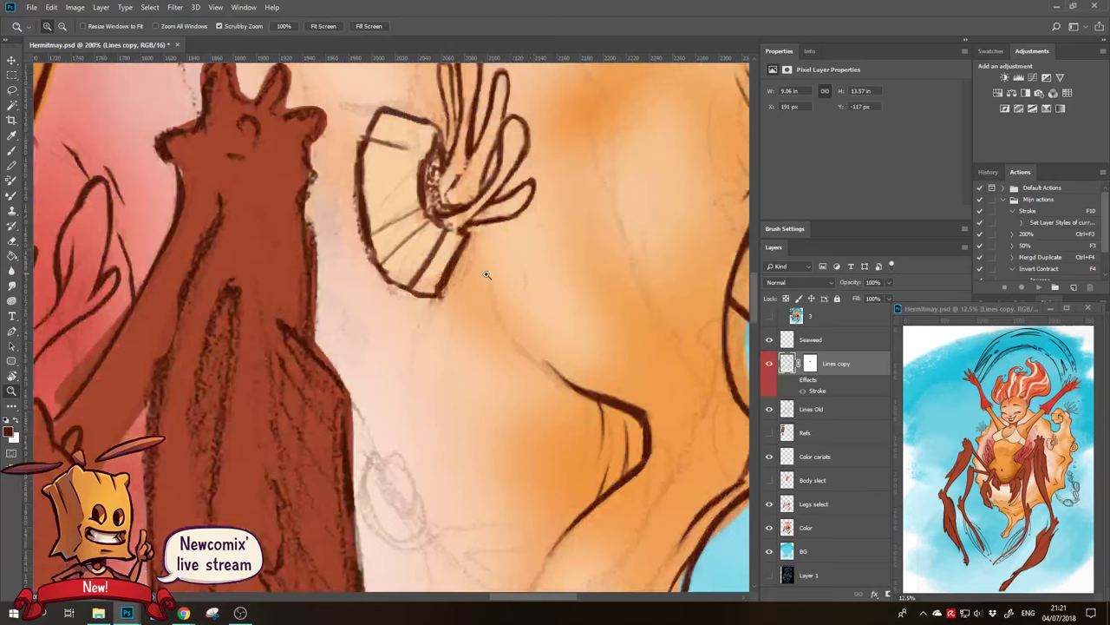
key(e)
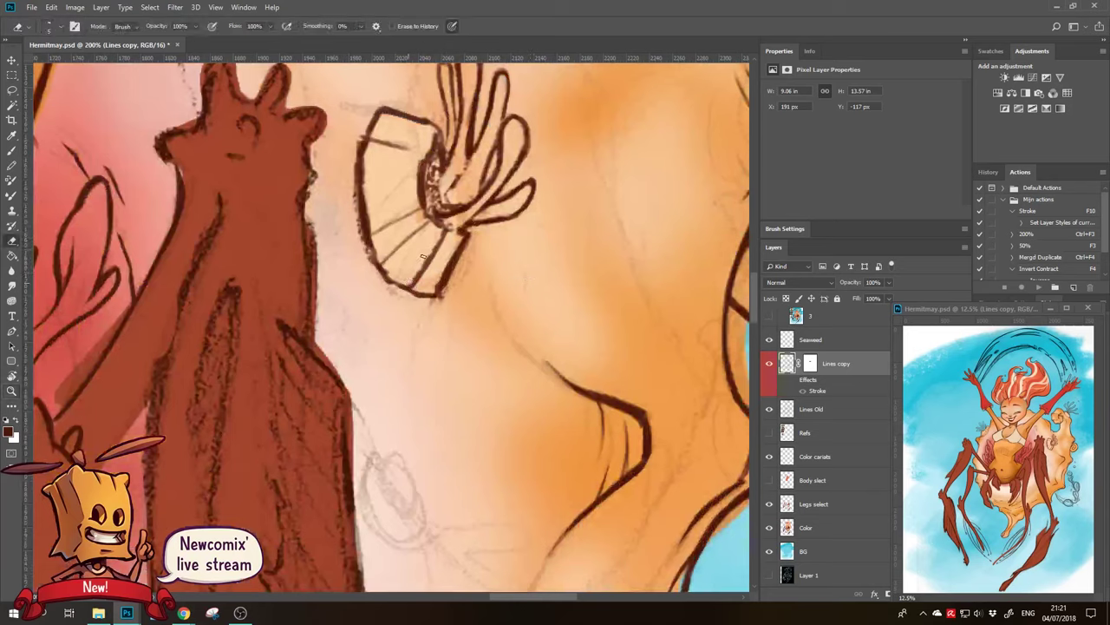
drag(423, 256, 411, 277)
Zoom out to the whole figure and hide the Lines Old sketch layer
key(F3)
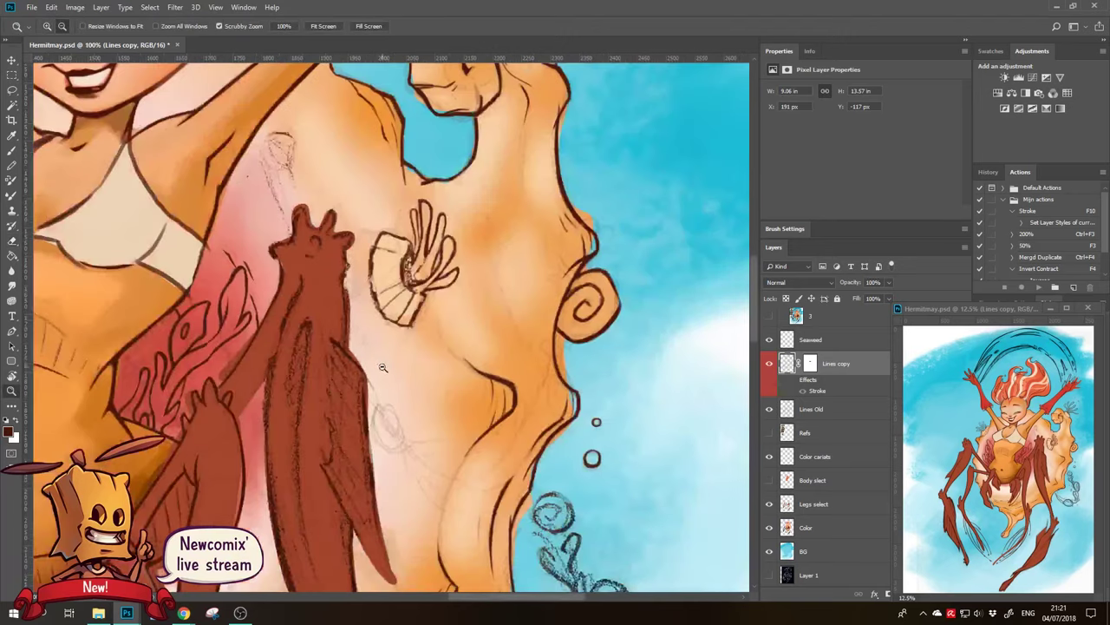
drag(401, 430, 434, 353)
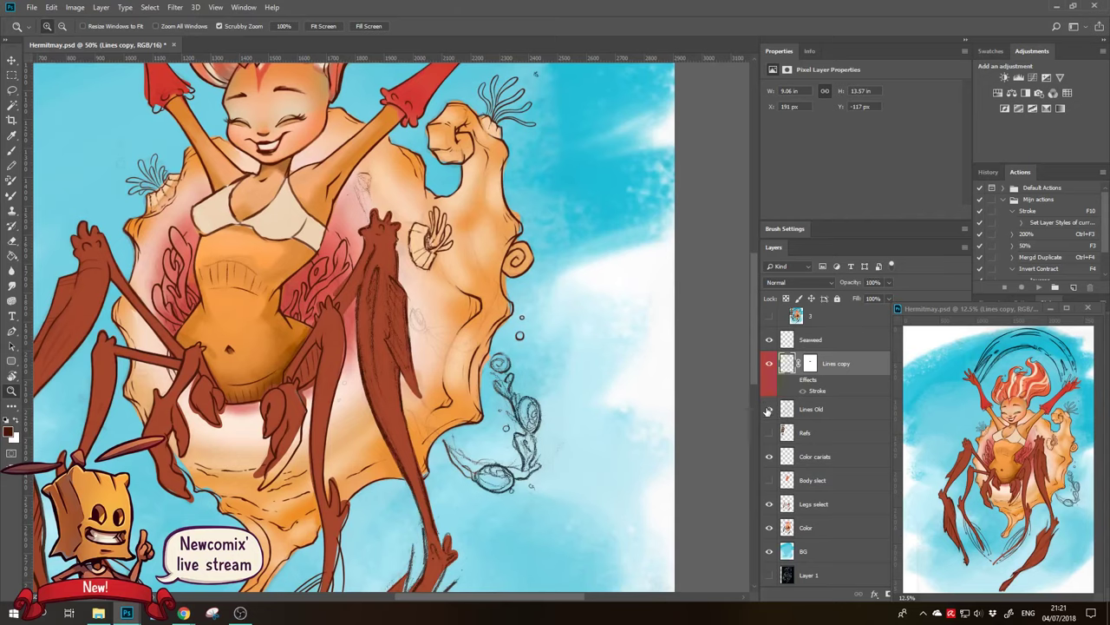
click(769, 410)
click(769, 410)
click(768, 409)
Pan across the artwork and zoom in on the legs and belly
drag(452, 424, 490, 397)
key(ctrl+r)
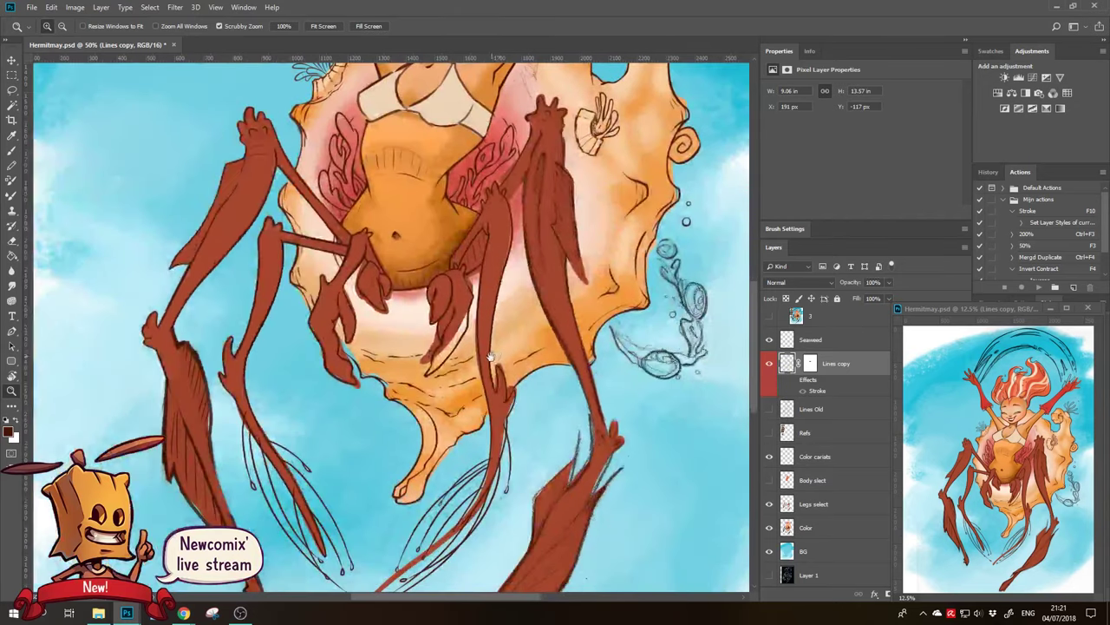
drag(351, 464, 434, 439)
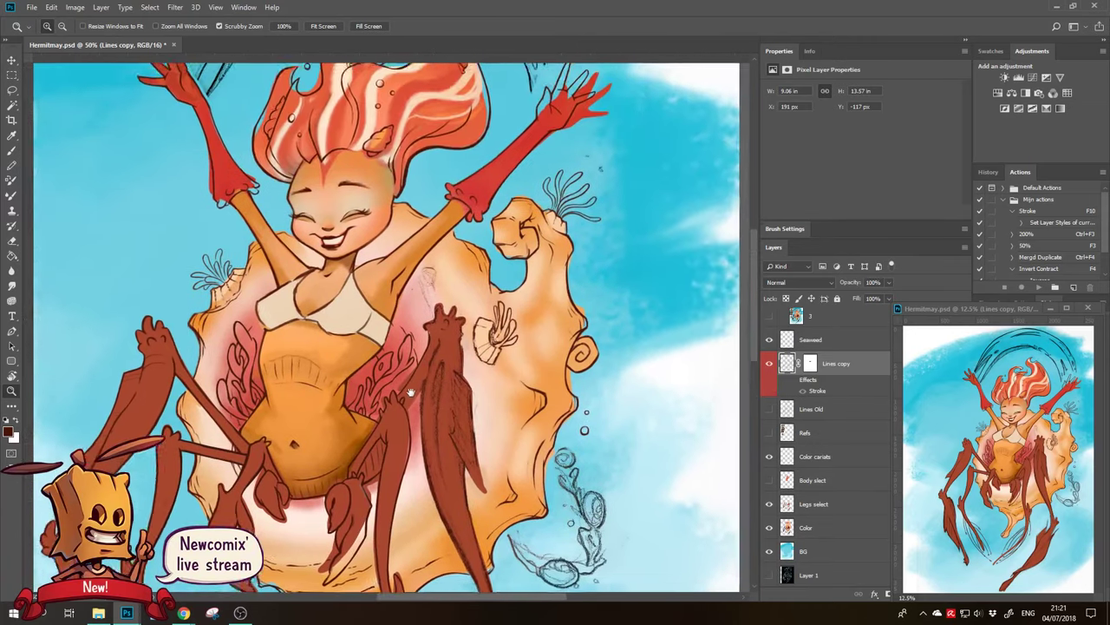
drag(468, 240, 394, 451)
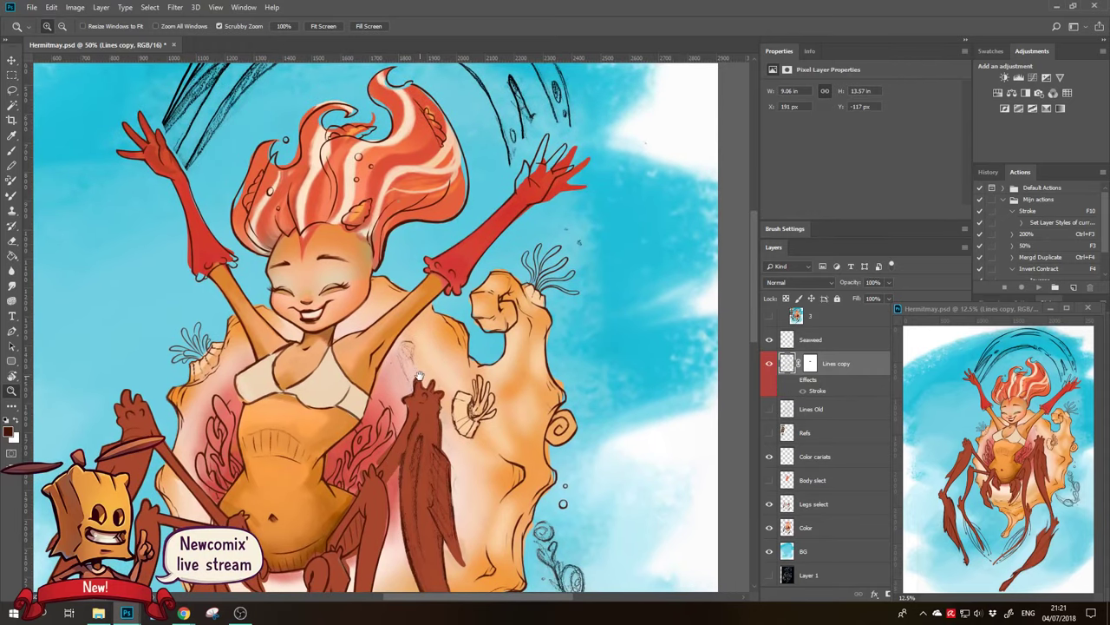
drag(418, 378, 569, 306)
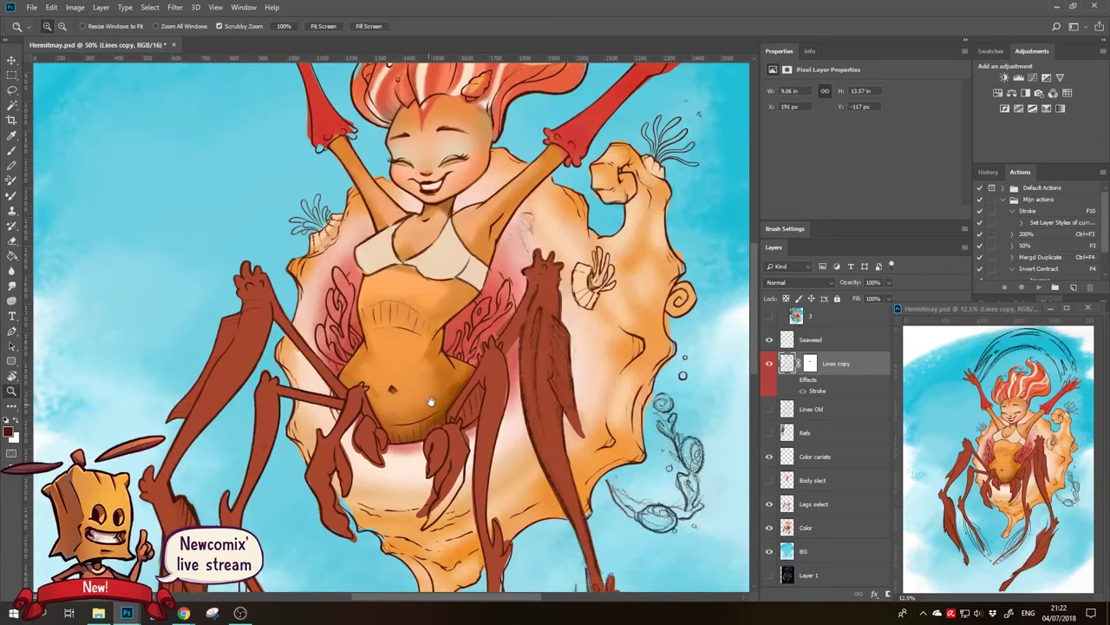
click(433, 392)
click(473, 333)
Zoom in on the left crab legs, rotate the view and paint dark hatching down a leg
click(350, 282)
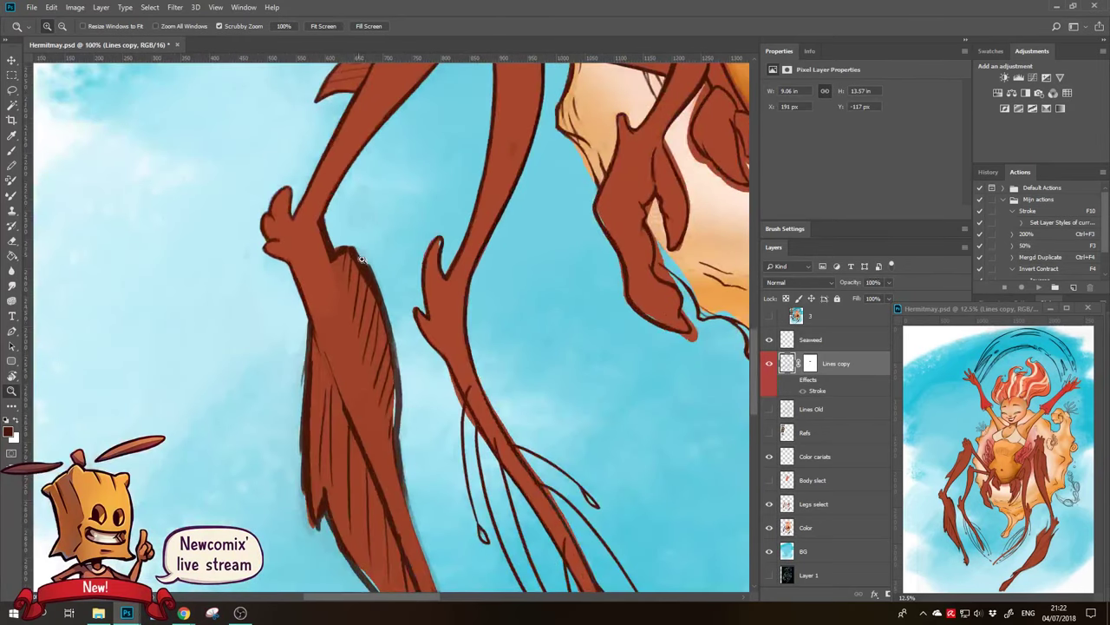
key(e)
drag(329, 191, 392, 192)
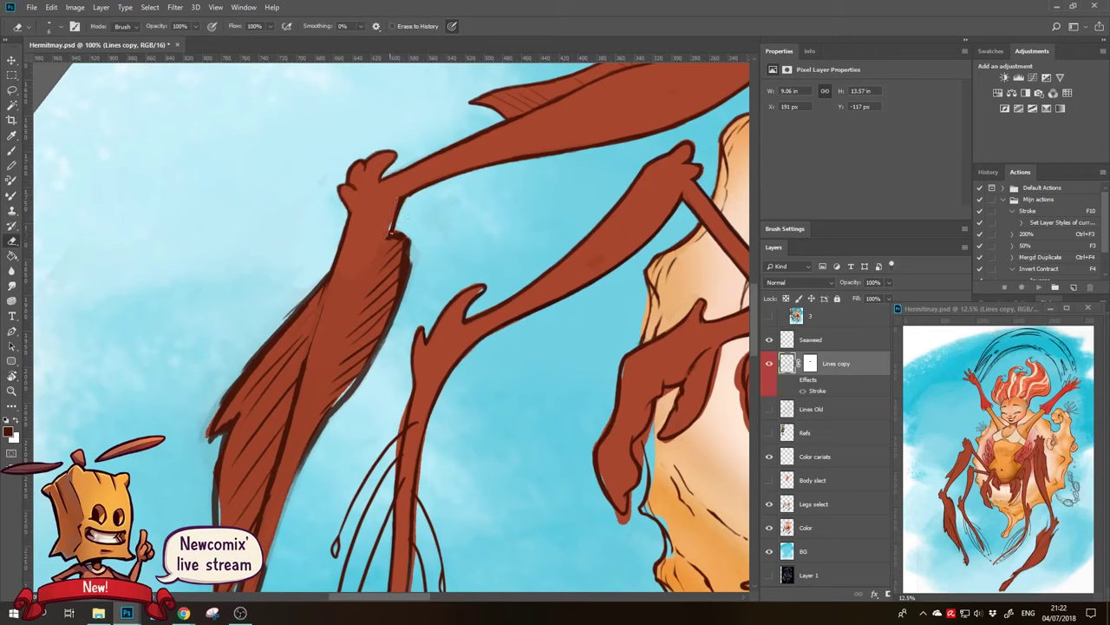
key(b)
drag(385, 216, 359, 284)
drag(377, 236, 355, 293)
drag(389, 200, 336, 331)
Erase the dark stroke down the leg and trim its right outline
key(e)
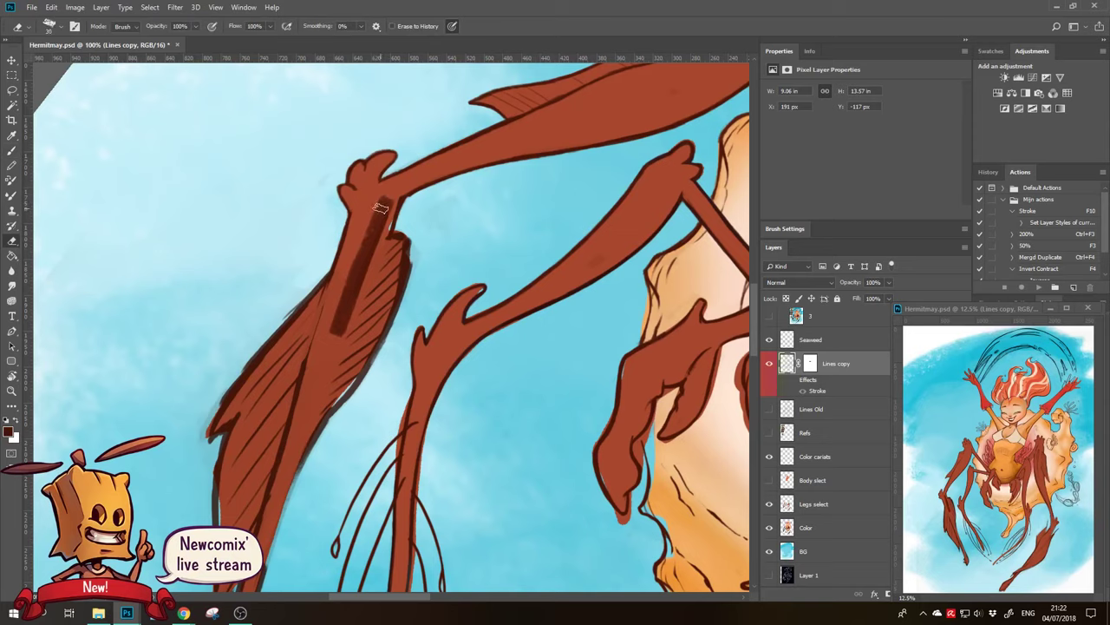
drag(382, 205, 337, 331)
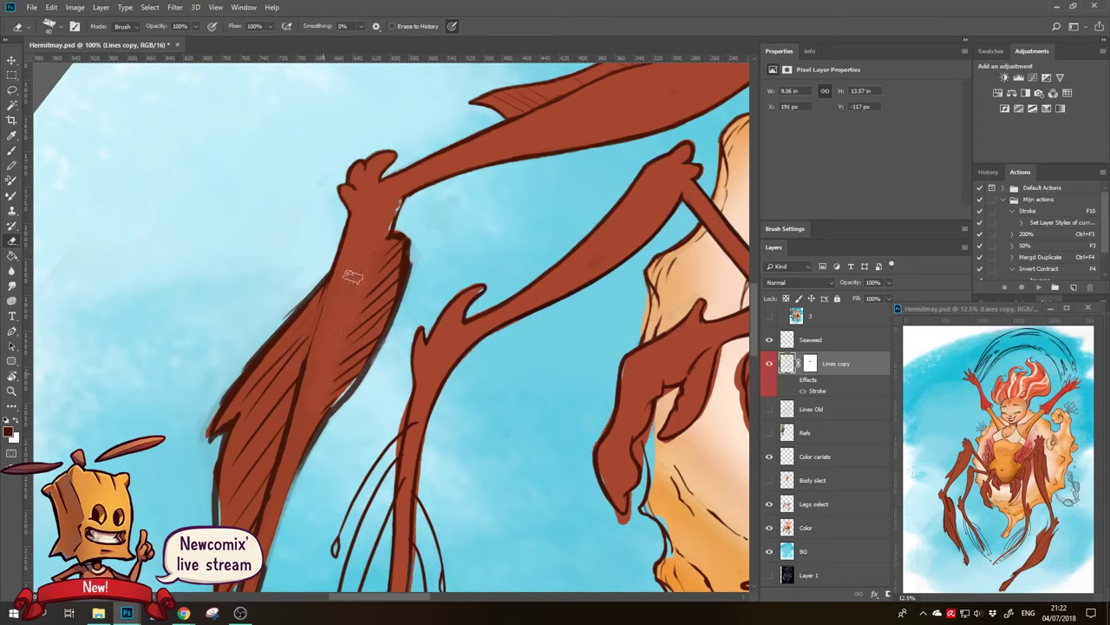
drag(411, 241, 395, 343)
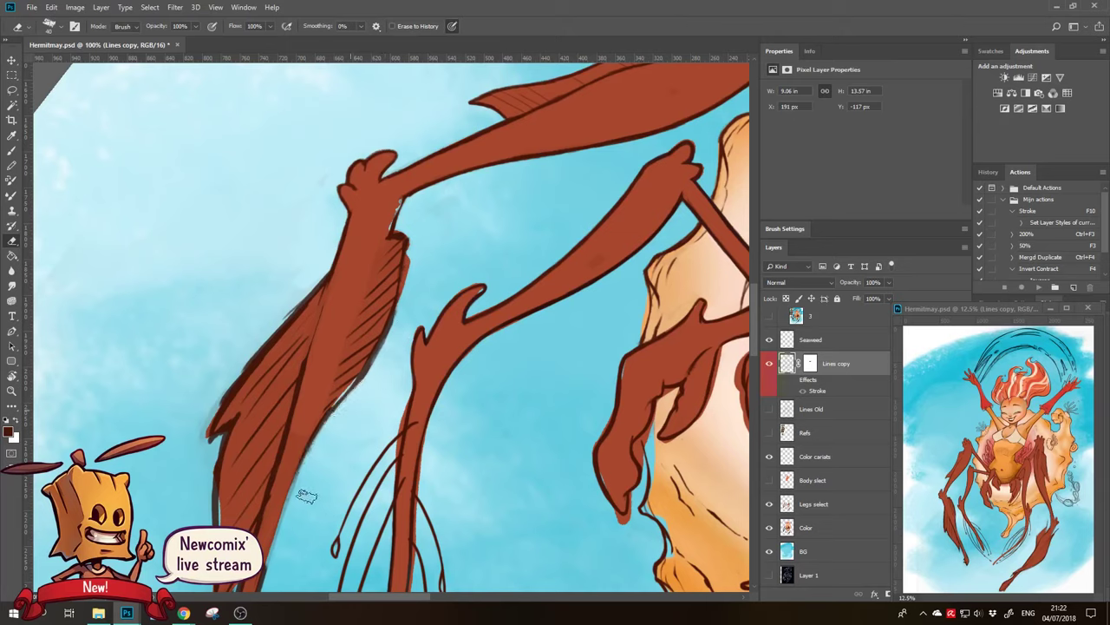
key(b)
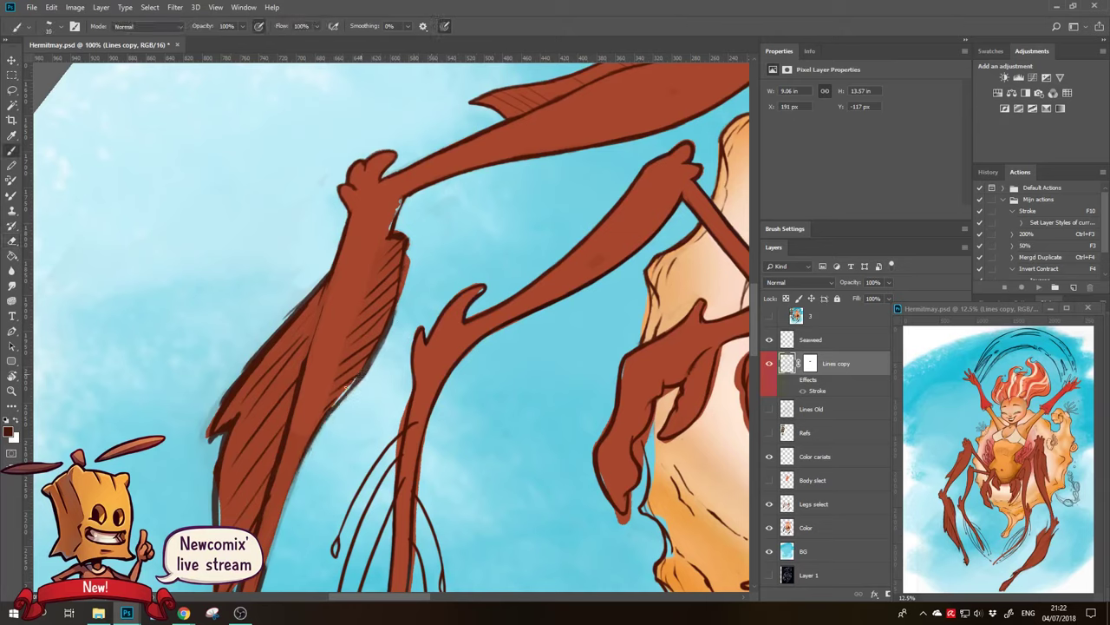
key(e)
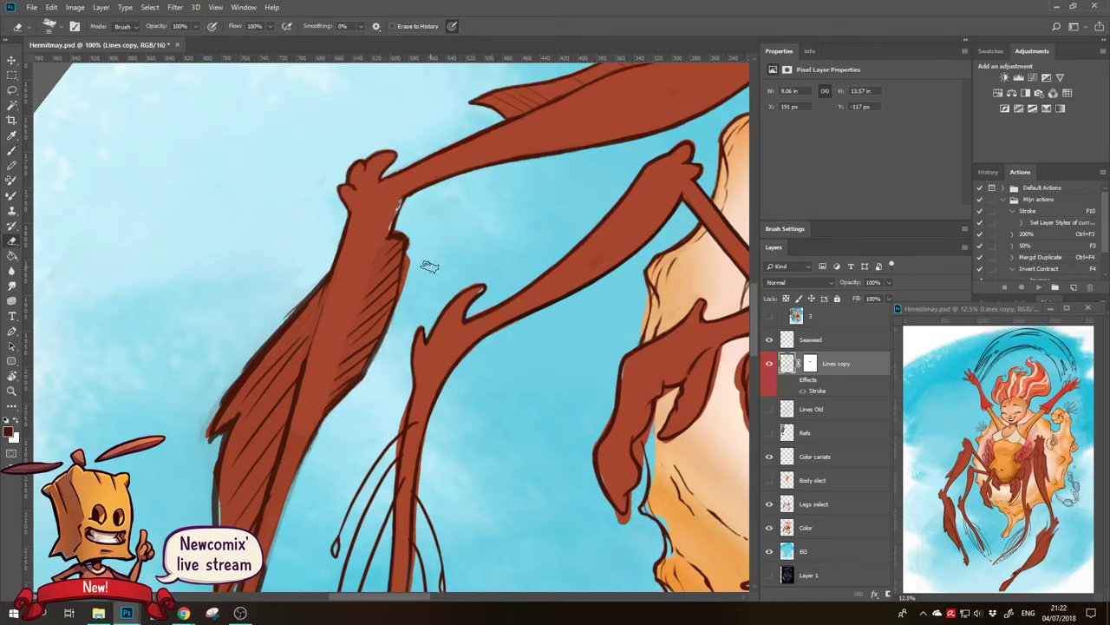
key(b)
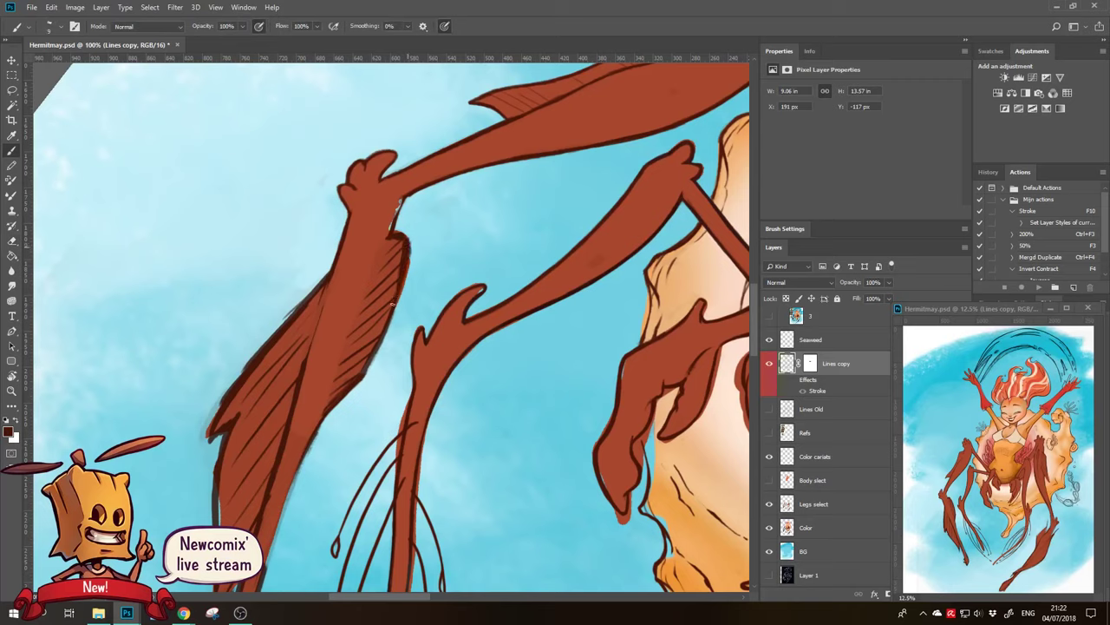
Add diagonal hatching and darken the leg's right edge, then erase some hatching and the dark notch
drag(411, 244, 373, 359)
drag(402, 289, 366, 371)
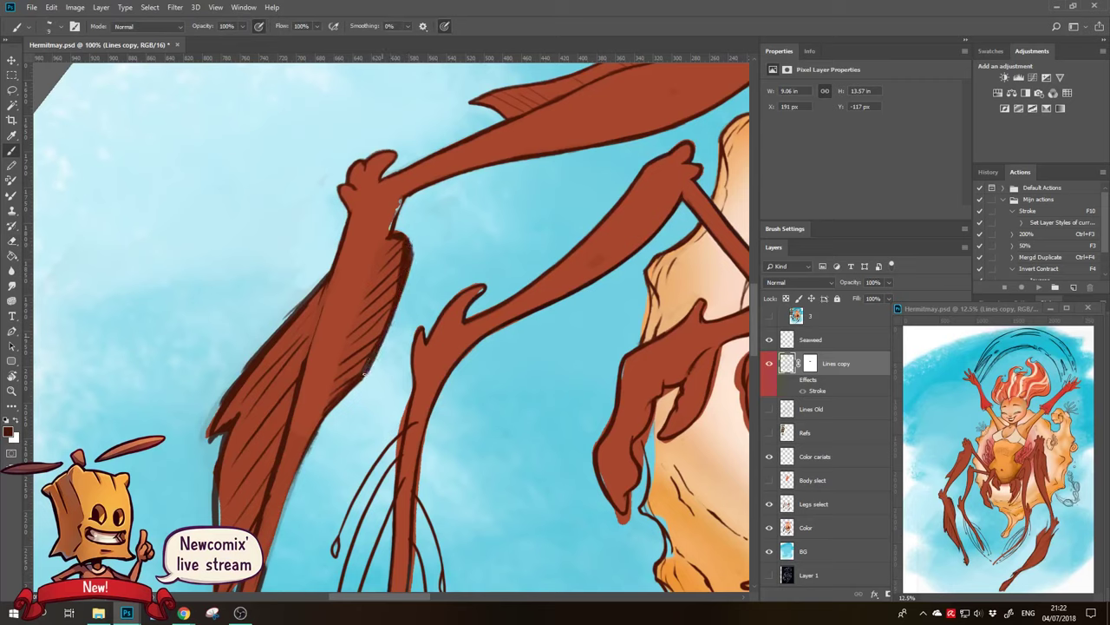
drag(412, 246, 412, 244)
drag(402, 295, 376, 347)
key(e)
drag(399, 247, 355, 351)
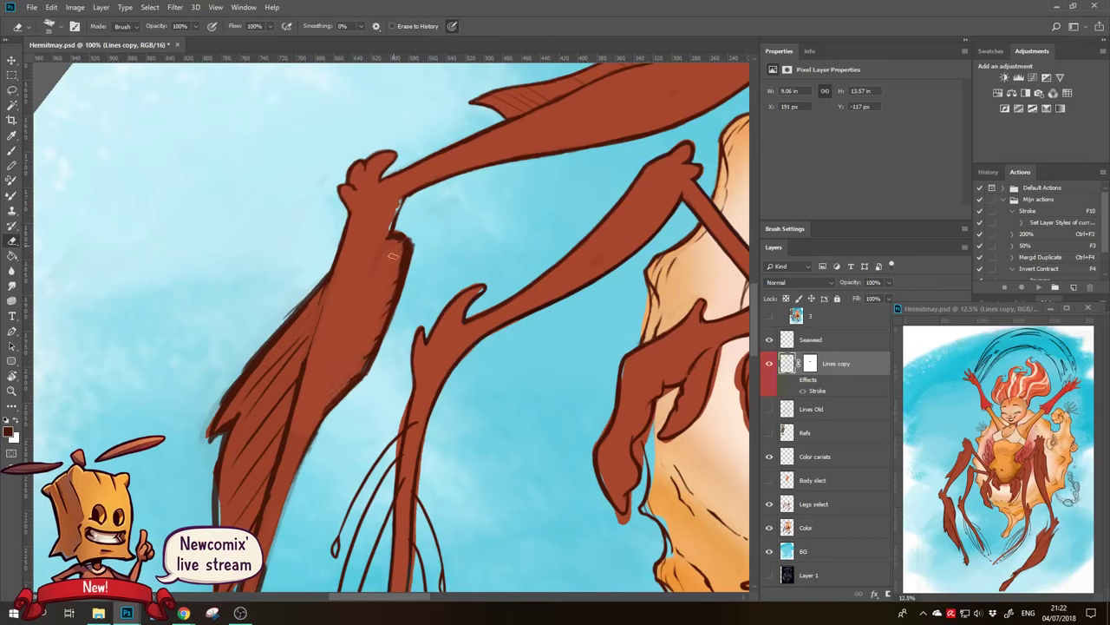
mouse_move(392, 237)
mouse_down()
mouse_move(381, 304)
mouse_move(349, 382)
mouse_up()
Close the gap in the leg's dark outline, thin it, and repaint the notch corner
key(b)
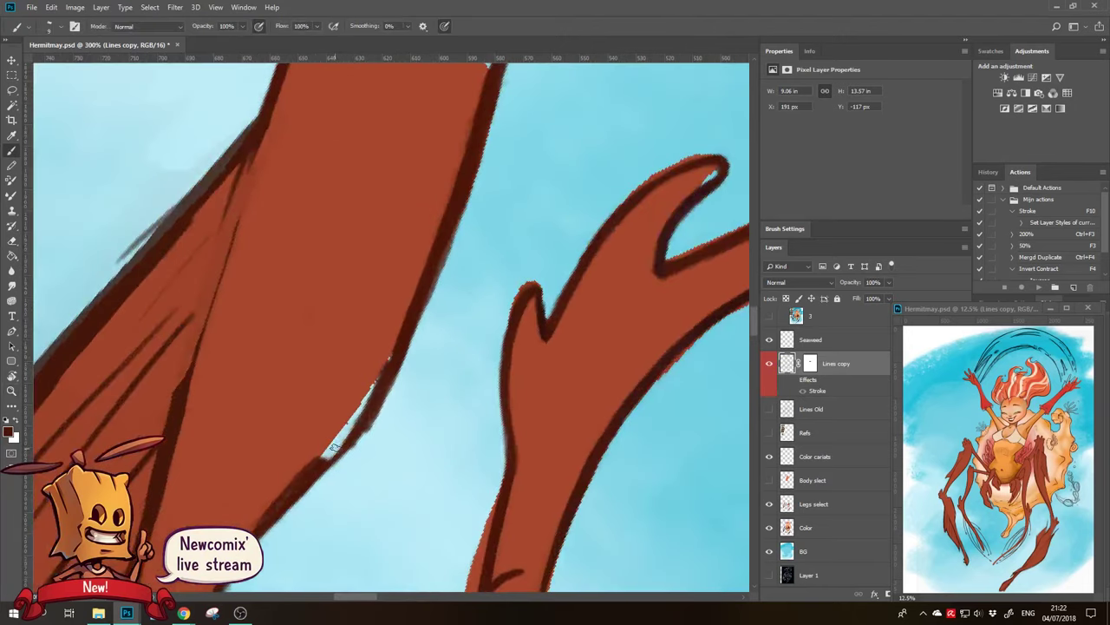
key(b)
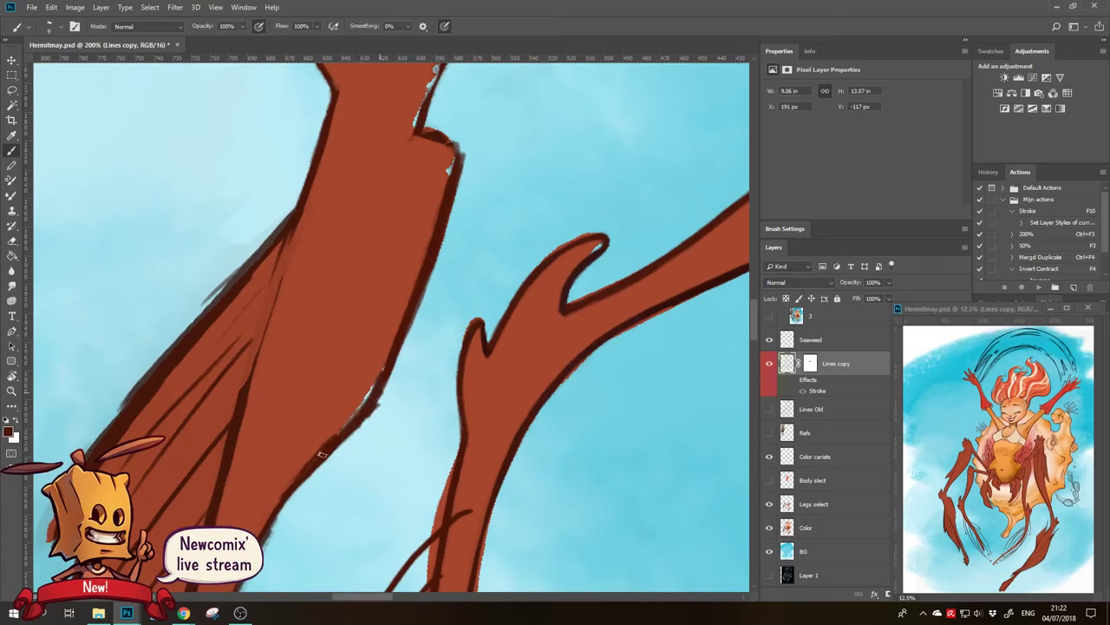
drag(345, 430, 382, 379)
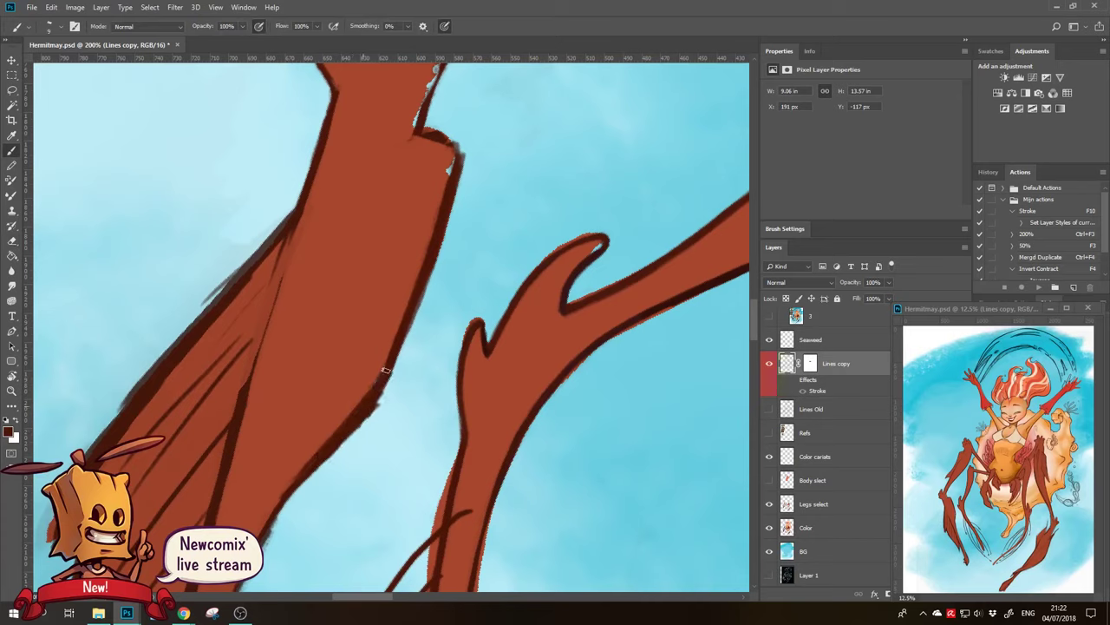
key(e)
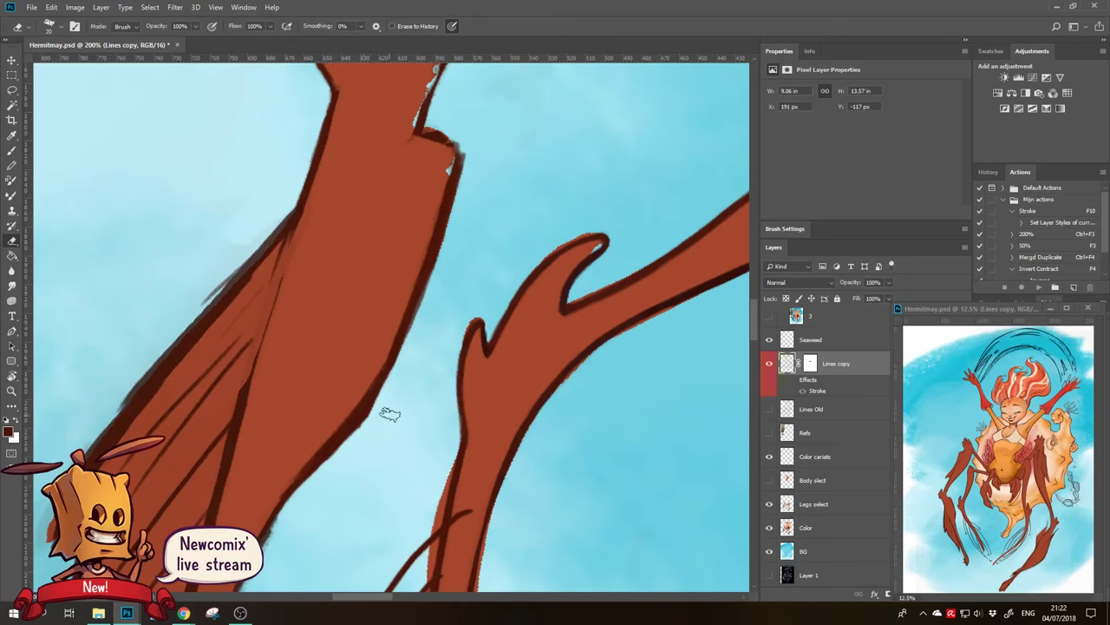
mouse_move(390, 413)
mouse_down()
mouse_move(371, 419)
mouse_move(292, 503)
mouse_move(335, 459)
mouse_move(261, 582)
mouse_up()
key(b)
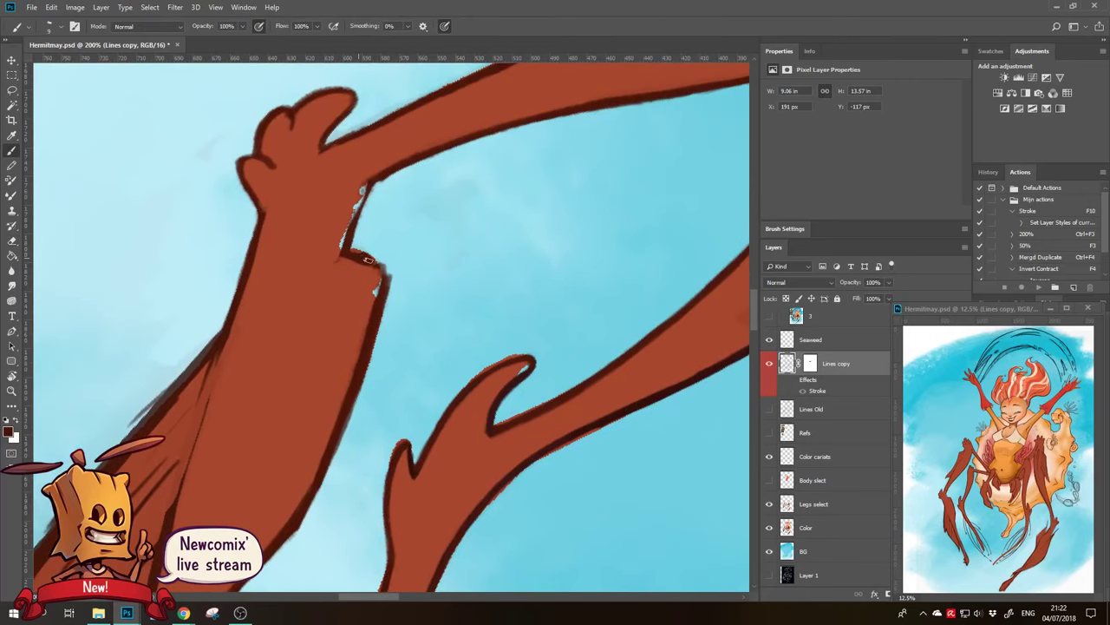
drag(378, 259, 381, 292)
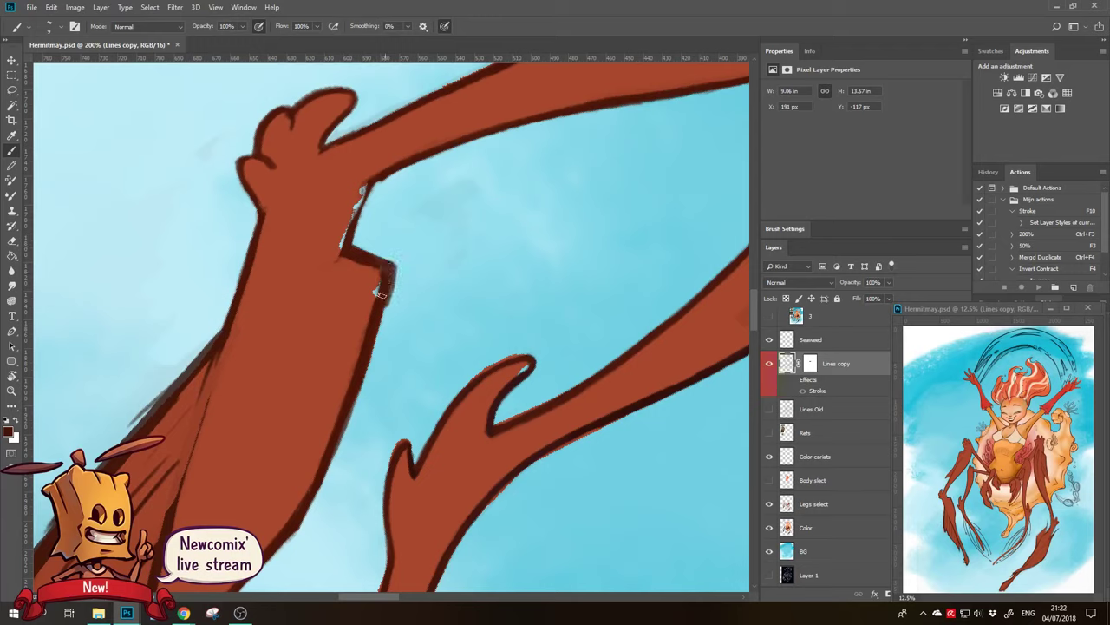
Fill and darken the leg's right outline, then zoom out over the legs area
key(e)
key(b)
mouse_move(363, 192)
mouse_down()
mouse_move(340, 250)
mouse_move(365, 189)
mouse_up()
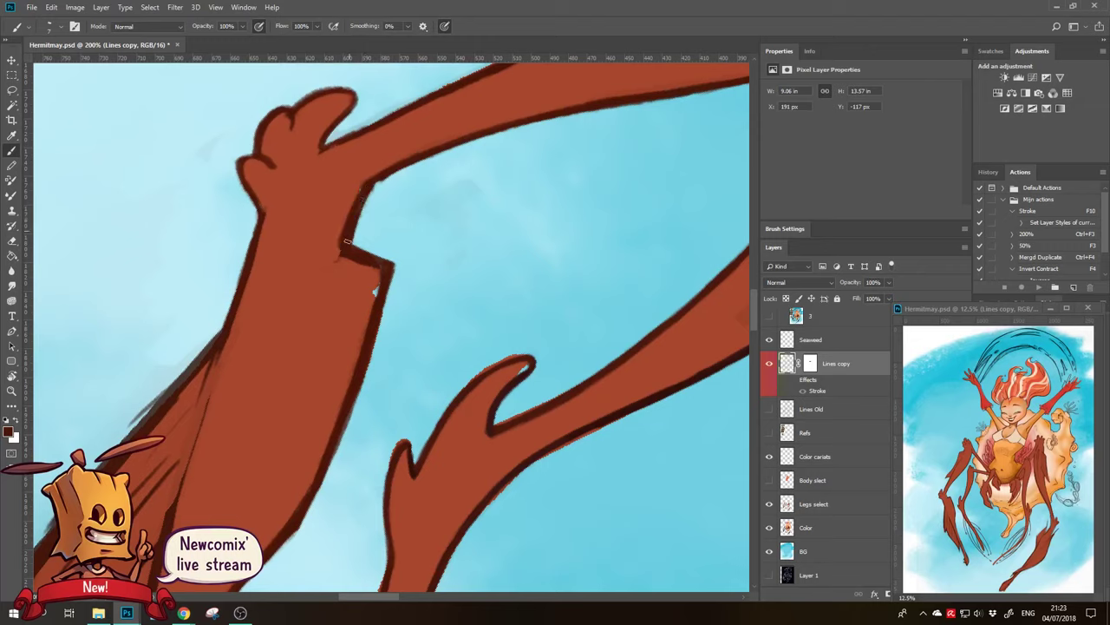
drag(341, 252, 356, 206)
key(e)
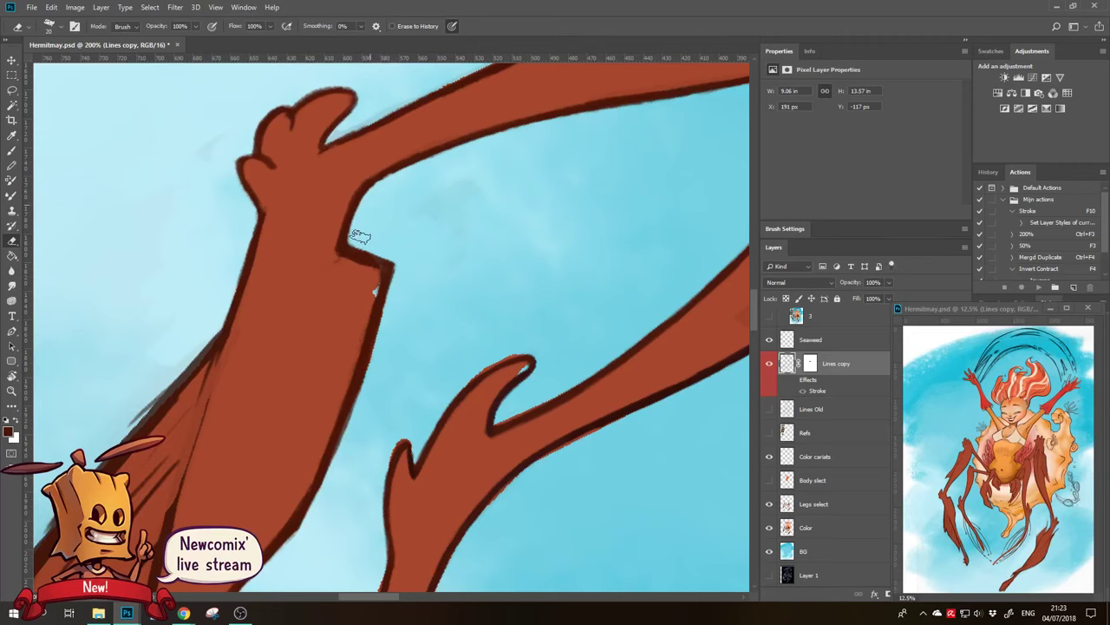
key(F3)
drag(373, 347, 346, 420)
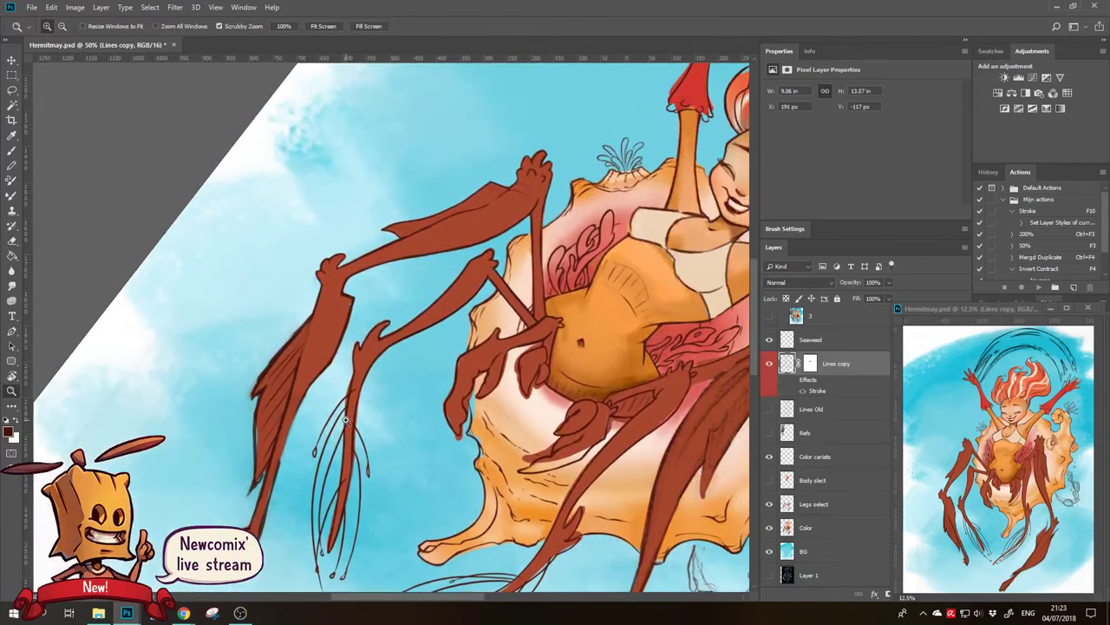
Zoom to 200% on the lower crab legs and erase the feathered leg's rough right edge
click(314, 449)
key(e)
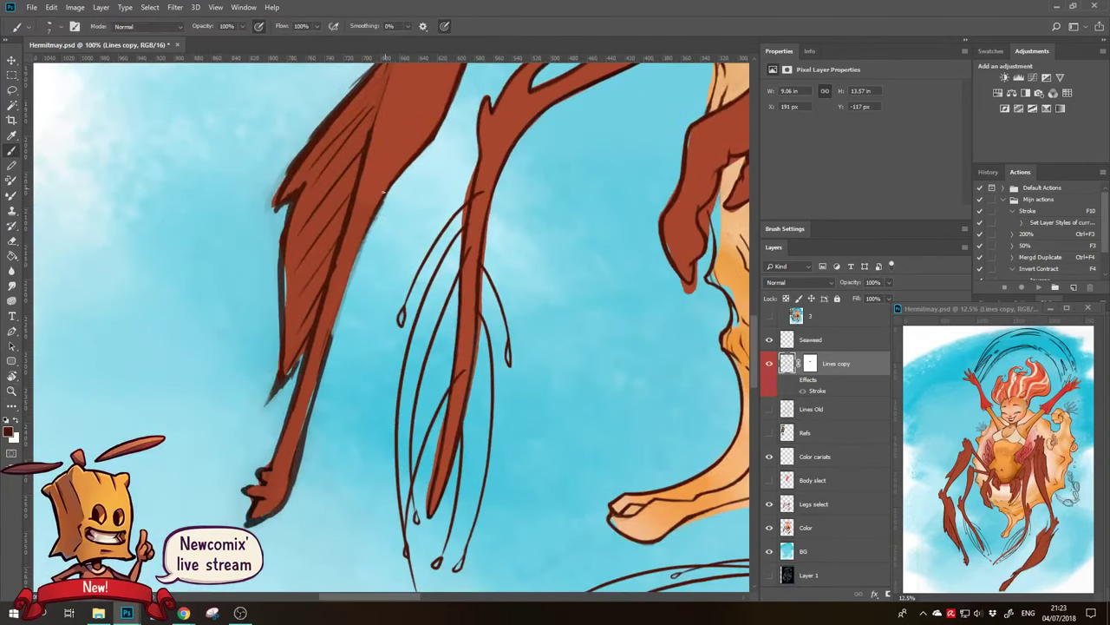
mouse_move(372, 172)
mouse_down()
mouse_move(360, 222)
mouse_move(397, 190)
mouse_up()
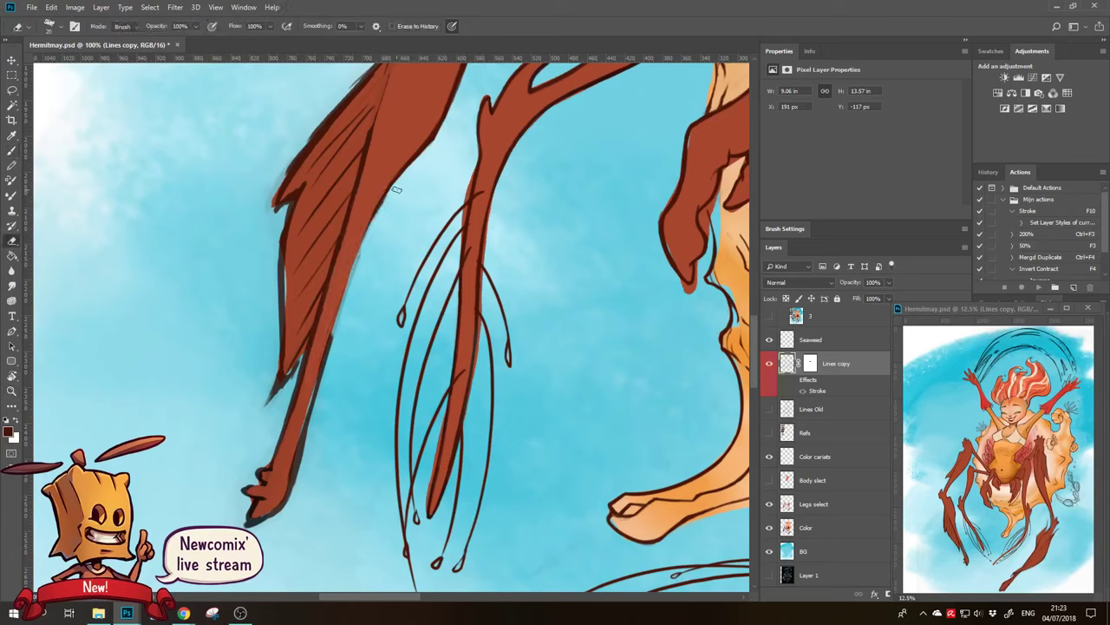
key(b)
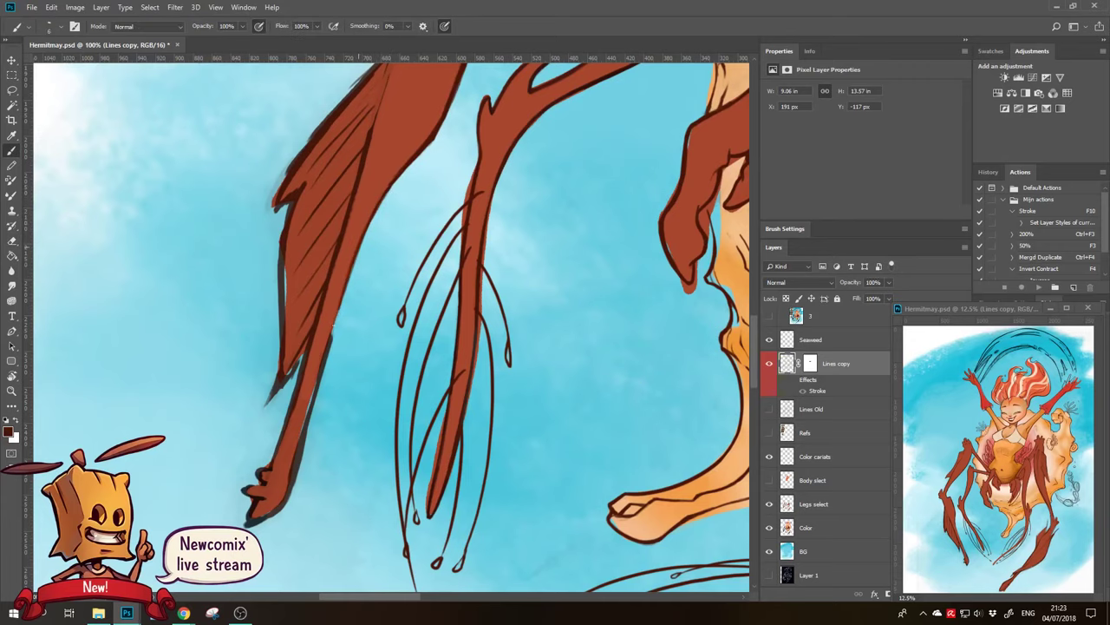
key(z)
click(345, 291)
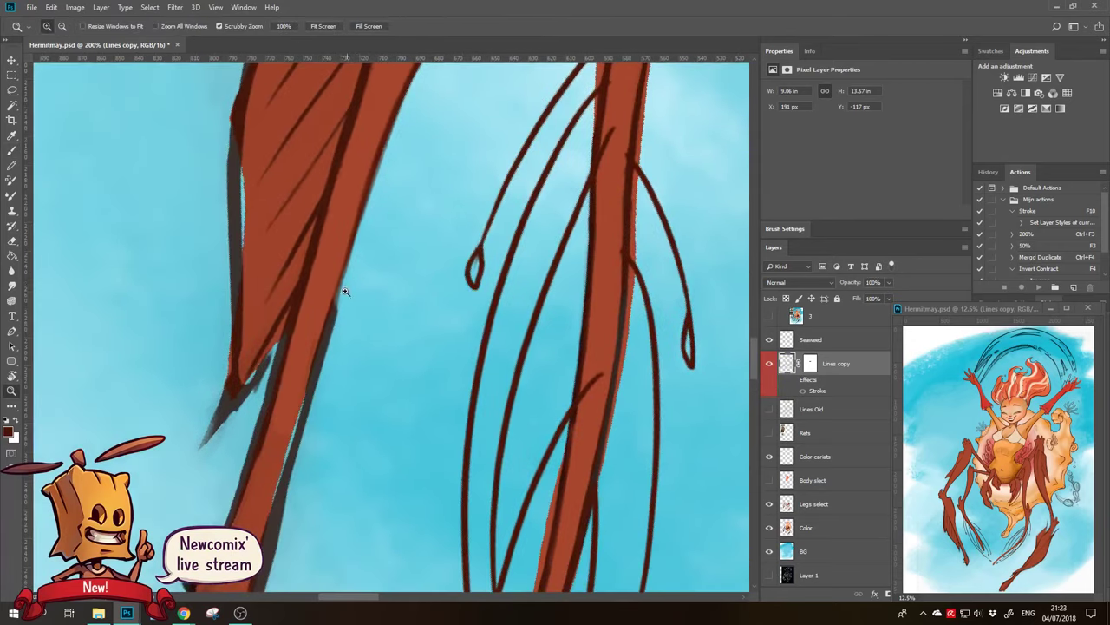
key(b)
key(e)
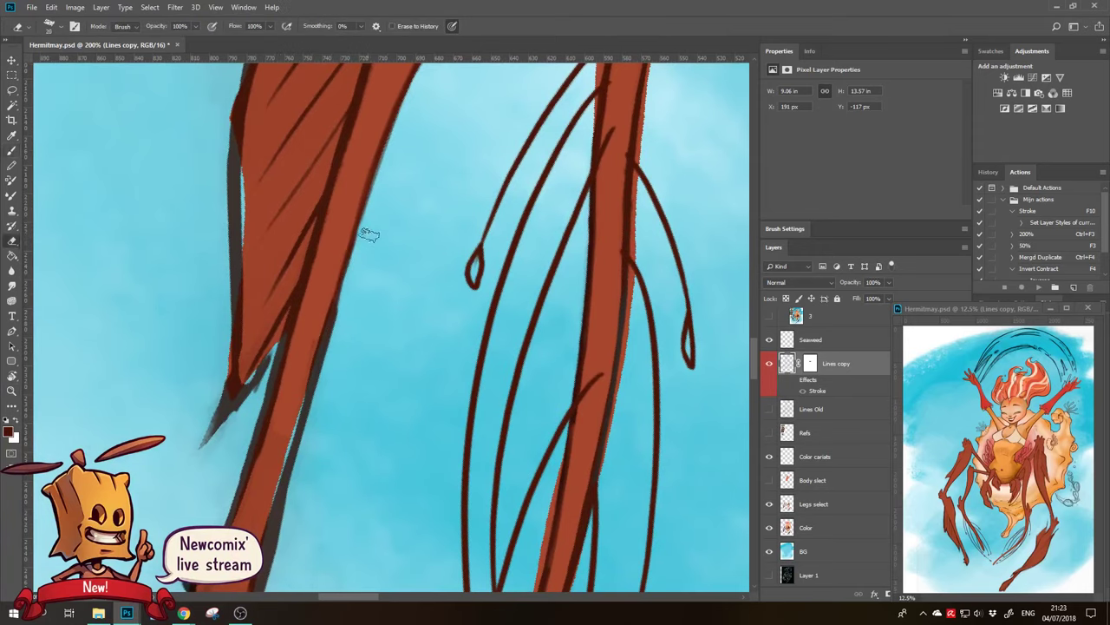
drag(367, 231, 304, 446)
Paint dark shading strokes along the leg's right edge
scroll(318, 304, down, 1)
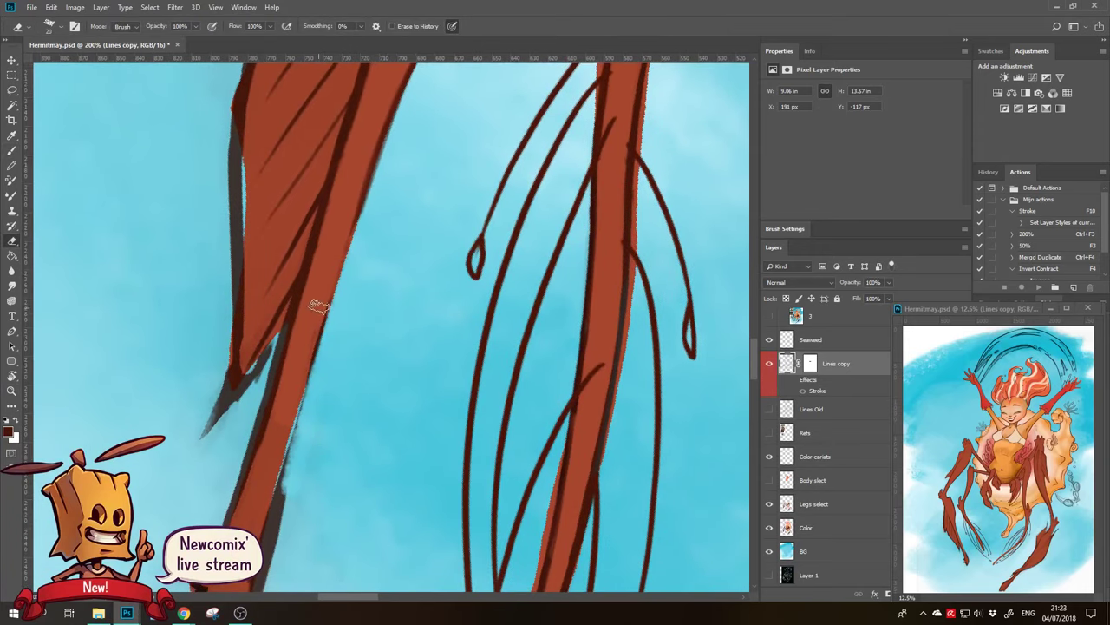
key(b)
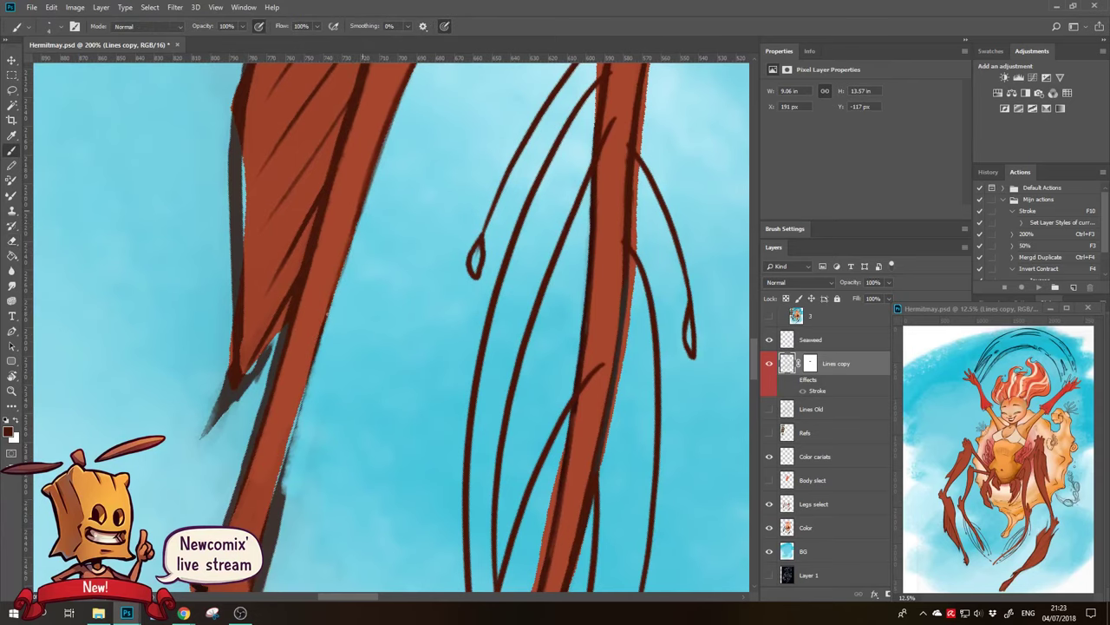
drag(345, 264, 319, 362)
drag(333, 300, 309, 399)
drag(328, 319, 300, 428)
drag(311, 385, 295, 443)
mouse_move(325, 404)
mouse_down()
mouse_move(353, 319)
mouse_move(312, 377)
mouse_up()
key(ctrl+r)
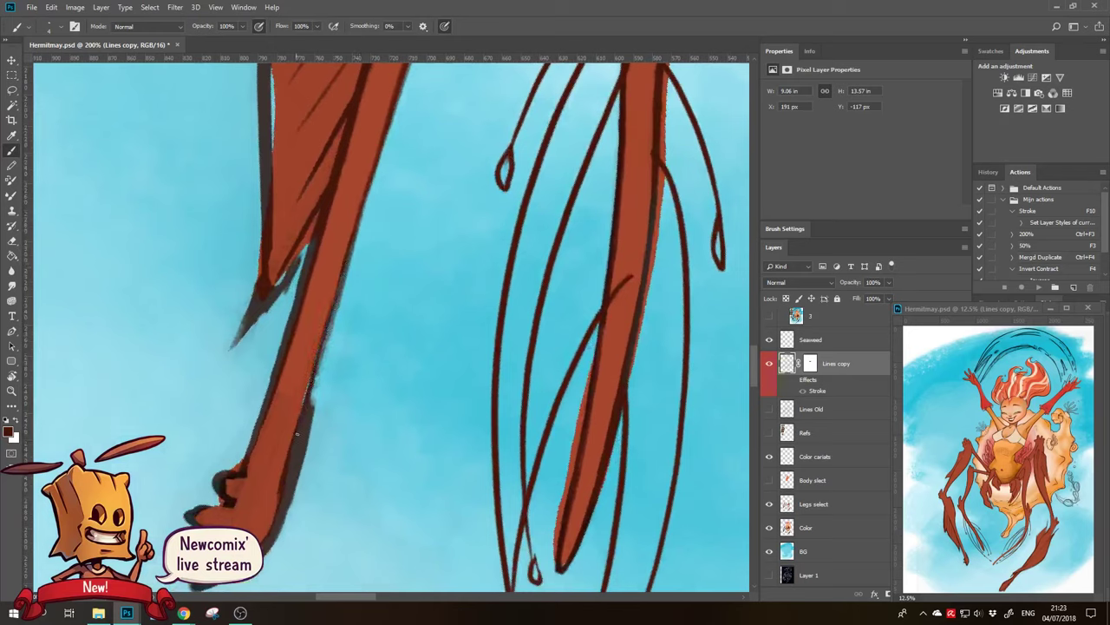
Lighten the dark edge lines on the leg and clean up the toe outline
key(e)
mouse_move(322, 464)
mouse_down()
mouse_move(308, 408)
mouse_move(329, 405)
mouse_up()
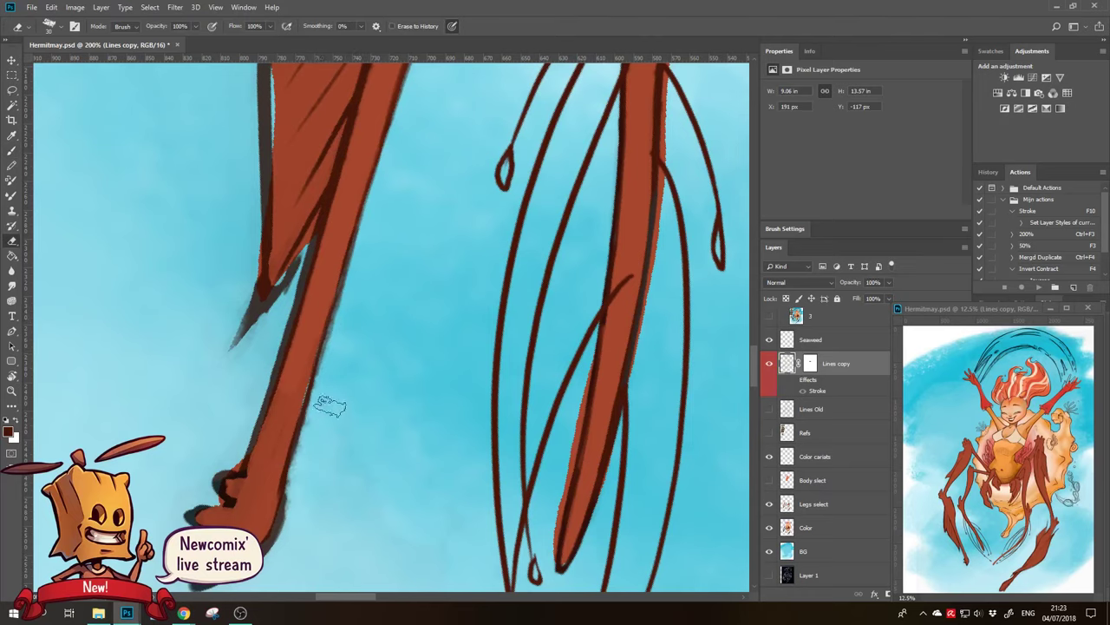
drag(373, 435, 390, 391)
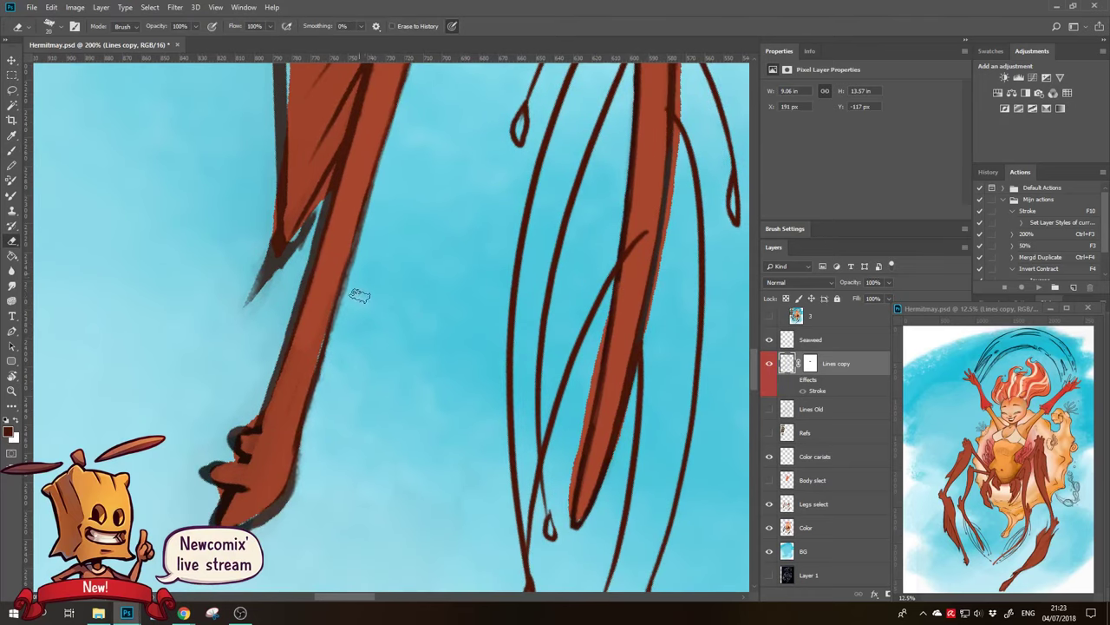
mouse_move(301, 438)
mouse_down()
mouse_move(291, 507)
mouse_move(307, 433)
mouse_up()
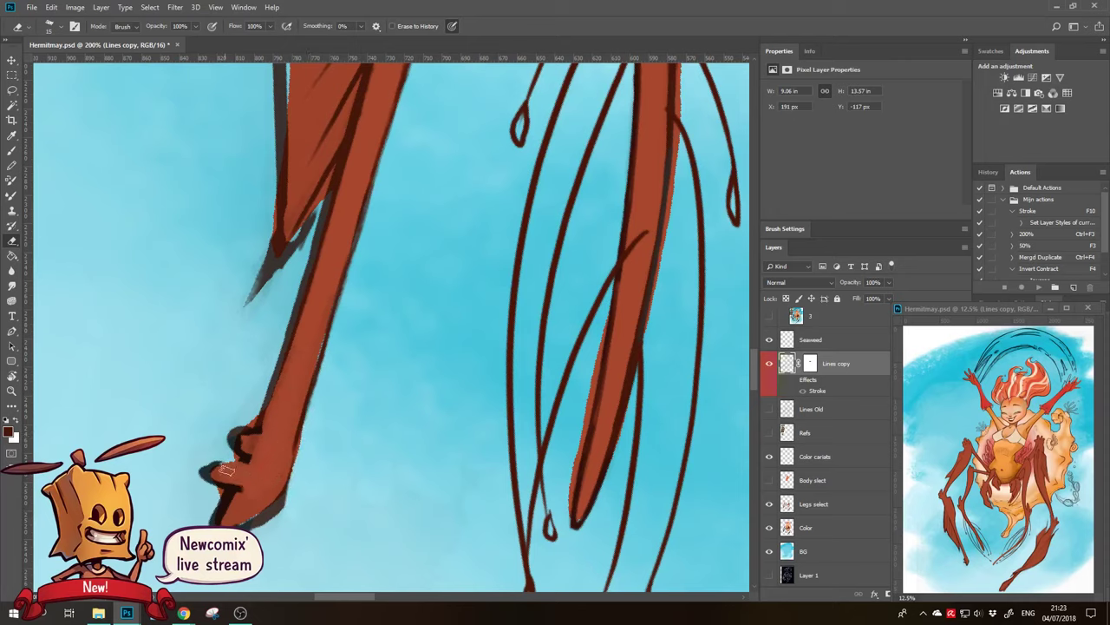
drag(265, 449, 243, 438)
Paint darker outline strokes along the red leg's edge
key(b)
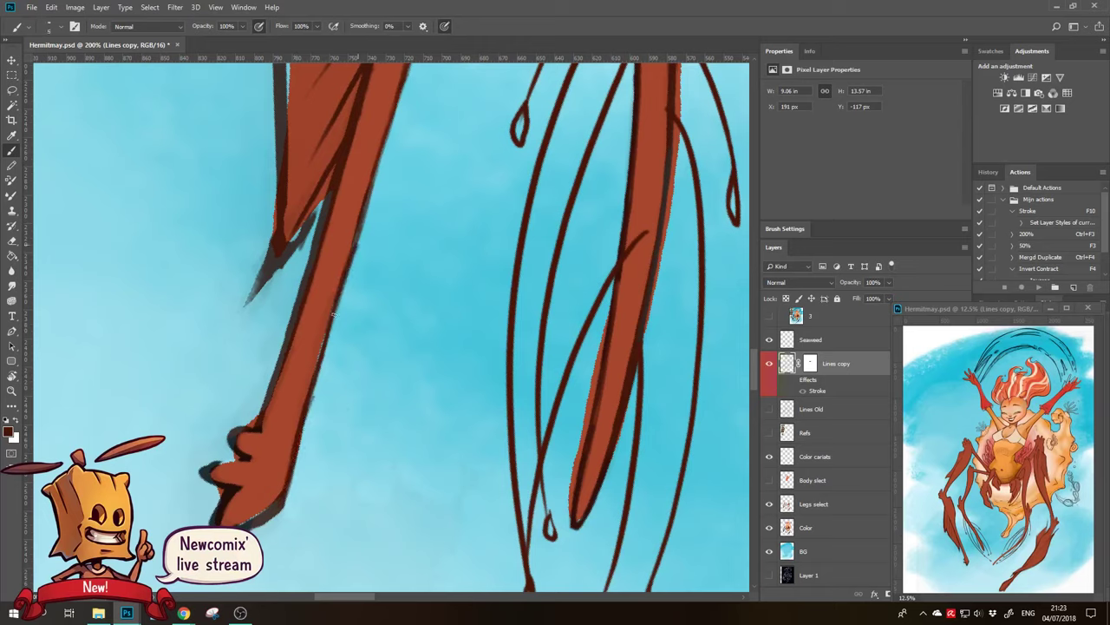
mouse_move(333, 313)
mouse_down()
mouse_move(303, 421)
mouse_move(332, 350)
mouse_move(312, 425)
mouse_up()
key(e)
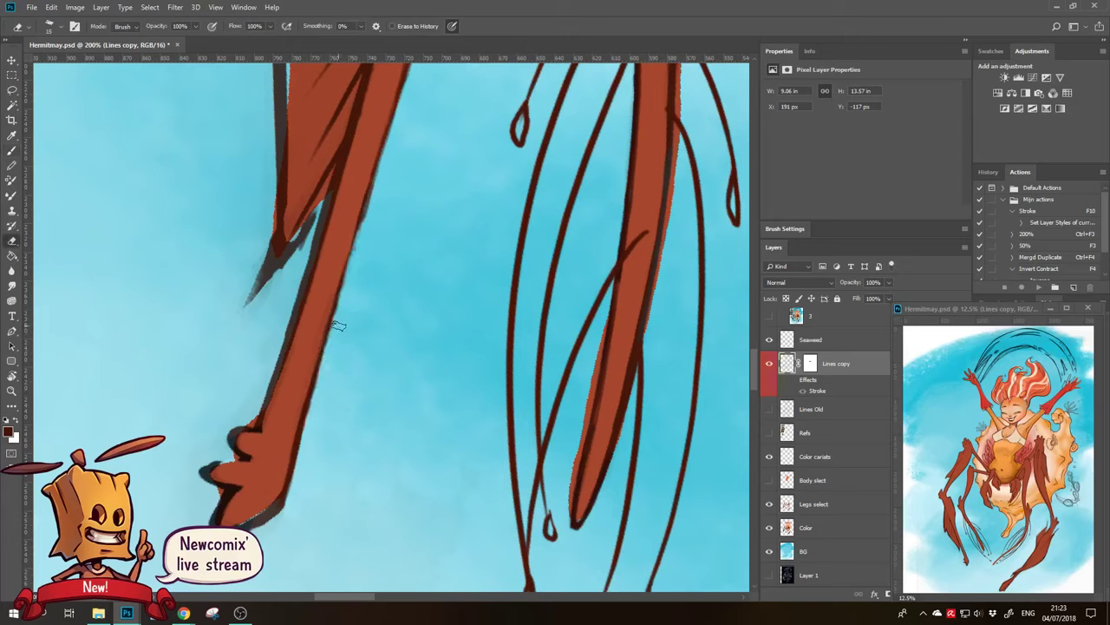
key(b)
mouse_move(360, 279)
mouse_down()
mouse_move(348, 260)
mouse_move(319, 360)
mouse_up()
Erase parts of the outline under the foot, using a colour selection near the foot
scroll(347, 277, down, 2)
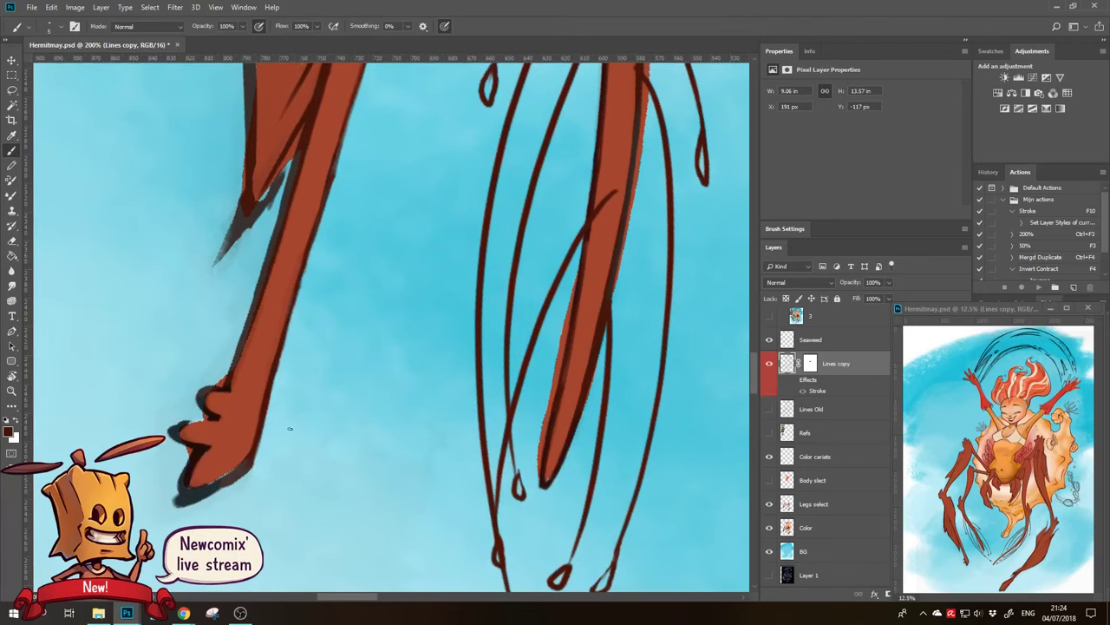
key(e)
mouse_move(268, 454)
mouse_down()
mouse_move(215, 497)
mouse_move(255, 450)
mouse_up()
key(b)
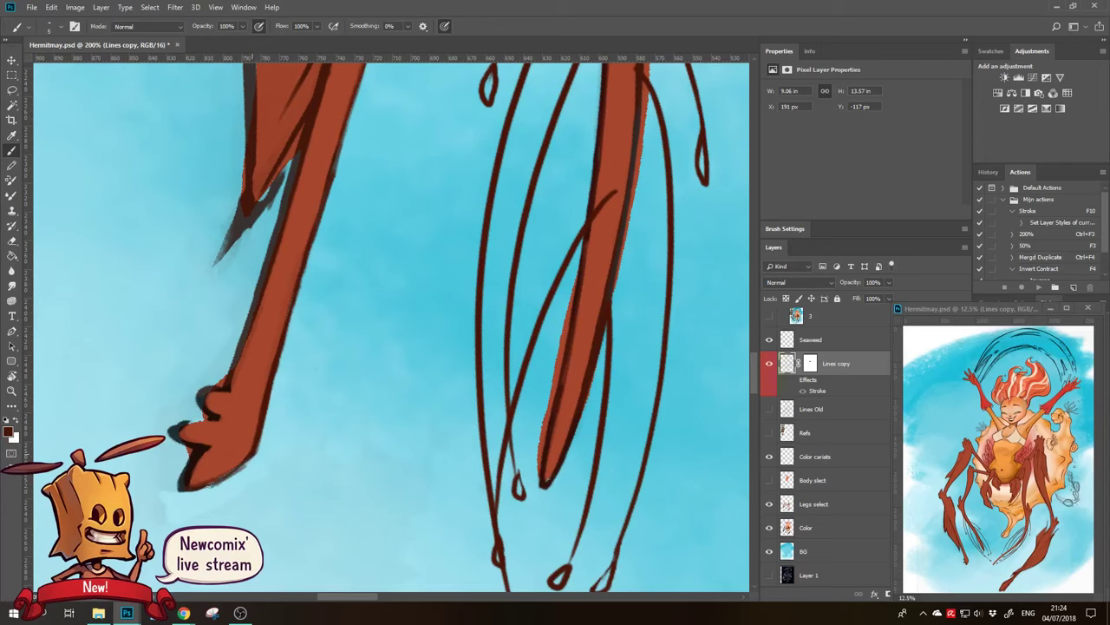
key(w)
click(247, 471)
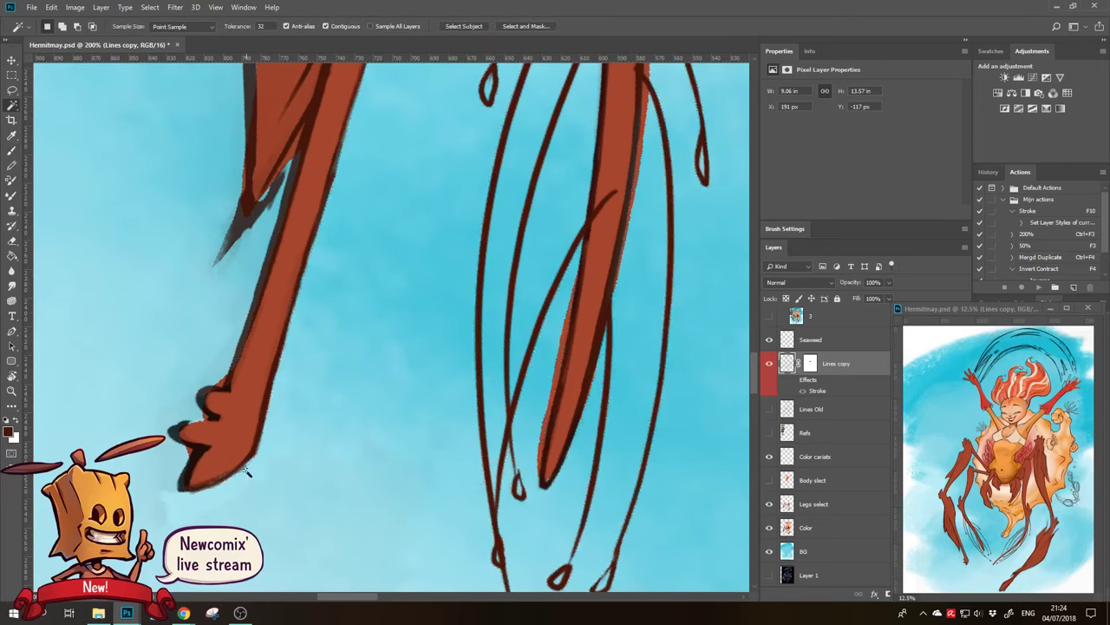
key(e)
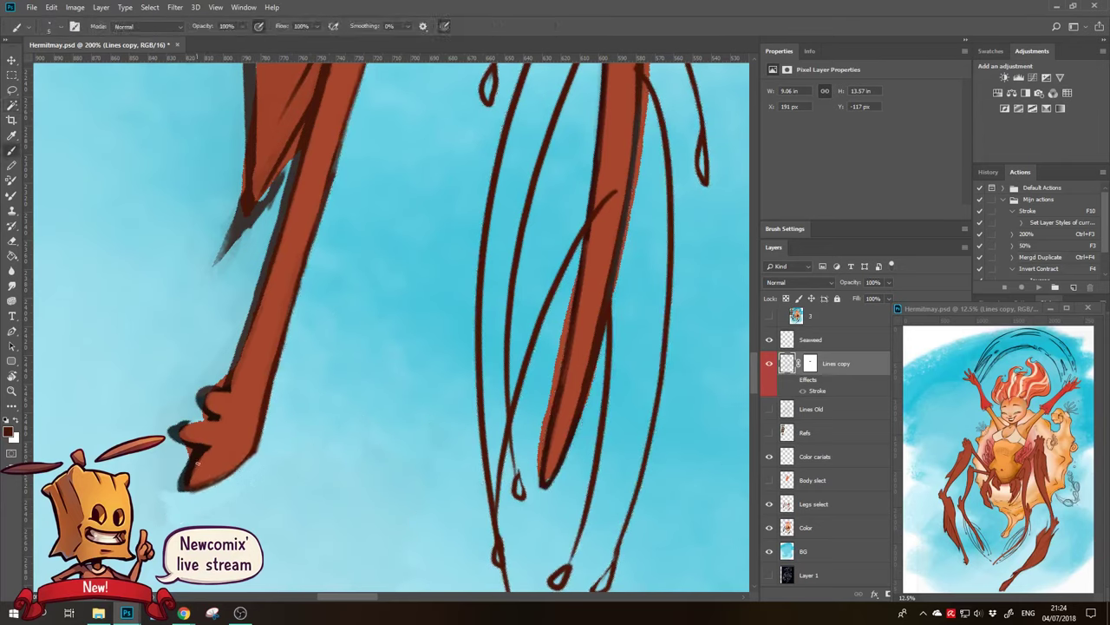
mouse_move(185, 495)
mouse_down()
mouse_move(178, 452)
mouse_move(213, 444)
mouse_up()
Draw a dark outline at the claw tip and touch up the claw edge
key(b)
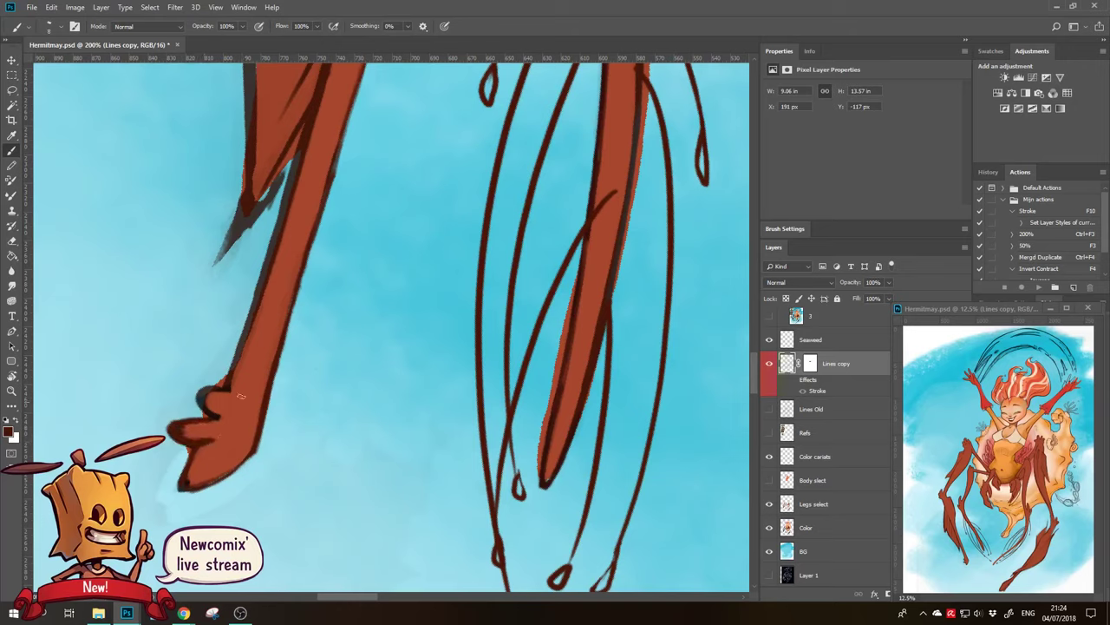
drag(201, 390, 220, 412)
key(e)
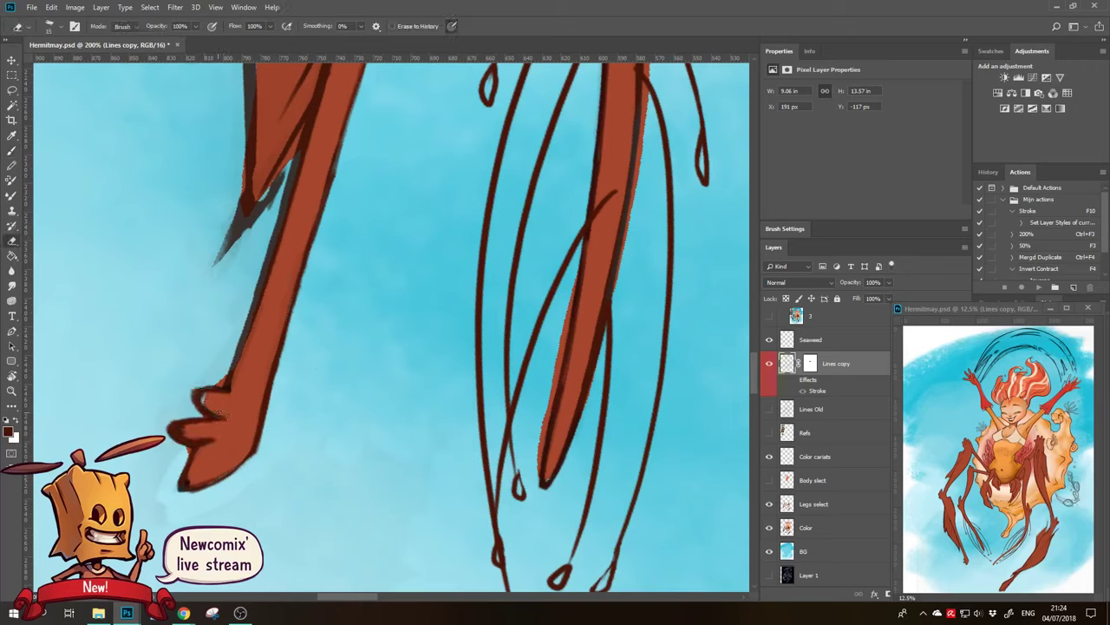
key(b)
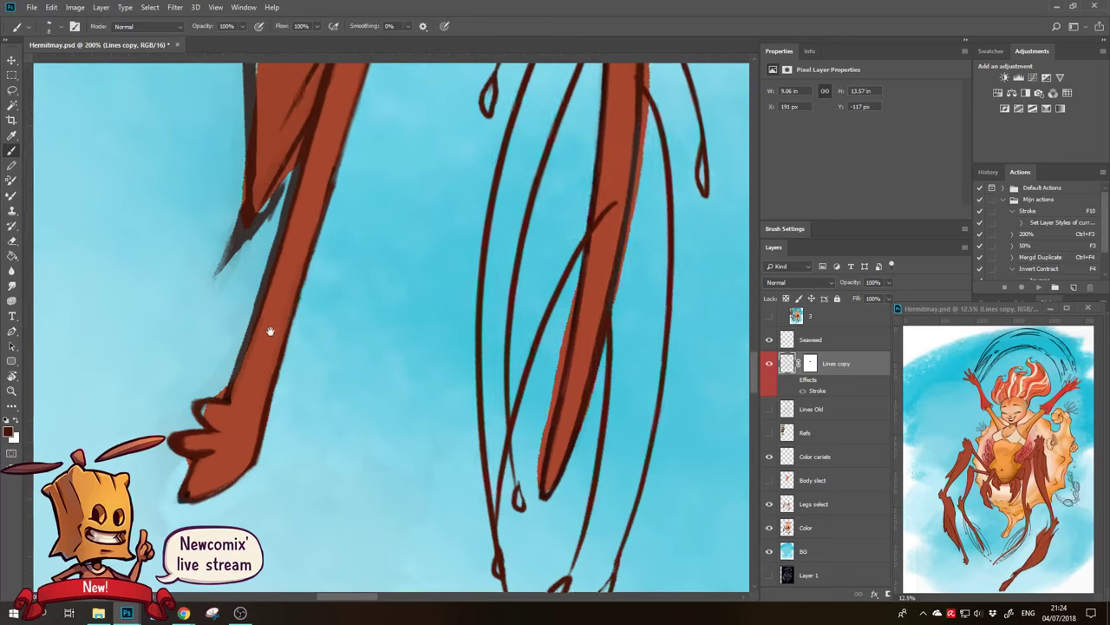
drag(231, 379, 241, 393)
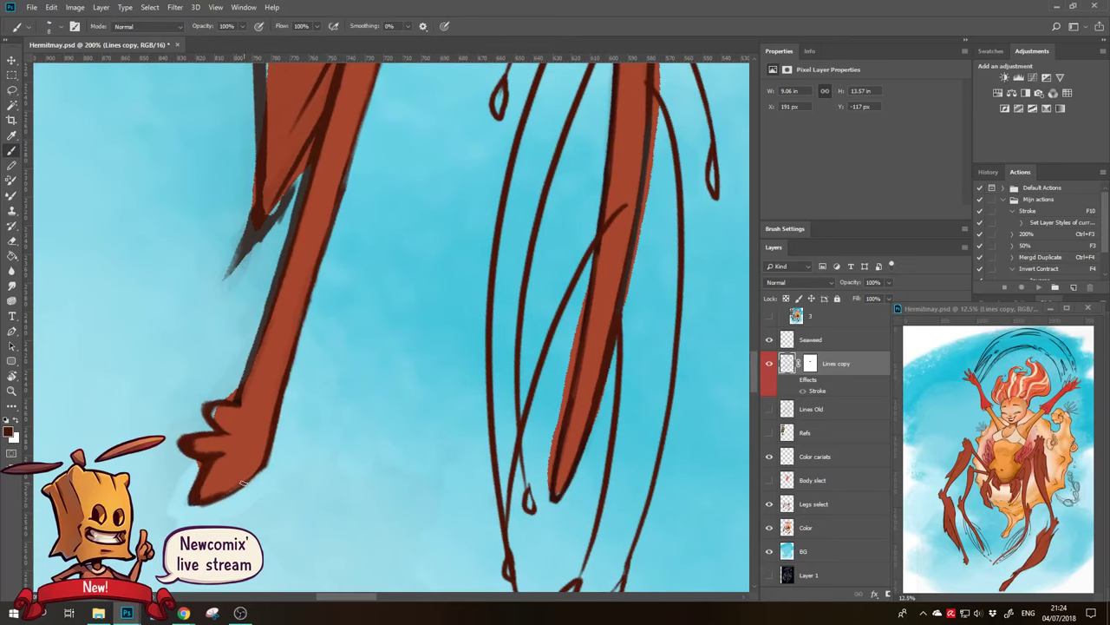
drag(242, 483, 259, 461)
Erase the stray strokes along the claw's left edge
key(e)
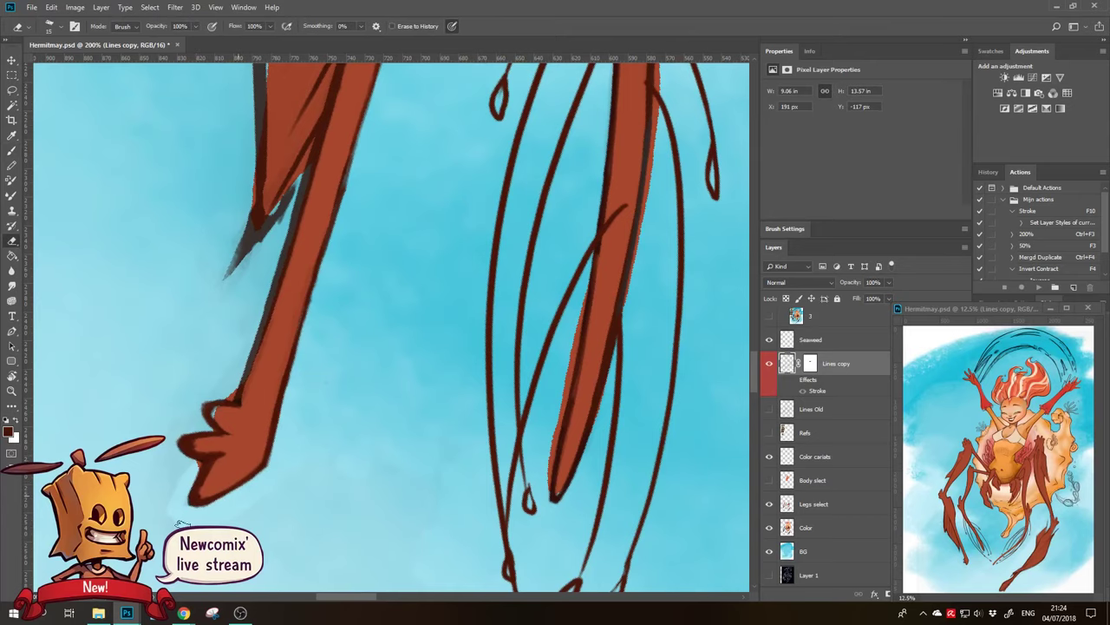
drag(183, 412, 106, 573)
drag(228, 367, 170, 443)
mouse_move(208, 343)
mouse_down()
mouse_move(155, 453)
mouse_move(195, 384)
mouse_move(179, 477)
mouse_move(165, 440)
mouse_up()
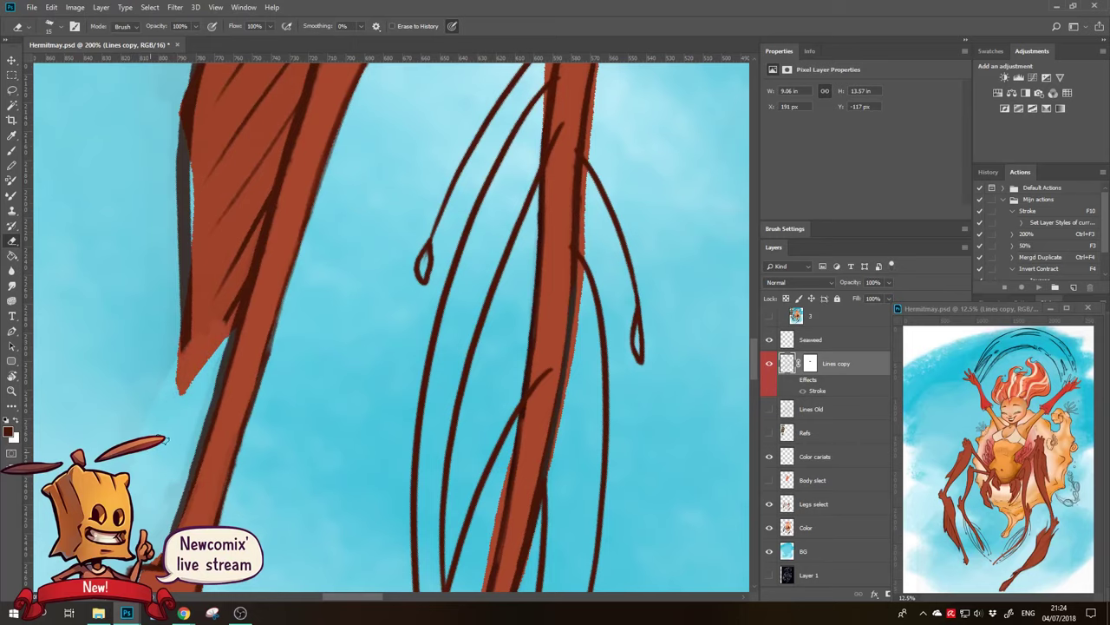
Erase the dark outlines along the brown leg's left and right edges, tilting the view
drag(217, 337, 193, 414)
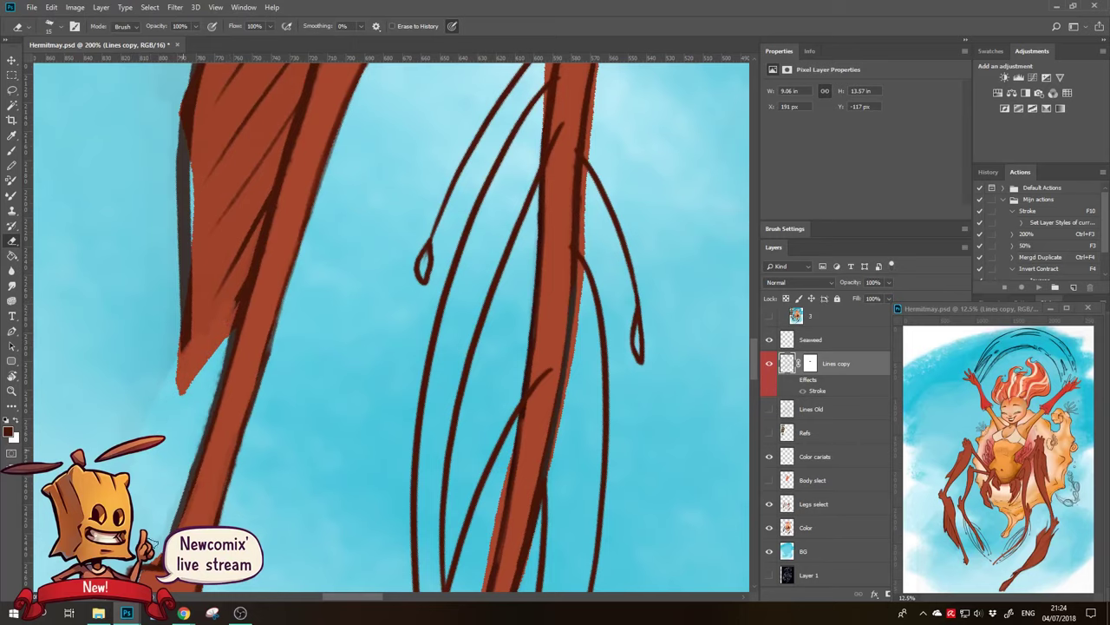
mouse_move(146, 504)
mouse_down()
mouse_move(243, 426)
mouse_move(257, 389)
mouse_up()
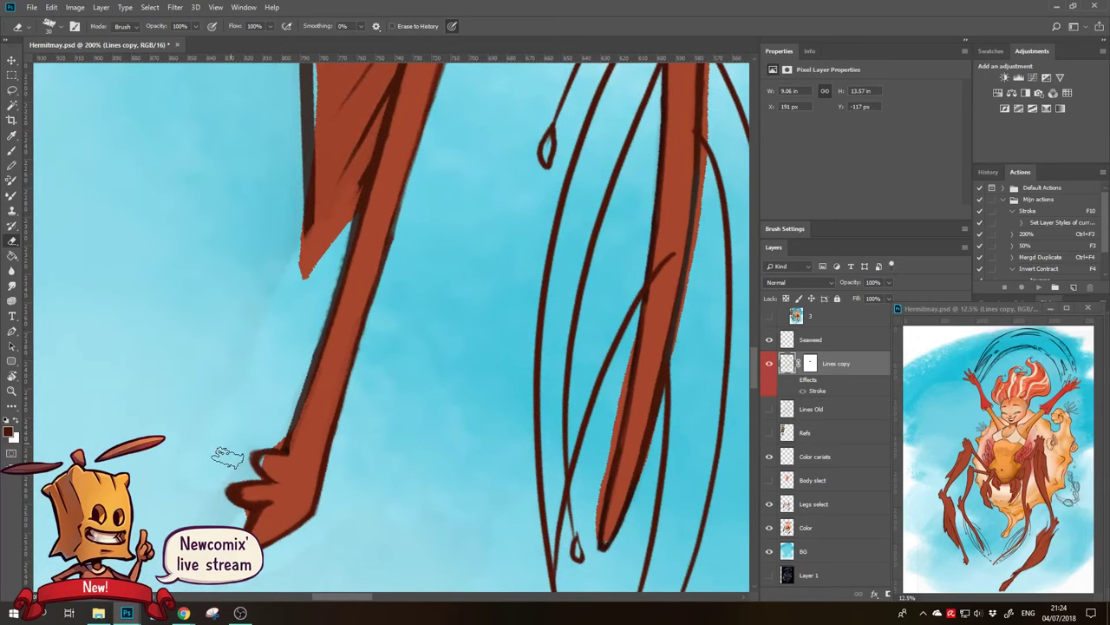
drag(261, 365, 214, 456)
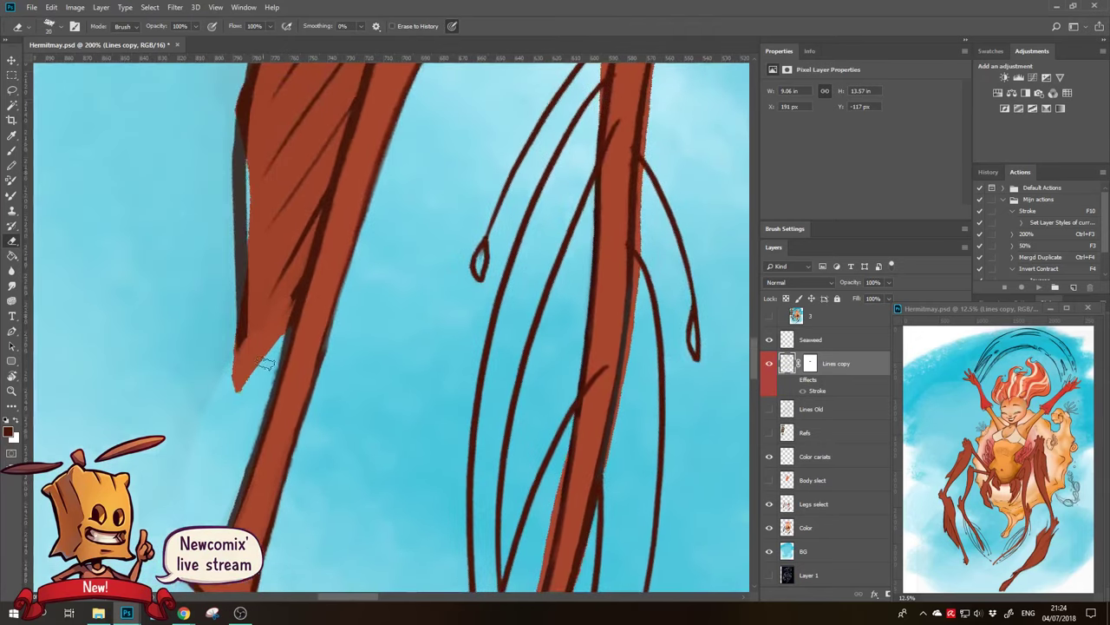
drag(282, 335, 222, 520)
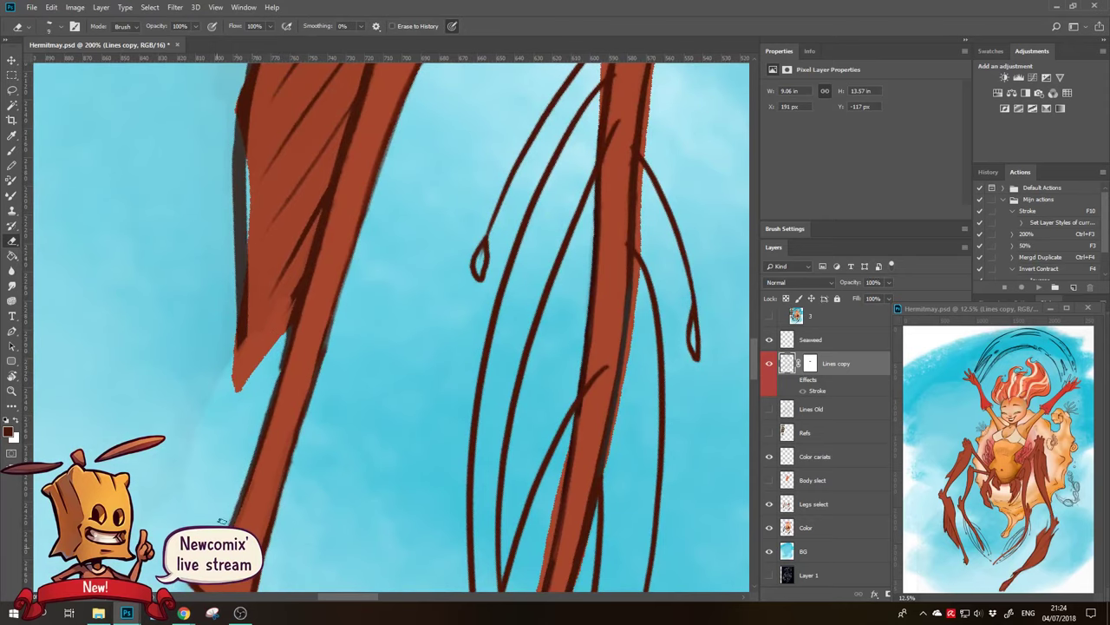
mouse_move(373, 330)
mouse_down()
mouse_move(384, 317)
mouse_move(342, 285)
mouse_up()
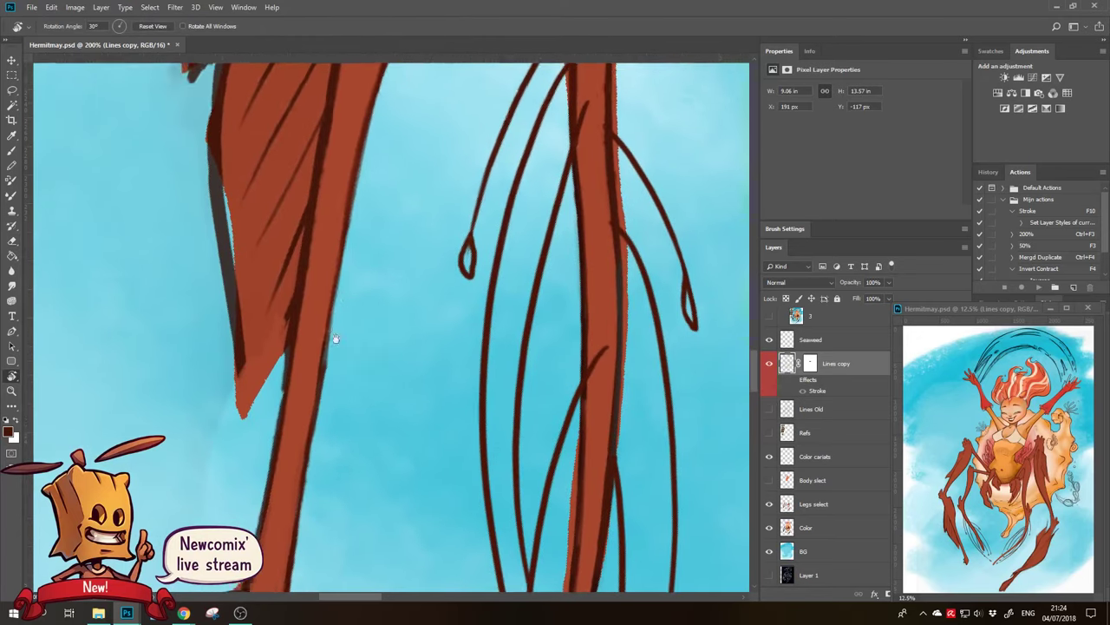
drag(332, 335, 370, 310)
drag(277, 348, 256, 497)
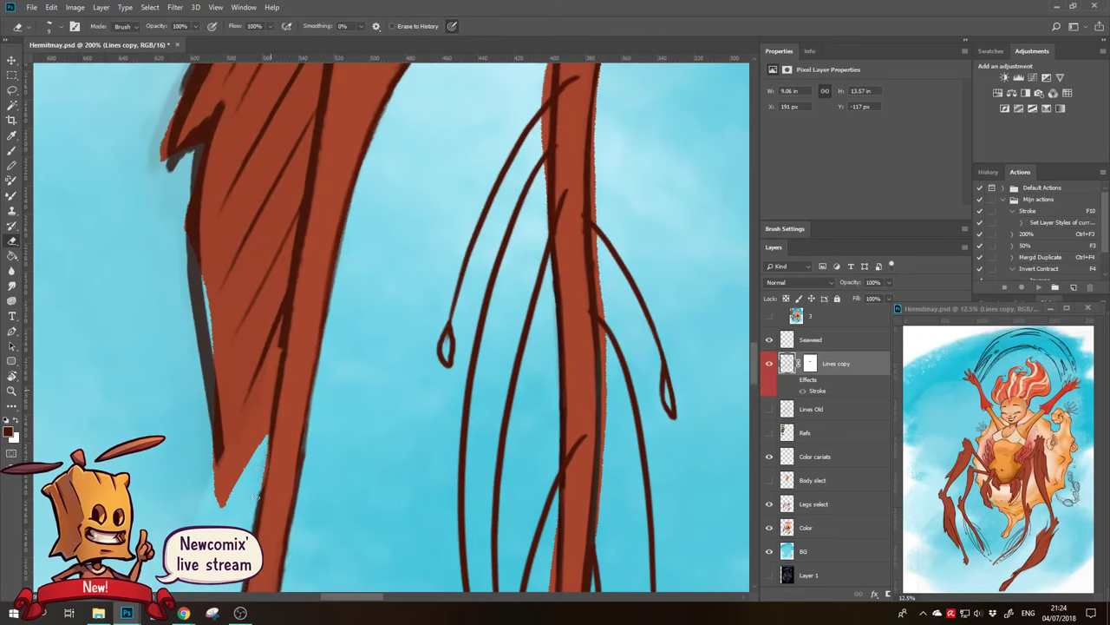
Redraw a dark outline along the leg's right edge with the brush
key(b)
drag(273, 444, 262, 477)
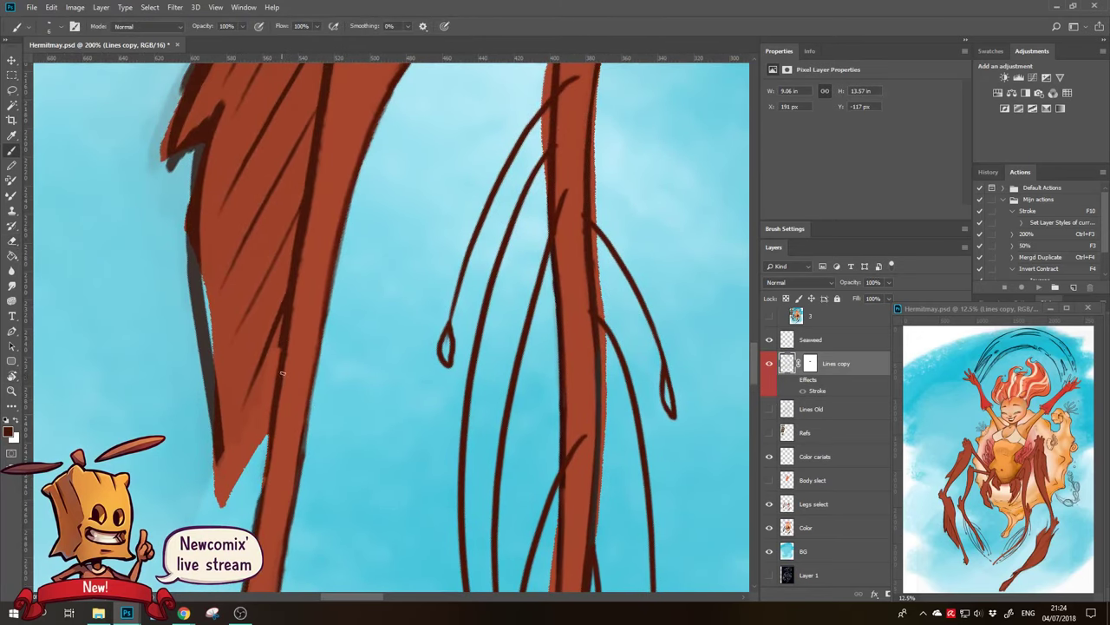
drag(283, 373, 257, 510)
drag(279, 406, 255, 519)
drag(293, 386, 280, 464)
Erase the stray diagonal line and the dark hatching strokes inside the left leg
key(e)
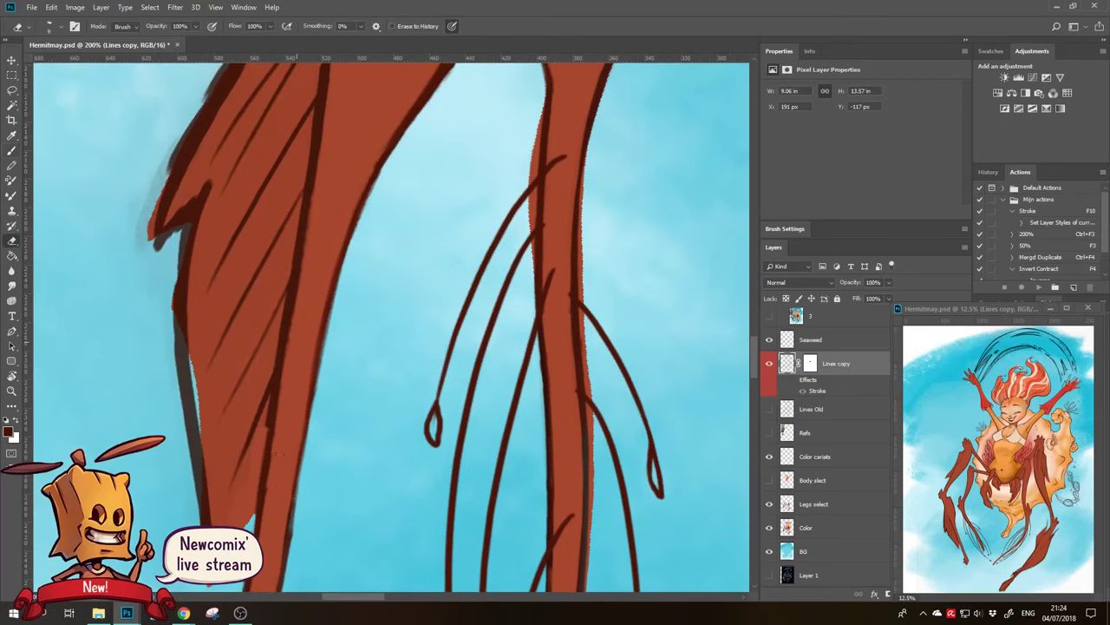
drag(281, 387, 268, 475)
drag(323, 248, 278, 397)
drag(295, 314, 271, 456)
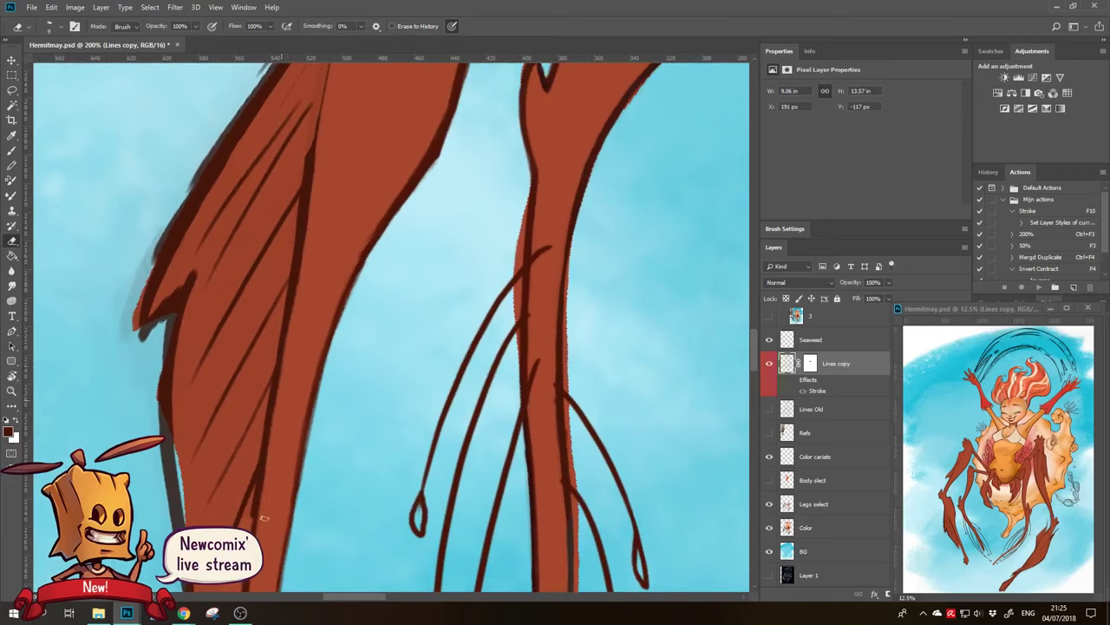
drag(314, 155, 290, 318)
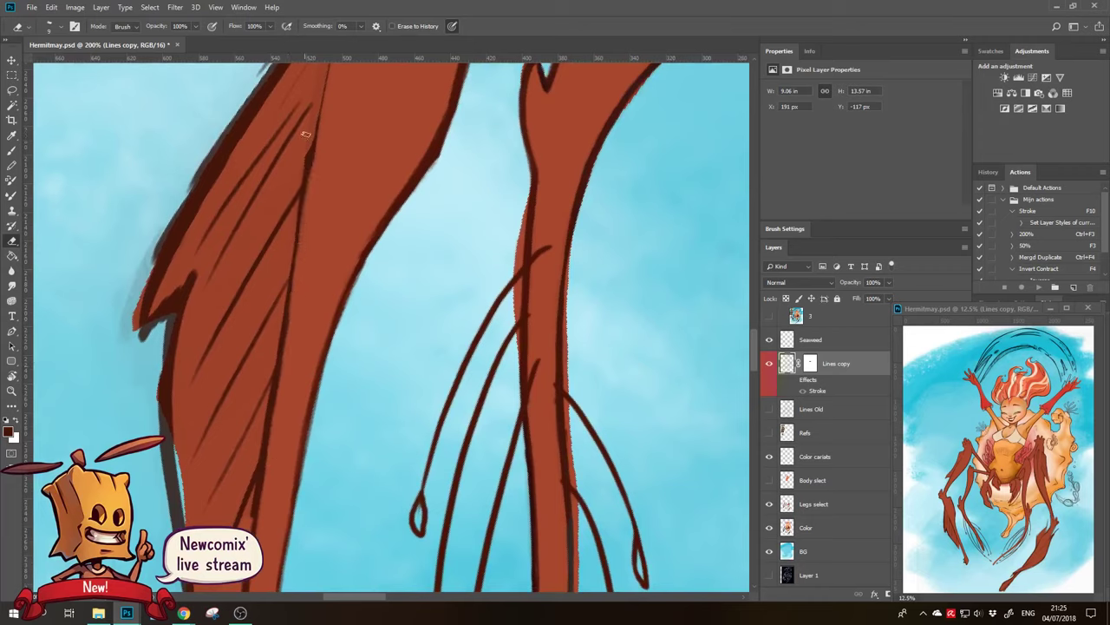
drag(316, 95, 261, 250)
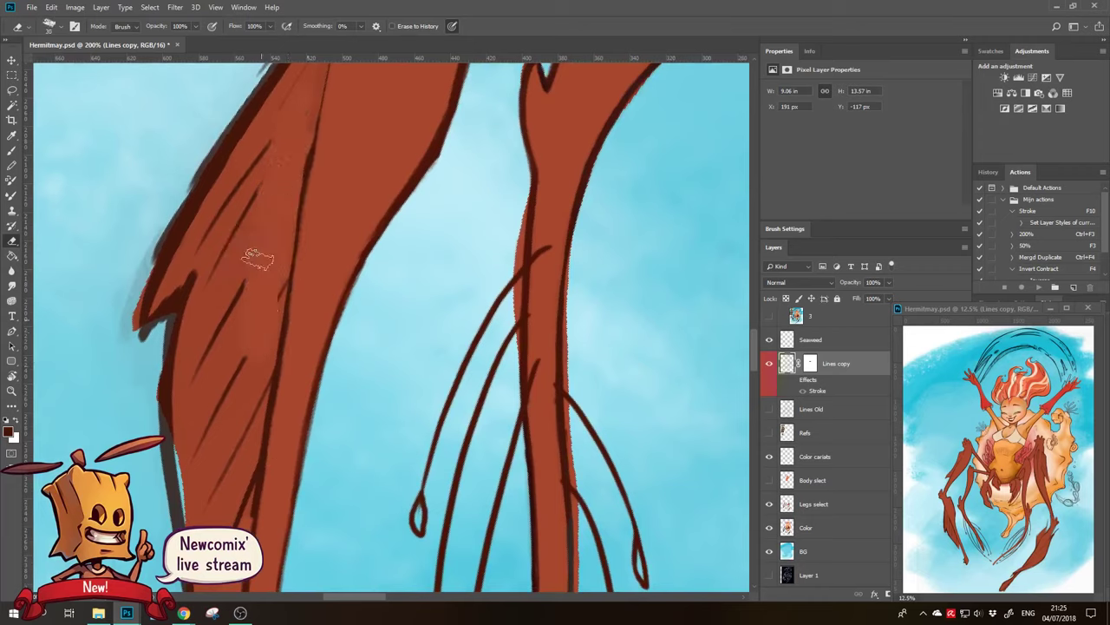
drag(250, 178, 208, 460)
drag(213, 265, 198, 396)
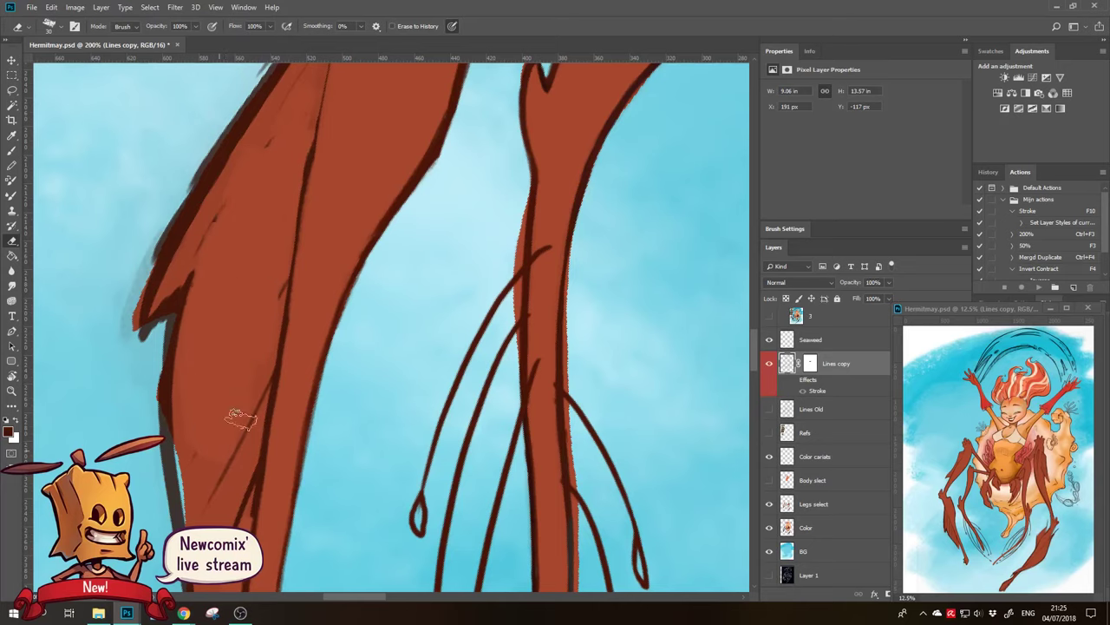
scroll(240, 372, up, 3)
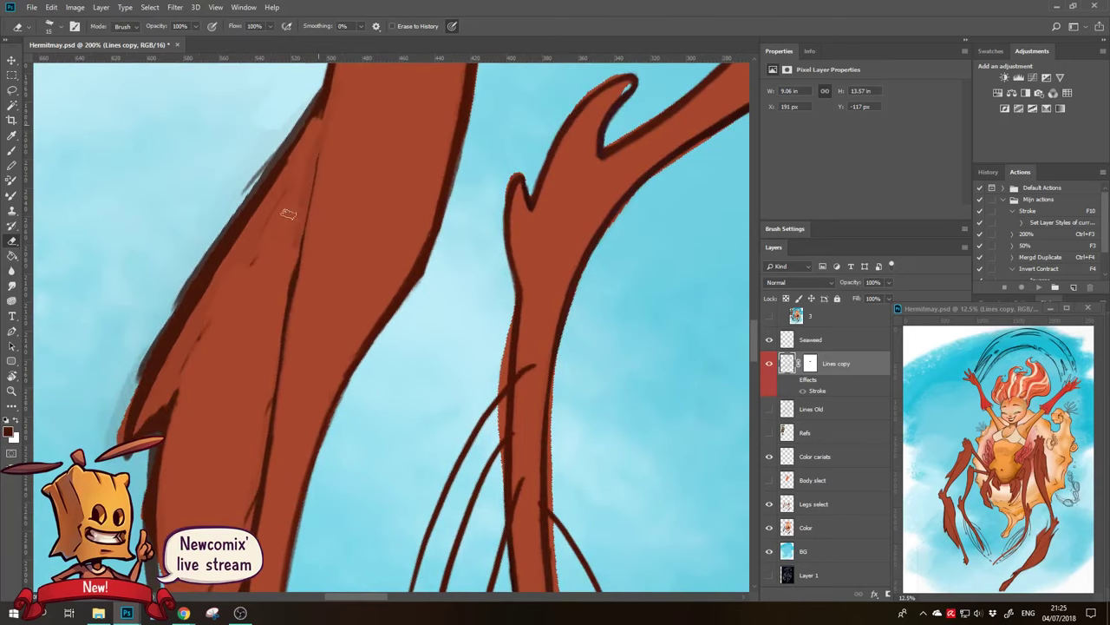
Erase the small hatching and stray marks along the leg's left and lower-left edge
drag(308, 139, 240, 261)
drag(173, 364, 148, 419)
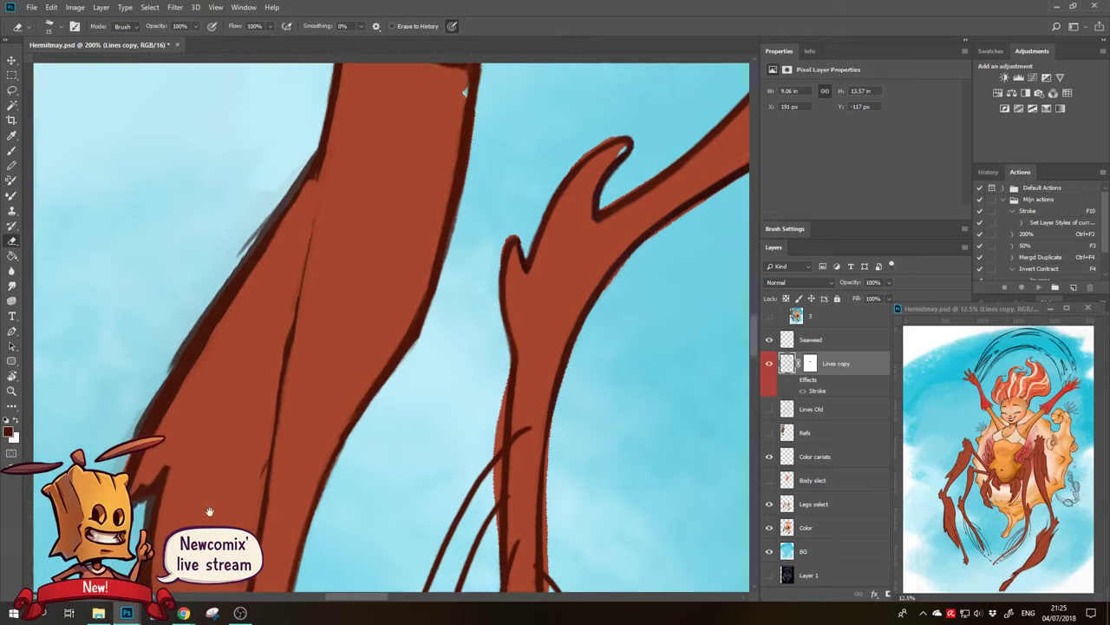
scroll(208, 513, up, 4)
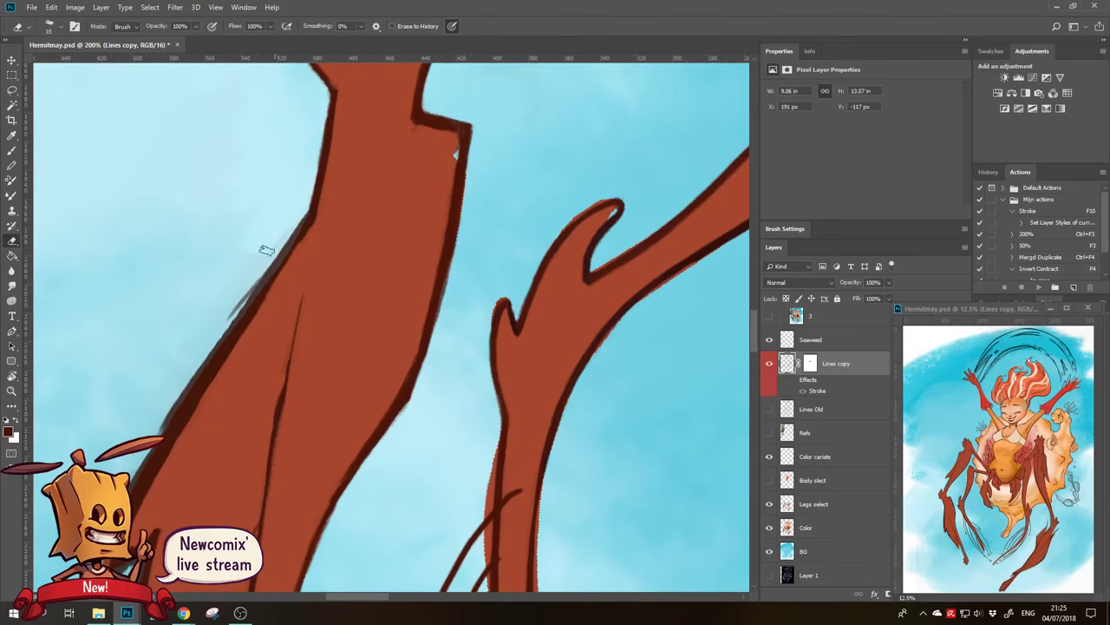
mouse_move(266, 250)
mouse_down()
mouse_move(178, 355)
mouse_move(226, 300)
mouse_up()
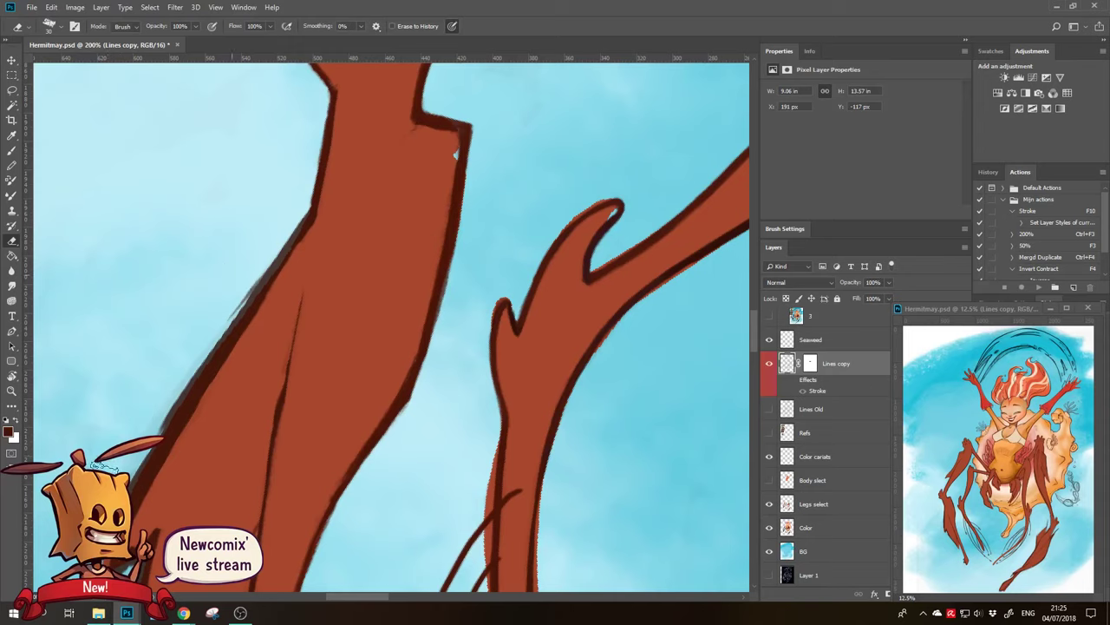
drag(248, 266, 167, 415)
mouse_move(233, 297)
mouse_down()
mouse_move(174, 408)
mouse_move(167, 353)
mouse_up()
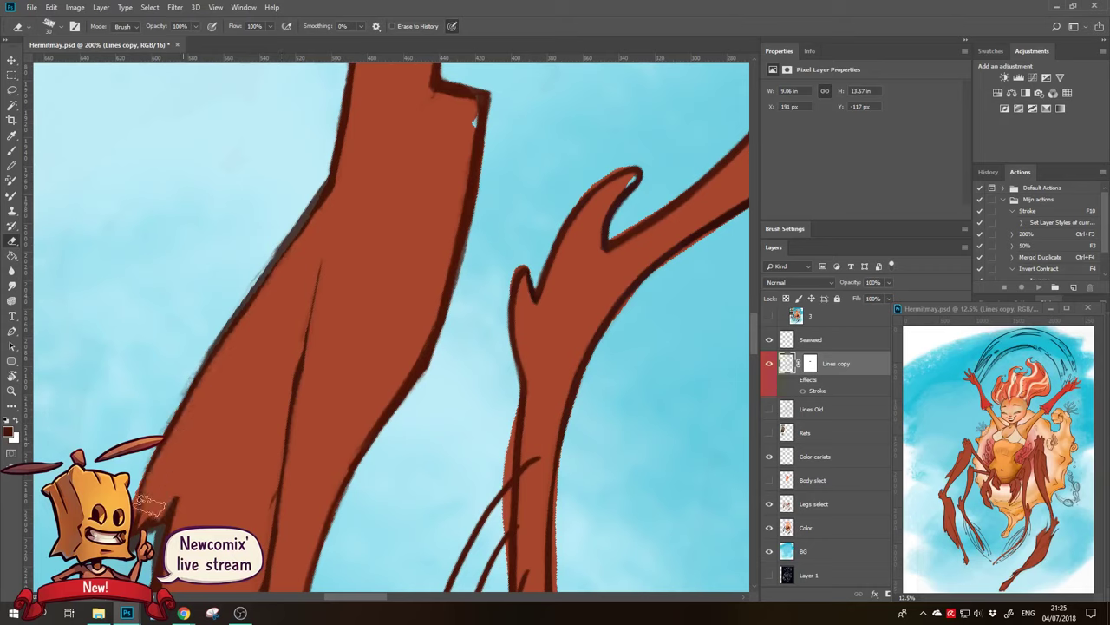
Paint a dark outline stroke down the leg's left edge
key(b)
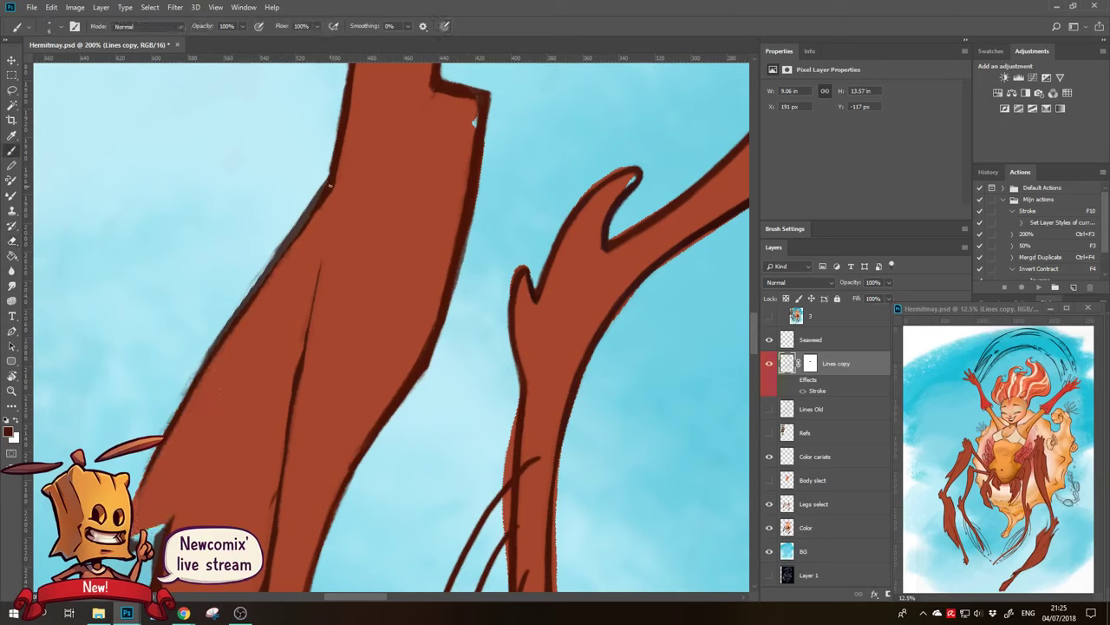
mouse_move(328, 187)
mouse_down()
mouse_move(249, 349)
mouse_move(335, 300)
mouse_up()
key(ctrl+r)
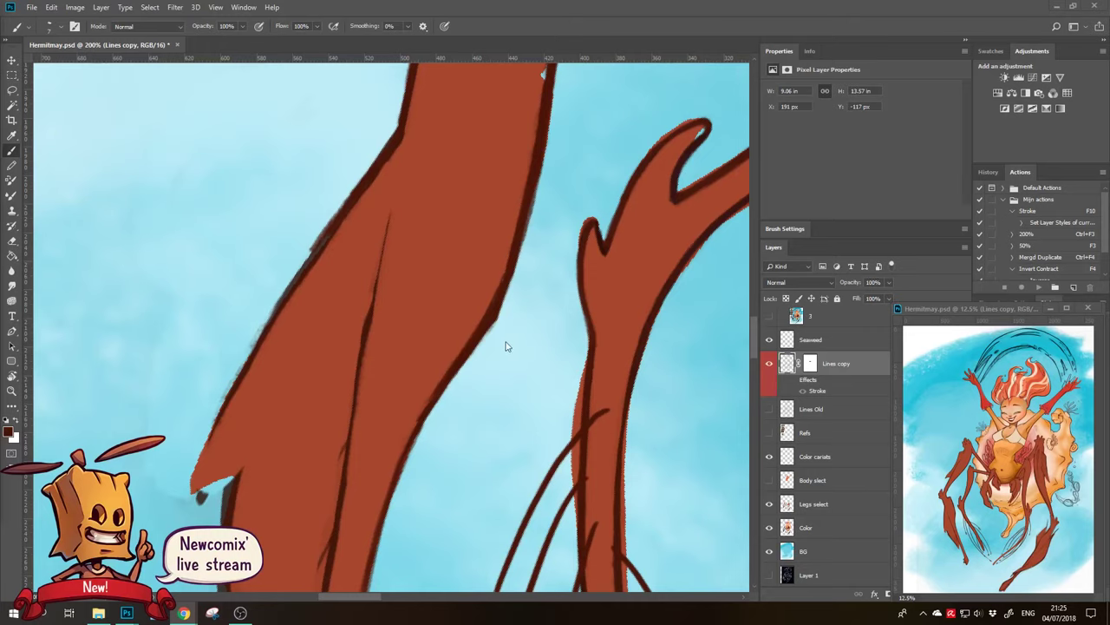
Repaint the leg's left outline down to its tip, then thin its upper-left part
drag(380, 419, 434, 435)
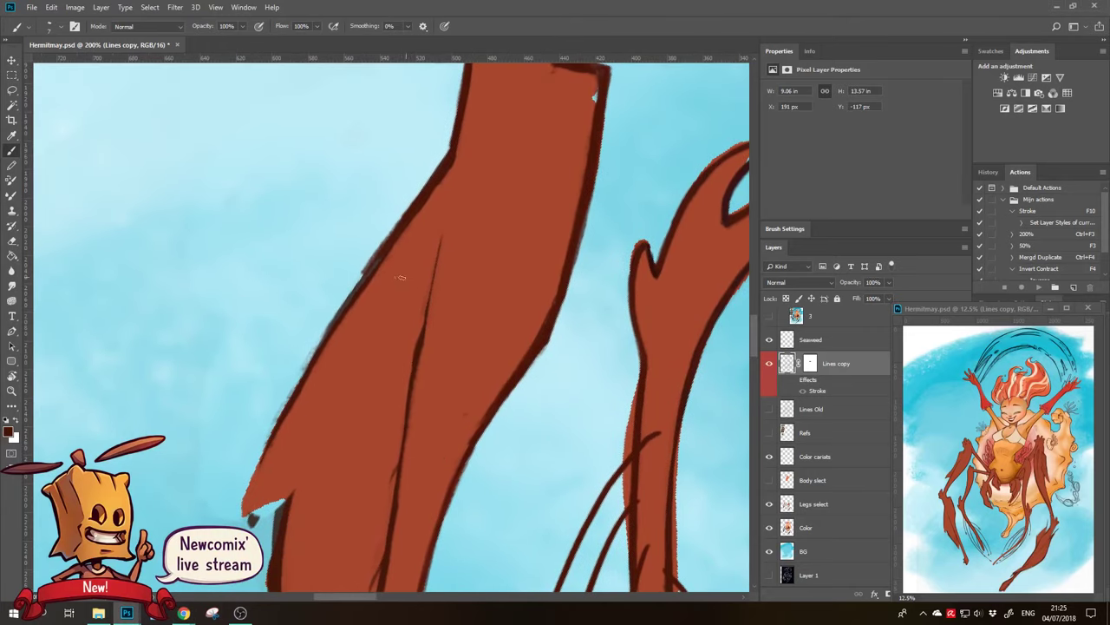
drag(342, 306, 314, 353)
drag(287, 403, 260, 474)
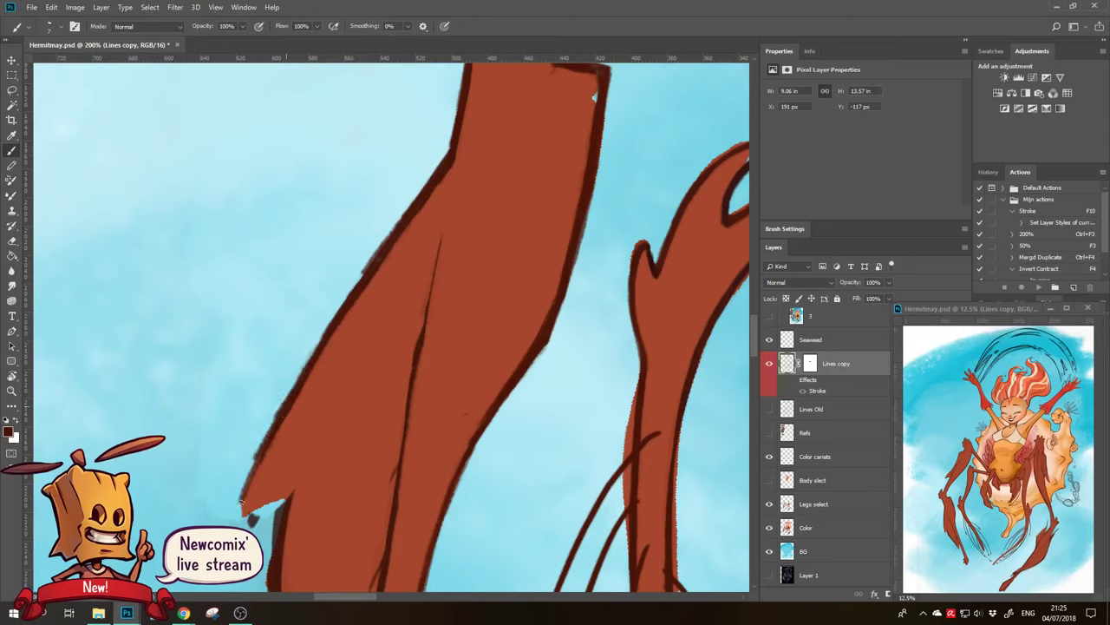
key(e)
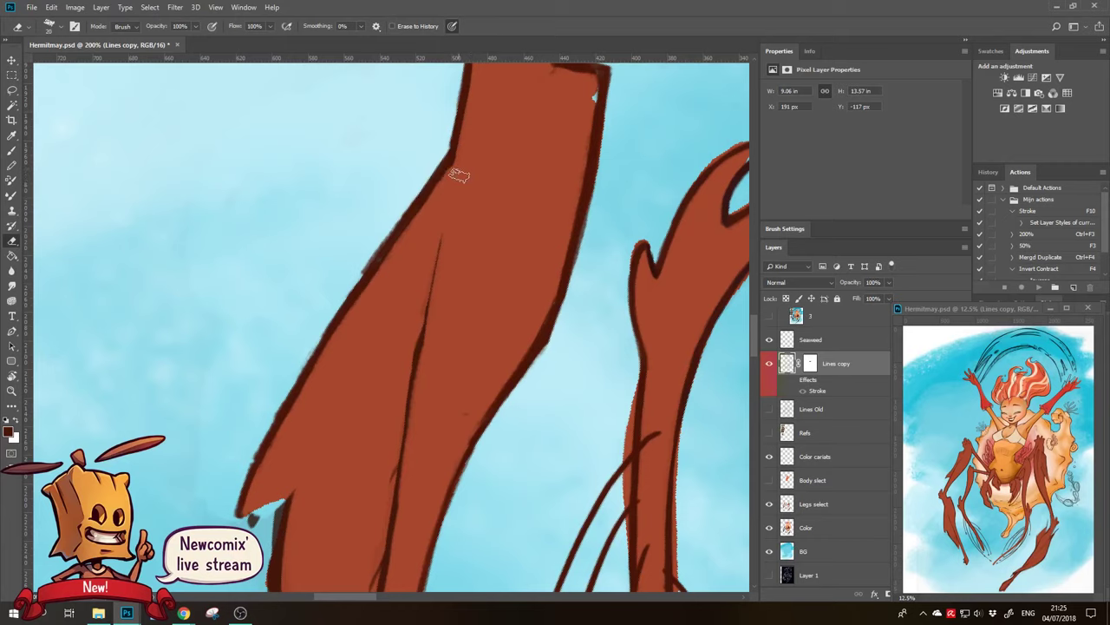
drag(431, 202, 366, 299)
drag(410, 216, 422, 169)
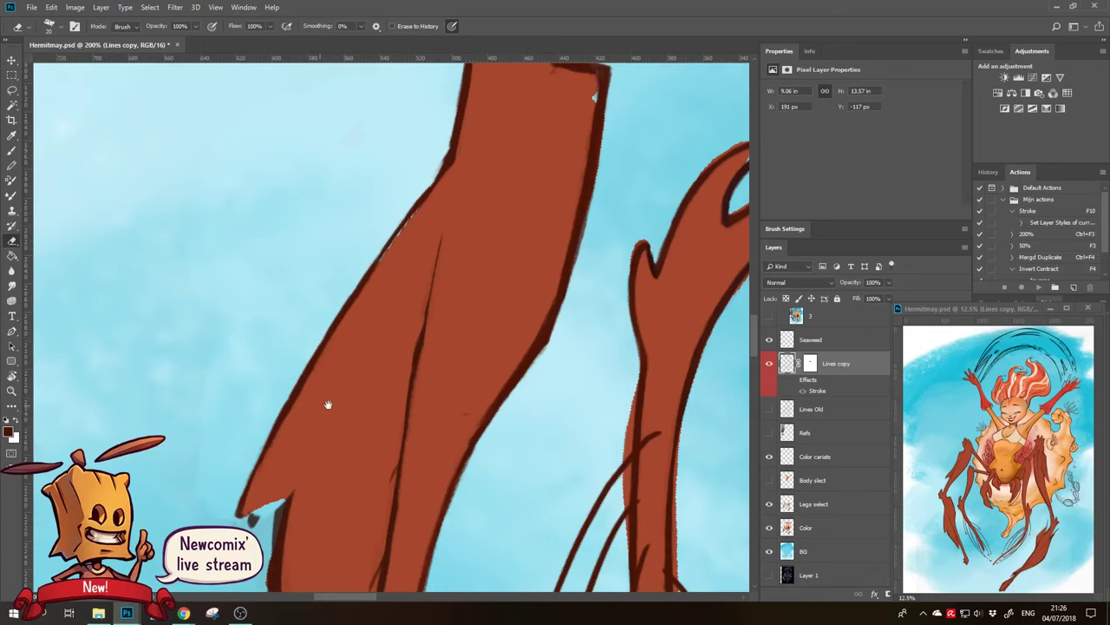
Thicken the upper-left outline and darken the lower-left edge, tip and notch outline
drag(327, 402, 320, 420)
key(b)
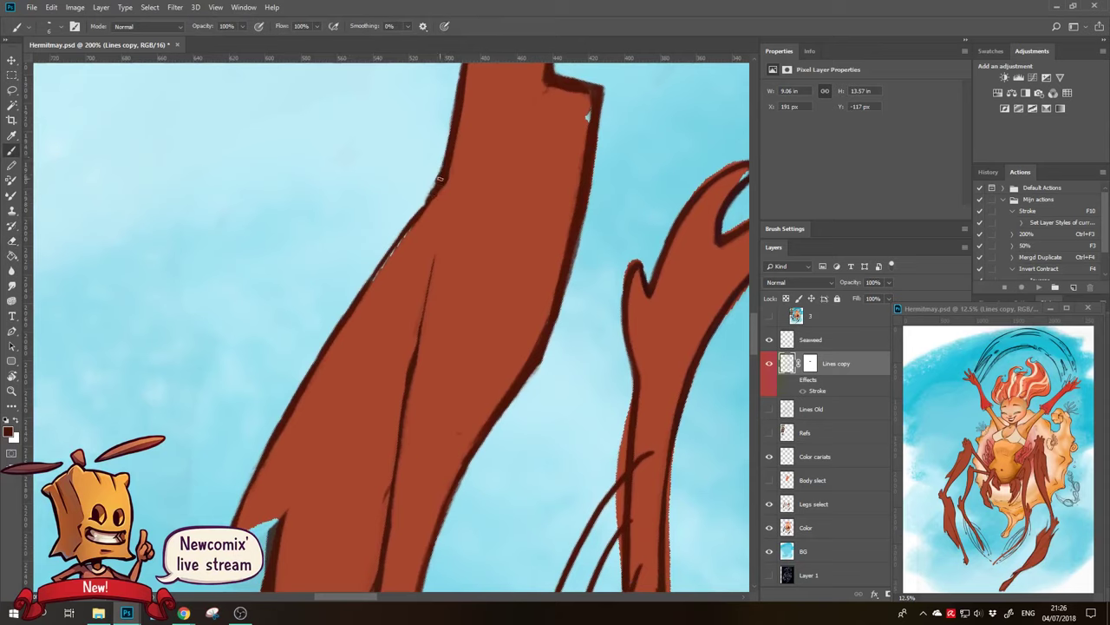
drag(439, 184, 359, 290)
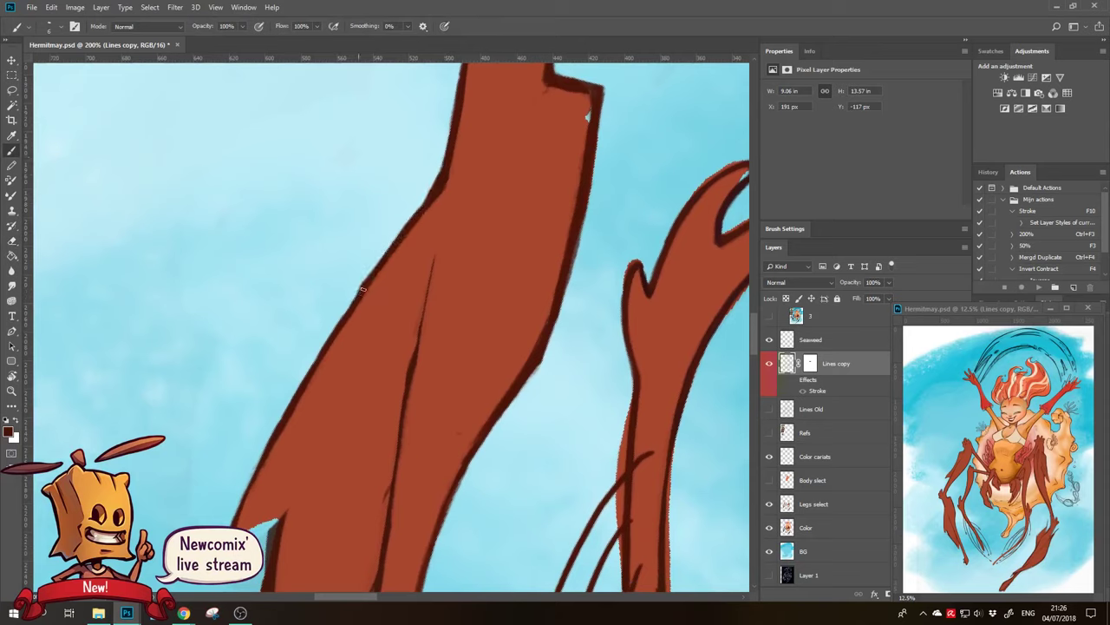
key(e)
scroll(339, 320, down, 2)
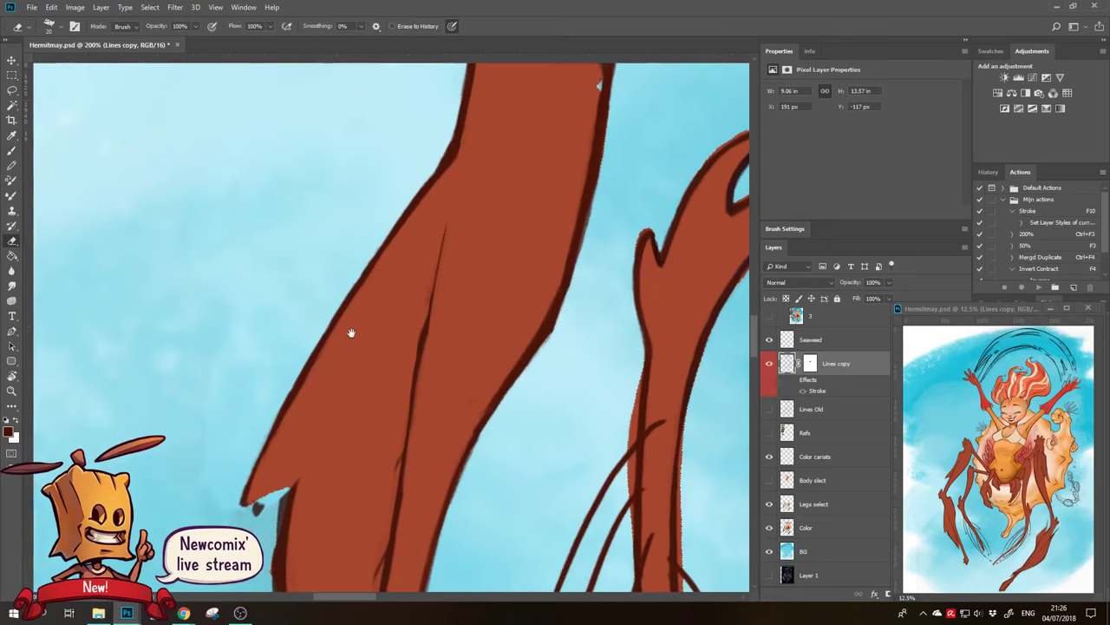
scroll(342, 356, down, 2)
key(b)
drag(293, 392, 279, 419)
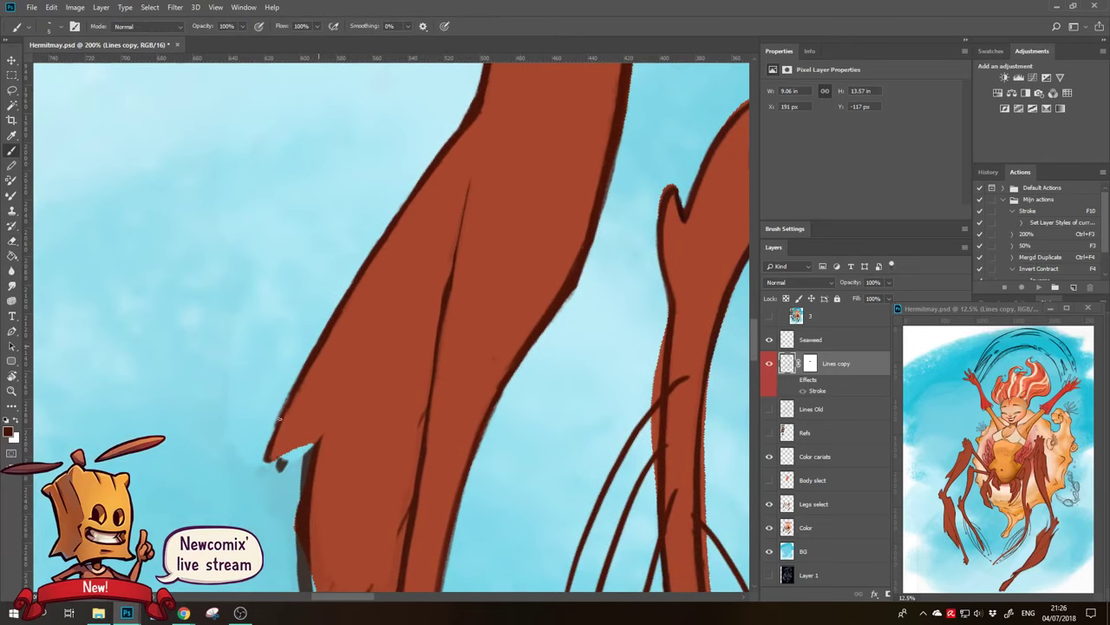
drag(299, 382, 262, 465)
mouse_move(279, 417)
mouse_down()
mouse_move(262, 463)
mouse_move(314, 441)
mouse_move(273, 454)
mouse_move(327, 335)
mouse_move(384, 322)
mouse_move(309, 347)
mouse_move(293, 316)
mouse_up()
Rotate the view, erase the notch edge outline, and redraw a refined line on its left edge
key(e)
key(r)
key(e)
mouse_move(312, 279)
mouse_down()
mouse_move(297, 352)
mouse_move(286, 343)
mouse_up()
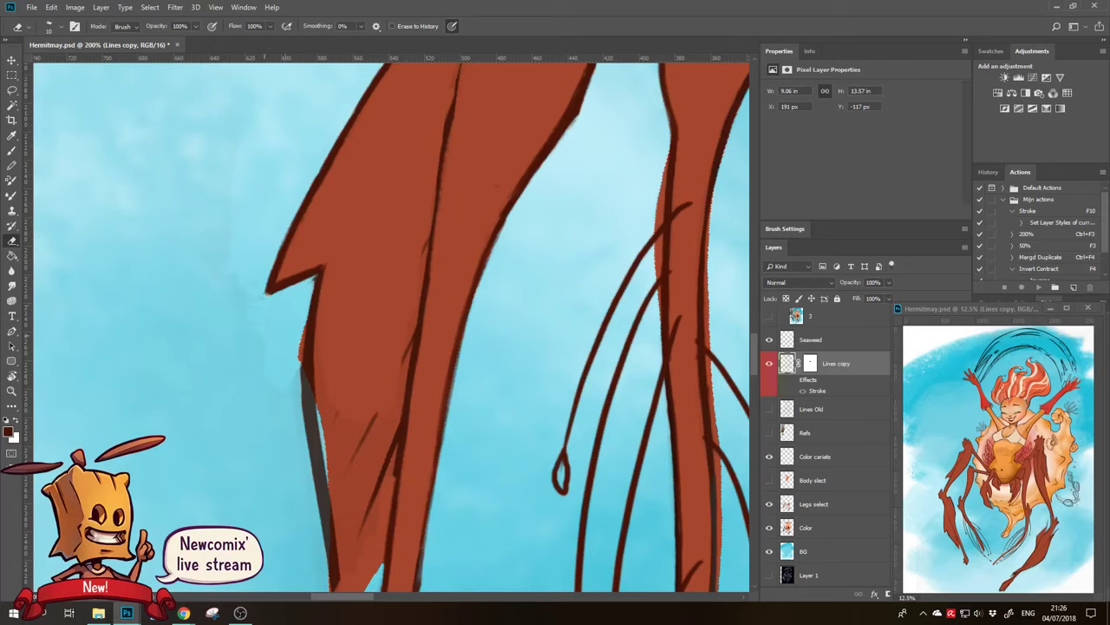
mouse_move(338, 278)
mouse_down()
mouse_move(315, 276)
mouse_move(311, 380)
mouse_up()
key(b)
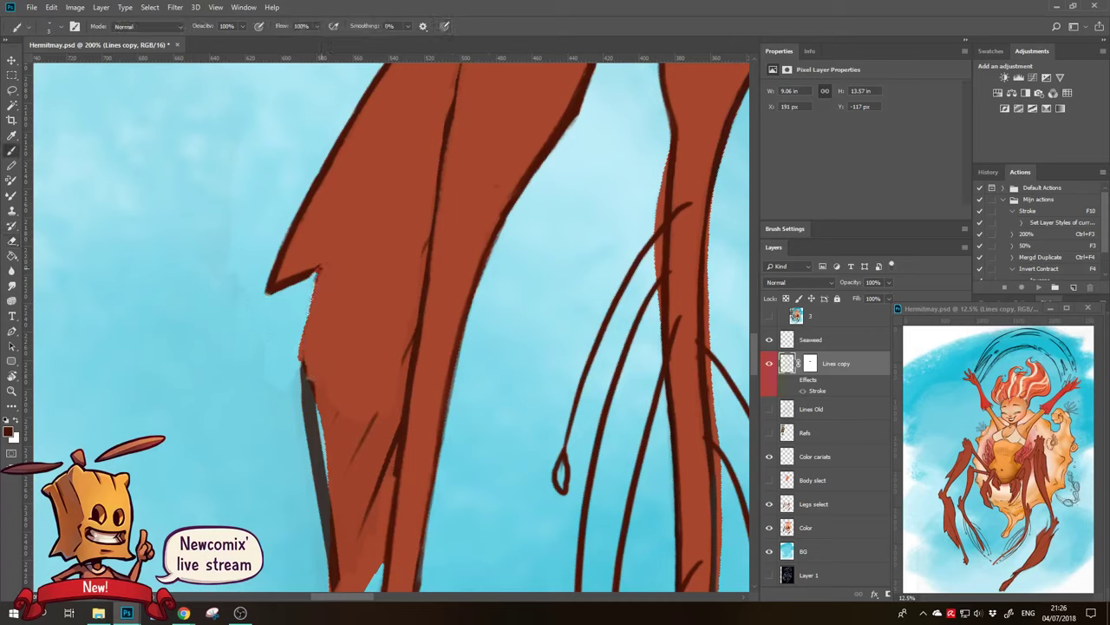
drag(317, 279, 305, 333)
drag(317, 279, 301, 382)
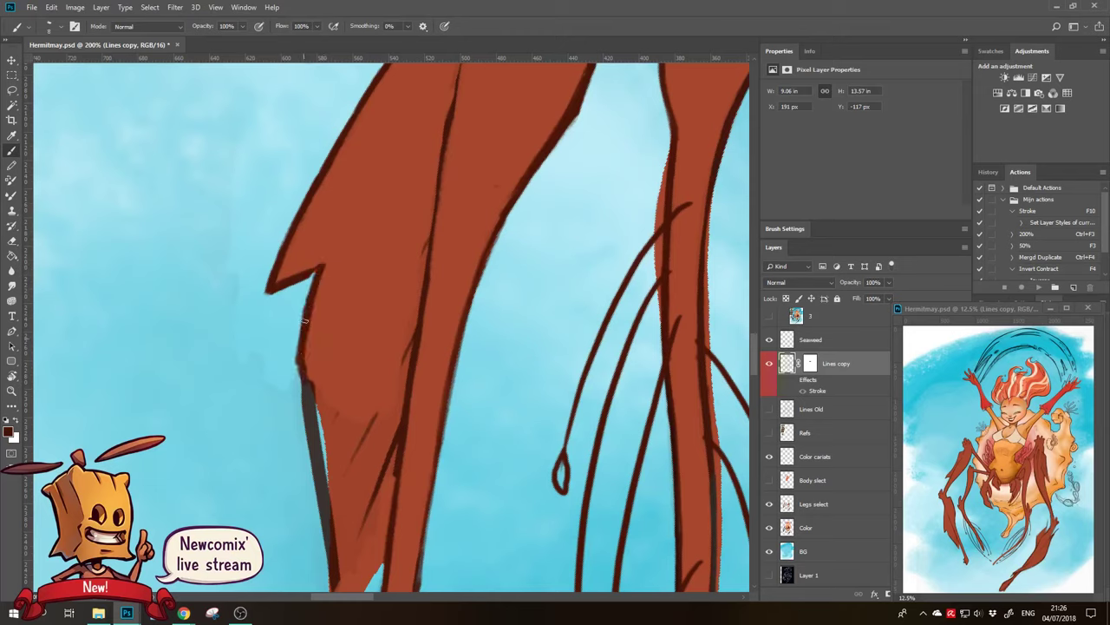
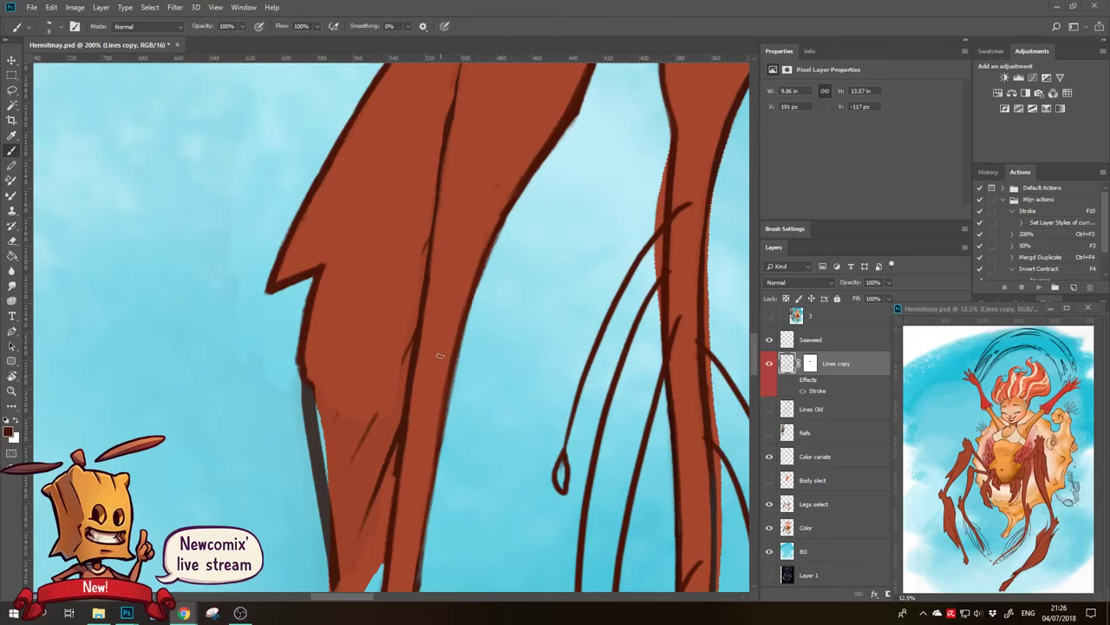
Erase the stray dark outline on the brown fin's left edge
drag(440, 356, 386, 276)
key(e)
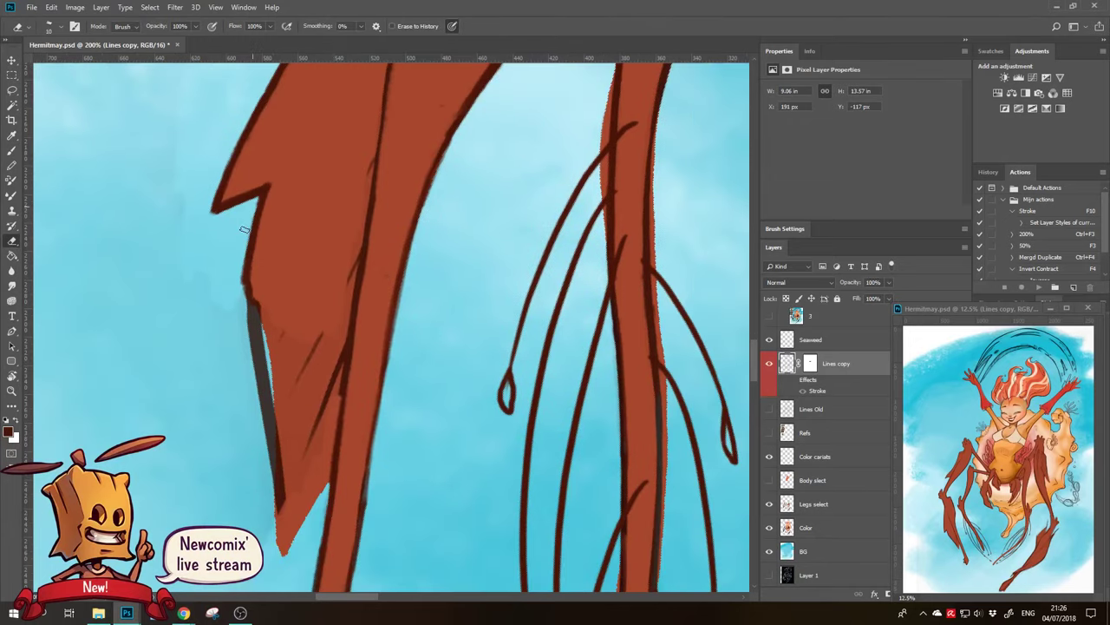
key(ctrl+minus)
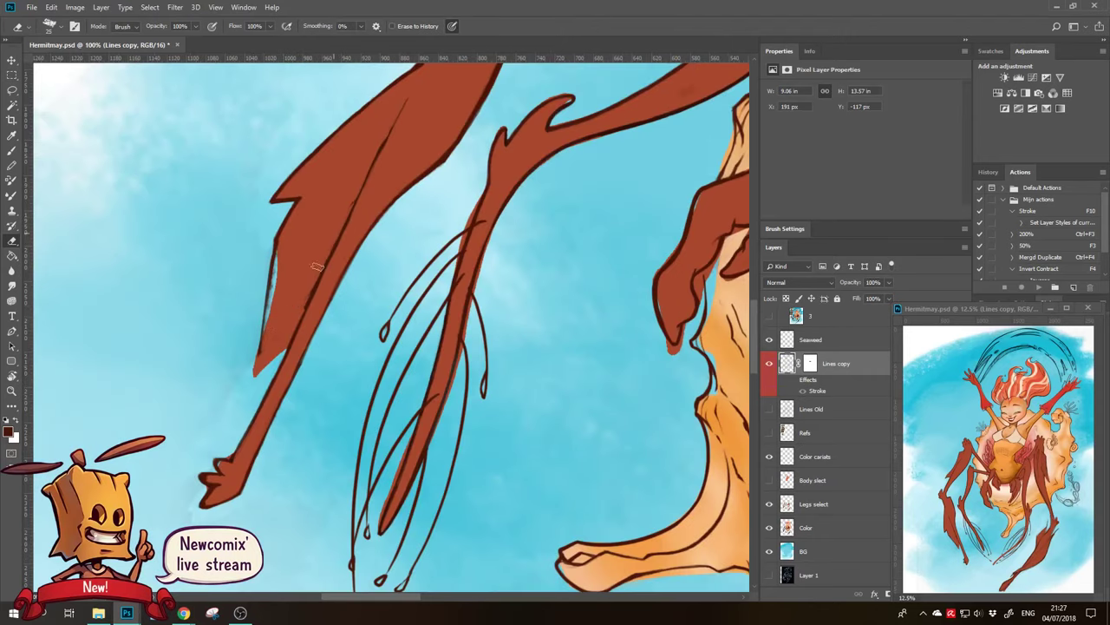
mouse_move(263, 257)
mouse_down()
mouse_move(268, 243)
mouse_move(260, 330)
mouse_move(264, 286)
mouse_up()
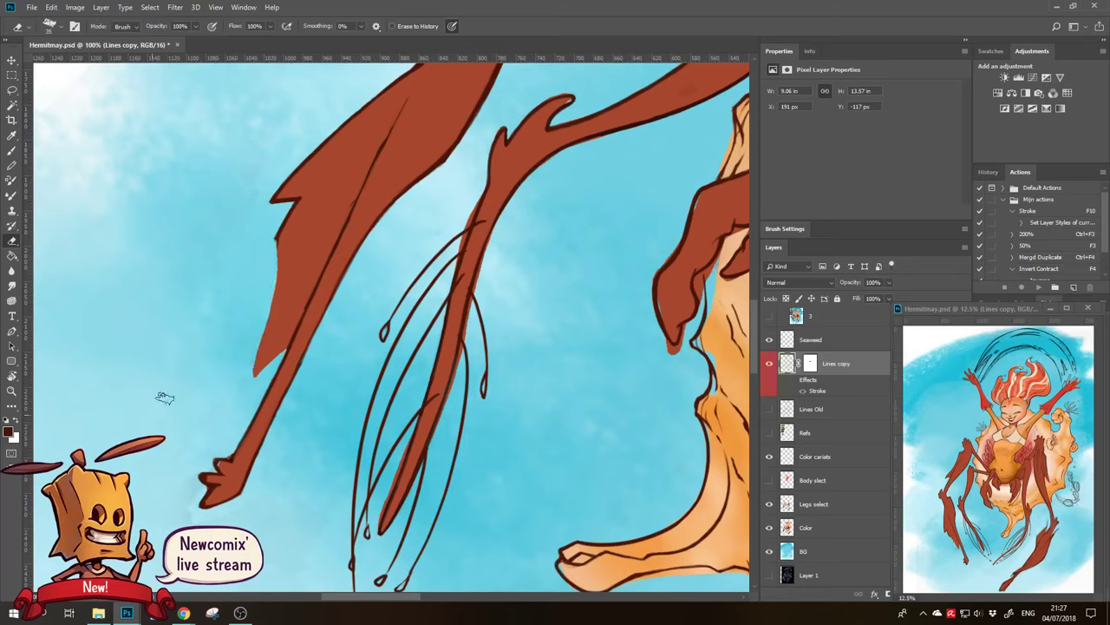
key(bracketright)
Zoom in on the brown fin and paint a dark outline along its edge
key(z)
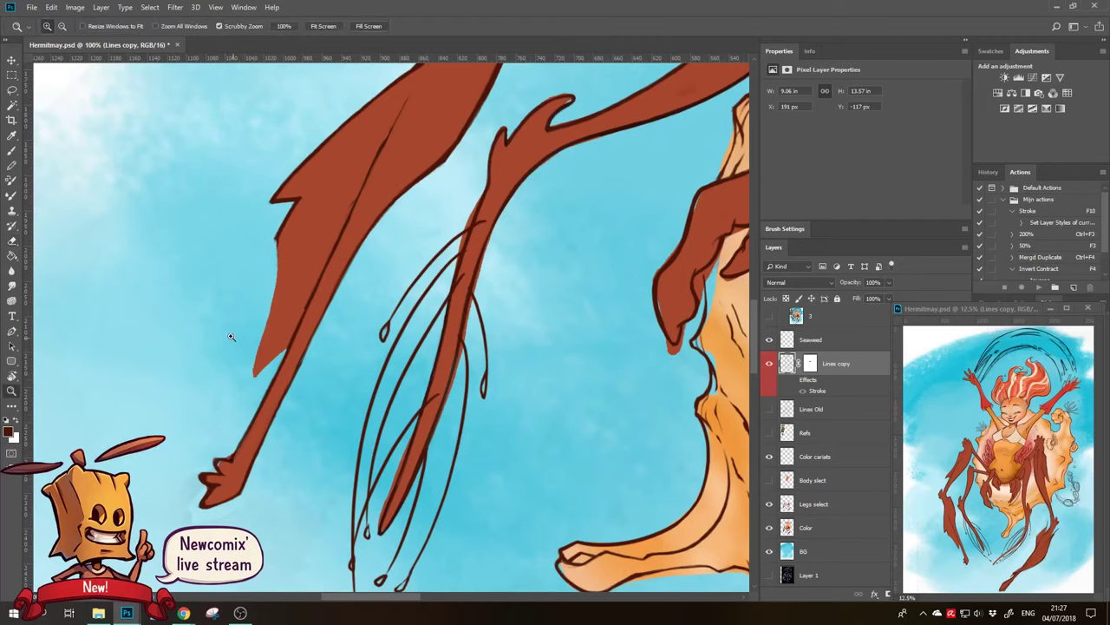
click(242, 340)
key(c)
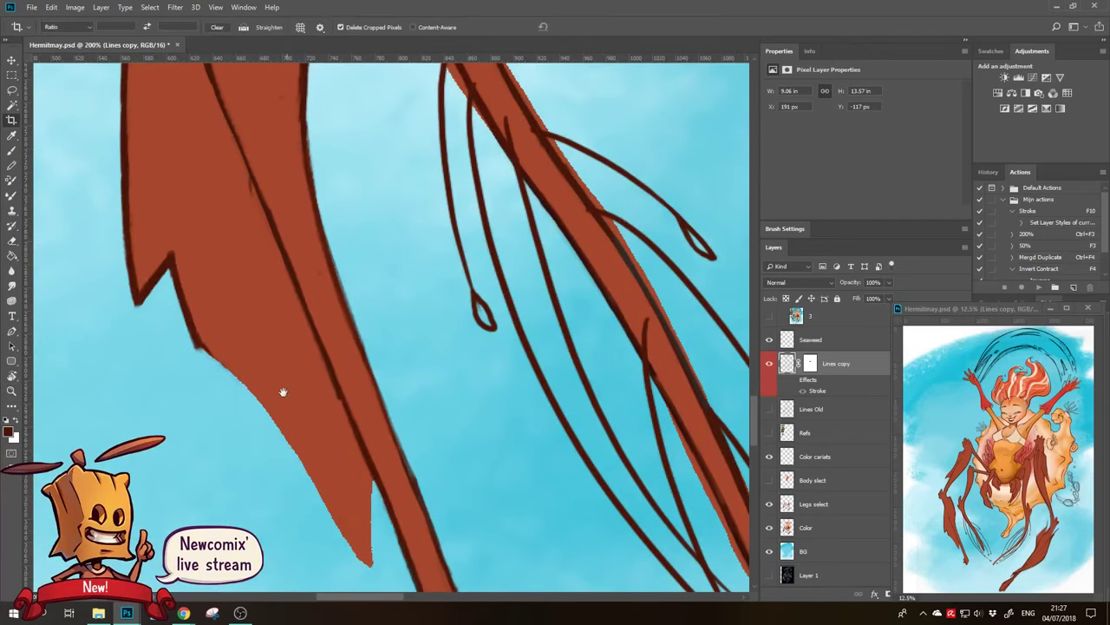
scroll(274, 365, down, 2)
key(b)
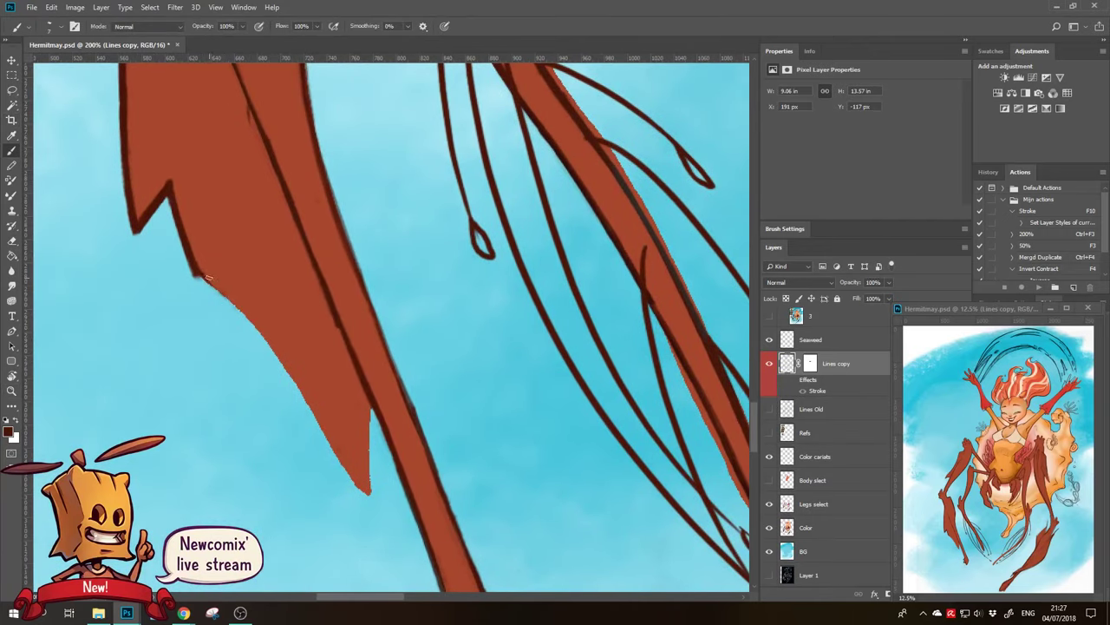
drag(209, 278, 247, 320)
Rotate the fin horizontal and extend a dark outline along its lower edge to the tip
key(r)
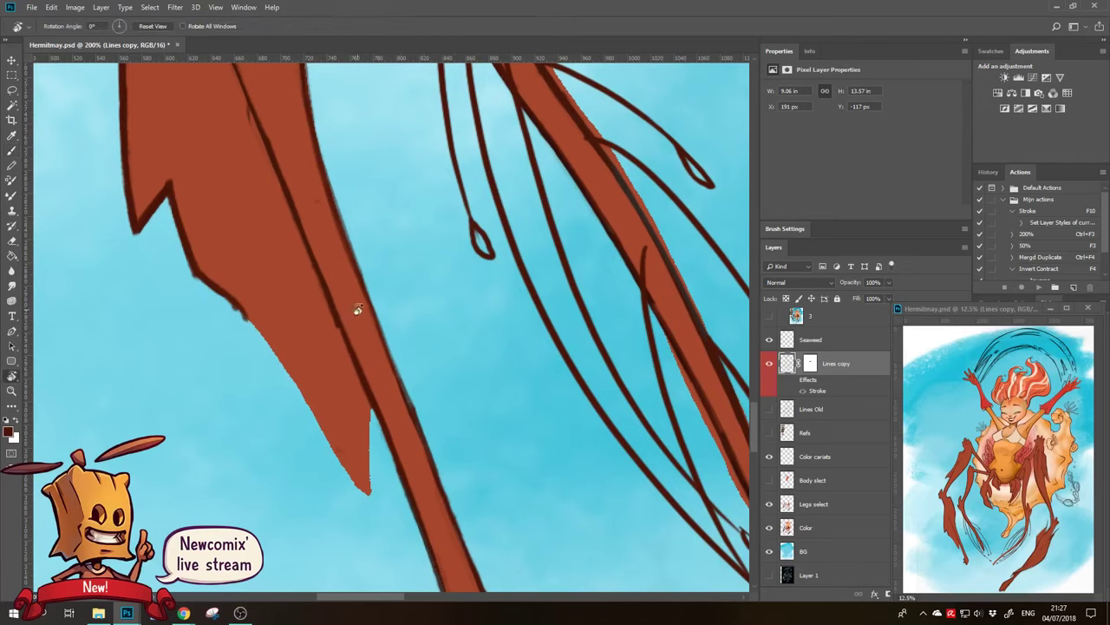
drag(357, 310, 337, 214)
key(b)
drag(252, 473, 423, 438)
drag(307, 453, 499, 434)
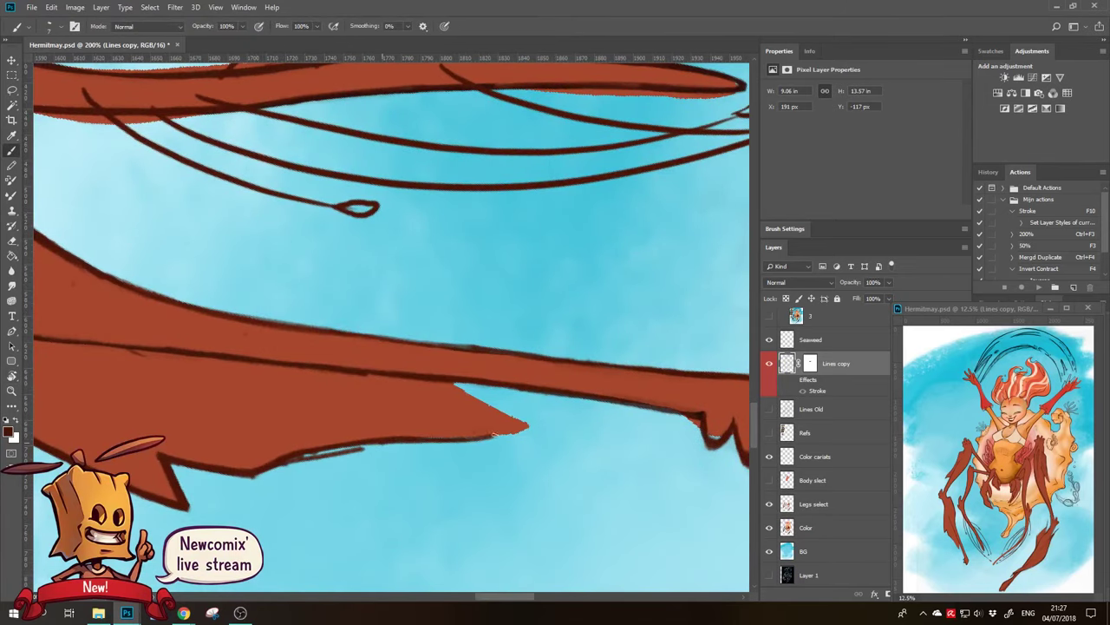
mouse_move(425, 441)
mouse_down()
mouse_move(533, 424)
mouse_move(435, 433)
mouse_up()
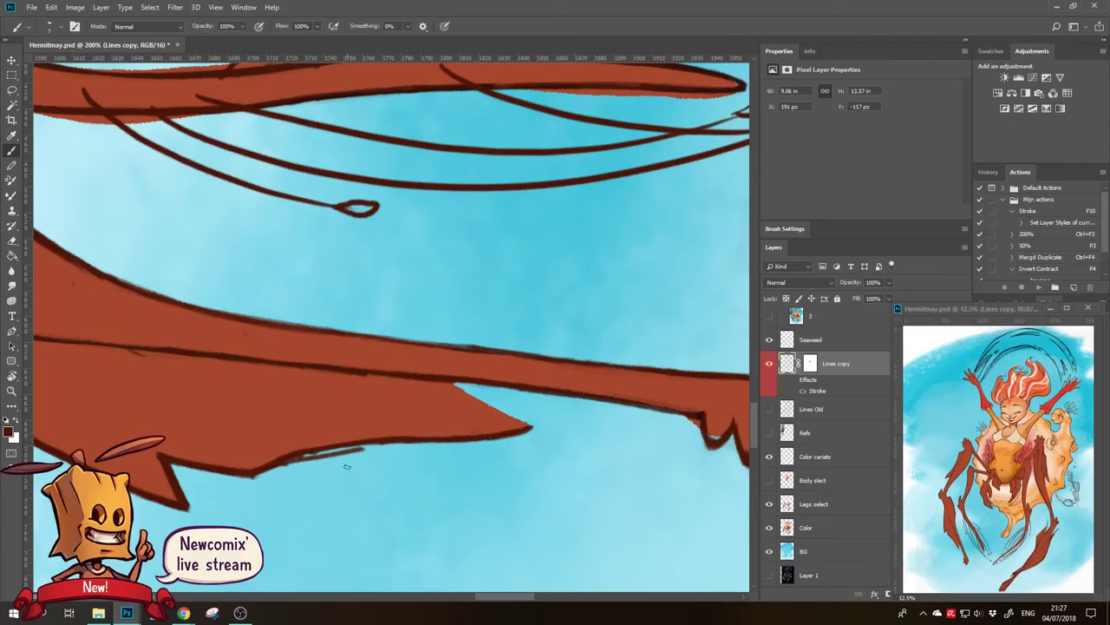
Erase rough spots on the fin's lower outline and thicken it into one continuous line
key(e)
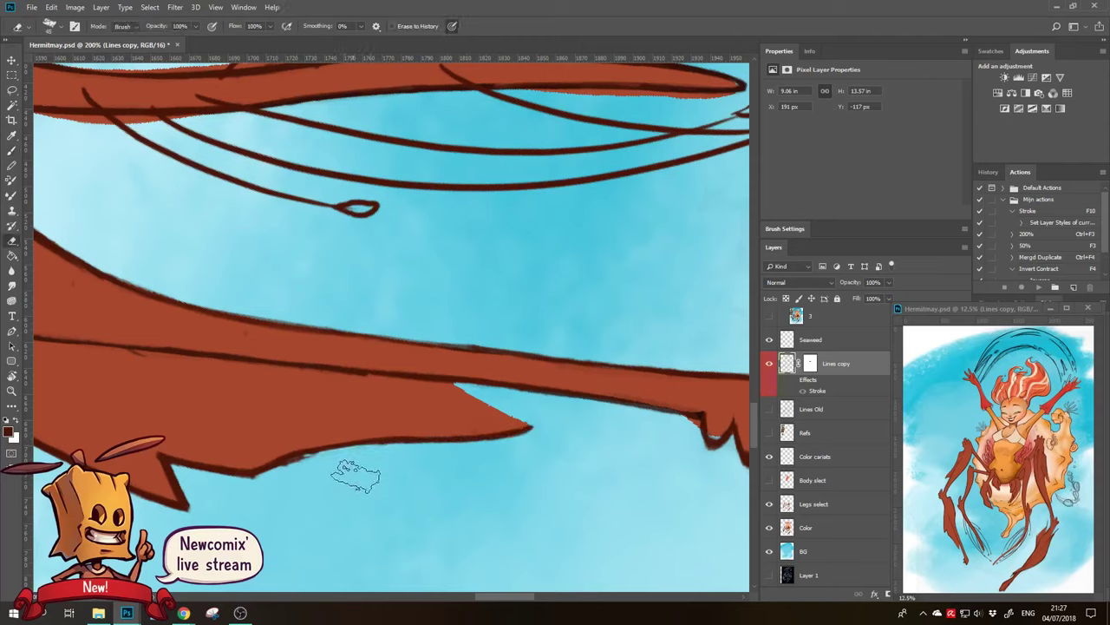
key(bracketleft)
key(bracketleft)
key(bracketleft)
drag(299, 469, 260, 476)
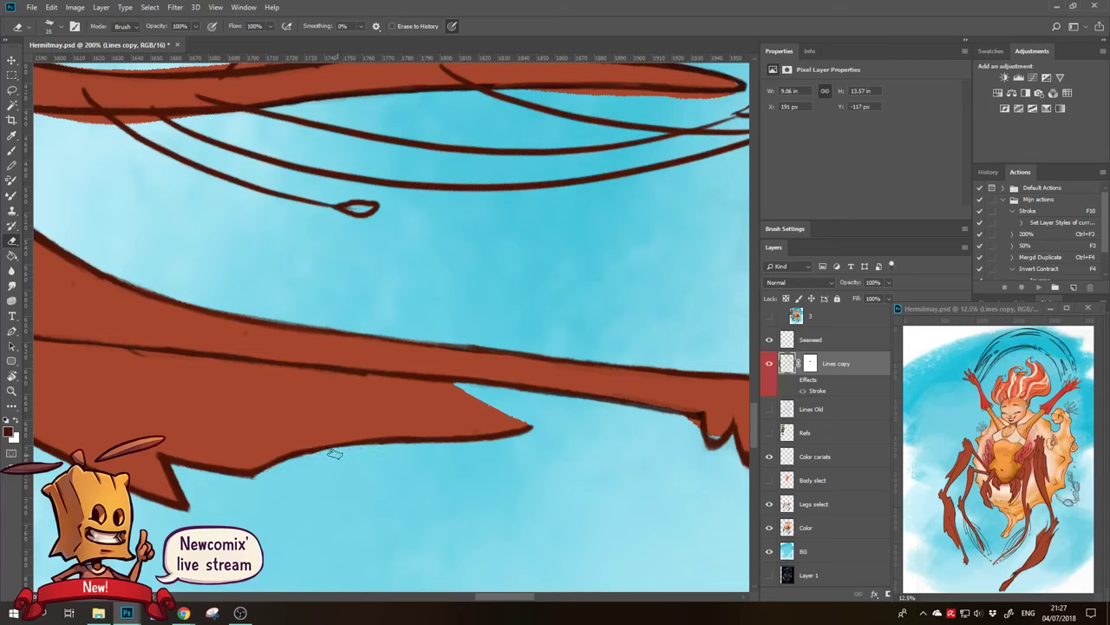
drag(310, 463, 278, 426)
key(b)
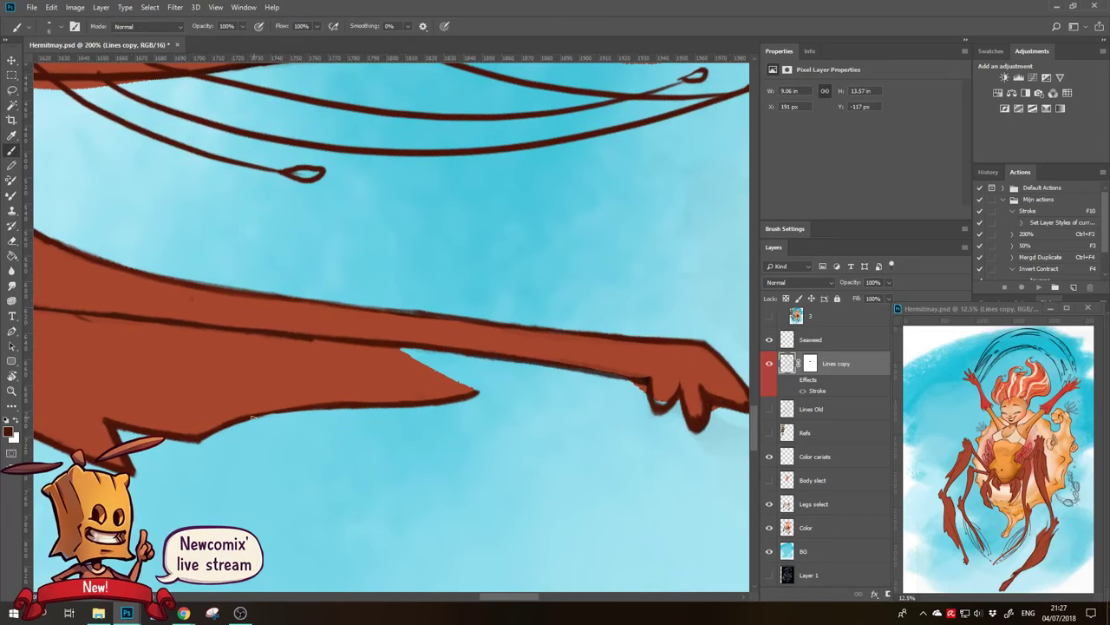
drag(205, 435, 321, 406)
drag(241, 424, 322, 406)
key(e)
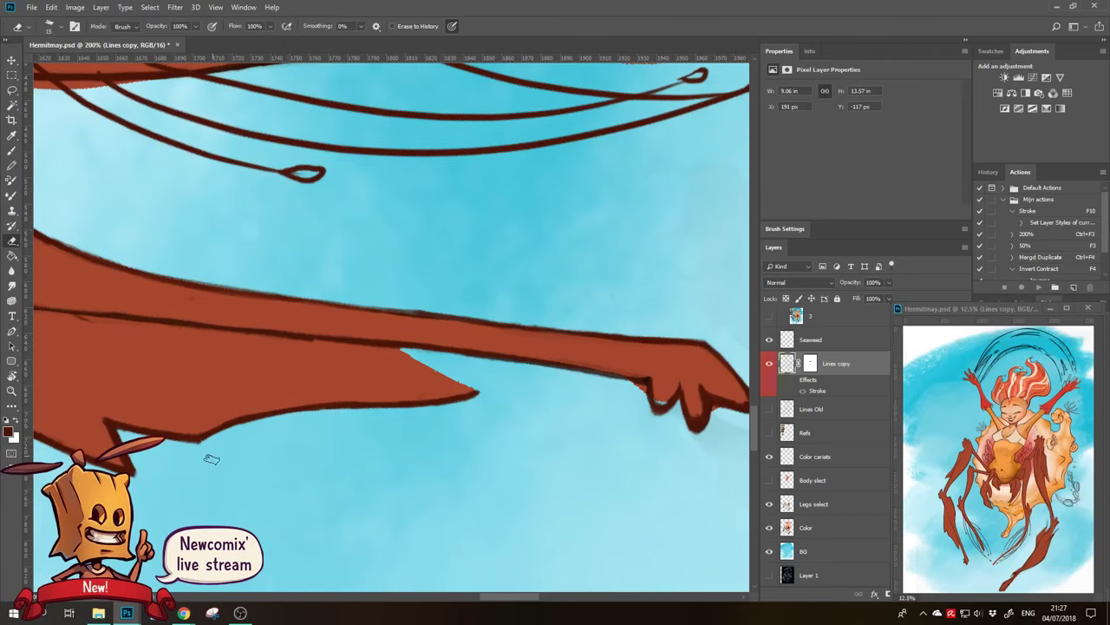
key(b)
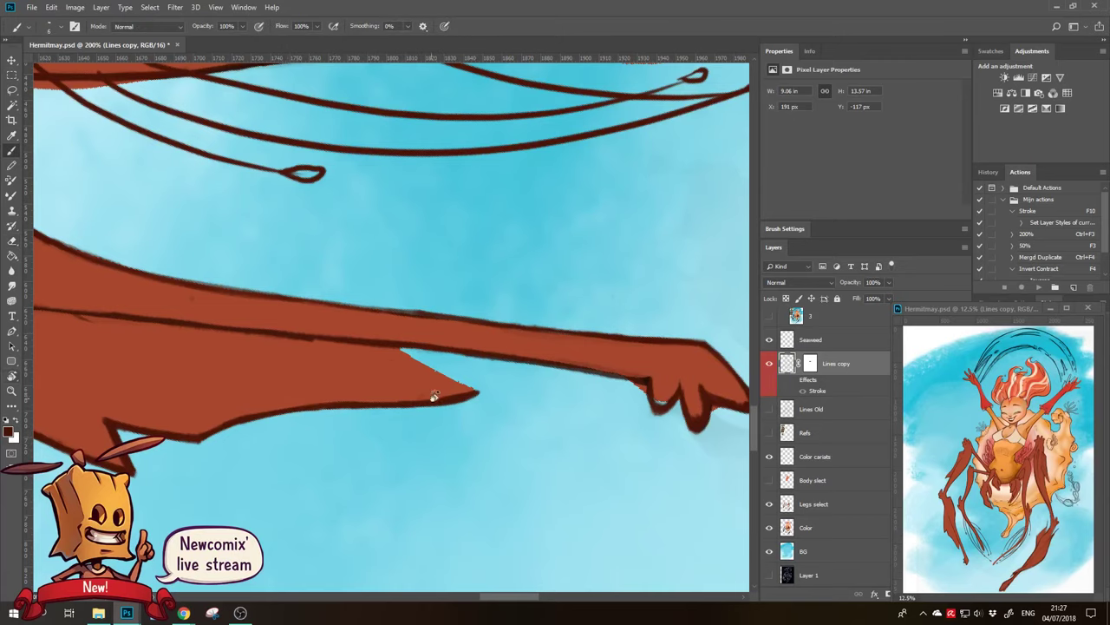
Rotate the fin vertical and add a short outline along its tip edge
key(r)
drag(434, 397, 405, 441)
drag(369, 337, 331, 406)
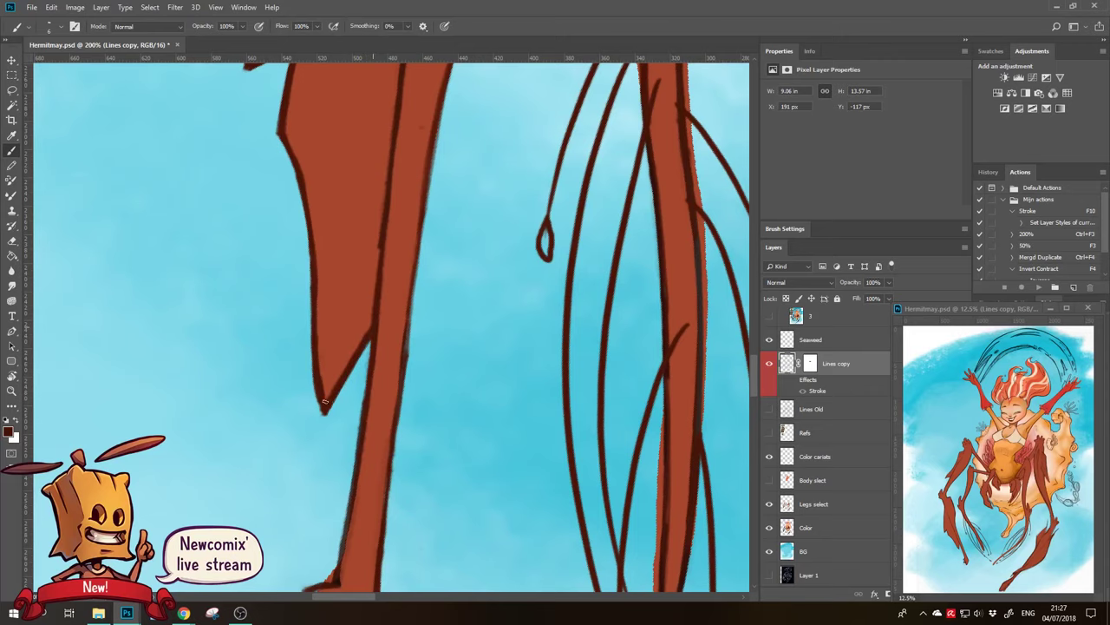
Draw a thin dark hatch line on the neighbouring leg near its branch
drag(391, 177, 285, 328)
key(e)
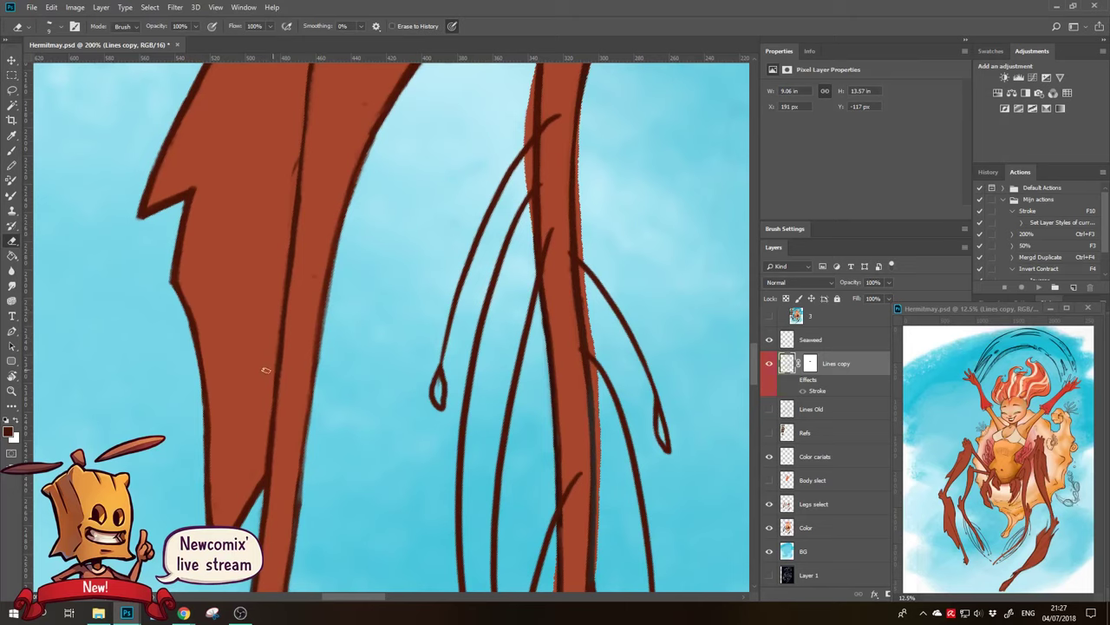
drag(296, 267, 277, 402)
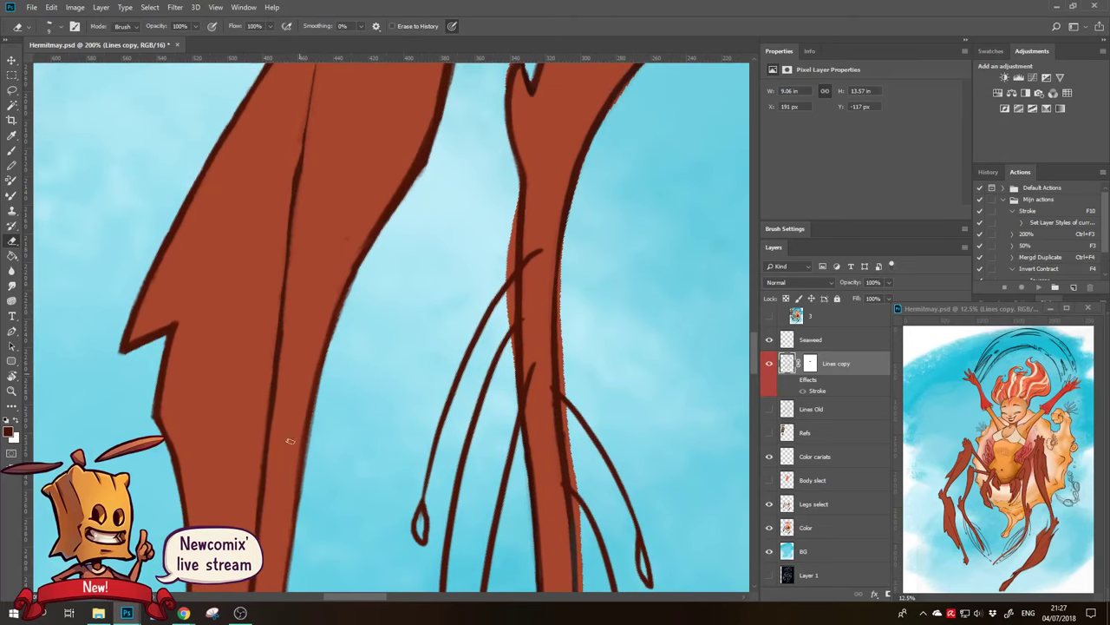
drag(334, 245, 307, 417)
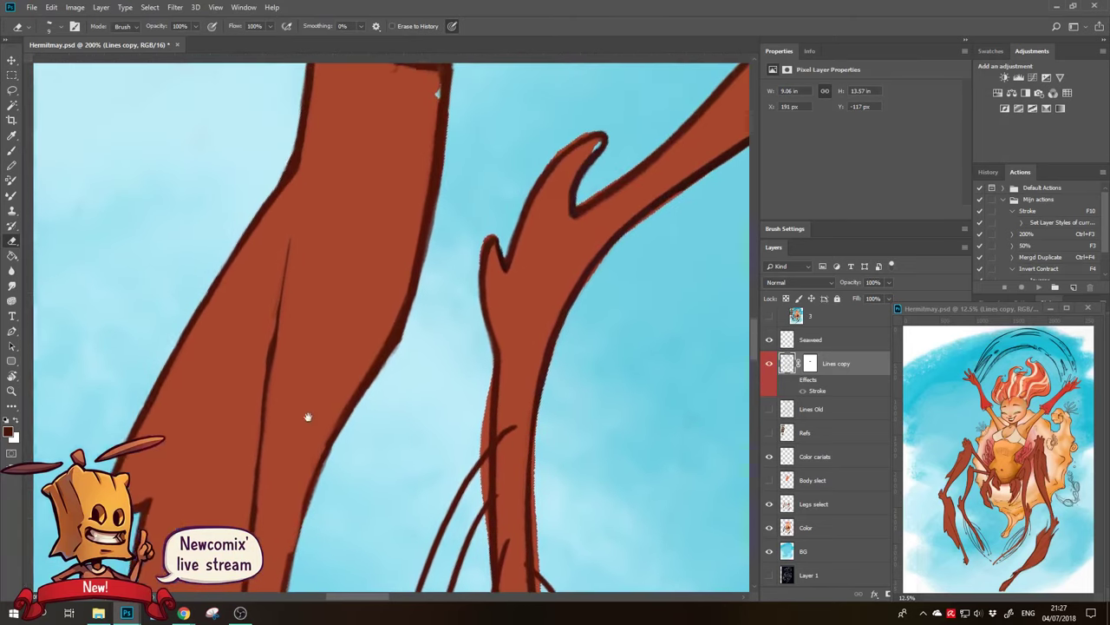
key(b)
drag(282, 247, 269, 344)
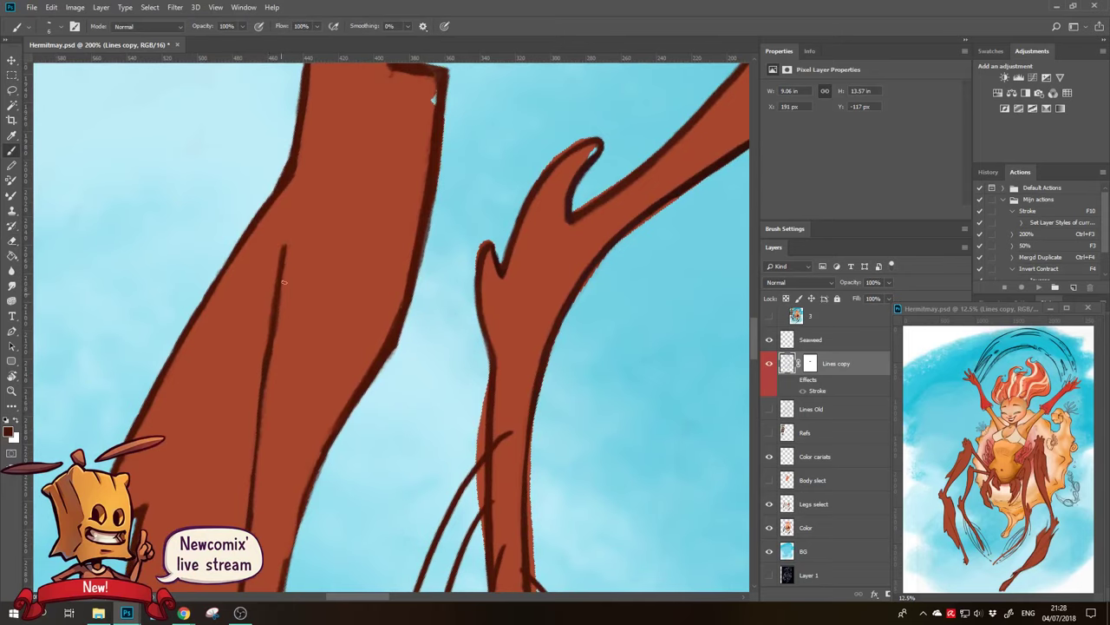
Lightly erase the new hatch line on the leg to soften it
key(e)
drag(284, 248, 278, 318)
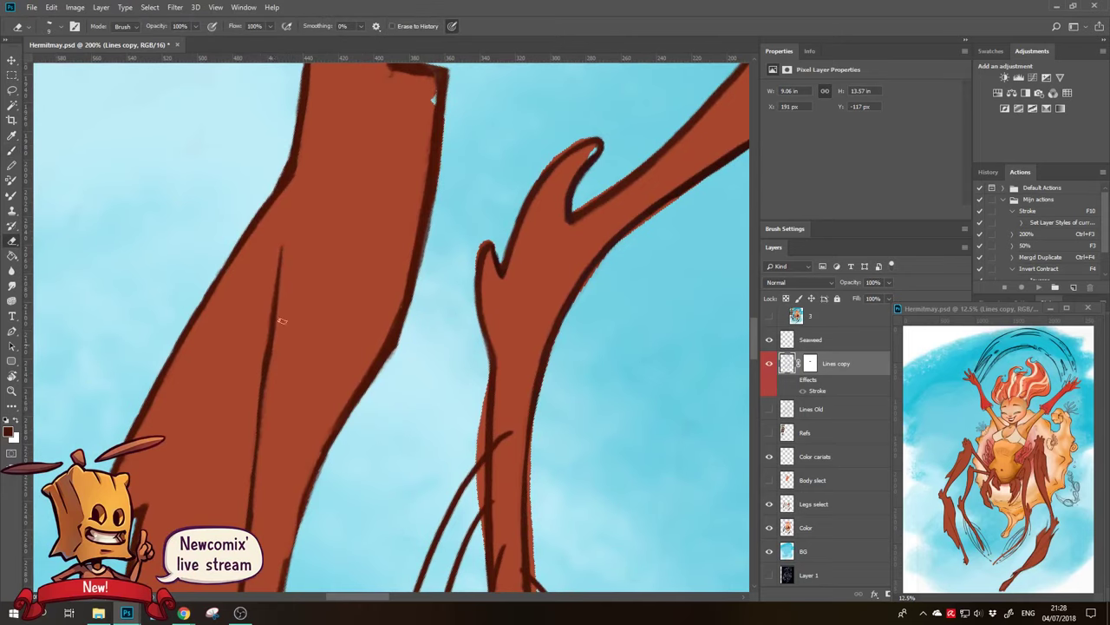
drag(277, 427, 295, 297)
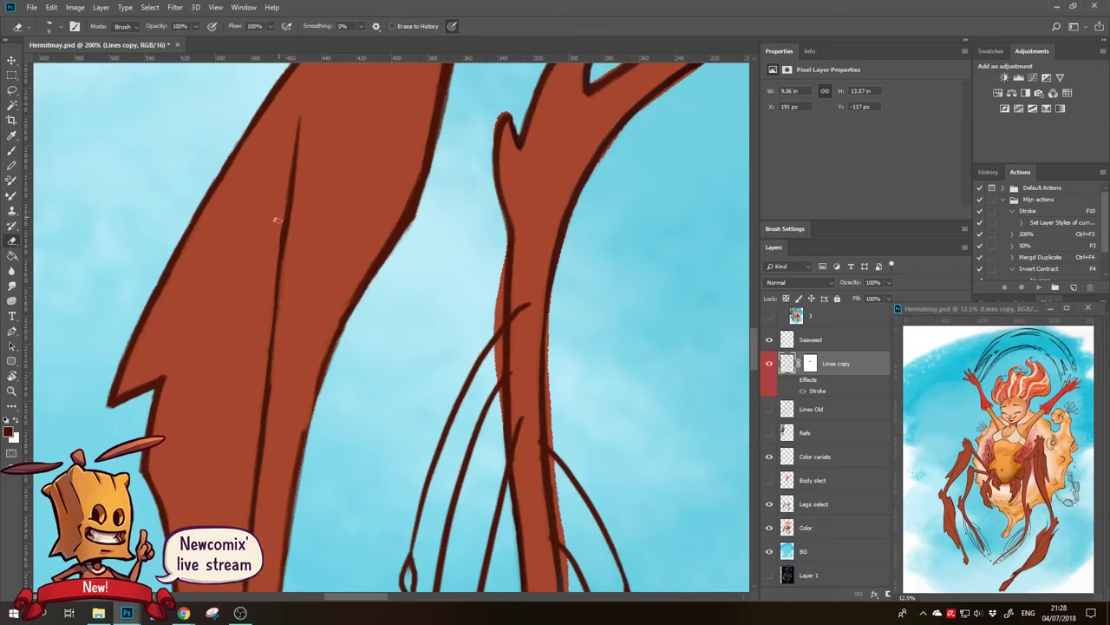
drag(281, 223, 268, 283)
key(z)
drag(255, 350, 208, 390)
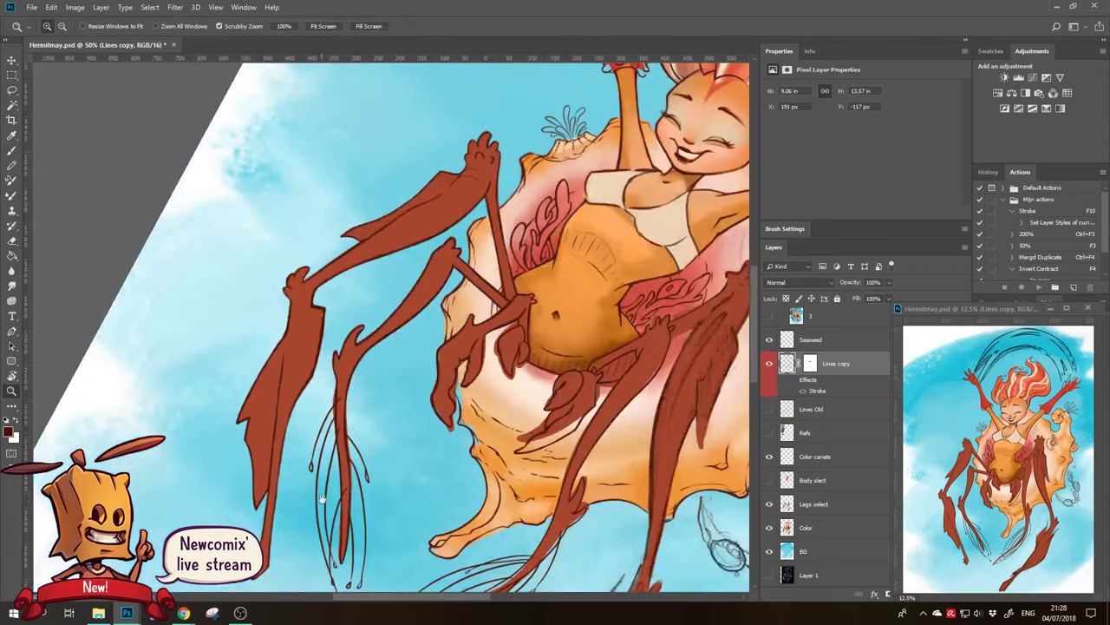
mouse_move(293, 548)
mouse_down()
mouse_move(321, 408)
mouse_move(360, 356)
mouse_move(348, 342)
mouse_move(438, 227)
mouse_up()
key(r)
key(z)
alt+click(444, 295)
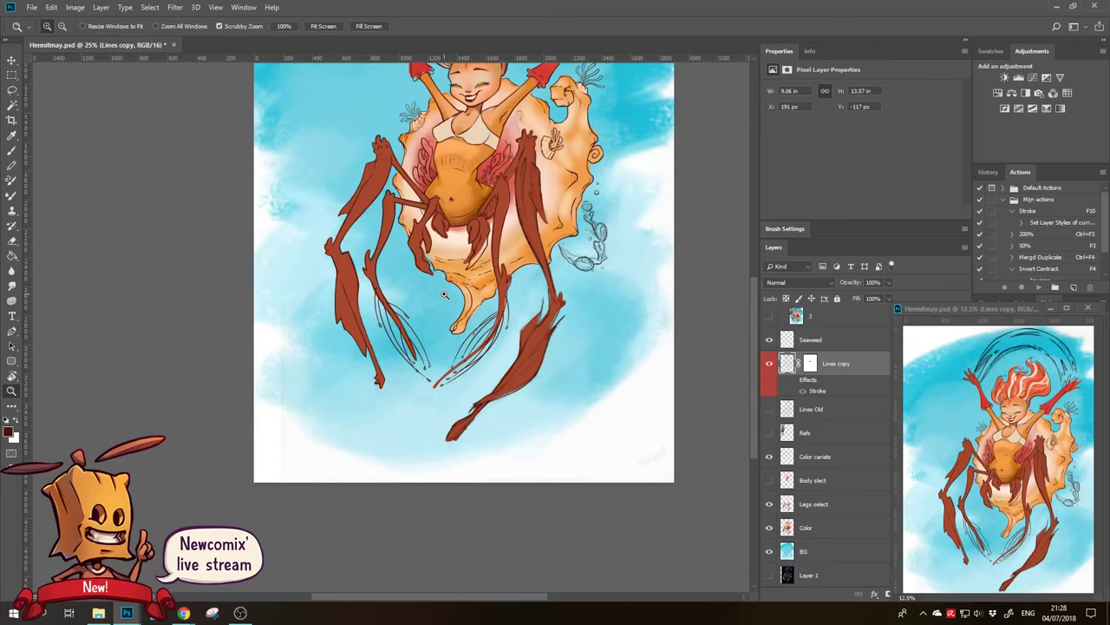
click(400, 273)
click(317, 357)
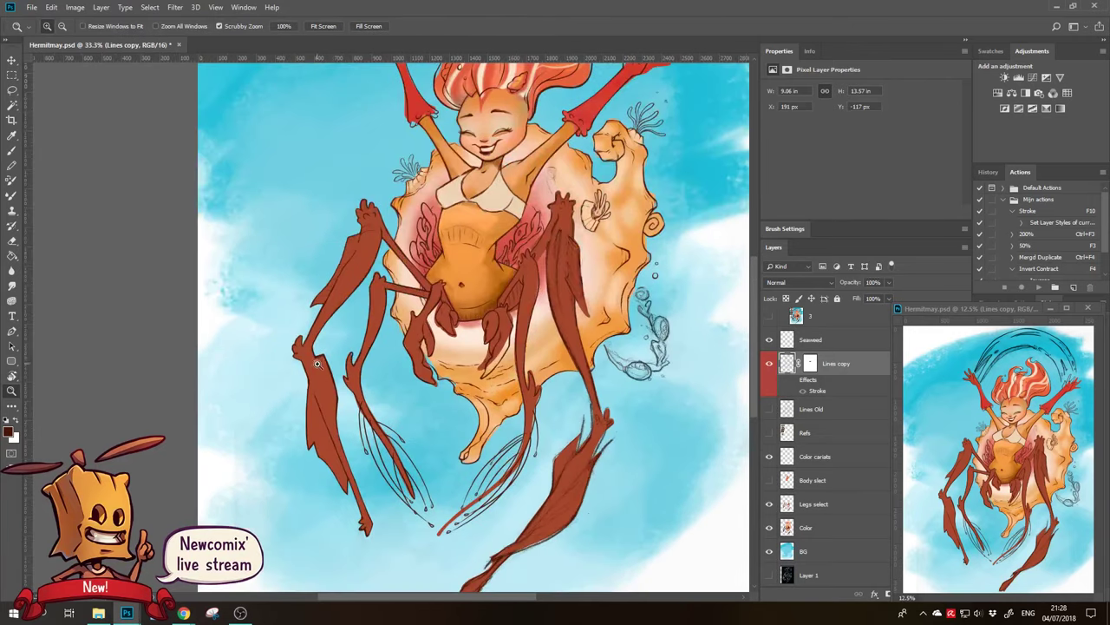
click(327, 372)
alt+click(364, 382)
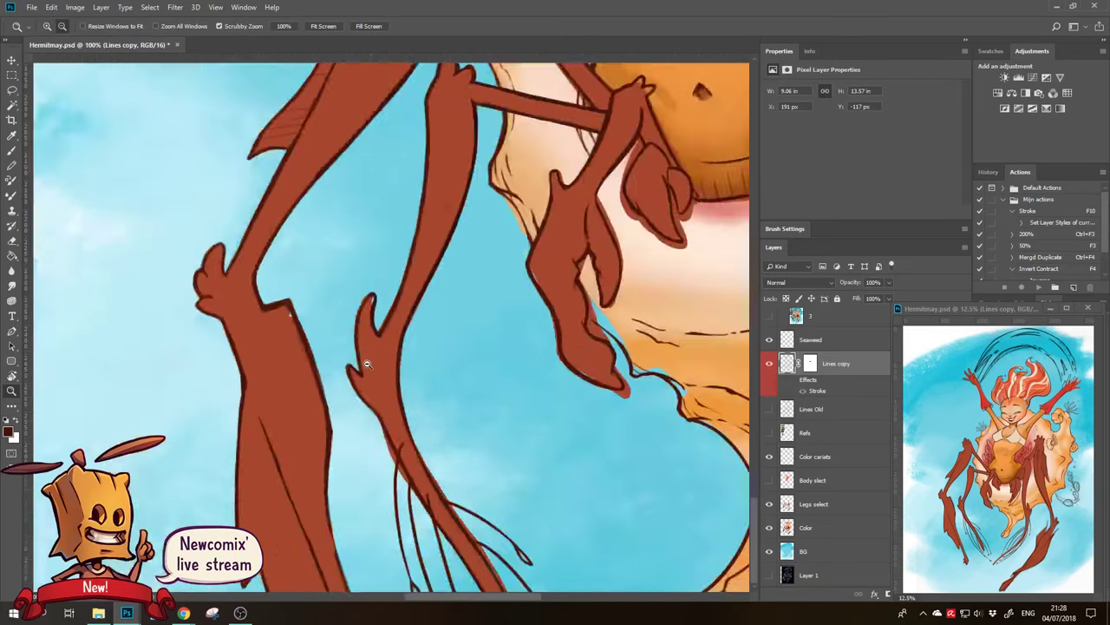
alt+click(399, 398)
drag(399, 397, 324, 267)
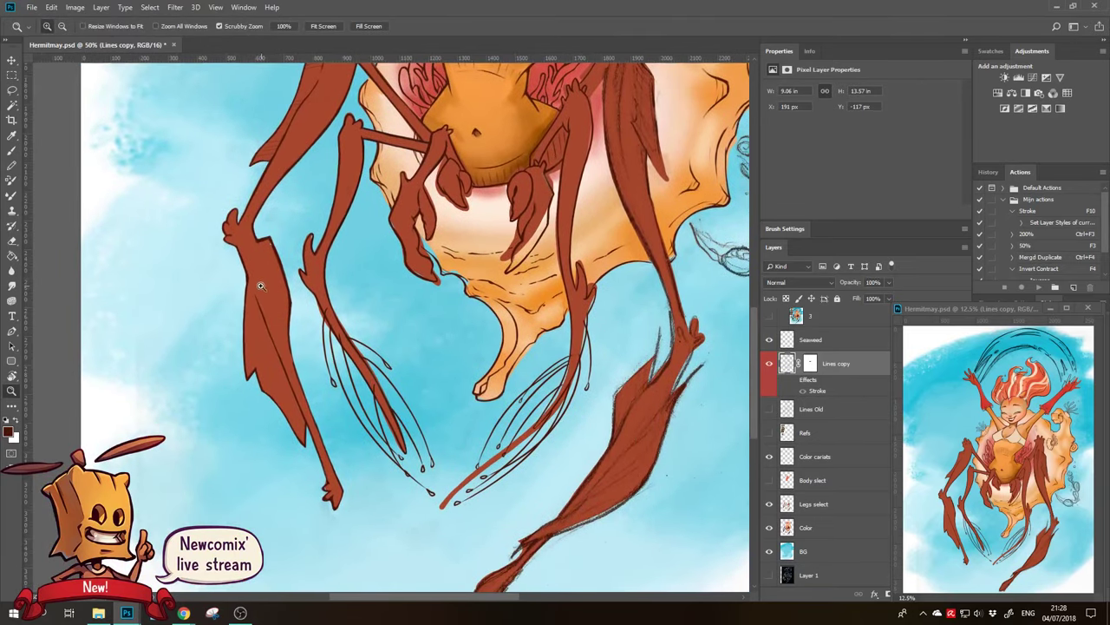
click(274, 287)
click(768, 364)
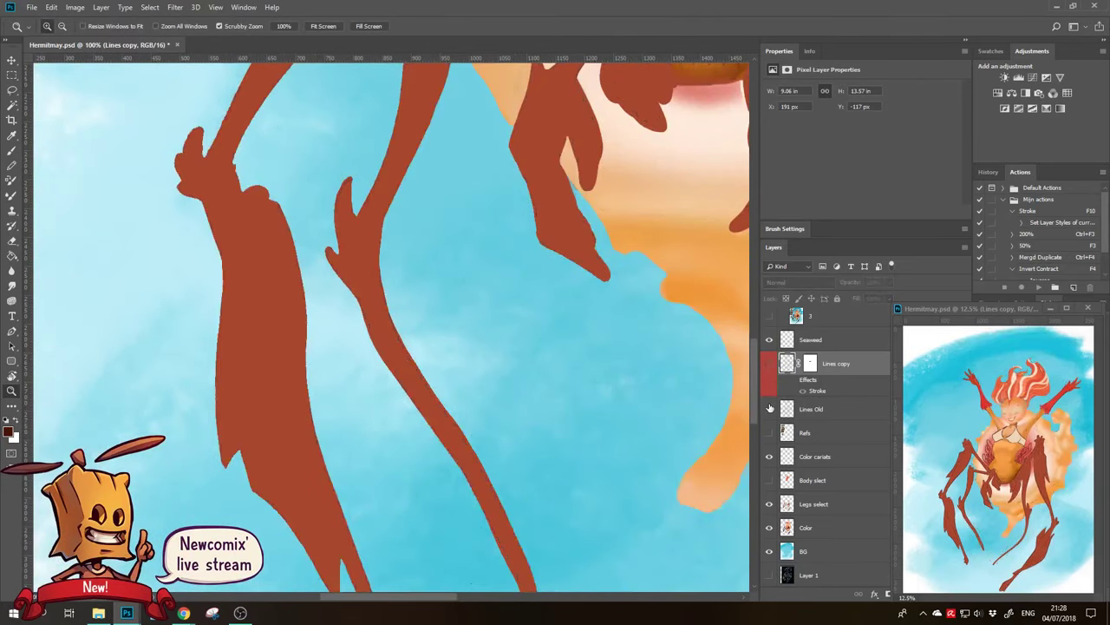
click(768, 409)
click(767, 412)
click(769, 364)
Paint thin hatch strokes along the leg's right edge near the notch
key(b)
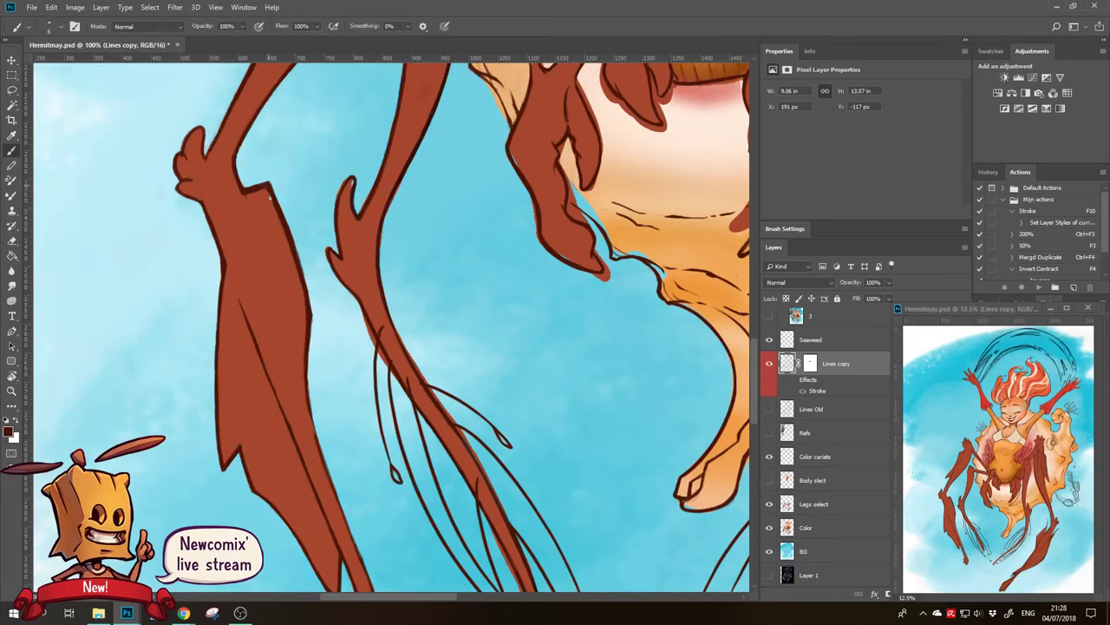
mouse_move(266, 189)
mouse_down()
mouse_move(259, 240)
mouse_move(291, 312)
mouse_up()
drag(289, 272, 296, 332)
drag(296, 292, 304, 354)
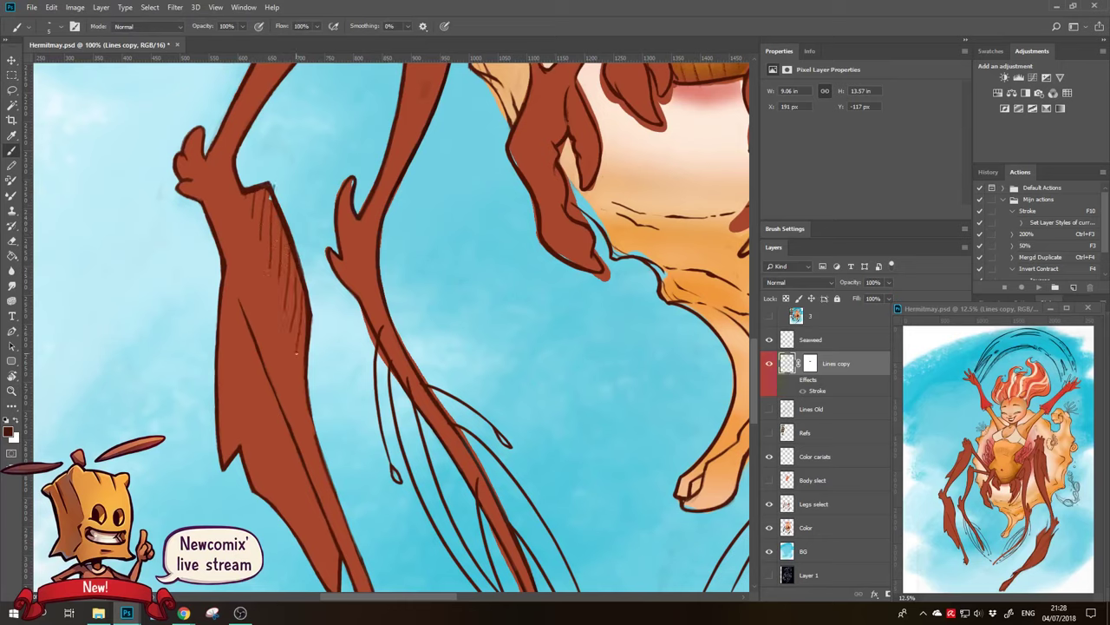
key(e)
key(b)
drag(296, 270, 292, 331)
Check the Lines Old sketch for reference, then restore Lines copy and rotate the canvas
click(769, 364)
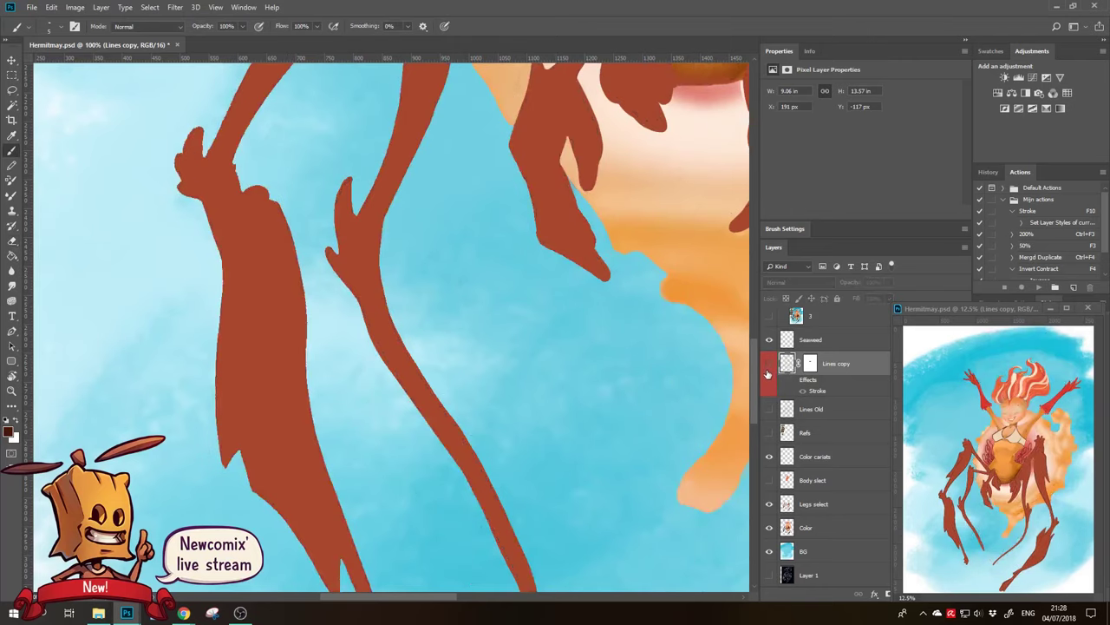
click(770, 409)
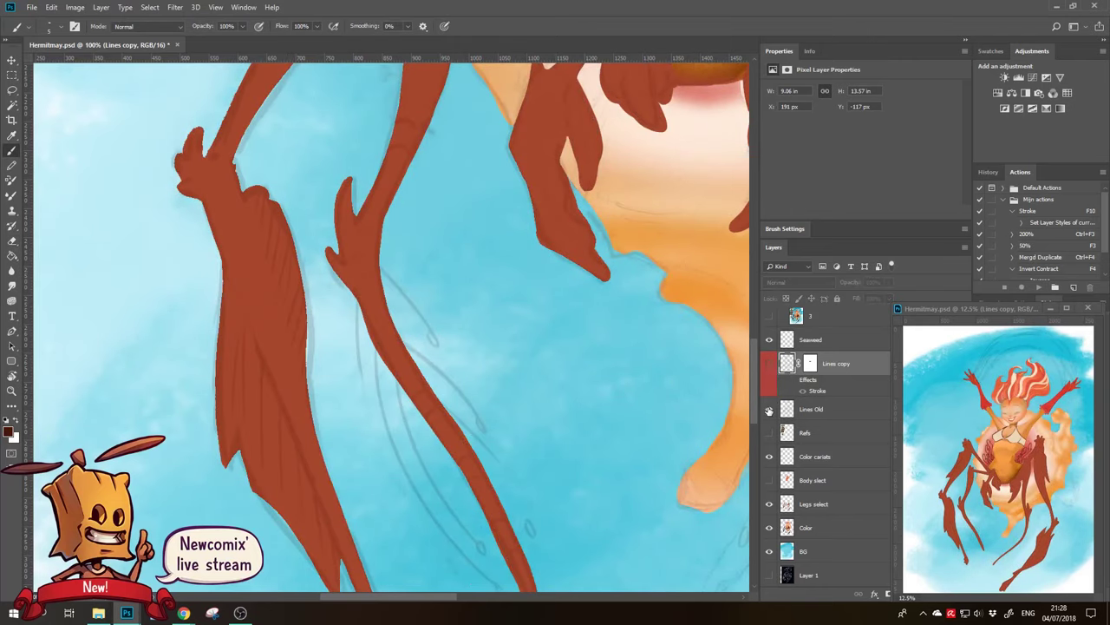
click(768, 363)
key(r)
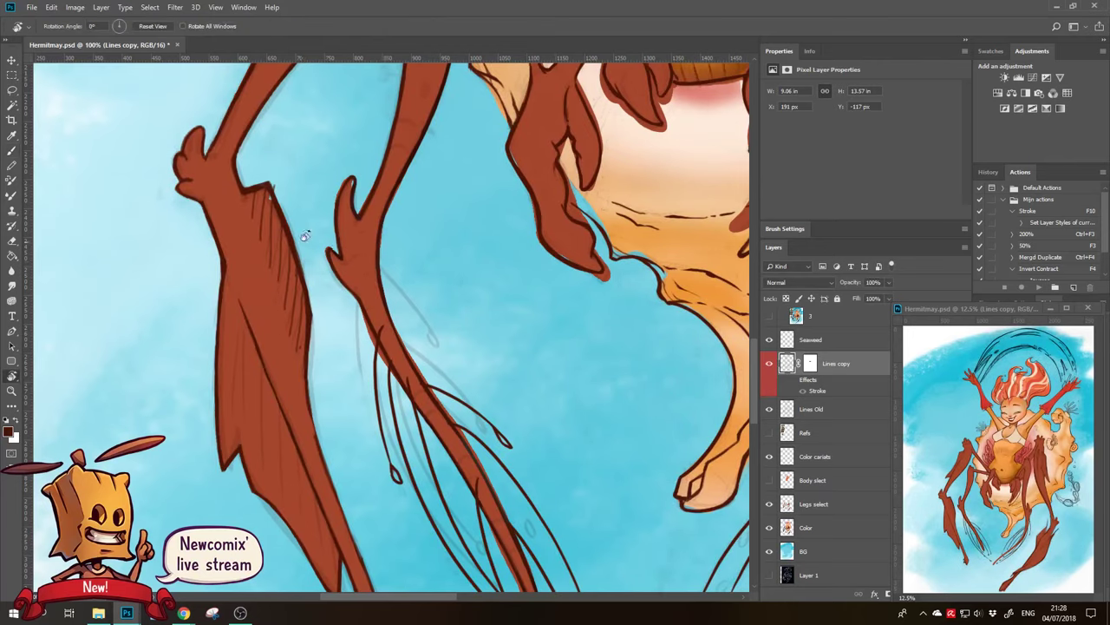
mouse_move(320, 246)
mouse_down()
mouse_move(380, 219)
mouse_move(323, 317)
mouse_up()
Paint hatching lines along the fin's left edge
key(e)
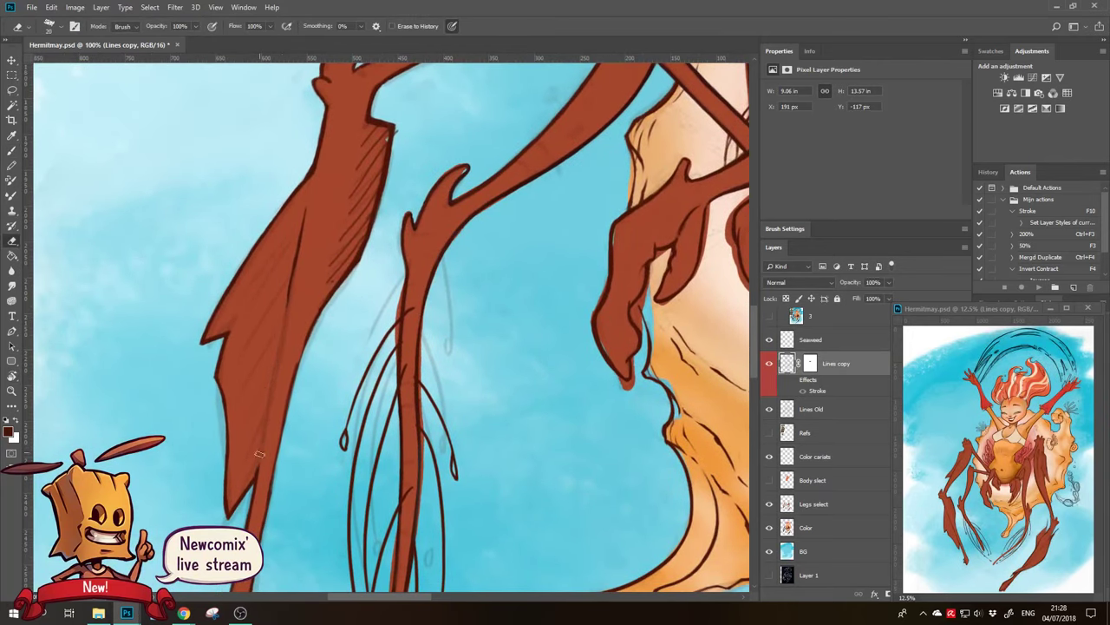
key(b)
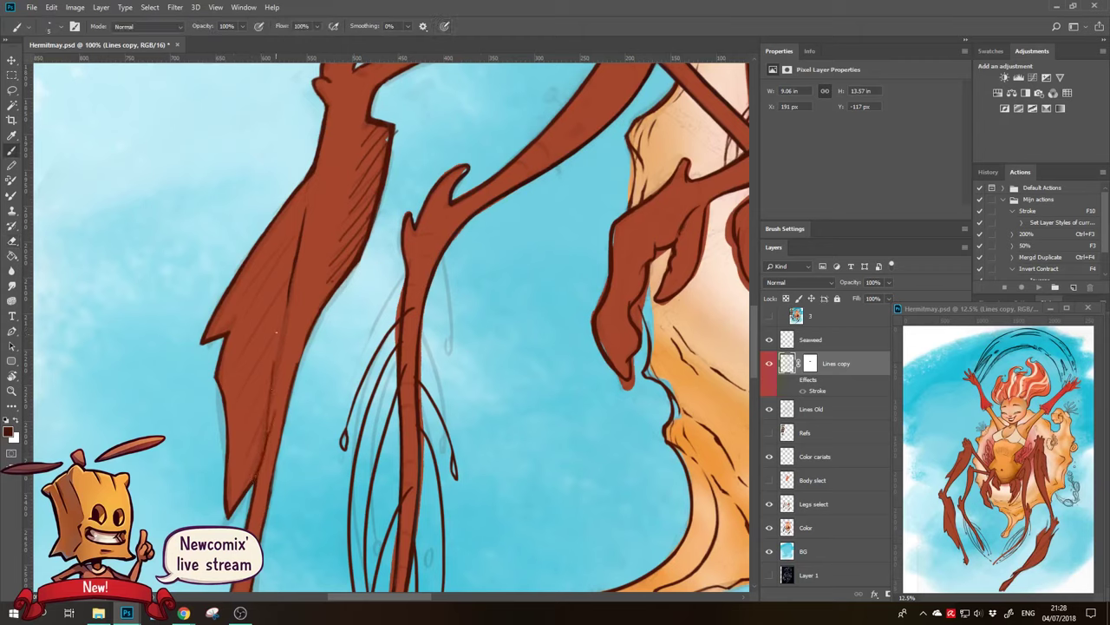
drag(282, 305, 267, 439)
key(e)
key(b)
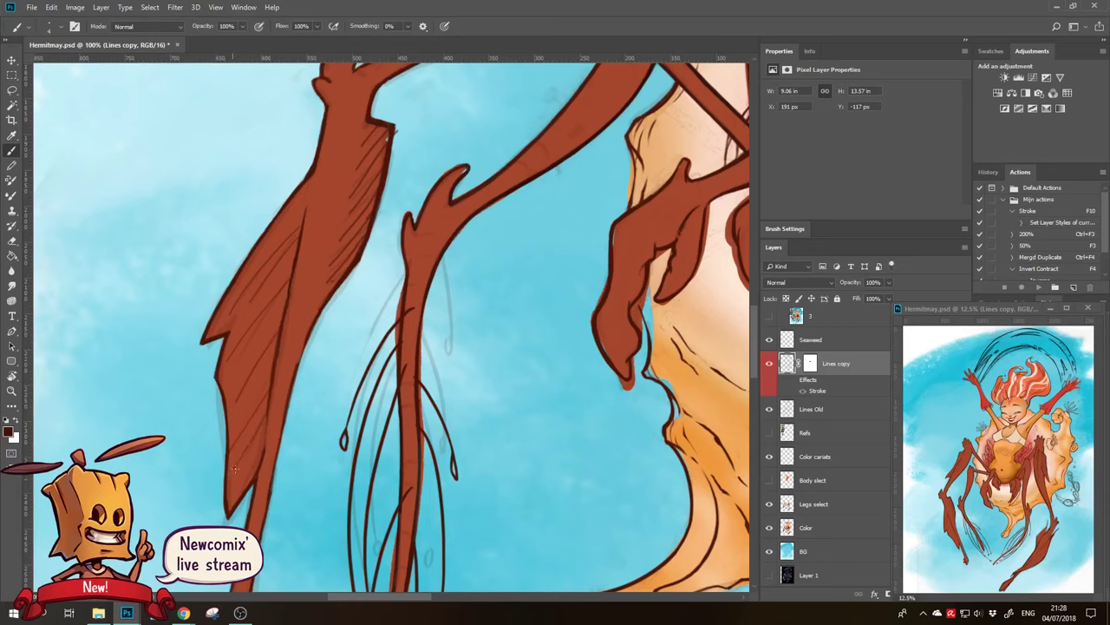
mouse_move(242, 492)
mouse_down()
mouse_move(372, 311)
mouse_move(310, 384)
mouse_move(310, 426)
mouse_move(356, 304)
mouse_up()
click(356, 304)
click(356, 303)
Draw curved segment lines across the upper leg, undoing and redrawing weak ones
key(b)
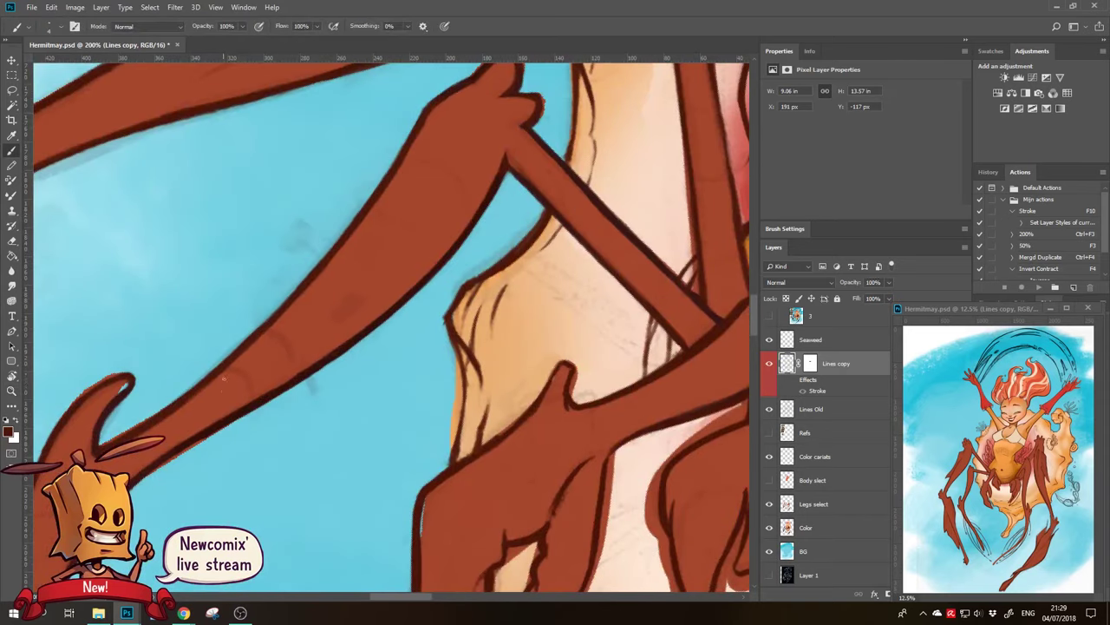
mouse_move(230, 368)
mouse_down()
mouse_move(253, 398)
mouse_move(234, 408)
mouse_up()
key(ctrl+z)
drag(270, 332, 296, 373)
drag(348, 319, 305, 384)
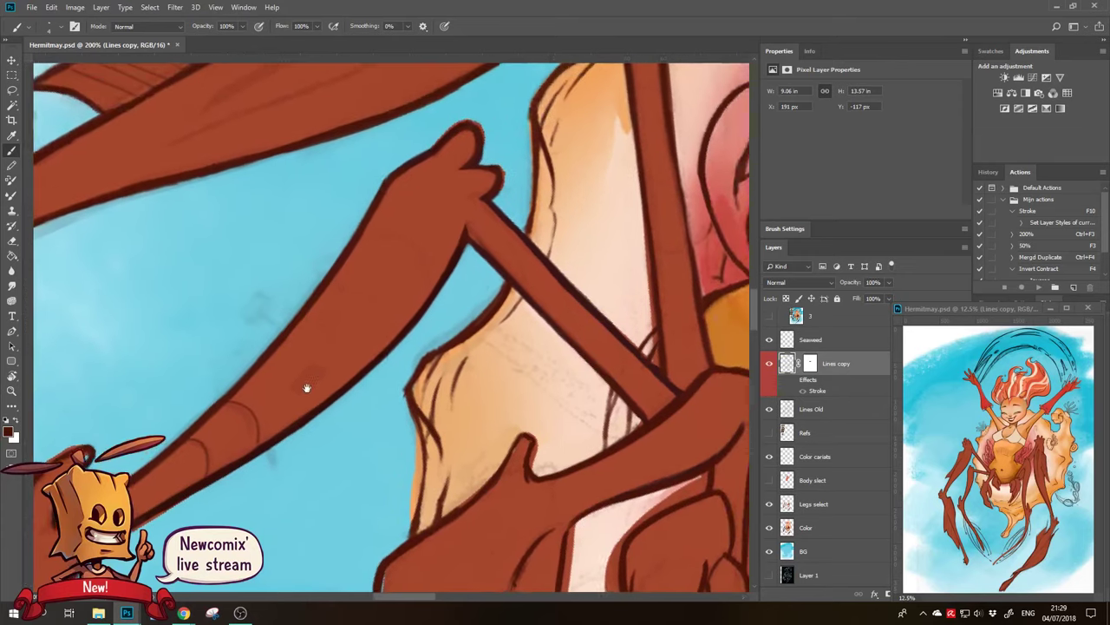
drag(326, 286, 371, 334)
key(ctrl+z)
drag(326, 285, 375, 340)
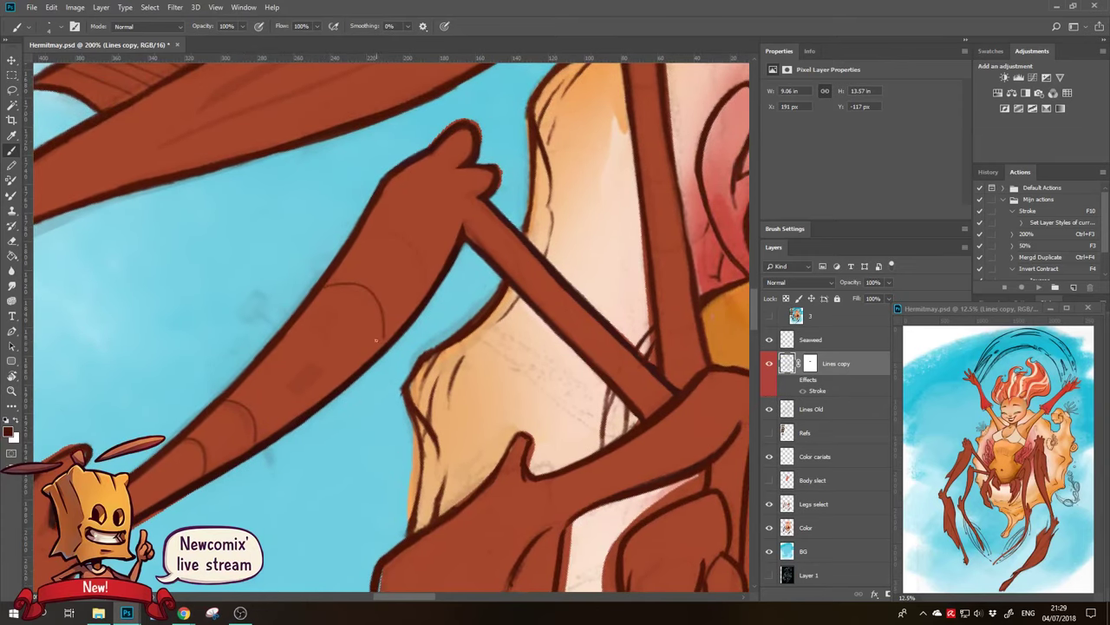
Add curved segment lines higher and lower on the leg, redrawing the lower one neatly
drag(362, 233, 421, 269)
drag(316, 318, 349, 381)
key(ctrl+z)
drag(325, 328, 353, 375)
key(ctrl+z)
drag(308, 323, 345, 371)
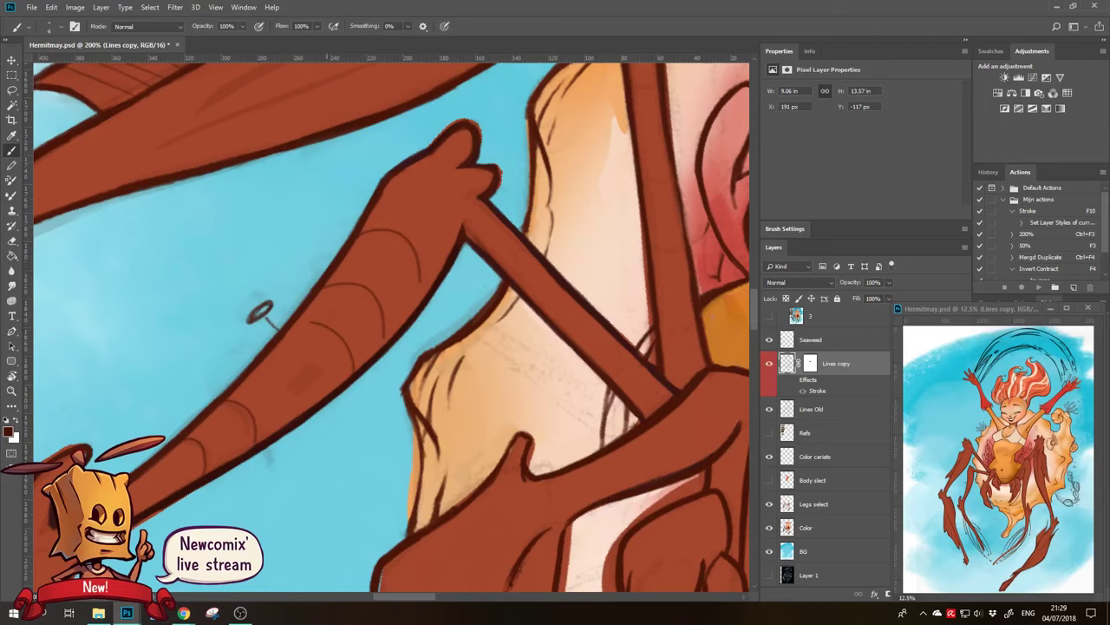
Draw small bubble rings beside and below the leg and darken the oval spot
drag(323, 256, 319, 260)
scroll(356, 313, down, 2)
drag(269, 414, 275, 413)
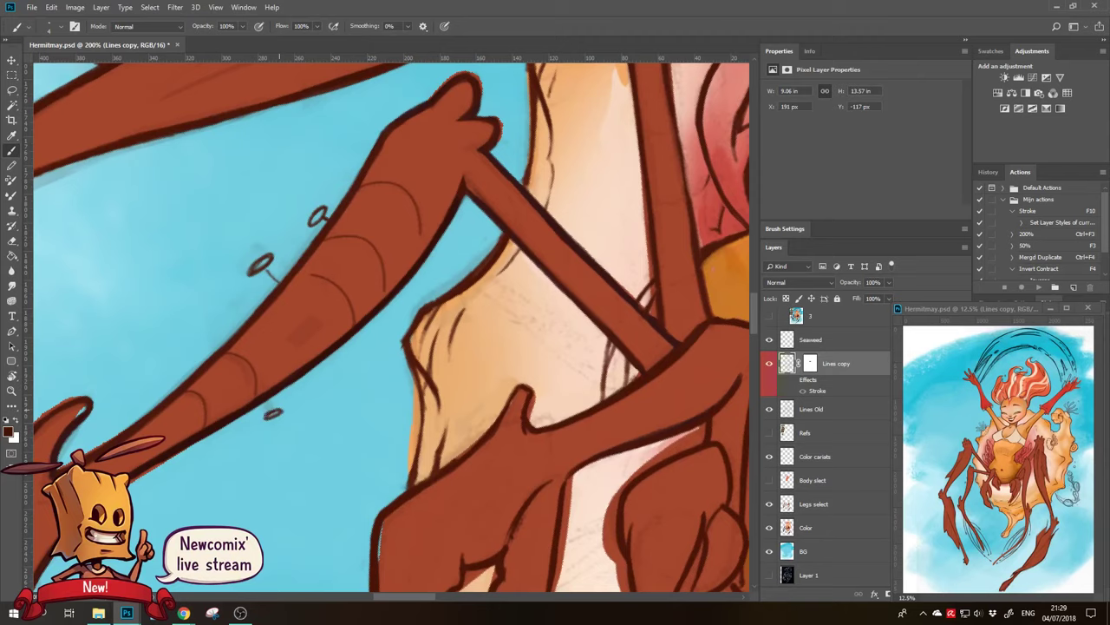
drag(303, 336, 300, 334)
mouse_move(429, 294)
mouse_down()
mouse_move(388, 344)
mouse_move(340, 368)
mouse_up()
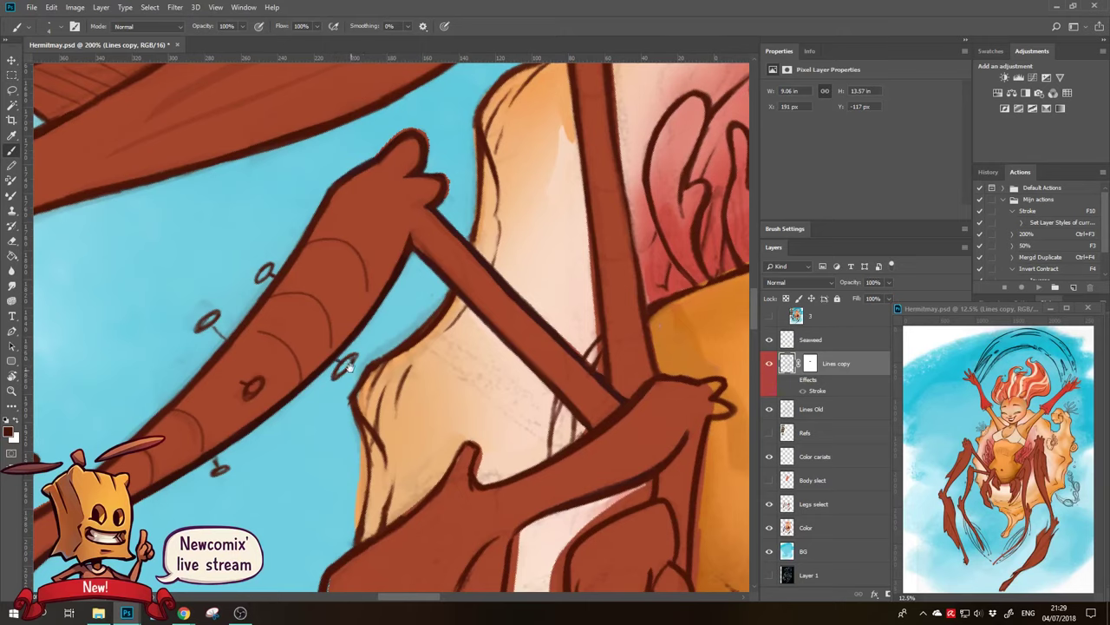
scroll(347, 368, down, 2)
scroll(364, 408, down, 3)
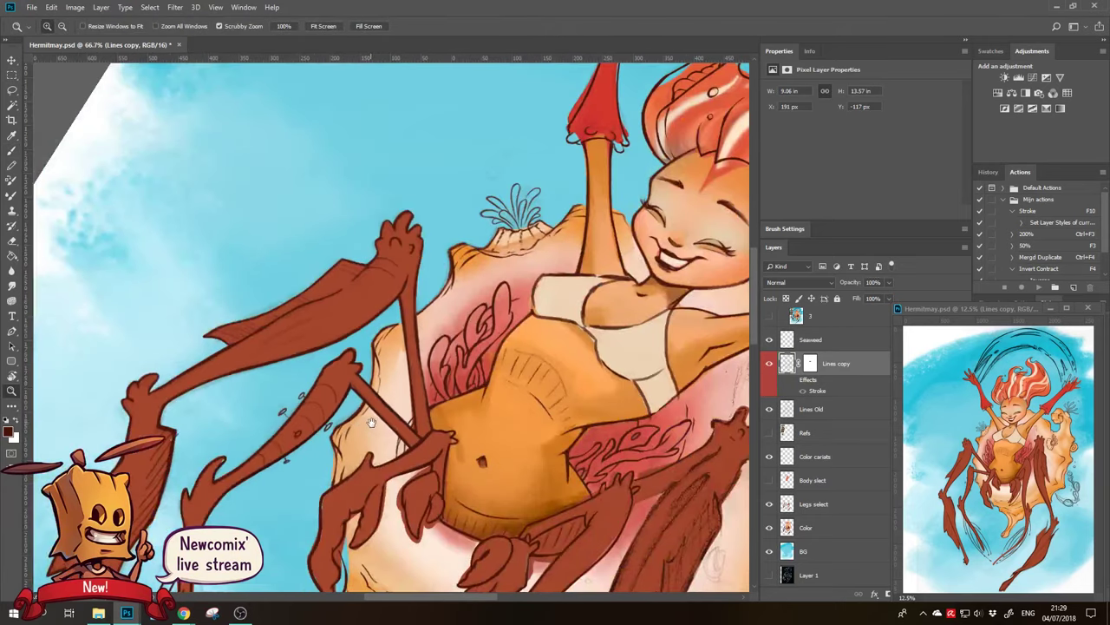
key(b)
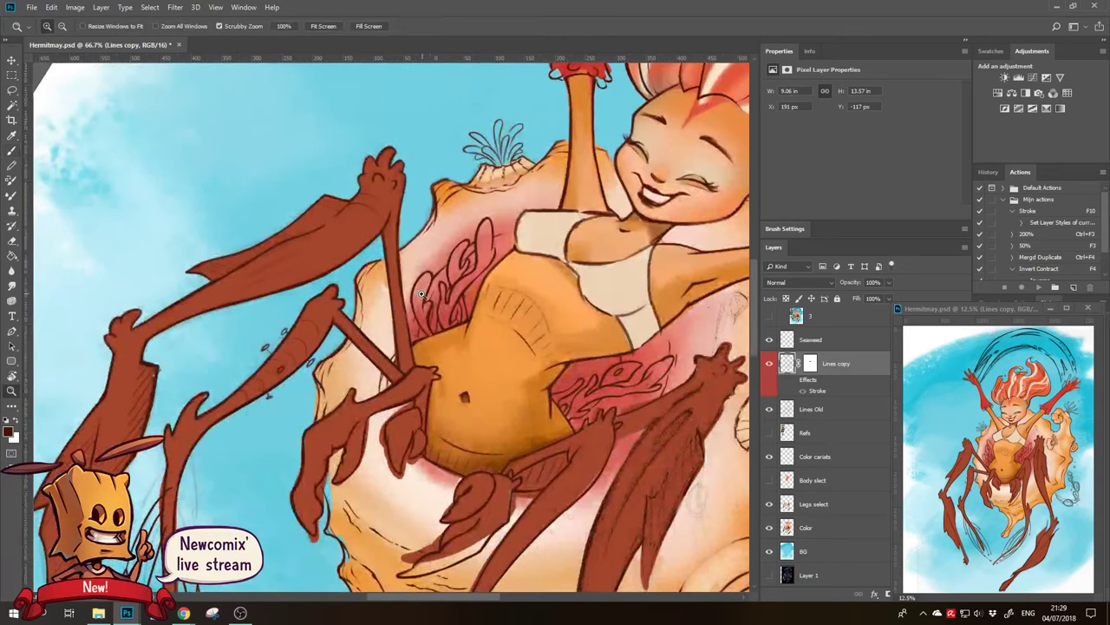
mouse_move(727, 441)
mouse_down()
mouse_move(452, 407)
mouse_move(411, 242)
mouse_up()
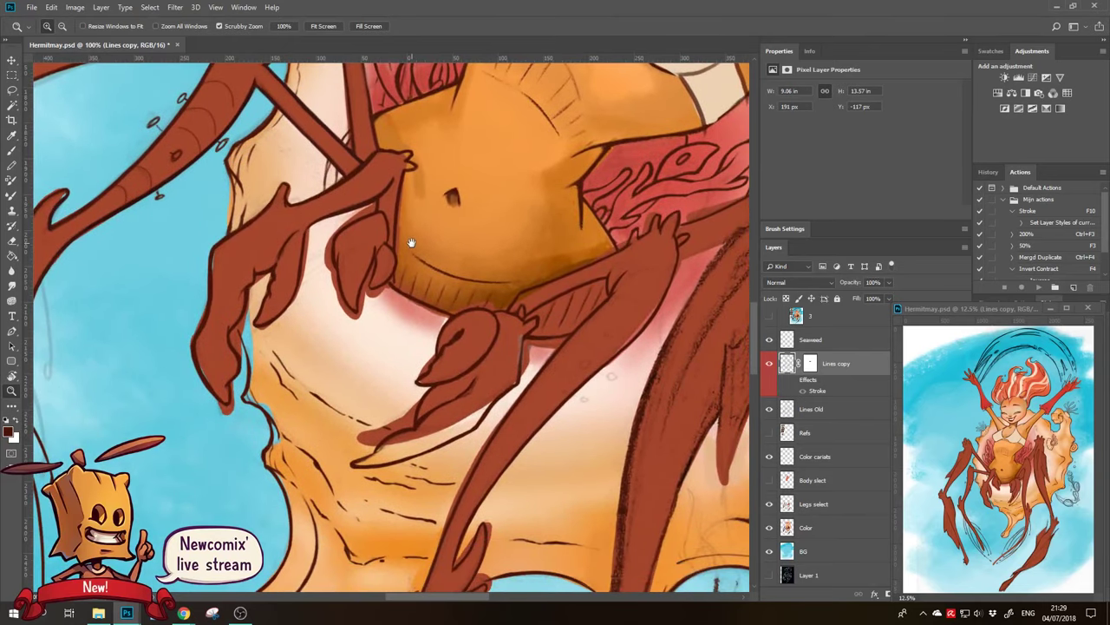
Draw a thin segment line across the lower crab leg
scroll(425, 347, down, 3)
scroll(437, 396, down, 3)
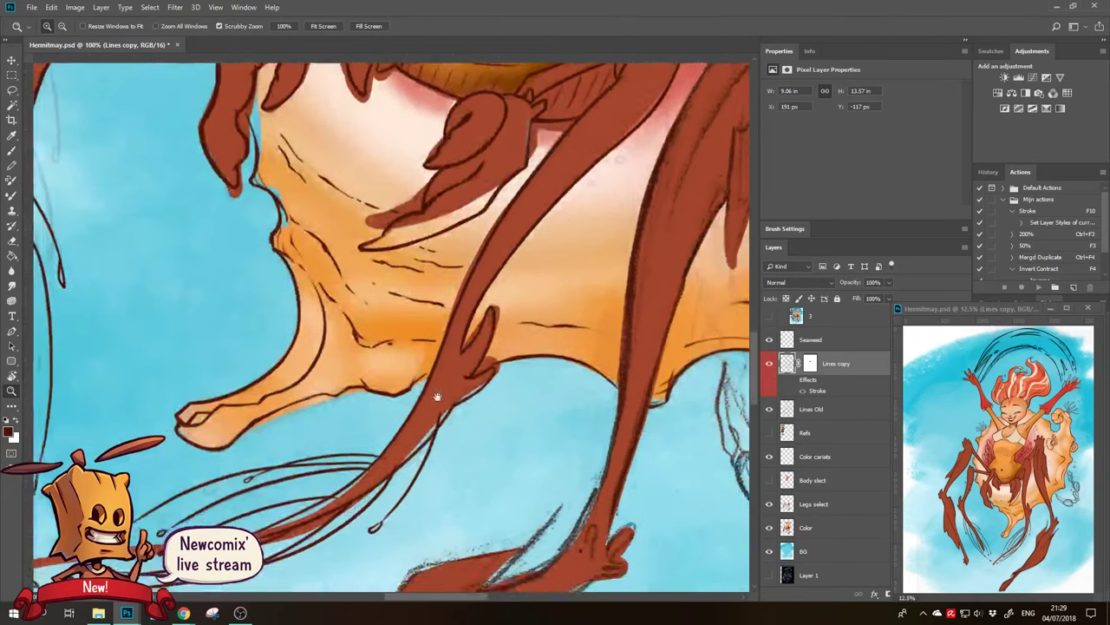
scroll(437, 397, down, 3)
scroll(458, 427, down, 3)
scroll(397, 451, up, 5)
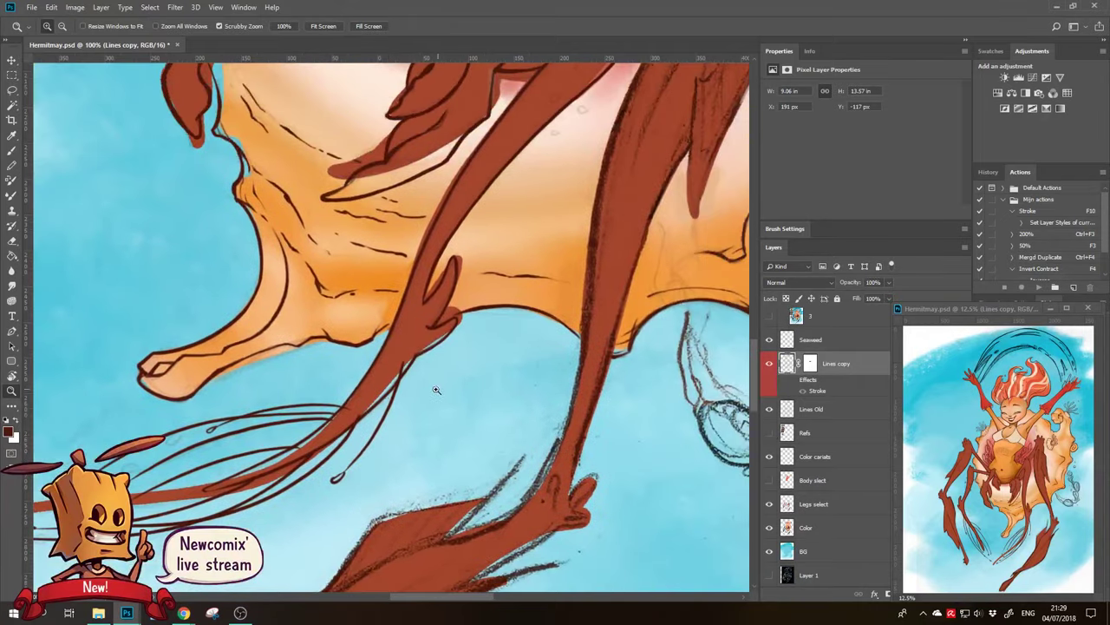
key(b)
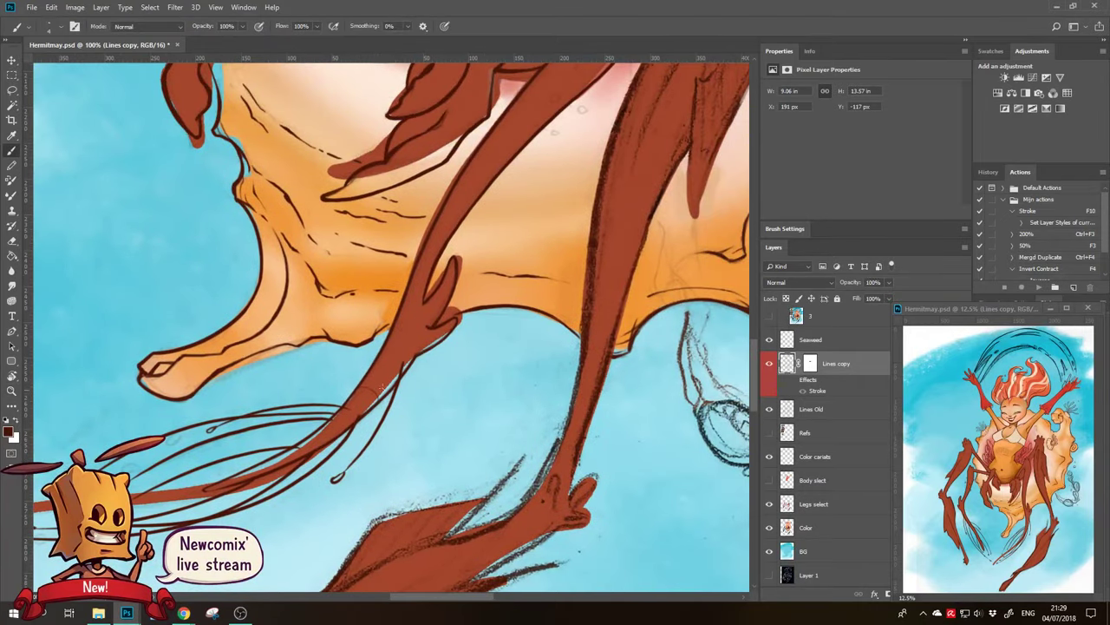
drag(392, 332, 427, 328)
Paint small bubbles beside the claw and lower leg
drag(445, 262, 374, 307)
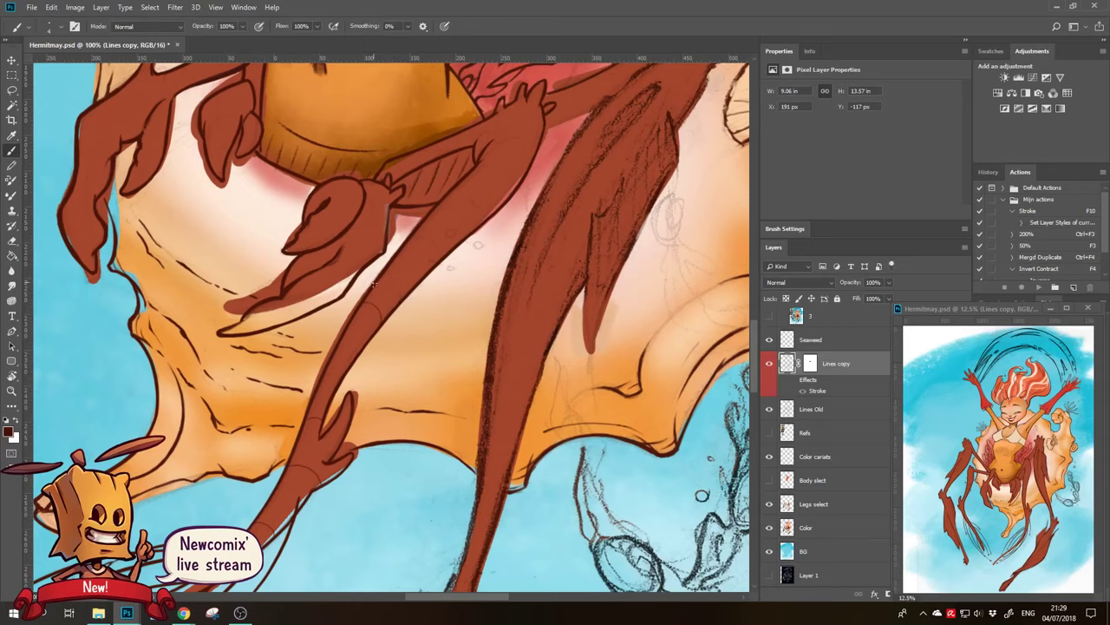
mouse_move(422, 236)
mouse_down()
mouse_move(387, 277)
mouse_move(480, 211)
mouse_up()
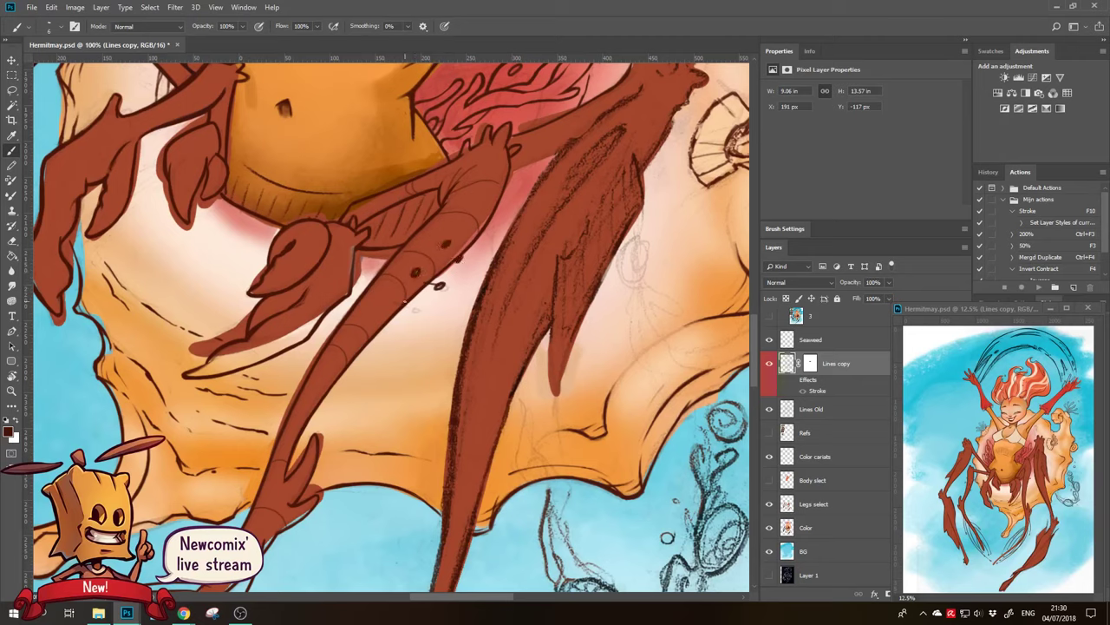
drag(413, 306, 417, 307)
drag(486, 240, 484, 240)
mouse_move(573, 273)
mouse_down()
mouse_move(478, 247)
mouse_move(502, 260)
mouse_move(373, 373)
mouse_move(378, 392)
mouse_move(417, 412)
mouse_up()
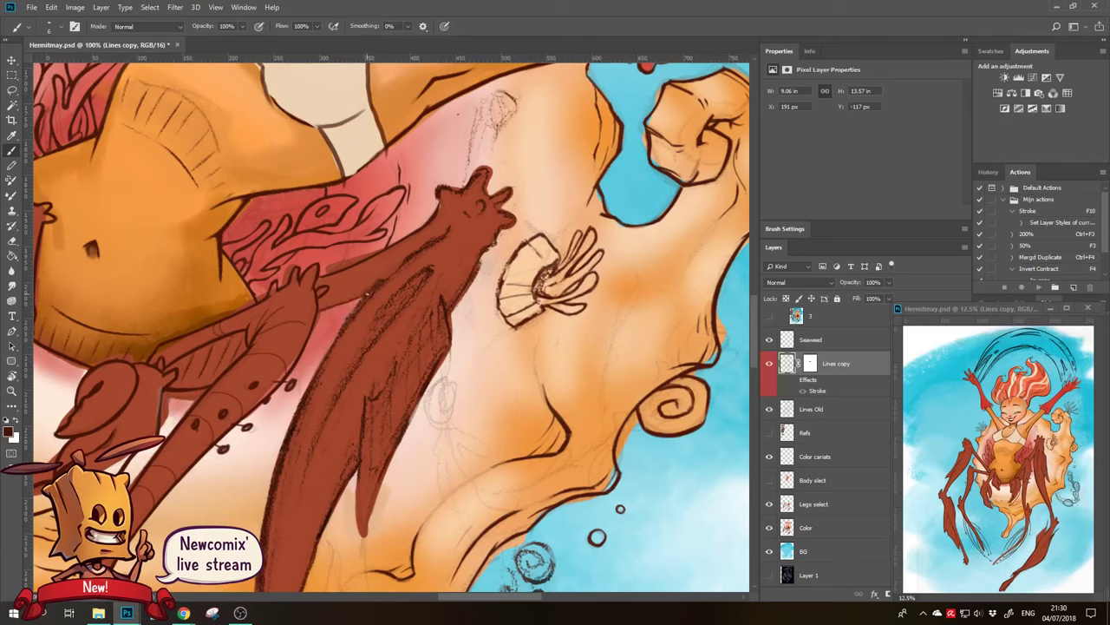
Touch up the arm's upper edge and the leg's left edge in brown
key(e)
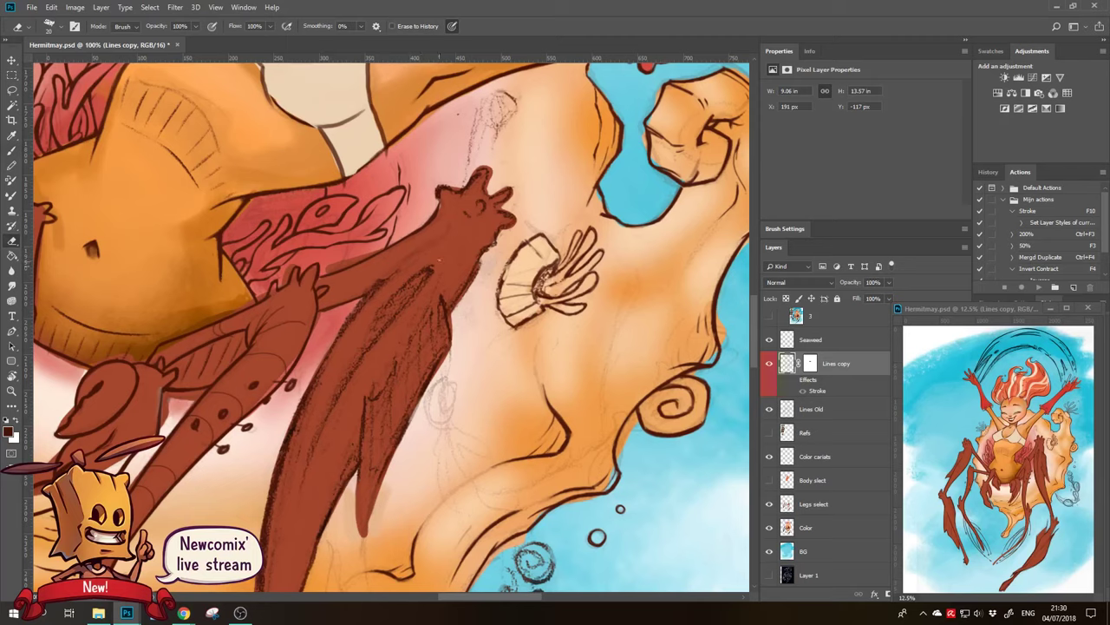
key(b)
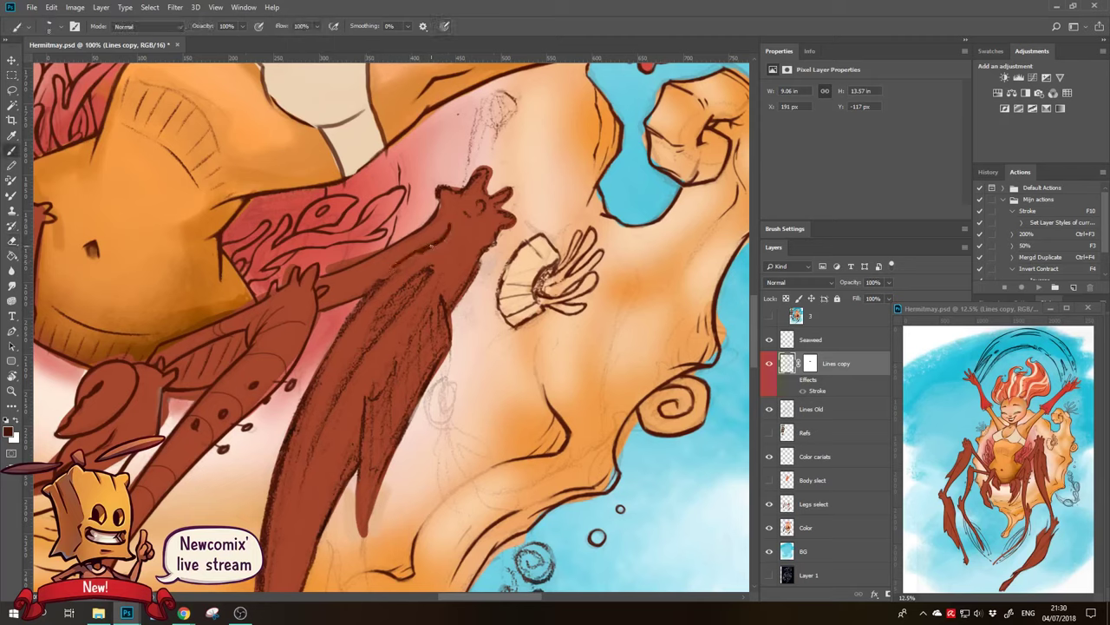
drag(430, 246, 406, 258)
key(e)
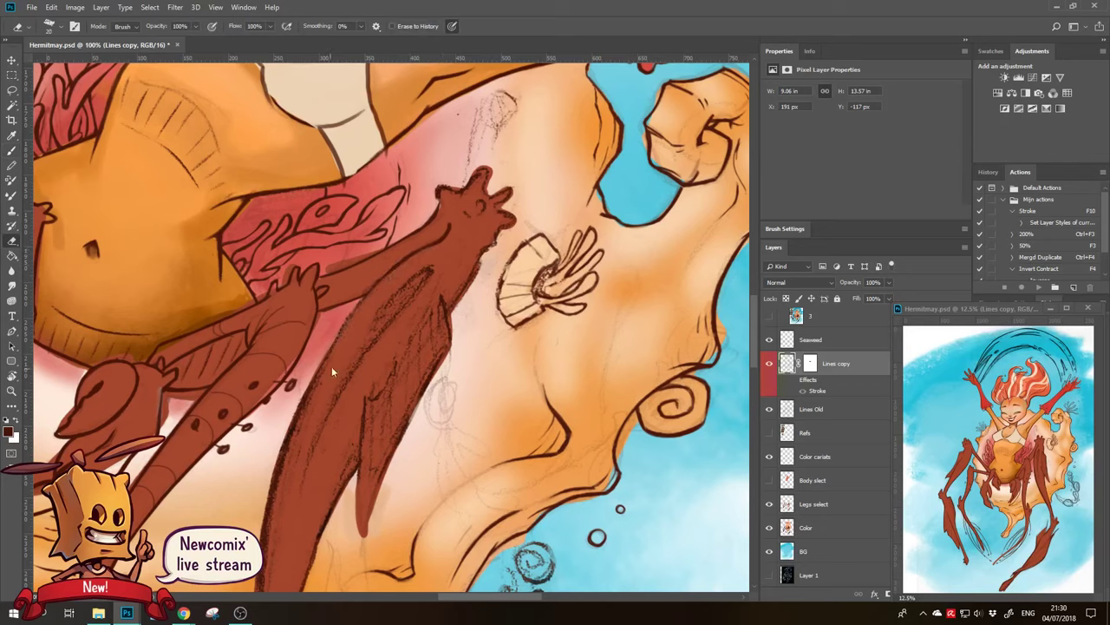
key(b)
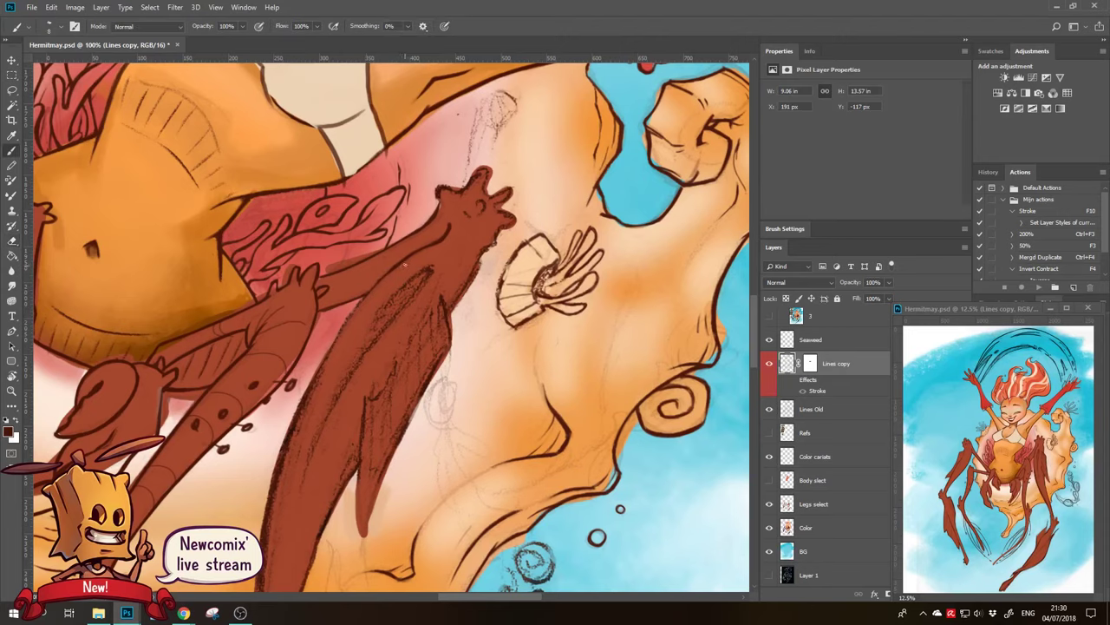
drag(381, 276, 328, 363)
drag(334, 351, 350, 287)
Erase stray brown along the leg's left edge and clean the hand's top edge
key(e)
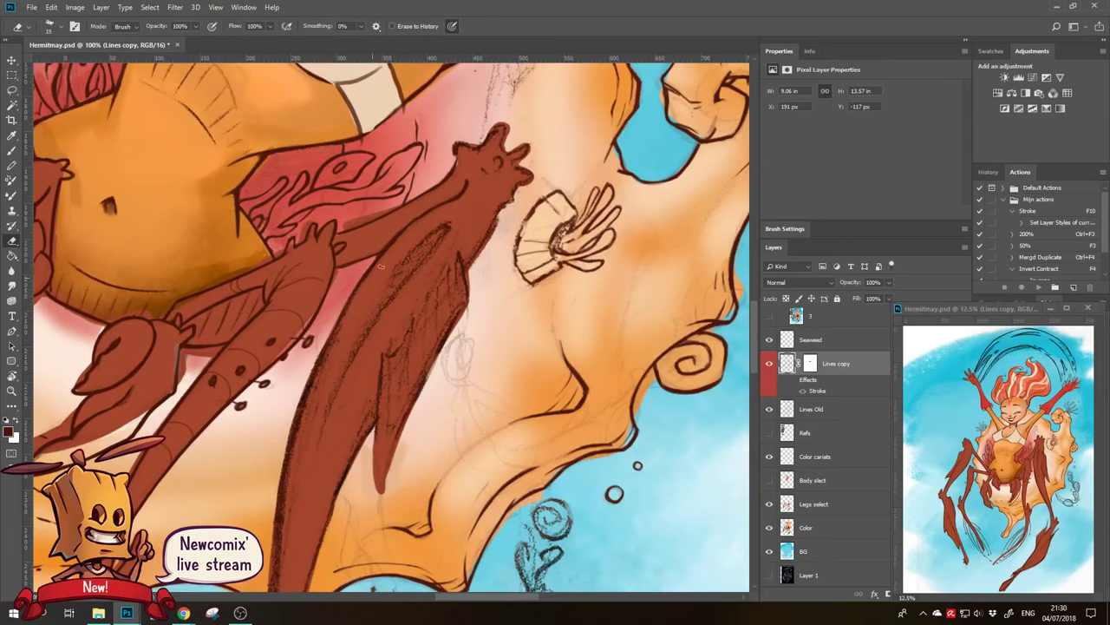
drag(343, 327, 311, 397)
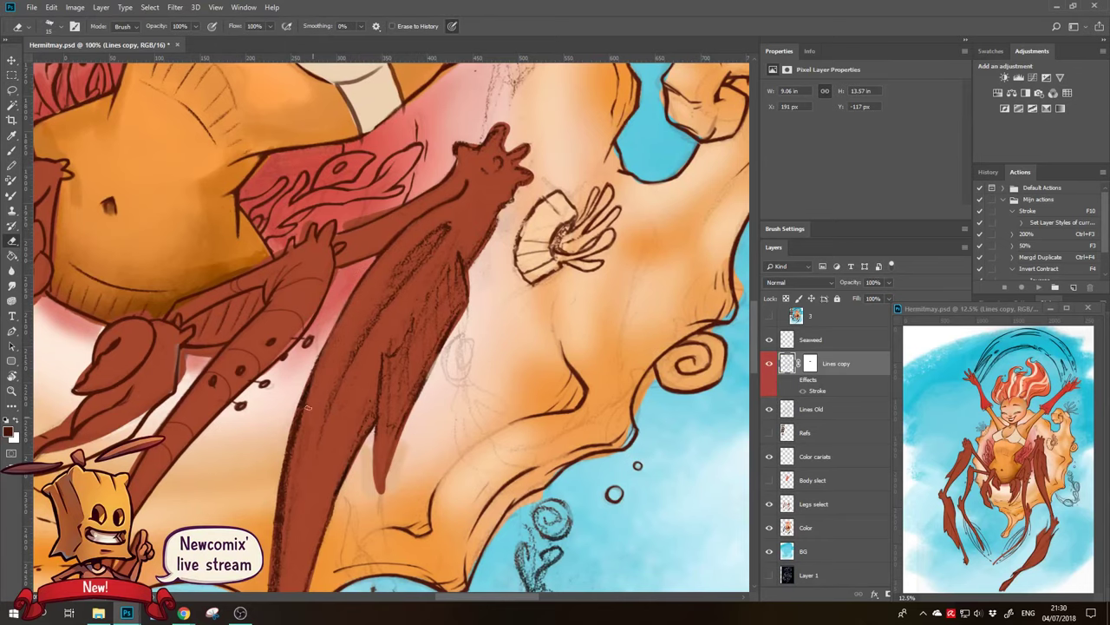
key(b)
mouse_move(360, 305)
mouse_down()
mouse_move(358, 278)
mouse_move(322, 319)
mouse_move(339, 324)
mouse_move(255, 353)
mouse_up()
key(e)
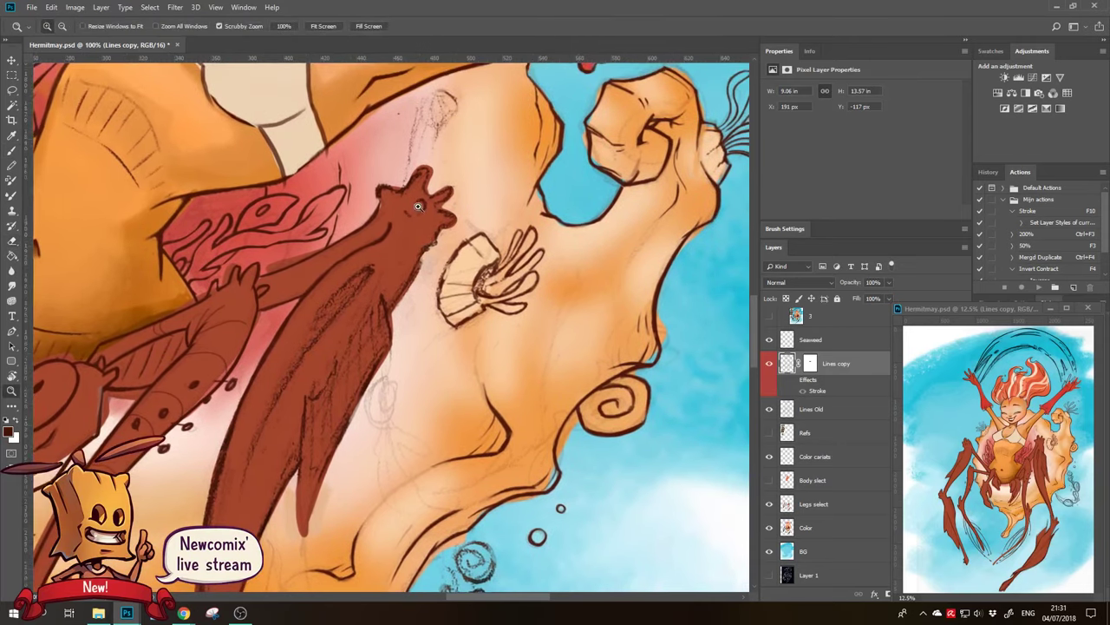
scroll(416, 191, up, 1)
mouse_move(354, 192)
mouse_down()
mouse_move(389, 166)
mouse_move(335, 165)
mouse_move(339, 226)
mouse_move(306, 261)
mouse_up()
Reshape the finger outline and ink the fingertip dark, clearing the accidental selection
key(b)
key(e)
mouse_move(338, 217)
mouse_down()
mouse_move(378, 184)
mouse_move(360, 260)
mouse_move(417, 221)
mouse_move(364, 300)
mouse_move(430, 290)
mouse_up()
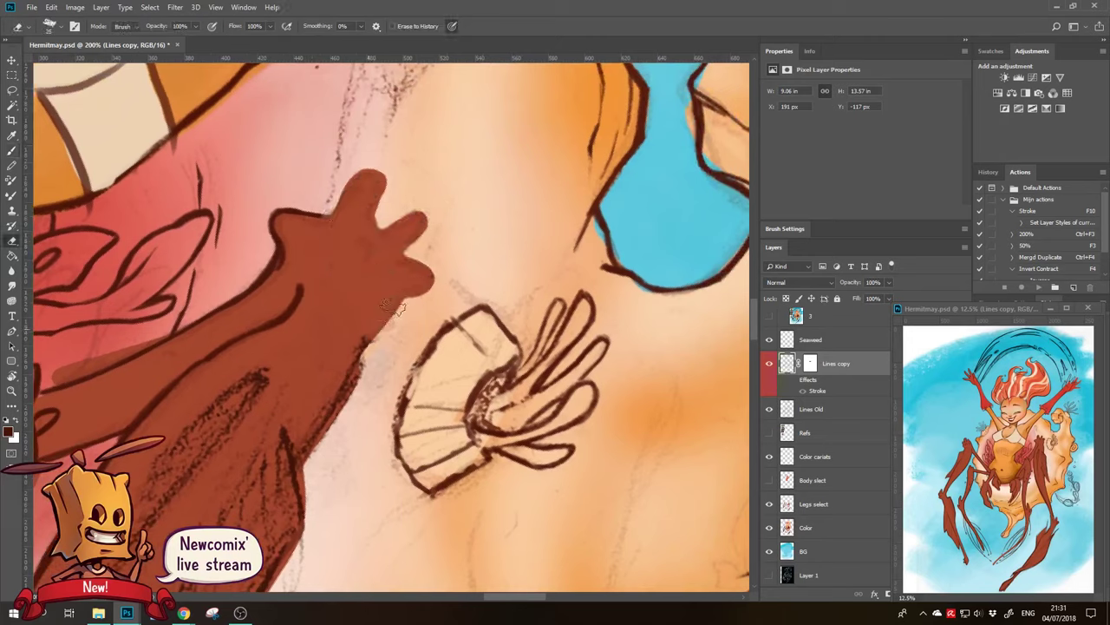
key(b)
mouse_move(425, 211)
mouse_down()
mouse_move(373, 228)
mouse_move(425, 217)
mouse_move(430, 276)
mouse_move(389, 308)
mouse_up()
key(e)
key(ctrl+d)
Draw a knuckle line on the brown hand and darken the raised fingertip's outline
key(b)
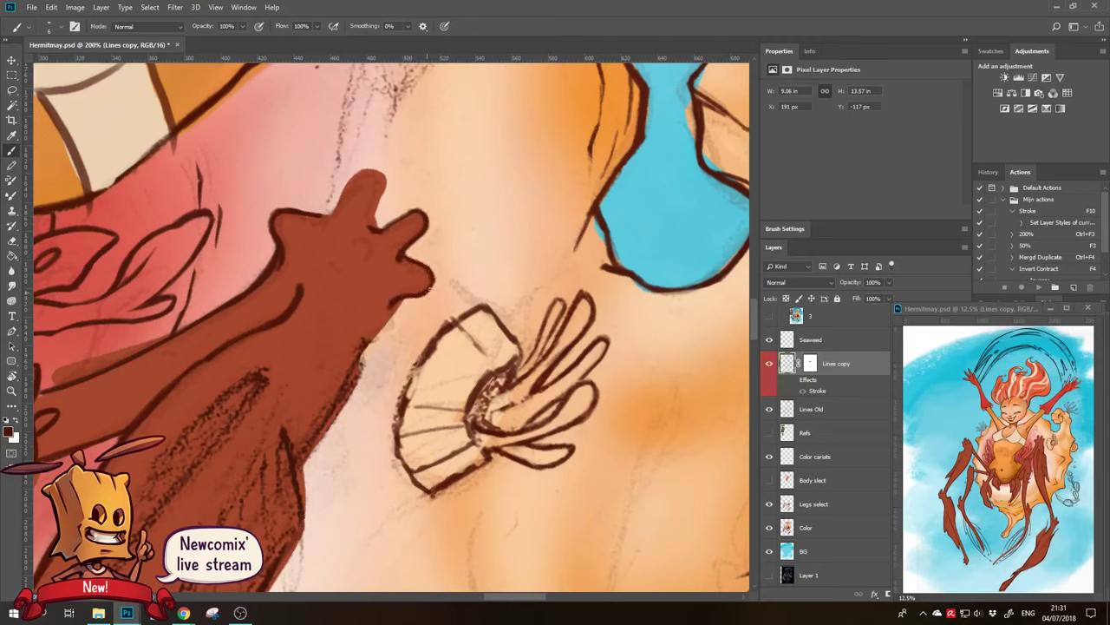
mouse_move(345, 246)
mouse_down()
mouse_move(369, 253)
mouse_move(360, 277)
mouse_up()
mouse_move(388, 178)
mouse_down()
mouse_move(373, 227)
mouse_move(370, 173)
mouse_move(351, 178)
mouse_move(331, 212)
mouse_up()
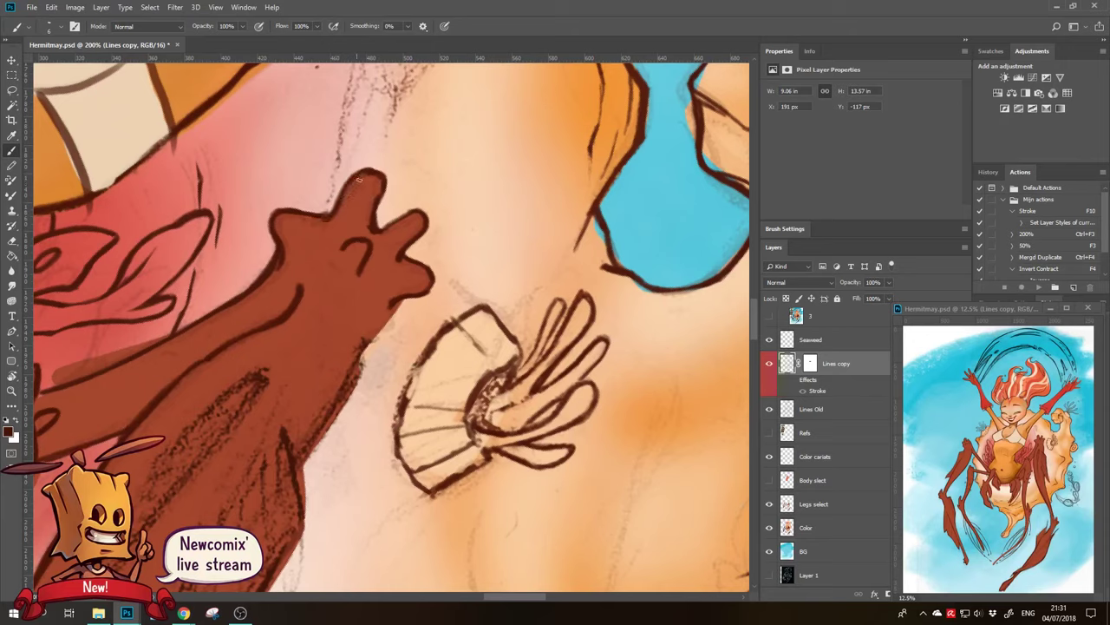
drag(357, 173, 378, 181)
Zoom in on the brown leg beside the shell and erase a stray sketch stroke
scroll(391, 252, down, 2)
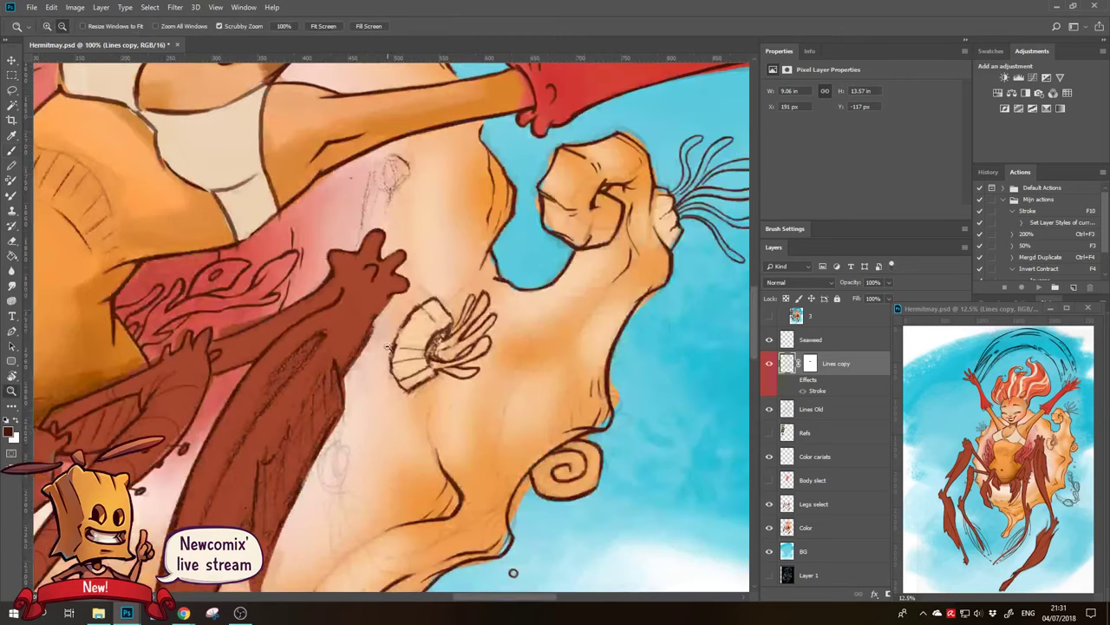
scroll(390, 286, down, 2)
scroll(389, 317, down, 1)
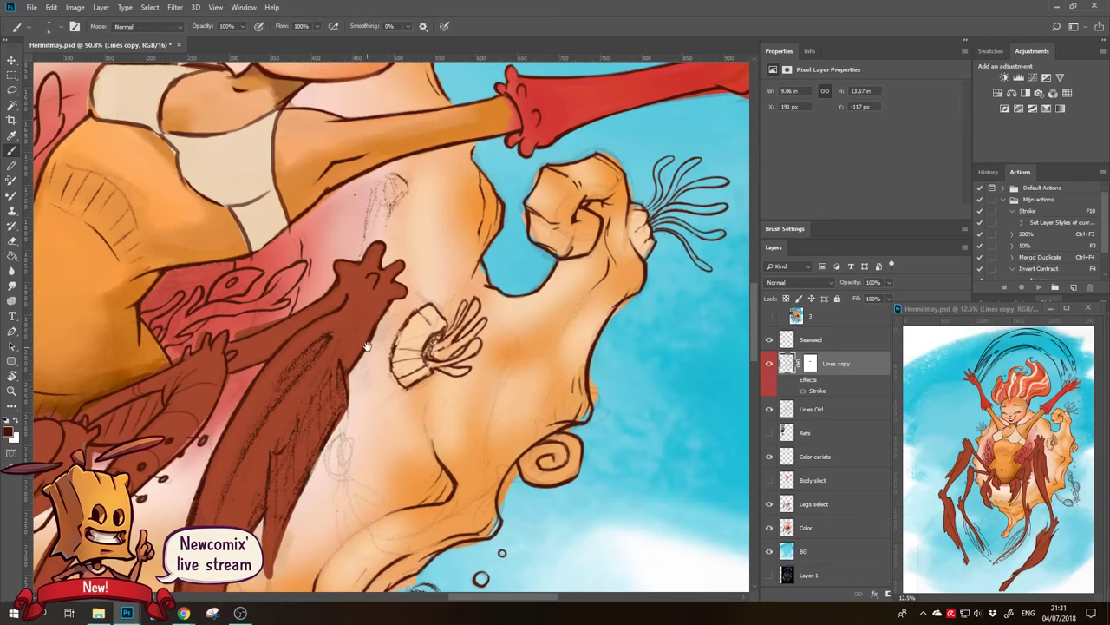
scroll(365, 345, up, 1)
scroll(363, 342, up, 1)
scroll(360, 340, up, 1)
scroll(355, 336, up, 2)
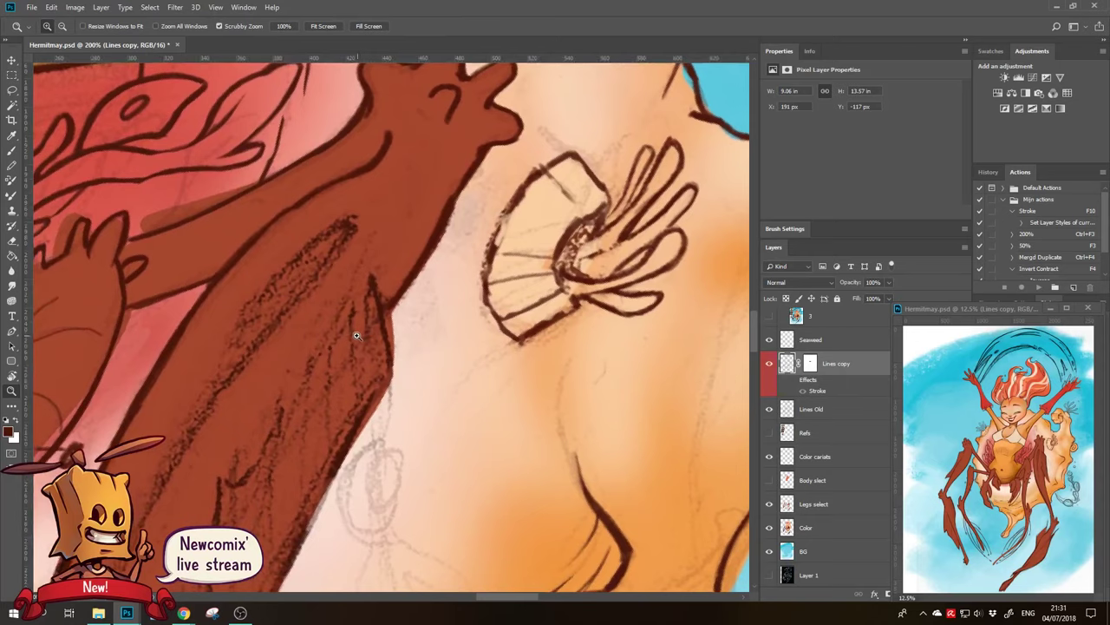
scroll(356, 336, down, 3)
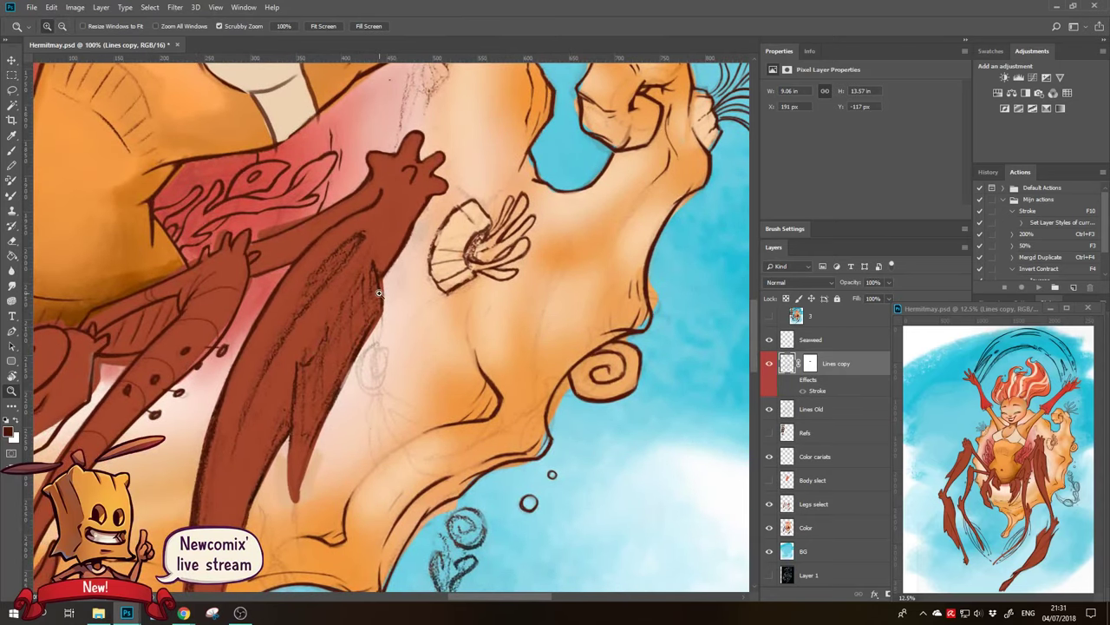
key(alt+Tab)
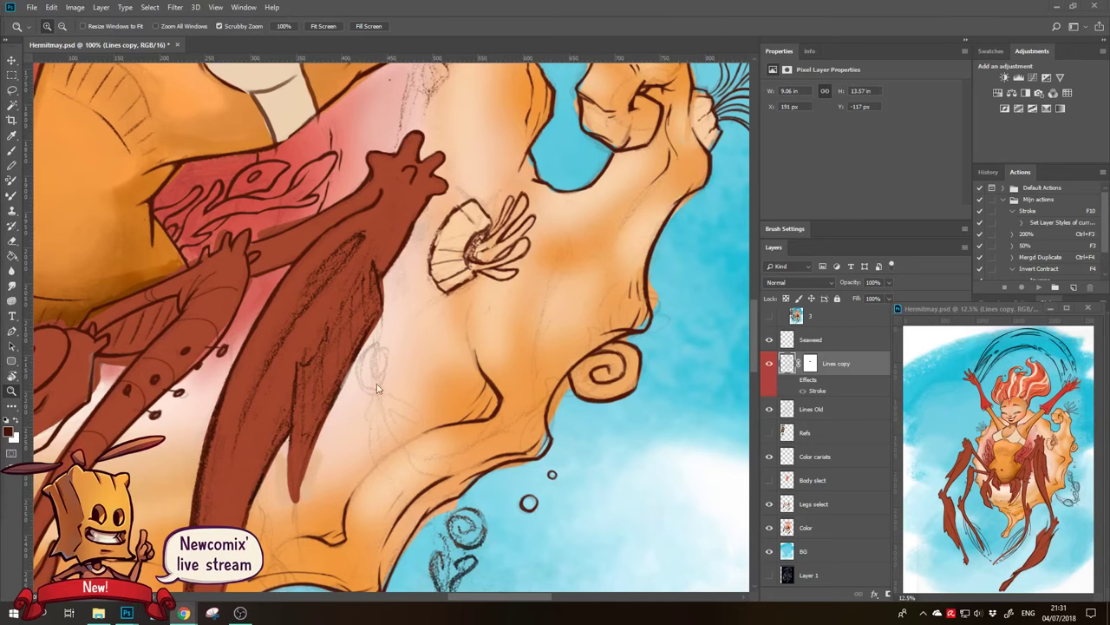
scroll(358, 391, up, 3)
key(e)
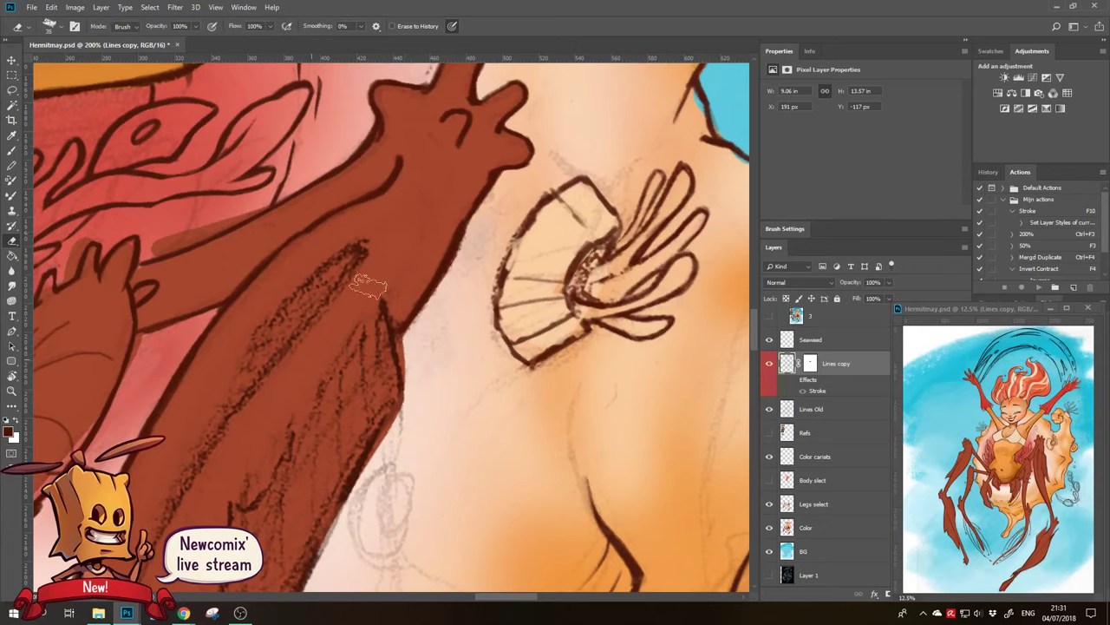
drag(288, 420, 285, 442)
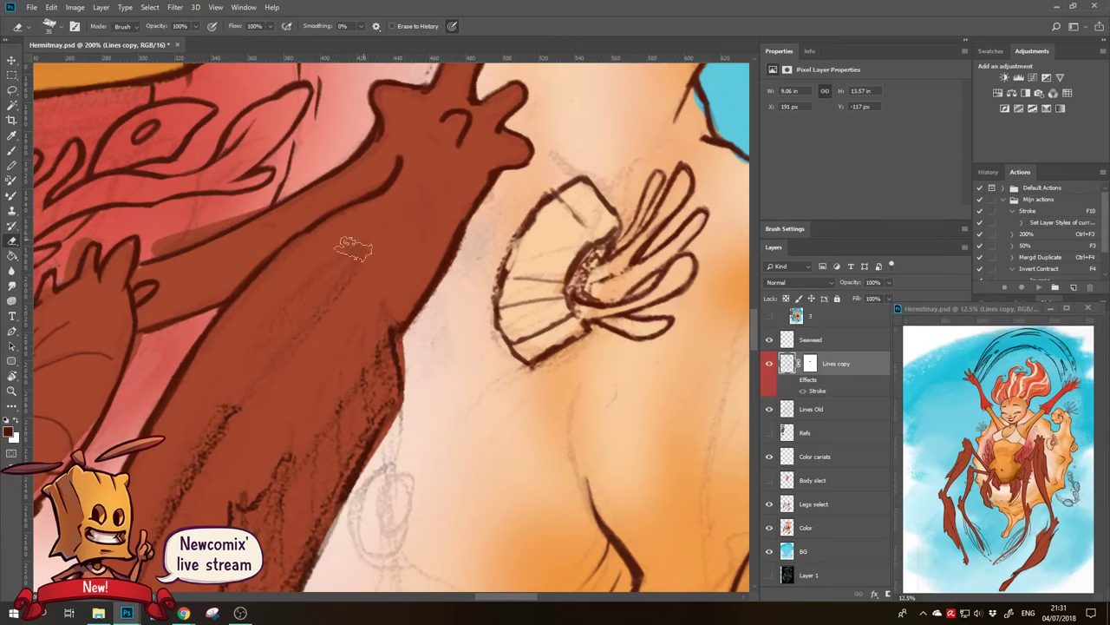
Erase faint sketch lines on the leg's right edge, tip and left edge, then zoom to 100%
key(z)
scroll(325, 376, down, 2)
scroll(325, 375, down, 4)
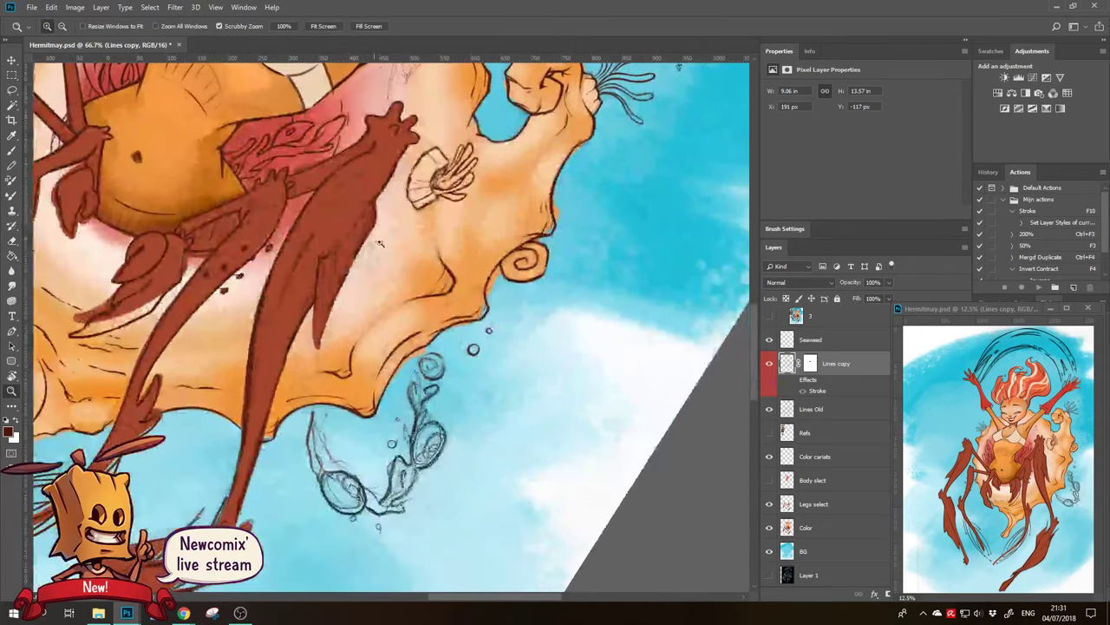
key(e)
drag(297, 279, 370, 230)
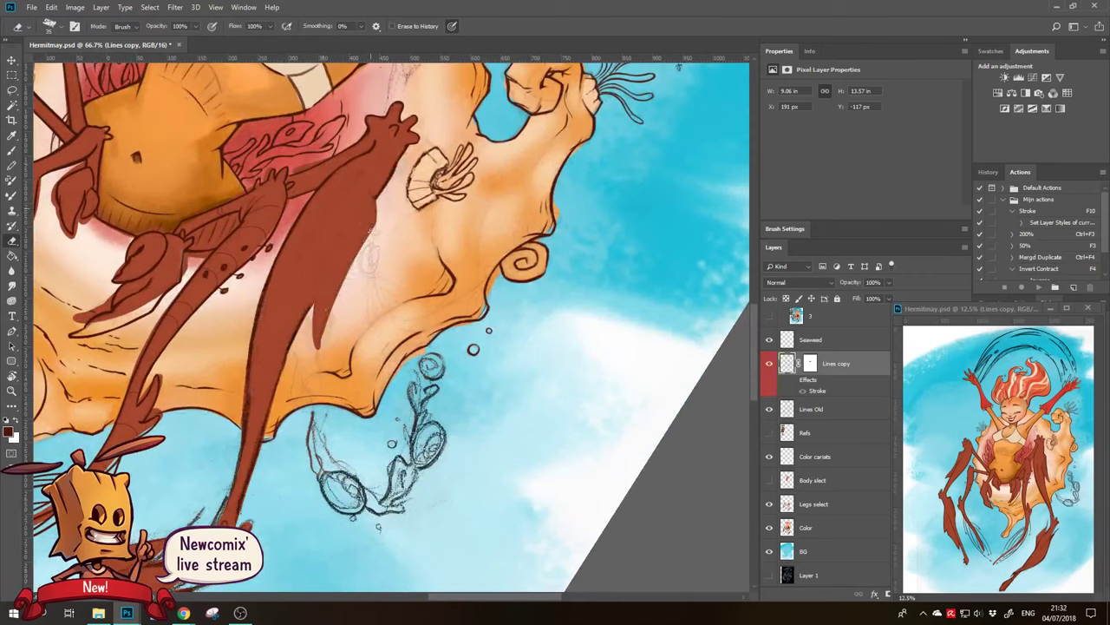
drag(317, 344, 278, 408)
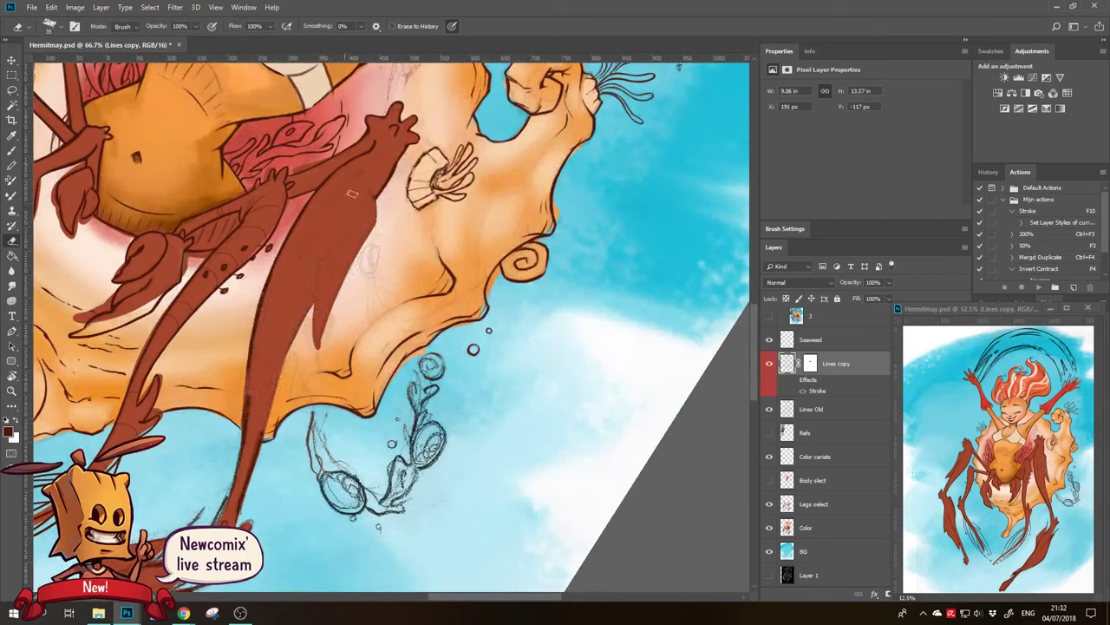
drag(292, 227, 237, 484)
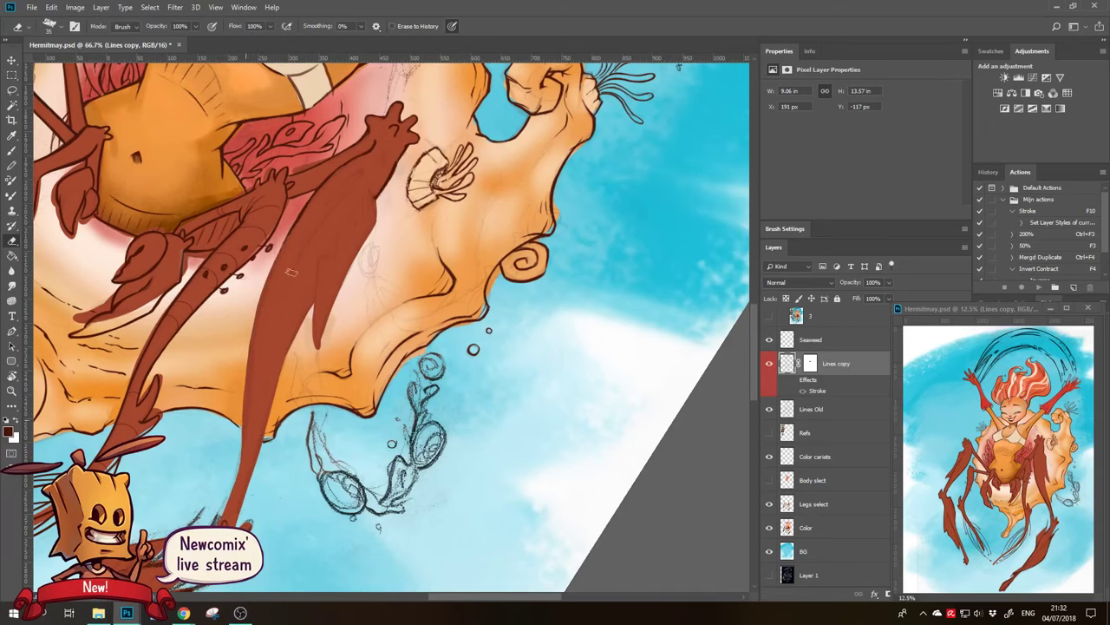
key(z)
click(330, 251)
key(b)
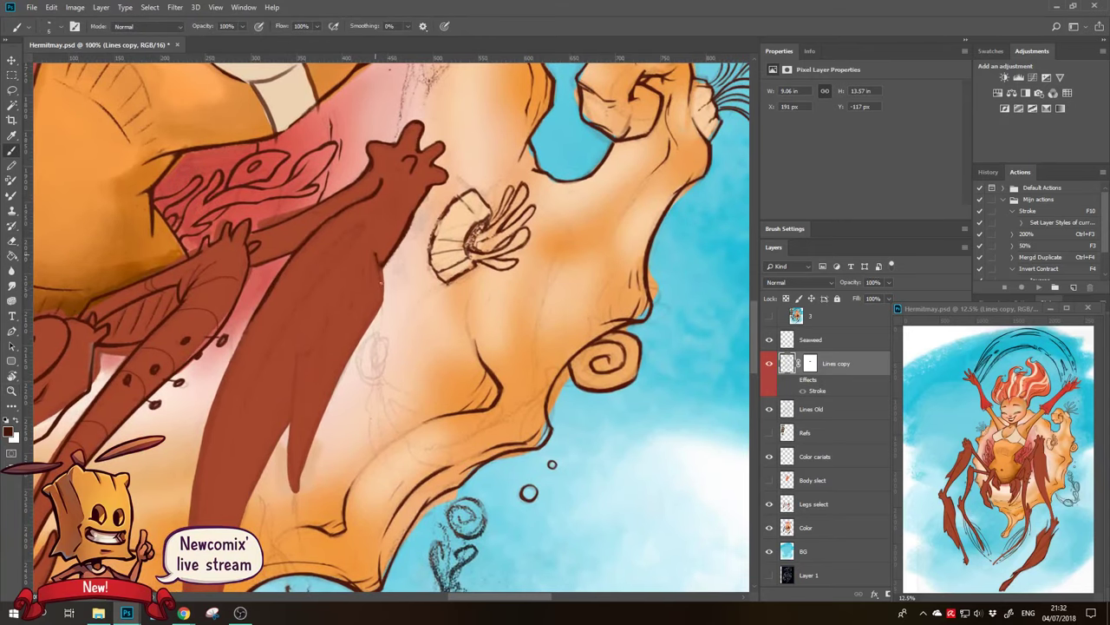
Ink dark outlines down both edges of the brown leg and add interior lines
mouse_move(384, 276)
mouse_down()
mouse_move(386, 302)
mouse_move(301, 476)
mouse_up()
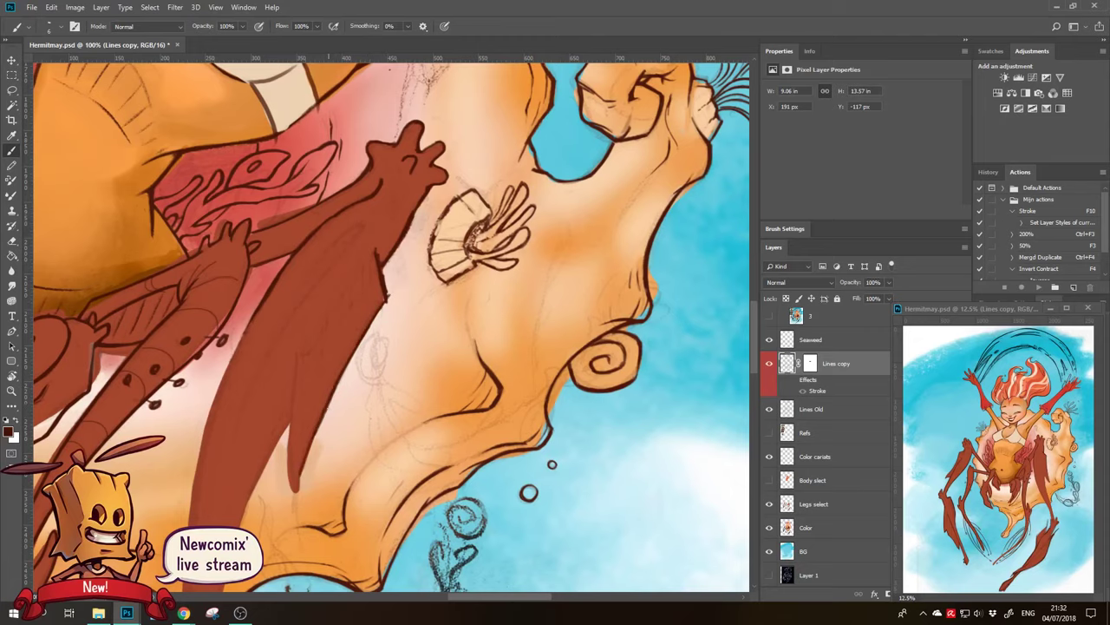
drag(326, 409, 301, 473)
drag(296, 360, 286, 434)
drag(295, 395, 286, 491)
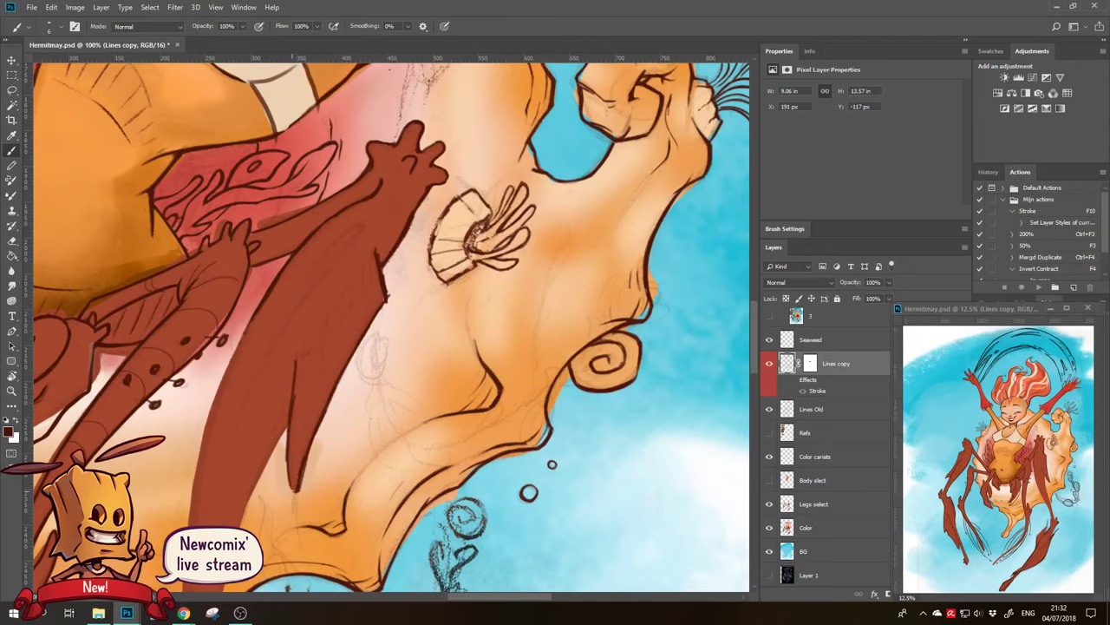
drag(303, 454, 390, 271)
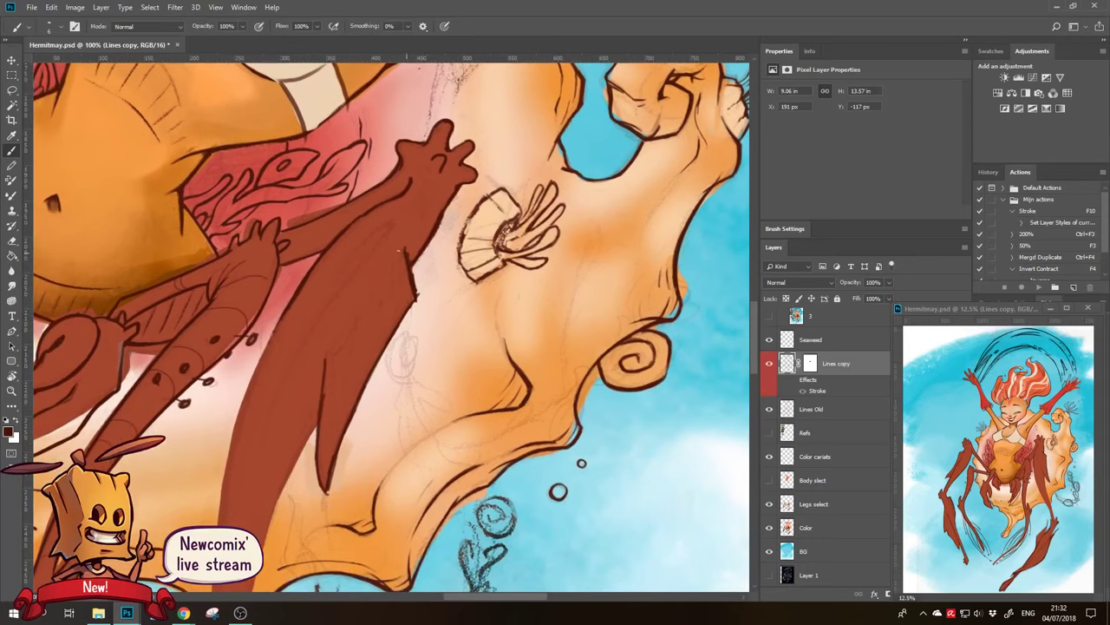
mouse_move(387, 226)
mouse_down()
mouse_move(340, 269)
mouse_move(371, 253)
mouse_move(292, 364)
mouse_move(341, 276)
mouse_move(286, 336)
mouse_up()
Ink continuous dark strokes down the leg's left edge
mouse_move(313, 264)
mouse_down()
mouse_move(267, 418)
mouse_move(293, 308)
mouse_move(276, 348)
mouse_up()
drag(287, 304, 274, 398)
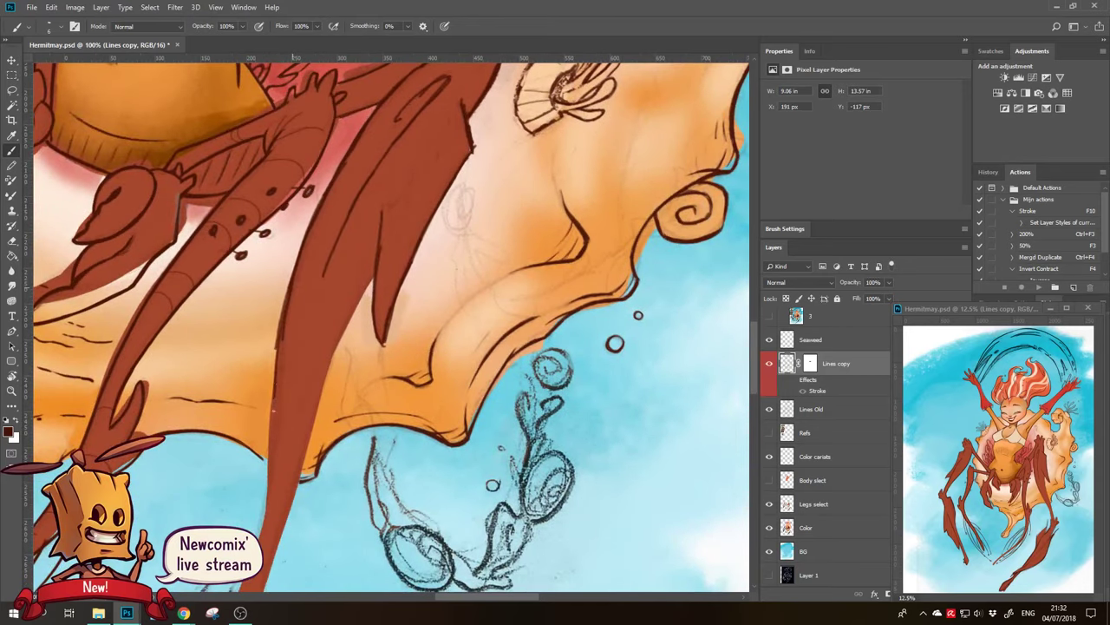
mouse_move(283, 335)
mouse_down()
mouse_move(272, 443)
mouse_move(281, 352)
mouse_up()
drag(288, 272, 274, 450)
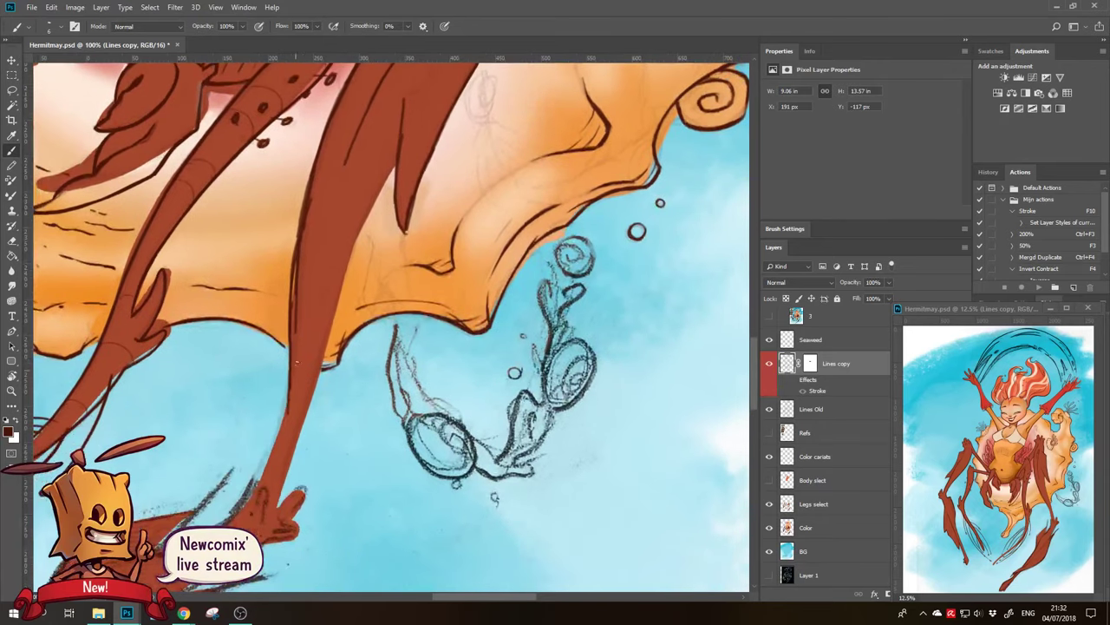
drag(289, 364, 274, 423)
drag(288, 382, 264, 465)
drag(283, 404, 261, 482)
Erase the rough parts of the left outline and redraw them as clean dark strokes
key(e)
drag(287, 356, 254, 468)
drag(293, 406, 305, 375)
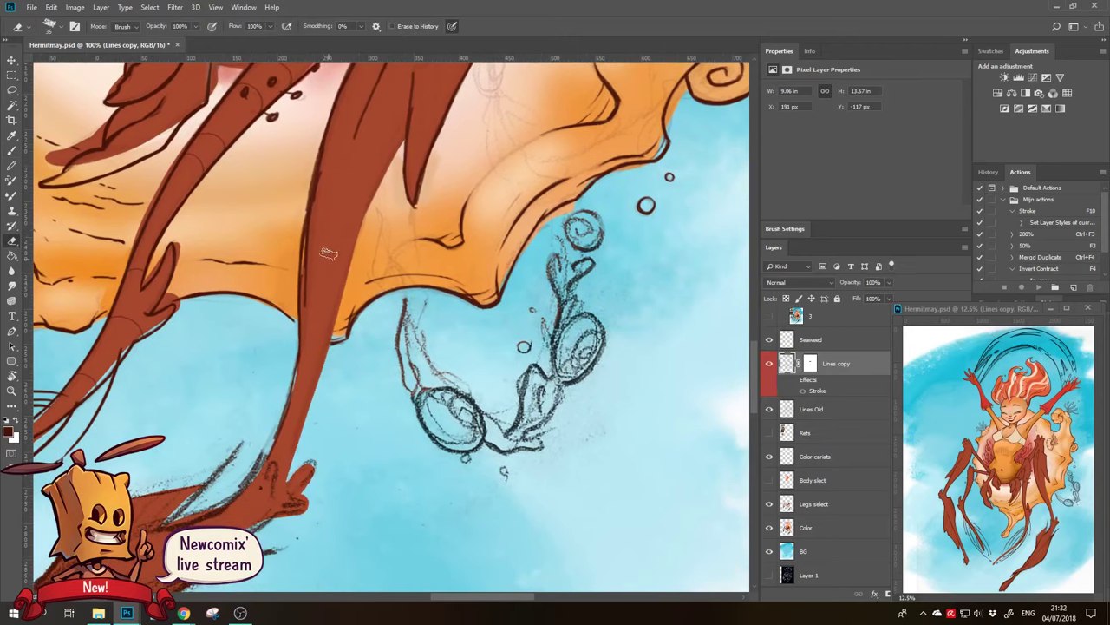
drag(309, 306, 306, 251)
key(b)
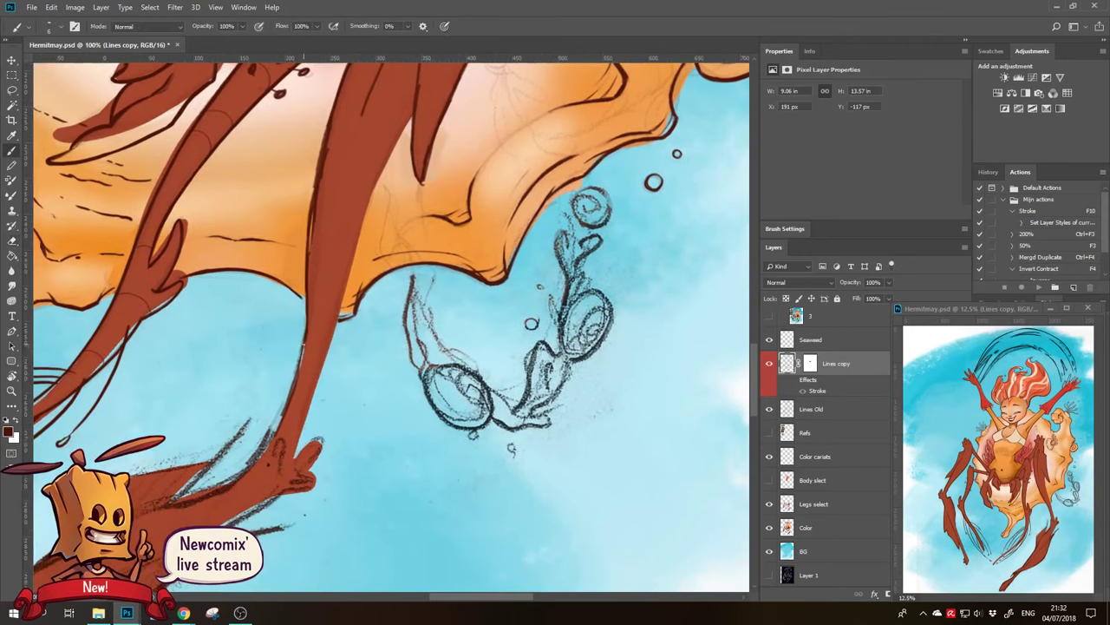
drag(297, 378, 306, 340)
drag(288, 402, 299, 366)
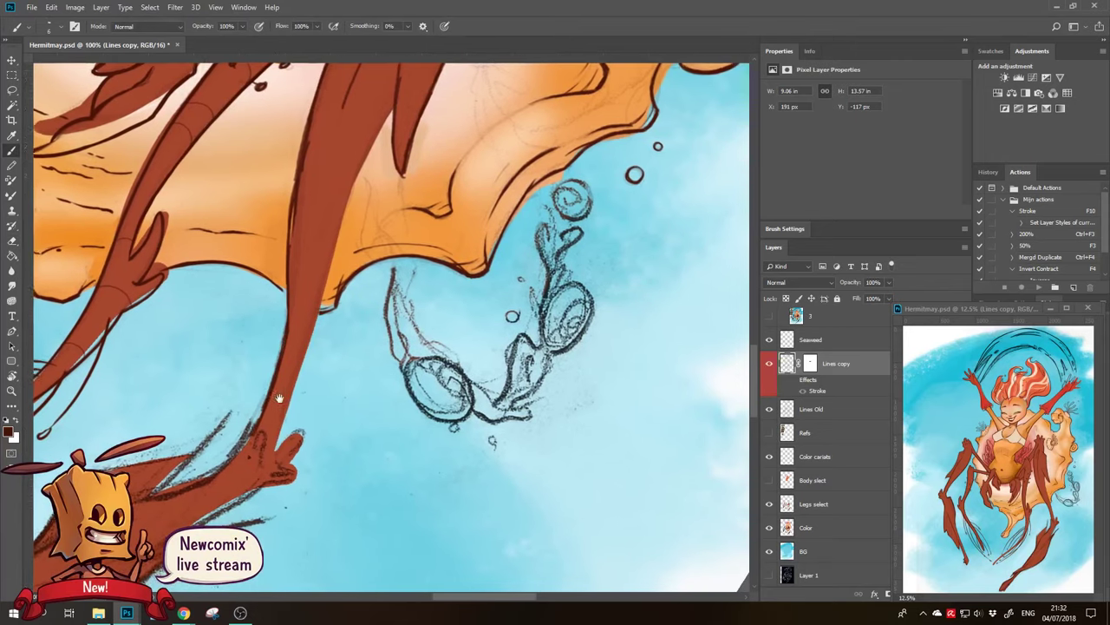
drag(271, 441, 251, 434)
mouse_move(321, 332)
mouse_down()
mouse_move(312, 287)
mouse_move(308, 359)
mouse_move(274, 450)
mouse_up()
Zoom in closer and move the view to the upper part of the legs
drag(391, 329, 364, 413)
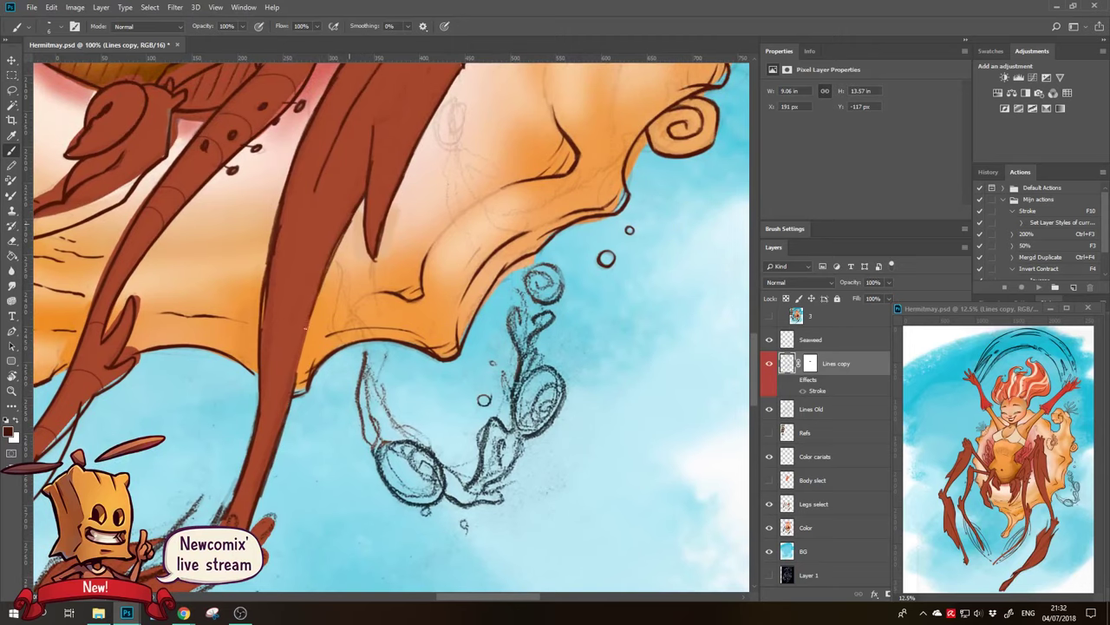
key(ctrl+plus)
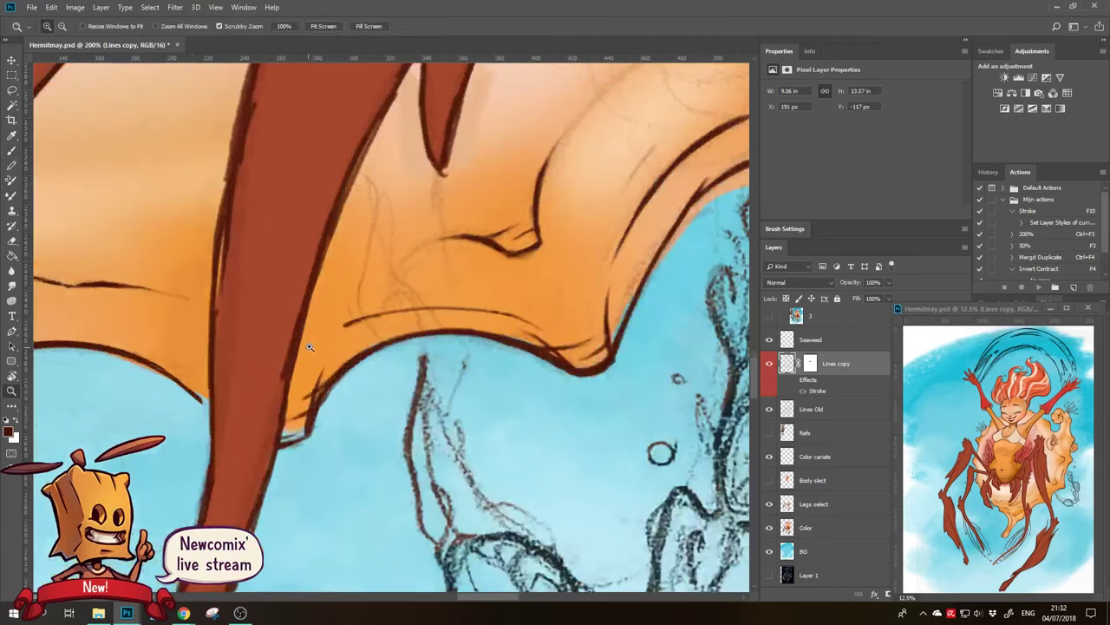
key(e)
drag(265, 291, 271, 417)
scroll(271, 417, up, 4)
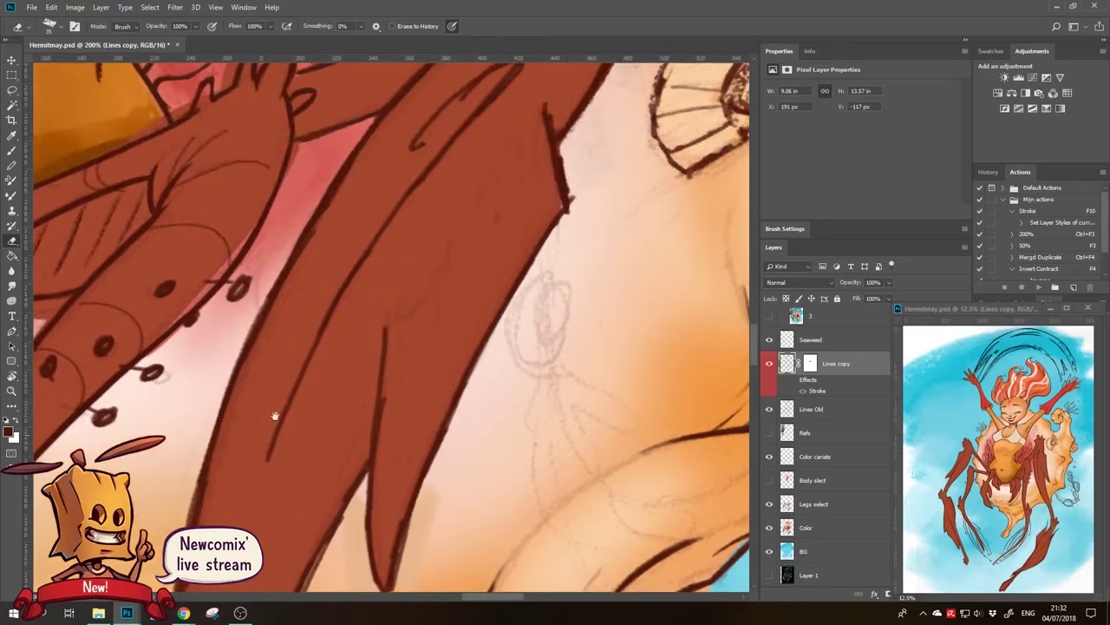
scroll(295, 347, up, 2)
key(b)
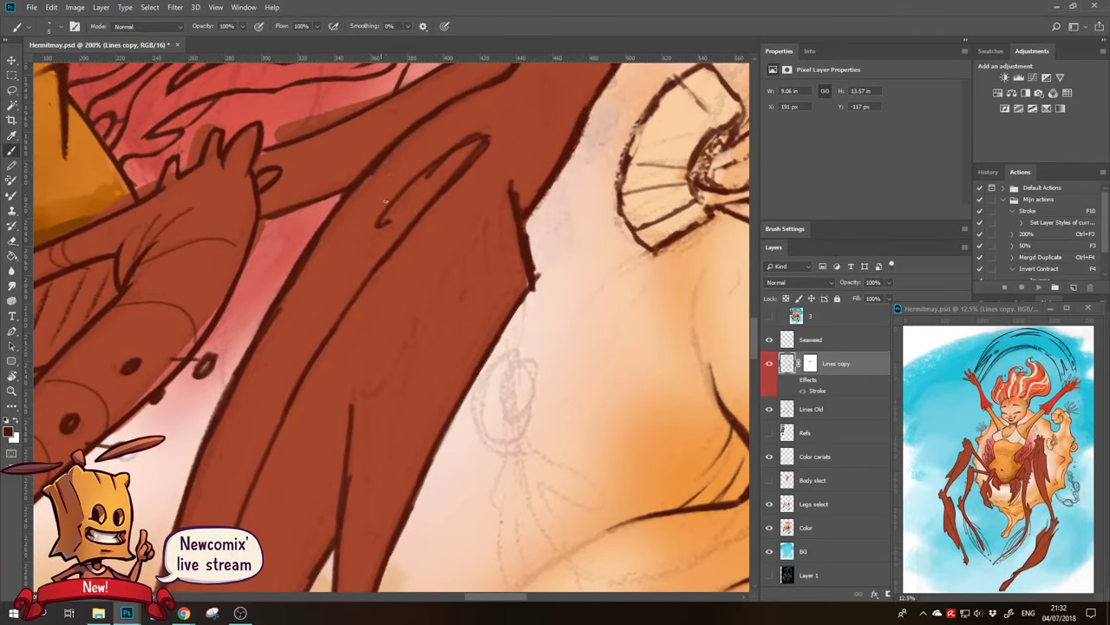
key(e)
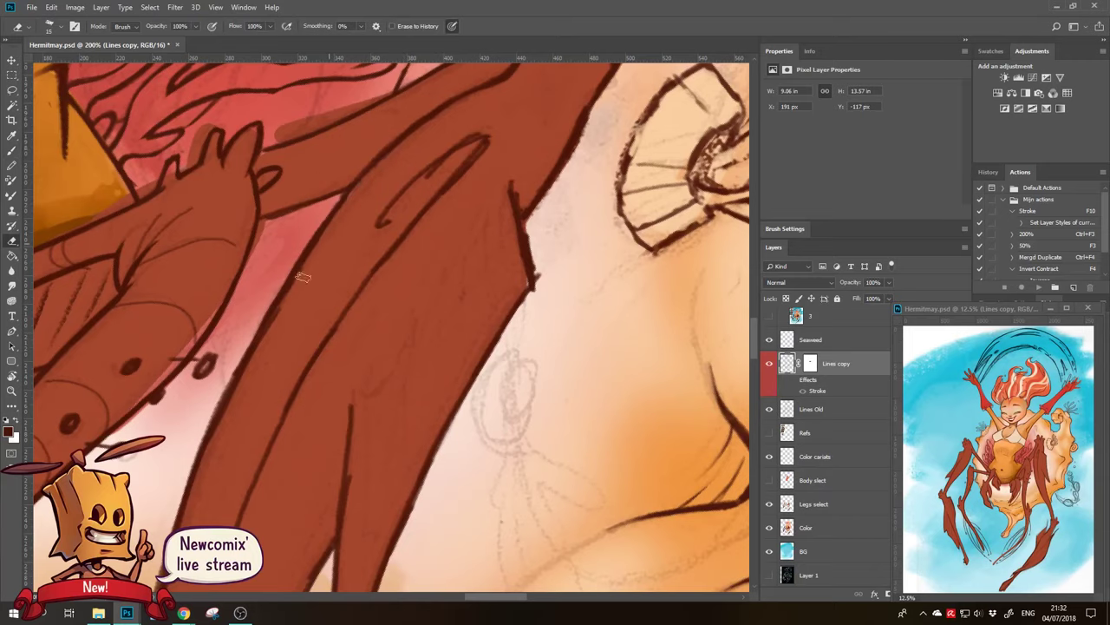
key(b)
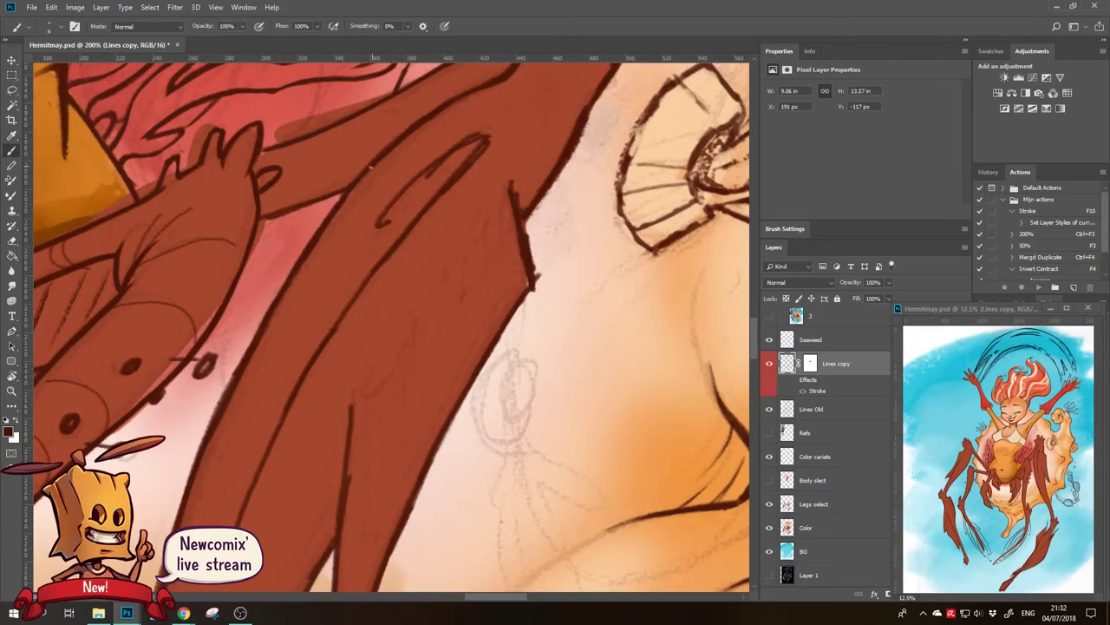
Erase the rough outline beside the pink area and reinforce the leg's left outline
drag(280, 278, 305, 251)
key(e)
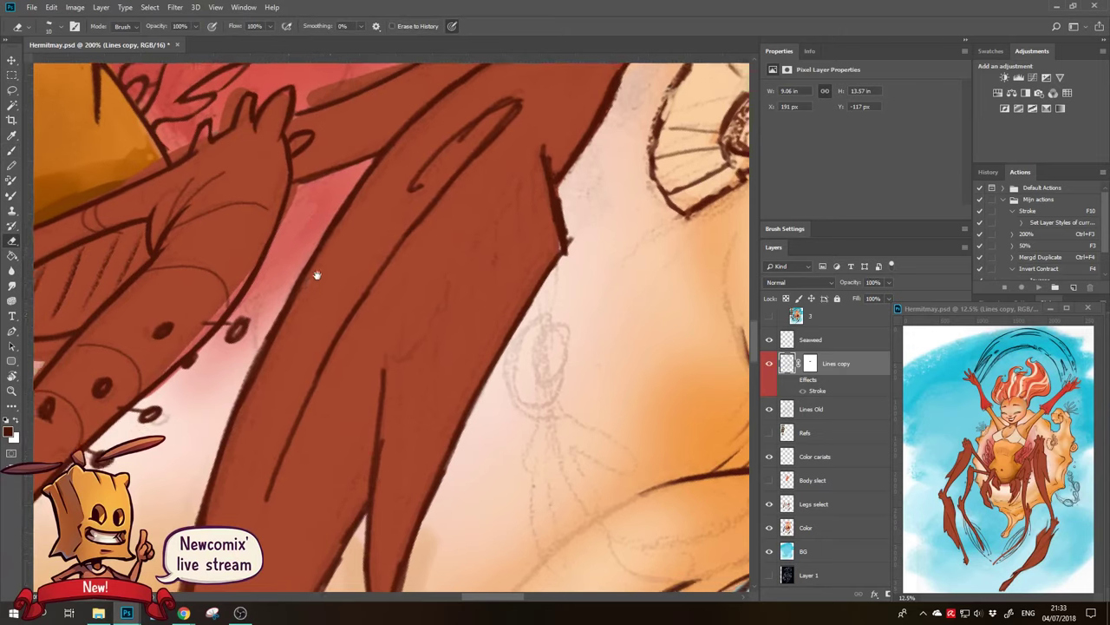
drag(337, 277, 370, 255)
key(b)
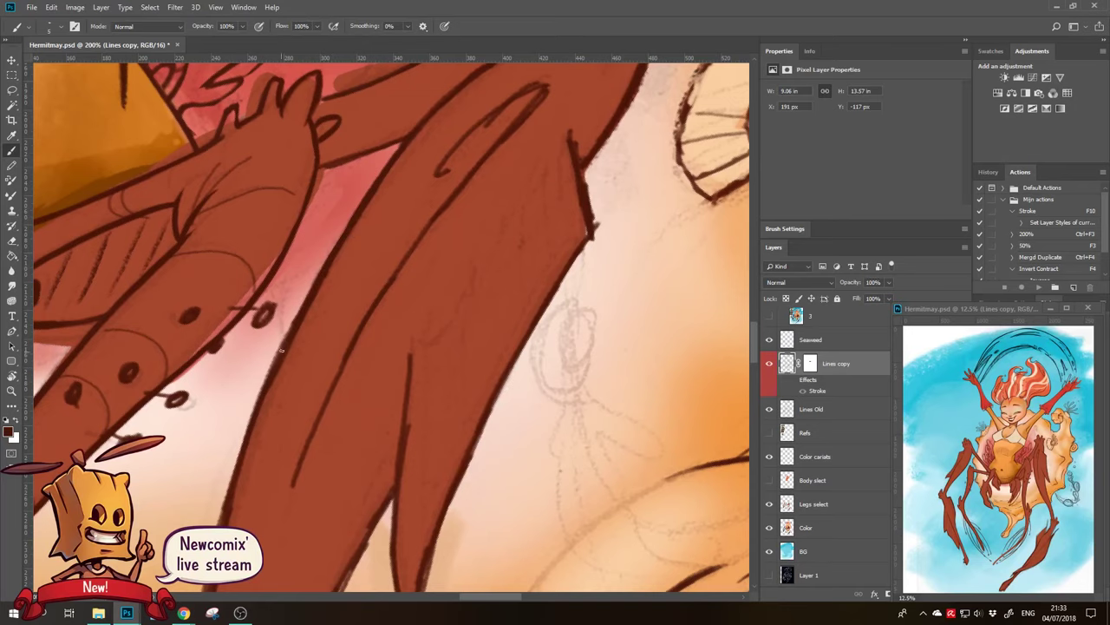
drag(289, 339, 337, 266)
key(e)
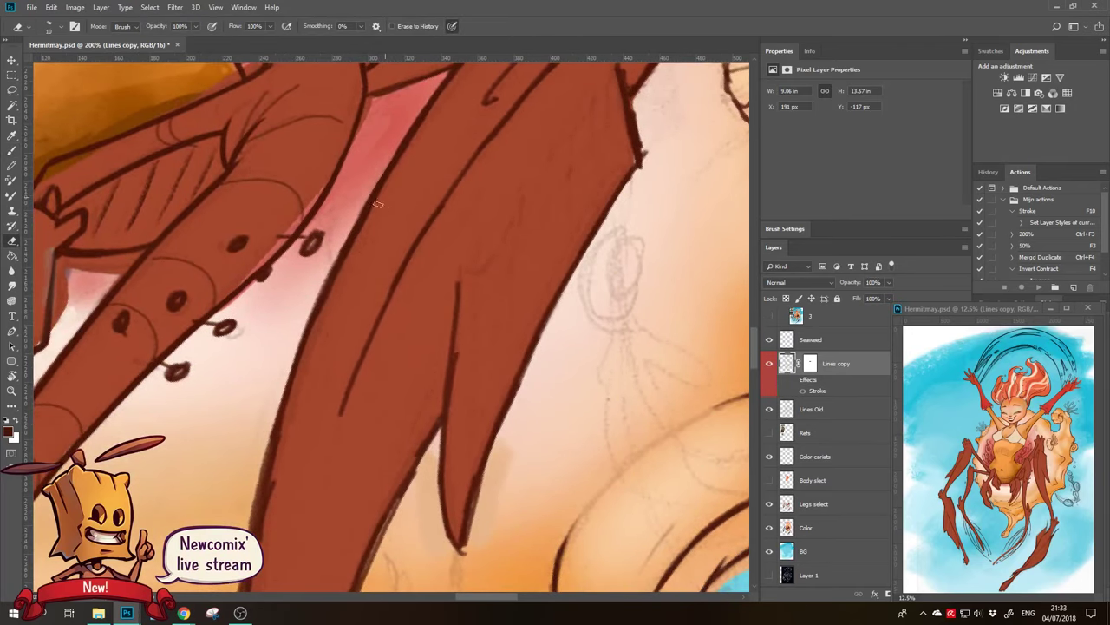
drag(388, 193, 331, 301)
mouse_move(351, 260)
mouse_down()
mouse_move(322, 327)
mouse_move(353, 297)
mouse_up()
key(b)
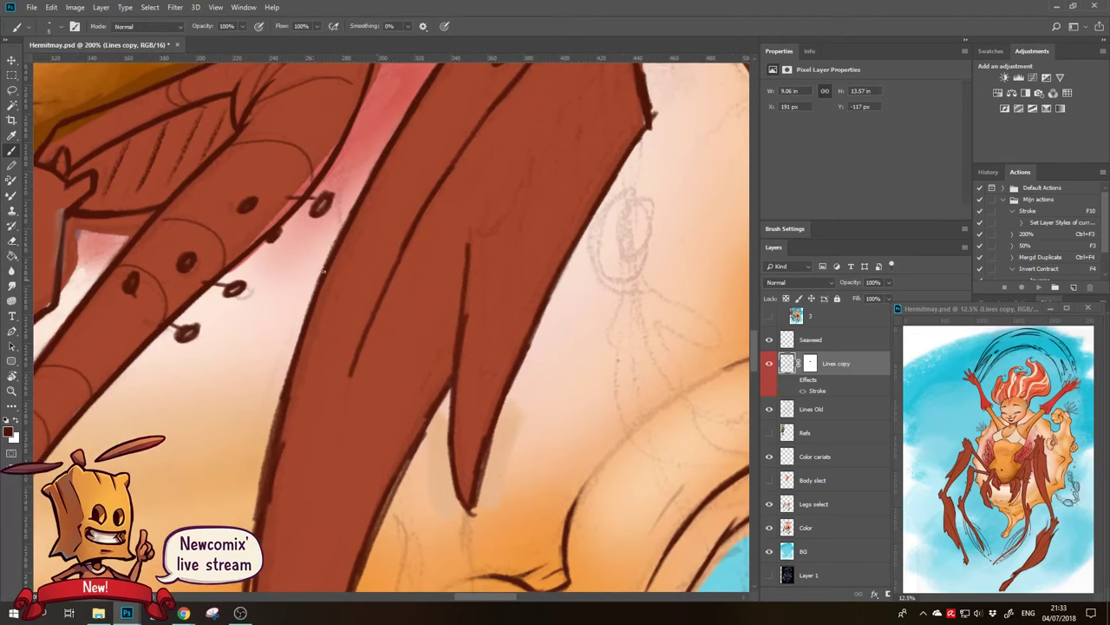
drag(338, 230, 314, 298)
Extend the dark outline down the leg's left side, then lighten it with the eraser
drag(308, 363, 328, 278)
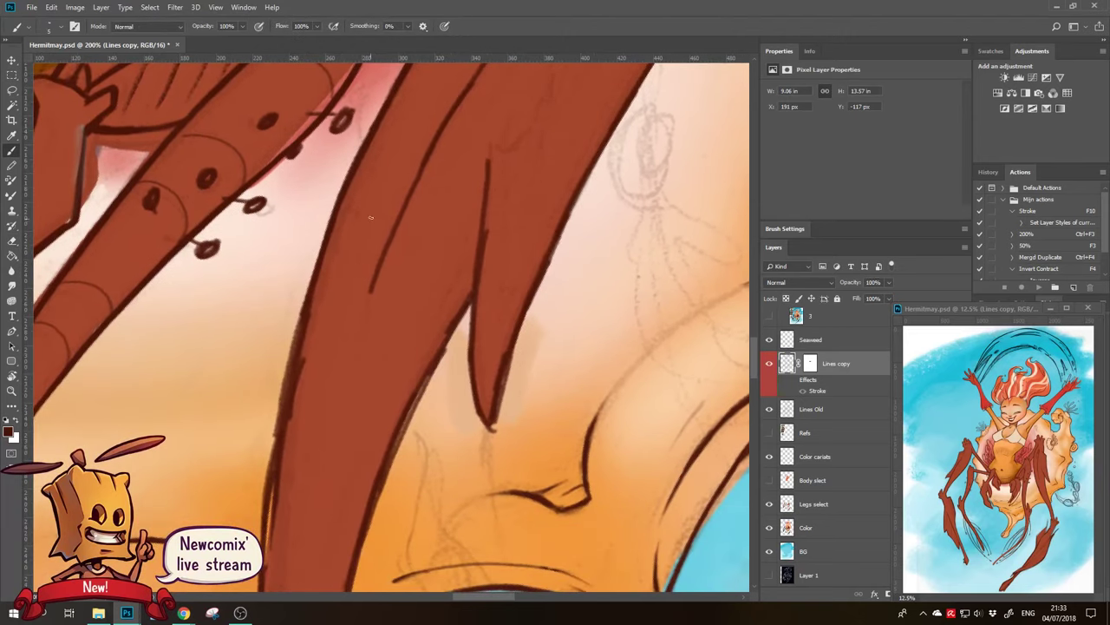
mouse_move(331, 219)
mouse_down()
mouse_move(291, 363)
mouse_move(298, 308)
mouse_up()
key(e)
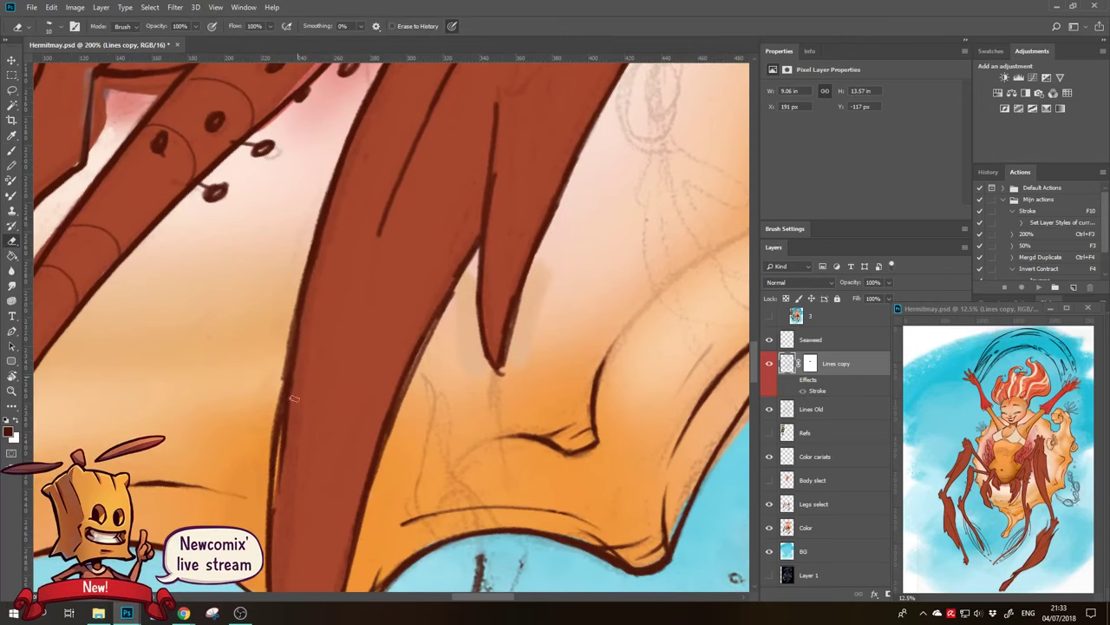
key(b)
mouse_move(318, 368)
mouse_down()
mouse_move(326, 340)
mouse_move(290, 366)
mouse_up()
key(e)
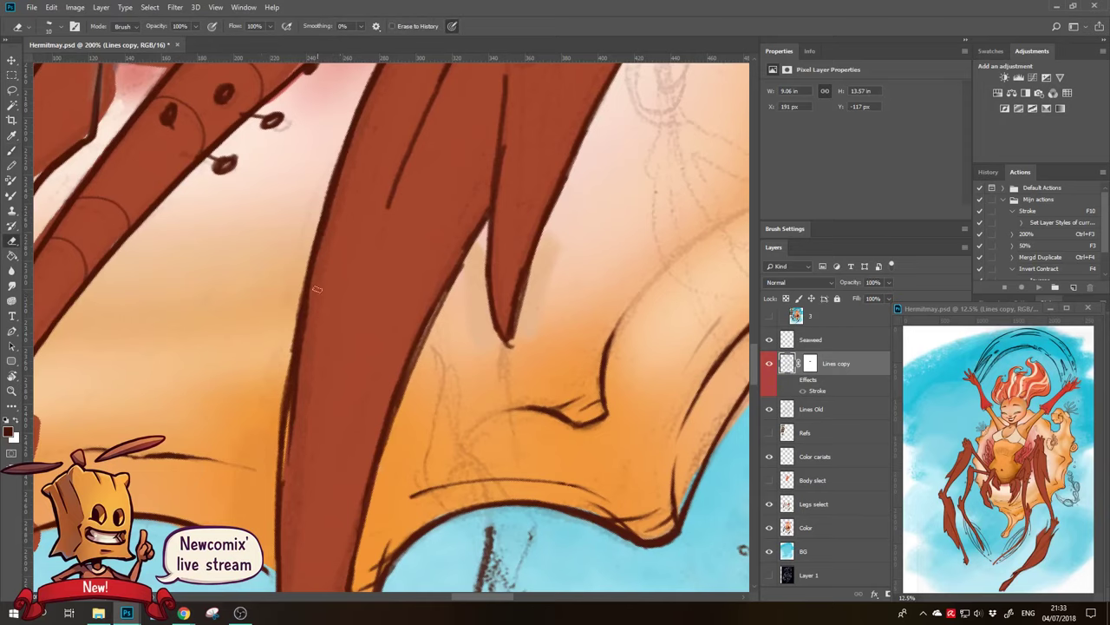
drag(317, 289, 291, 469)
scroll(291, 379, down, 2)
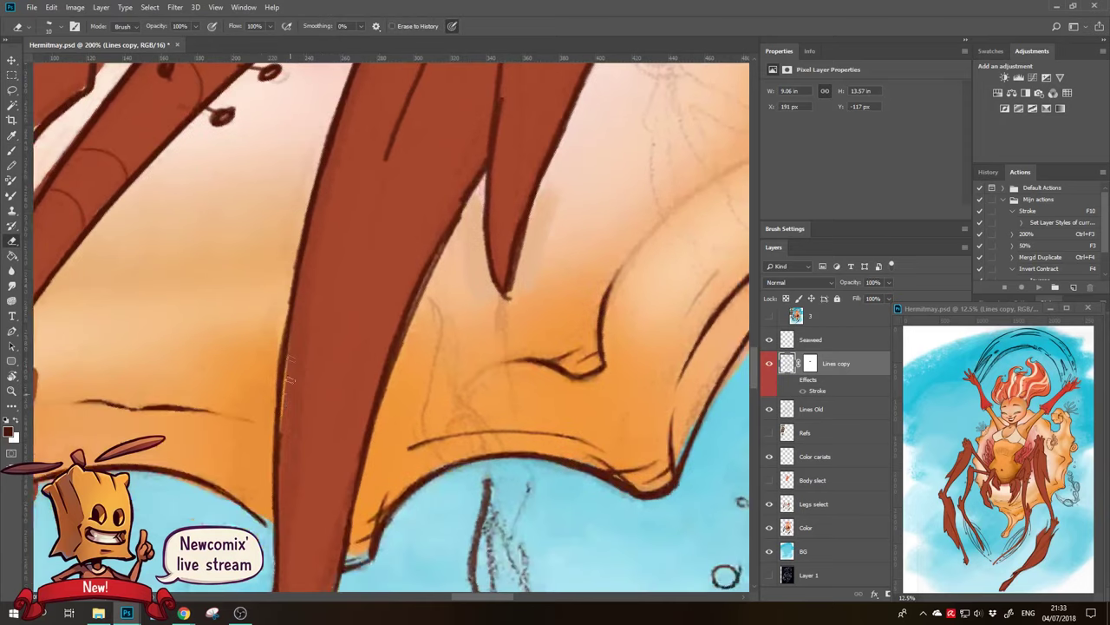
Redraw the leg's left outline darker, trimming and repainting it as a thin line
key(b)
drag(303, 260, 286, 364)
key(ctrl+z)
drag(300, 264, 280, 438)
key(e)
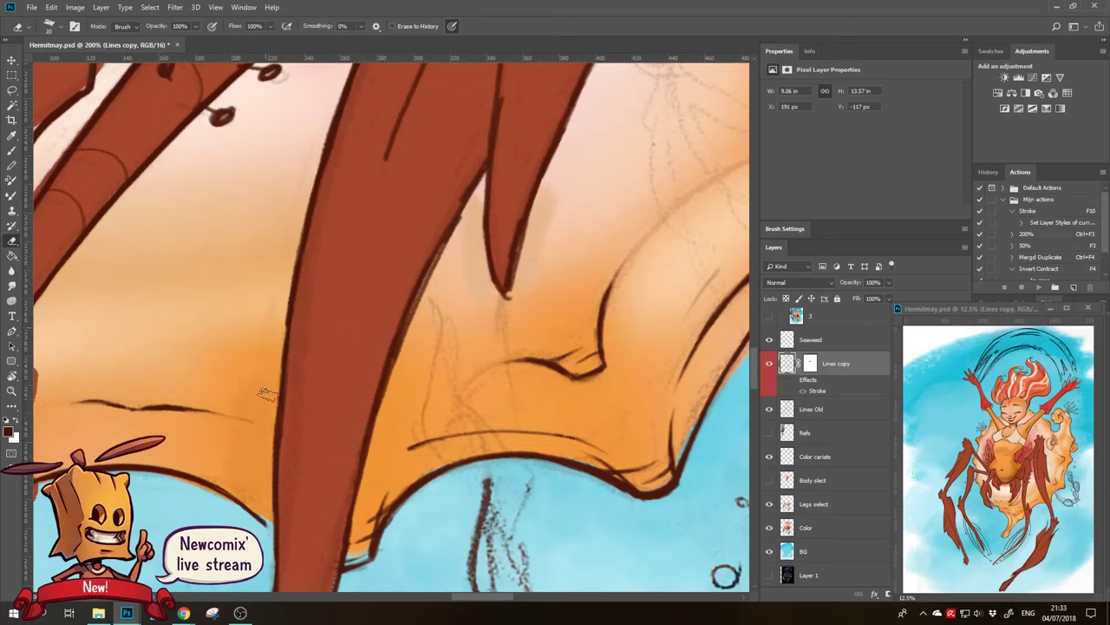
drag(287, 335, 282, 392)
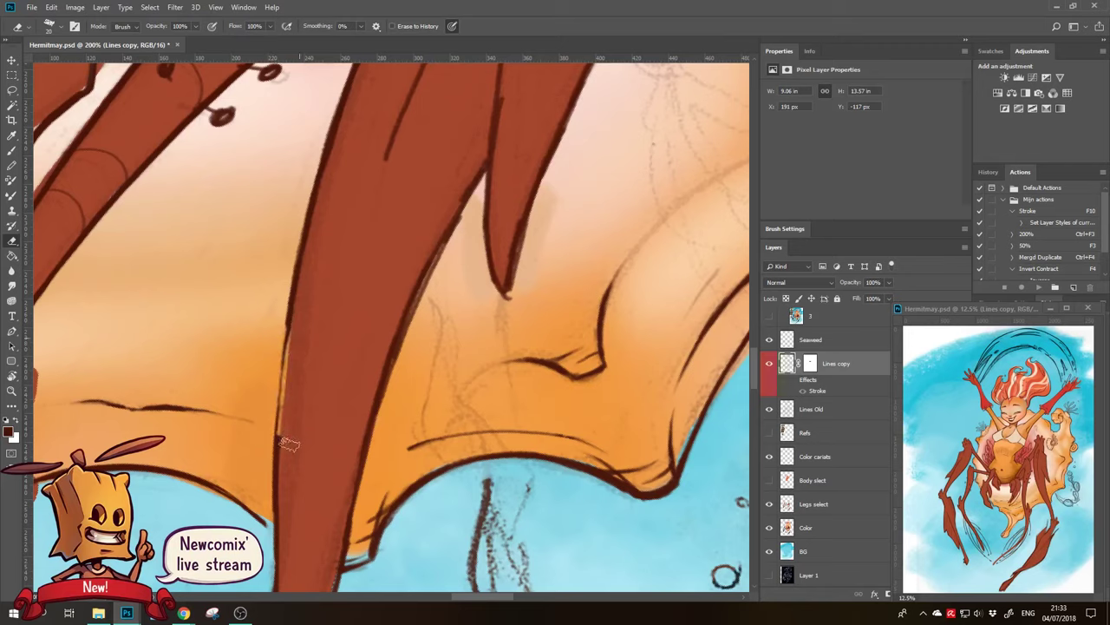
key(b)
drag(284, 325, 278, 439)
drag(283, 379, 277, 465)
Erase the uneven stretch of the left outline and repaint it down the leg
key(e)
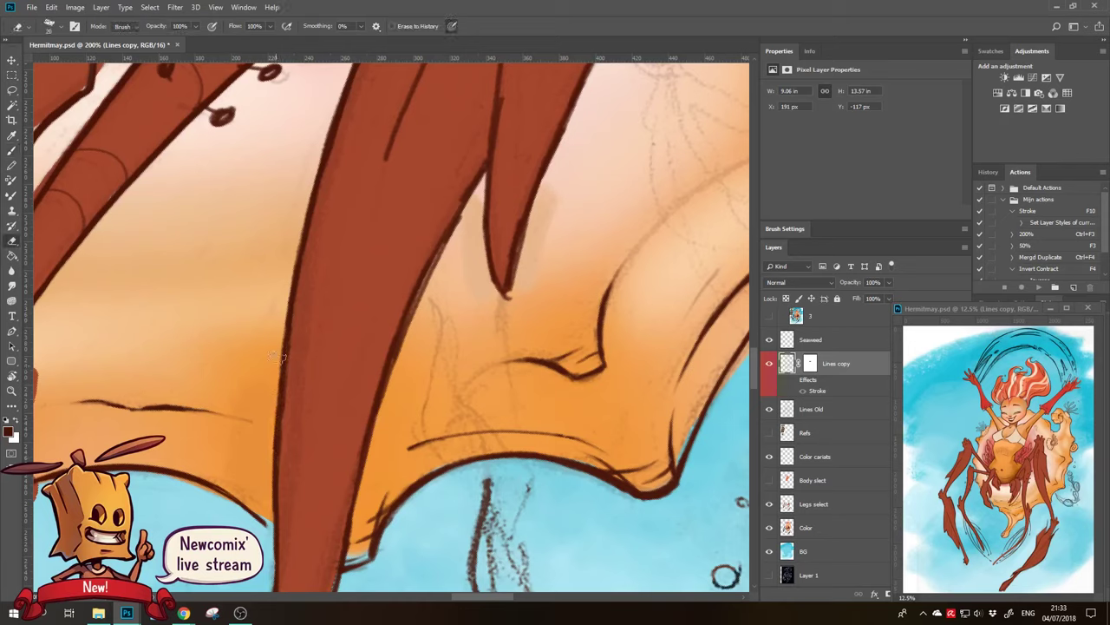
drag(300, 308, 296, 350)
key(b)
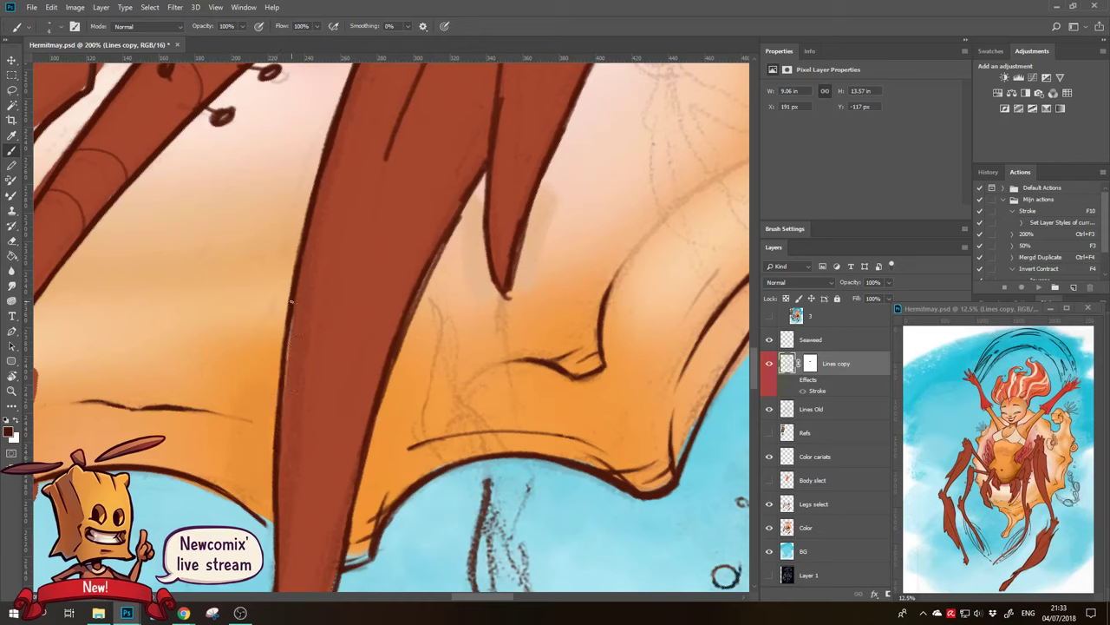
drag(291, 302, 283, 368)
drag(277, 416, 283, 354)
scroll(280, 351, down, 3)
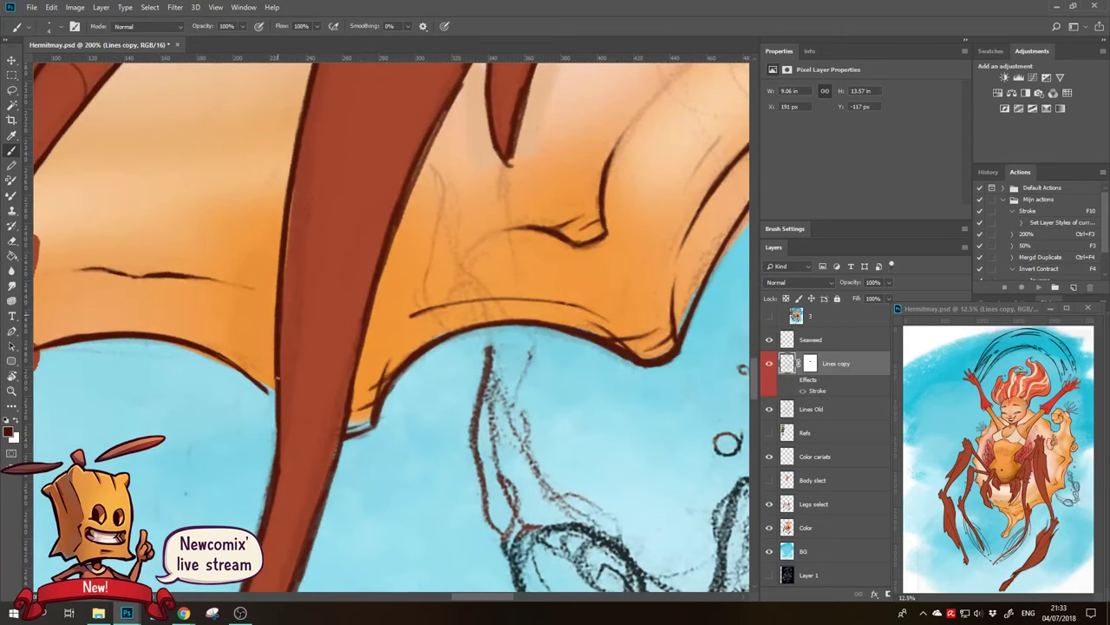
drag(276, 381, 274, 460)
scroll(266, 495, down, 2)
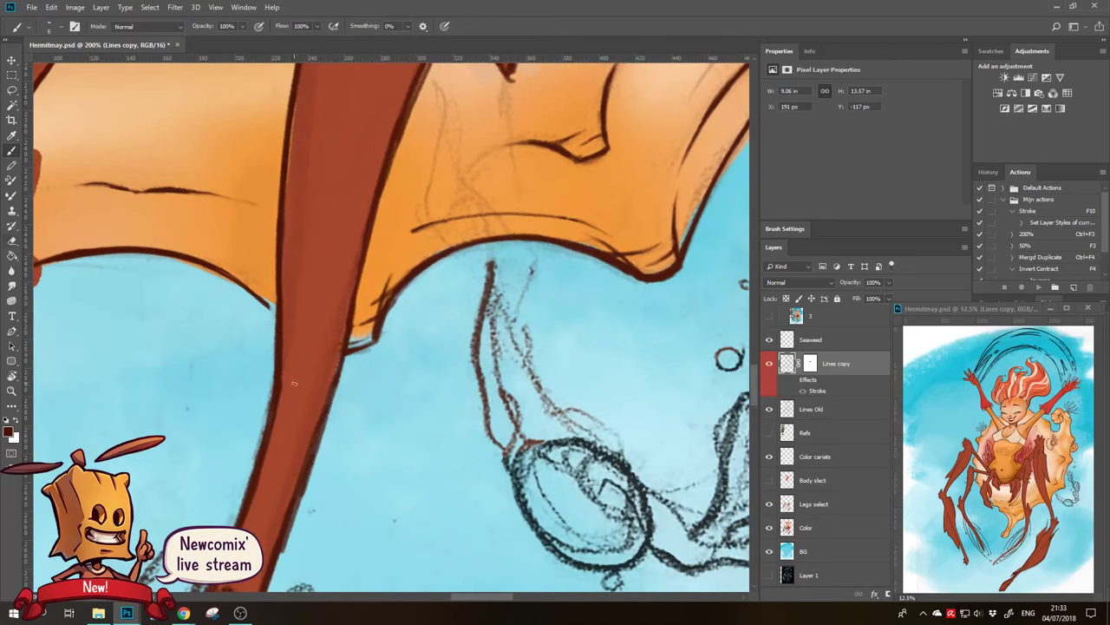
Clean the lower left outline, darken it near the fin, and smooth it with brown strokes
key(e)
drag(269, 319, 251, 457)
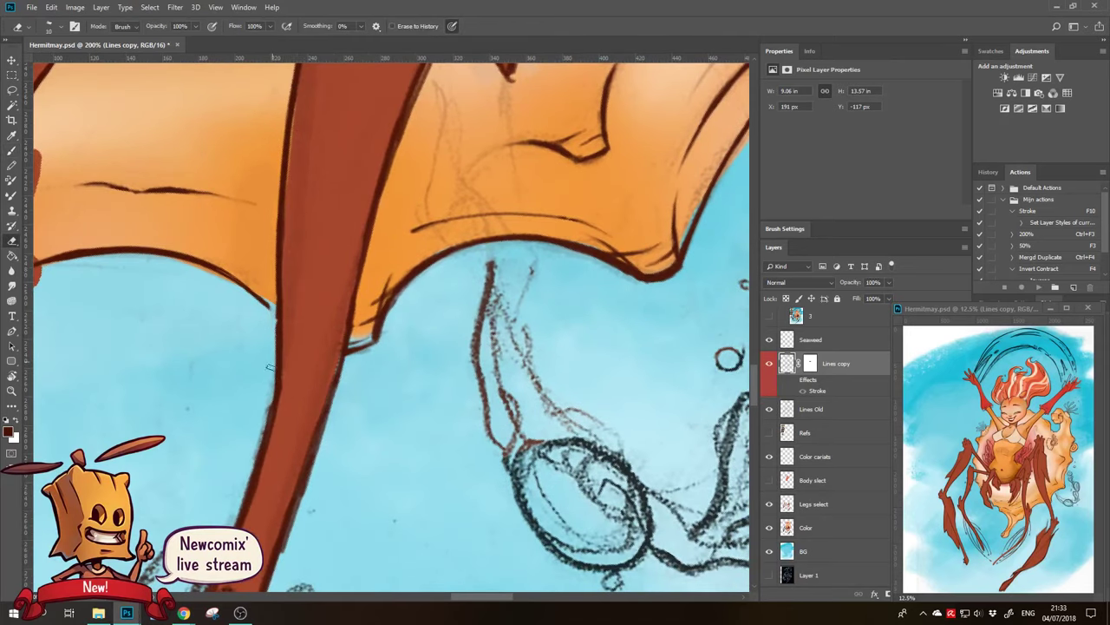
key(b)
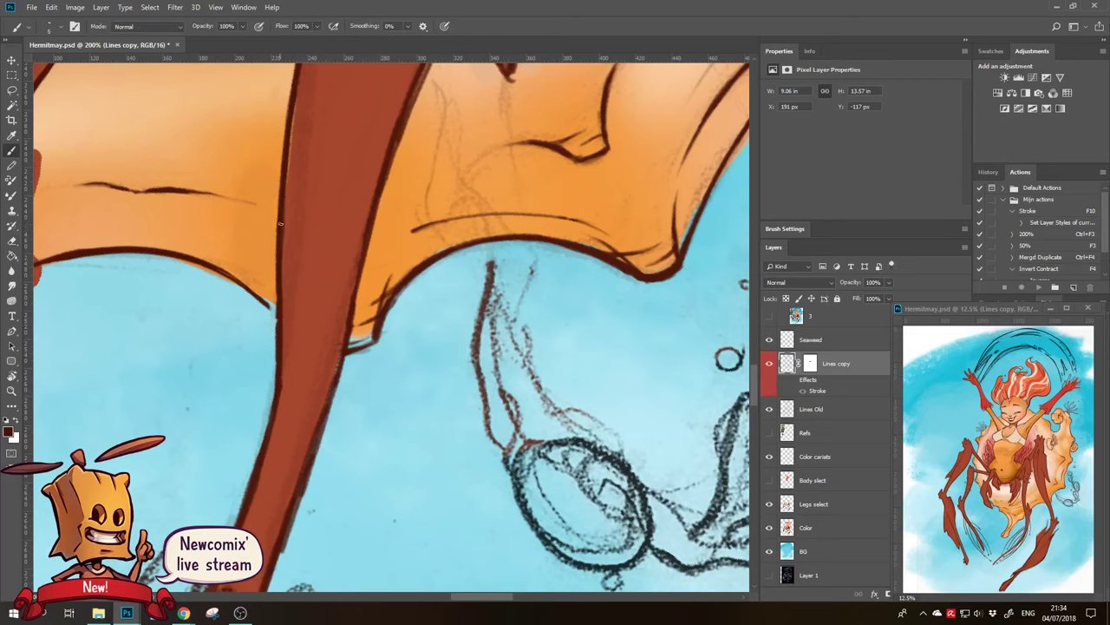
drag(278, 259, 277, 314)
drag(313, 385, 338, 349)
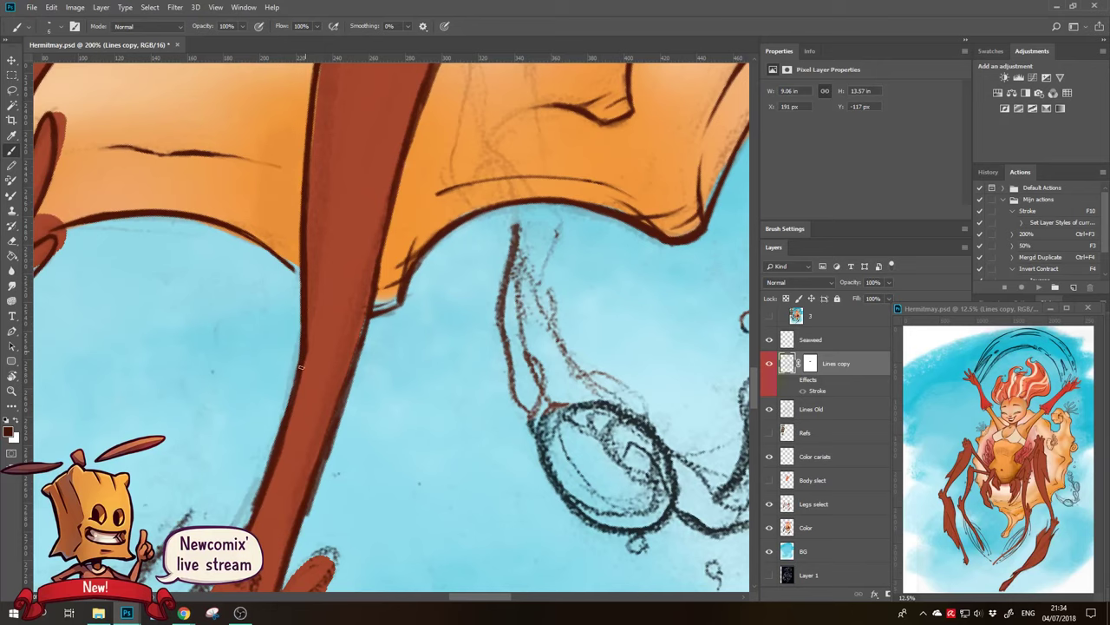
drag(267, 466, 287, 399)
key(e)
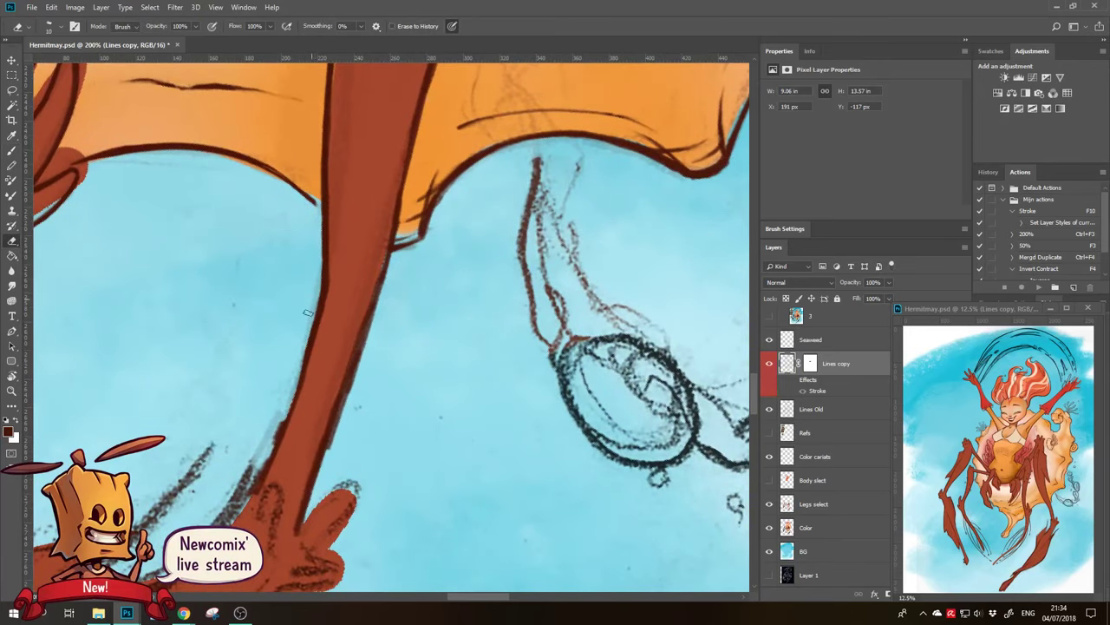
key(b)
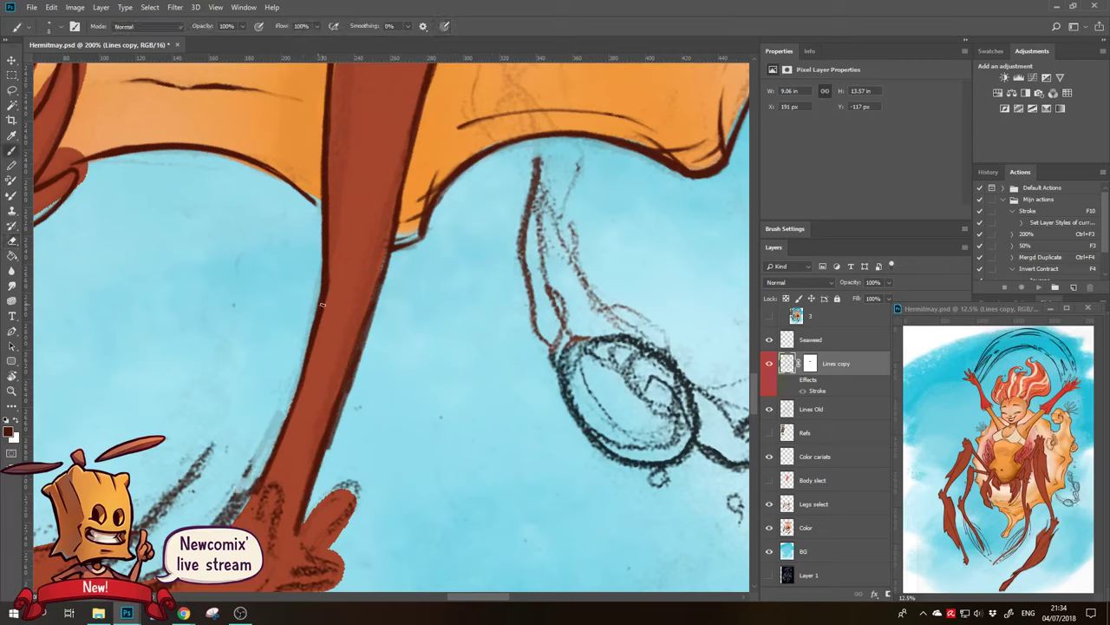
drag(309, 335, 281, 433)
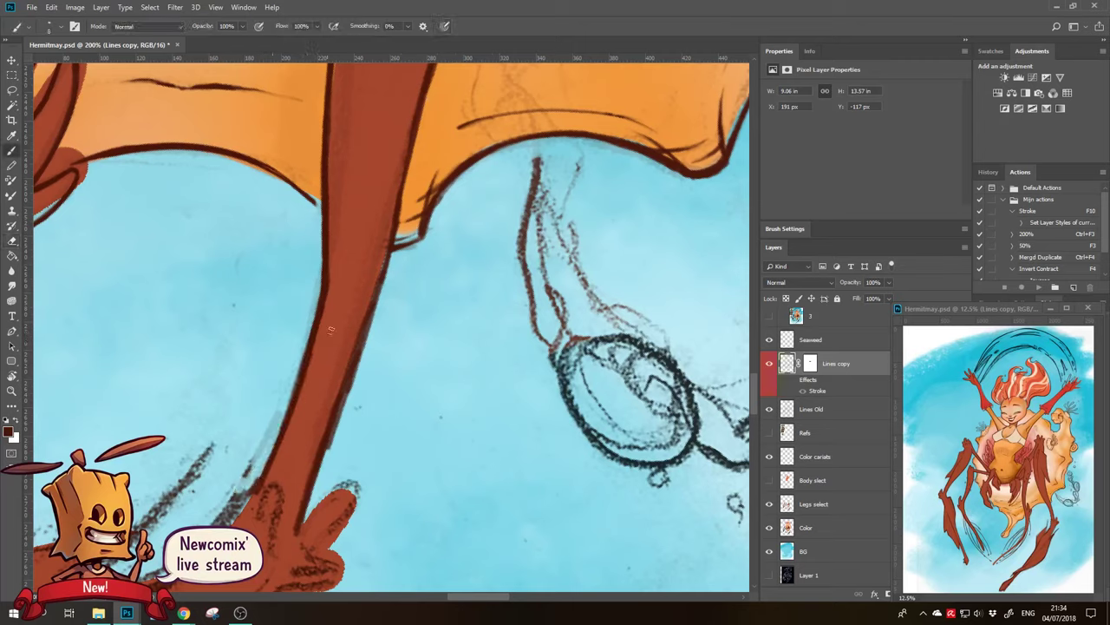
Erase the rough right-edge outline and redraw a clean dark line down the leg's right side
key(e)
drag(312, 347, 305, 377)
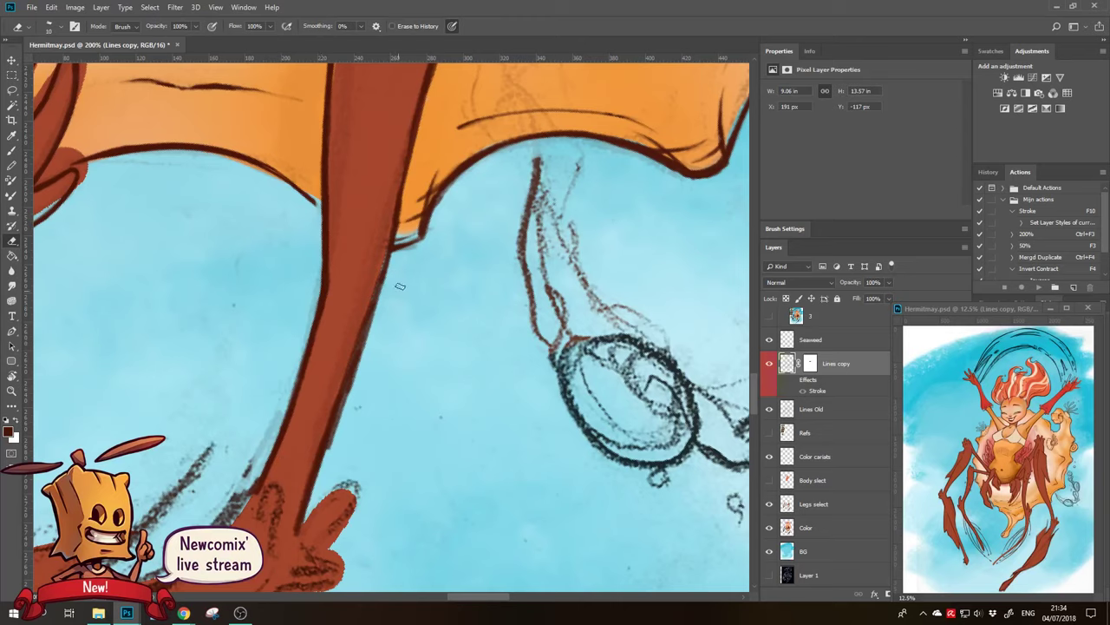
drag(401, 288, 341, 458)
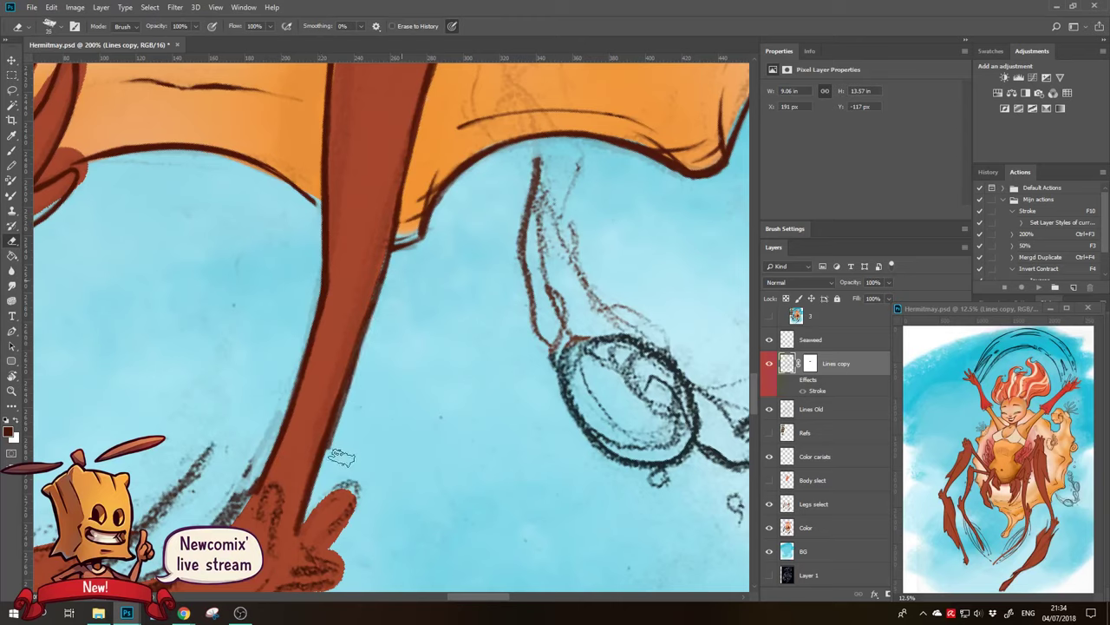
drag(394, 310, 338, 461)
drag(382, 332, 335, 462)
key(b)
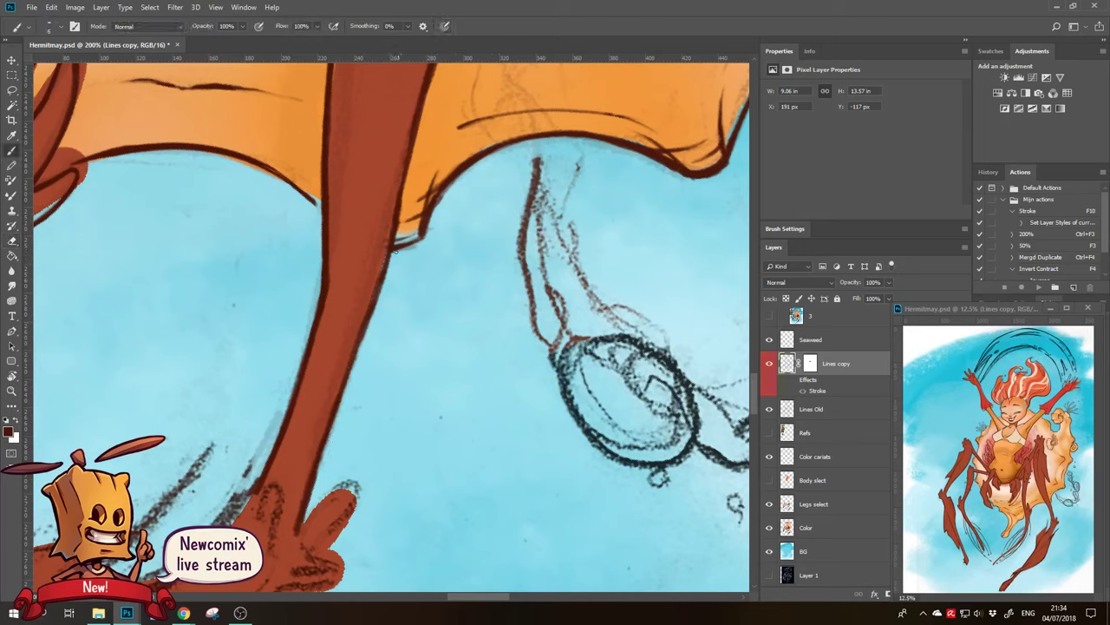
drag(385, 267, 315, 473)
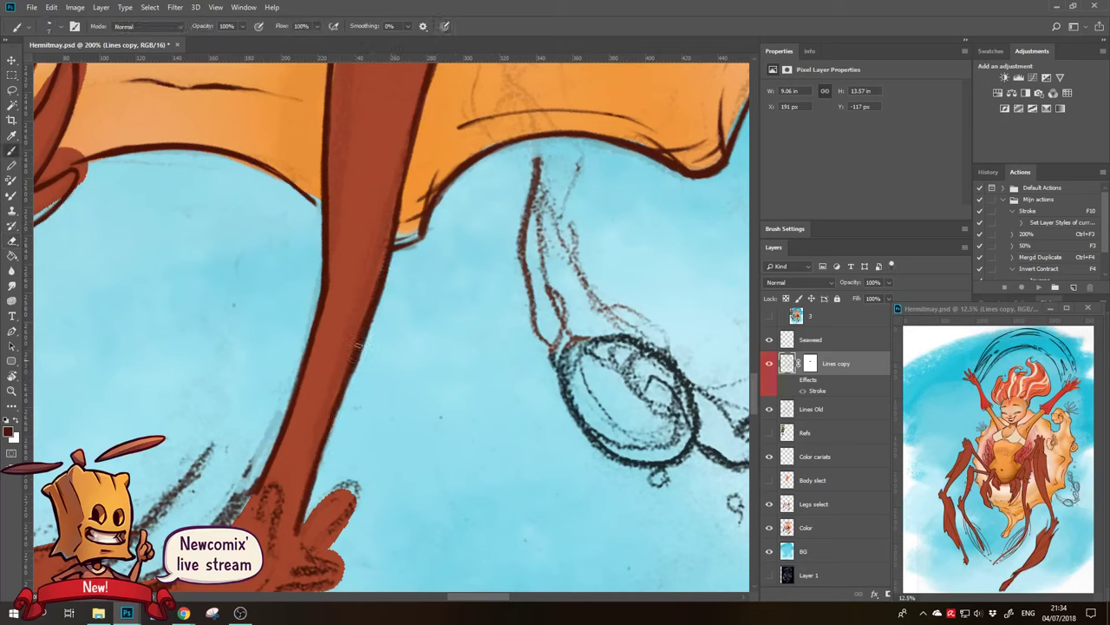
key(e)
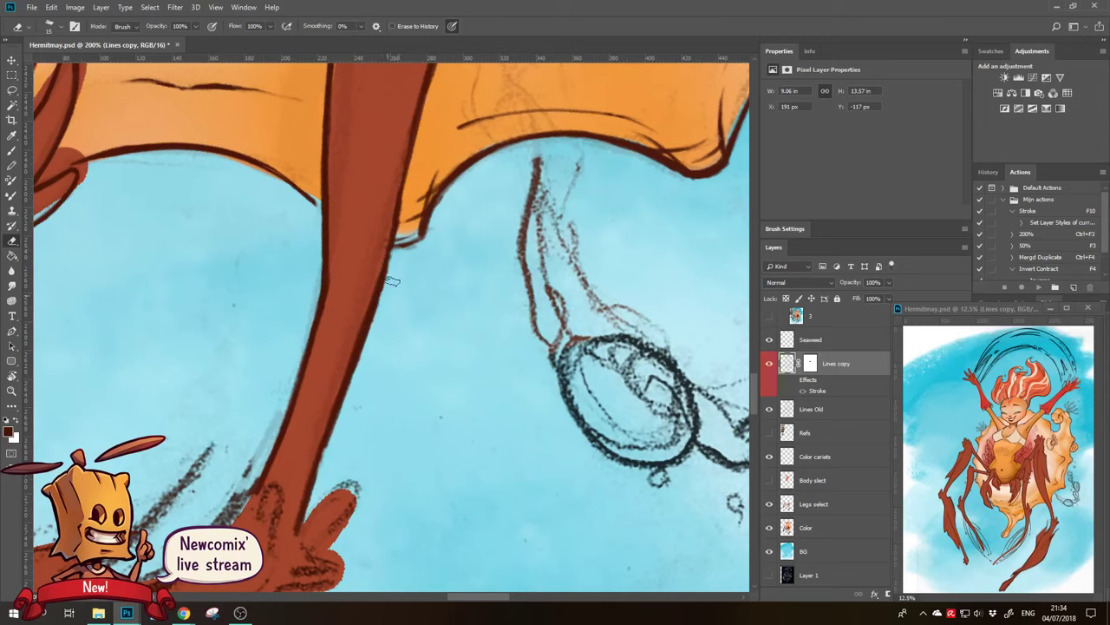
drag(386, 291, 338, 434)
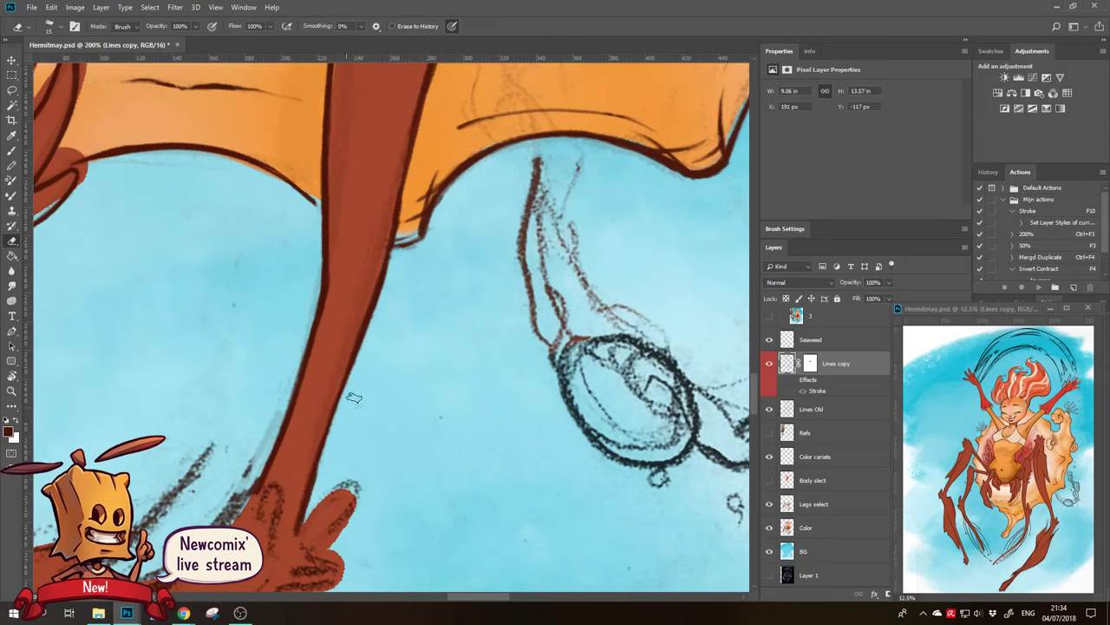
scroll(339, 435, up, 5)
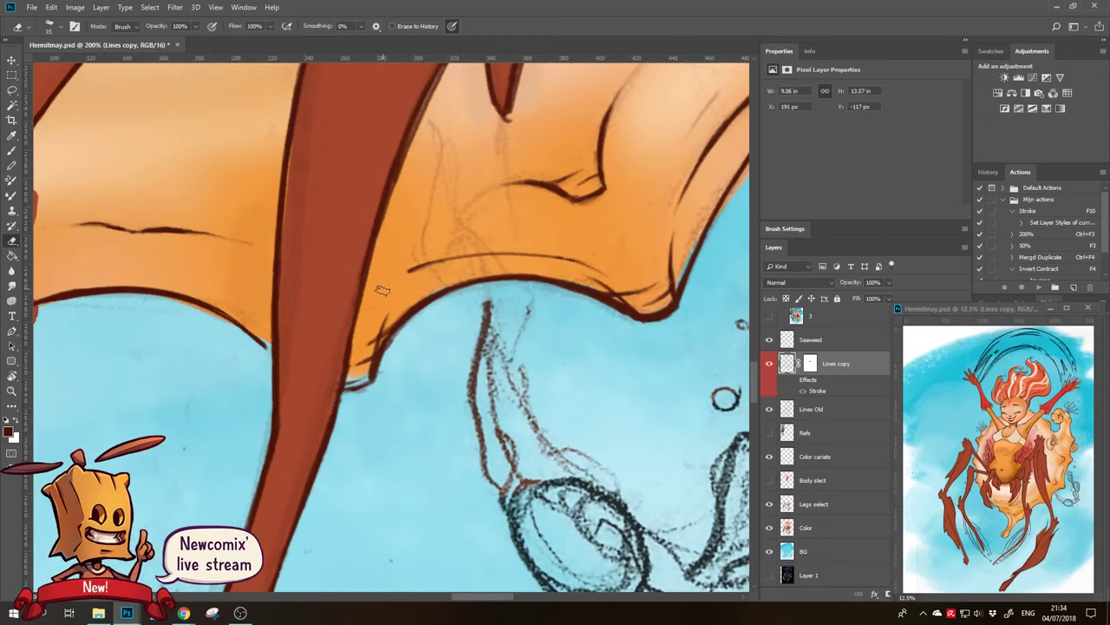
Add short dark strokes along the leg's right outline near the orange fin
drag(352, 400, 300, 532)
key(b)
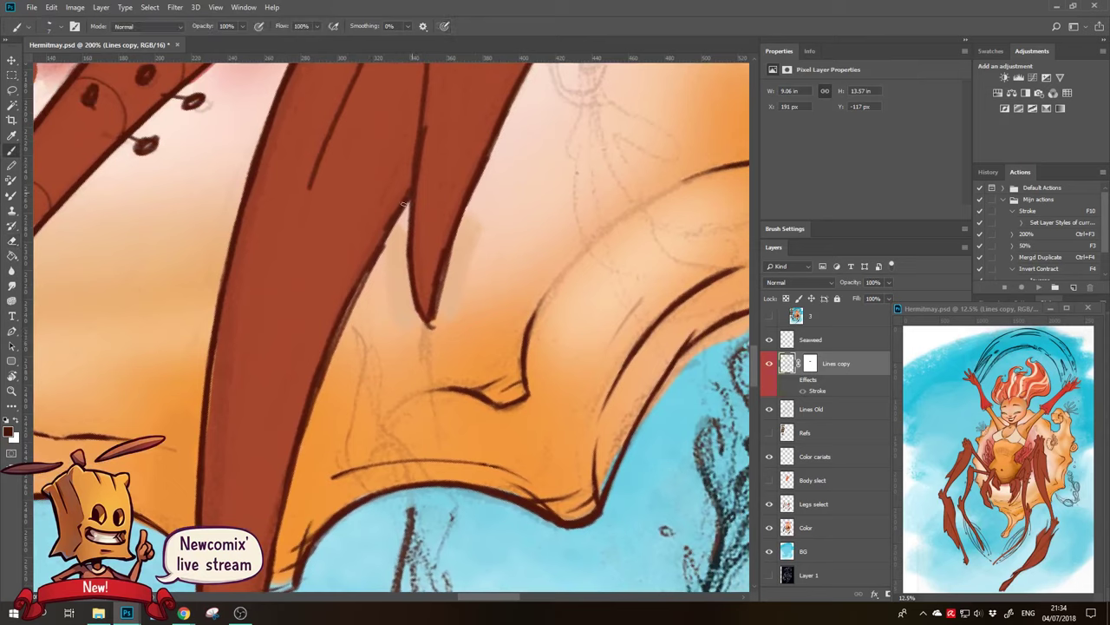
drag(366, 270, 335, 345)
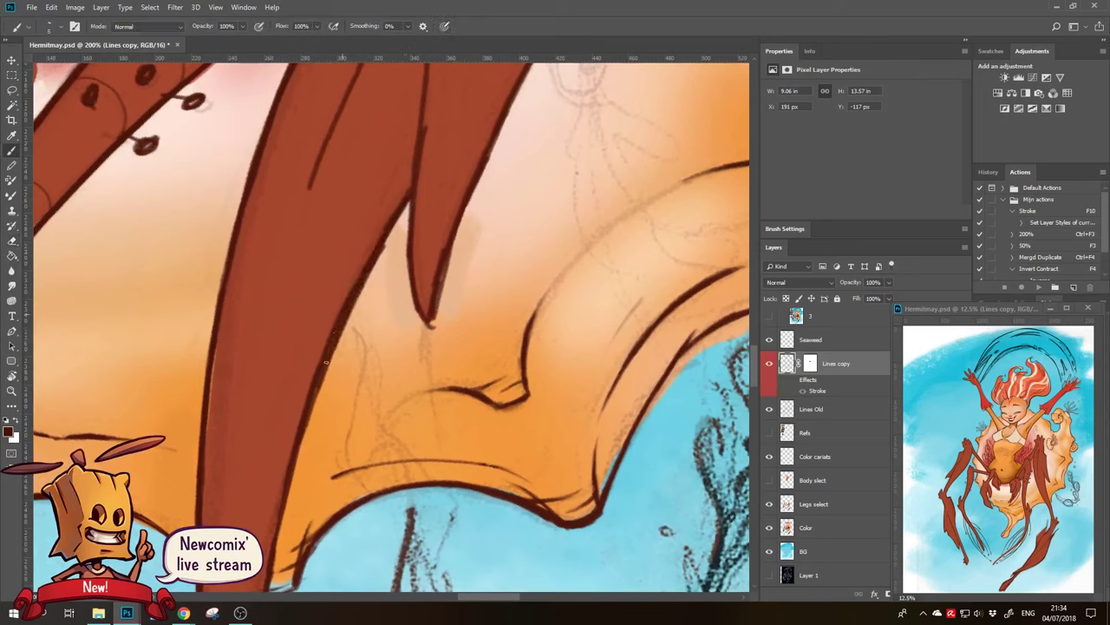
key(e)
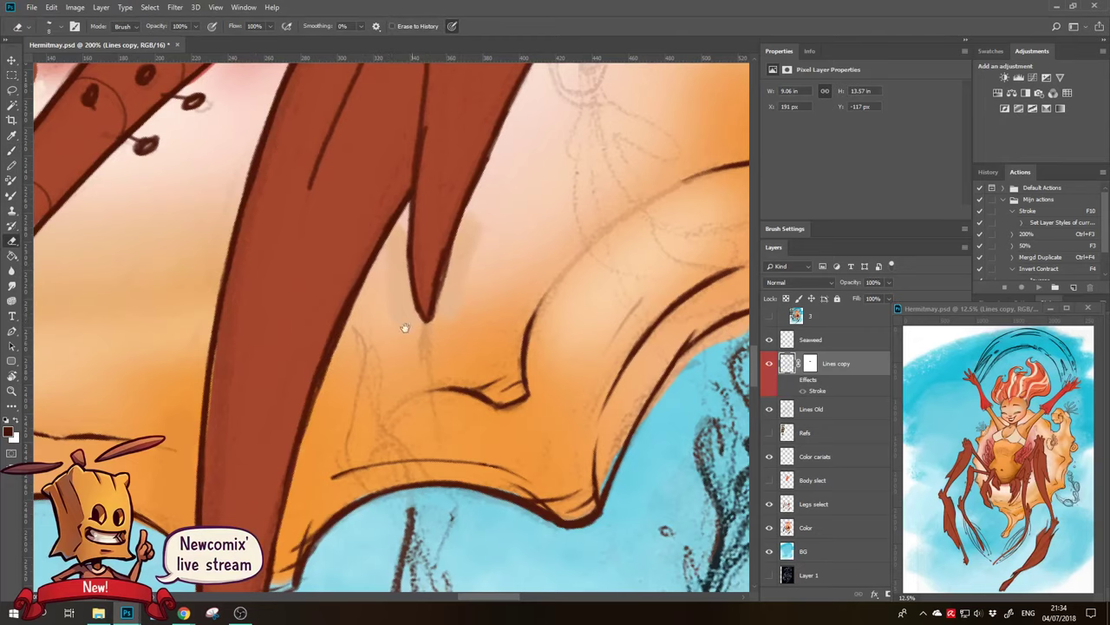
scroll(371, 267, down, 2)
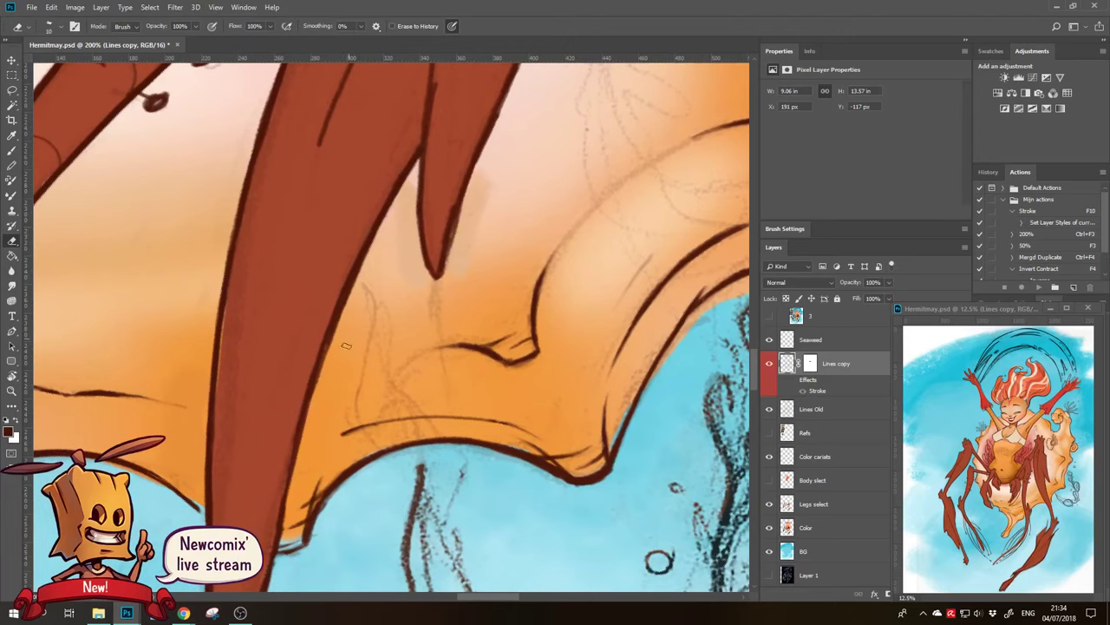
scroll(318, 390, down, 3)
key(b)
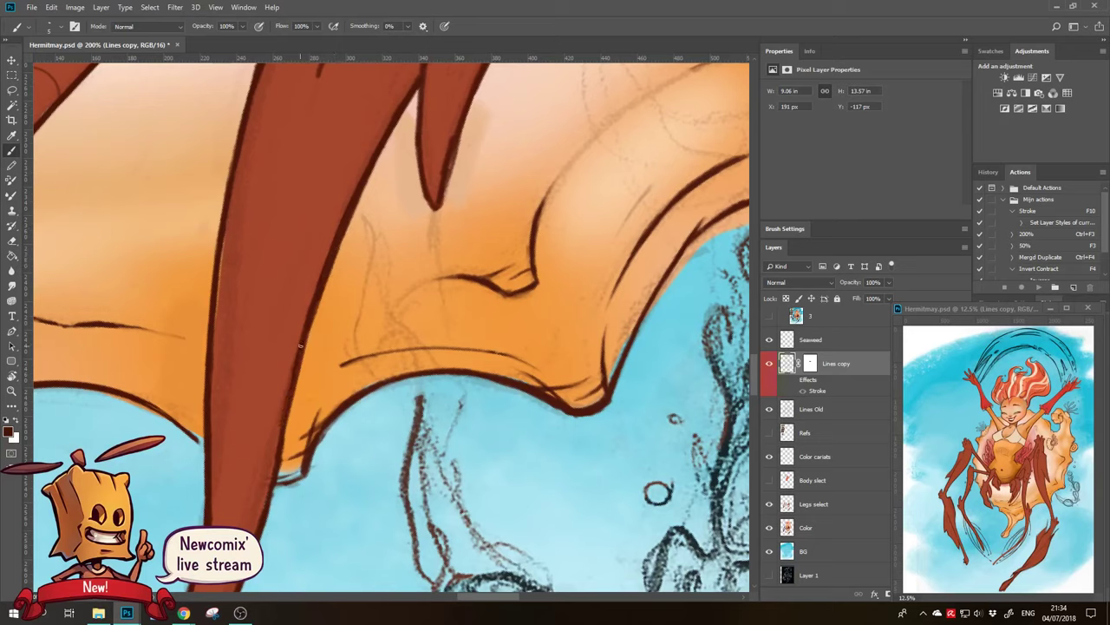
key(e)
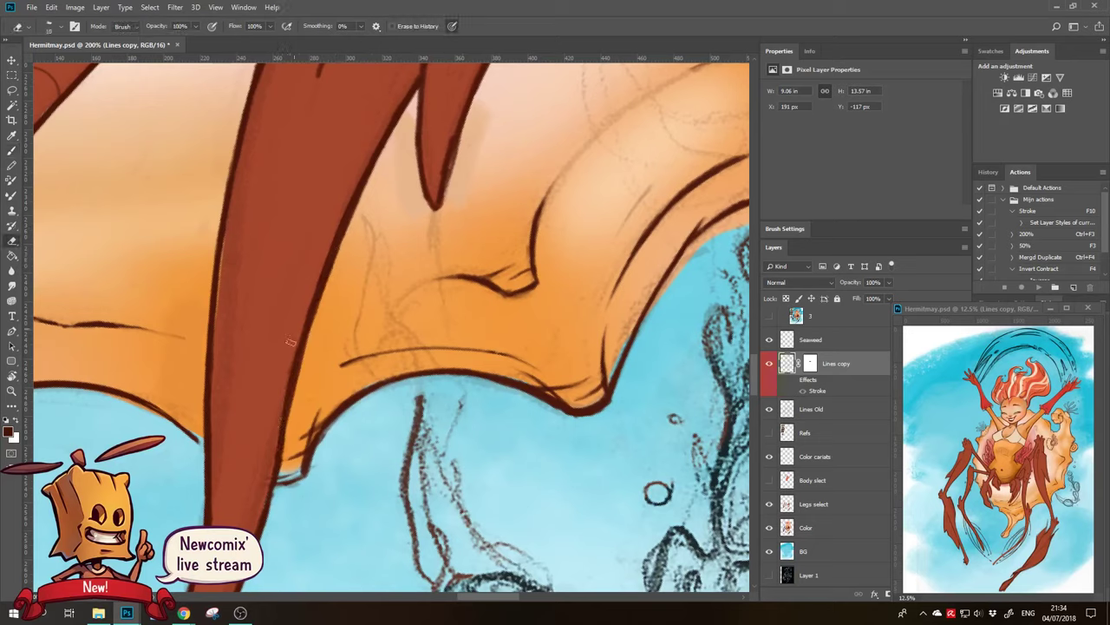
key(b)
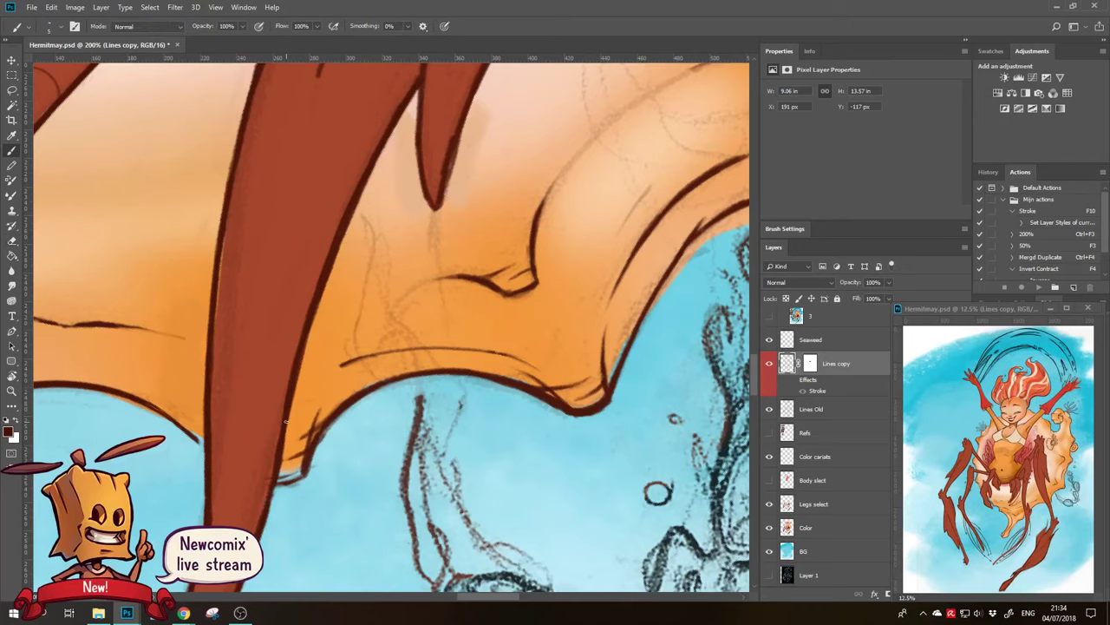
drag(282, 508, 304, 411)
drag(303, 364, 298, 383)
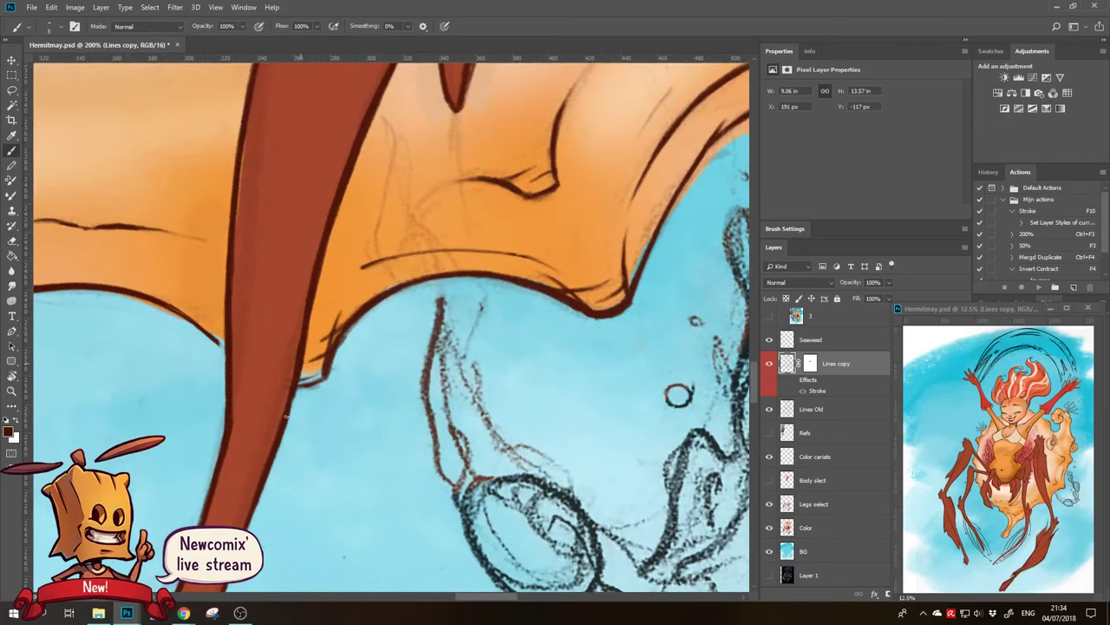
drag(271, 436, 310, 292)
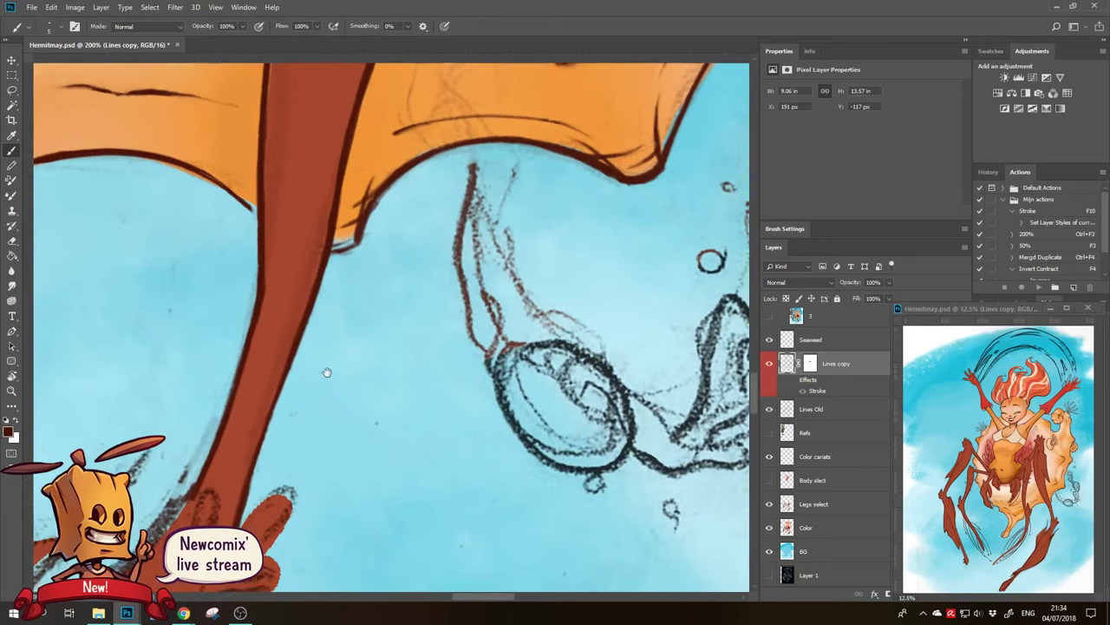
Erase the sketch lines along the leg's forked tip's upper-left edge
mouse_move(309, 468)
mouse_down()
mouse_move(390, 329)
mouse_move(443, 269)
mouse_up()
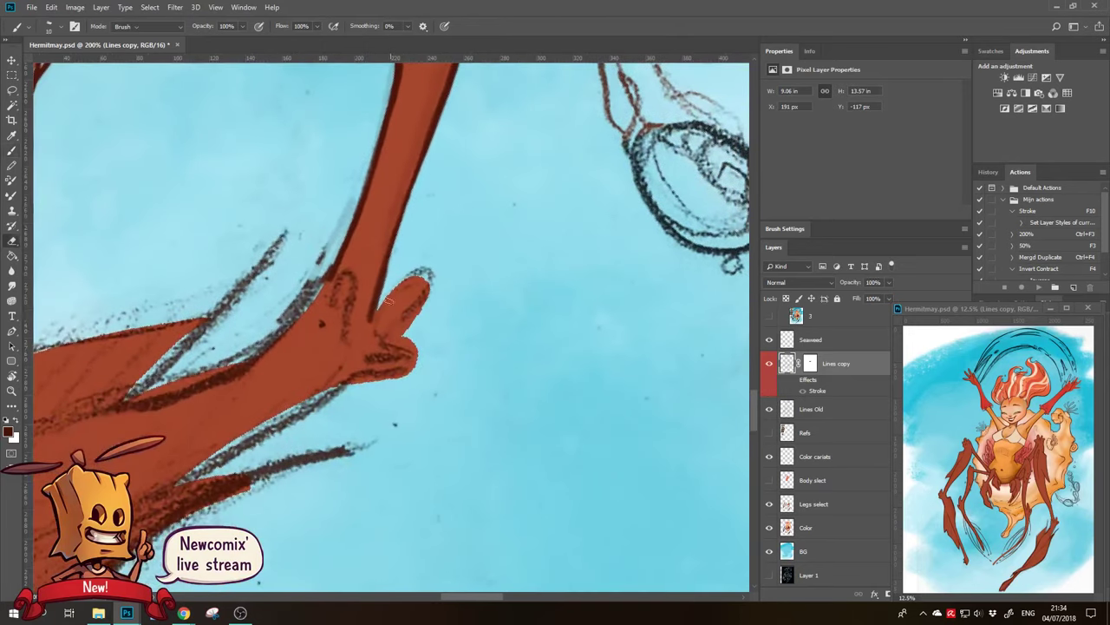
key(e)
mouse_move(334, 208)
mouse_down()
mouse_move(260, 334)
mouse_move(130, 399)
mouse_move(234, 368)
mouse_move(343, 291)
mouse_move(360, 334)
mouse_move(421, 286)
mouse_move(382, 371)
mouse_move(161, 486)
mouse_move(261, 430)
mouse_up()
Paint dark outlines along the branch's lower edge, the hand and the raised finger
key(b)
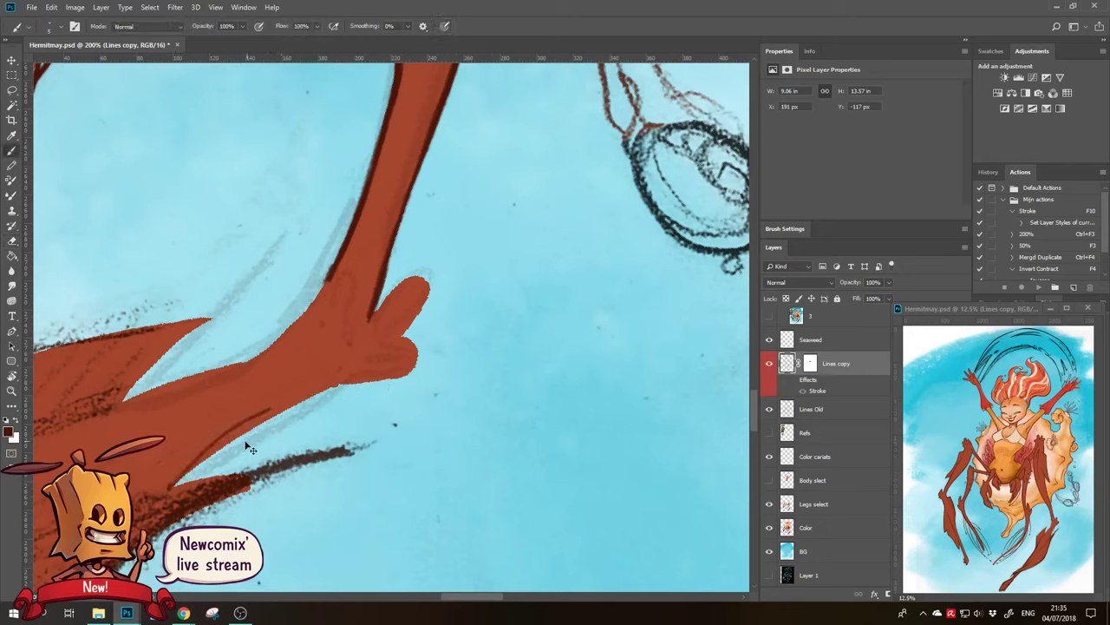
mouse_move(185, 474)
mouse_down()
mouse_move(330, 390)
mouse_move(381, 379)
mouse_up()
mouse_move(397, 342)
mouse_down()
mouse_move(413, 351)
mouse_move(409, 372)
mouse_move(346, 386)
mouse_up()
mouse_move(398, 337)
mouse_down()
mouse_move(431, 291)
mouse_move(420, 273)
mouse_move(425, 289)
mouse_move(392, 286)
mouse_move(368, 324)
mouse_move(384, 294)
mouse_up()
key(e)
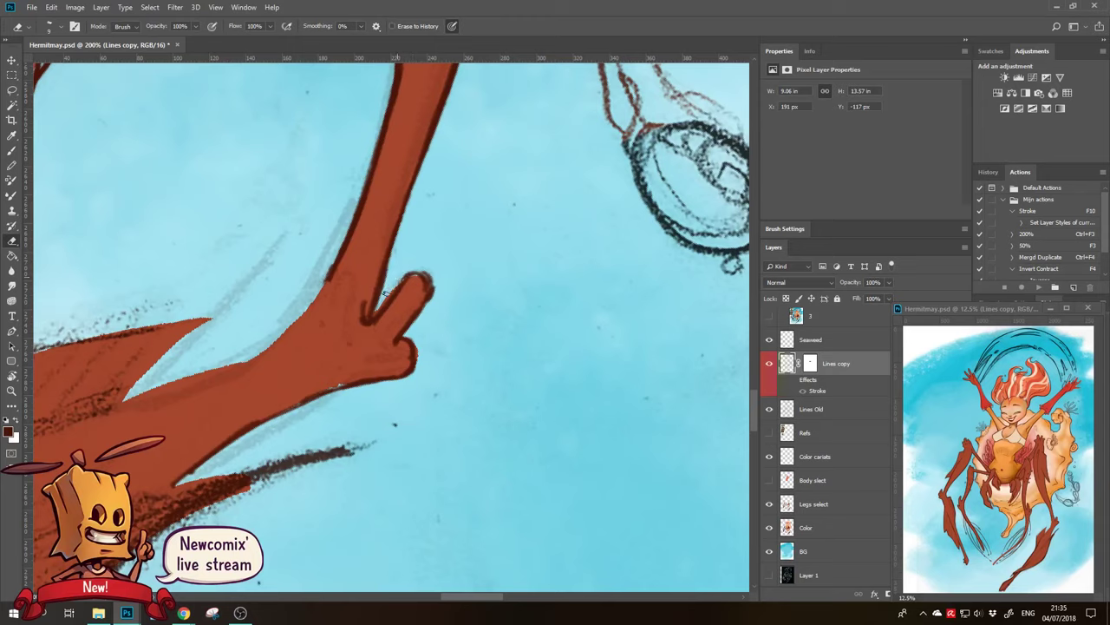
key(b)
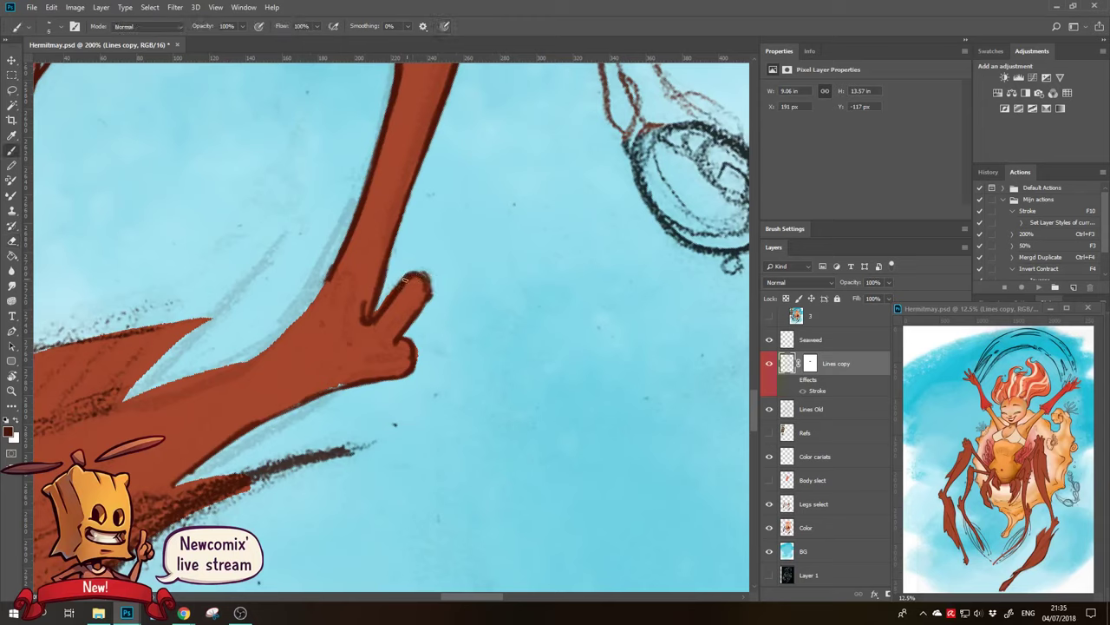
key(e)
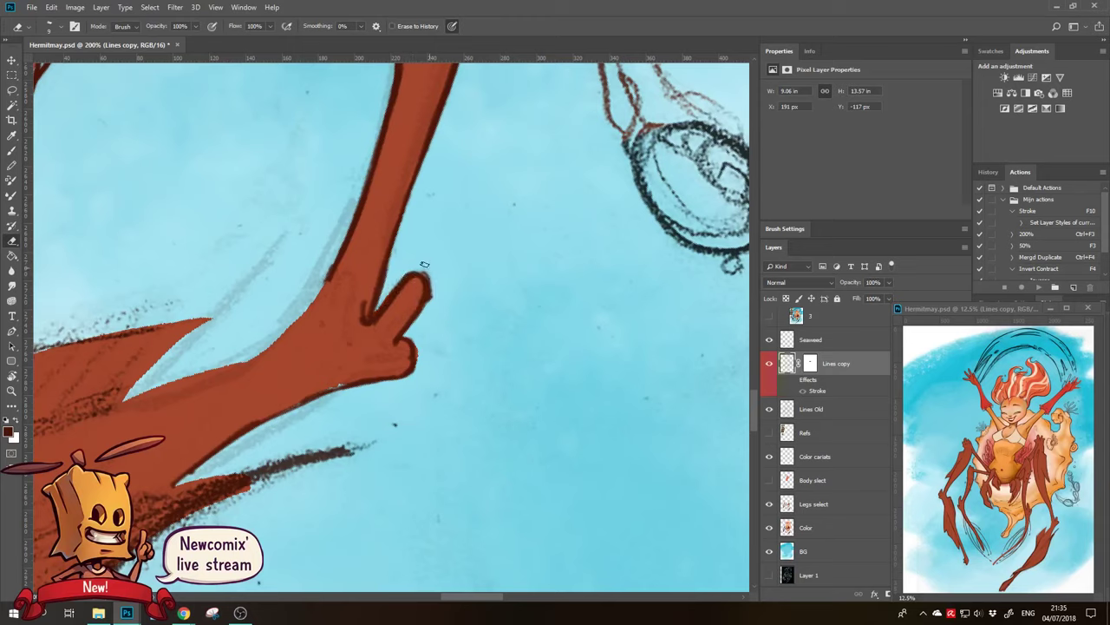
key(b)
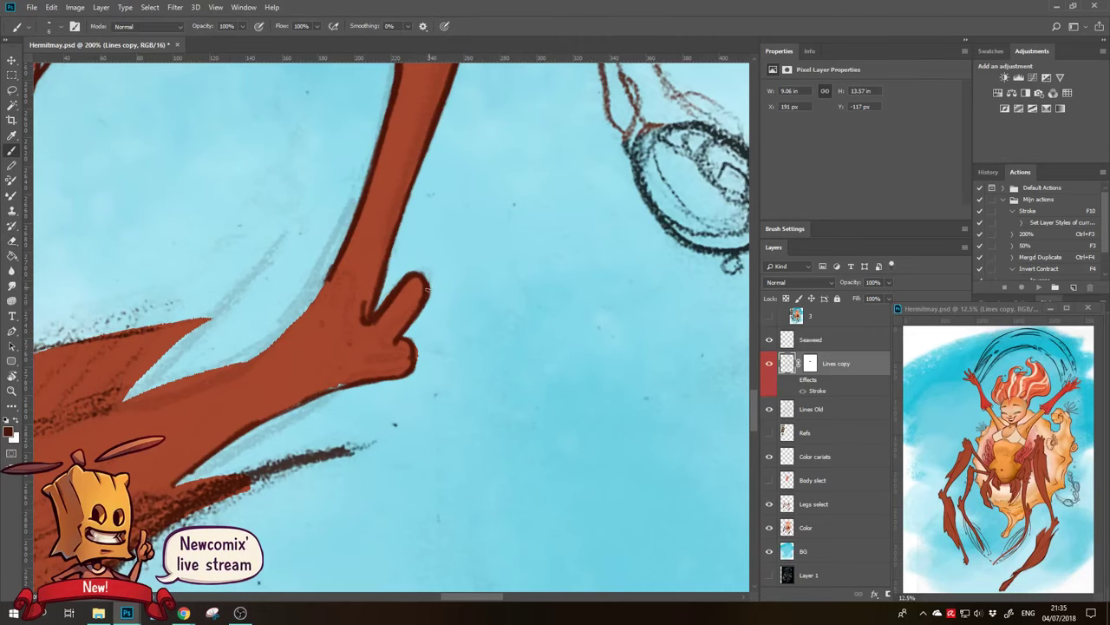
mouse_move(427, 290)
mouse_down()
mouse_move(382, 390)
mouse_move(429, 355)
mouse_move(360, 362)
mouse_up()
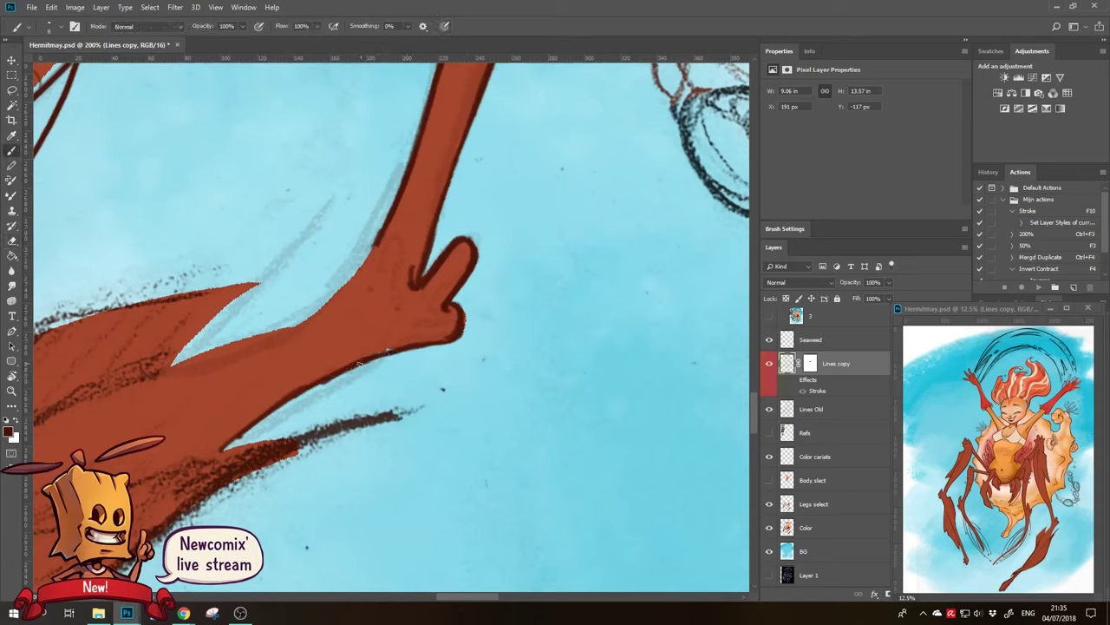
Draw a dark outline along the leg's upper edge, trimming the brown fill
key(e)
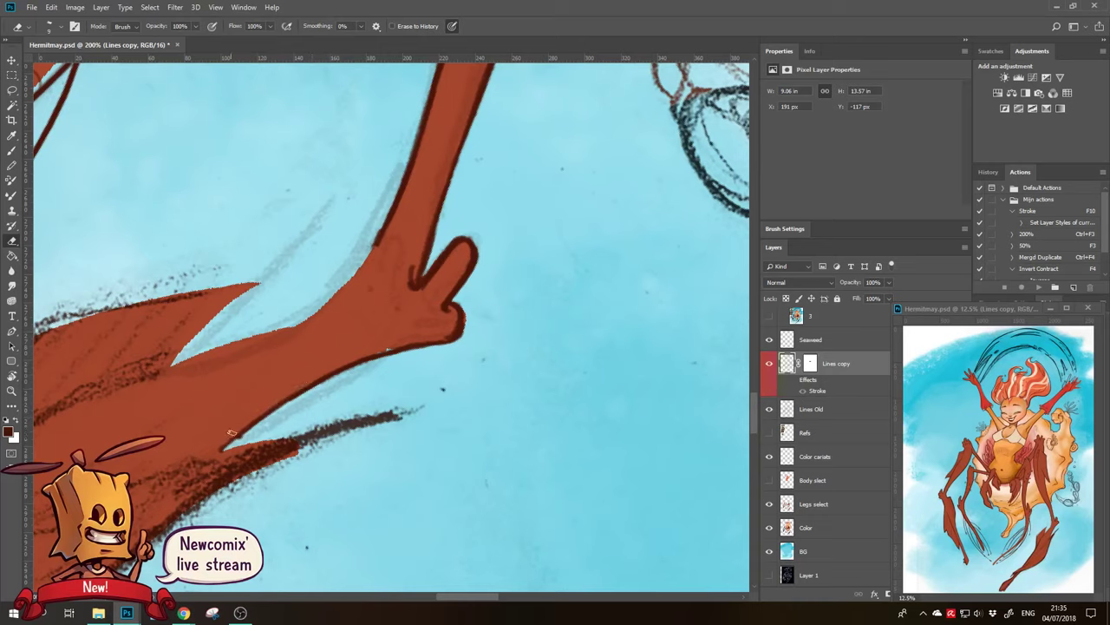
key(b)
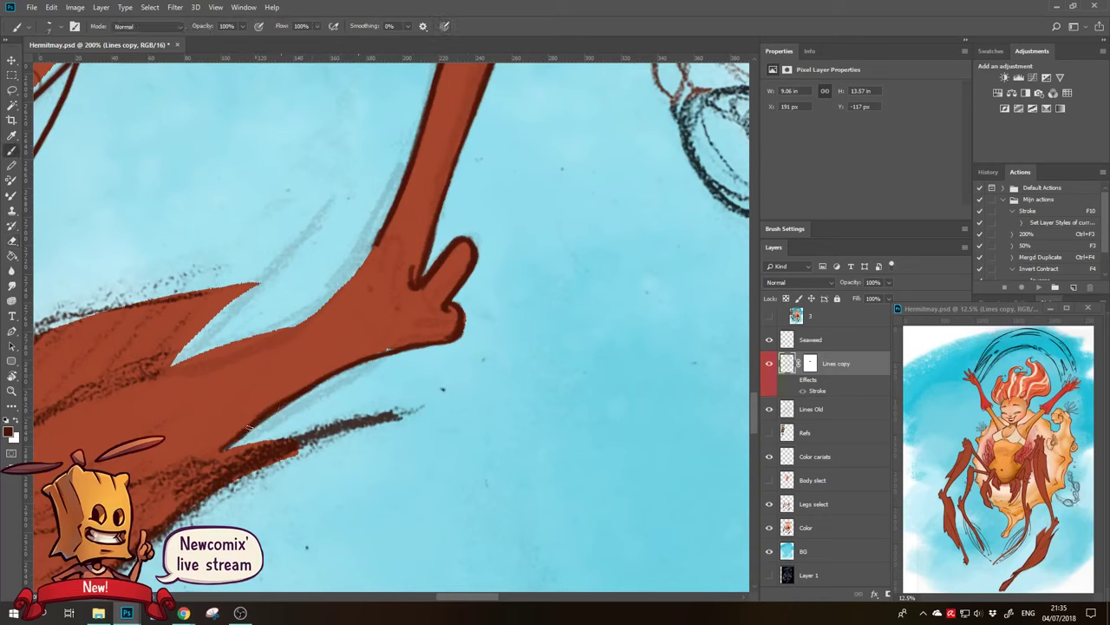
key(e)
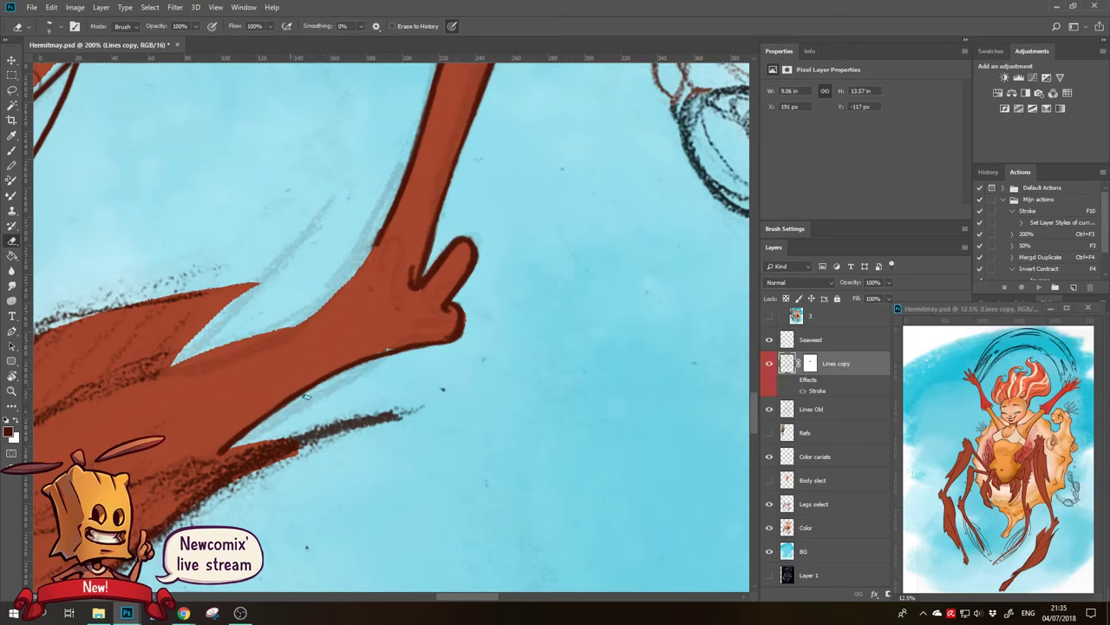
scroll(302, 382, up, 2)
key(b)
drag(172, 430, 323, 362)
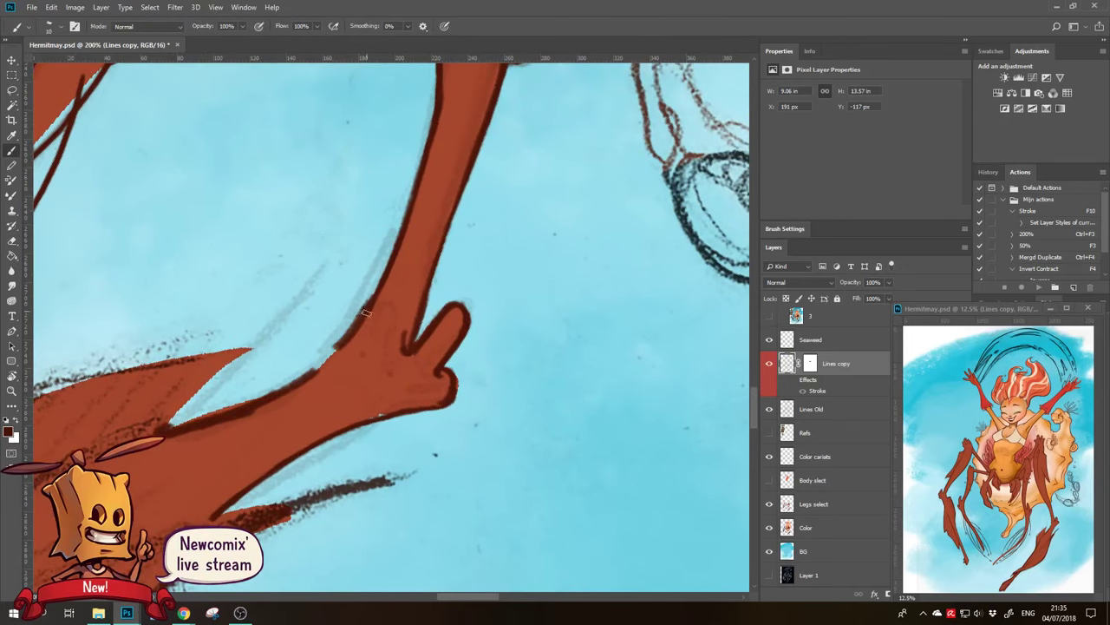
drag(364, 305, 297, 376)
Erase the rough, uneven outline along the leg's upper edge
key(e)
drag(364, 299, 286, 381)
mouse_move(170, 447)
mouse_down()
mouse_move(314, 378)
mouse_move(276, 401)
mouse_up()
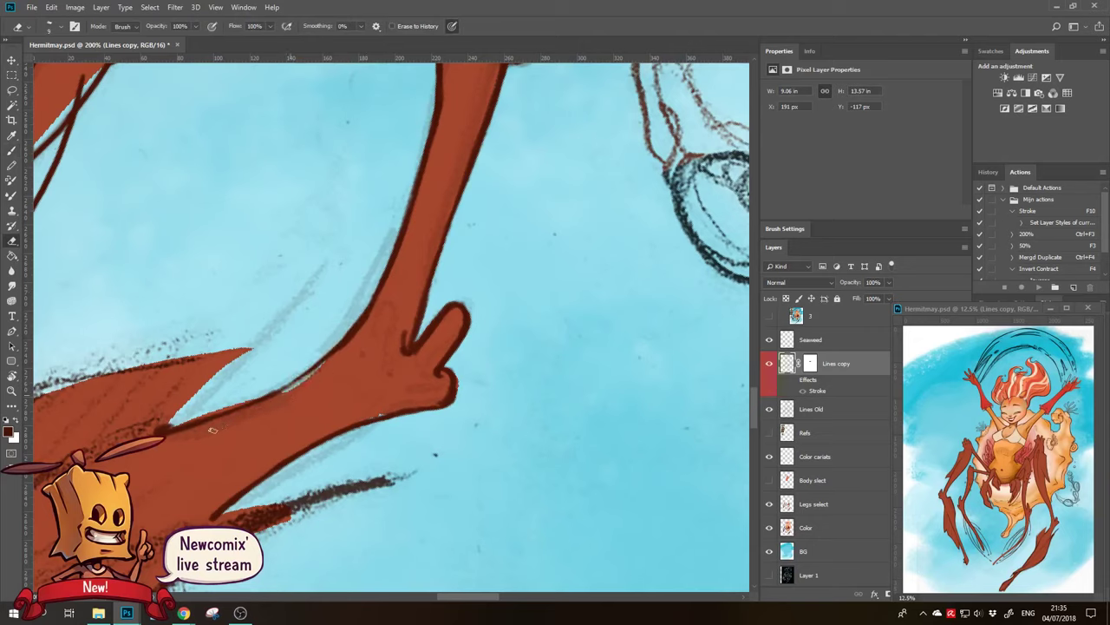
key(b)
mouse_move(212, 430)
mouse_down()
mouse_move(198, 330)
mouse_move(288, 341)
mouse_move(347, 317)
mouse_up()
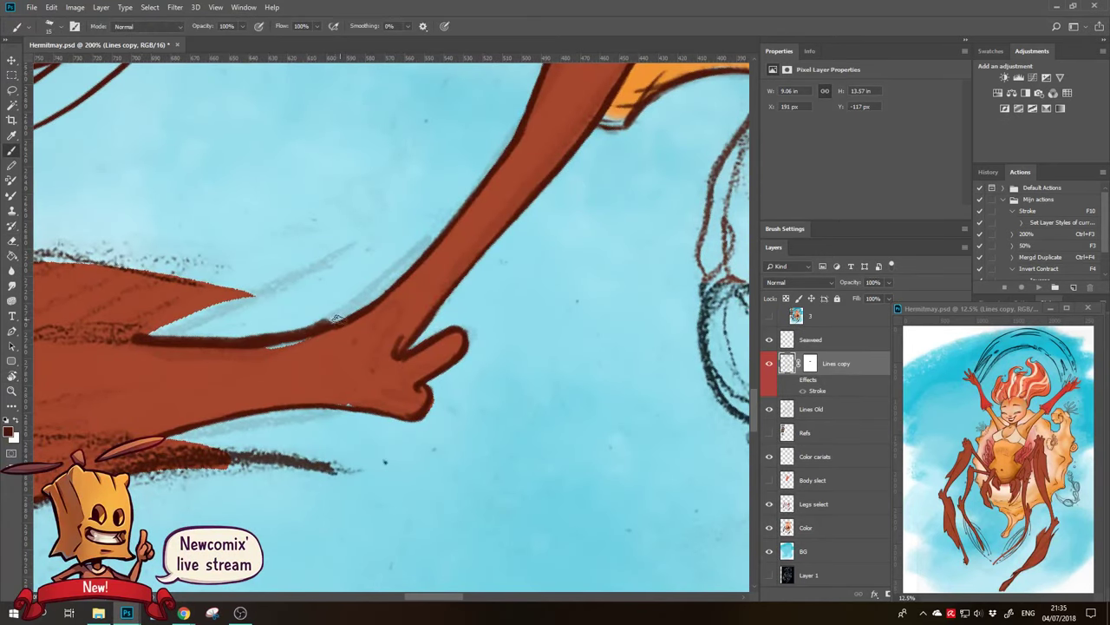
Redraw a thicker outline on the leg's upper edge and clean its rough underside
key(e)
mouse_move(251, 335)
mouse_down()
mouse_move(338, 317)
mouse_move(246, 328)
mouse_up()
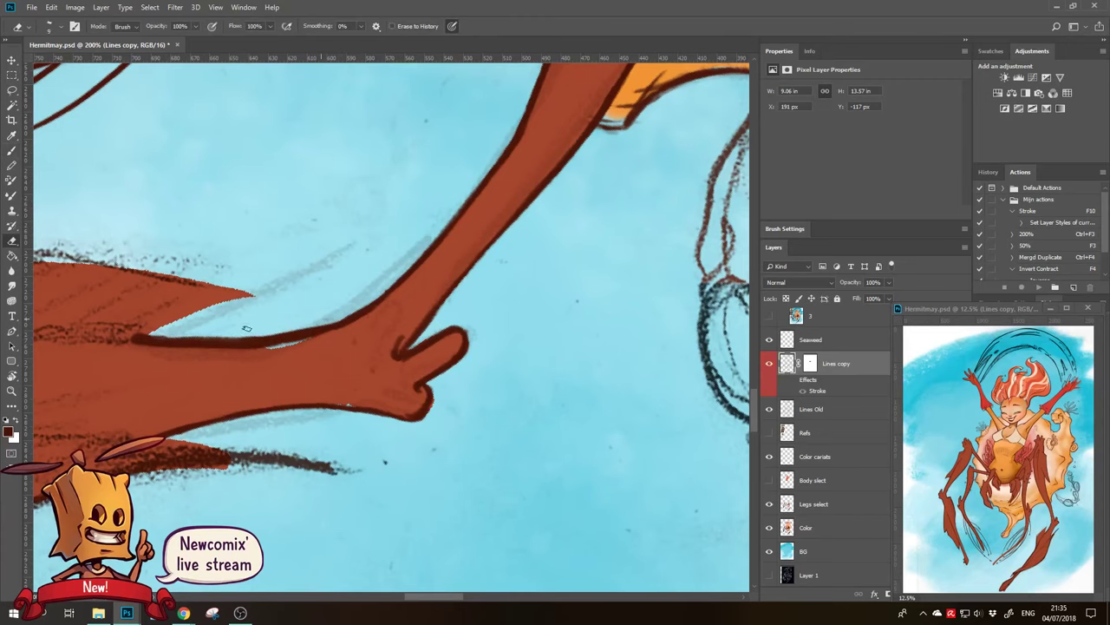
mouse_move(292, 367)
mouse_down()
mouse_move(393, 315)
mouse_move(295, 355)
mouse_up()
key(b)
drag(391, 322, 304, 354)
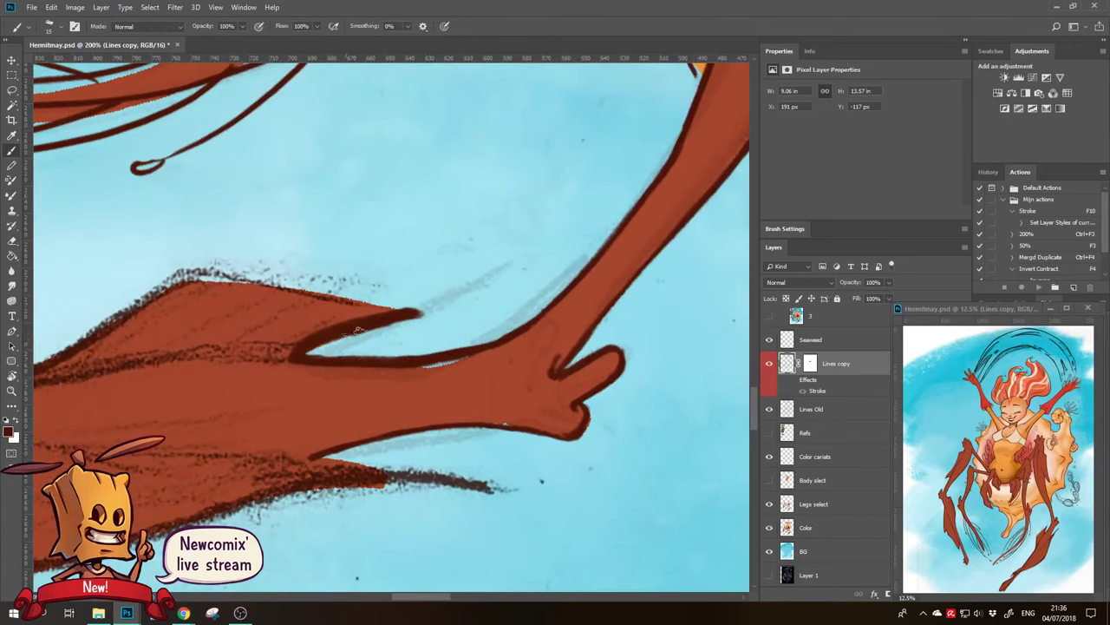
key(e)
drag(420, 318, 328, 344)
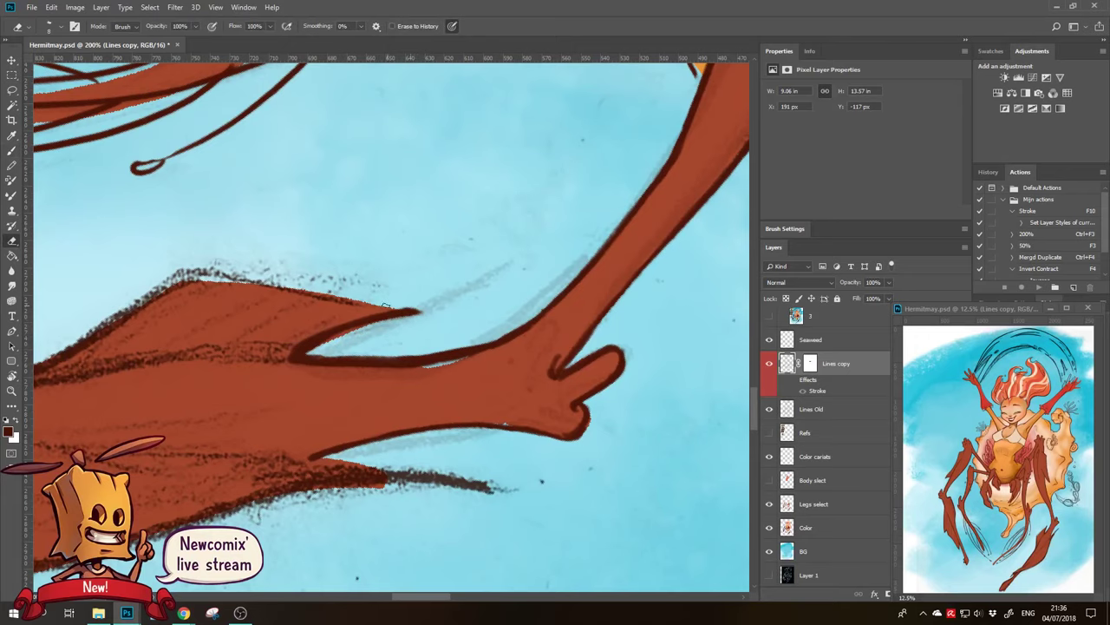
Erase dark speckles along the fin's upper edge and beside the outline tip
drag(319, 342, 380, 350)
key(b)
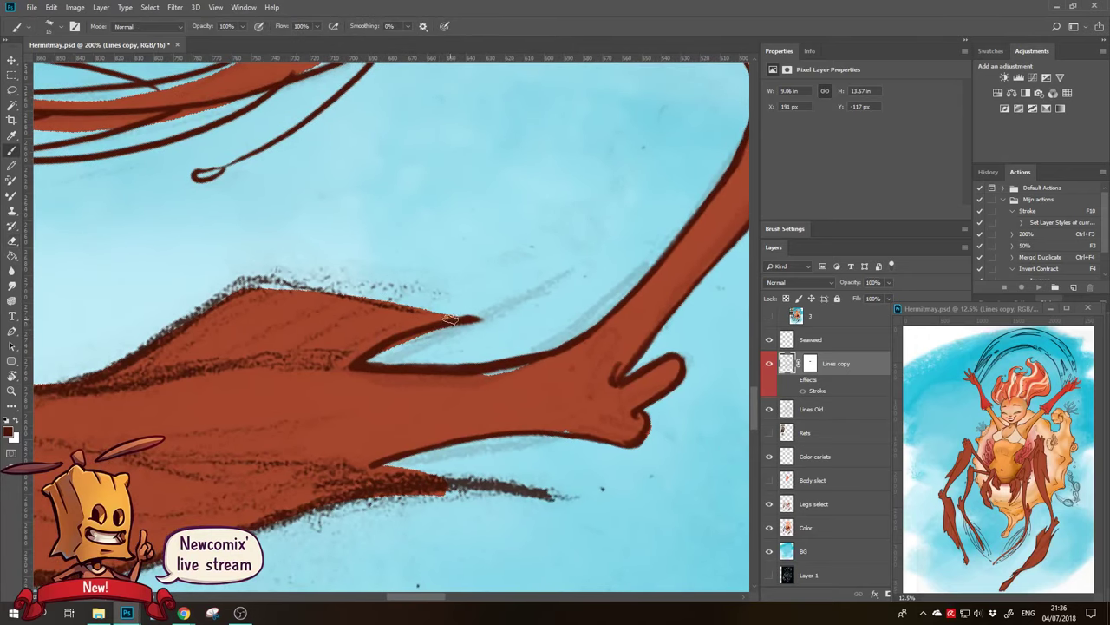
key(e)
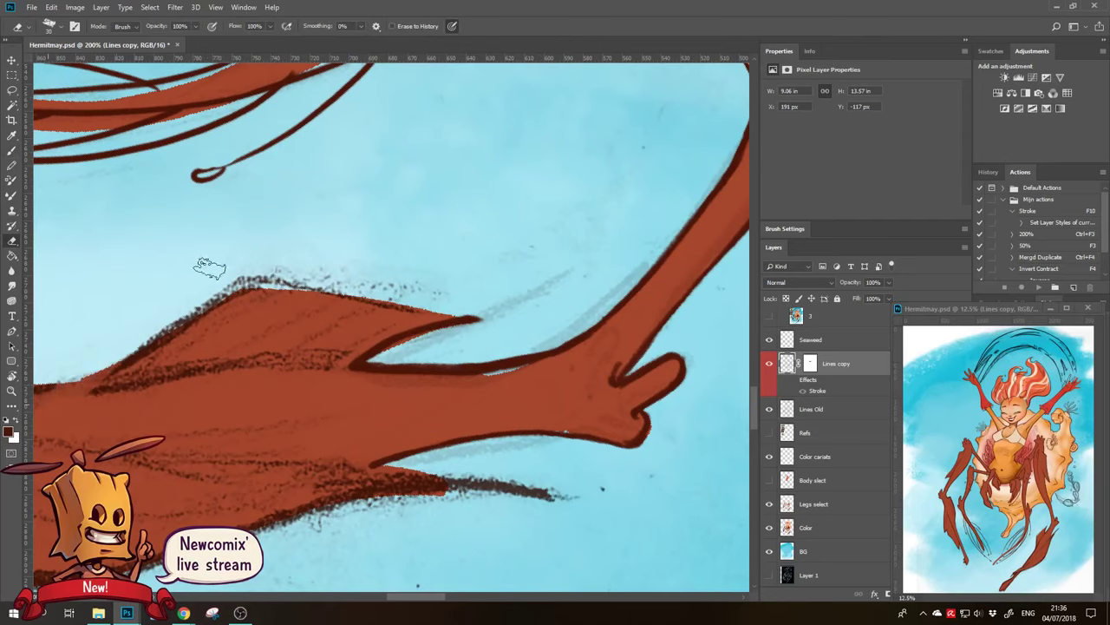
mouse_move(211, 264)
mouse_down()
mouse_move(182, 355)
mouse_move(436, 289)
mouse_up()
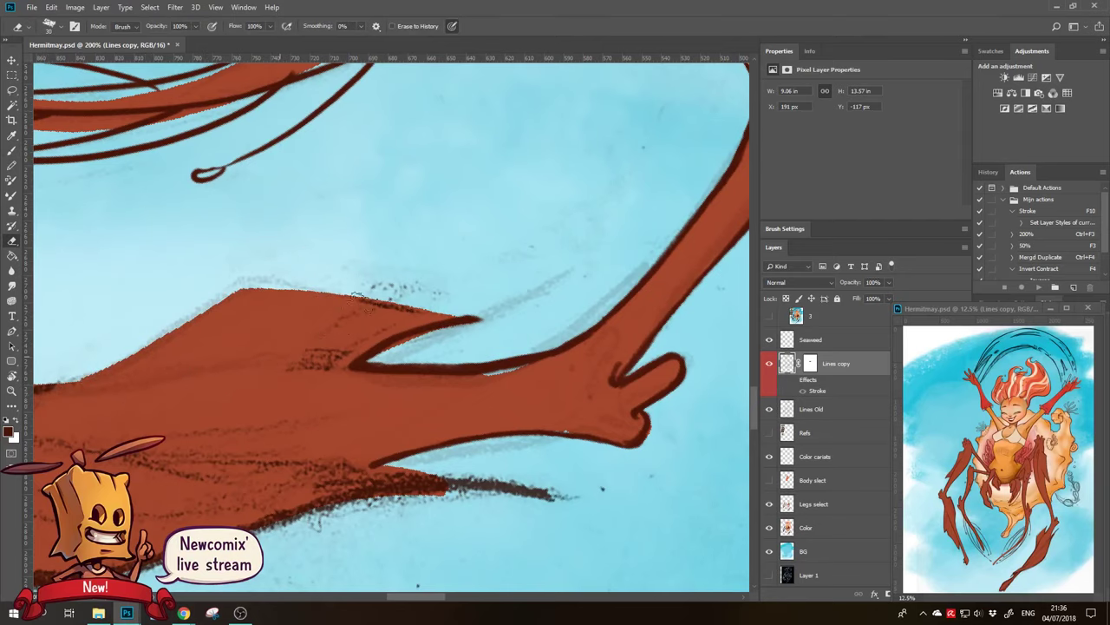
mouse_move(347, 354)
mouse_down()
mouse_move(326, 365)
mouse_move(372, 360)
mouse_up()
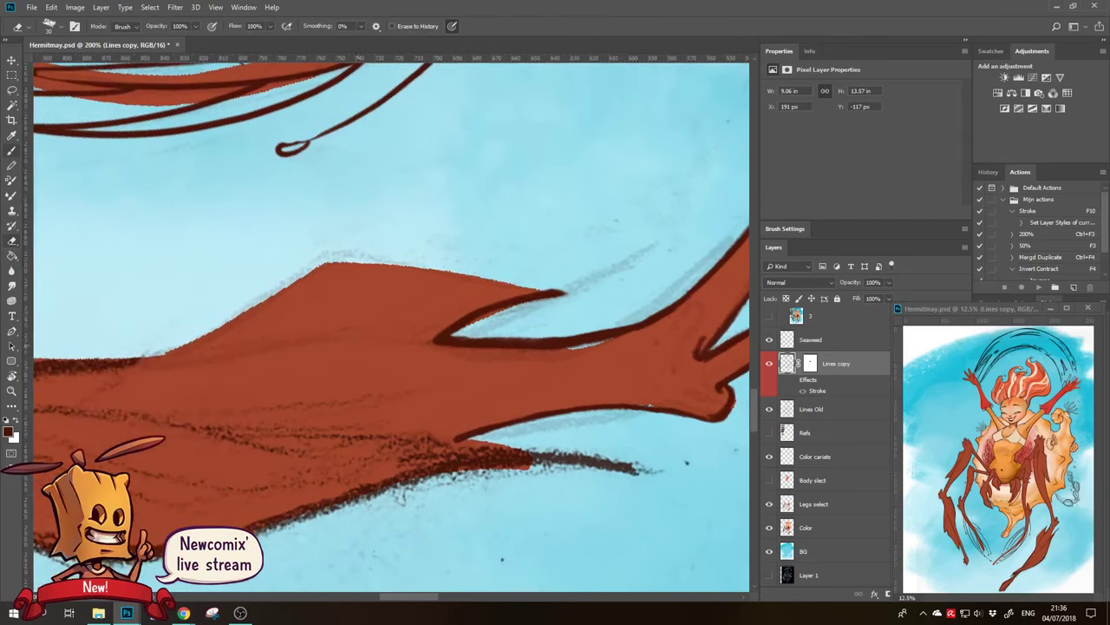
Draw a clean outline along the fin's top edge, redoing uneven attempts
key(b)
drag(322, 261, 521, 281)
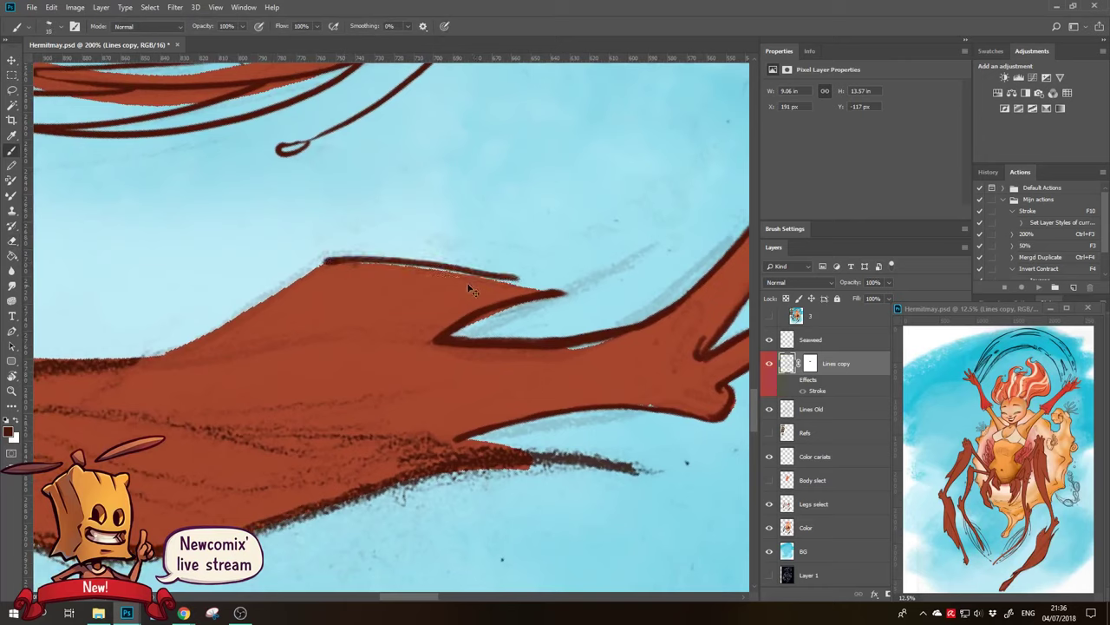
key(ctrl+z)
drag(321, 262, 562, 297)
key(ctrl+z)
mouse_move(317, 260)
mouse_down()
mouse_move(582, 297)
mouse_move(647, 253)
mouse_up()
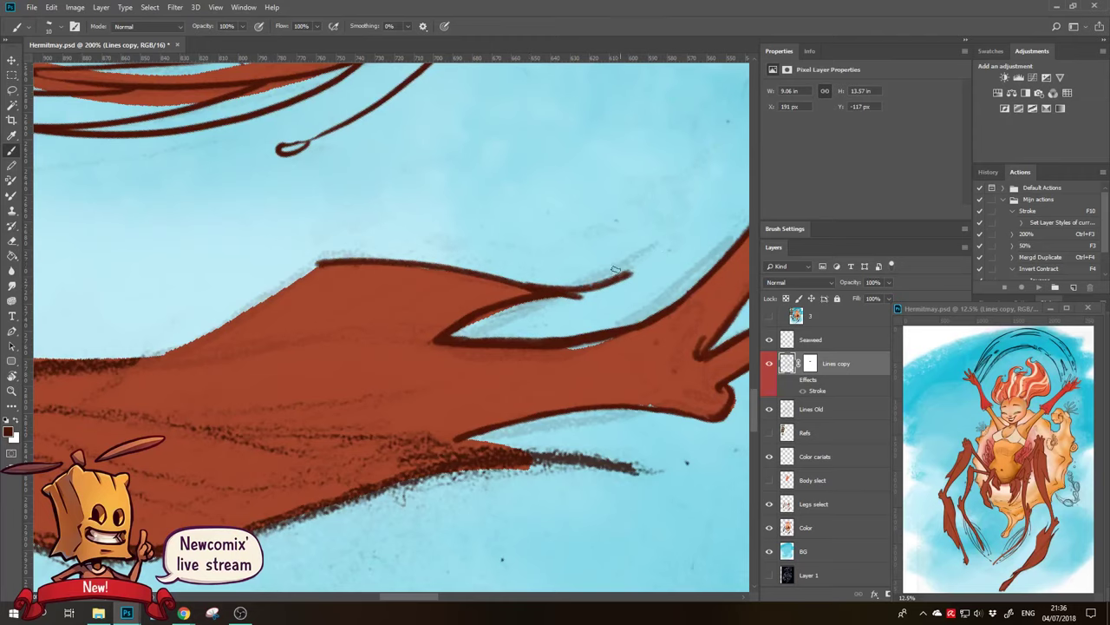
Extend and darken the leg's upper-edge outline farther left, trimming its edges
key(e)
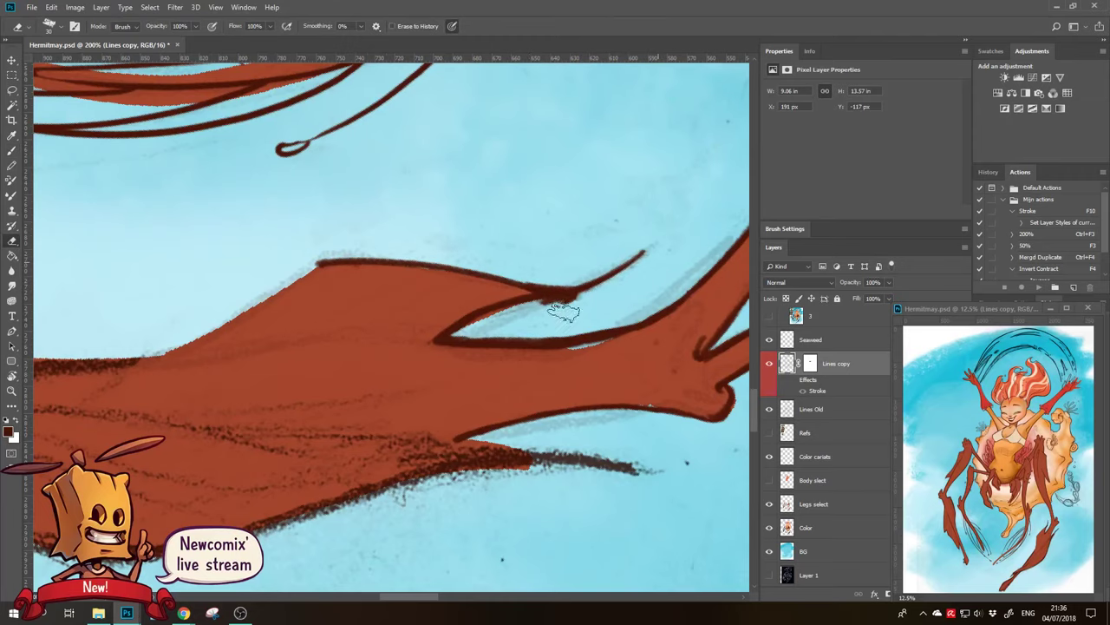
drag(342, 338, 457, 321)
key(b)
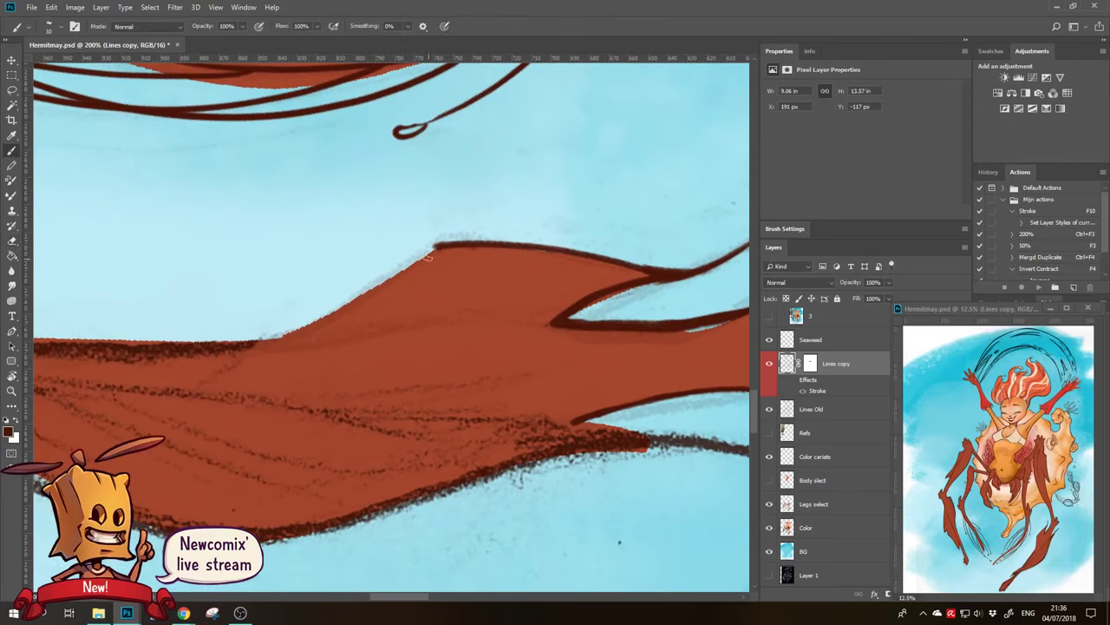
drag(433, 245, 282, 335)
key(e)
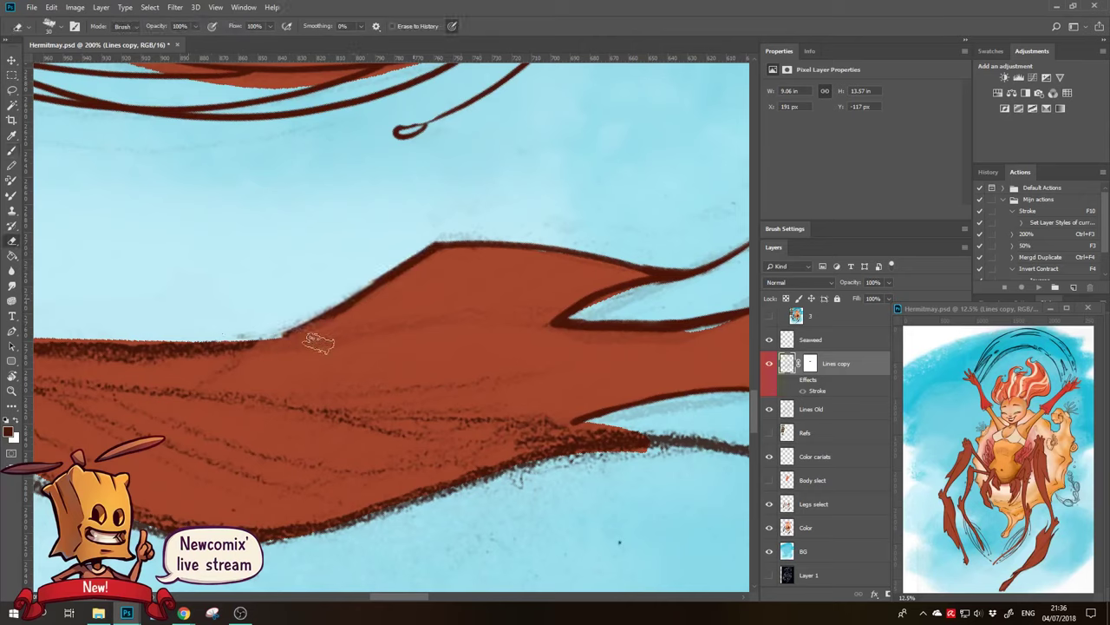
key(b)
drag(369, 290, 256, 338)
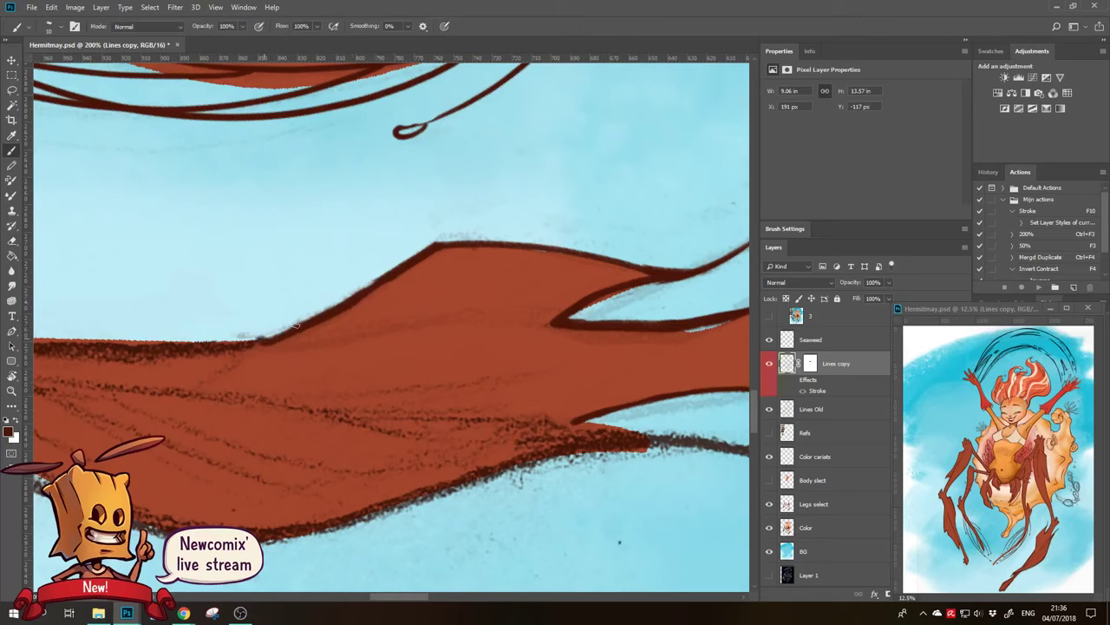
key(e)
drag(364, 309, 247, 334)
key(b)
key(e)
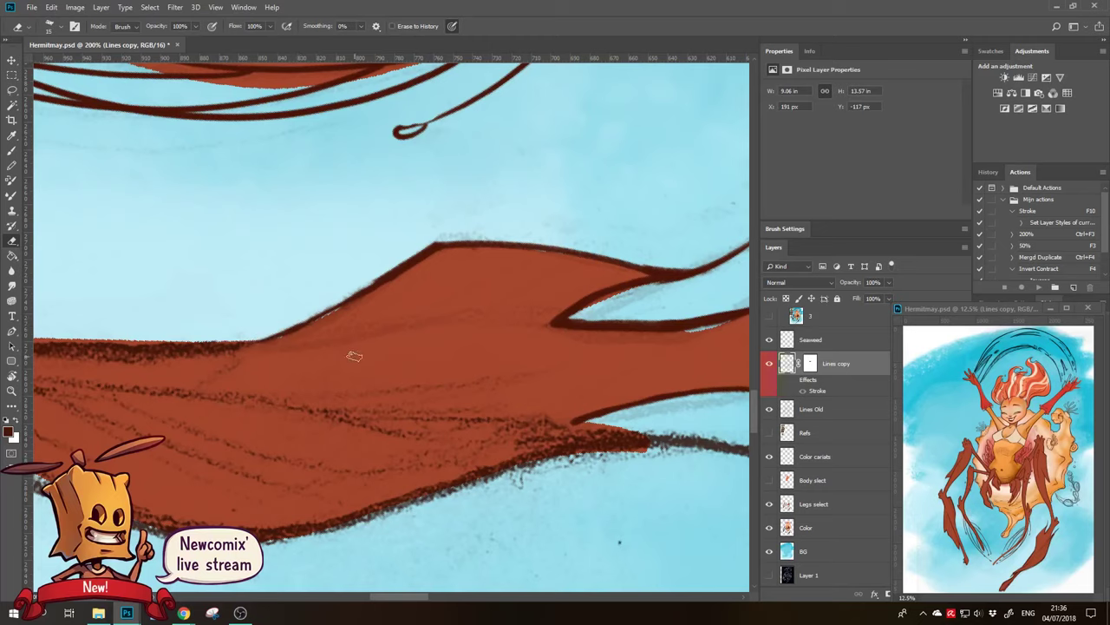
key(b)
Outline the fin's base so it joins the fin edge, lightening part of it
drag(260, 343, 508, 323)
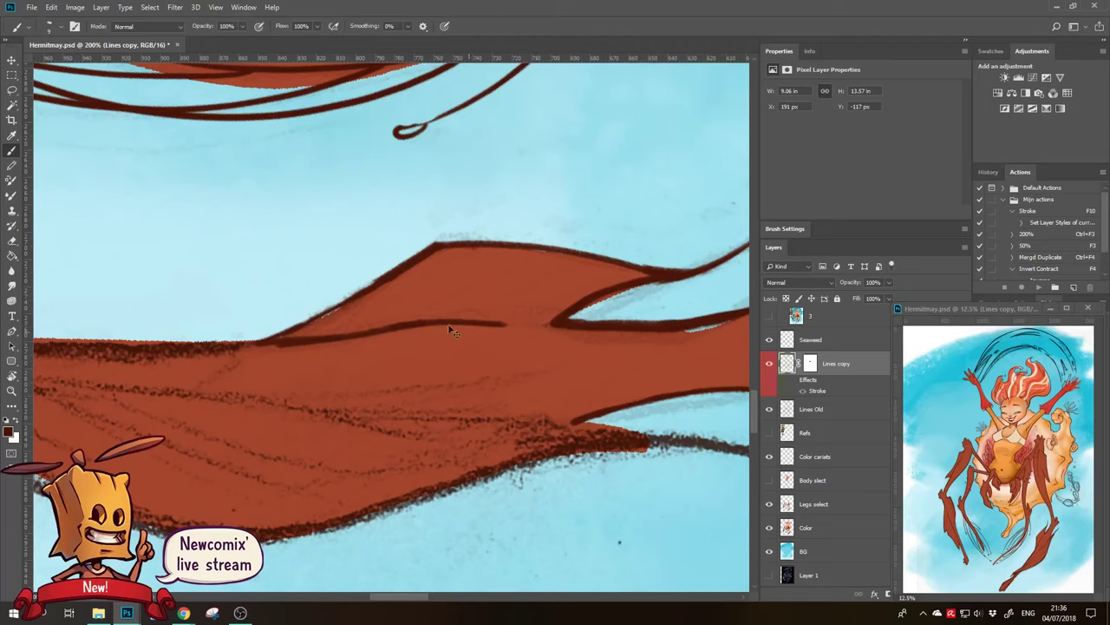
key(ctrl+z)
drag(391, 328, 564, 328)
key(e)
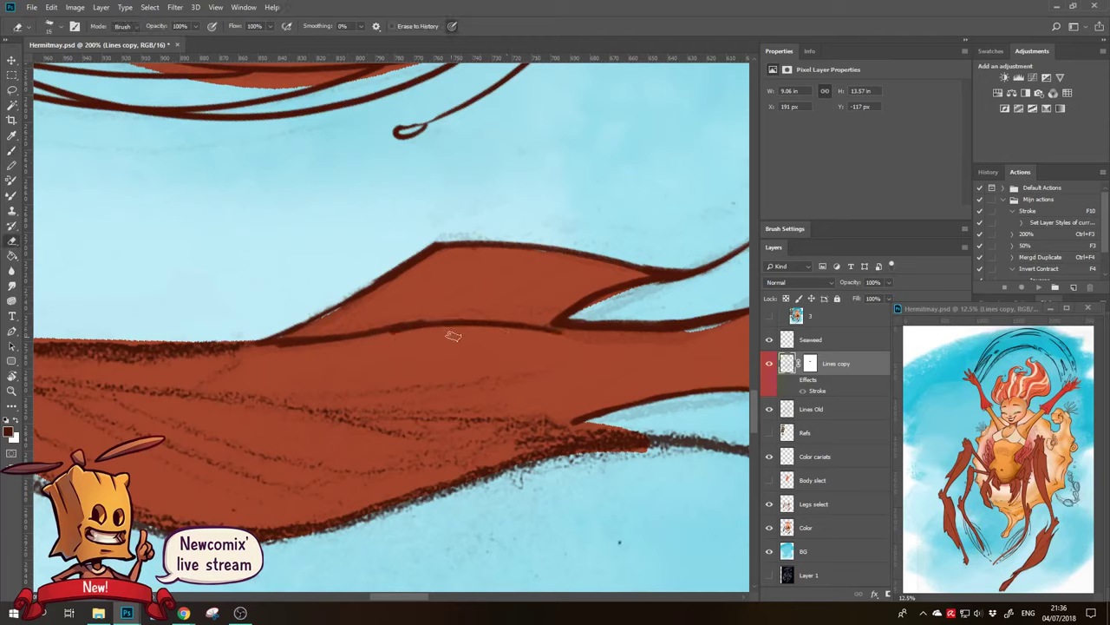
drag(453, 336, 397, 340)
scroll(575, 359, left, 3)
Hatch the fin with diagonal dark lines, redoing weak ones, then zoom out
key(b)
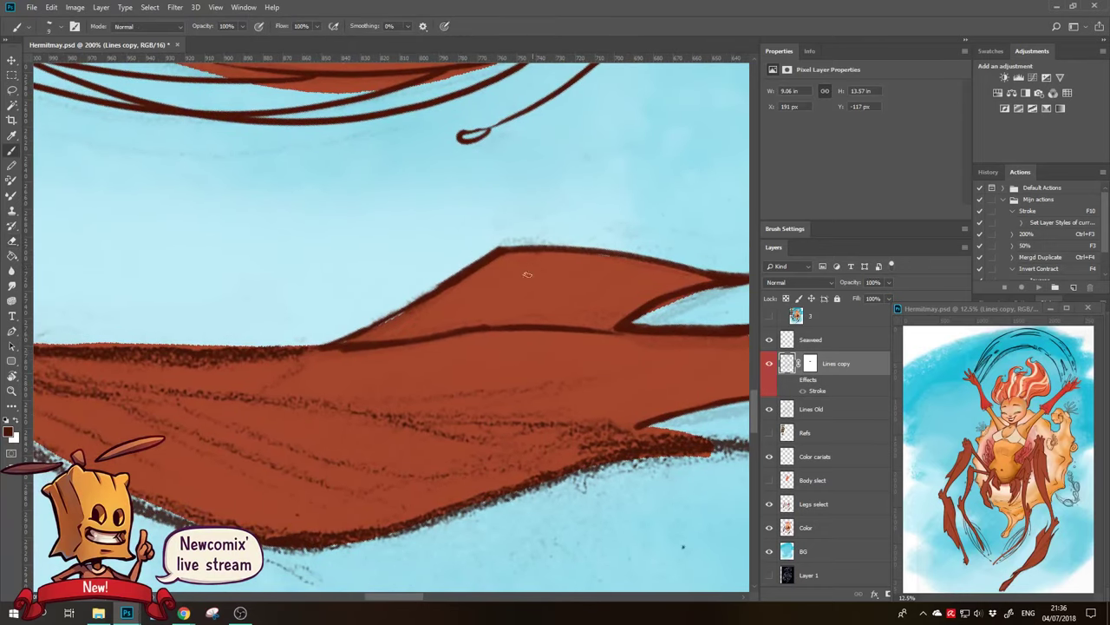
drag(524, 253, 406, 339)
drag(570, 256, 438, 338)
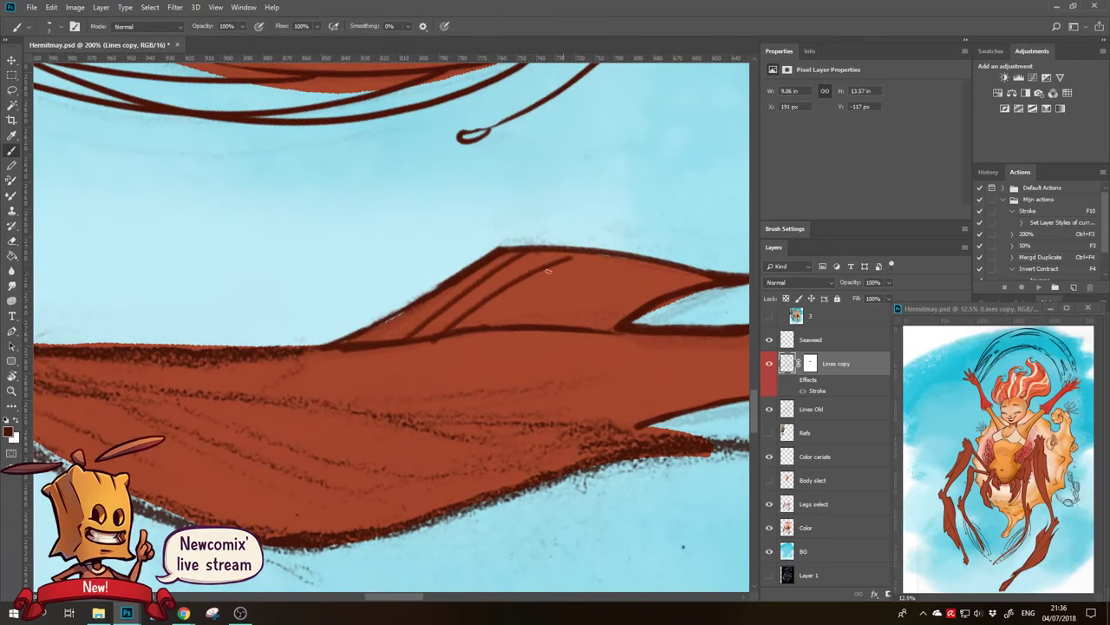
key(ctrl+z)
drag(561, 253, 469, 327)
drag(603, 252, 500, 324)
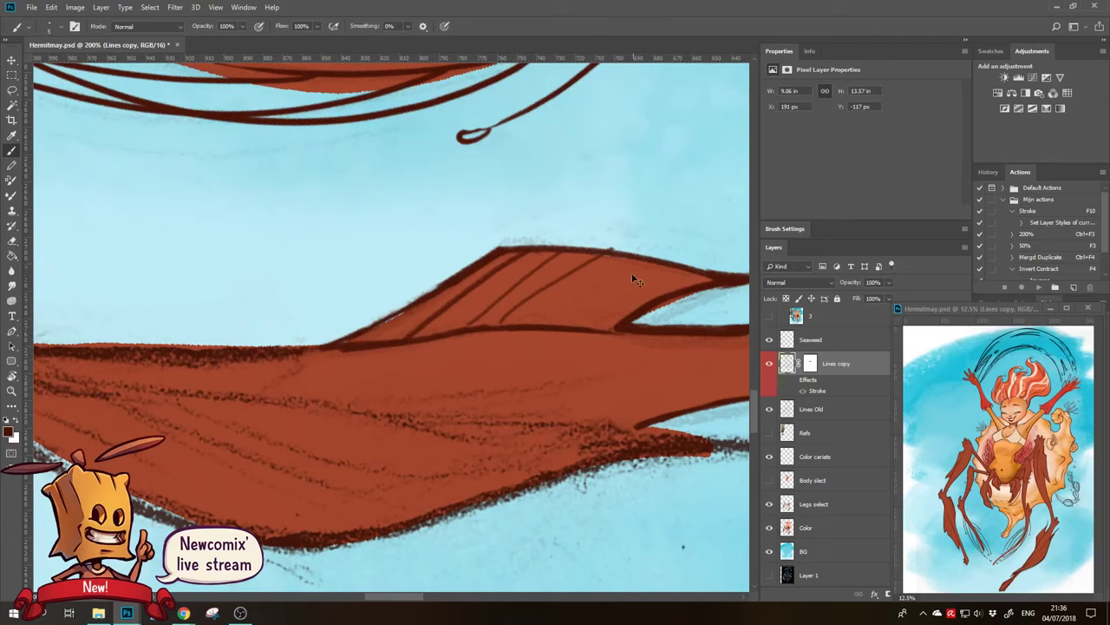
key(ctrl+z)
drag(605, 253, 518, 325)
drag(661, 262, 568, 323)
drag(694, 273, 581, 327)
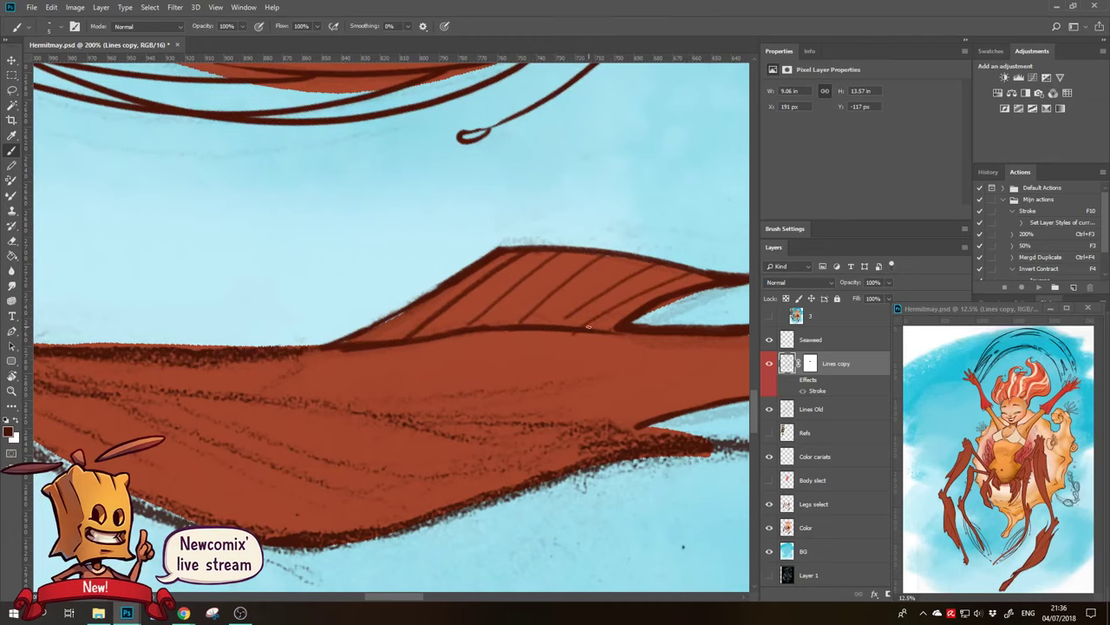
key(z)
alt+click(547, 403)
alt+click(515, 464)
Erase sketch lines along the fin's lower edge and tip with a ~50 px eraser
click(520, 380)
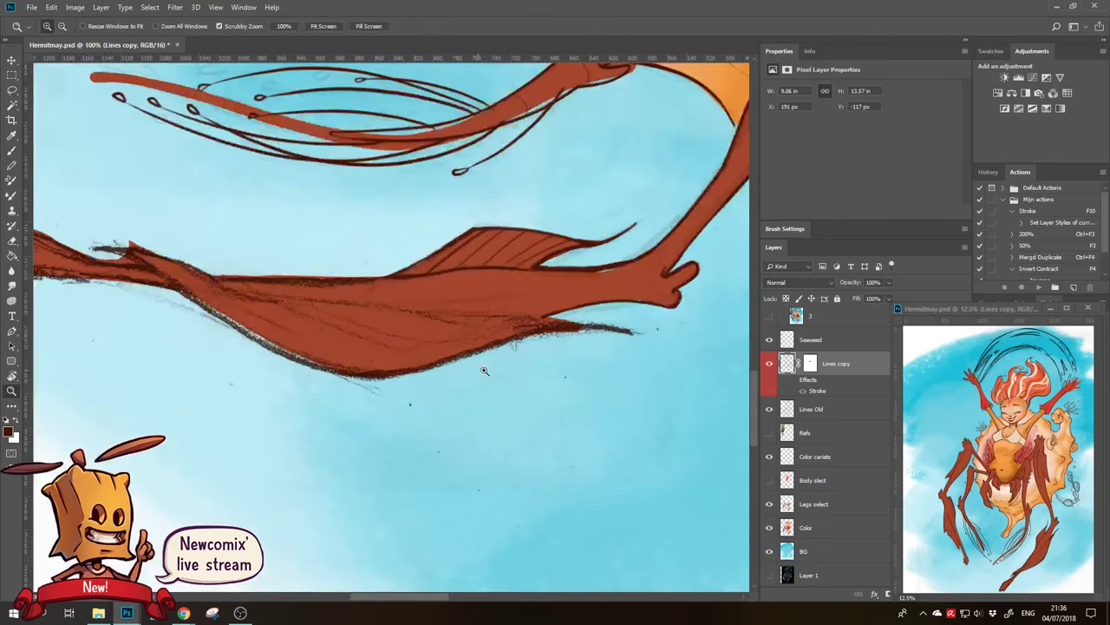
alt+click(521, 380)
alt+click(520, 380)
key(e)
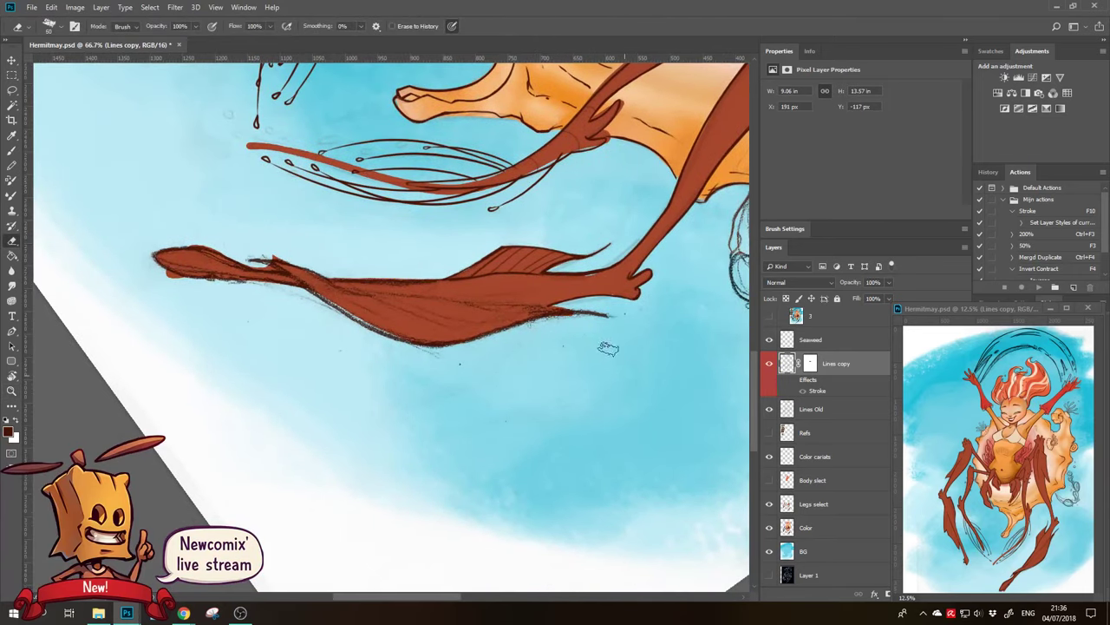
key(bracketright)
key(bracketright)
key(bracketright)
key(bracketright)
key(bracketright)
mouse_move(521, 342)
mouse_down()
mouse_move(321, 291)
mouse_move(250, 295)
mouse_up()
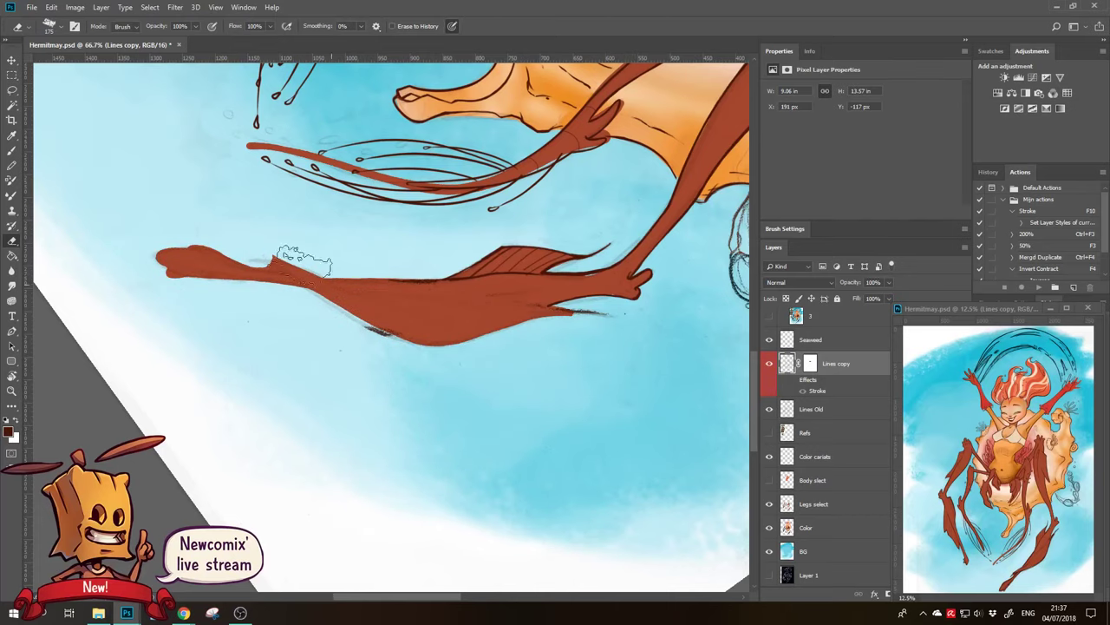
mouse_move(248, 242)
mouse_down()
mouse_move(366, 263)
mouse_move(434, 256)
mouse_up()
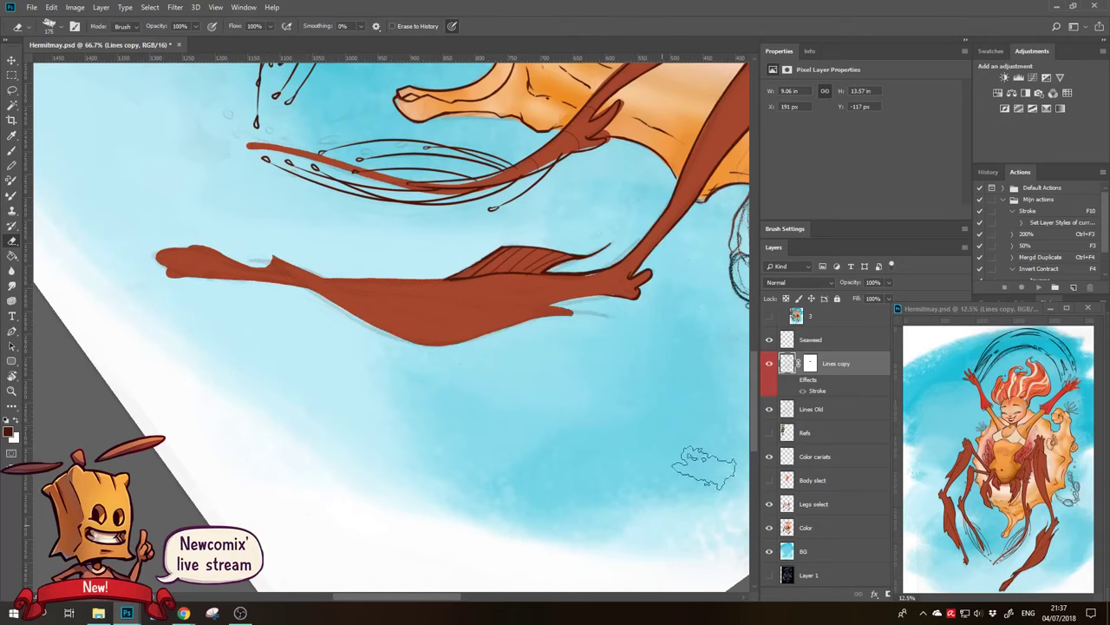
Paint a thick dark outline along the leg's lower edge
key(ctrl+F3)
drag(487, 354, 451, 494)
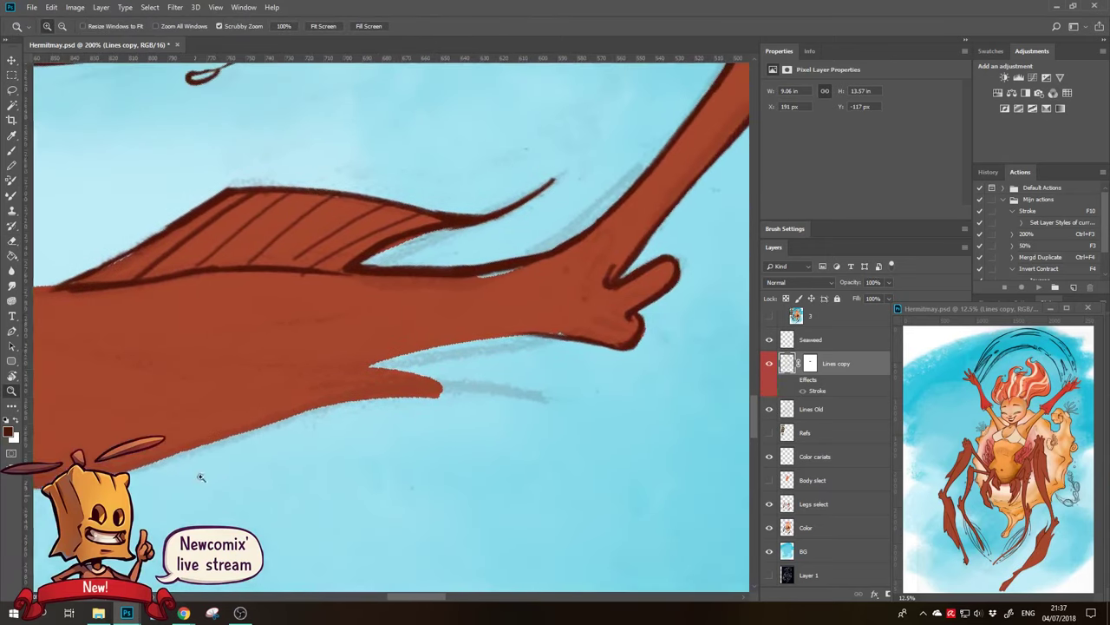
key(b)
drag(370, 365, 538, 332)
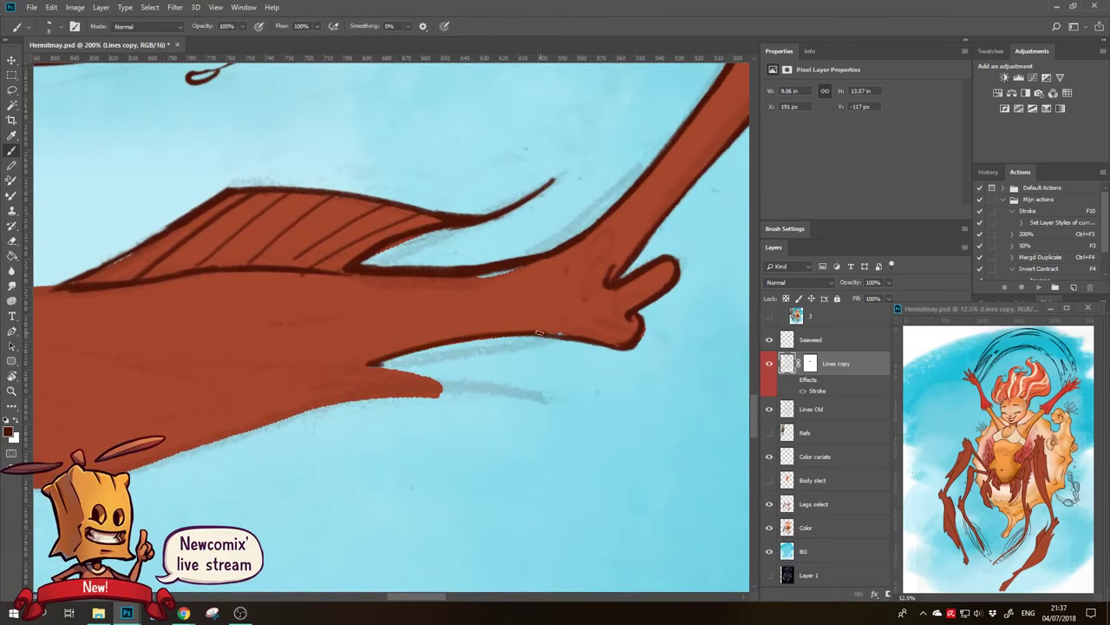
drag(375, 365, 579, 340)
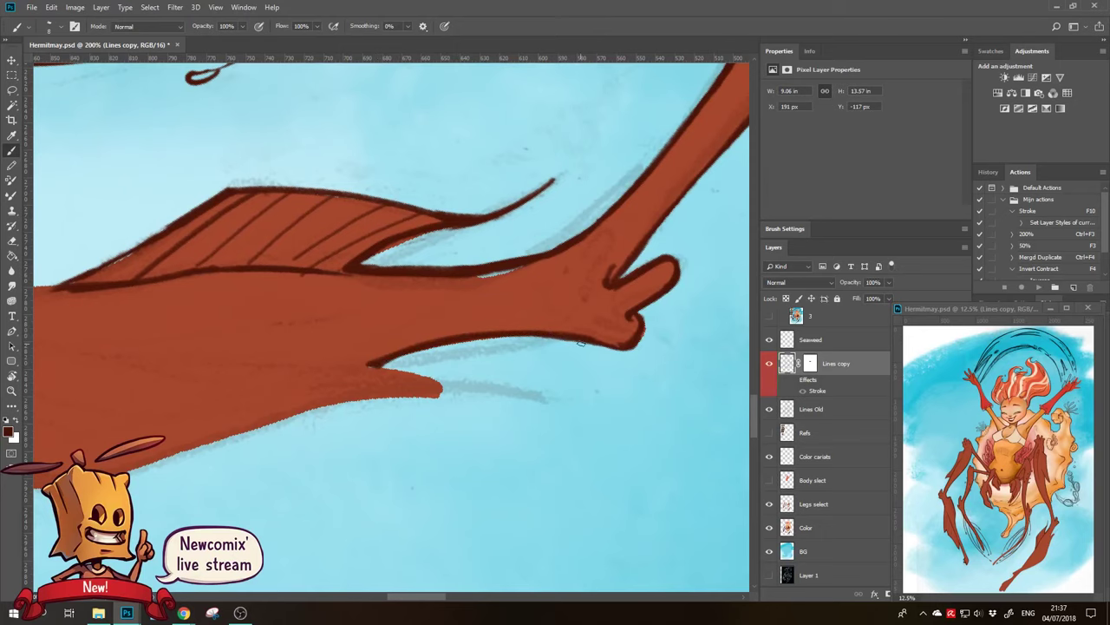
Try an outline along the leg's upper edge, undoing to compare with and without it
key(ctrl+minus)
scroll(656, 391, up, 5)
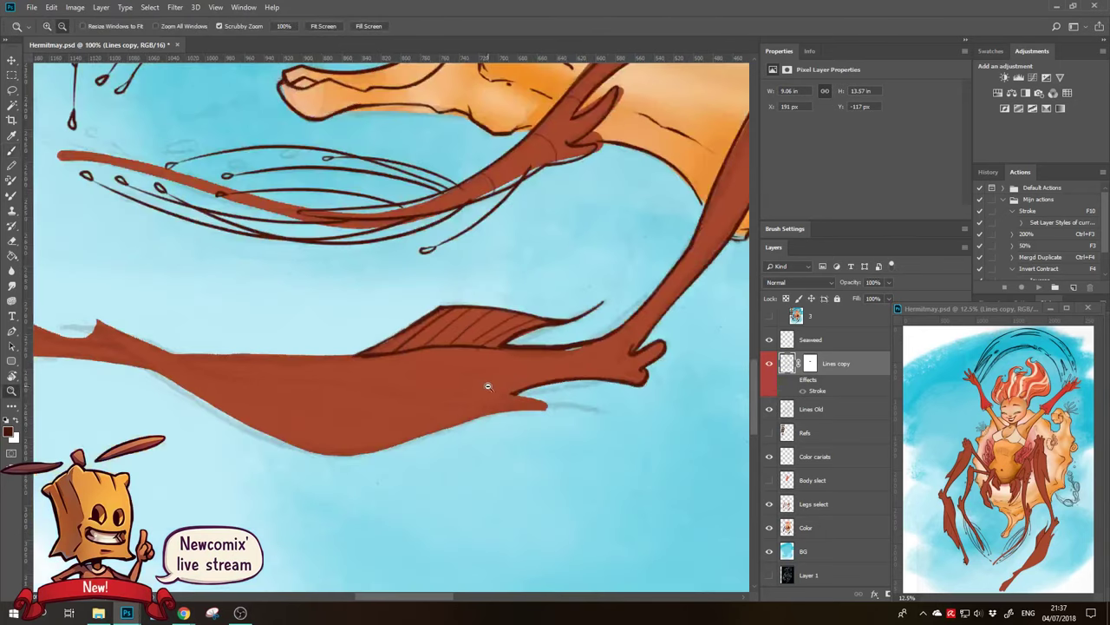
key(z)
key(b)
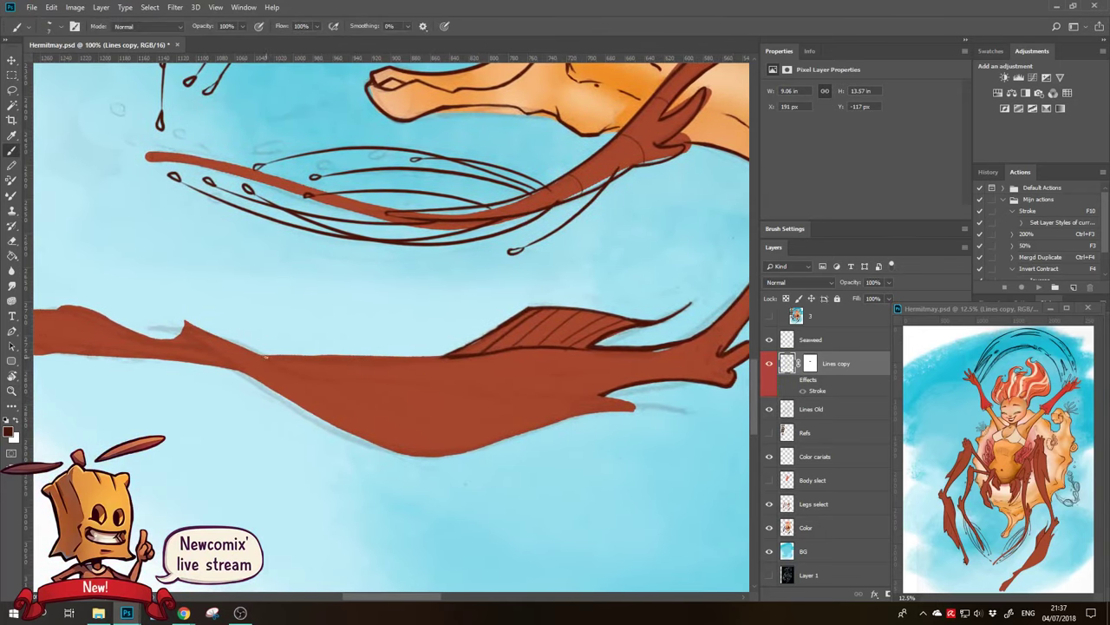
drag(265, 356, 484, 349)
key(ctrl+z)
drag(261, 354, 433, 353)
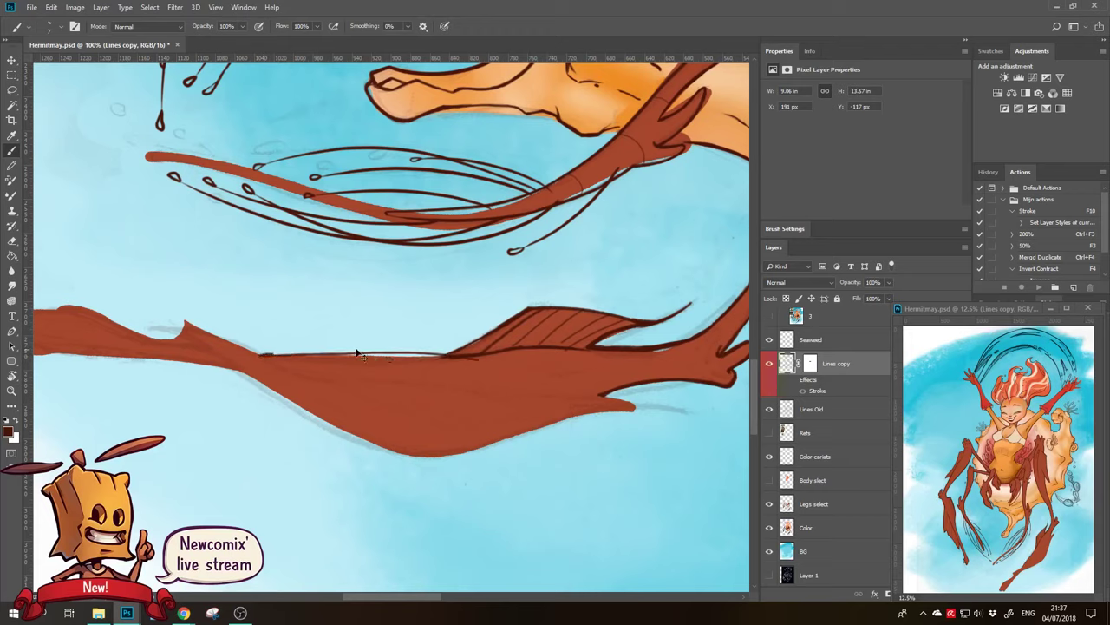
key(ctrl+z)
key(ctrl+z)
key(ctrl+z)
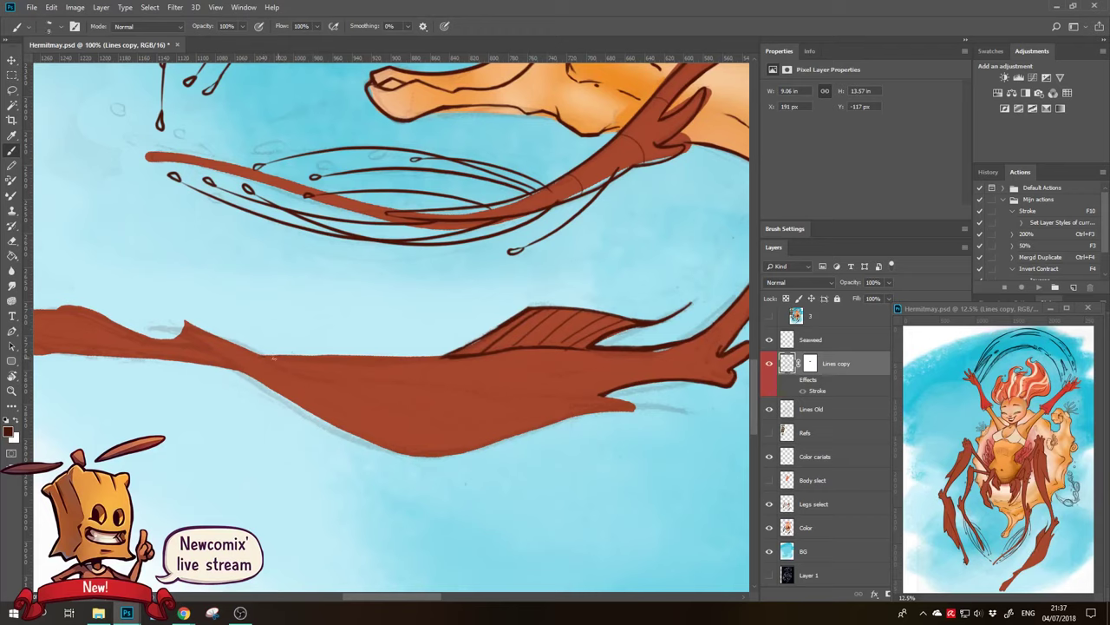
key(ctrl+z)
key(ctrl+z)
key(ctrl+z)
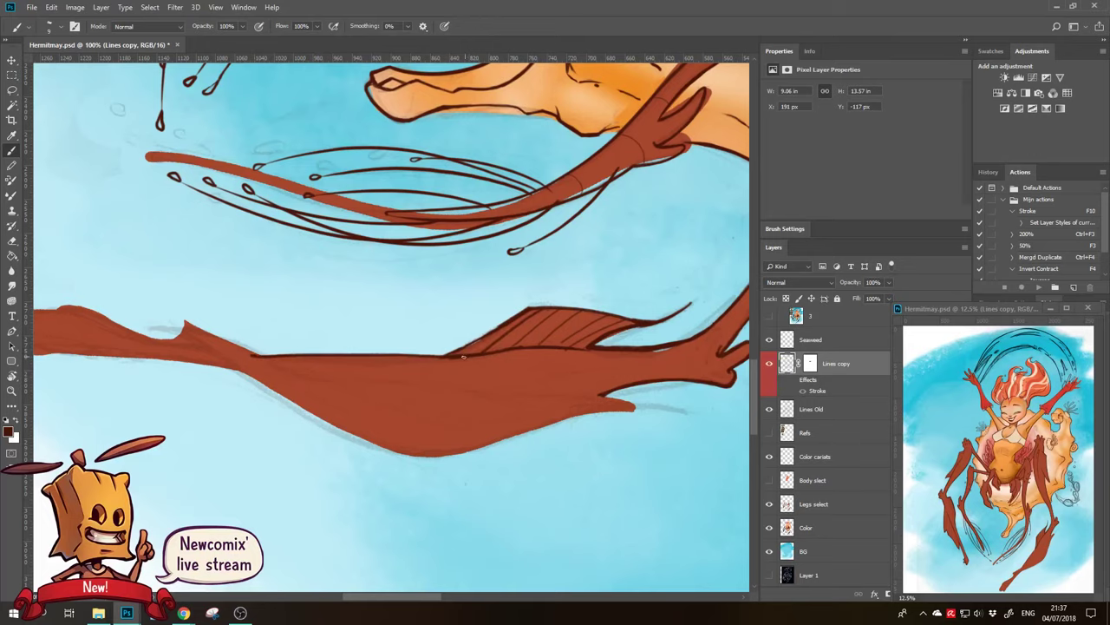
key(ctrl+z)
key(ctrl+z)
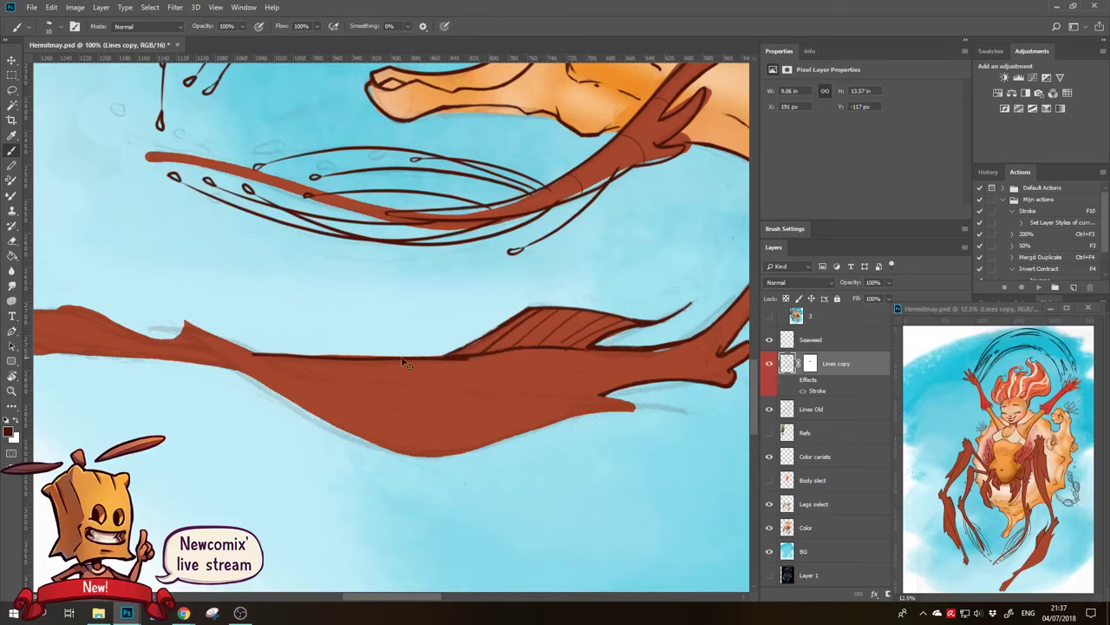
key(ctrl+z)
key(ctrl+z)
Rotate the canvas so the leg runs diagonally
mouse_move(406, 375)
mouse_down()
mouse_move(367, 377)
mouse_move(437, 367)
mouse_move(442, 378)
mouse_up()
key(e)
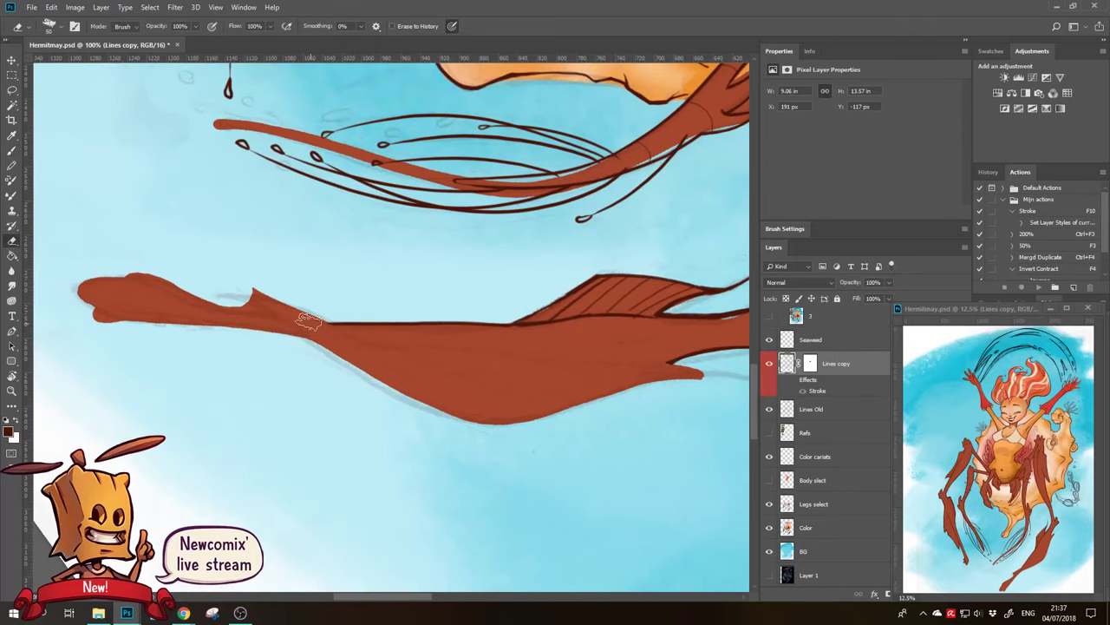
key(b)
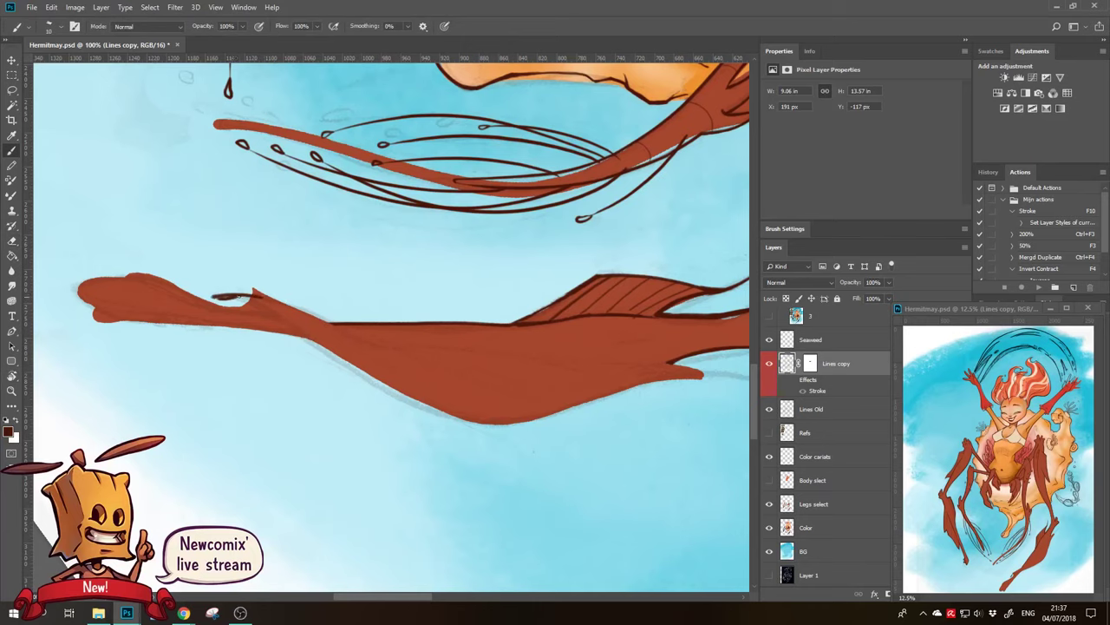
key(r)
mouse_move(395, 313)
mouse_down()
mouse_move(408, 315)
mouse_move(301, 391)
mouse_up()
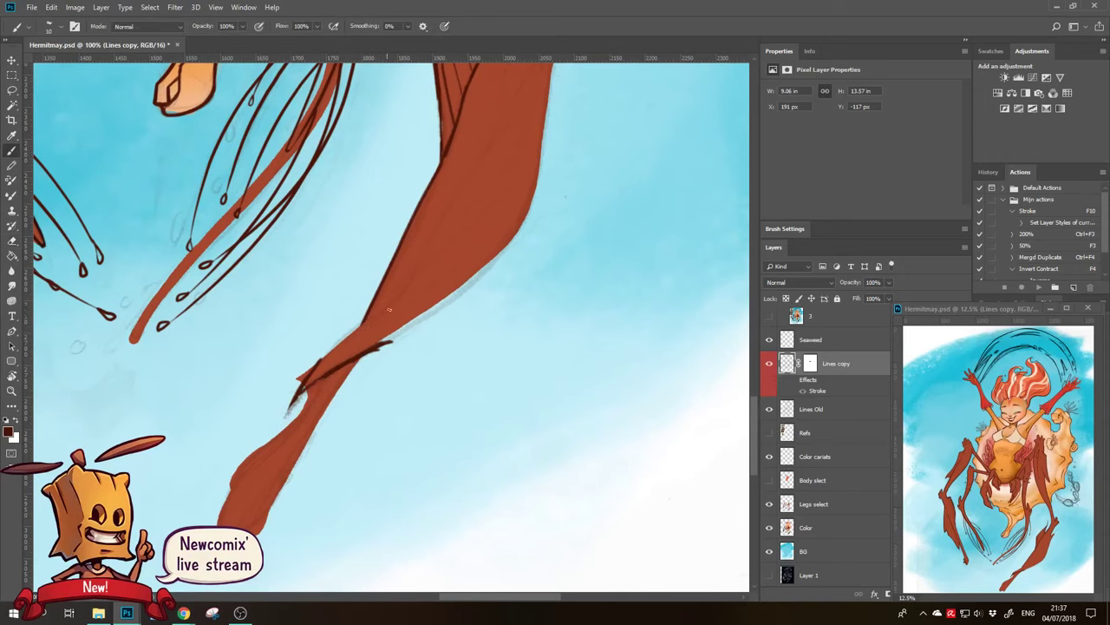
Add outline and hatching strokes along the leg's lower edge
mouse_move(399, 301)
mouse_down()
mouse_move(344, 339)
mouse_move(386, 343)
mouse_up()
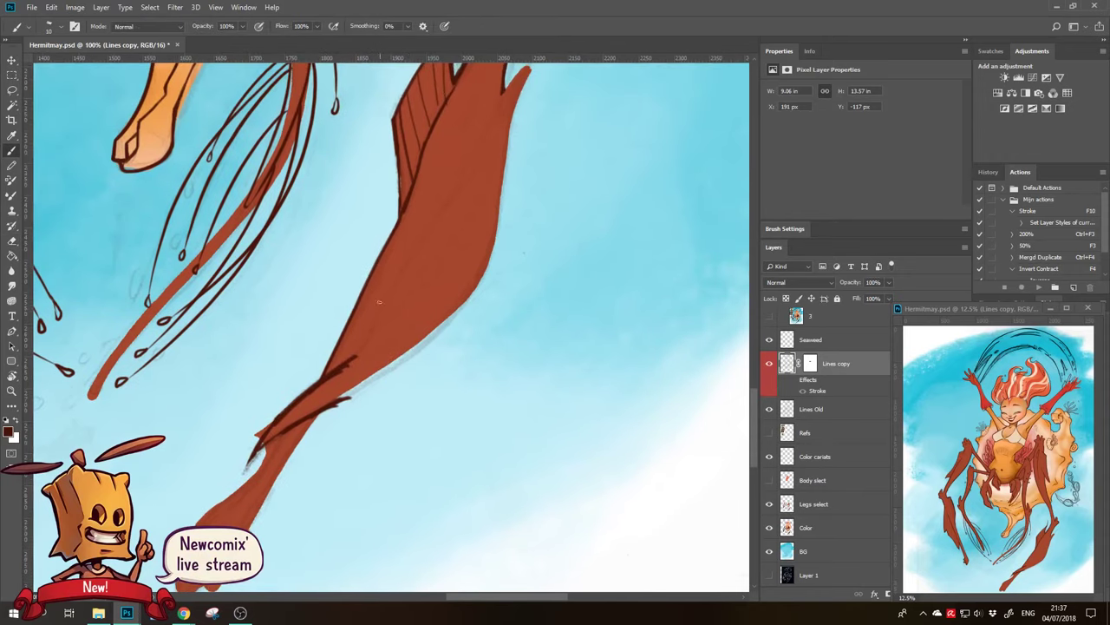
mouse_move(404, 260)
mouse_down()
mouse_move(373, 332)
mouse_move(410, 356)
mouse_up()
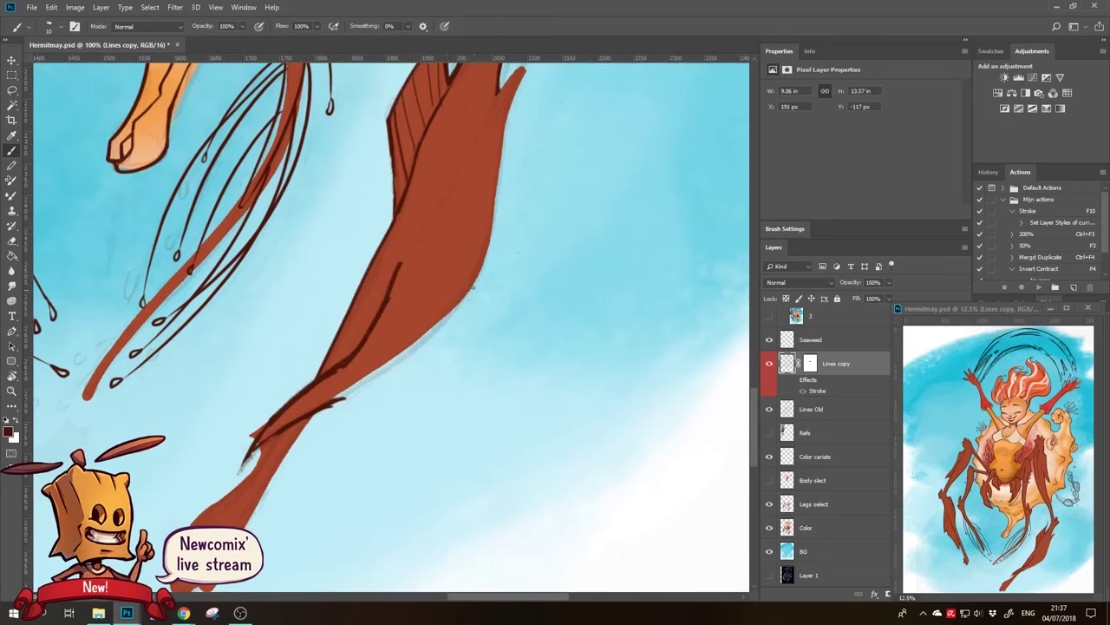
drag(471, 286, 347, 401)
mouse_move(404, 354)
mouse_down()
mouse_move(337, 397)
mouse_move(339, 416)
mouse_move(425, 359)
mouse_move(359, 452)
mouse_up()
key(e)
key(b)
Outline the right edge of the leg tip and the leg's inner right edge
drag(458, 141, 404, 244)
mouse_move(441, 171)
mouse_down()
mouse_move(404, 274)
mouse_move(390, 360)
mouse_up()
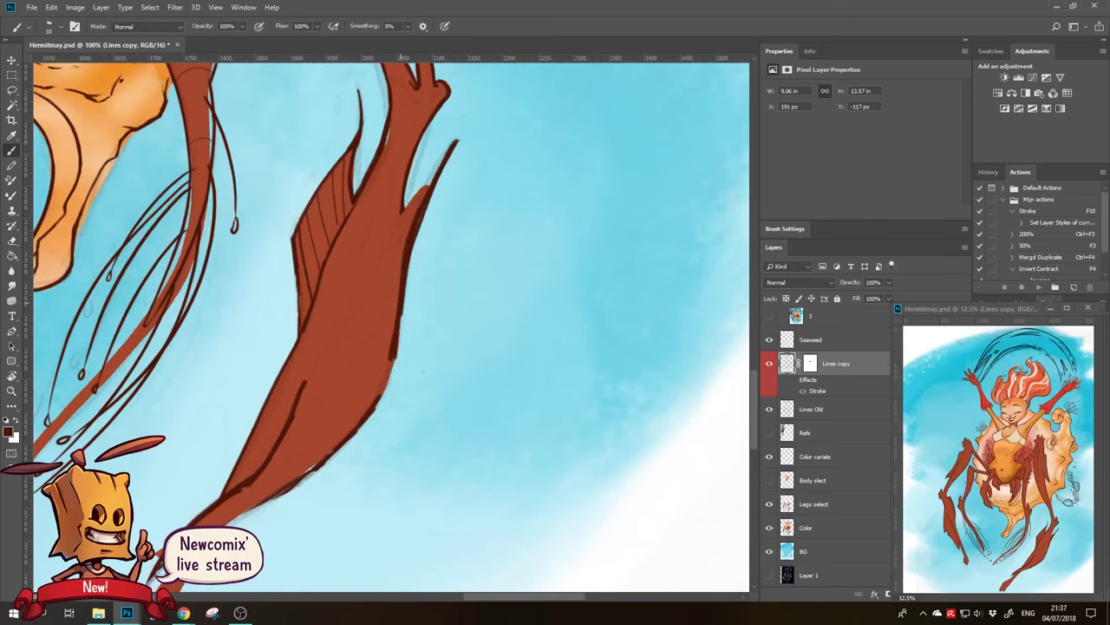
drag(424, 215, 440, 229)
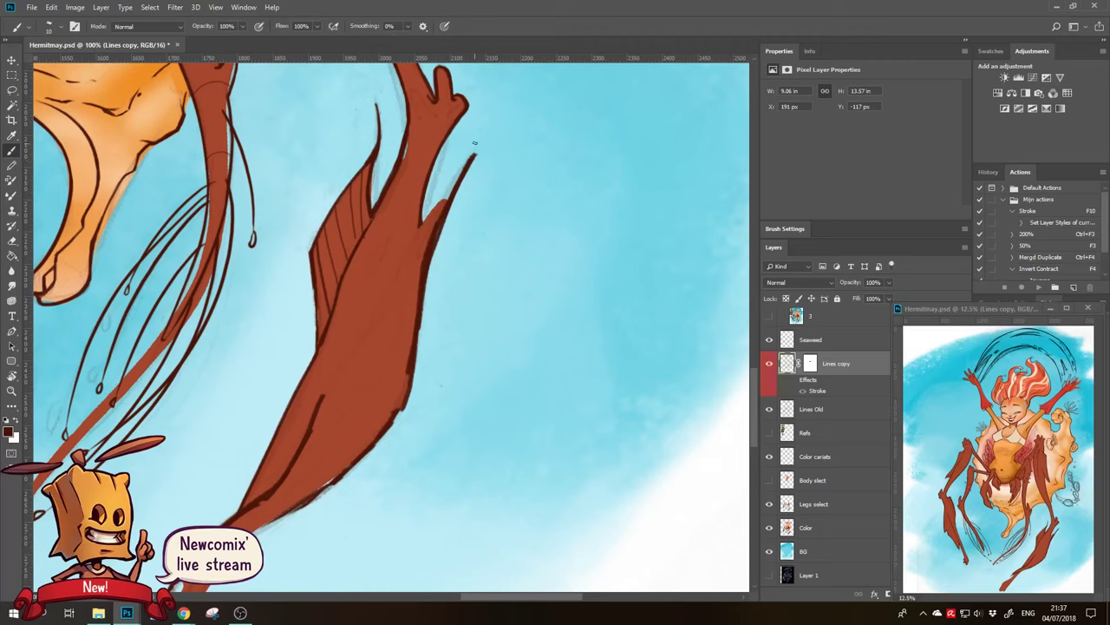
drag(468, 164, 322, 410)
Outline the lower leg's left edge down to its rounded tip
drag(415, 347, 496, 206)
drag(485, 347, 513, 226)
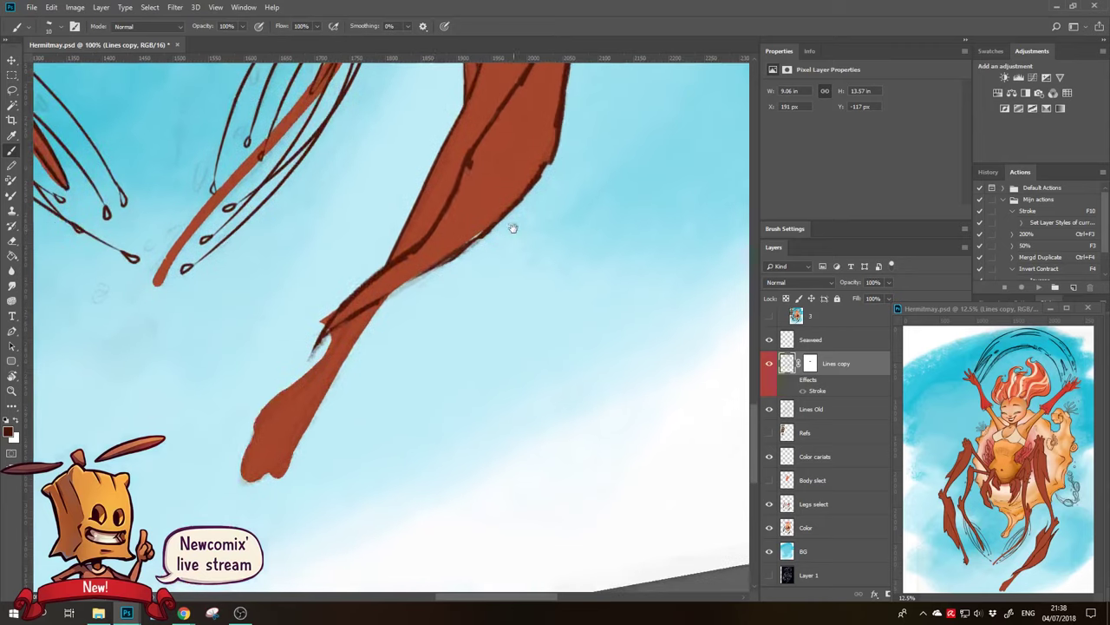
drag(382, 297, 322, 399)
drag(348, 349, 286, 457)
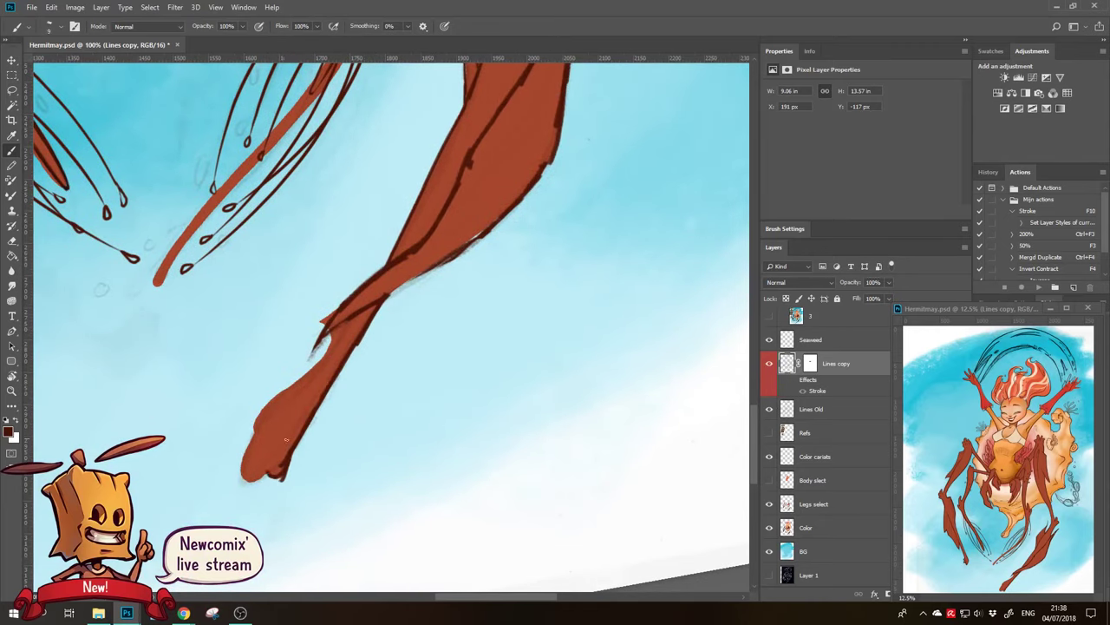
drag(275, 405, 245, 482)
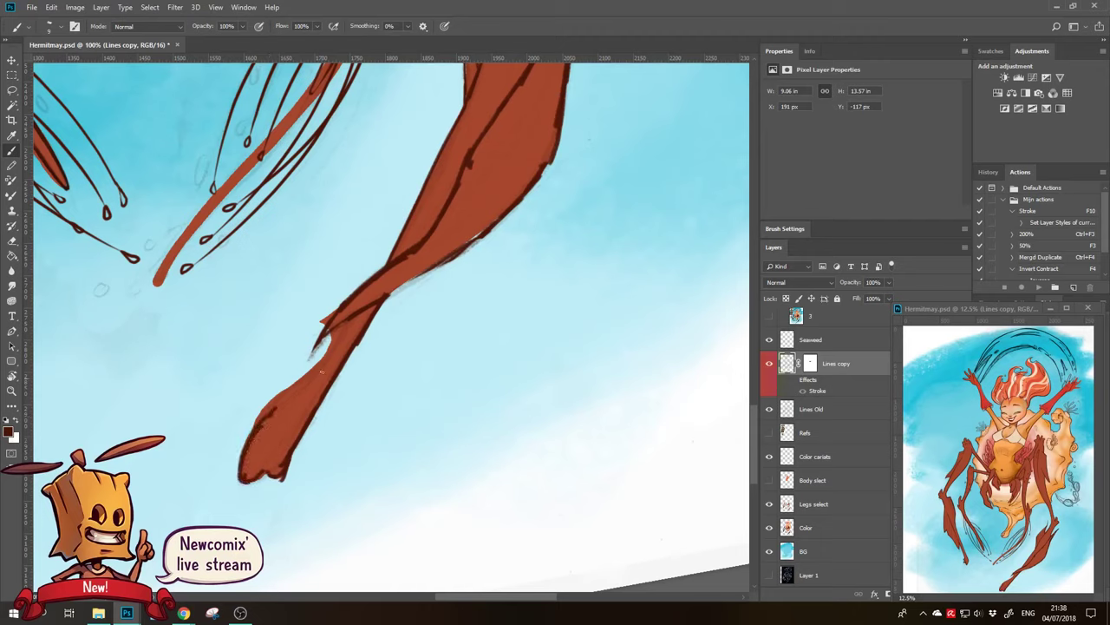
drag(338, 334, 250, 429)
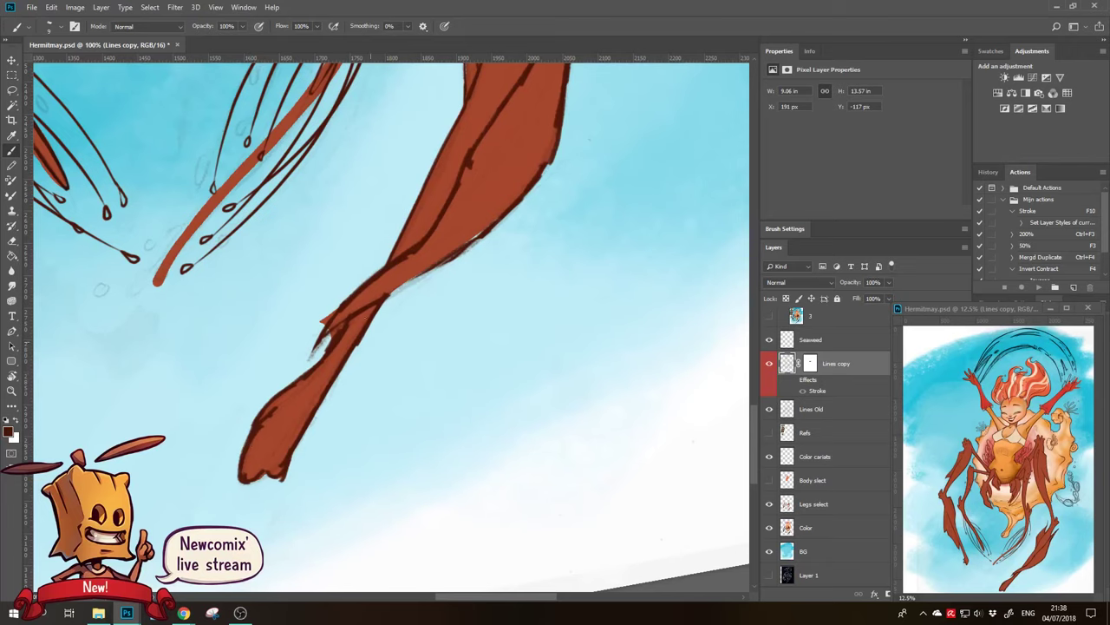
key(e)
key(ctrl+F3)
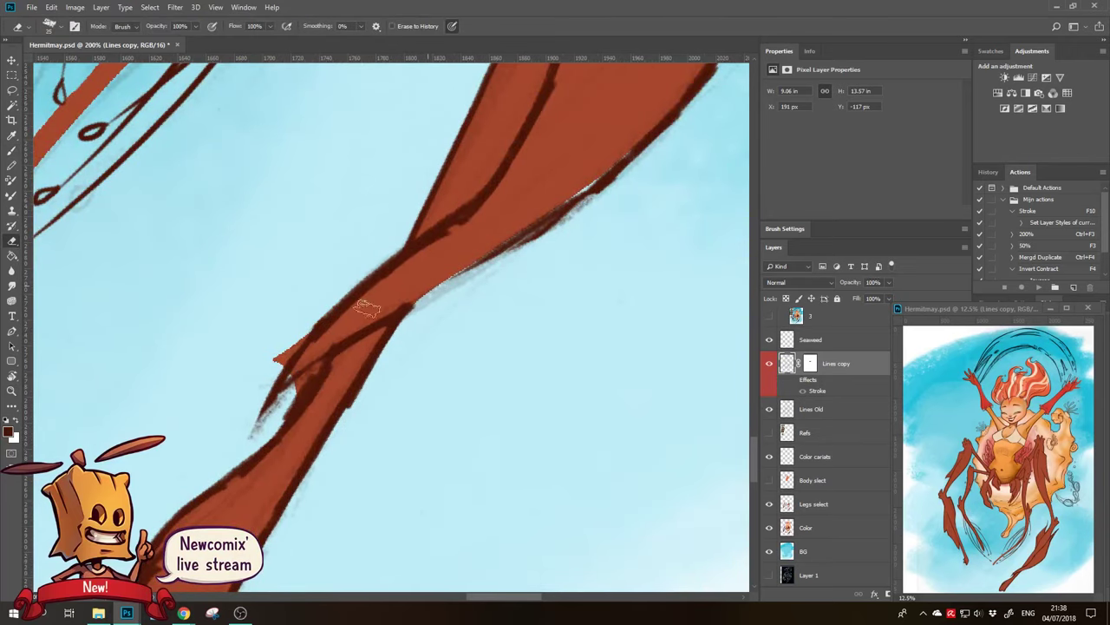
Paint a dark outline along the leg's lower and lower-left edge
key(b)
drag(529, 234, 411, 302)
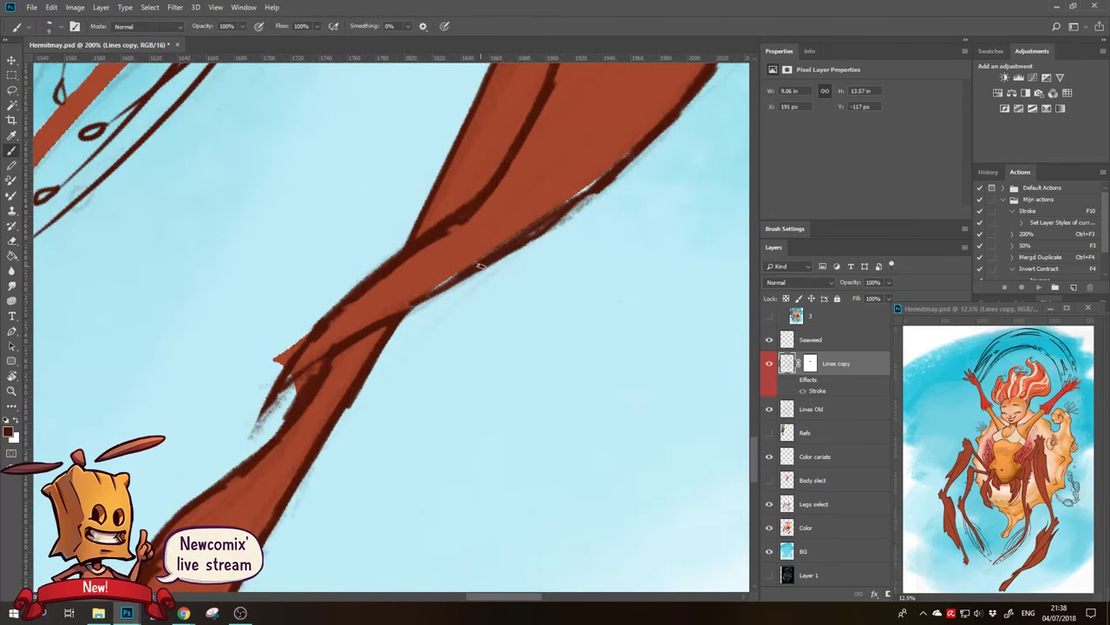
mouse_move(480, 266)
mouse_down()
mouse_move(330, 343)
mouse_move(251, 428)
mouse_up()
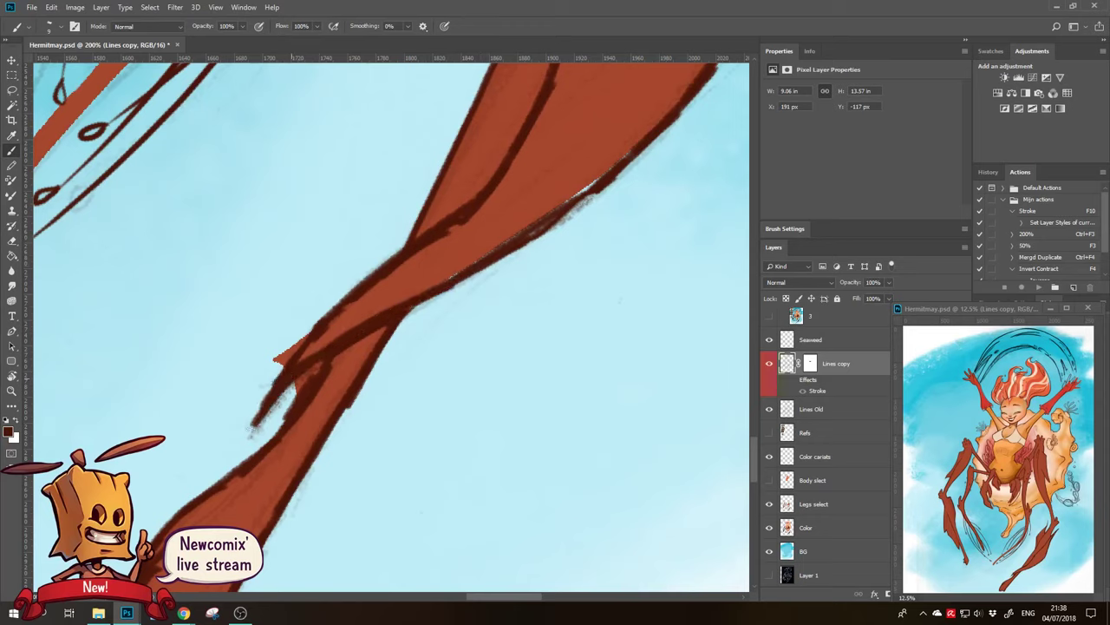
Erase rough stroke ends near the crossing and lighten the upper-left outline
key(e)
mouse_move(313, 382)
mouse_down()
mouse_move(251, 425)
mouse_move(264, 412)
mouse_up()
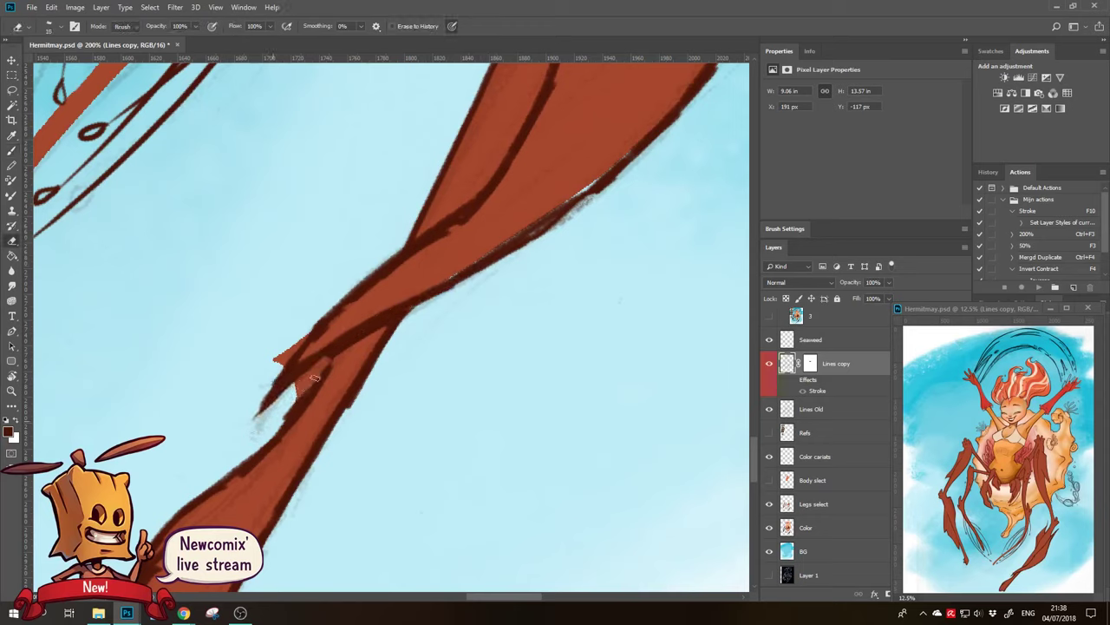
drag(315, 377, 295, 400)
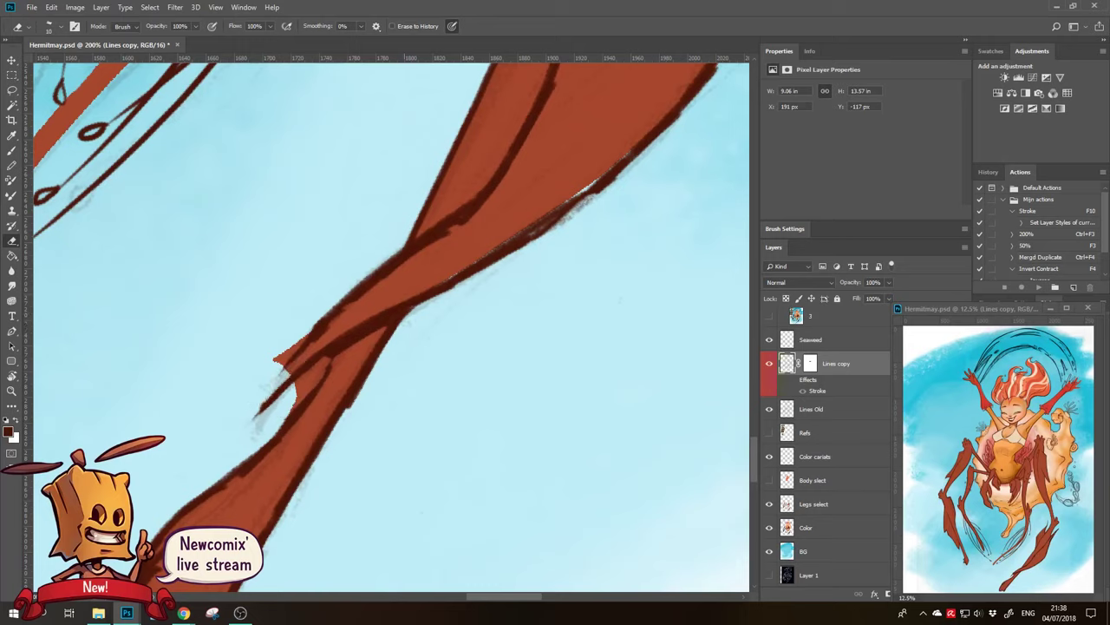
drag(328, 347, 401, 314)
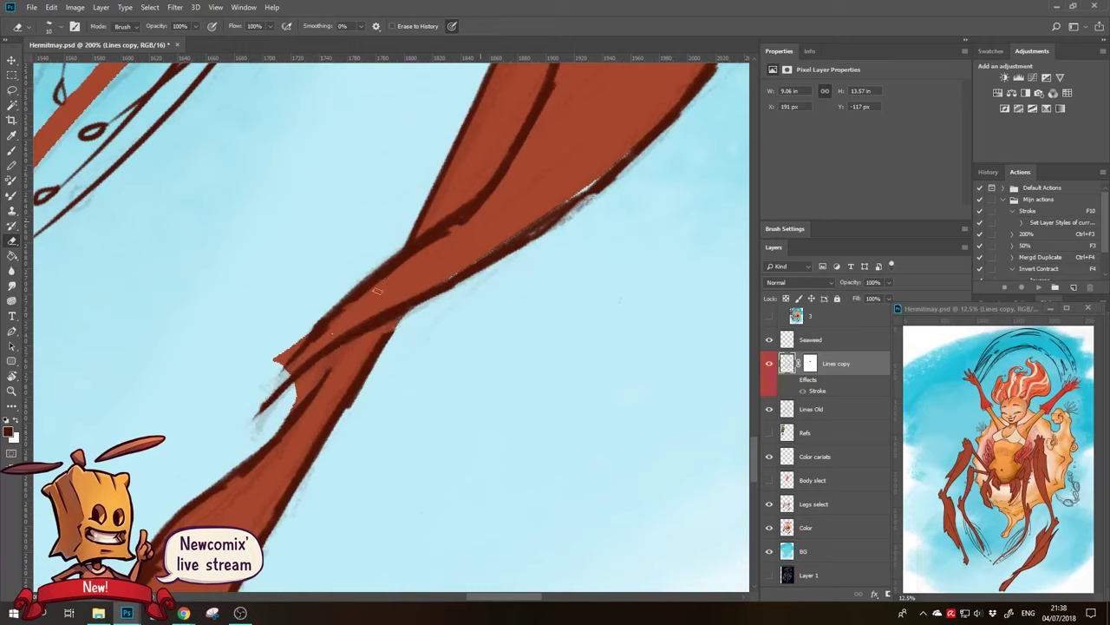
mouse_move(468, 228)
mouse_down()
mouse_move(306, 344)
mouse_move(323, 328)
mouse_up()
mouse_move(375, 279)
mouse_down()
mouse_move(285, 372)
mouse_move(396, 253)
mouse_move(285, 370)
mouse_move(250, 425)
mouse_up()
Erase the uneven upper-left outline section and smooth the notch in the inner line
key(b)
key(e)
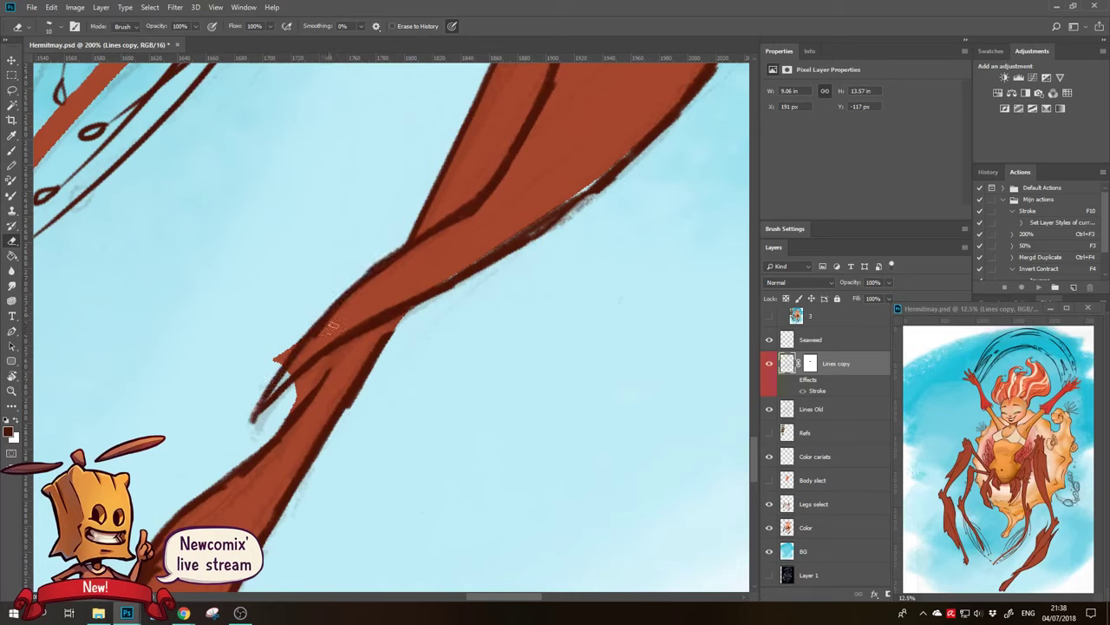
drag(347, 300, 304, 355)
drag(395, 238, 347, 279)
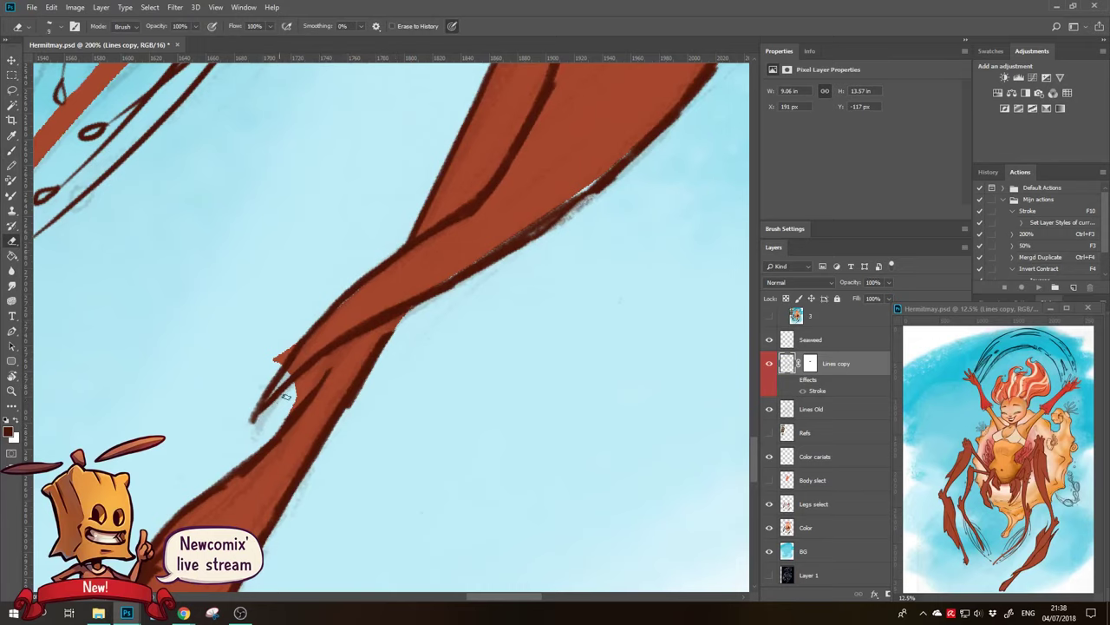
scroll(226, 456, up, 3)
scroll(225, 456, right, 3)
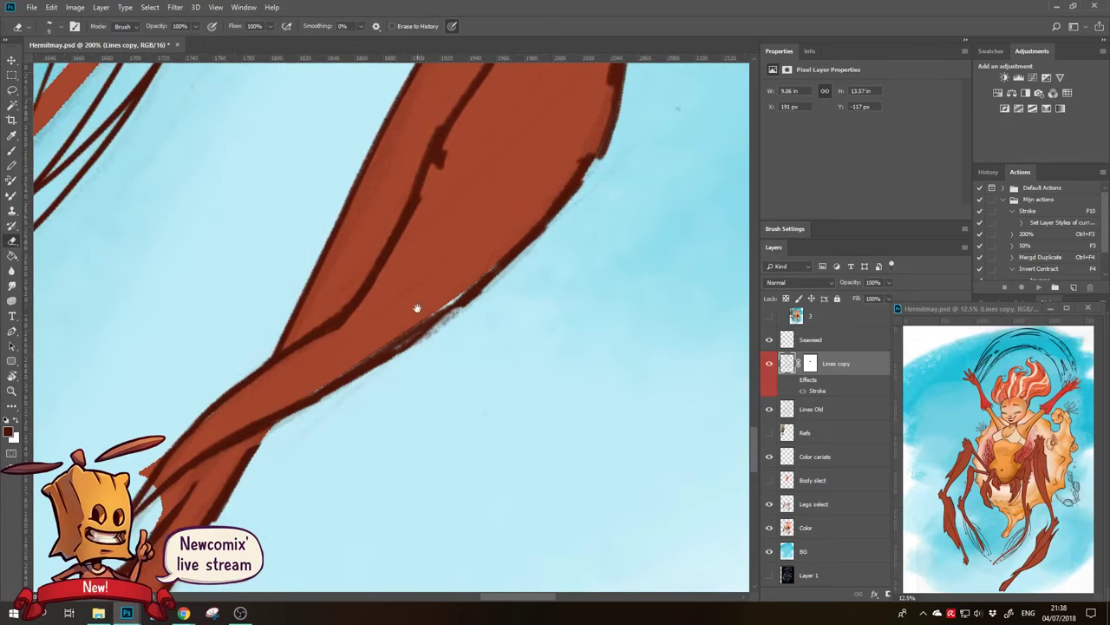
scroll(416, 308, up, 2)
drag(440, 178, 301, 460)
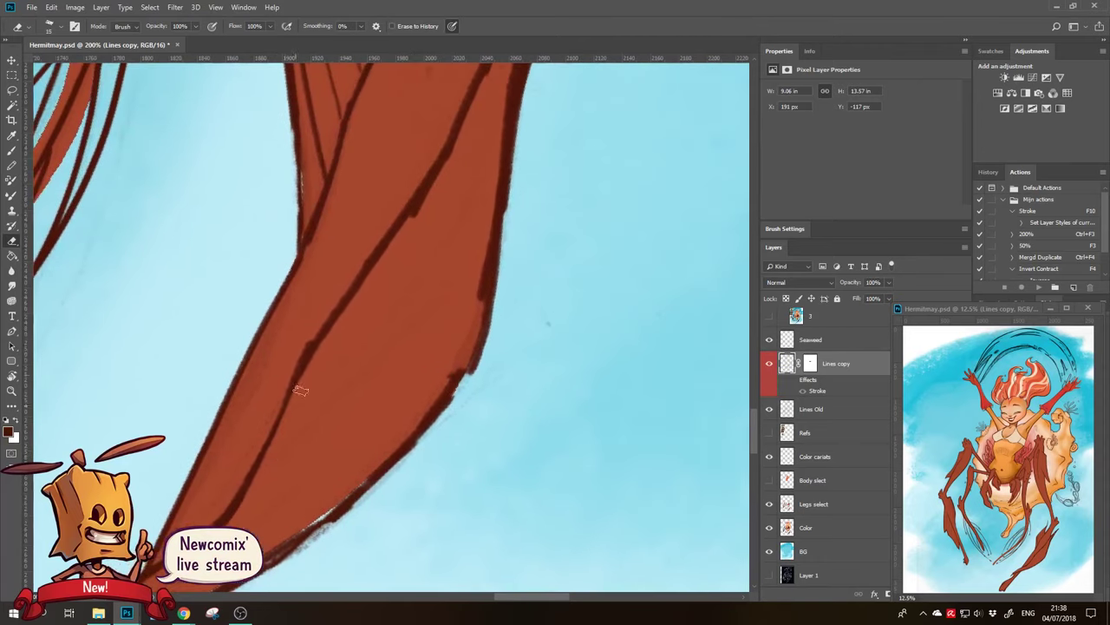
drag(342, 319, 269, 451)
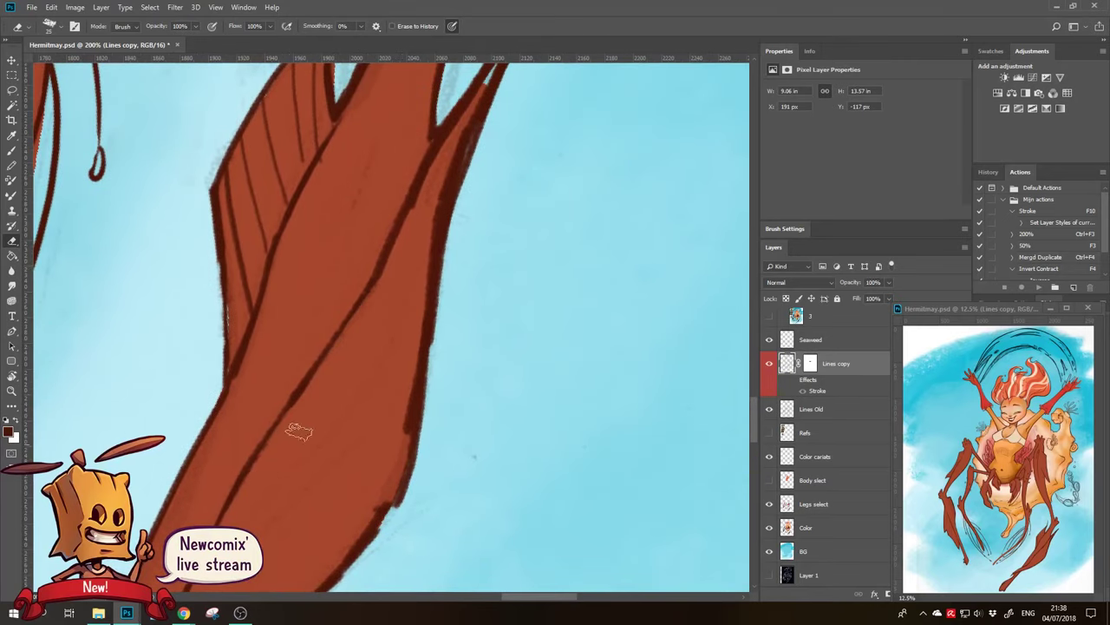
drag(310, 425, 232, 521)
drag(380, 330, 295, 447)
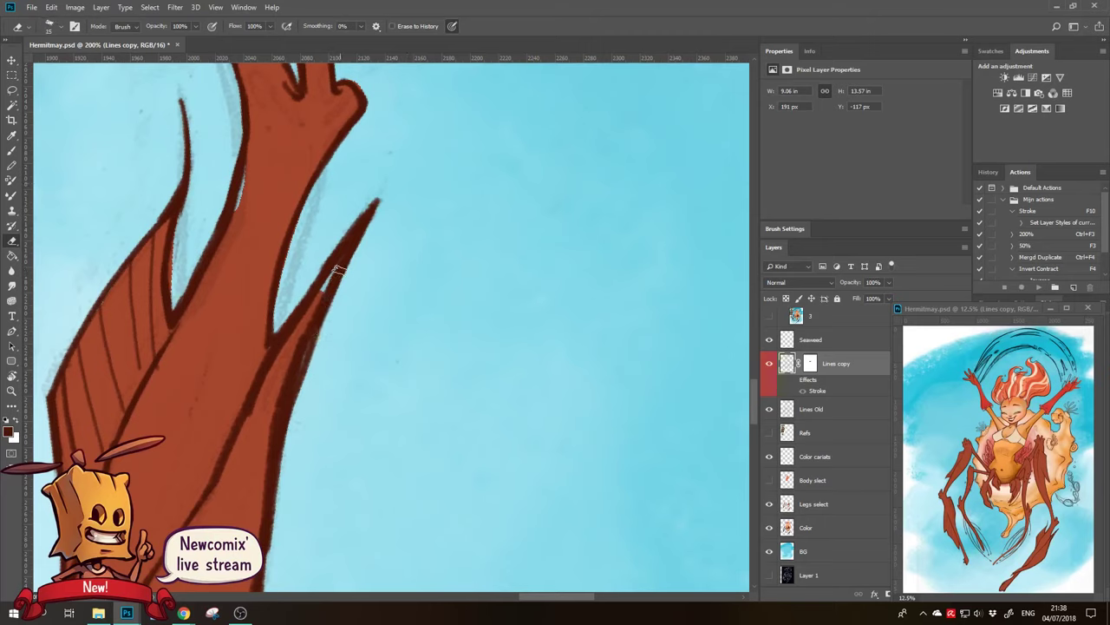
Erase stray spots on the leg's dark outline and repaint its left edge darker
click(344, 259)
mouse_move(321, 288)
mouse_down()
mouse_move(346, 260)
mouse_move(287, 315)
mouse_up()
key(b)
drag(336, 253, 278, 331)
drag(317, 270, 291, 307)
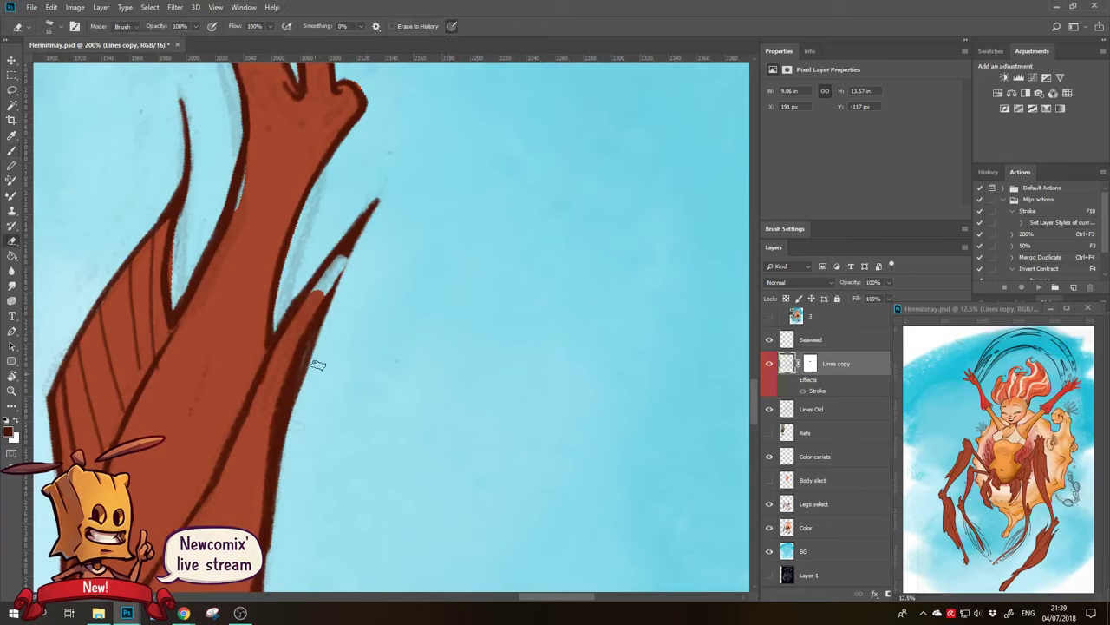
mouse_move(343, 261)
mouse_down()
mouse_move(327, 295)
mouse_move(331, 282)
mouse_up()
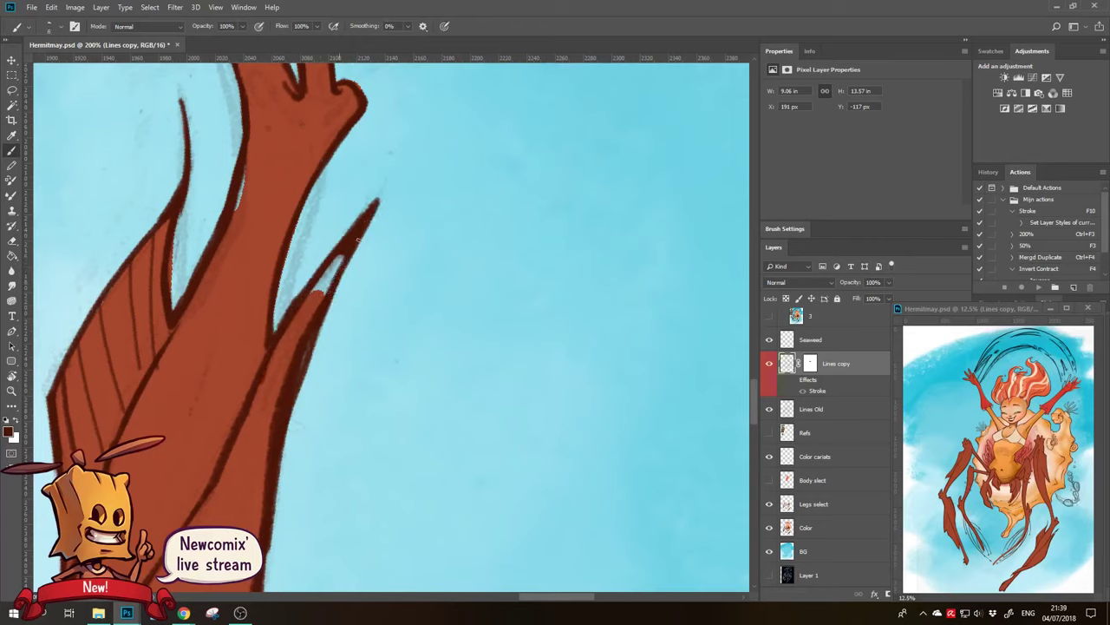
Erase faint grey sketch marks beside the outline and repaint the leg's right edge in brown
key(e)
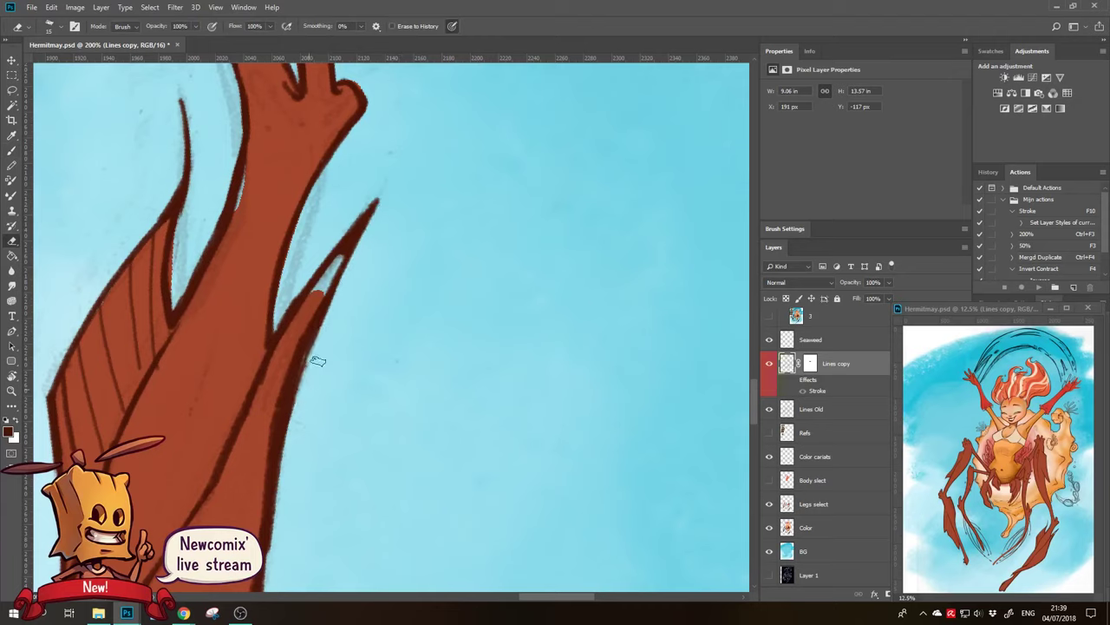
drag(317, 361, 296, 454)
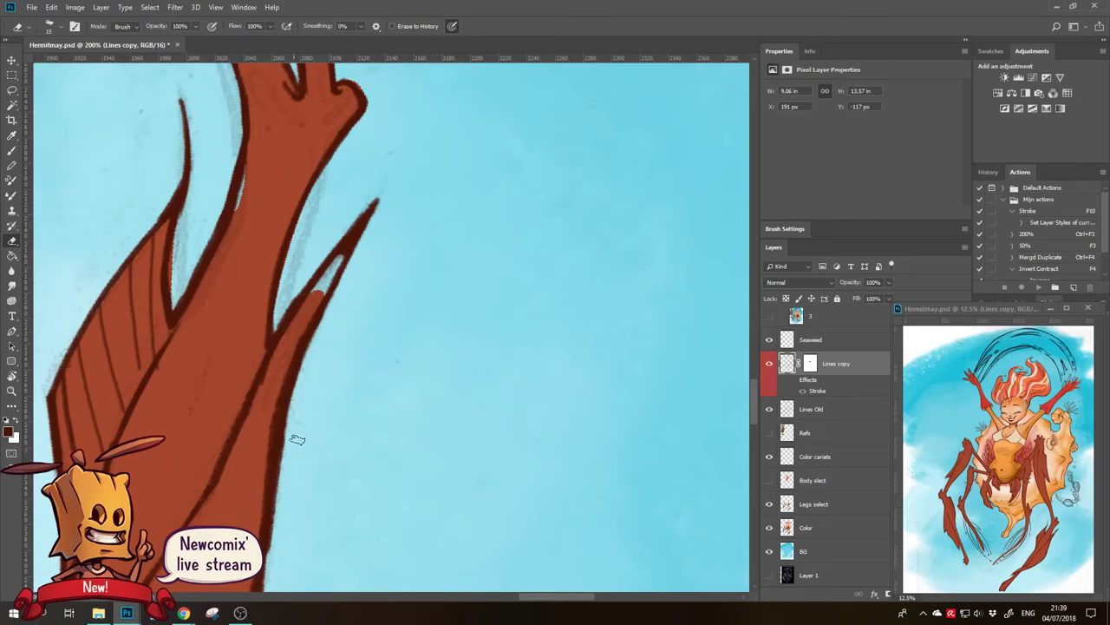
mouse_move(310, 401)
mouse_down()
mouse_move(330, 297)
mouse_move(289, 497)
mouse_move(306, 405)
mouse_up()
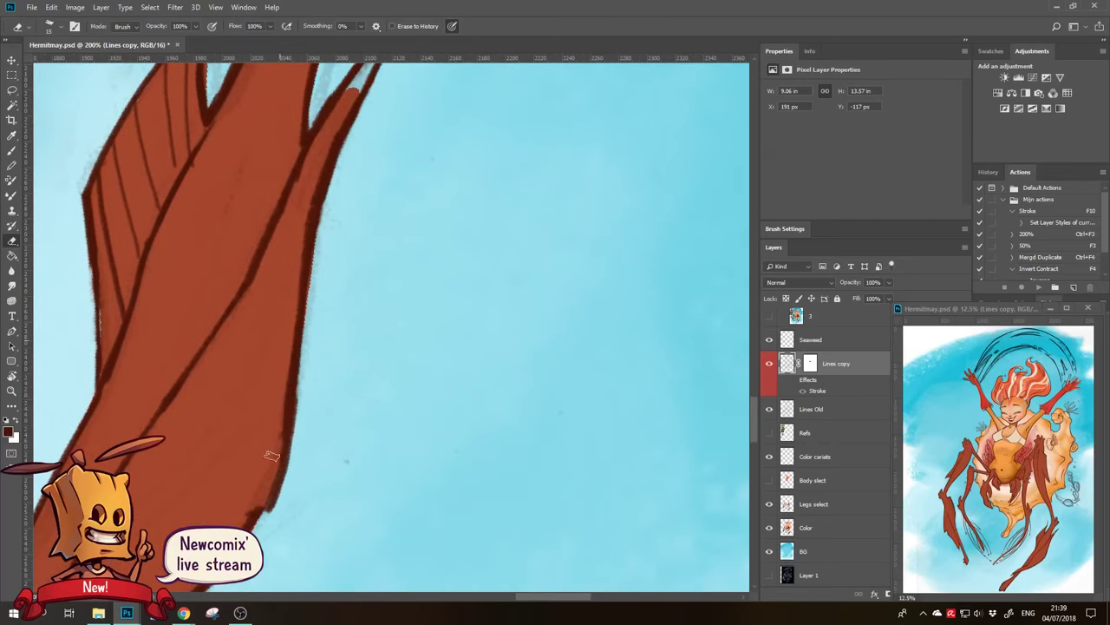
key(b)
mouse_move(303, 351)
mouse_down()
mouse_move(313, 238)
mouse_move(306, 331)
mouse_up()
key(ctrl+z)
mouse_move(311, 256)
mouse_down()
mouse_move(300, 399)
mouse_move(300, 348)
mouse_up()
Erase stray brown along the leg's right edge while moving down the leg
key(e)
drag(334, 259, 299, 434)
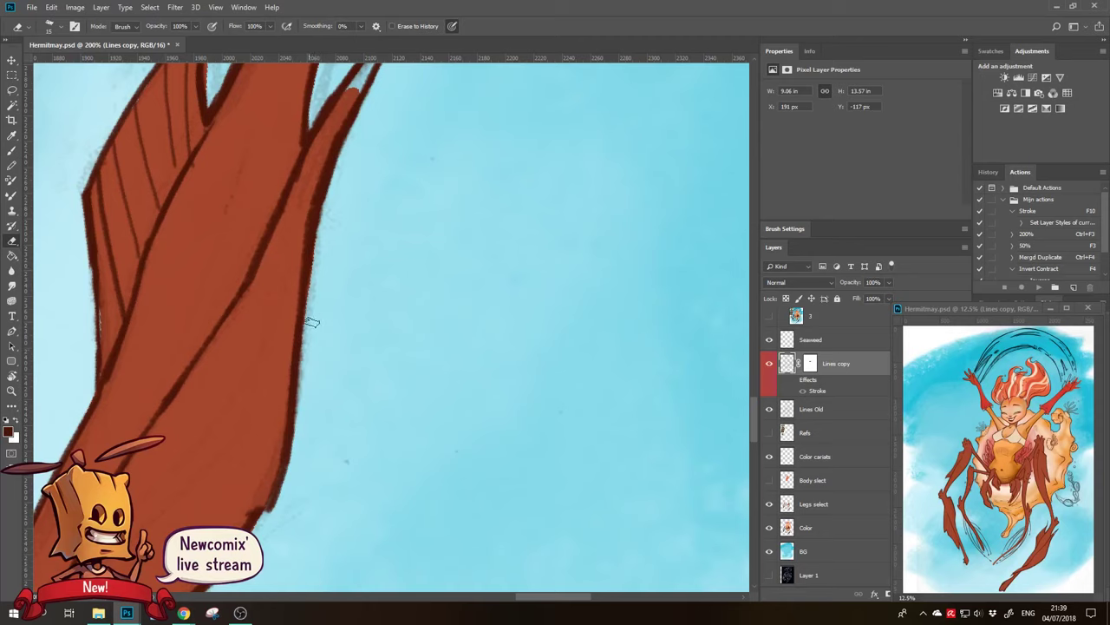
mouse_move(312, 316)
mouse_down()
mouse_move(299, 434)
mouse_move(347, 355)
mouse_up()
key(b)
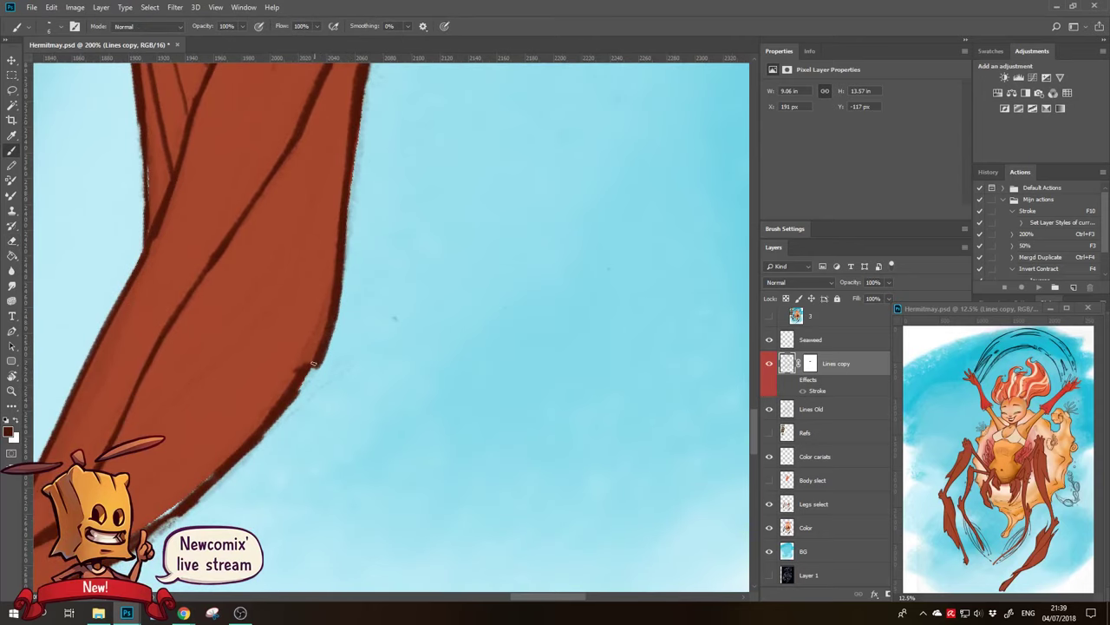
key(e)
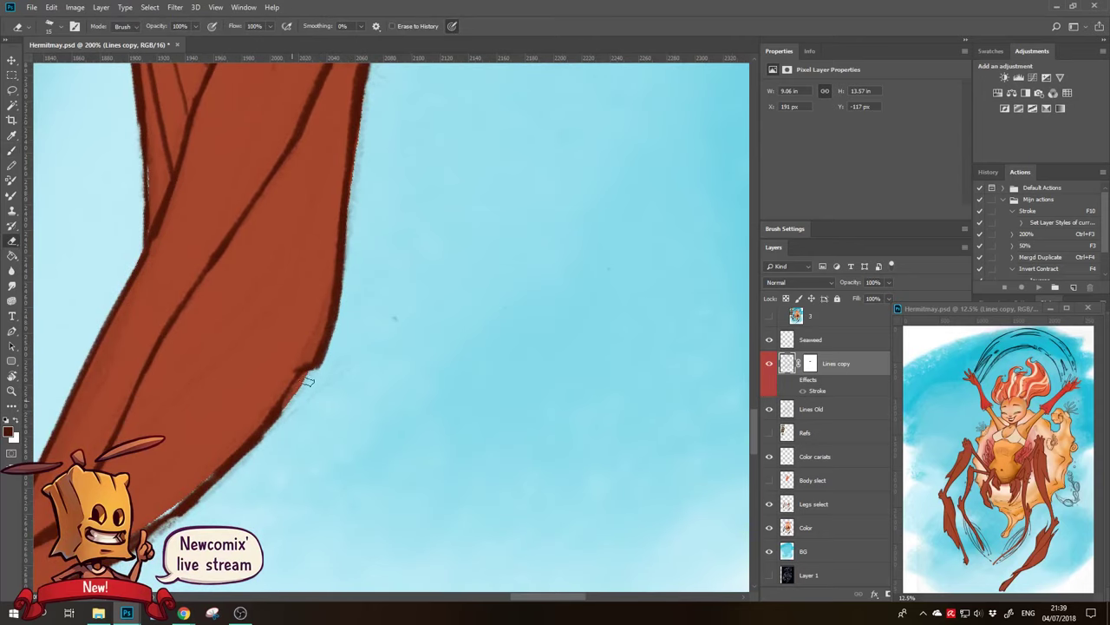
drag(240, 471, 372, 342)
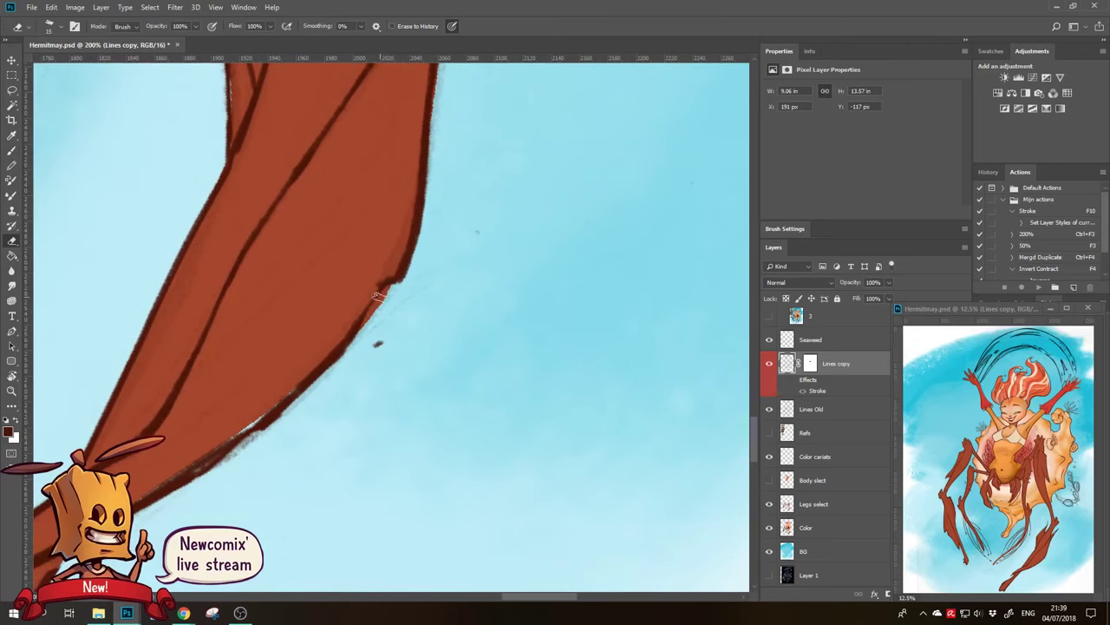
key(b)
key(e)
Erase the dark smudge and ragged bits along the leg's lower outline
drag(356, 376, 425, 299)
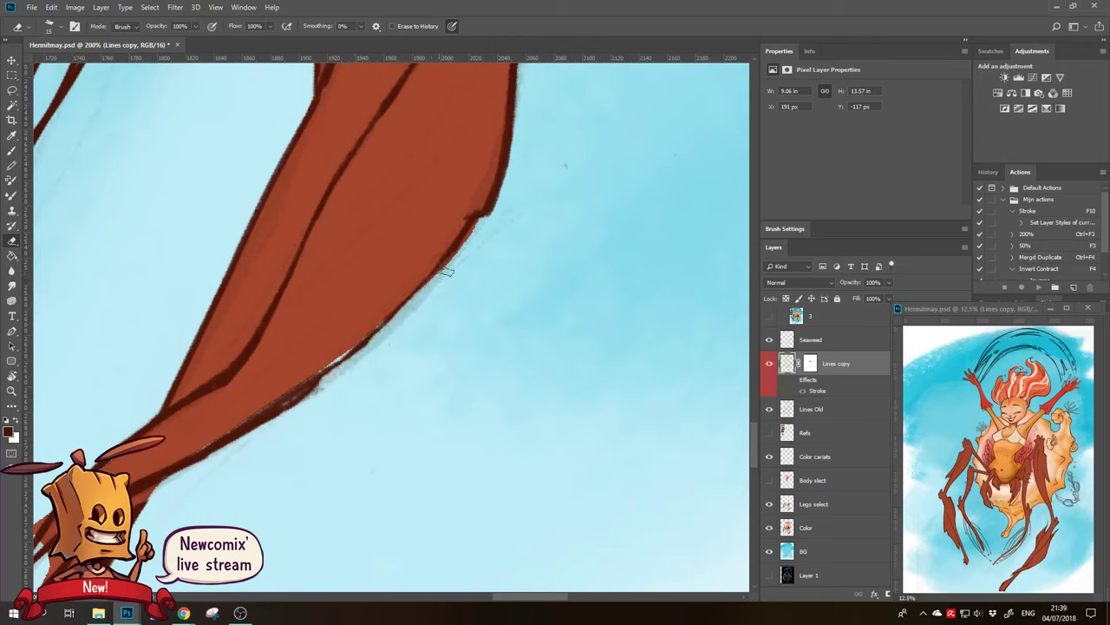
key(b)
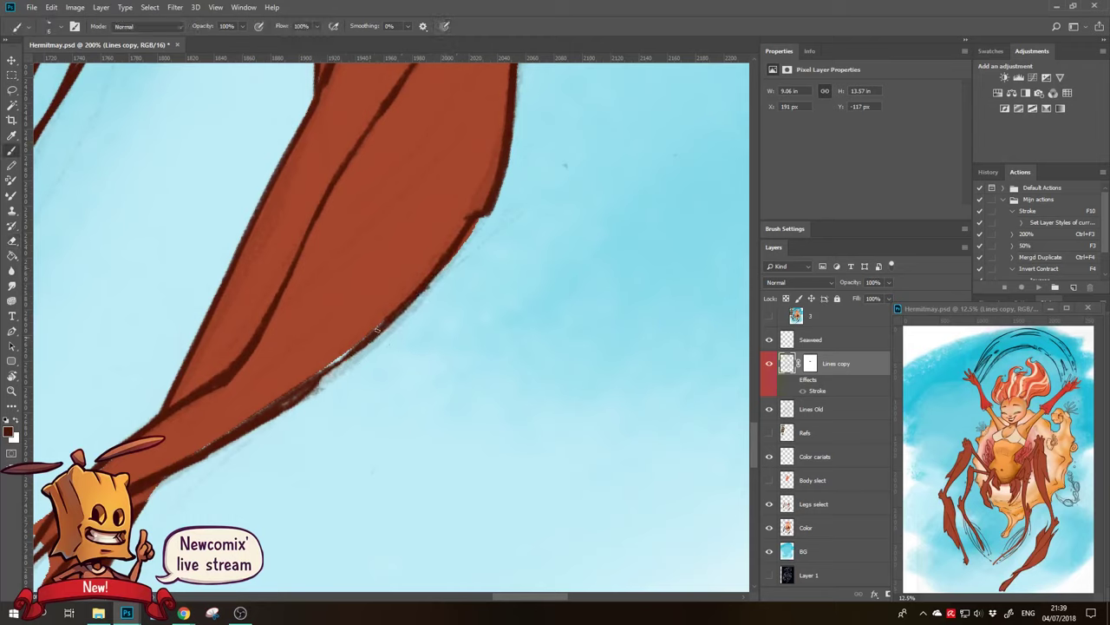
key(e)
drag(400, 333, 473, 239)
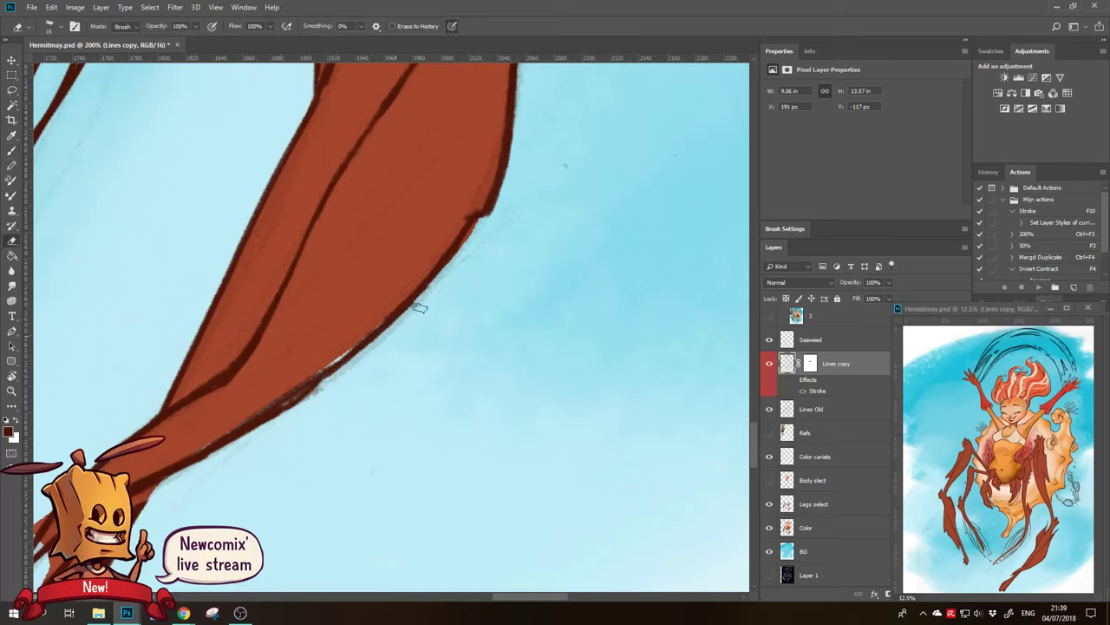
key(b)
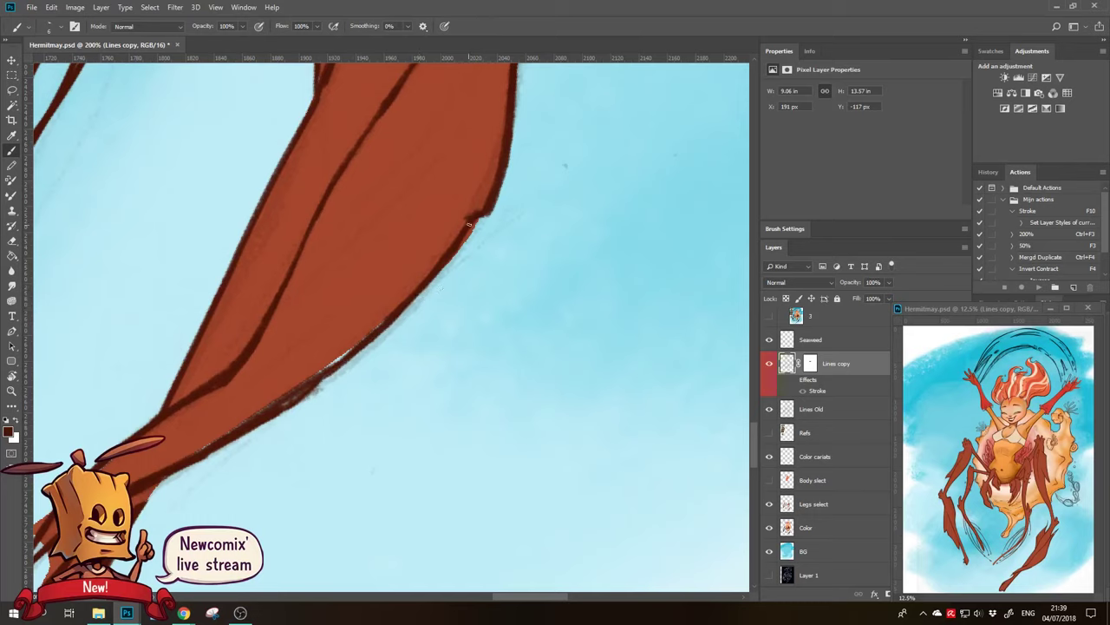
key(e)
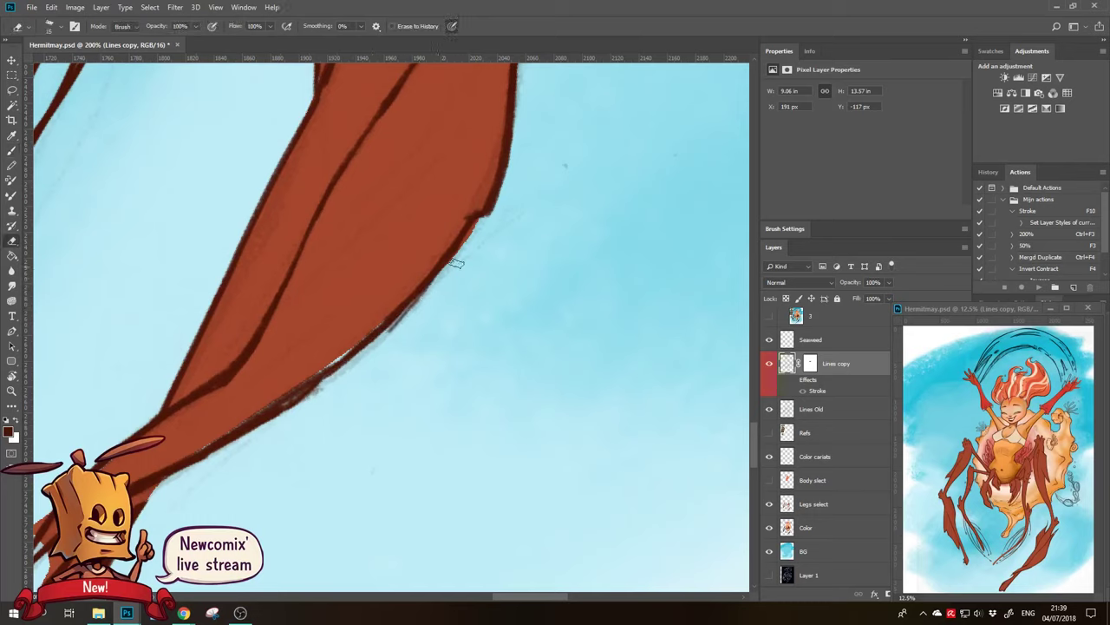
drag(398, 330, 451, 268)
scroll(416, 322, down, 2)
scroll(417, 321, left, 2)
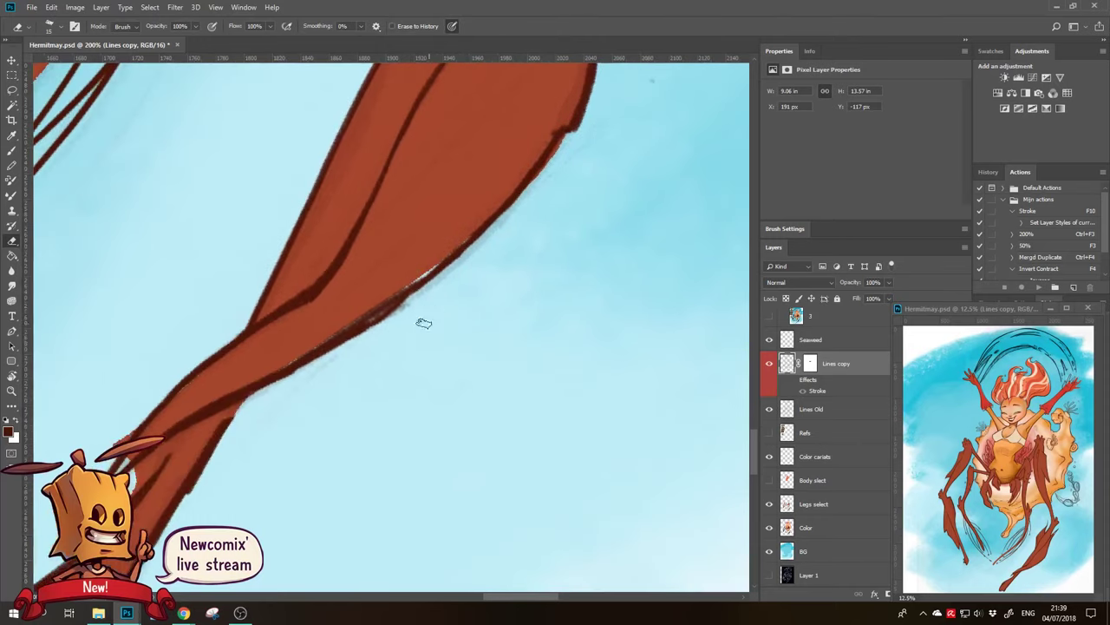
drag(417, 307, 320, 362)
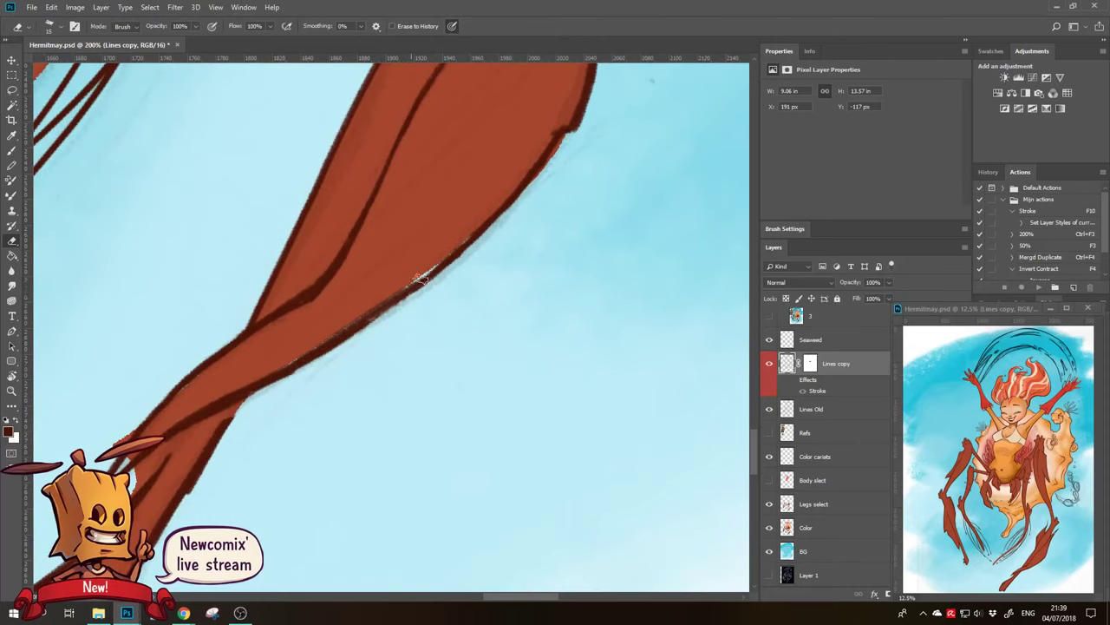
mouse_move(404, 299)
mouse_down()
mouse_move(466, 258)
mouse_move(406, 287)
mouse_move(453, 255)
mouse_move(303, 371)
mouse_up()
At the leg tip, erase the rough left-edge outline and repaint it as a clean dark line
key(b)
key(e)
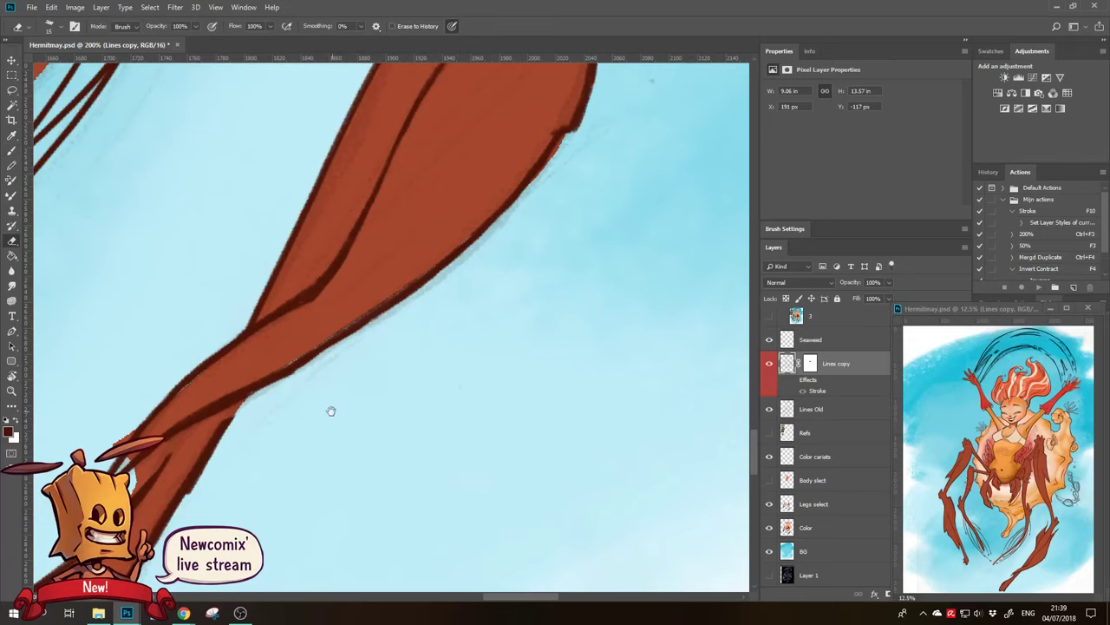
mouse_move(330, 409)
mouse_down()
mouse_move(381, 235)
mouse_move(516, 255)
mouse_up()
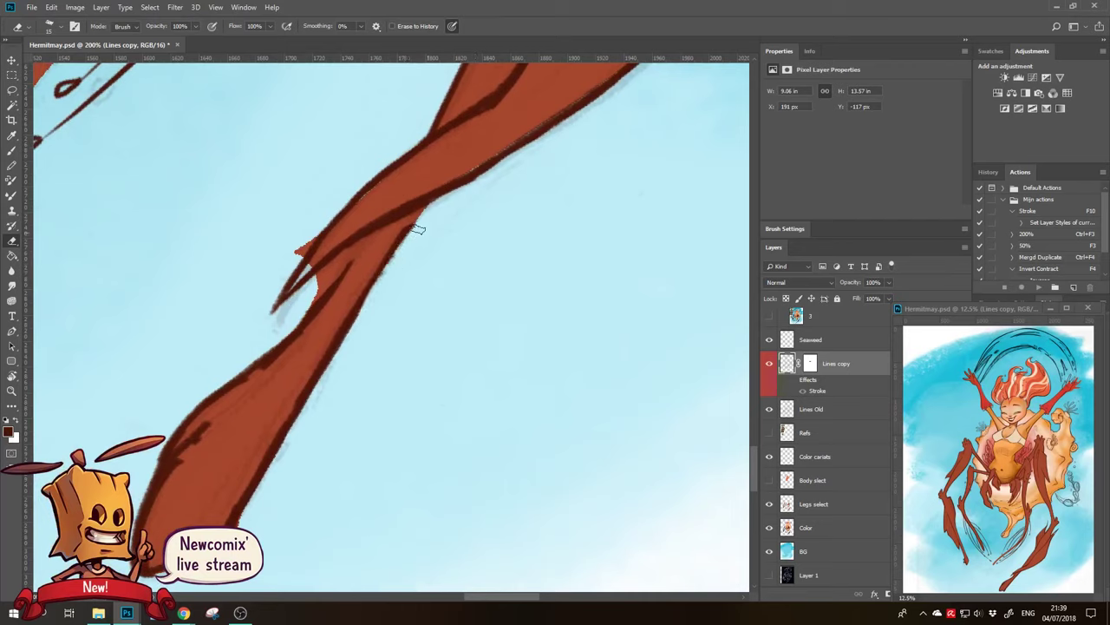
key(b)
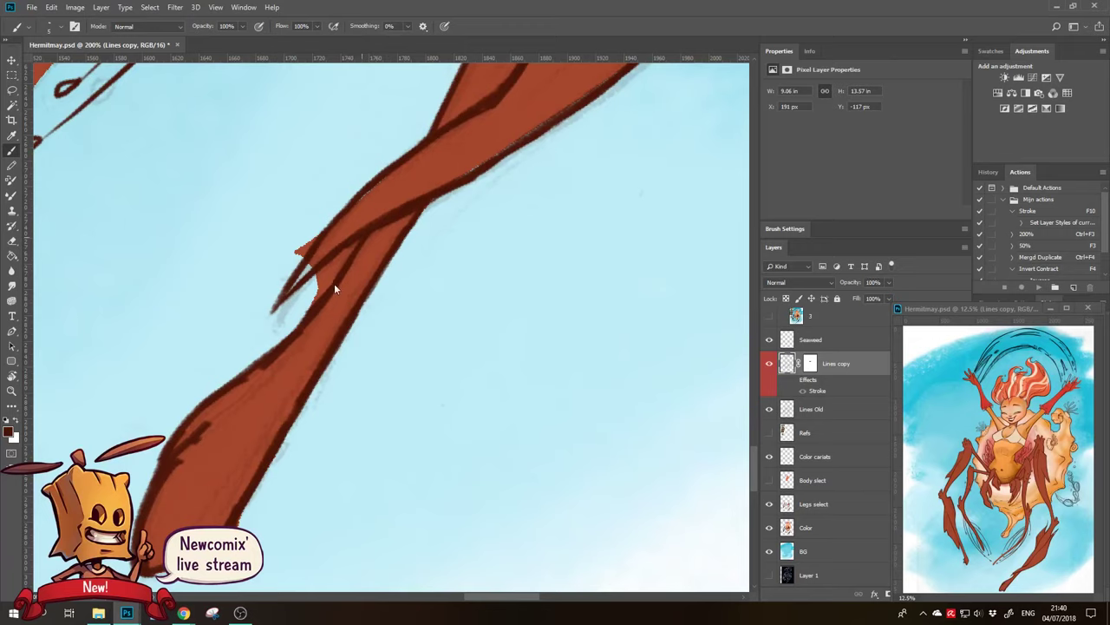
drag(308, 349, 383, 233)
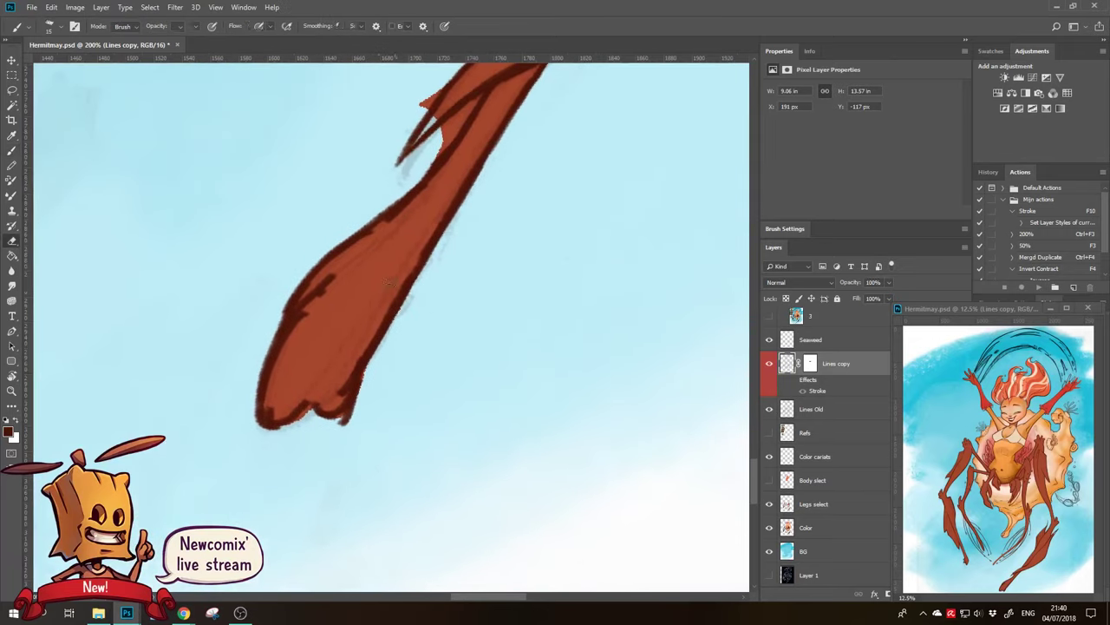
key(e)
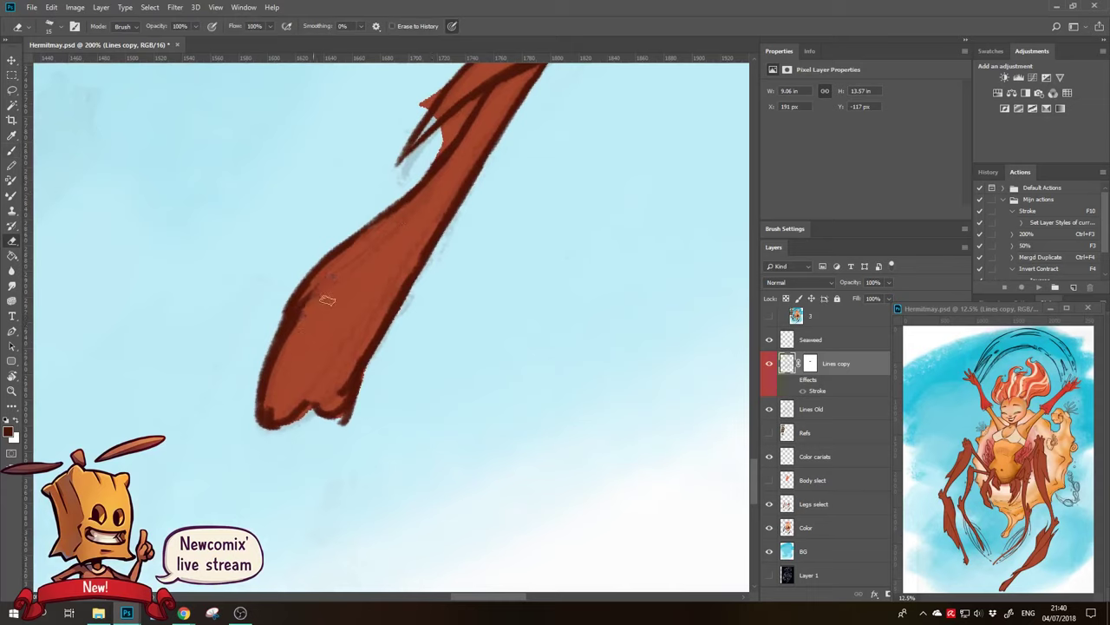
mouse_move(328, 301)
mouse_down()
mouse_move(318, 289)
mouse_move(271, 373)
mouse_up()
key(b)
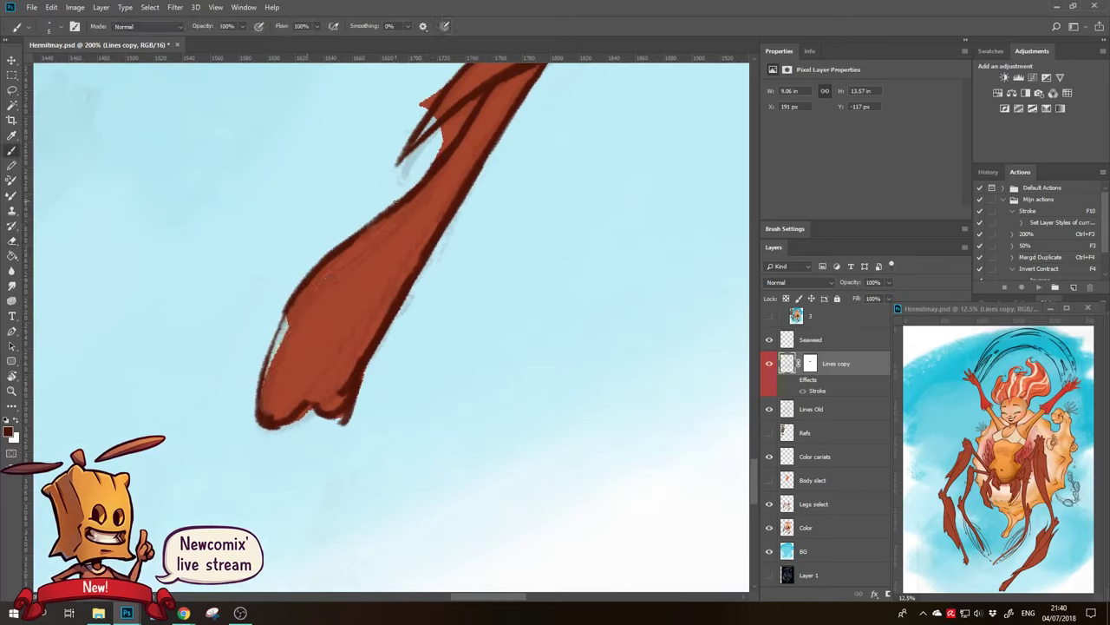
drag(302, 279, 267, 365)
drag(286, 309, 262, 401)
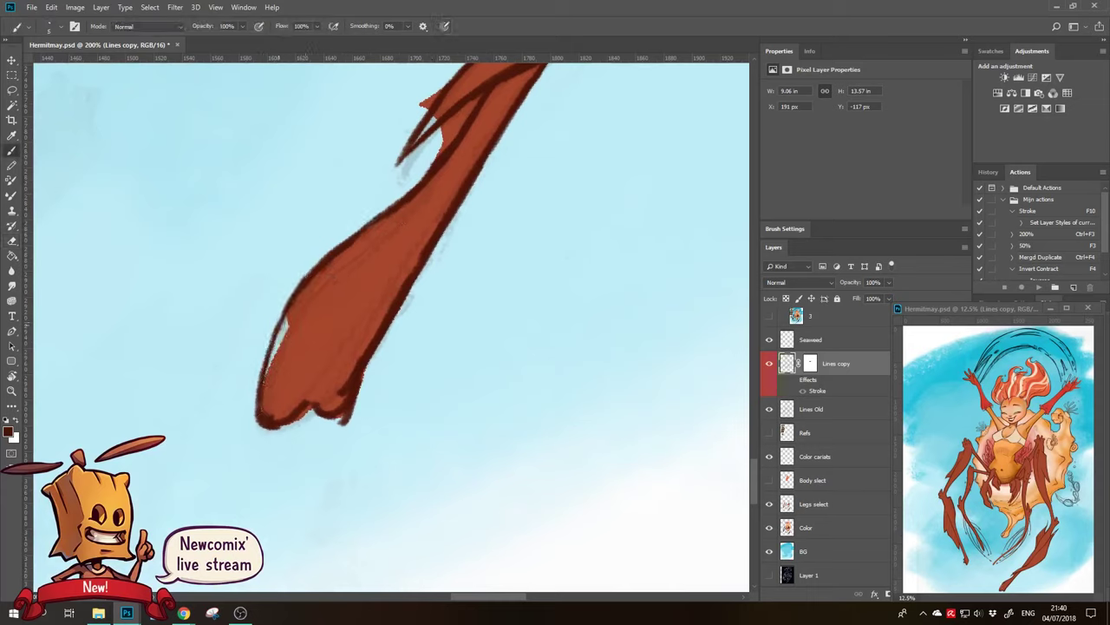
drag(273, 335, 260, 377)
Trim the leg tip to a rounded edge and darken its bottom and right edges
key(e)
key(b)
drag(301, 412, 278, 427)
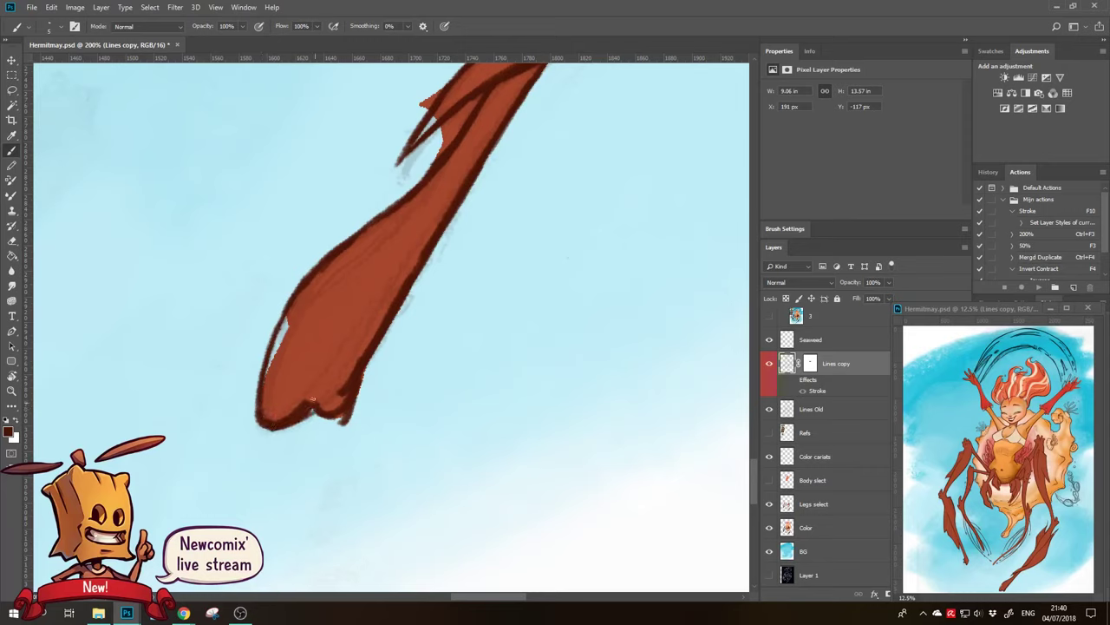
key(e)
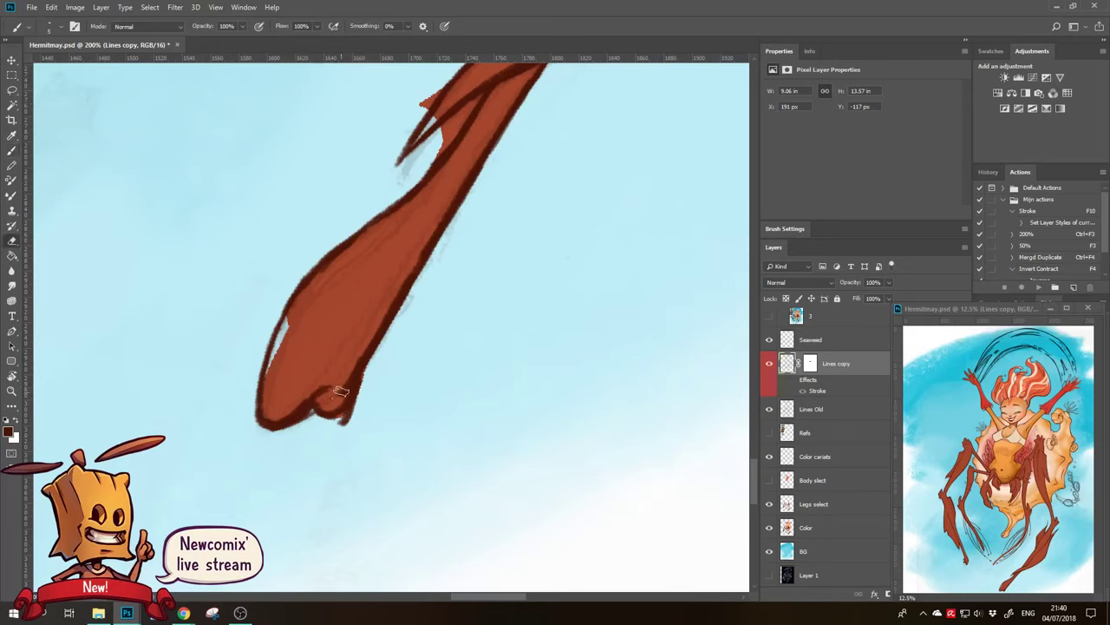
mouse_move(367, 392)
mouse_down()
mouse_move(347, 416)
mouse_move(358, 406)
mouse_up()
key(b)
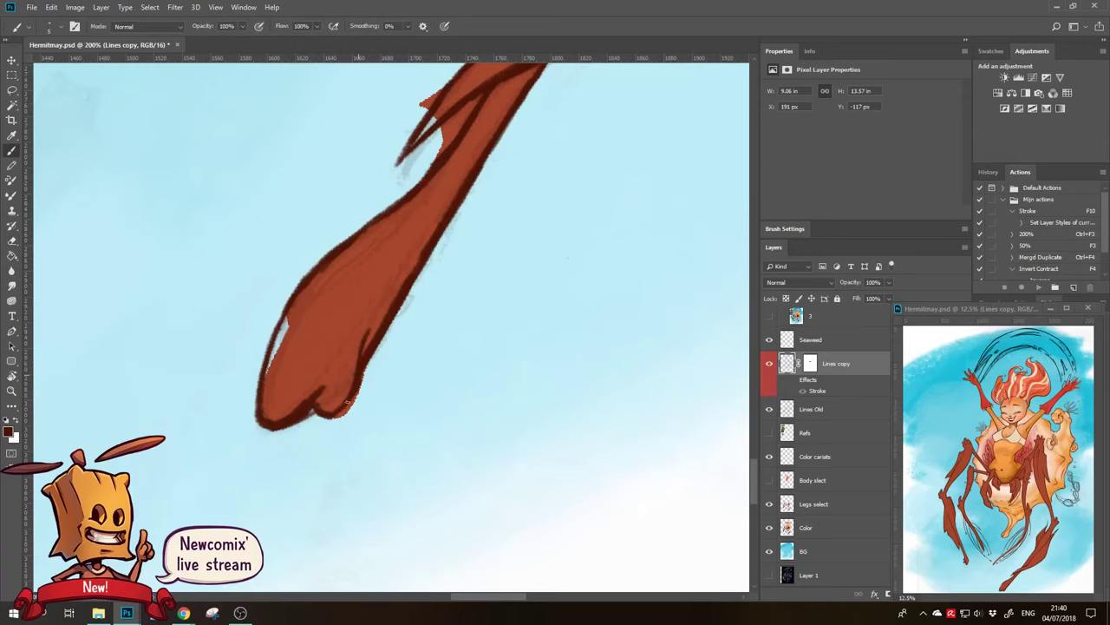
drag(327, 416, 348, 403)
drag(433, 273, 396, 334)
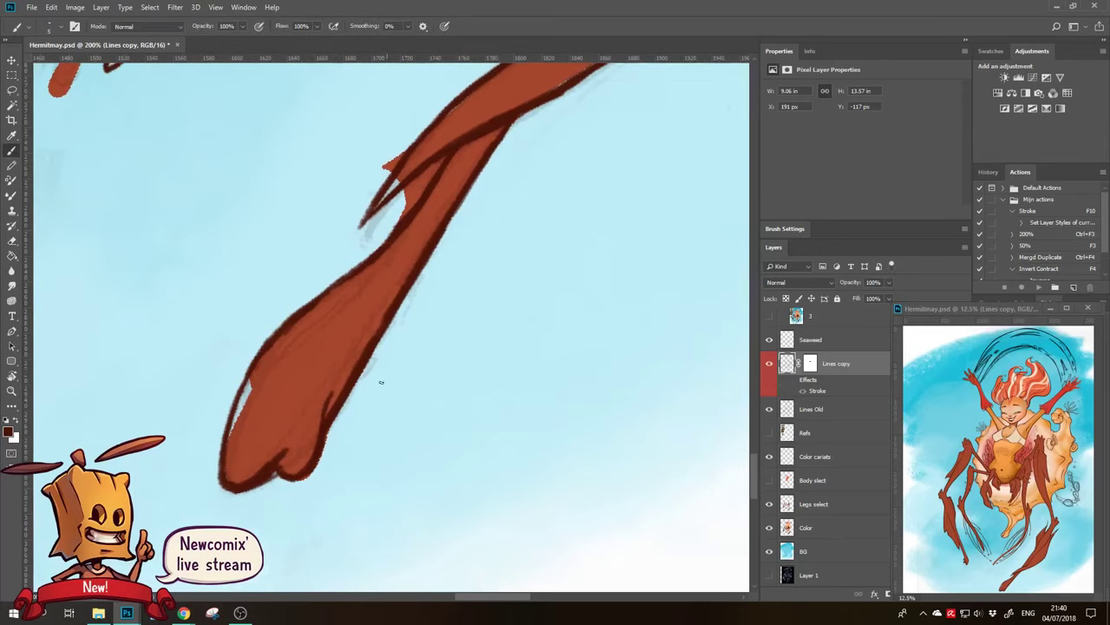
key(e)
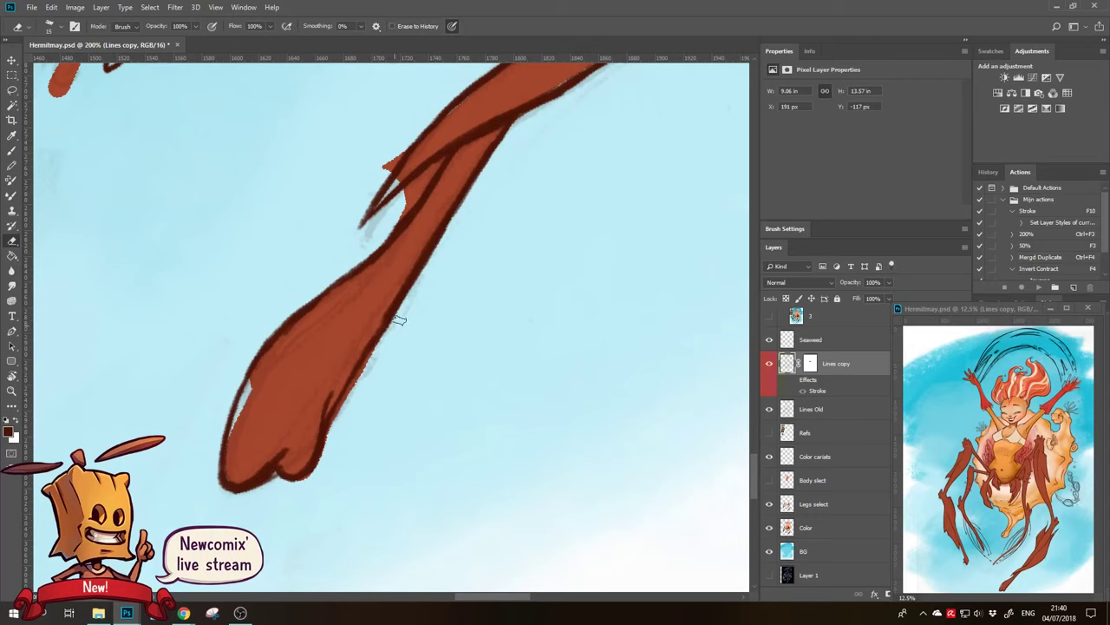
key(b)
drag(394, 314, 376, 344)
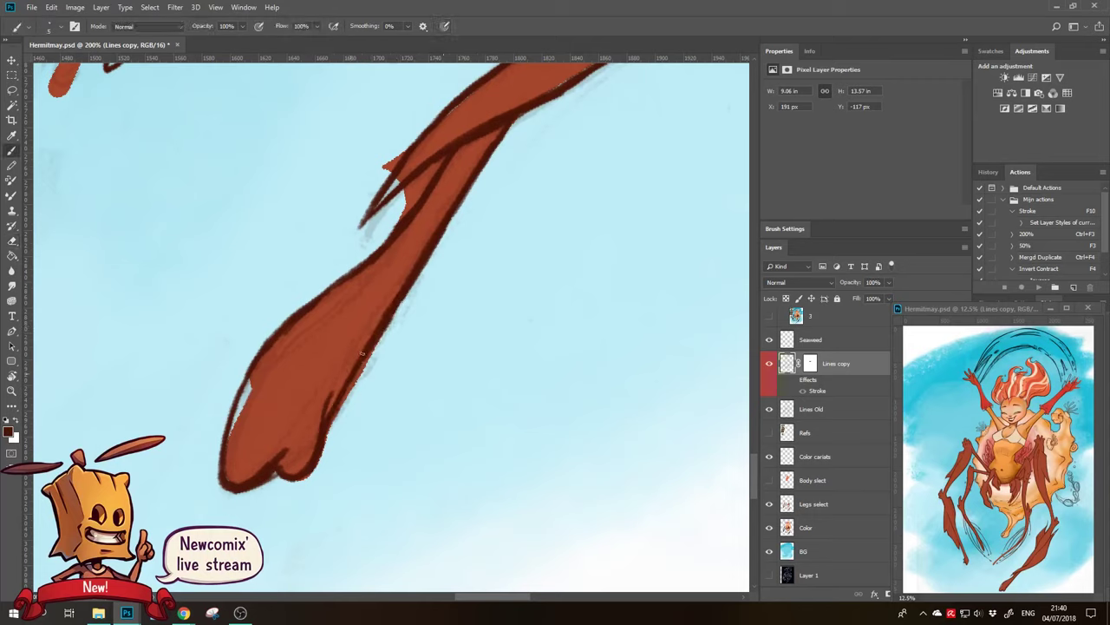
Zoom out and rotate the canvas view to survey the crab legs and figure
key(z)
alt+click(389, 374)
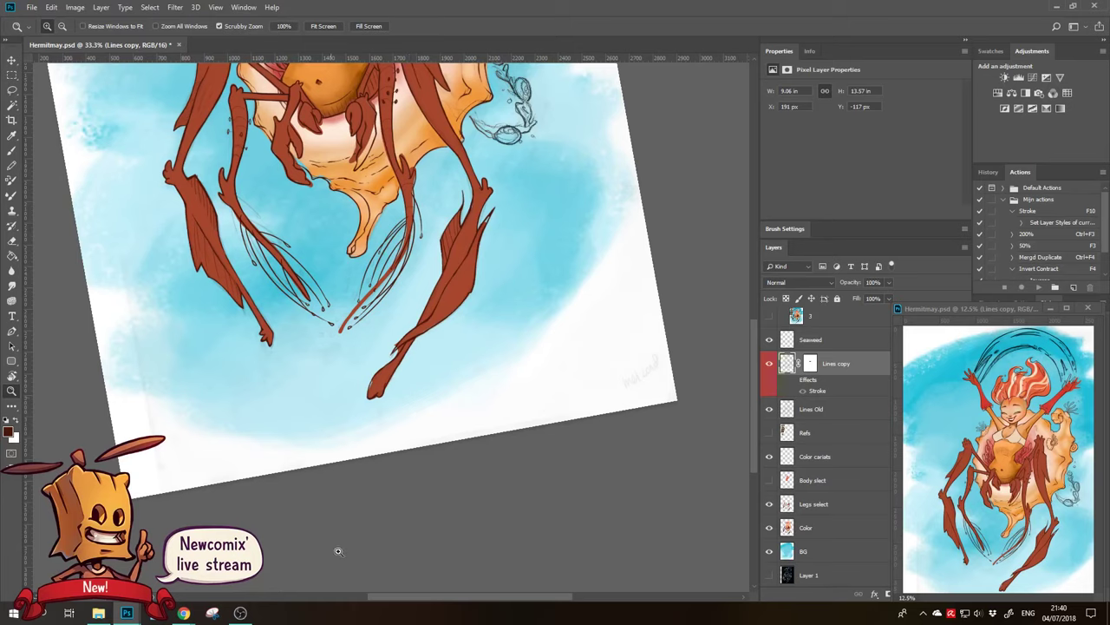
drag(498, 273, 486, 504)
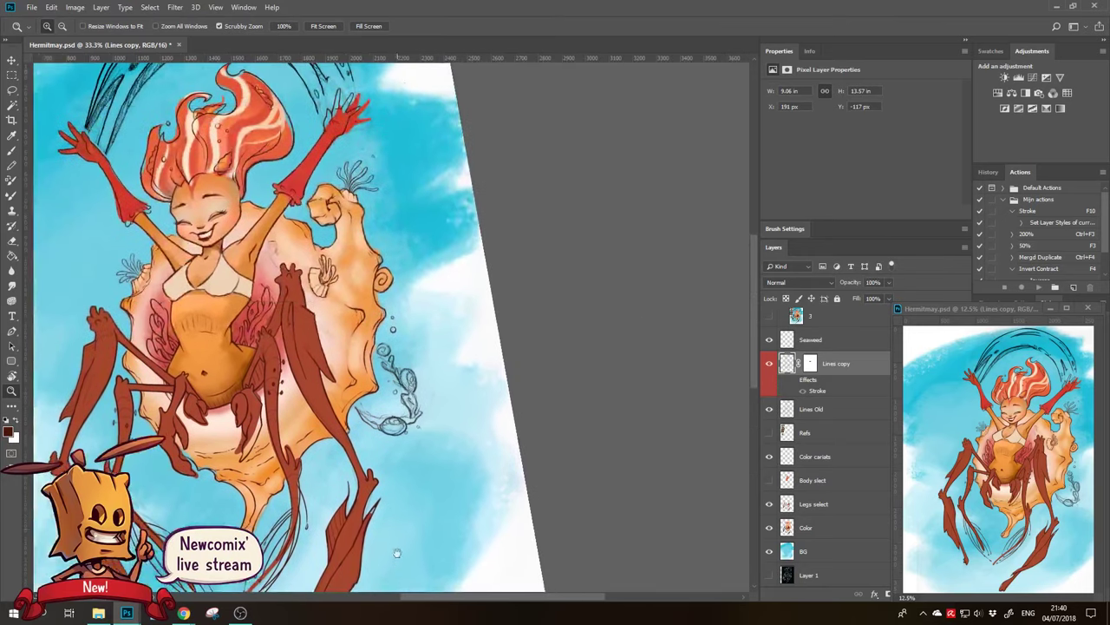
key(r)
drag(494, 287, 512, 347)
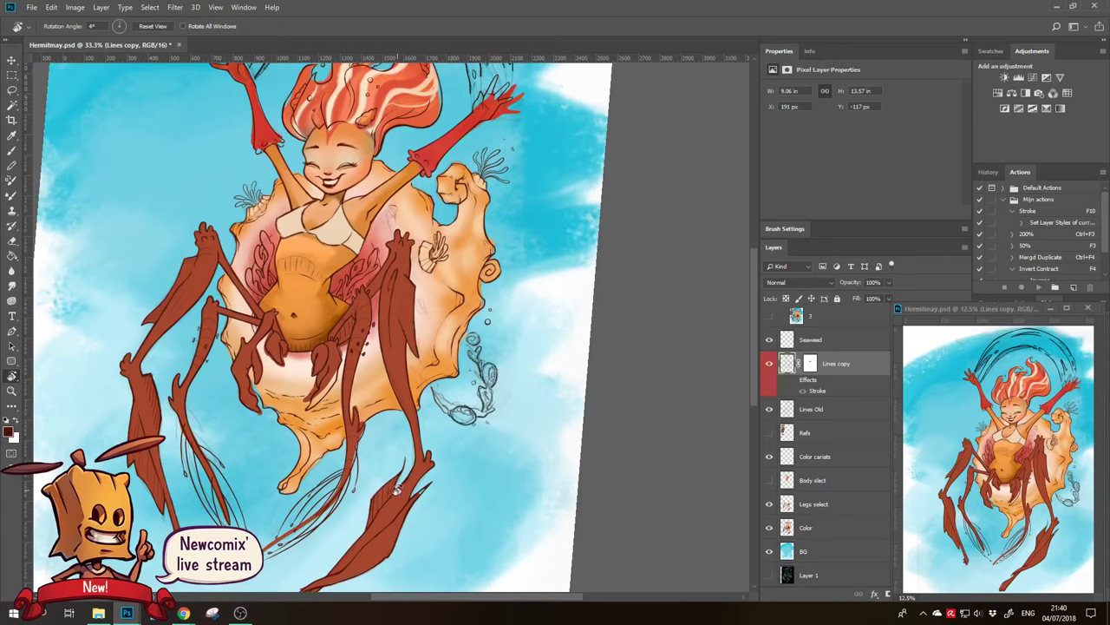
key(z)
click(375, 340)
key(e)
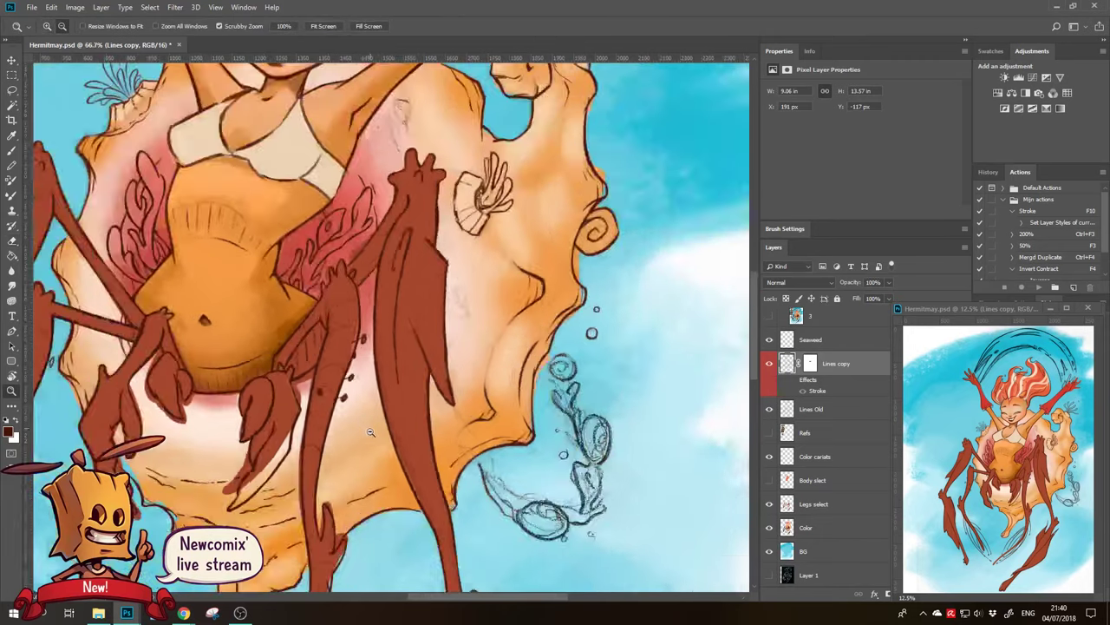
drag(378, 455, 346, 412)
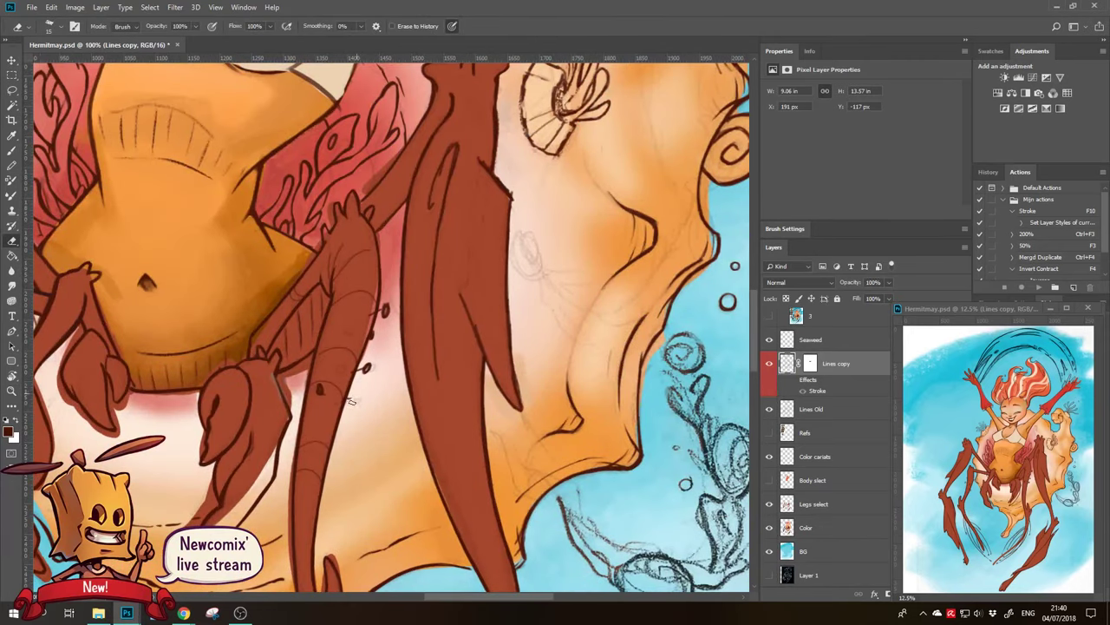
key(z)
alt+click(354, 402)
alt+click(358, 429)
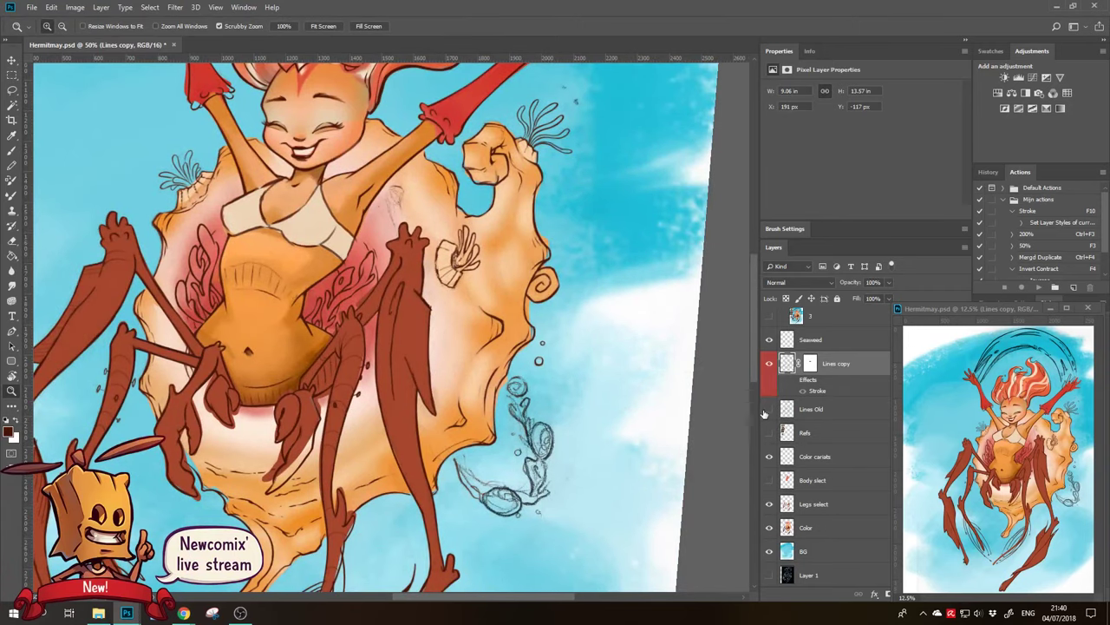
Turn on the Lines Old sketch layer and pan up to the mermaid's head
mouse_move(500, 530)
mouse_down()
mouse_move(541, 392)
mouse_move(525, 311)
mouse_up()
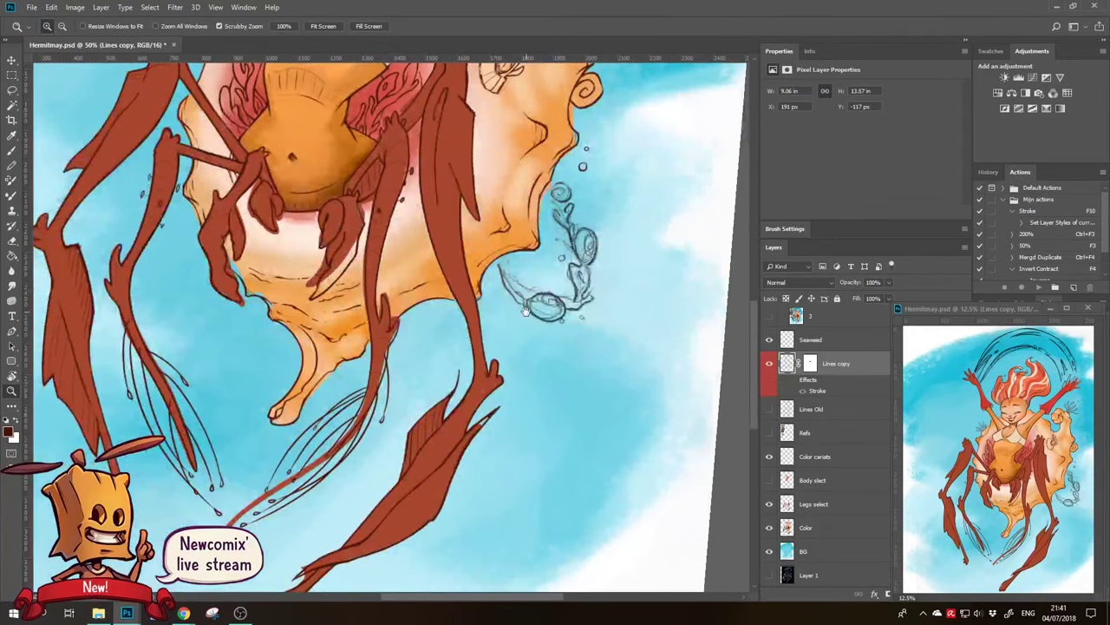
click(769, 409)
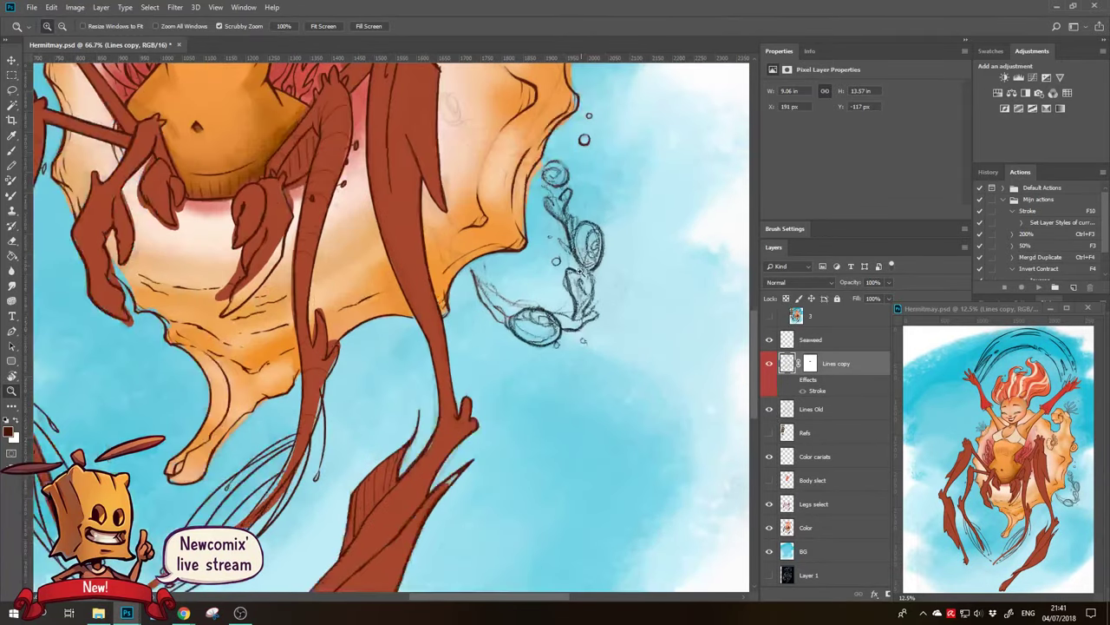
mouse_move(597, 287)
mouse_down()
mouse_move(545, 413)
mouse_move(458, 518)
mouse_up()
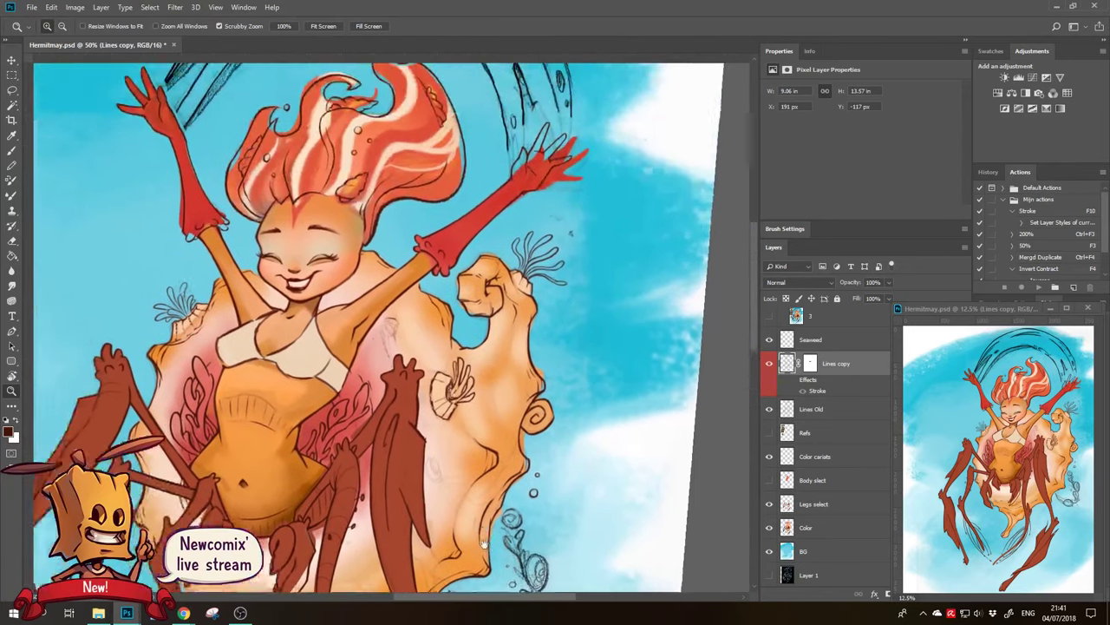
drag(457, 518, 404, 286)
Drop the Color cariats layer's fill to 47%, then switch to the web browser
key(v)
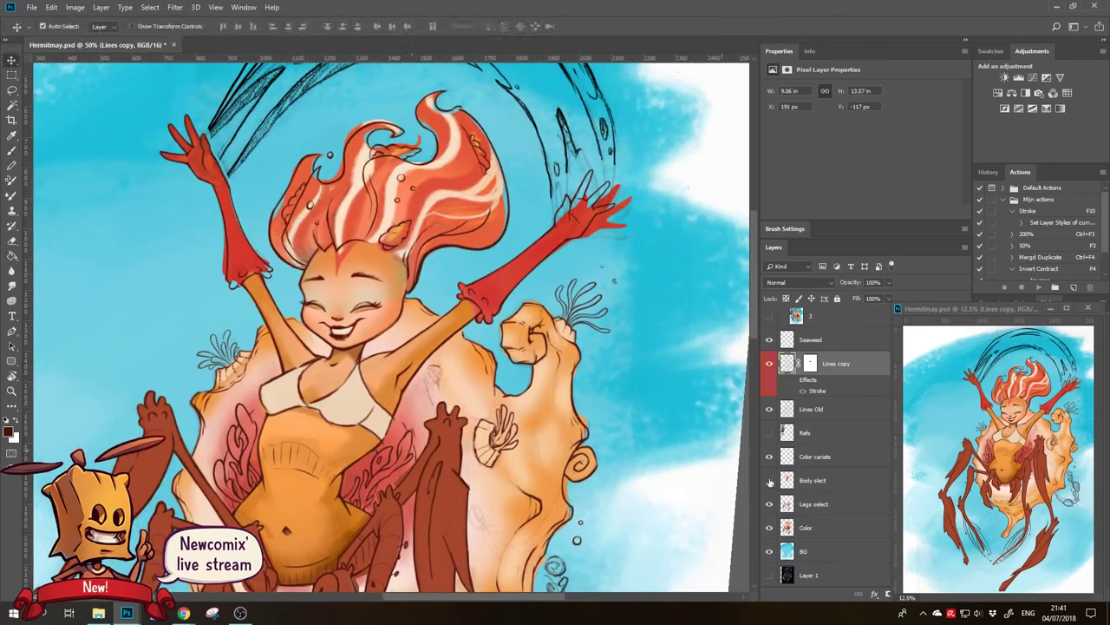
click(812, 458)
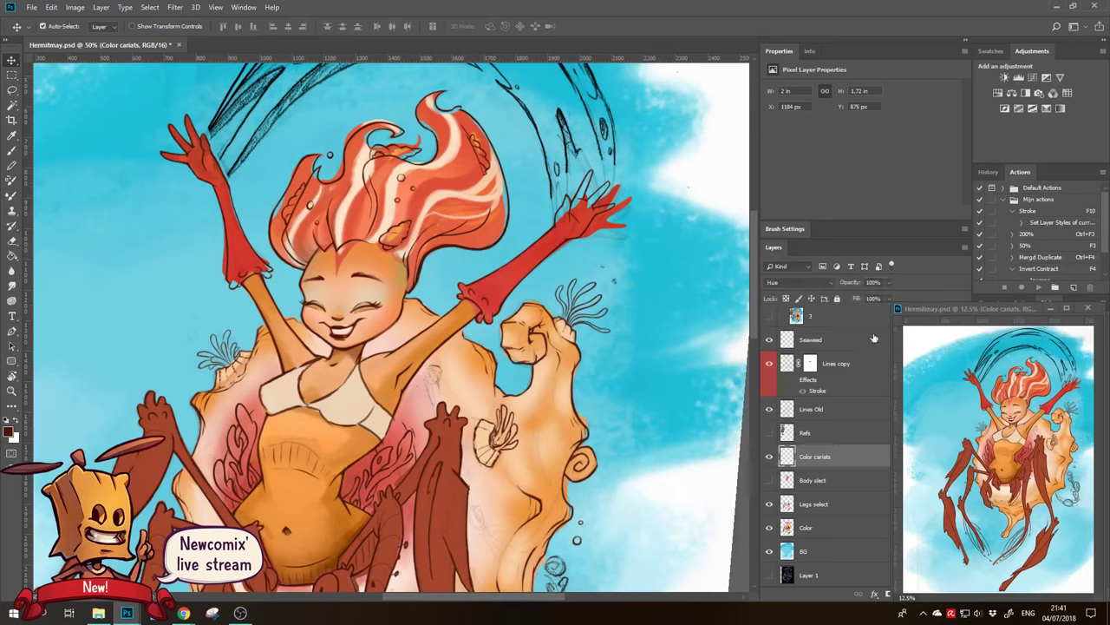
click(888, 298)
drag(862, 314, 867, 314)
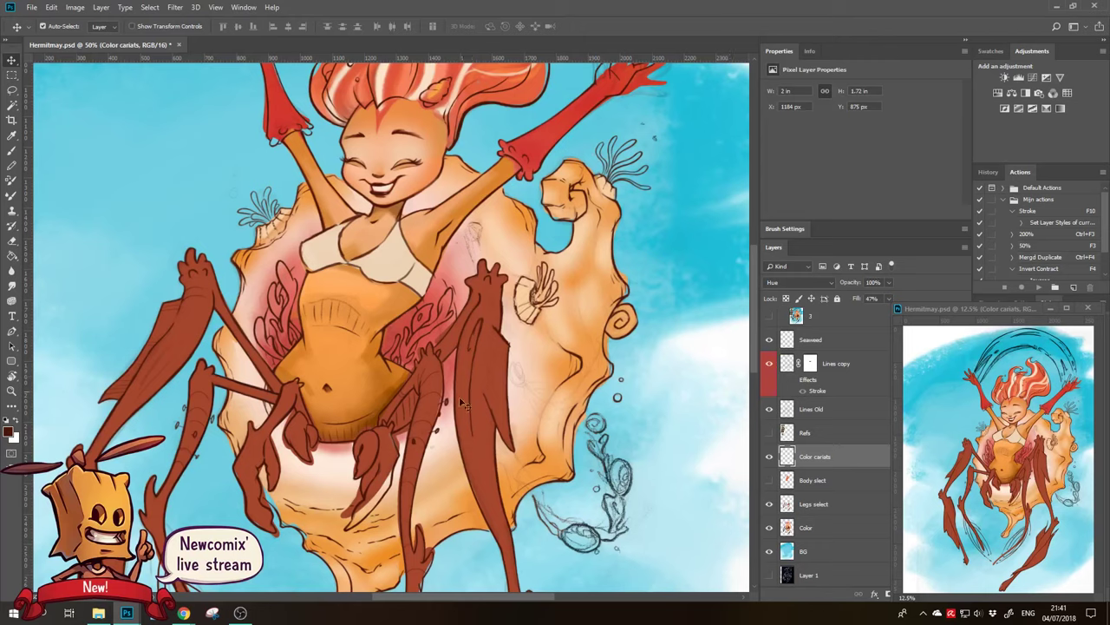
click(183, 613)
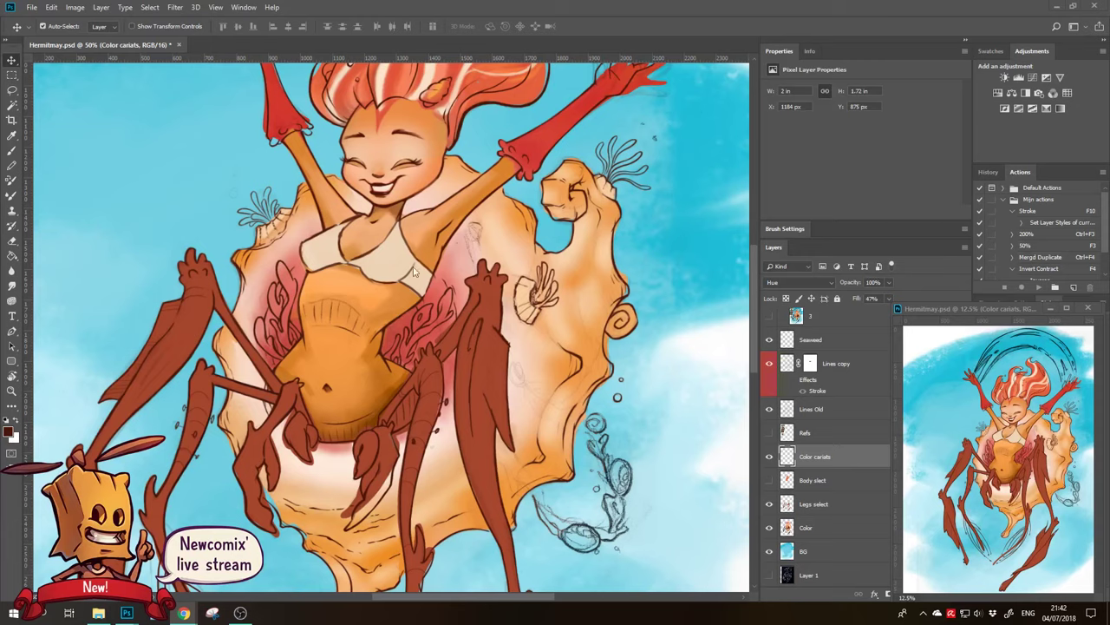
Zoom in on the crab claw, toggling the Color layer to compare, with Legs select active
click(487, 358)
drag(488, 358, 496, 400)
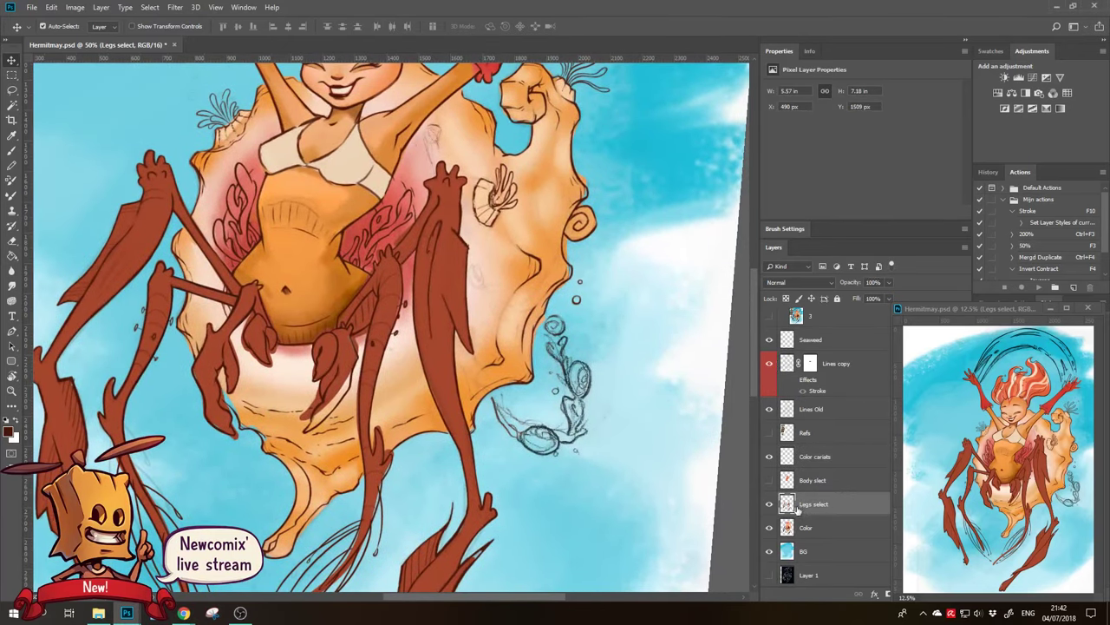
click(811, 527)
key(z)
click(352, 346)
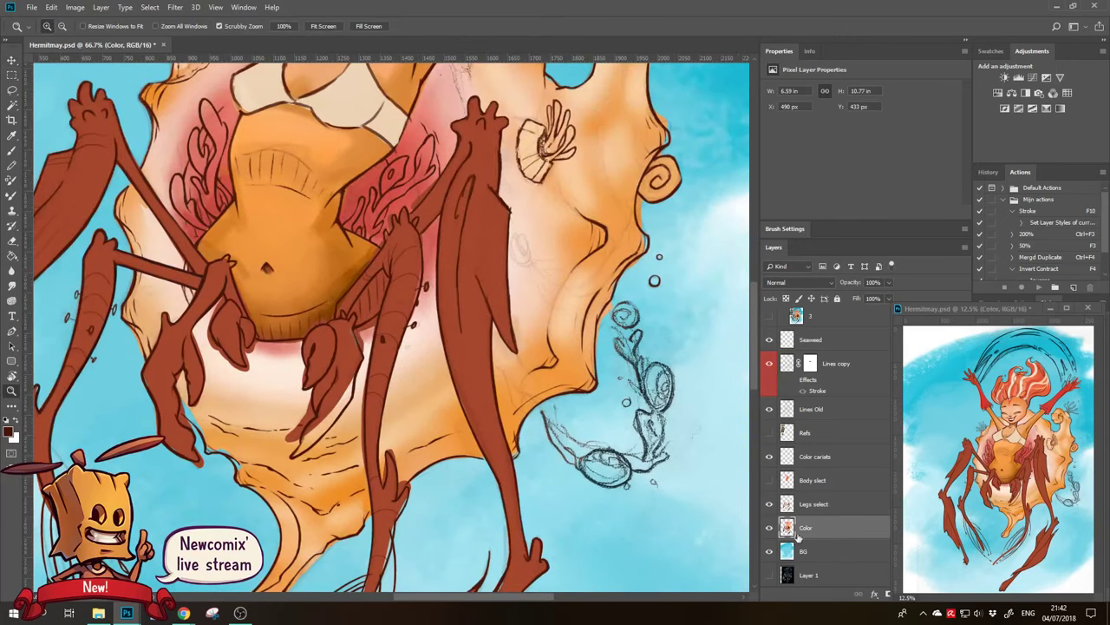
click(769, 527)
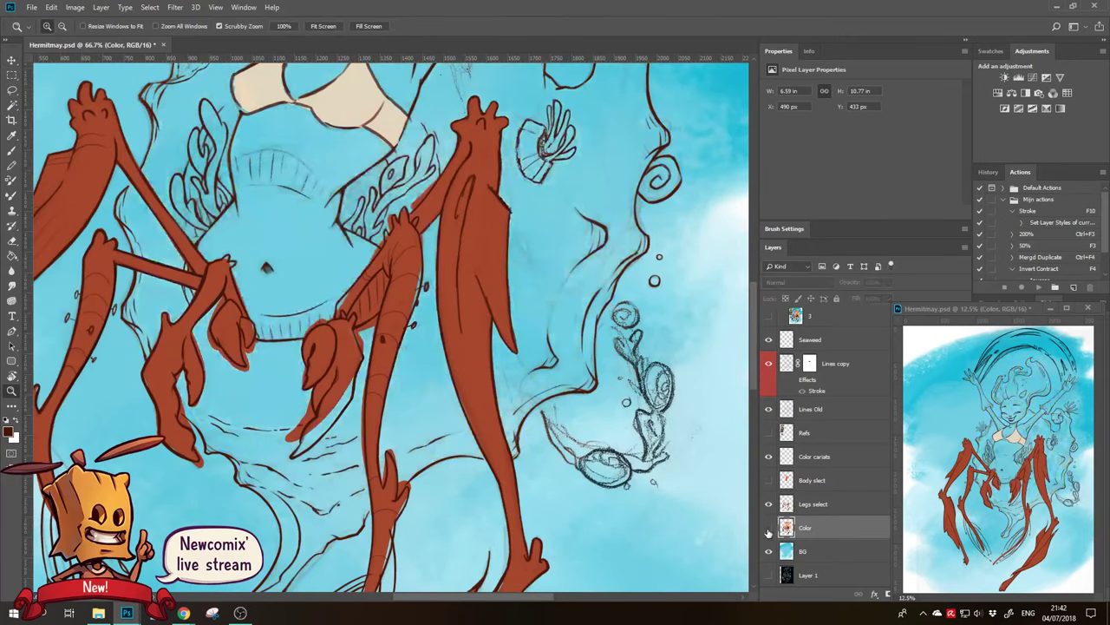
click(819, 510)
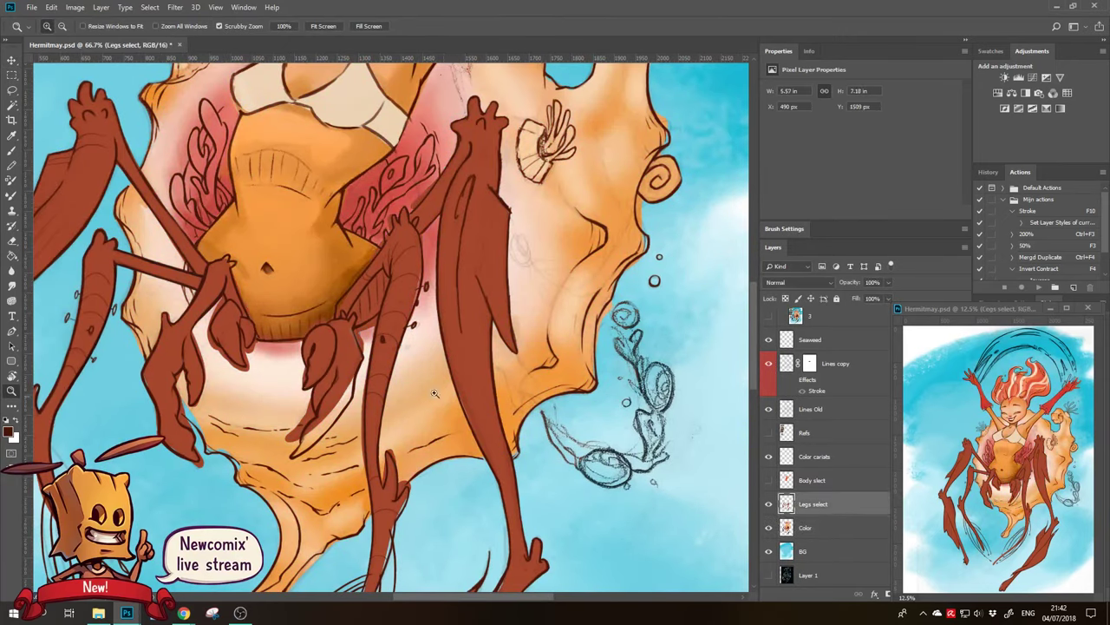
click(351, 377)
Erase the stray edge along the claw and toggle Legs select visibility to check it
key(e)
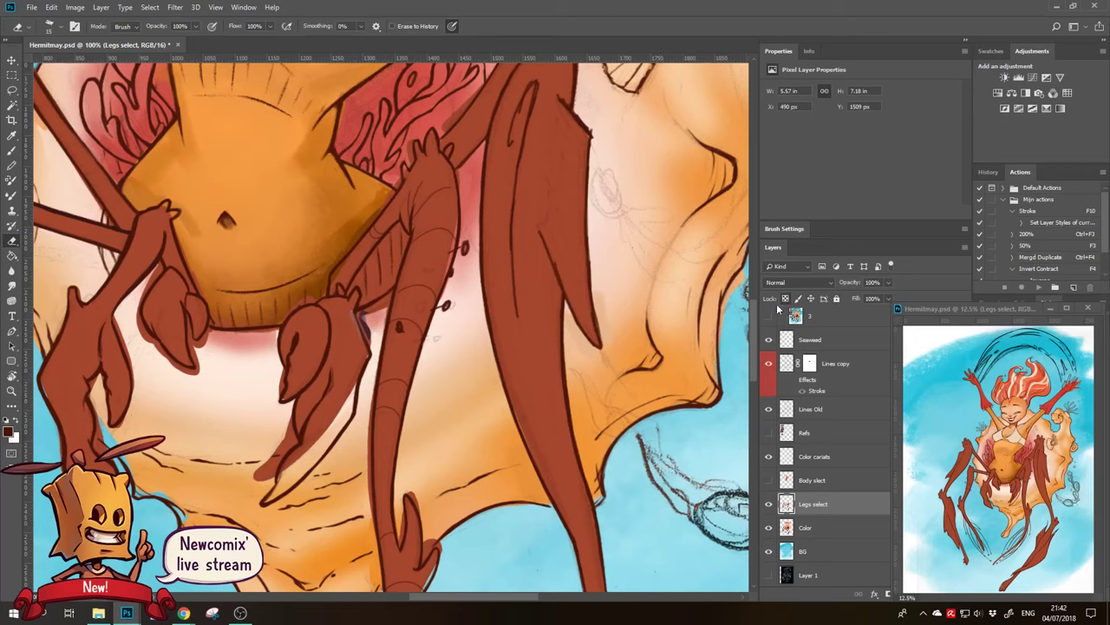
drag(351, 312, 379, 305)
mouse_move(963, 310)
mouse_down()
mouse_move(947, 72)
mouse_move(964, 58)
mouse_up()
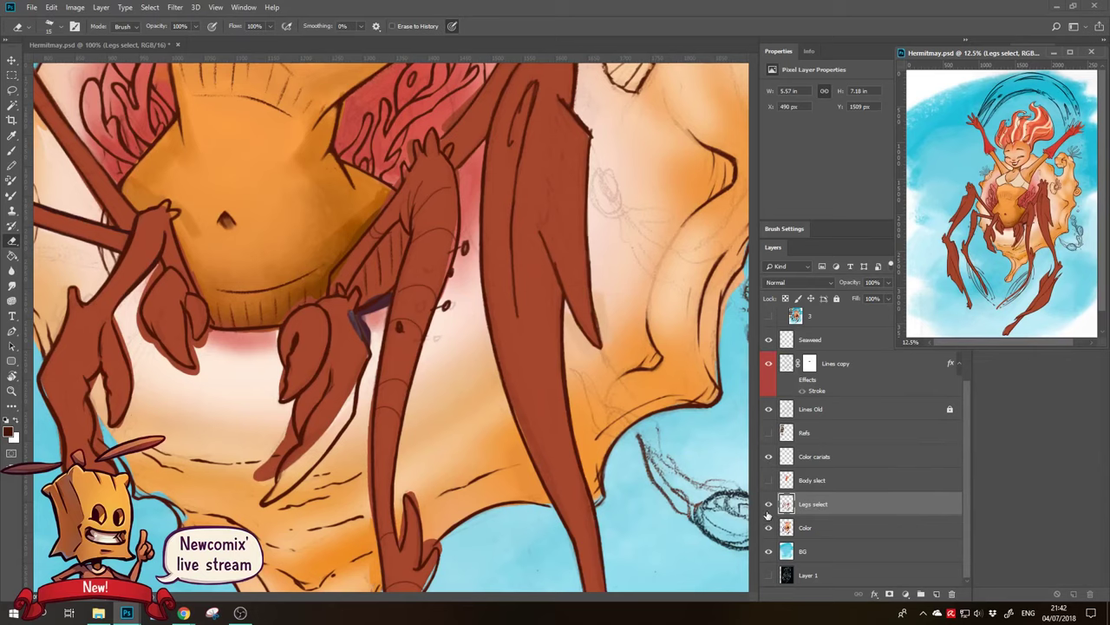
click(768, 505)
click(769, 506)
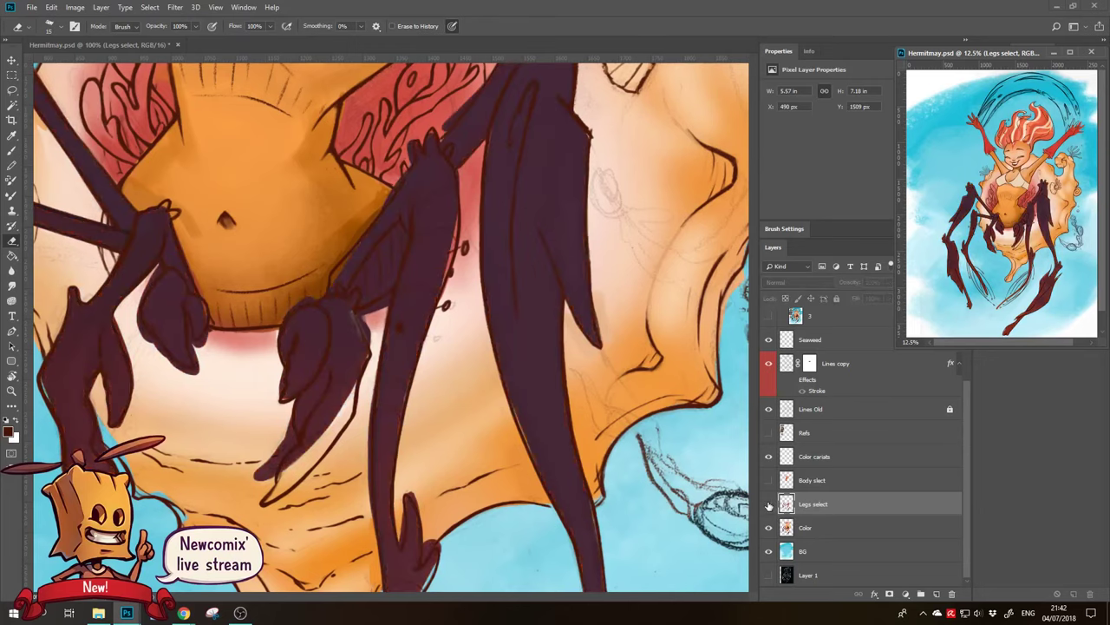
click(769, 505)
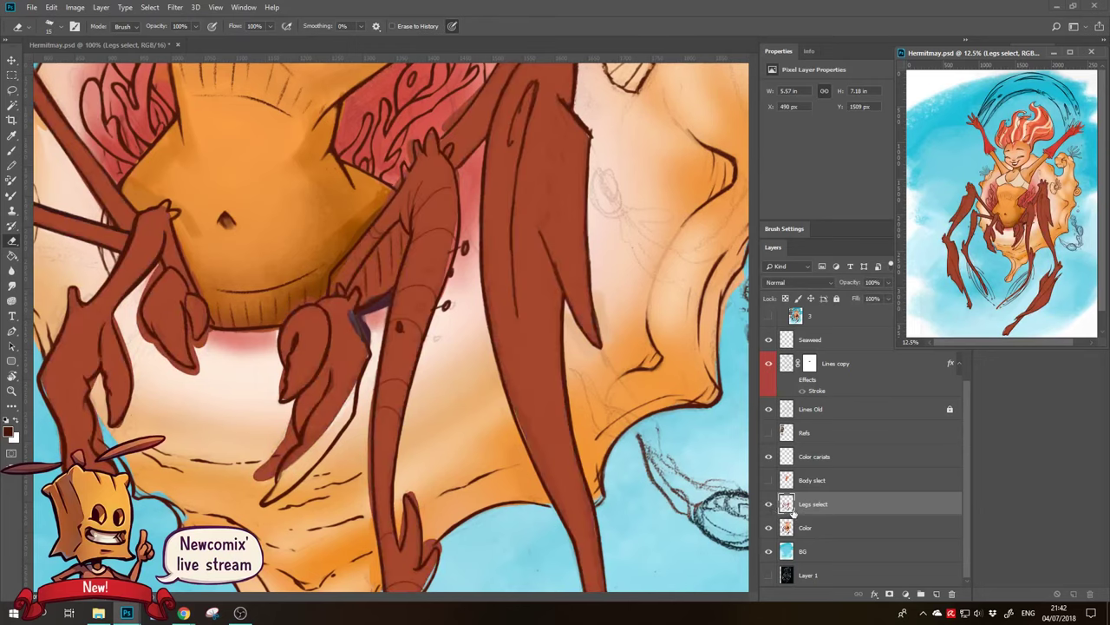
Sample the legs' red-brown and paint along the claw to cover the blue gap
key(b)
alt+click(348, 355)
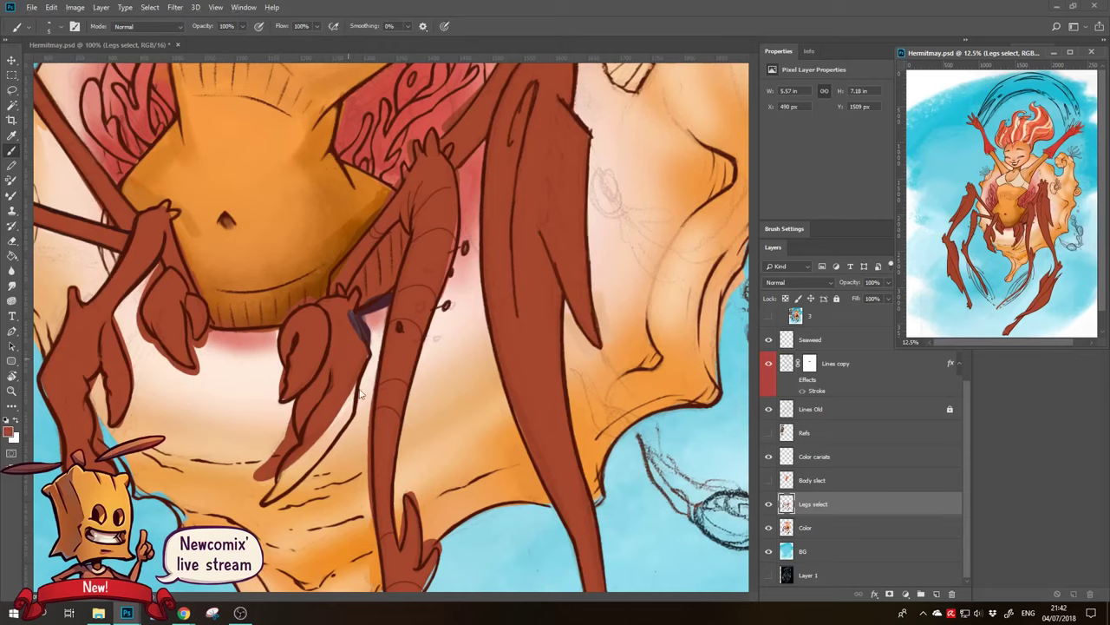
mouse_move(348, 387)
mouse_down()
mouse_move(345, 420)
mouse_move(265, 502)
mouse_move(330, 446)
mouse_up()
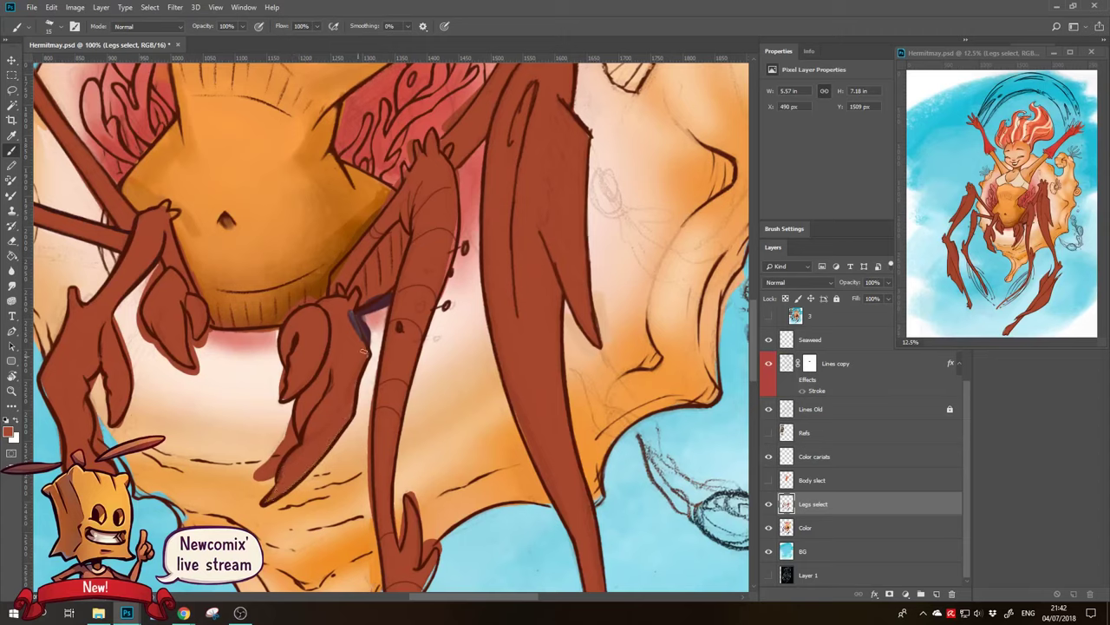
drag(349, 312, 355, 331)
Pan around the crab legs, lower legs and tendrils to review the edges
drag(341, 374, 390, 374)
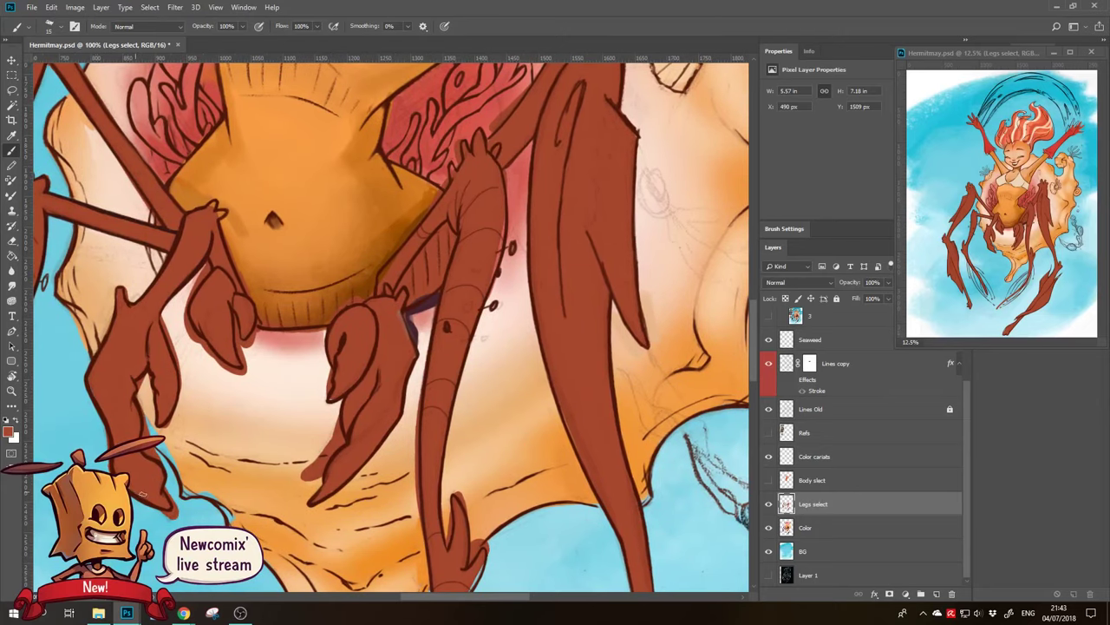
drag(145, 425, 343, 469)
drag(123, 442, 196, 351)
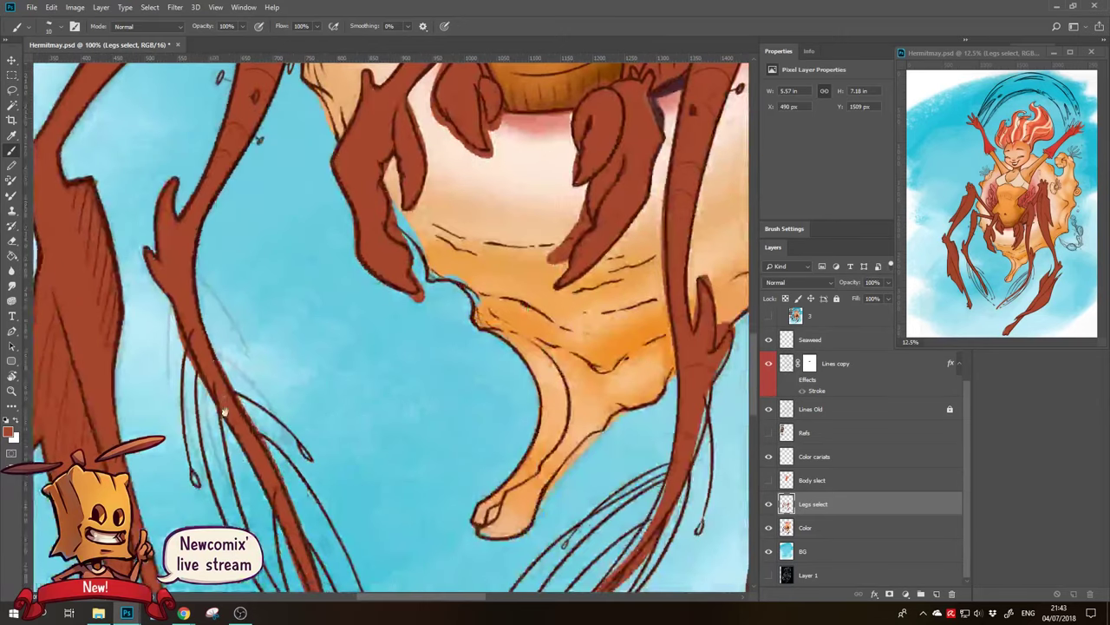
mouse_move(109, 358)
mouse_down()
mouse_move(409, 451)
mouse_move(416, 360)
mouse_up()
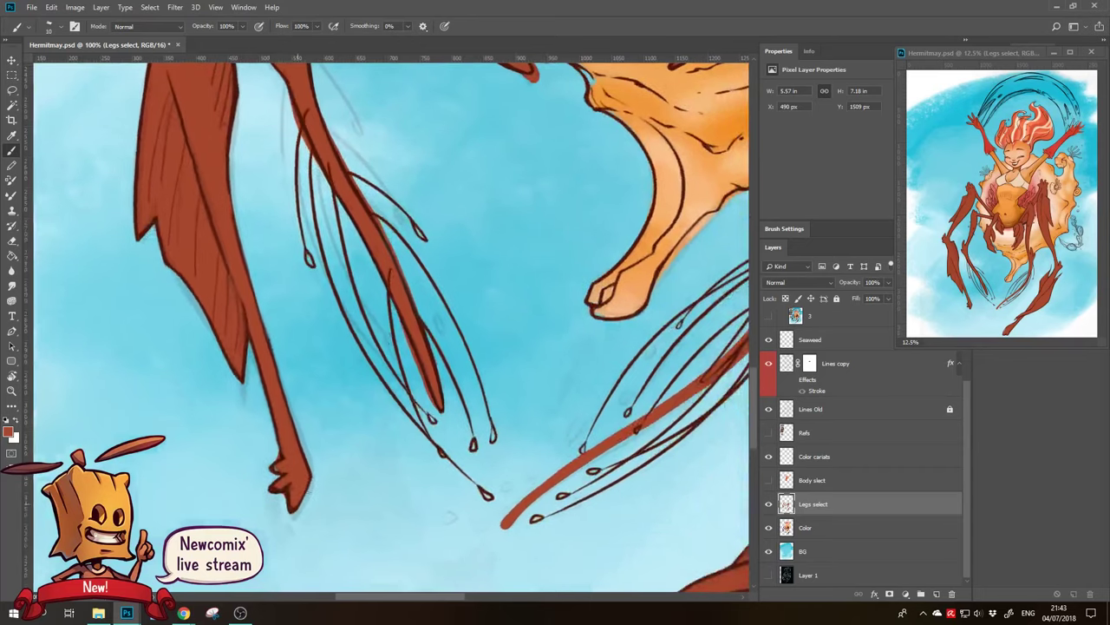
key(e)
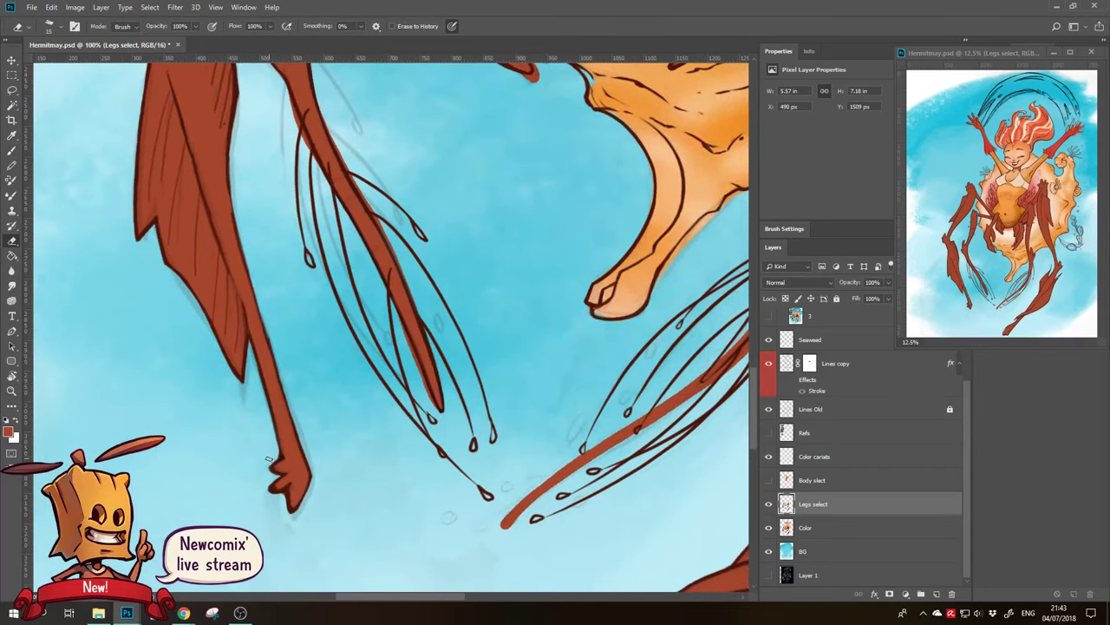
mouse_move(293, 303)
mouse_down()
mouse_move(313, 464)
mouse_move(217, 447)
mouse_up()
Rotate the canvas view about 13° and shrink the eraser to size 10
key(ctrl+r)
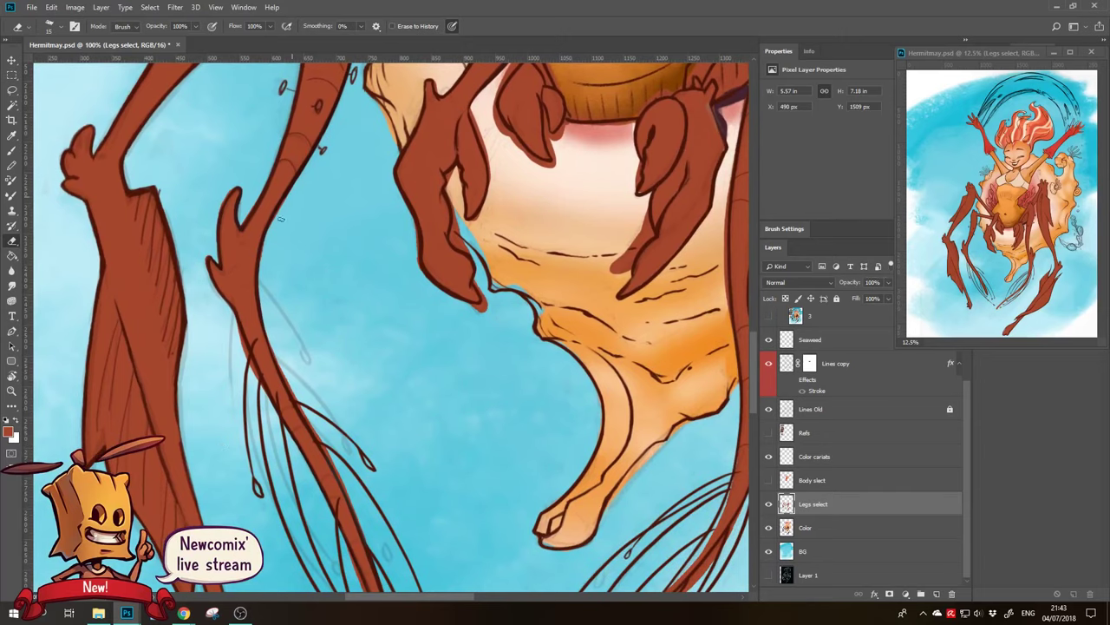
key(r)
mouse_move(263, 286)
mouse_down()
mouse_move(355, 191)
mouse_move(316, 235)
mouse_up()
key(e)
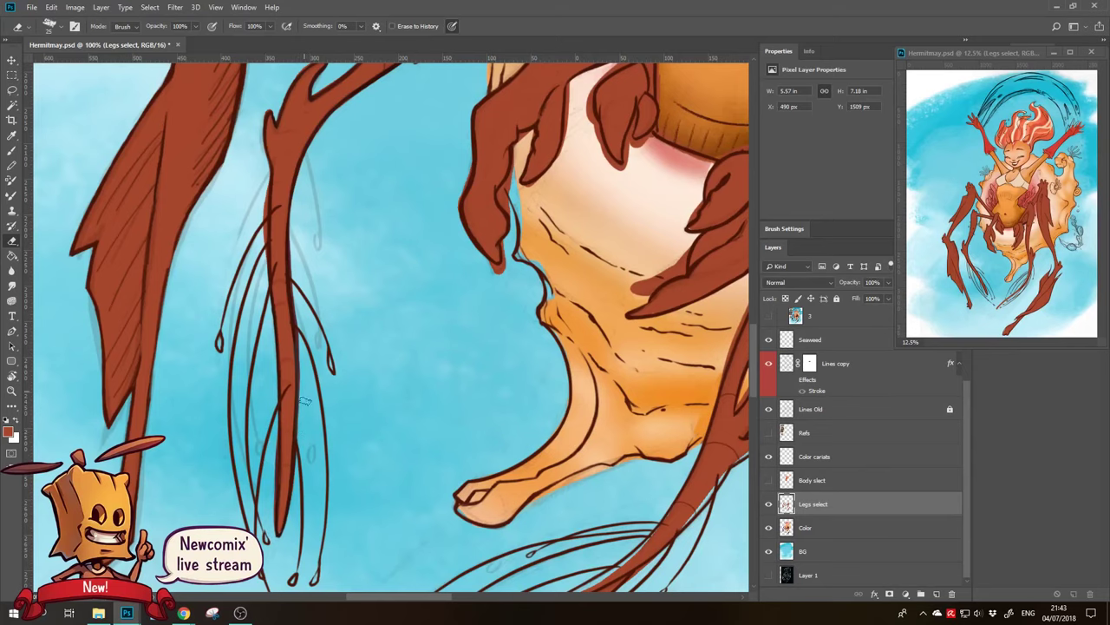
scroll(304, 401, up, 2)
scroll(304, 401, up, 3)
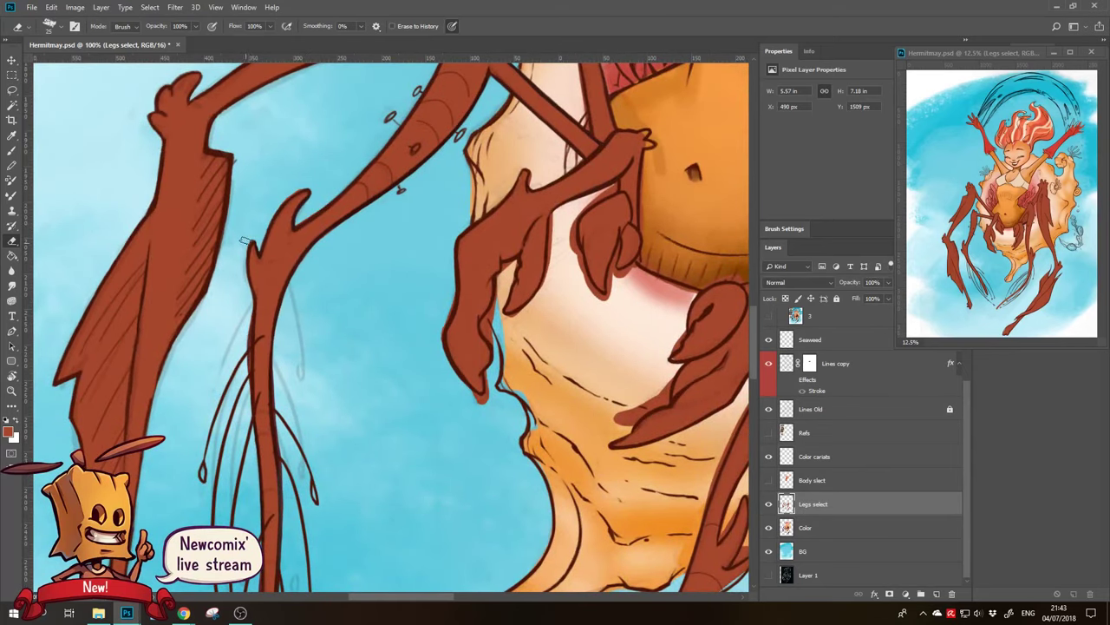
key(bracketleft)
key(bracketleft)
key(bracketleft)
drag(281, 200, 190, 426)
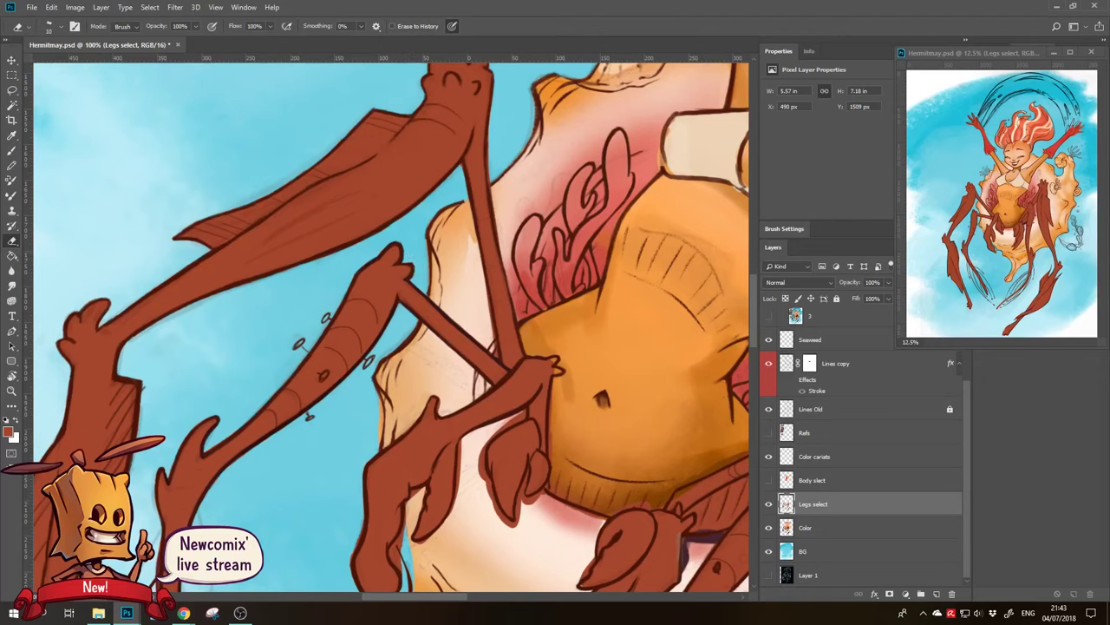
key(alt+Tab)
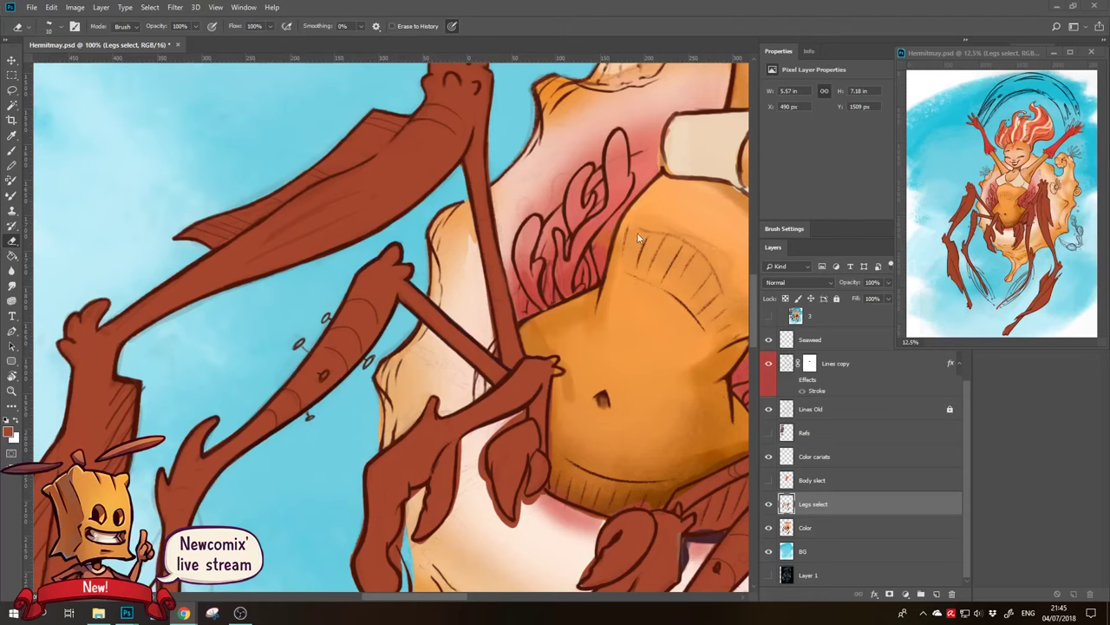
Restore the dark outlines along the claw and leg edges using Erase to History, rotating the view
drag(460, 285, 402, 175)
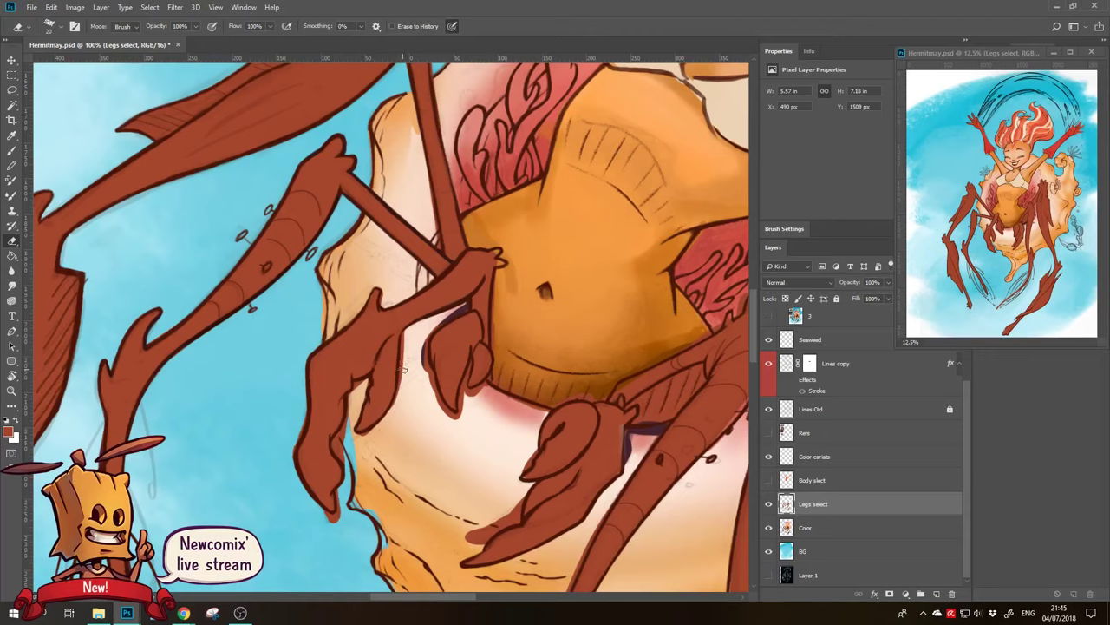
mouse_move(424, 368)
mouse_down()
mouse_move(425, 337)
mouse_move(462, 419)
mouse_up()
key(b)
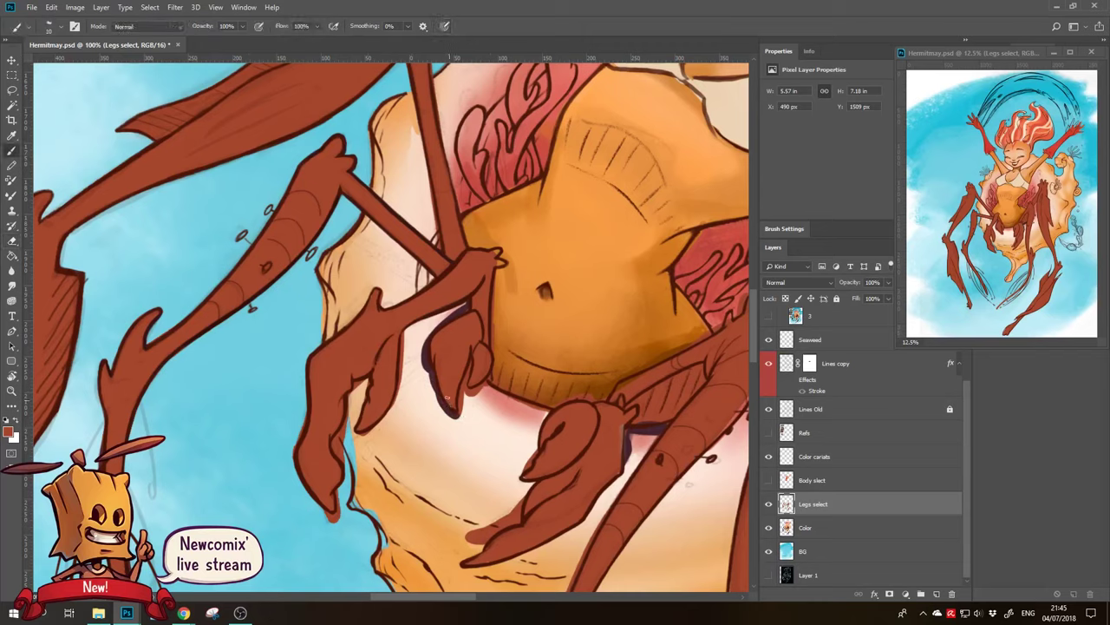
key(e)
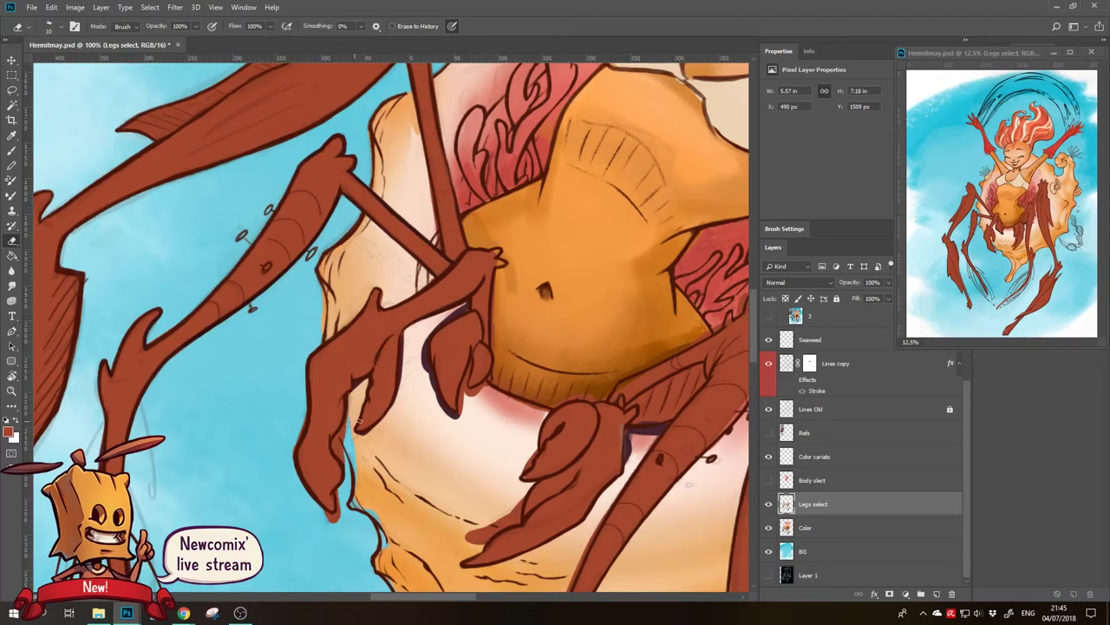
mouse_move(345, 425)
mouse_down()
mouse_move(342, 513)
mouse_move(343, 492)
mouse_up()
drag(415, 316, 335, 369)
key(r)
mouse_move(347, 239)
mouse_down()
mouse_move(315, 192)
mouse_move(271, 230)
mouse_up()
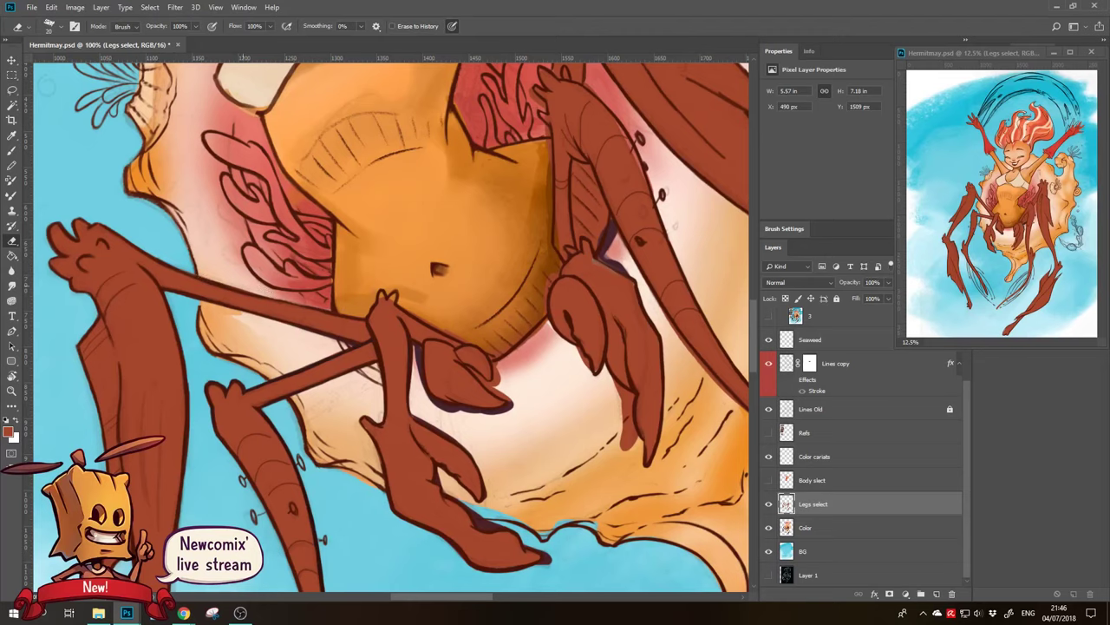
Tilt the canvas and paint a dark shadow stroke under the claw tip
scroll(185, 230, right, 3)
key(b)
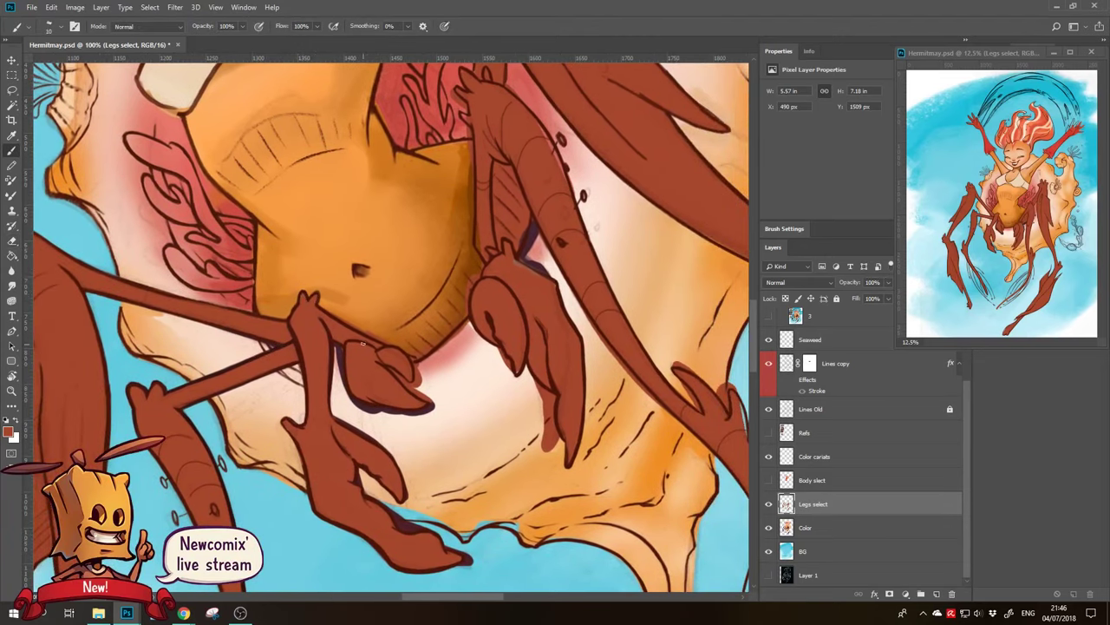
key(e)
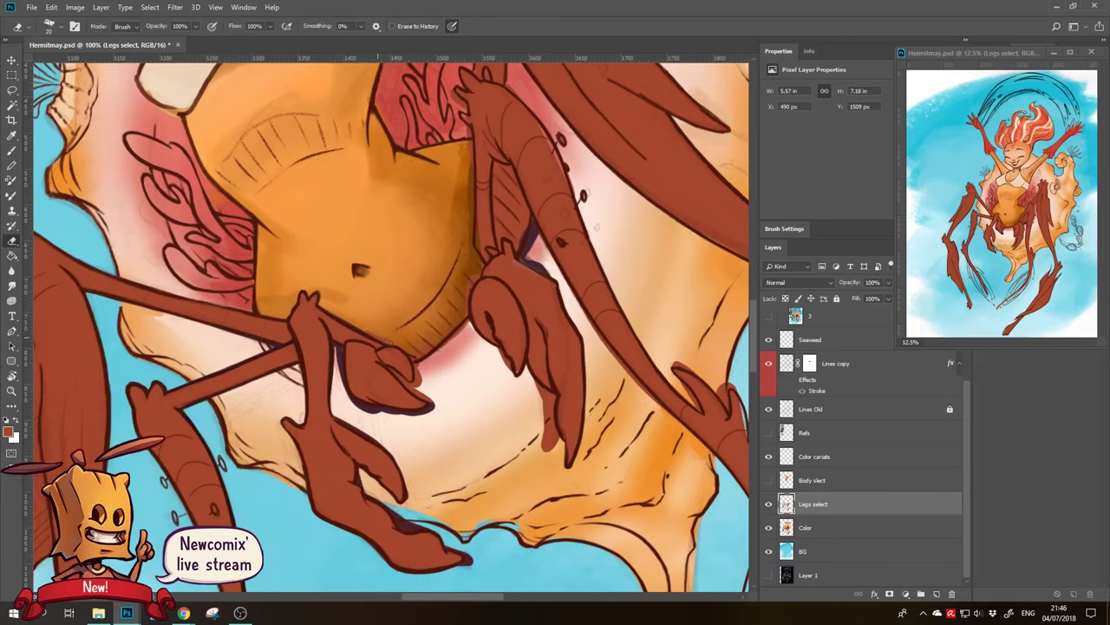
scroll(344, 311, right, 3)
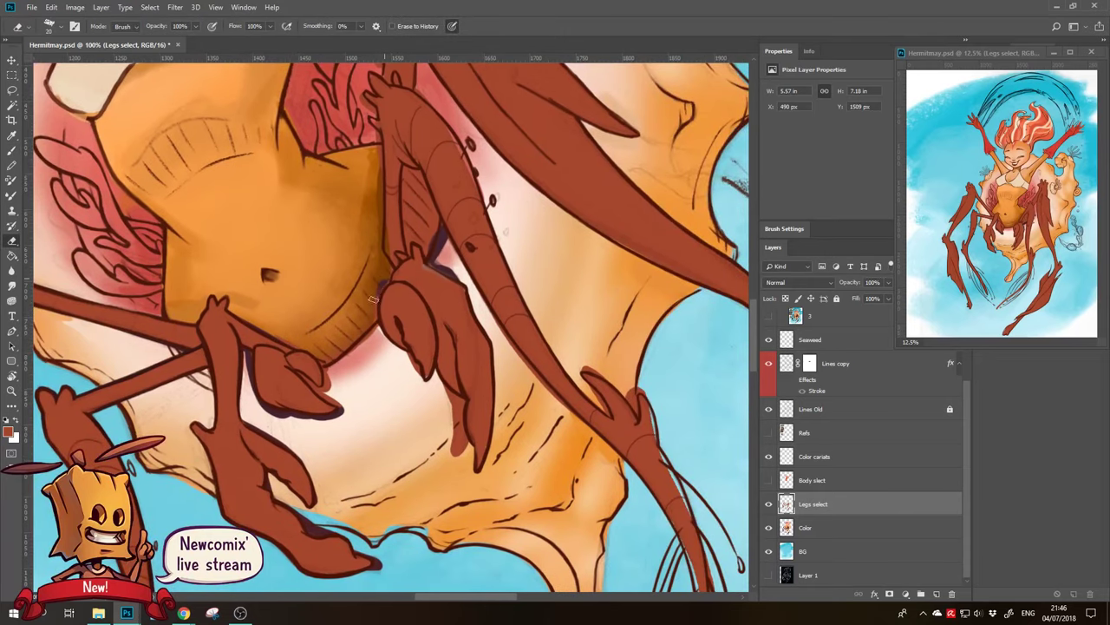
drag(365, 309, 367, 346)
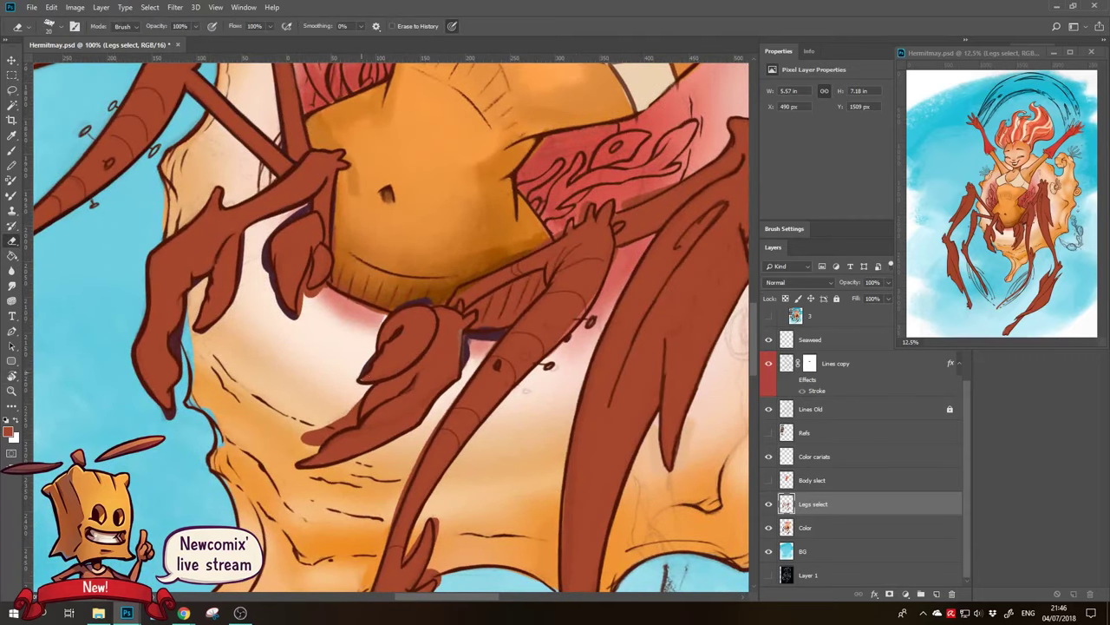
drag(345, 416, 316, 442)
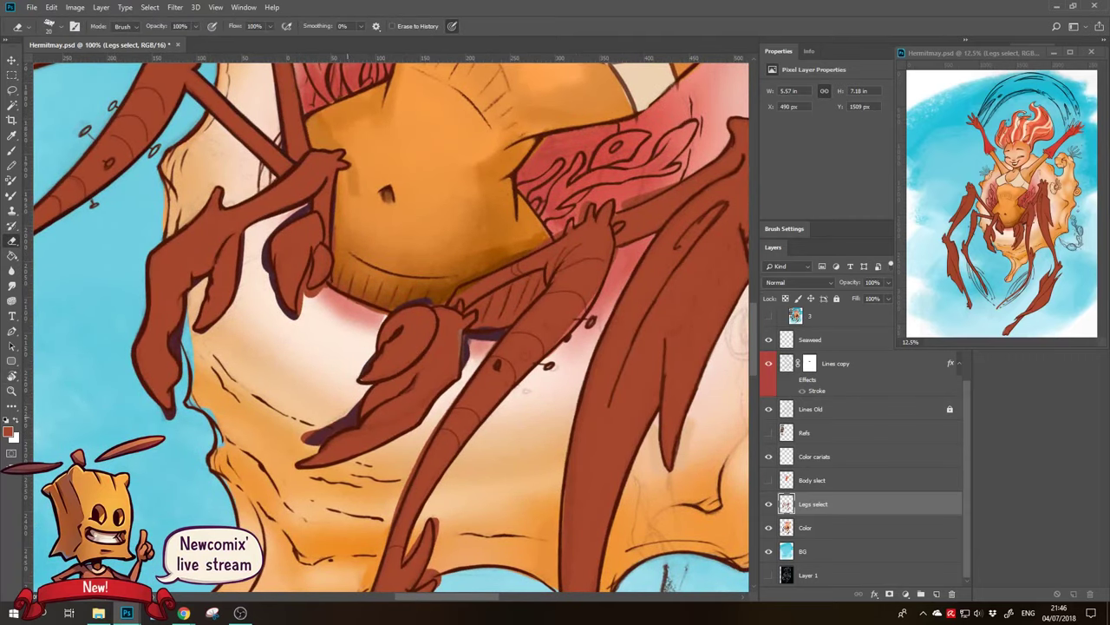
Clean the lower claw leg edges against the orange shell, alternating Brush and Eraser
drag(462, 396, 327, 395)
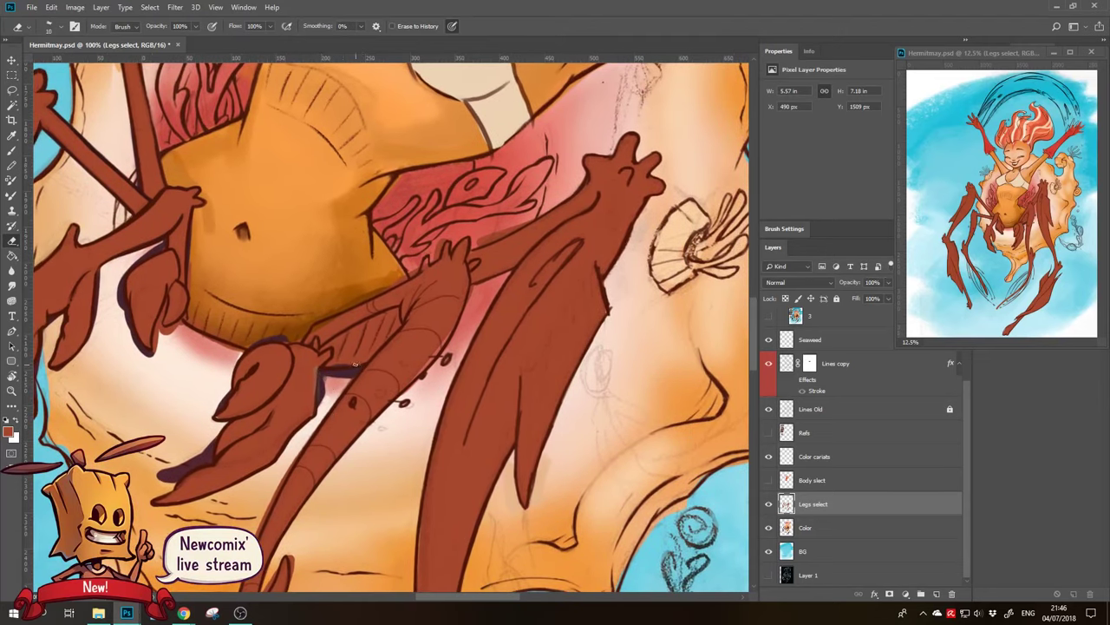
key(b)
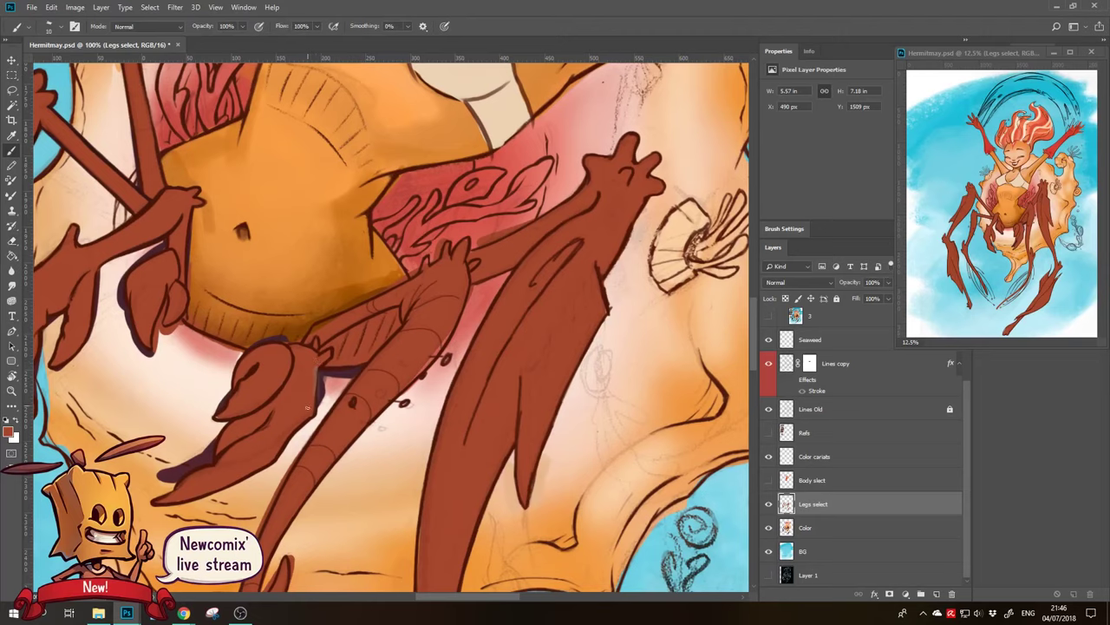
scroll(311, 415, right, 2)
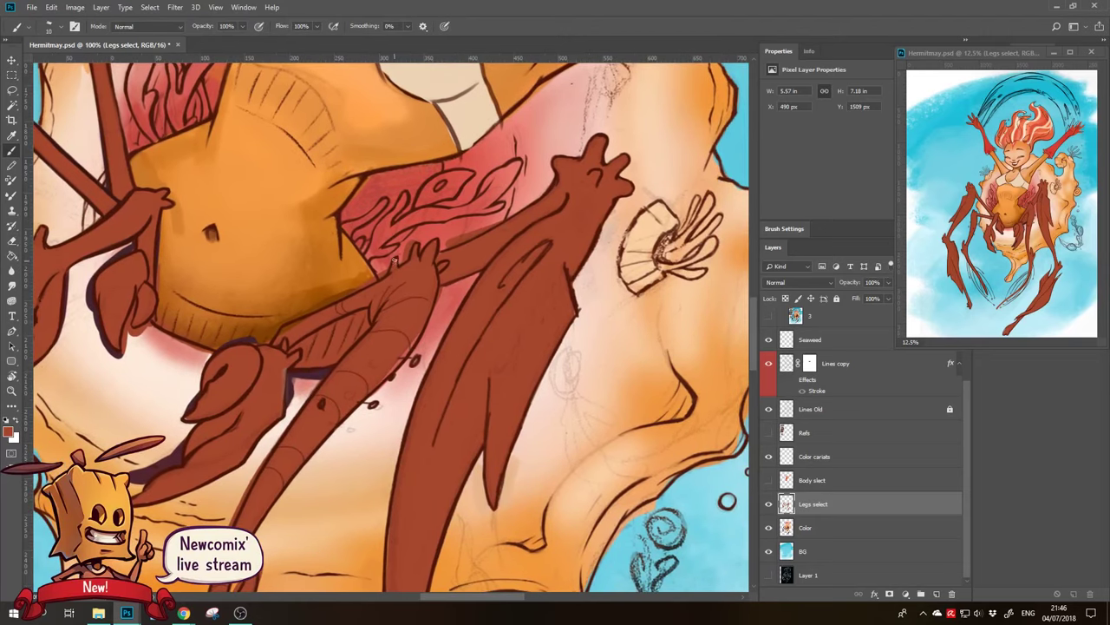
key(e)
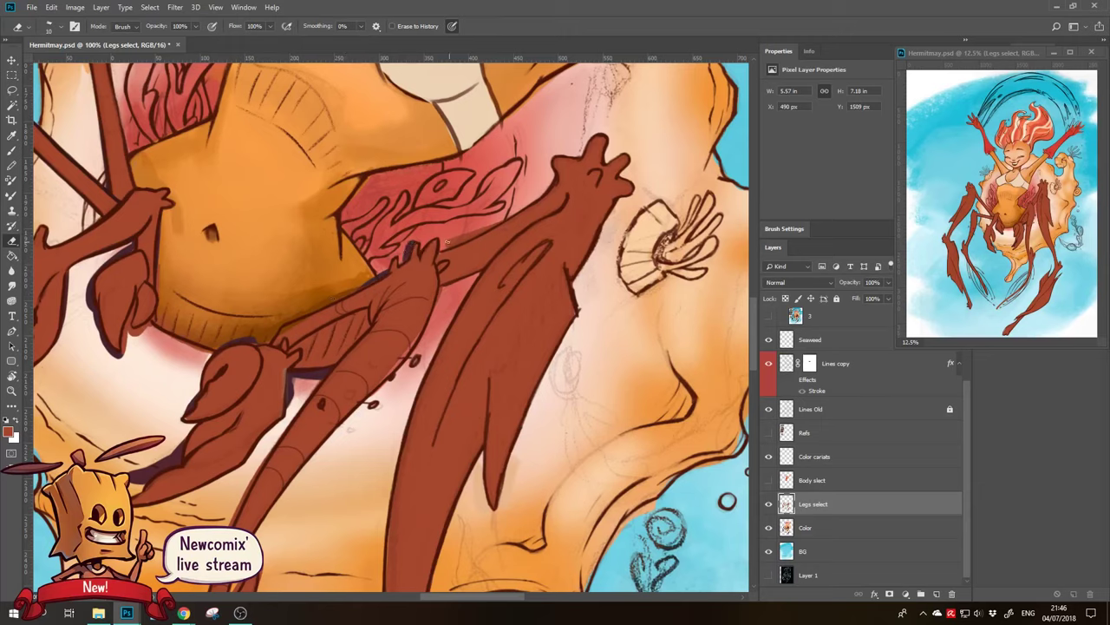
key(b)
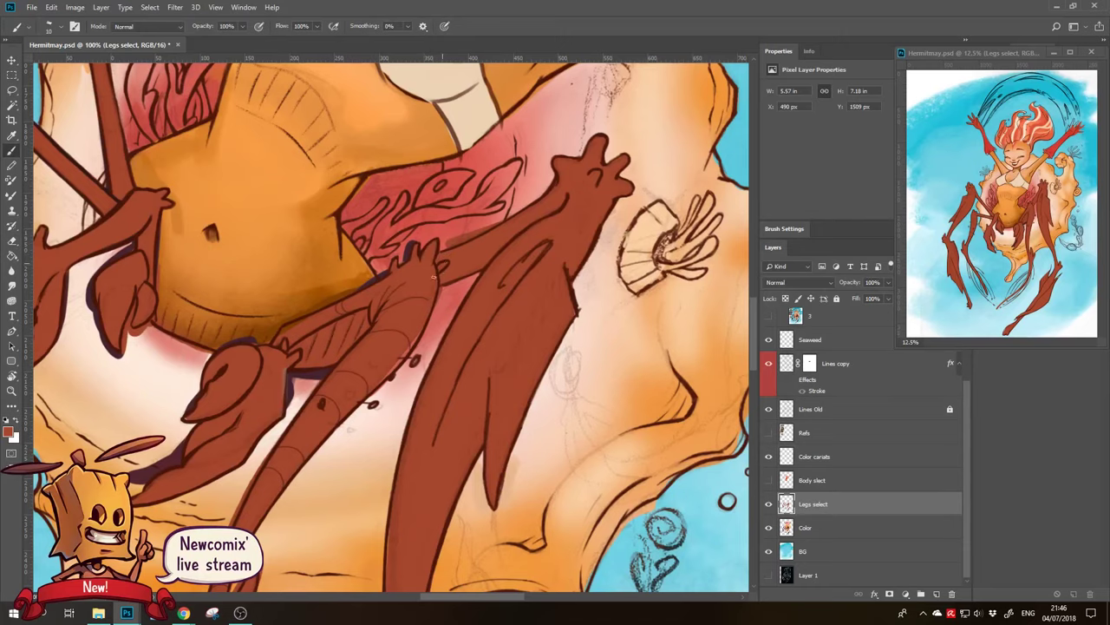
key(e)
scroll(441, 297, down, 3)
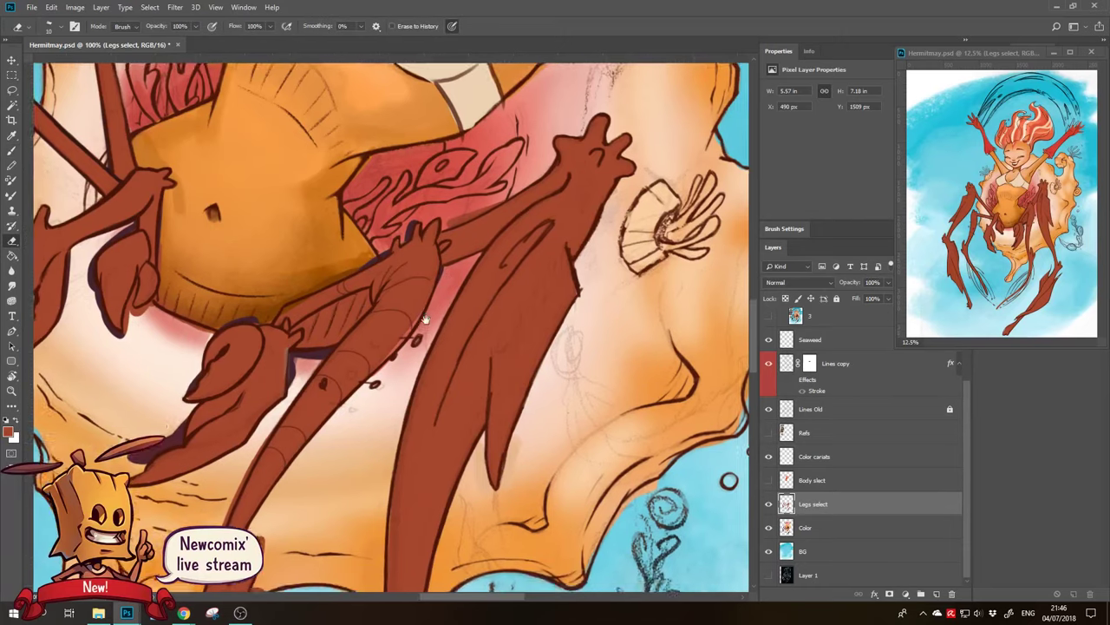
key(b)
scroll(371, 297, down, 3)
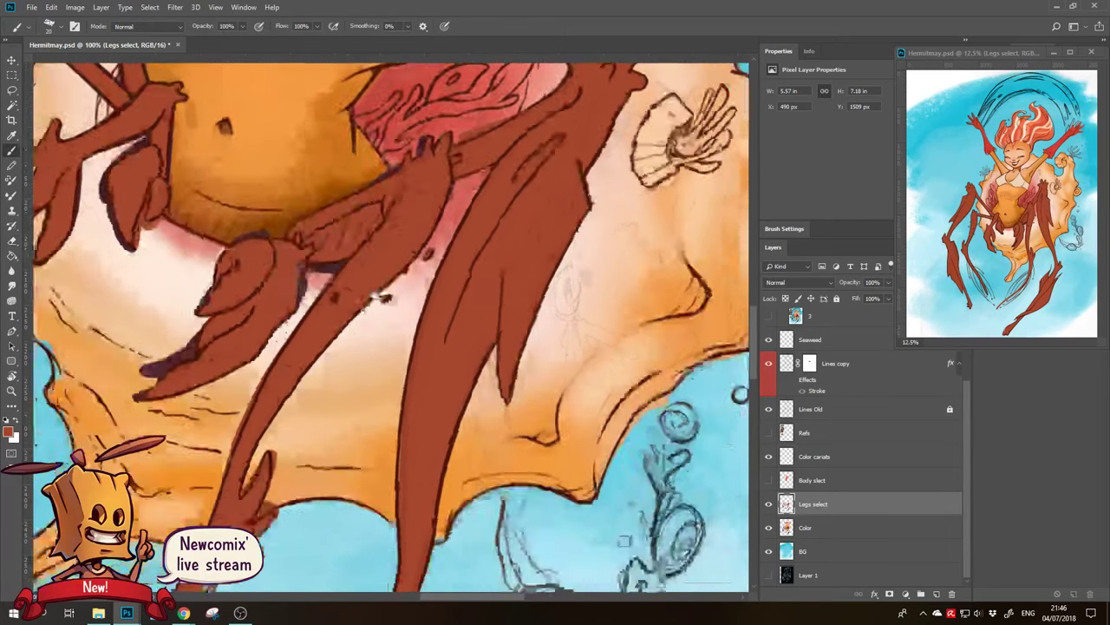
scroll(359, 353, left, 3)
scroll(365, 354, down, 3)
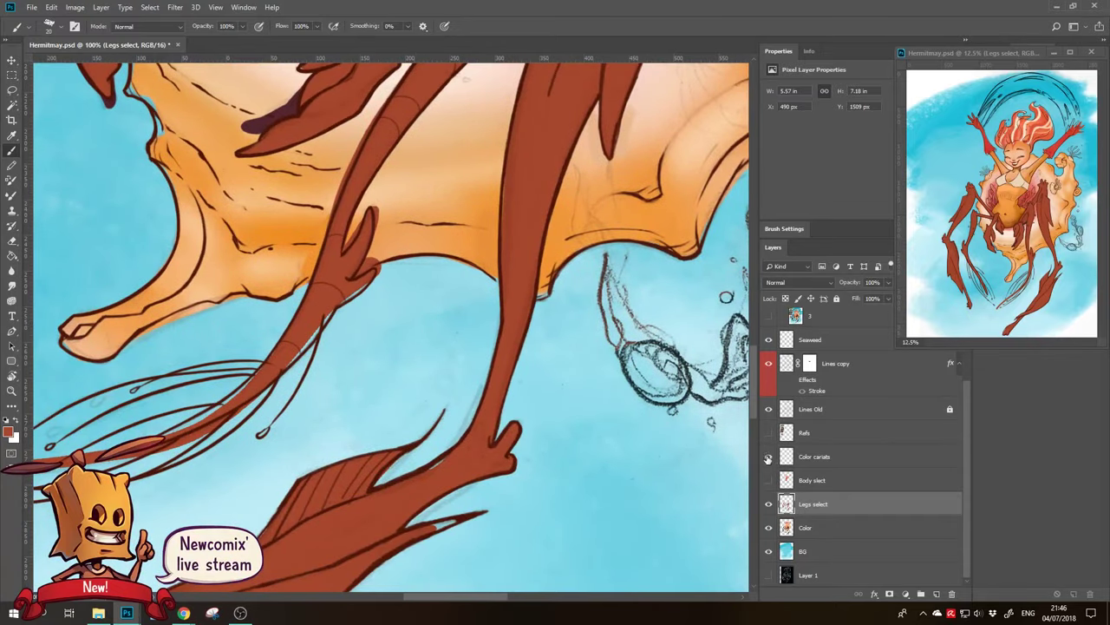
Bring the thin leg and lower antennae into view with the Eraser set to Erase to History
scroll(413, 280, left, 1)
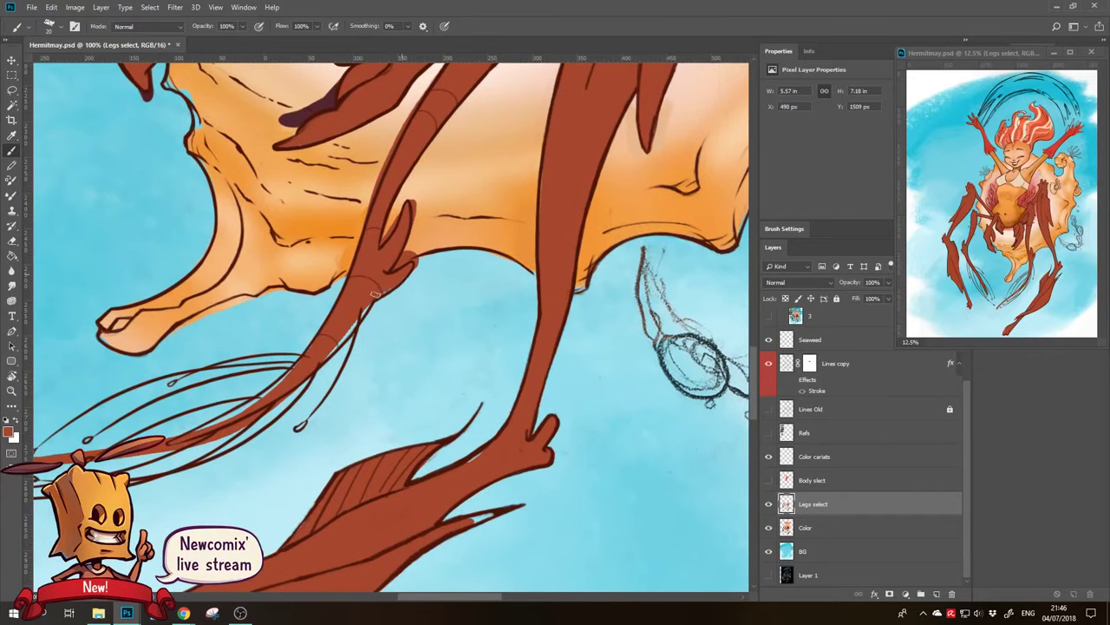
key(e)
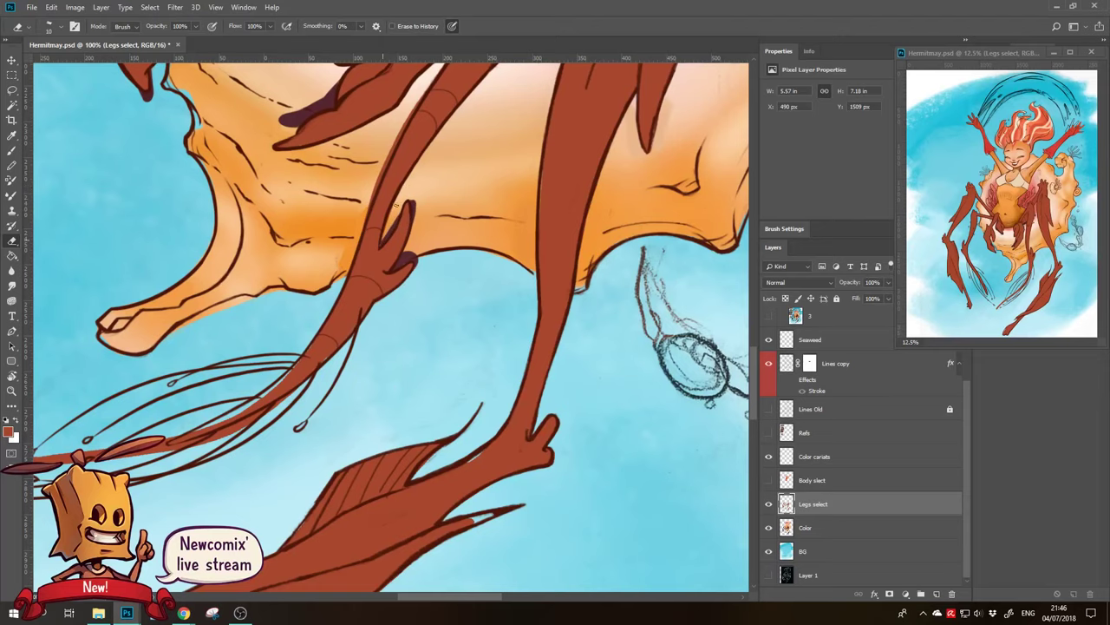
drag(391, 142, 369, 191)
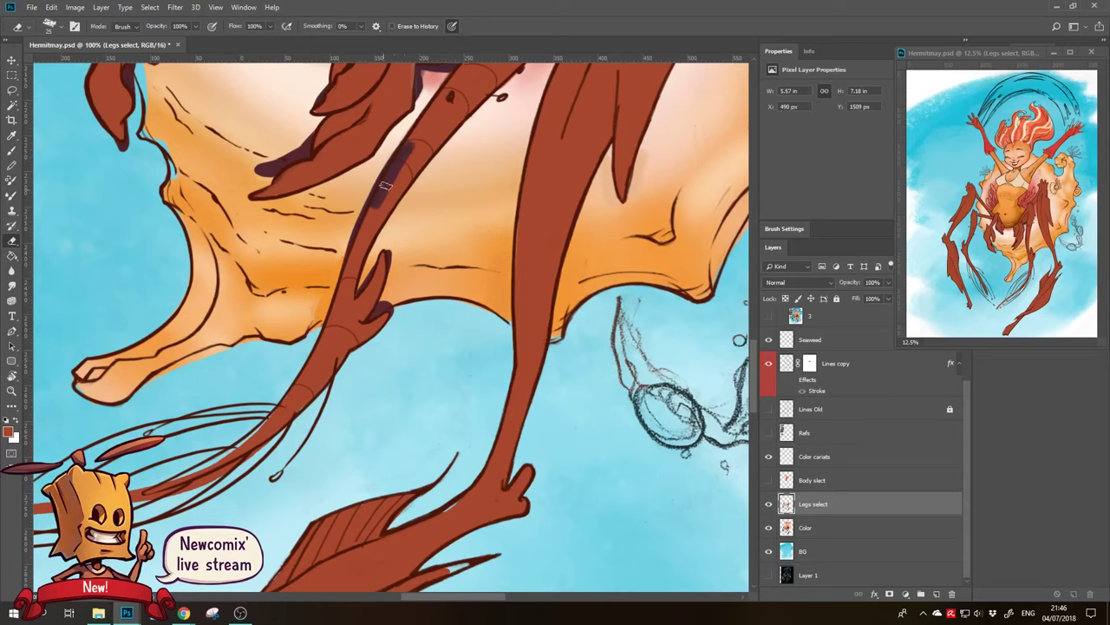
key(b)
key(e)
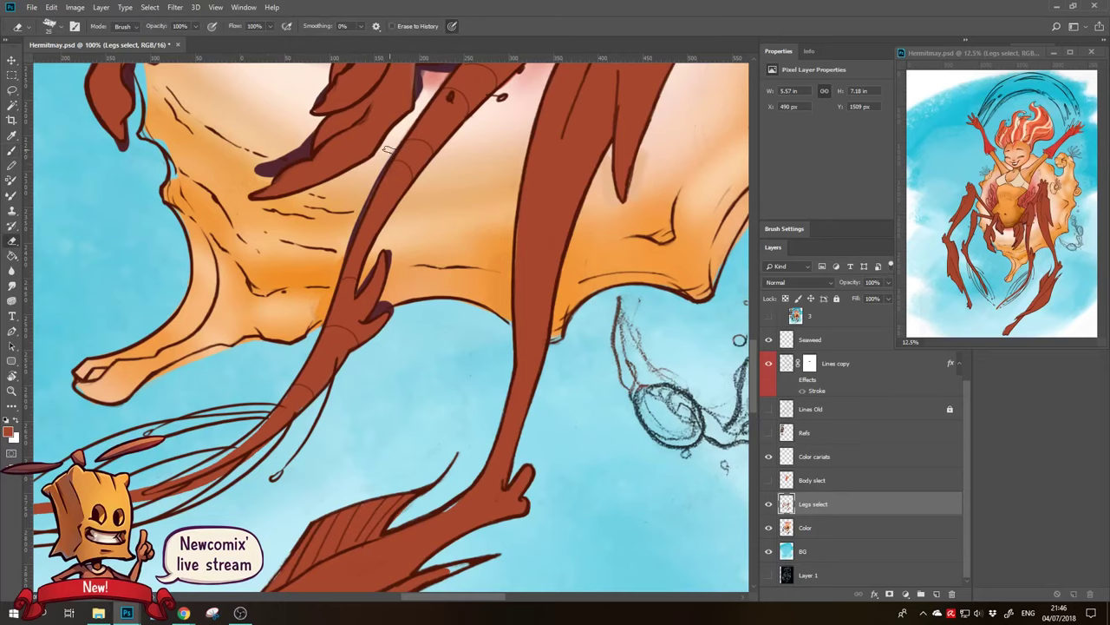
drag(260, 432, 368, 285)
key(b)
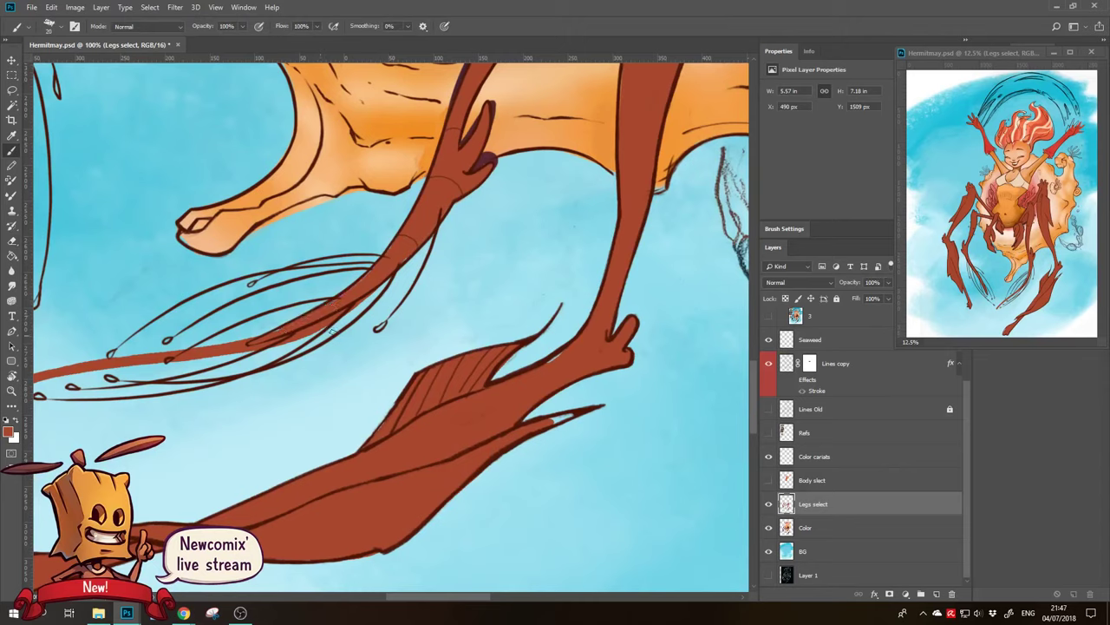
key(e)
Turn the thin orange leg stroke dark maroon along its length, then zoom out
drag(332, 330, 343, 306)
drag(283, 340, 271, 347)
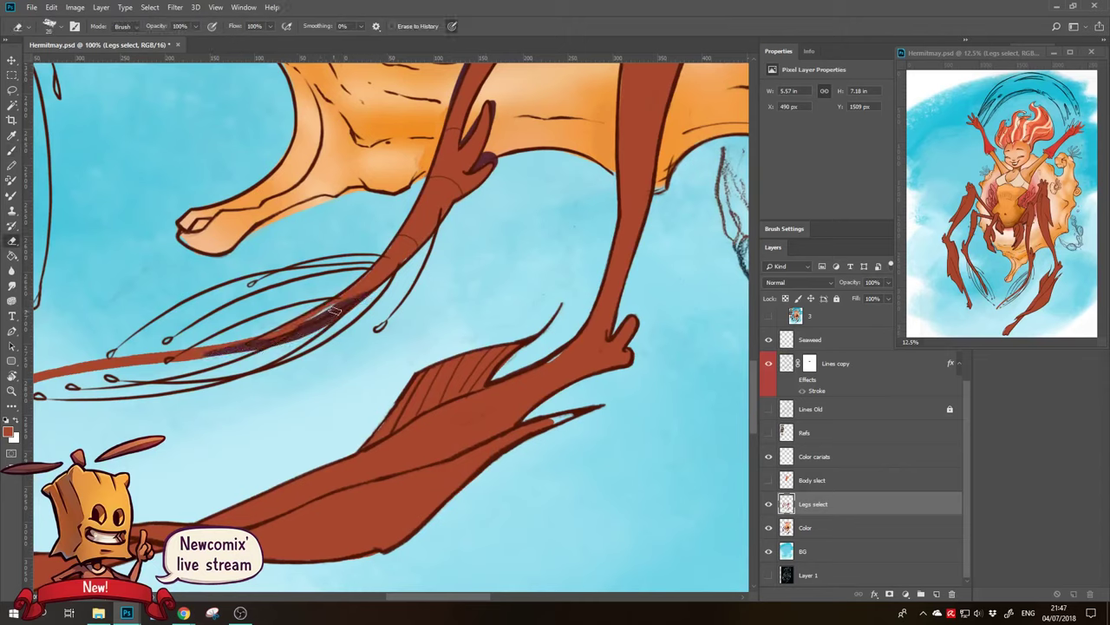
key(b)
drag(334, 309, 314, 313)
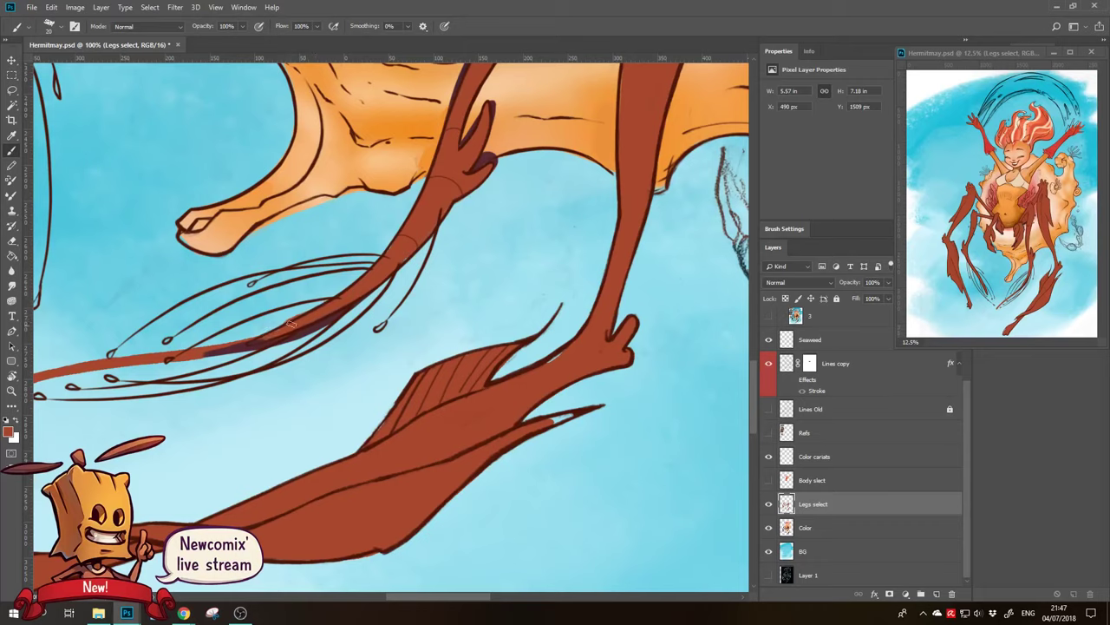
key(e)
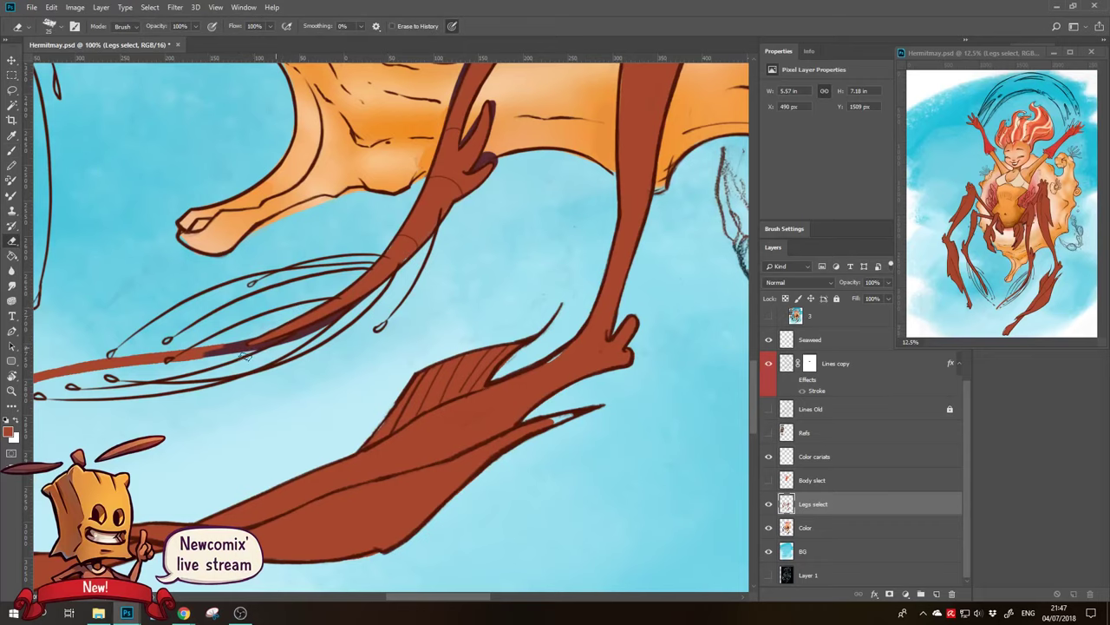
drag(312, 341, 368, 351)
mouse_move(222, 332)
mouse_down()
mouse_move(330, 322)
mouse_move(177, 345)
mouse_up()
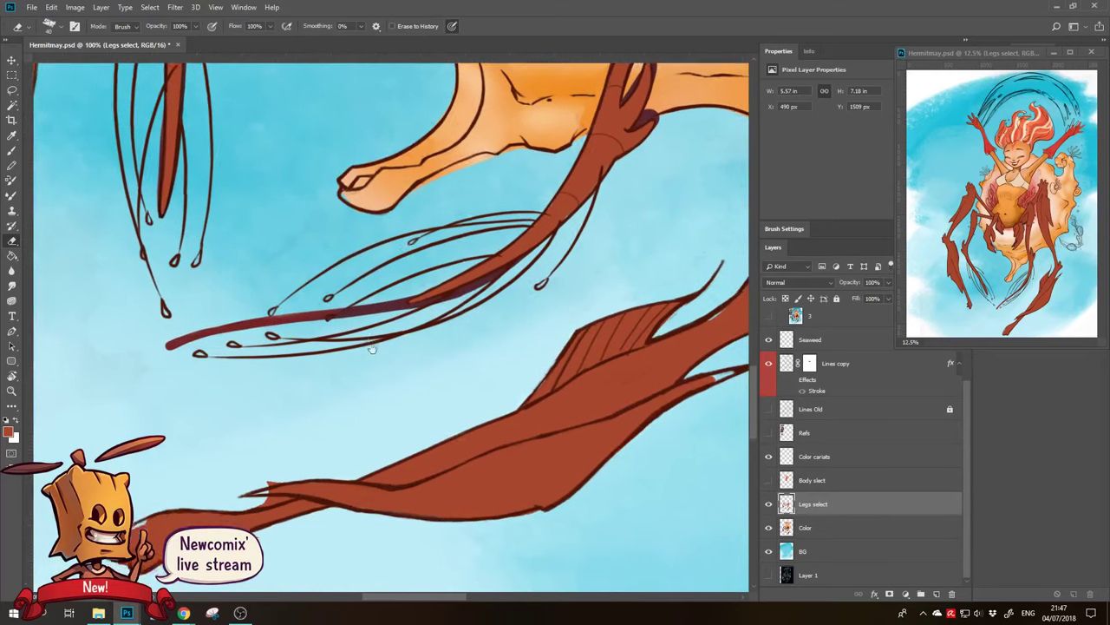
key(z)
alt+click(343, 343)
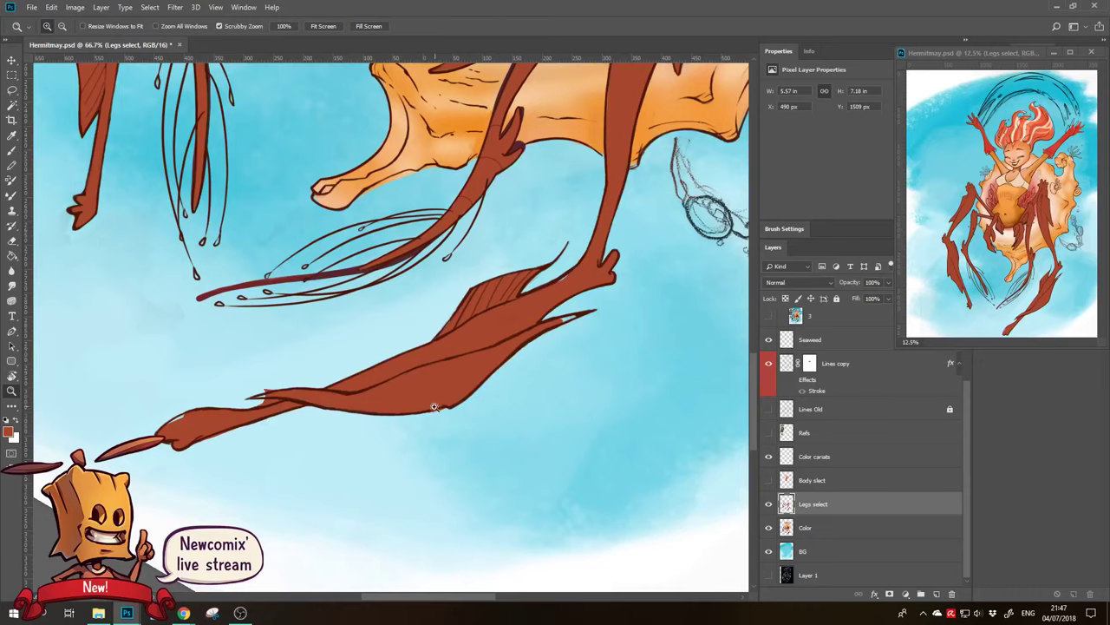
Touch up the edges of the bottom crab leg, alternating Brush and Eraser
drag(451, 449, 483, 358)
key(b)
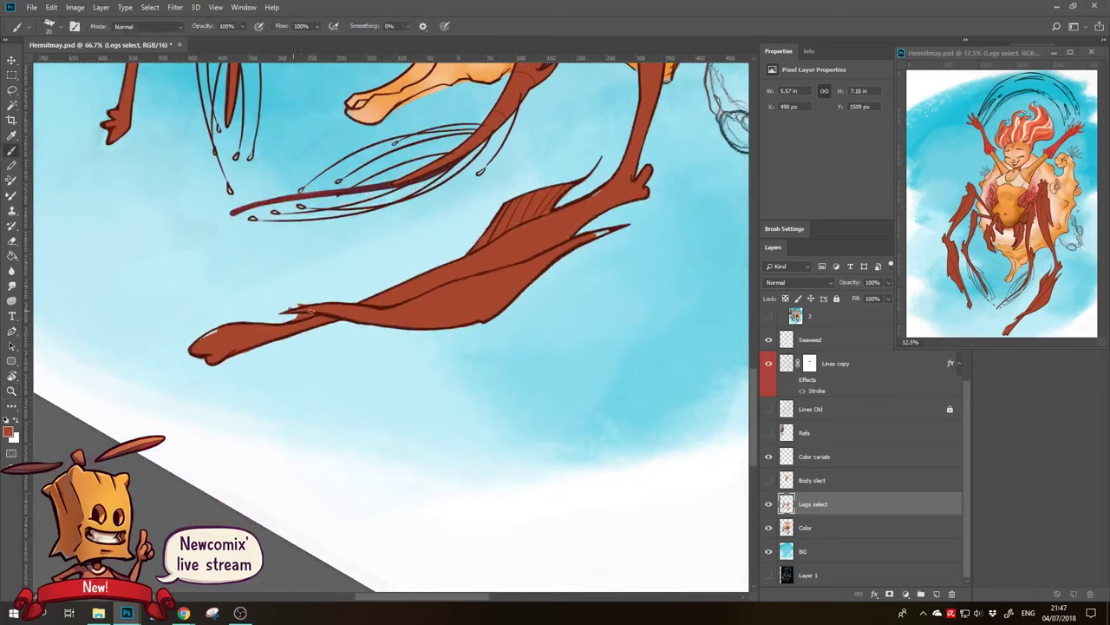
key(e)
drag(302, 319, 295, 314)
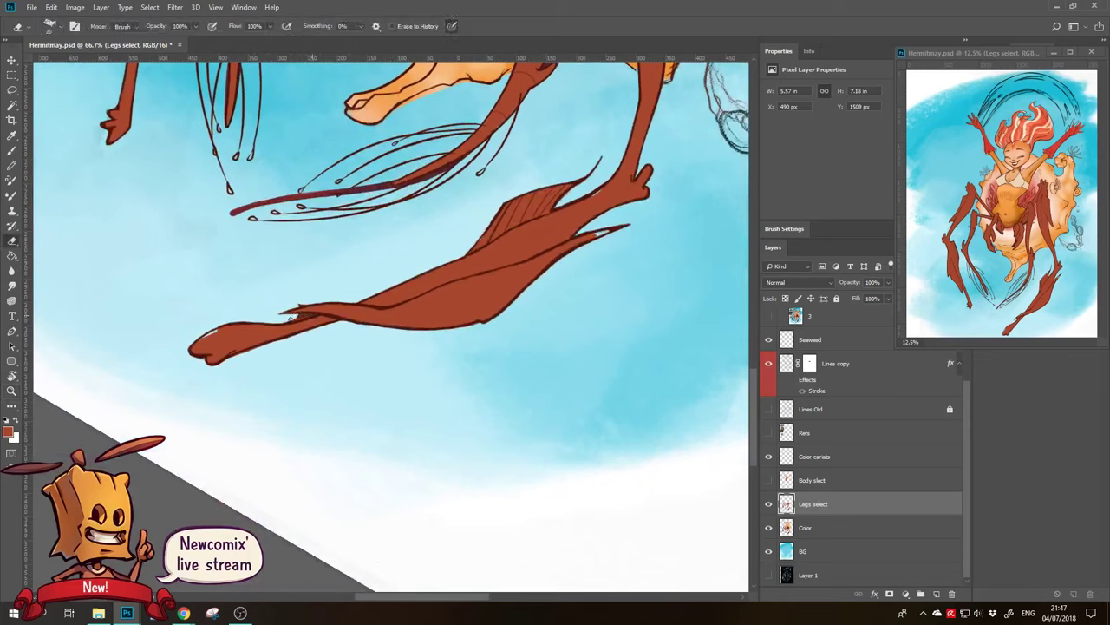
key(b)
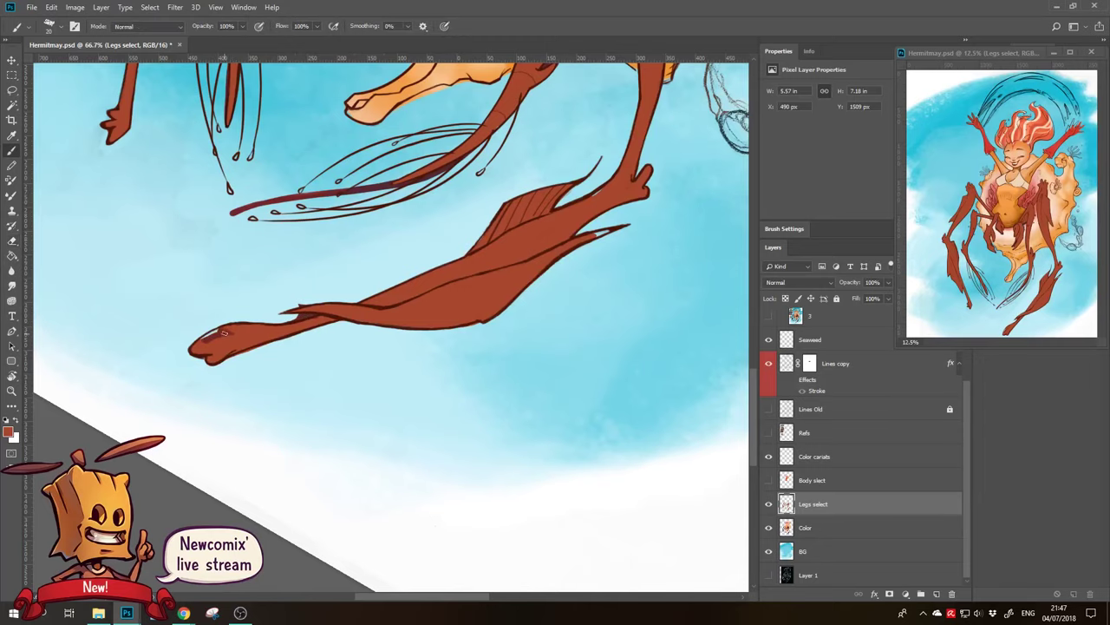
key(e)
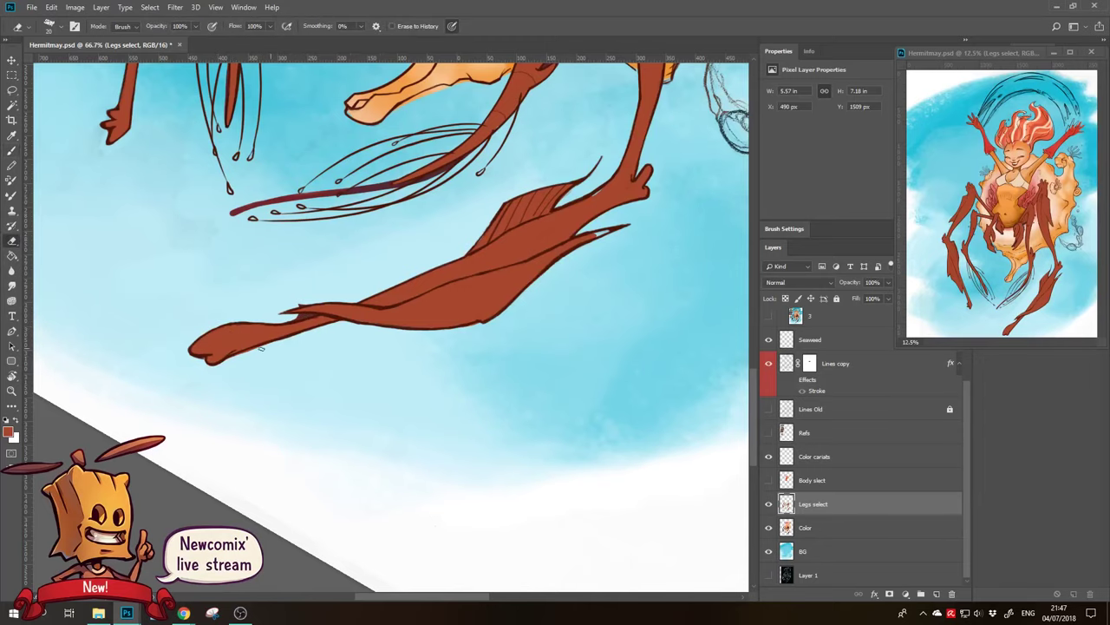
drag(388, 358, 268, 406)
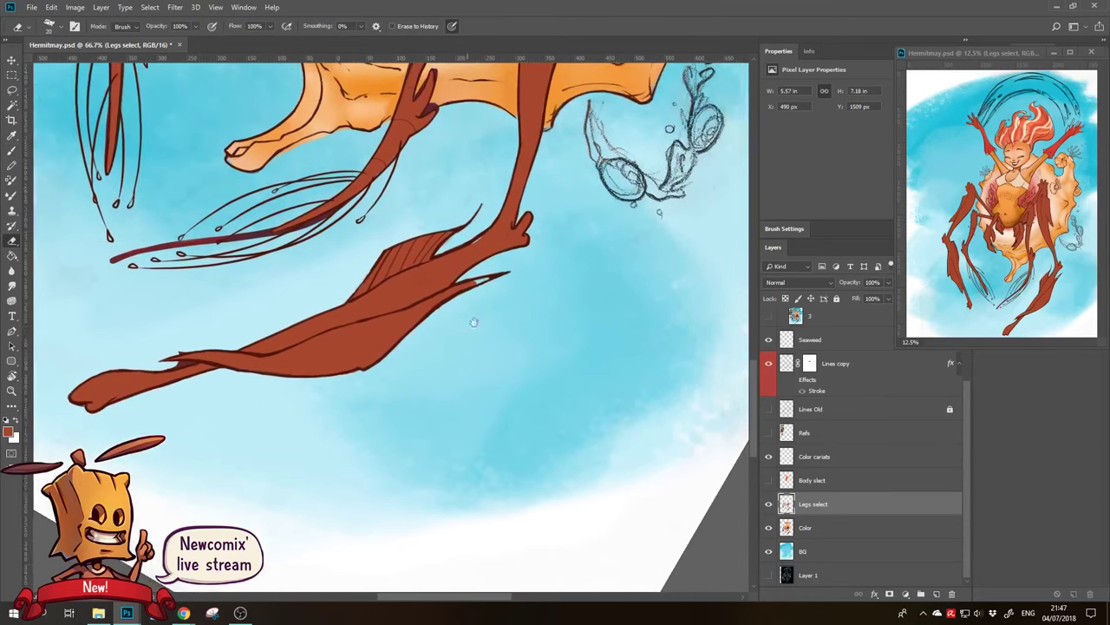
key(b)
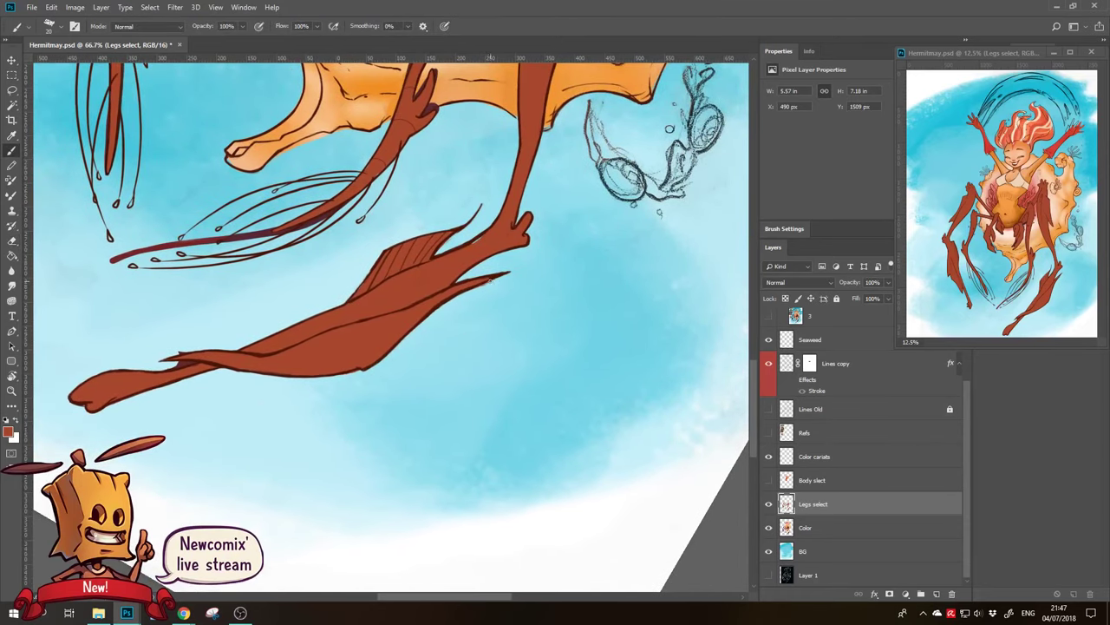
key(e)
key(b)
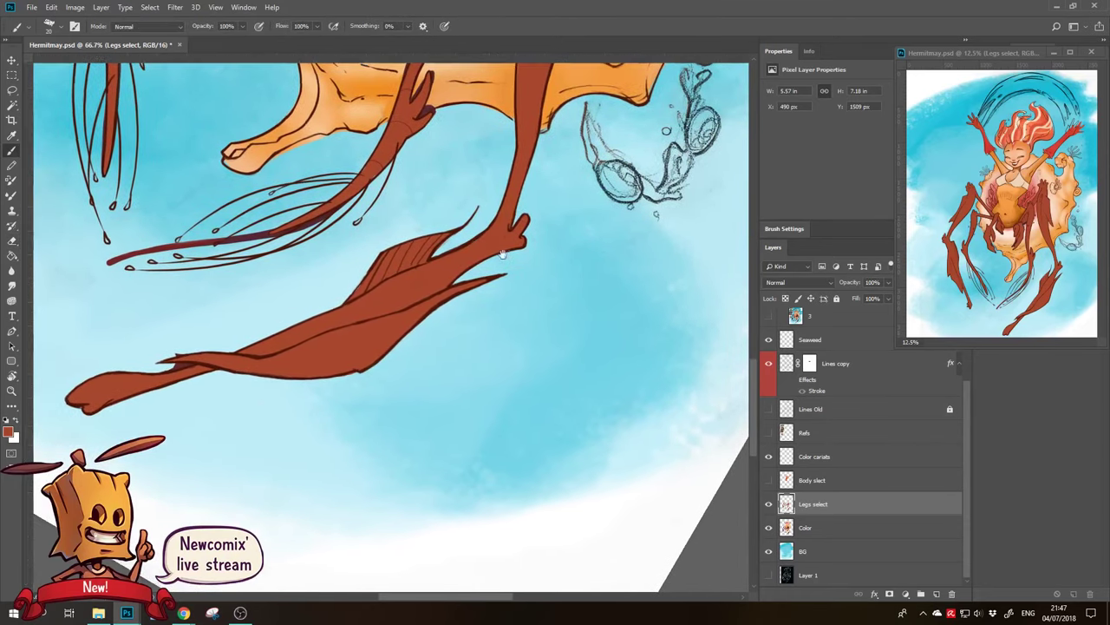
Pan over the shell and the mermaid's face, then zoom out to 33.3% to see the whole figure
drag(509, 243, 403, 364)
drag(435, 302, 365, 438)
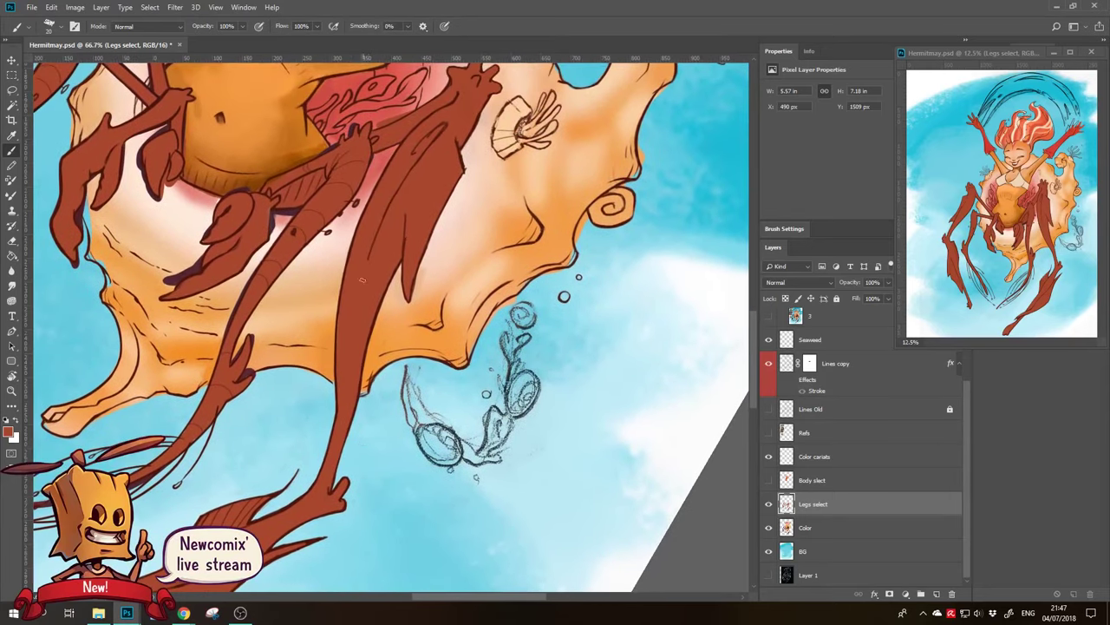
mouse_move(432, 282)
mouse_down()
mouse_move(382, 384)
mouse_move(378, 433)
mouse_up()
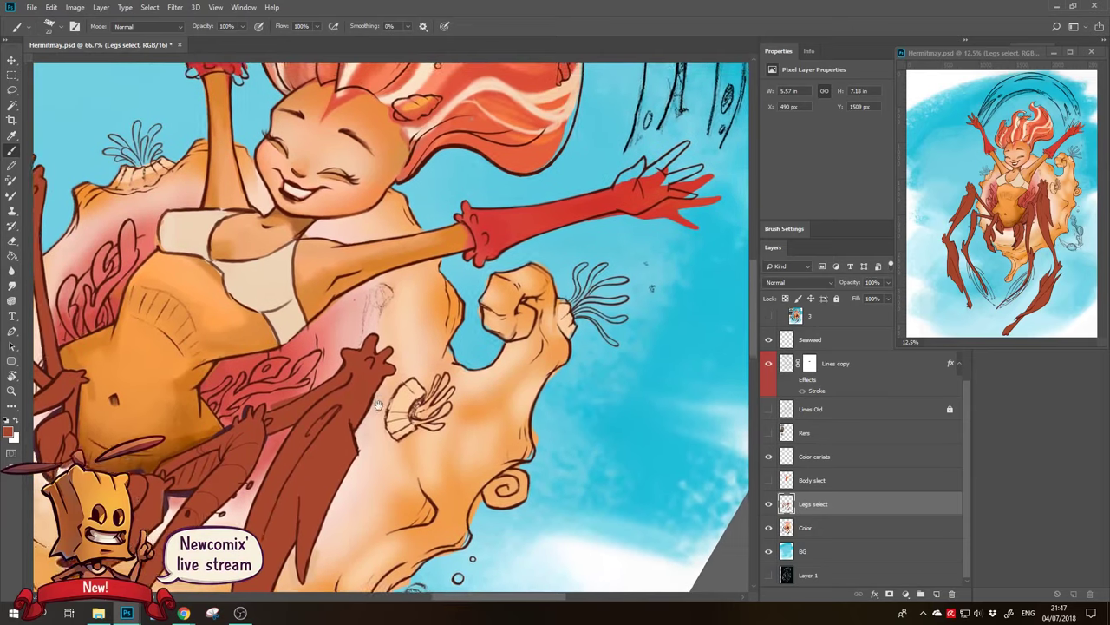
scroll(559, 262, down, 2)
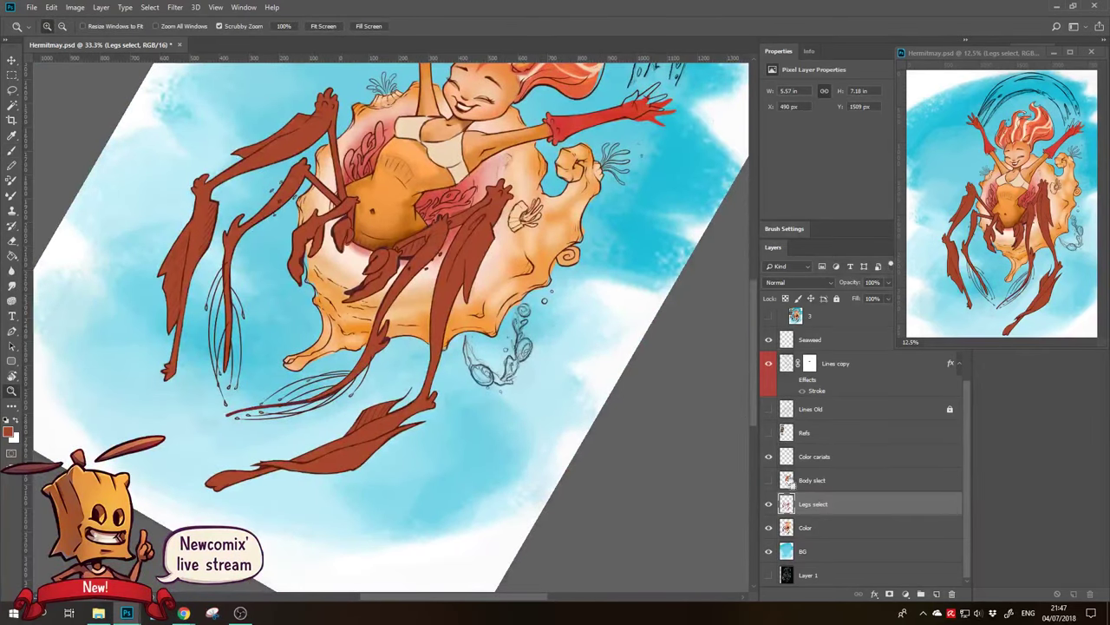
Load the crab legs as a selection, hide the Legs select layer, and rotate the view
ctrl+click(786, 504)
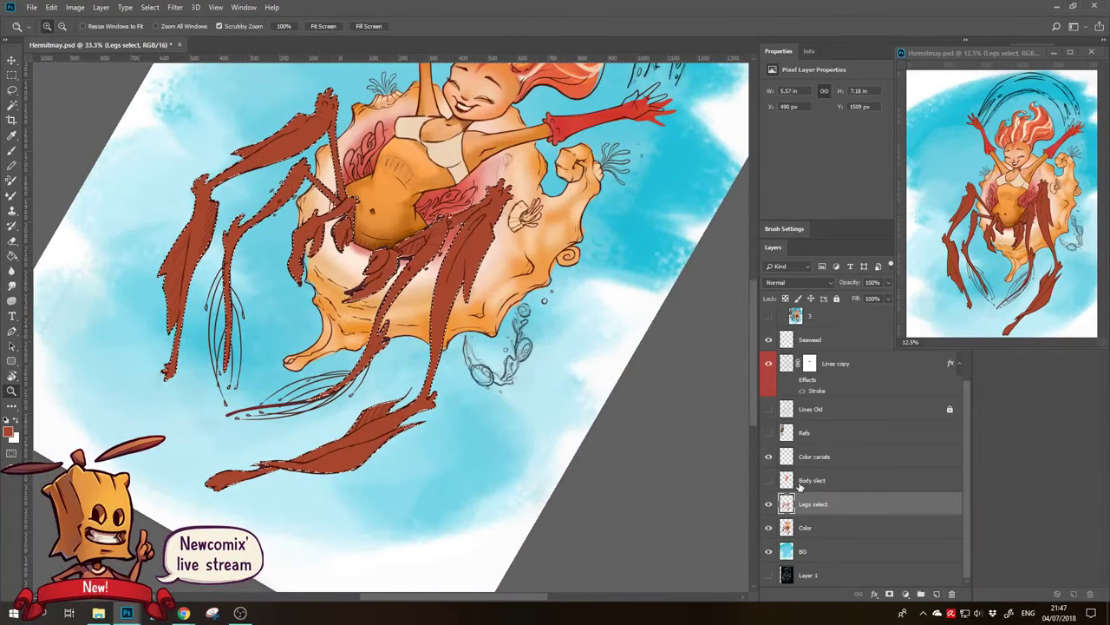
click(767, 504)
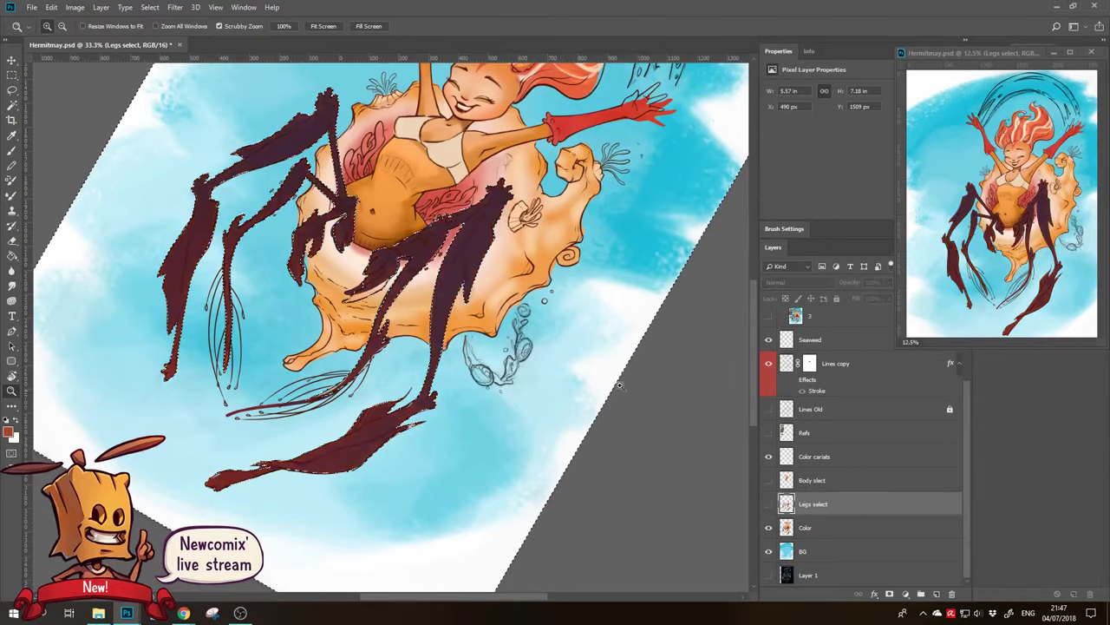
click(520, 345)
key(r)
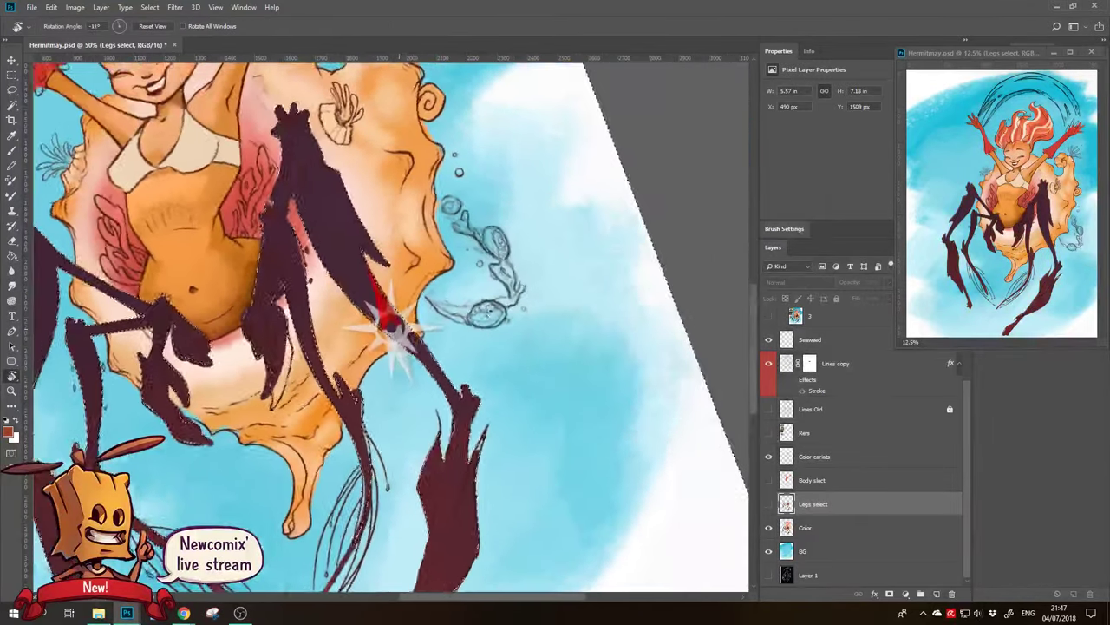
drag(520, 346, 451, 226)
drag(391, 325, 585, 281)
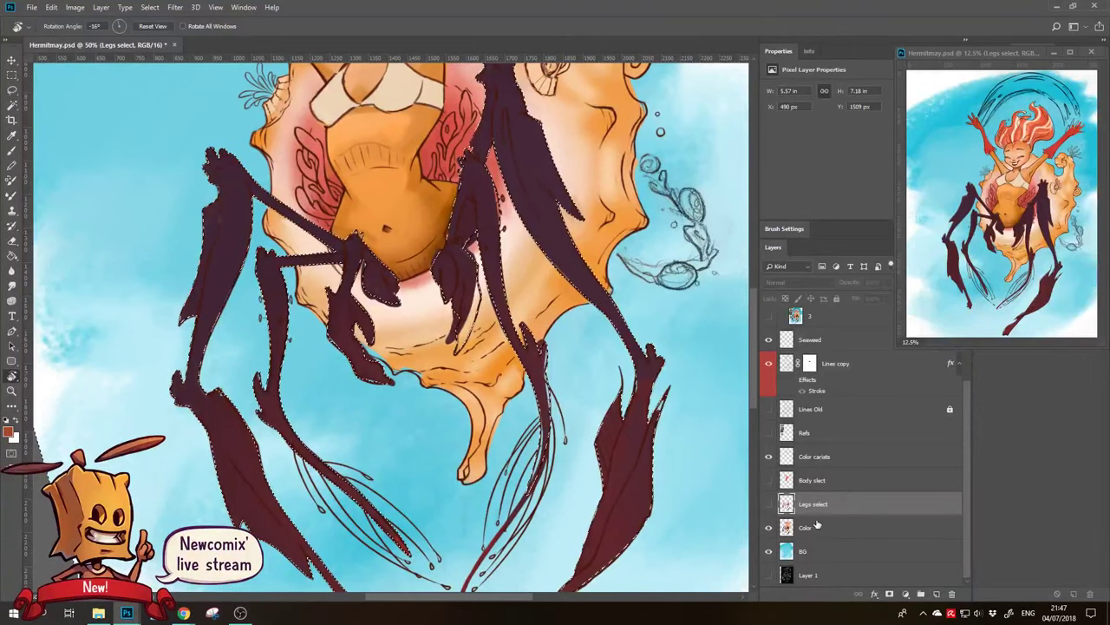
On the Color layer, sample the shell's pale pinkish white and the belly's orange
click(803, 535)
key(b)
key(ctrl+plus)
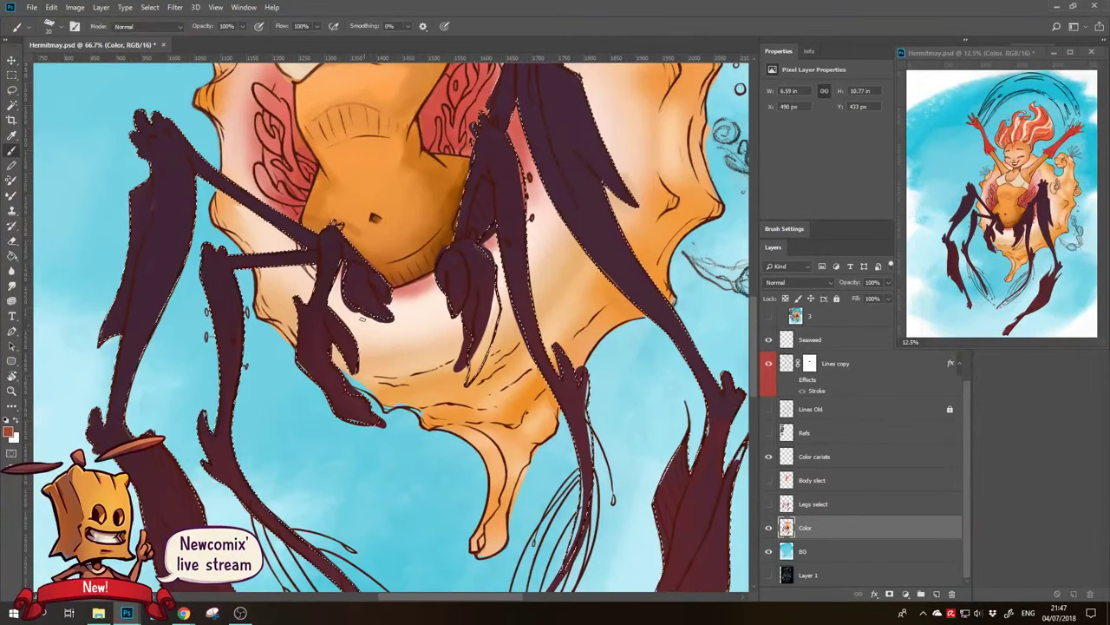
alt+click(351, 306)
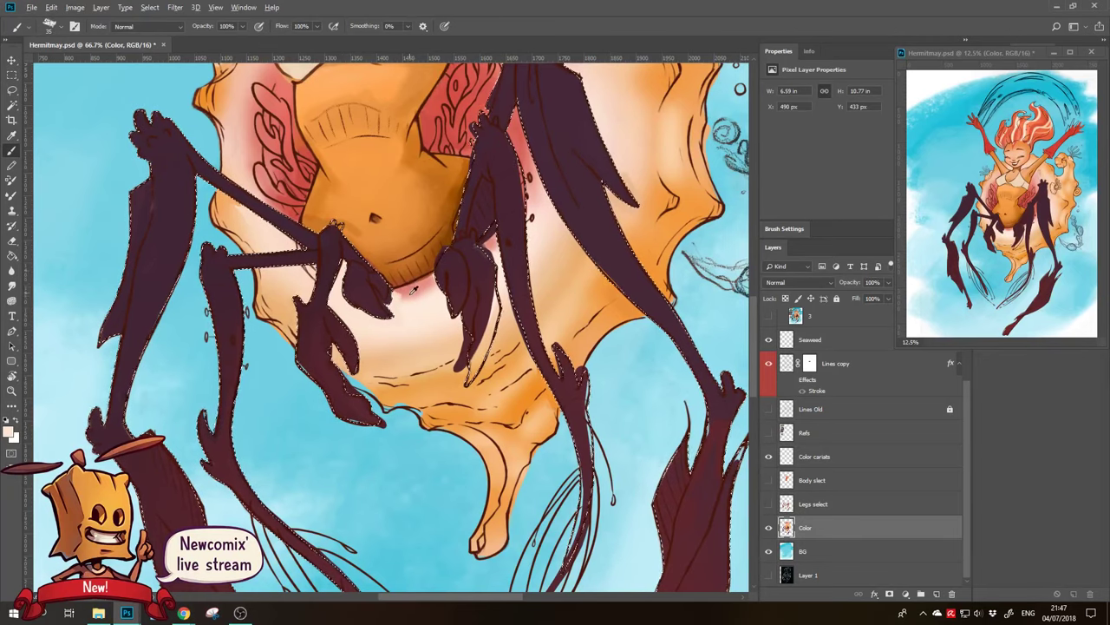
alt+click(385, 249)
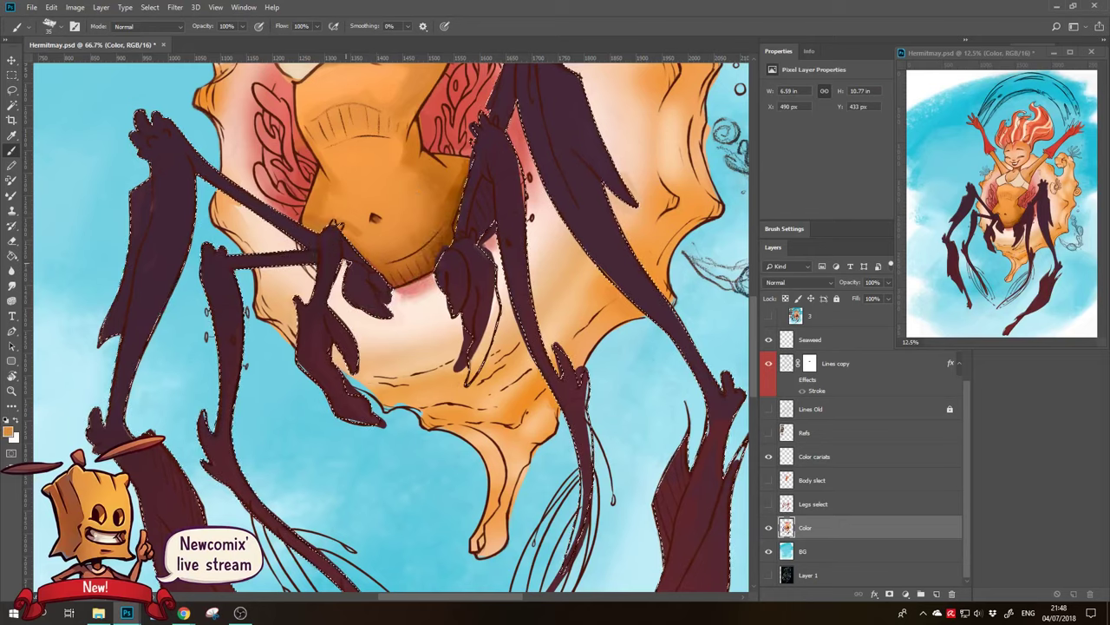
Sample the belly's pale cream and paint it along the dark leg's edge
scroll(381, 291, down, 1)
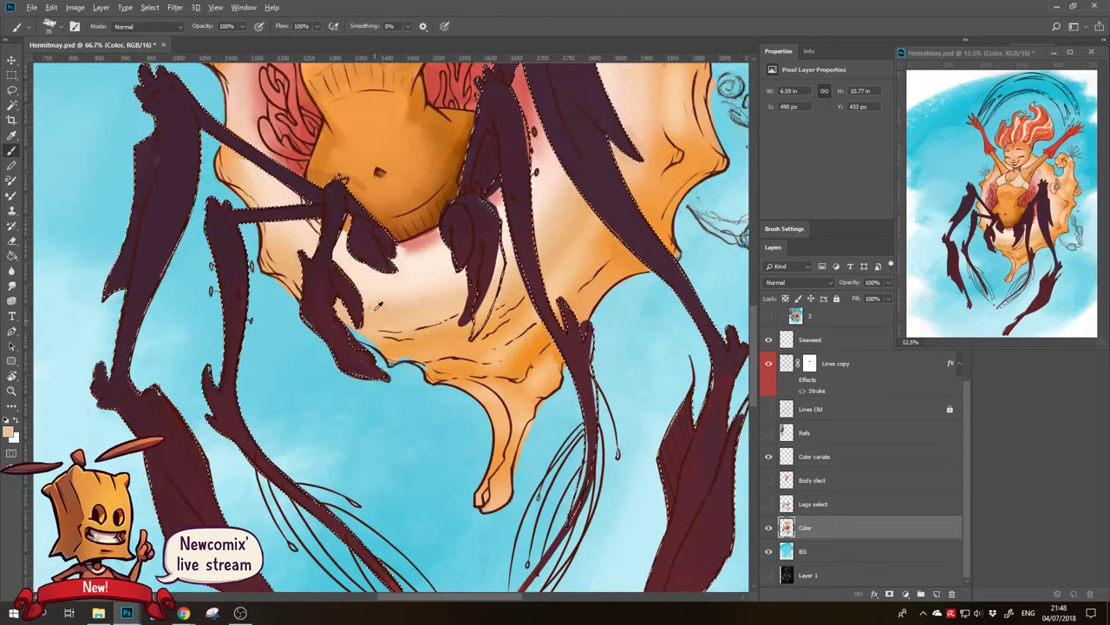
alt+click(342, 262)
mouse_move(363, 299)
mouse_down()
mouse_move(368, 334)
mouse_move(393, 324)
mouse_up()
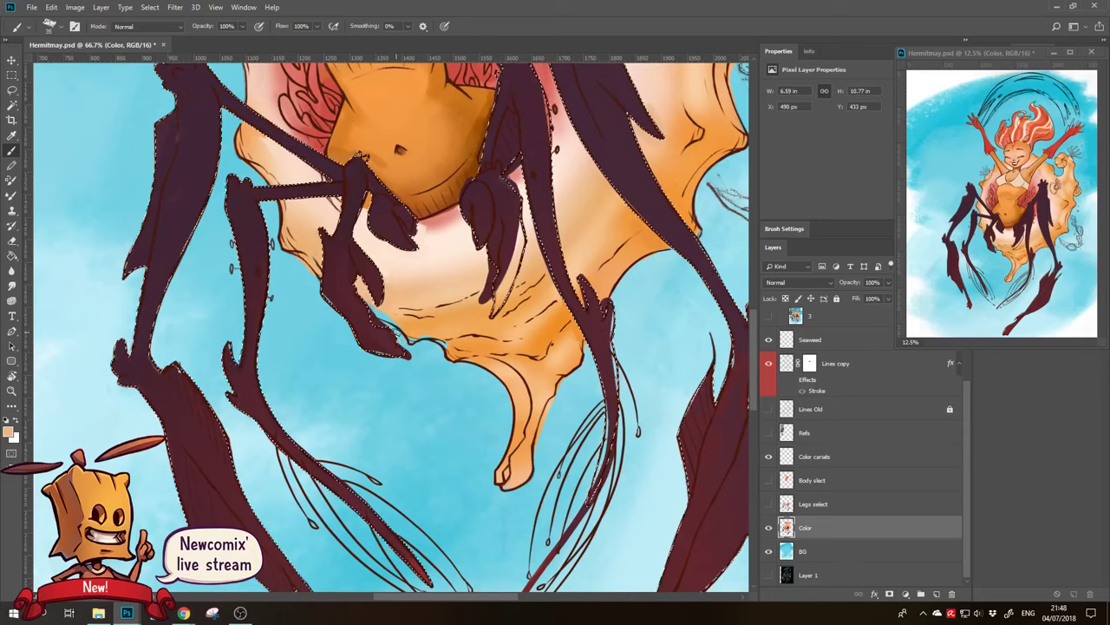
drag(440, 423, 461, 254)
Set up the Eraser with the INK 100 px brush tip at size 150
key(e)
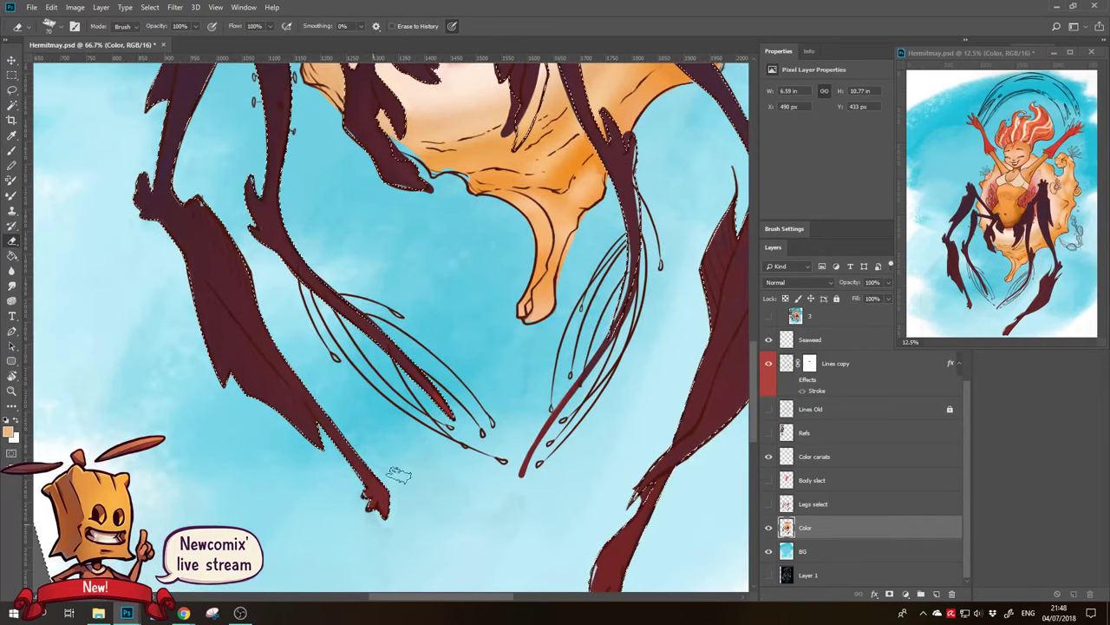
right_click(286, 354)
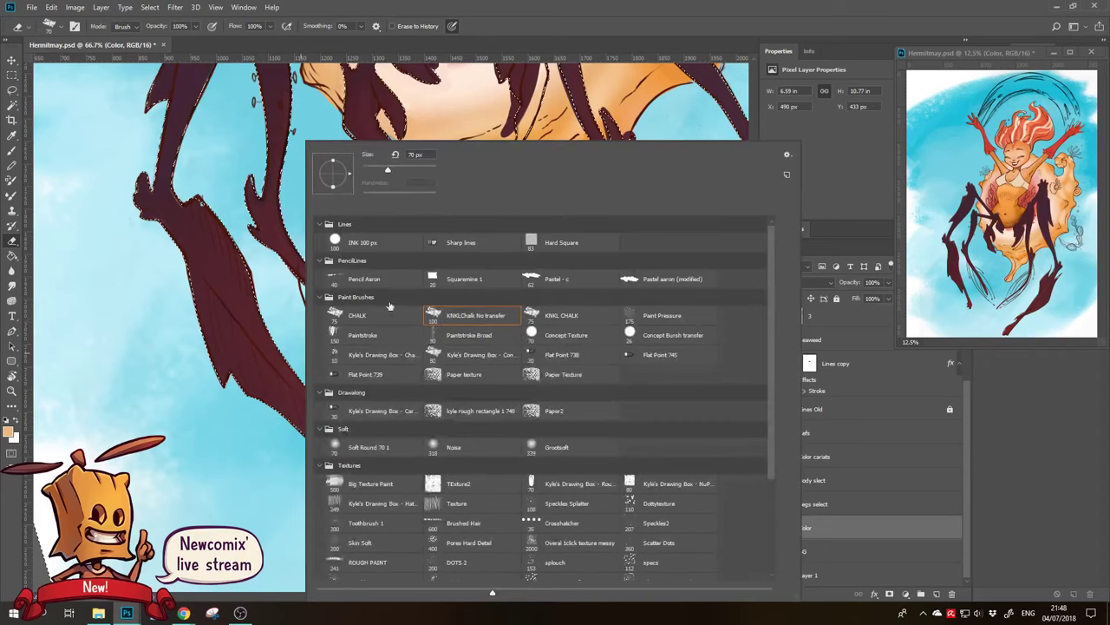
click(386, 242)
drag(421, 167, 425, 170)
key(Return)
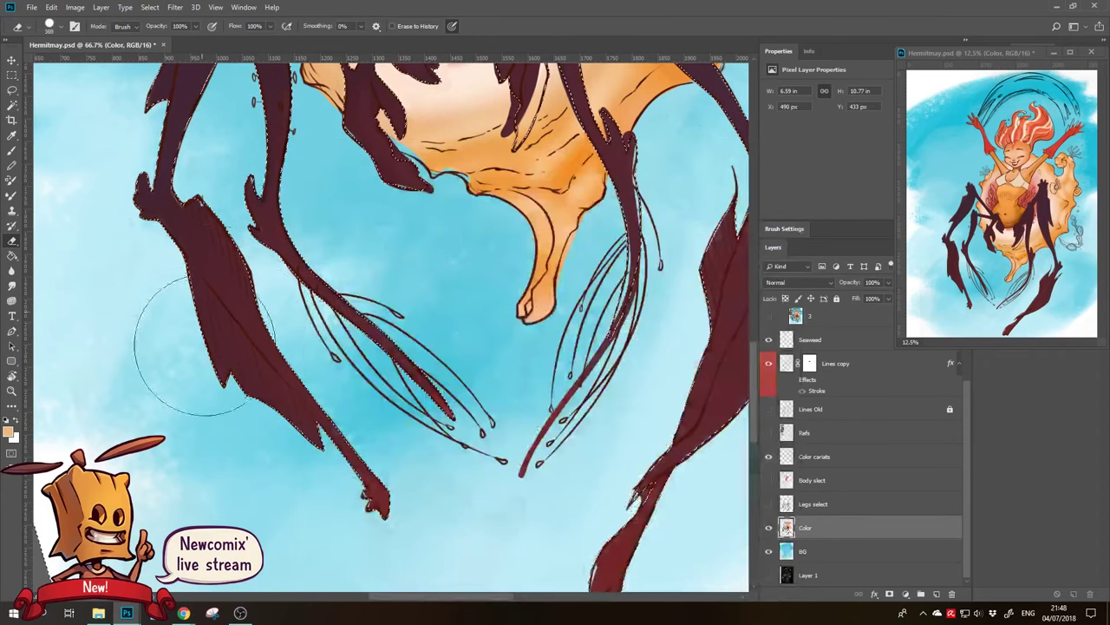
scroll(226, 260, up, 3)
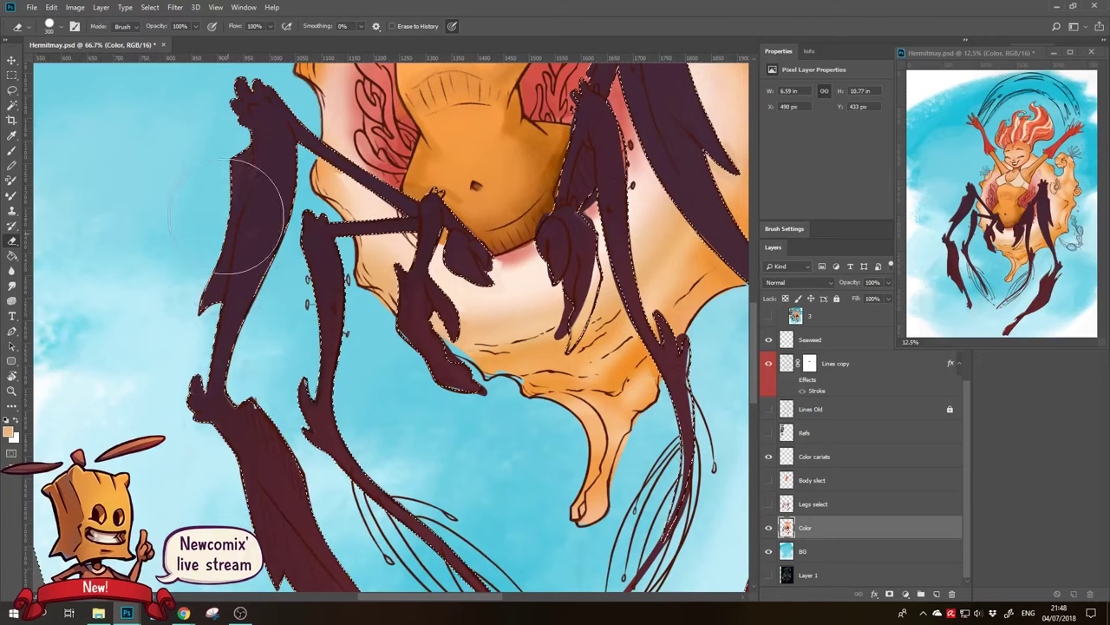
scroll(252, 191, up, 3)
key(bracketleft)
key(bracketleft)
key(bracketleft)
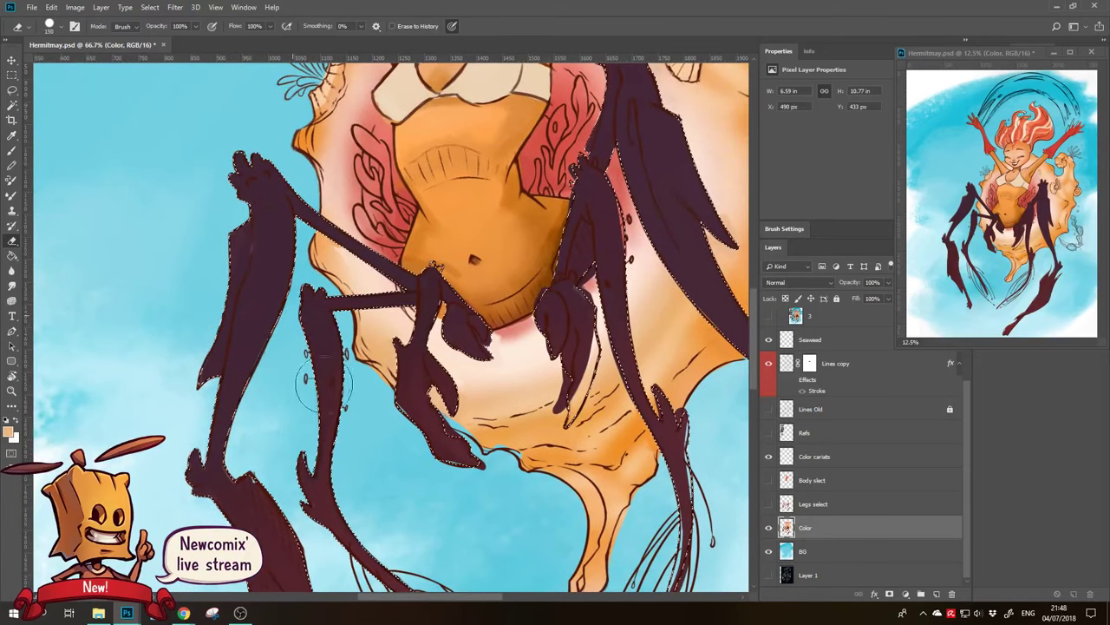
Erase stray bits along the leg's lower edge, then pan around to check the legs
mouse_move(314, 339)
mouse_down()
mouse_move(434, 471)
mouse_move(459, 483)
mouse_move(441, 471)
mouse_move(444, 455)
mouse_up()
scroll(444, 457, down, 3)
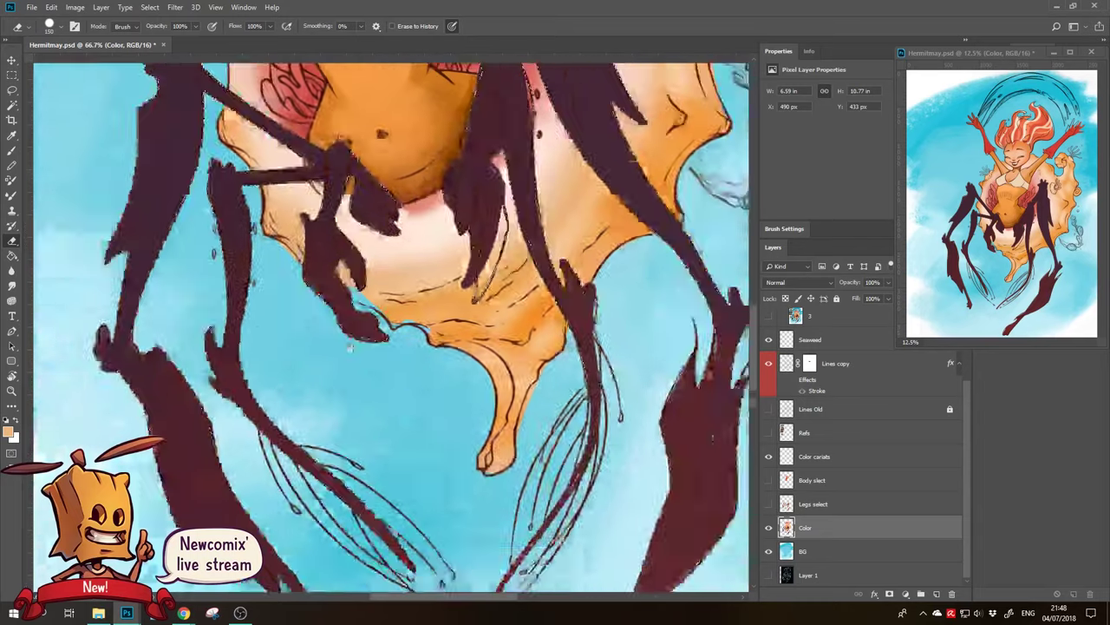
scroll(528, 453, right, 3)
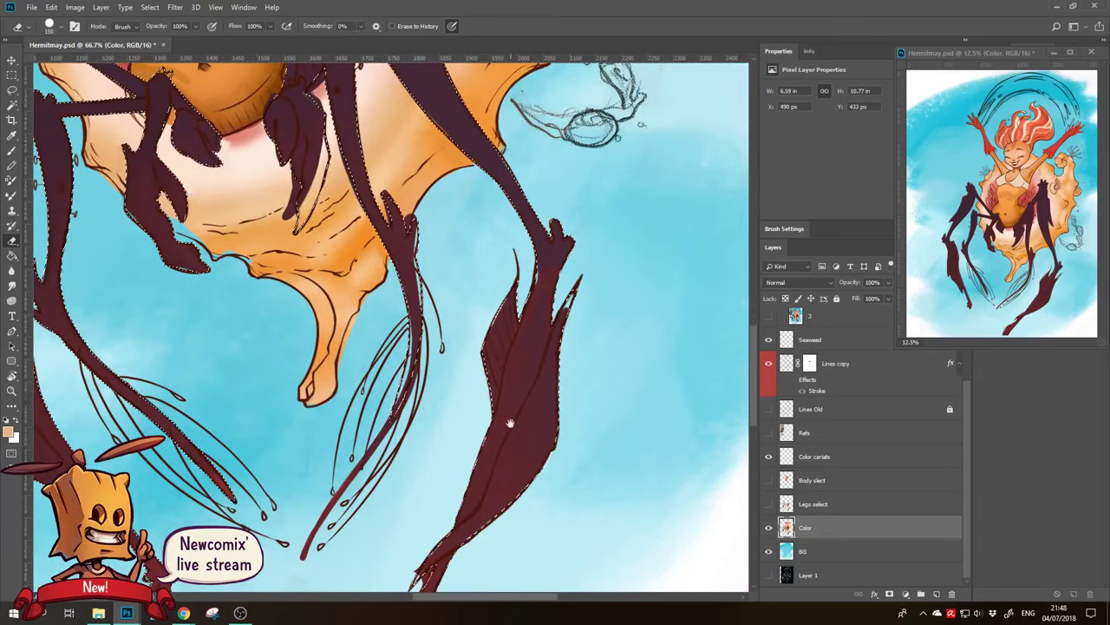
scroll(511, 390, down, 5)
scroll(511, 390, left, 1)
scroll(573, 278, up, 4)
scroll(572, 277, right, 2)
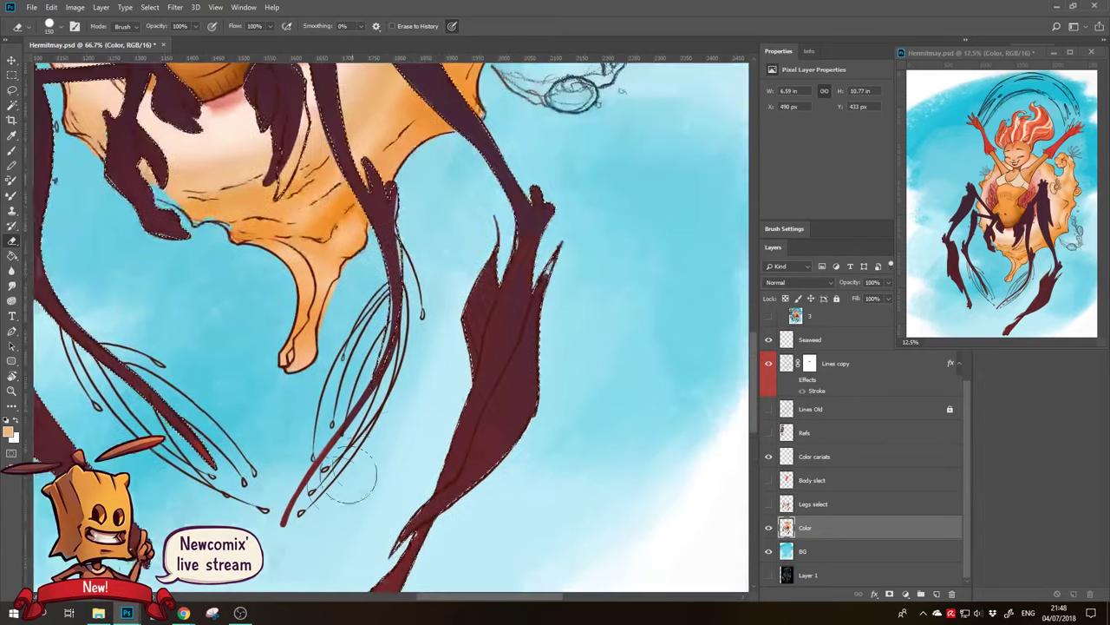
scroll(428, 389, up, 1)
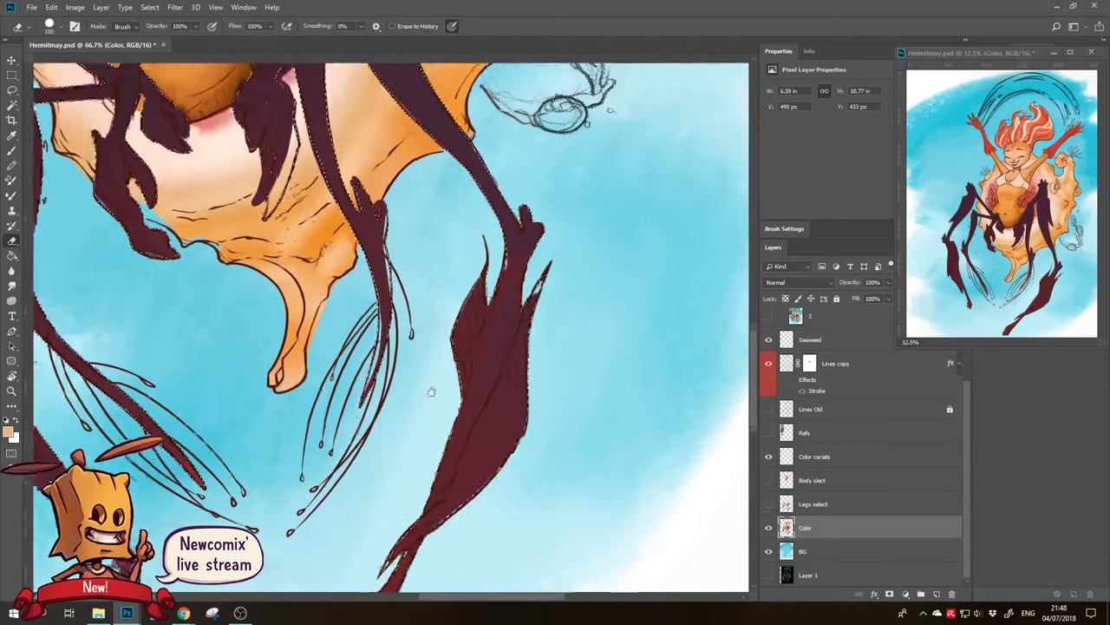
scroll(460, 372, up, 3)
scroll(460, 371, right, 1)
scroll(438, 308, up, 3)
scroll(438, 308, up, 1)
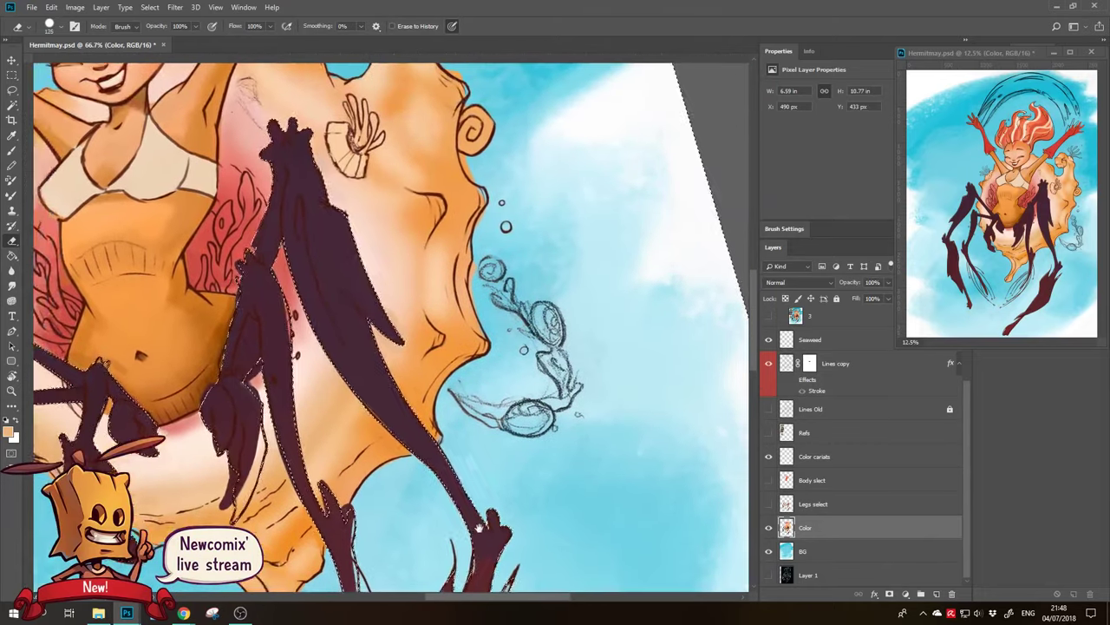
scroll(460, 364, down, 5)
Sample the leg's dark red and softly shade its top with the Soft Round 70 brush
key(b)
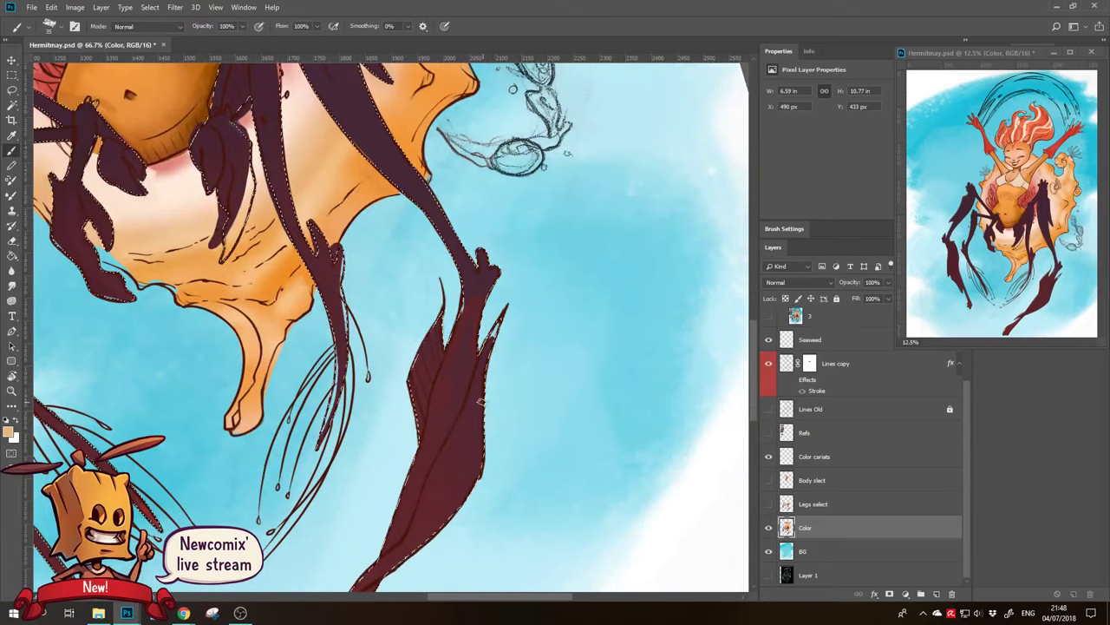
alt+click(469, 409)
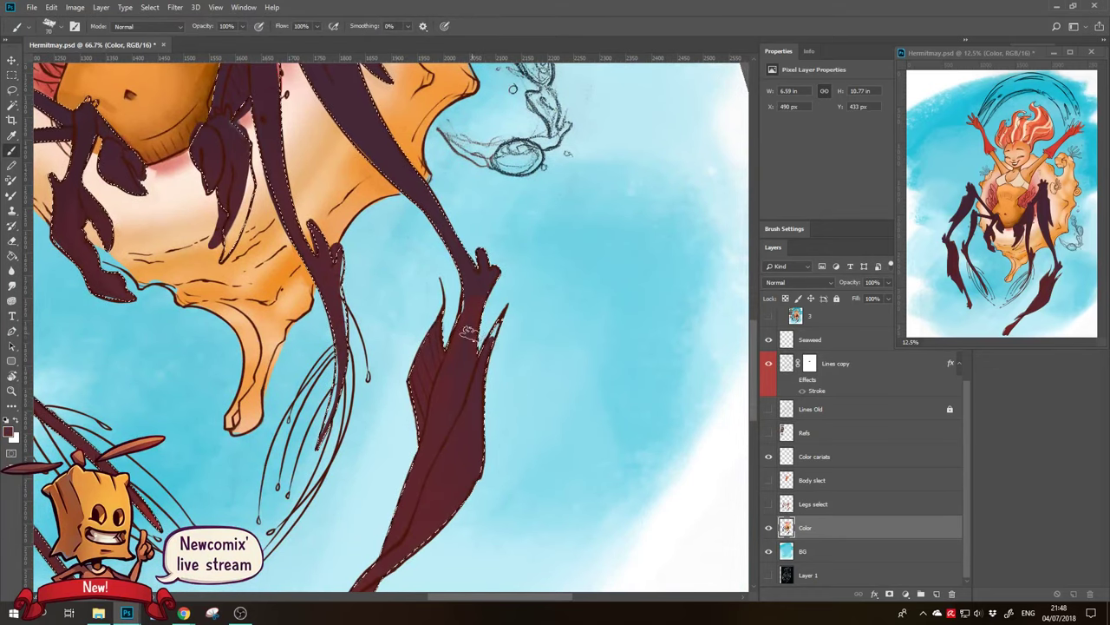
right_click(484, 323)
double_click(544, 448)
drag(483, 260, 482, 356)
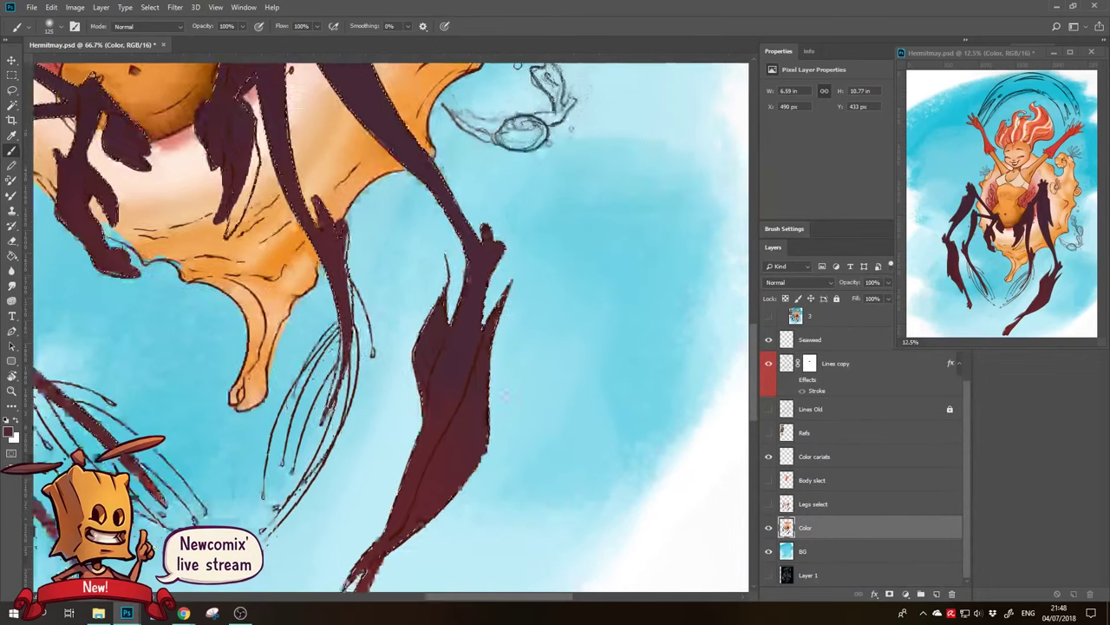
Adjust the soft brush size while panning to the legs beside the belly
scroll(445, 353, down, 1)
scroll(451, 373, down, 4)
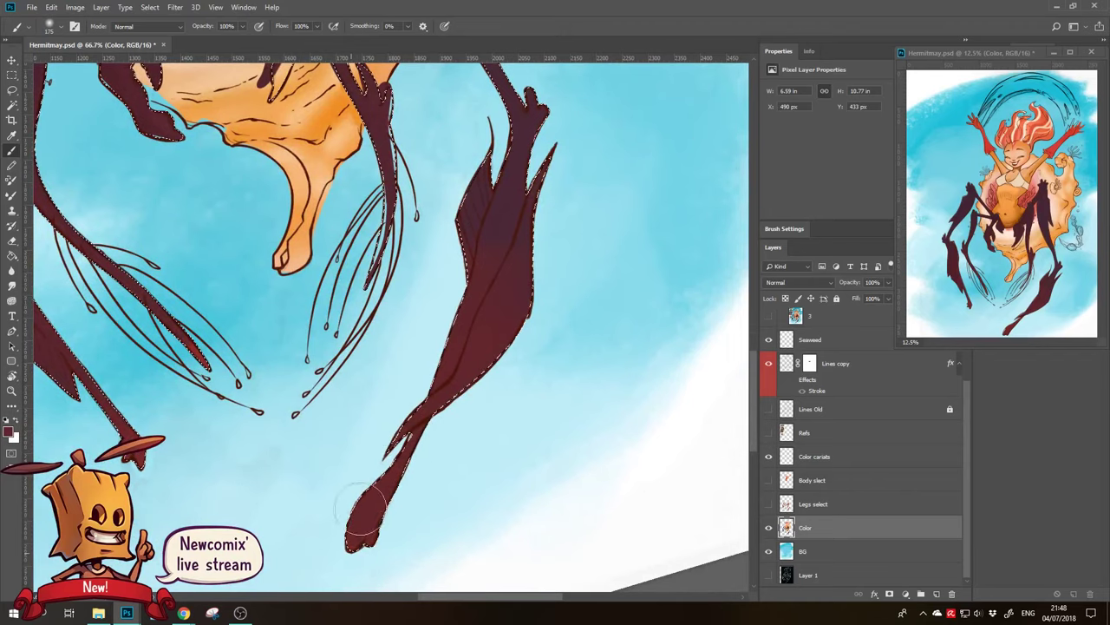
scroll(373, 452, left, 5)
scroll(347, 434, left, 1)
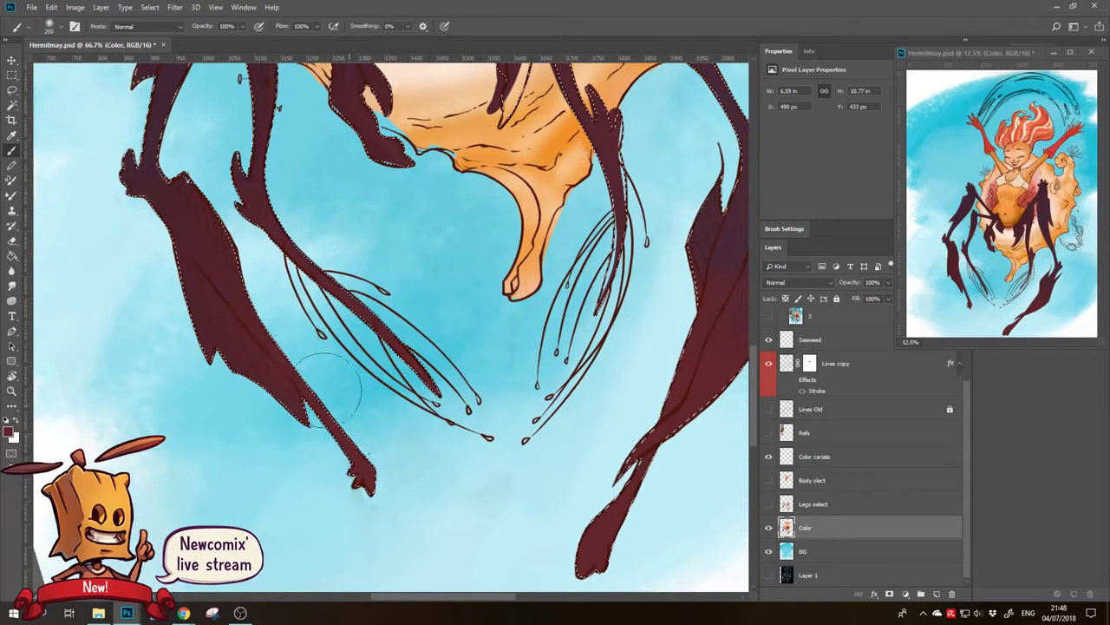
scroll(310, 317, up, 5)
key(bracketright)
key(bracketright)
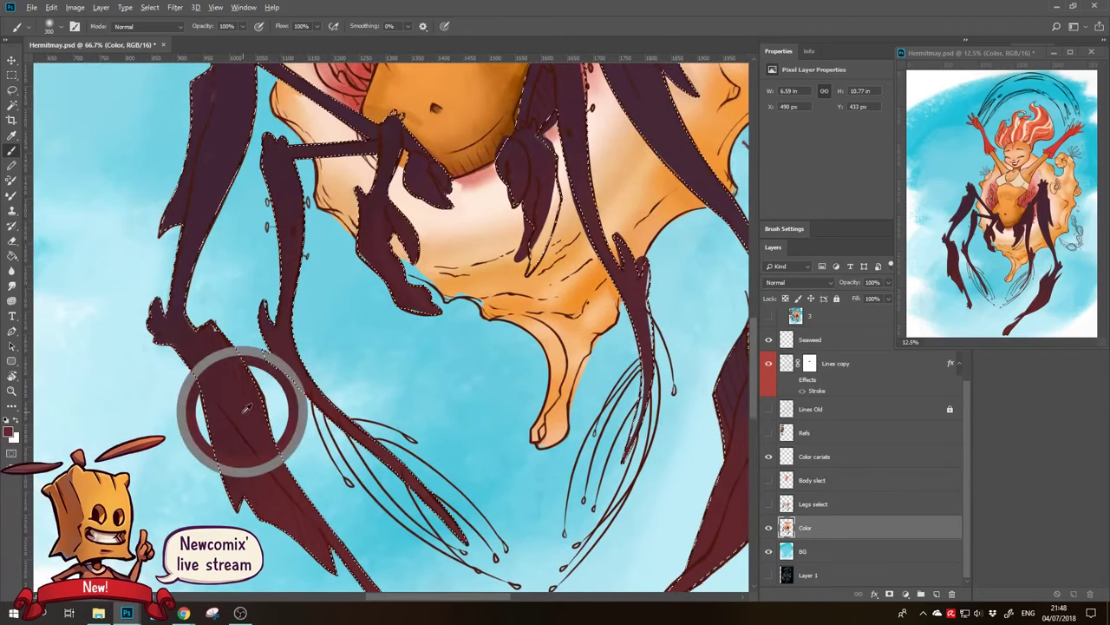
scroll(286, 287, up, 6)
key(bracketleft)
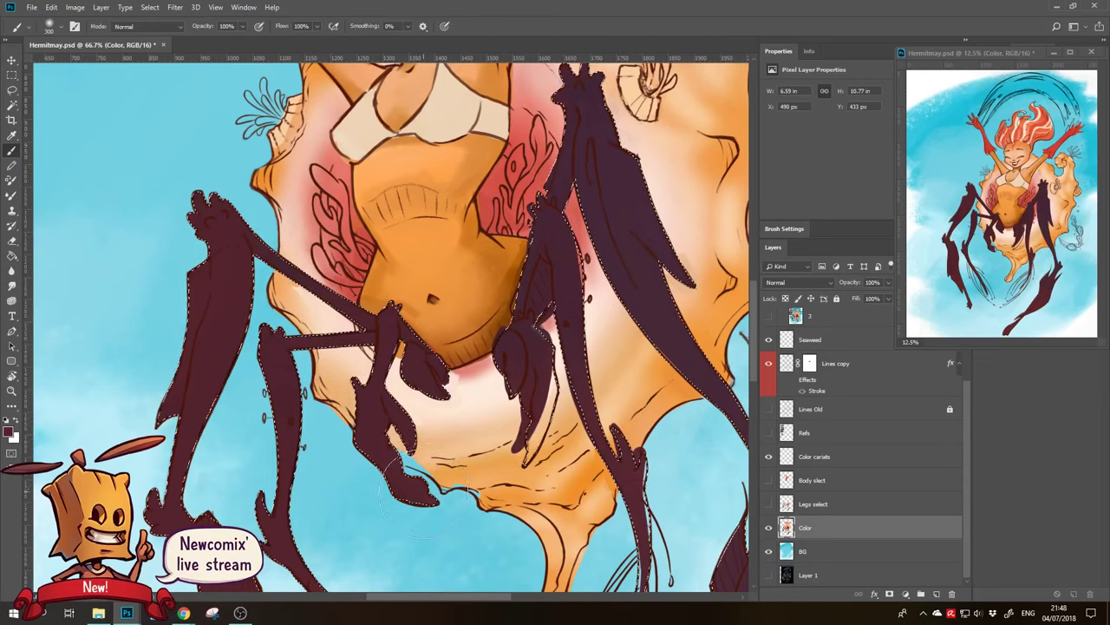
drag(374, 416, 241, 387)
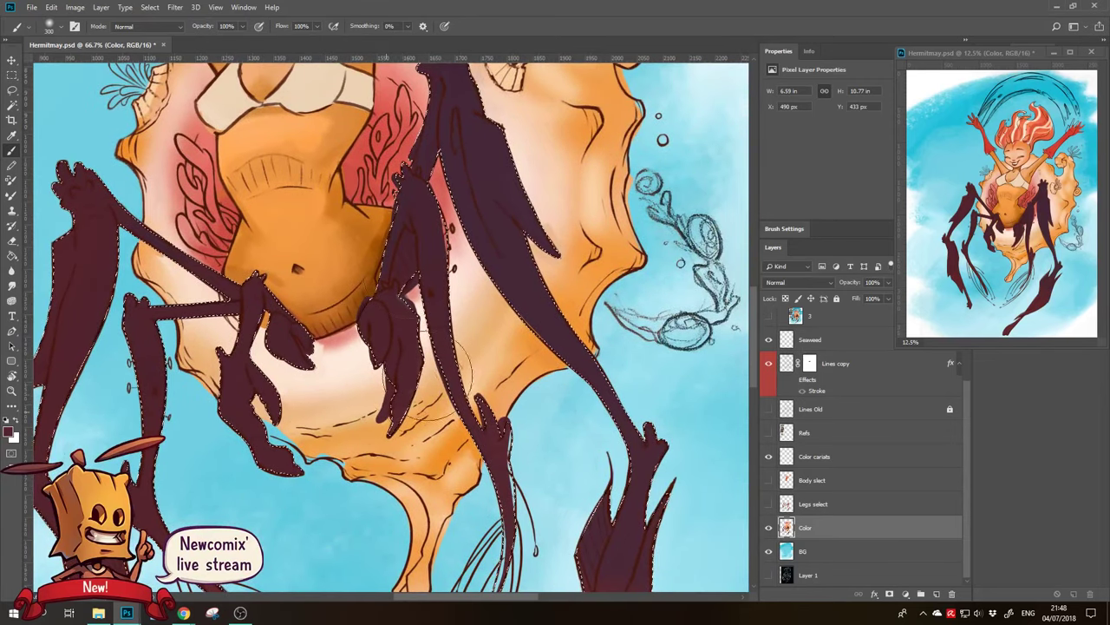
drag(434, 182, 347, 312)
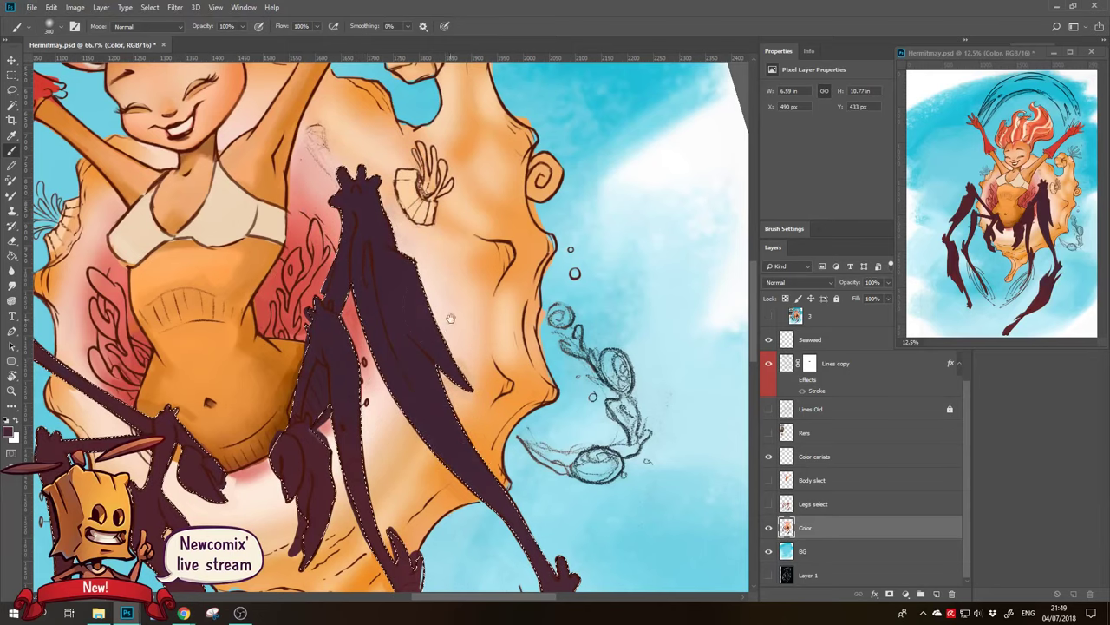
Enlarge the brush, set opacity to 20%, and paint faint streaks inside the right leg
scroll(347, 312, down, 2)
scroll(373, 325, down, 3)
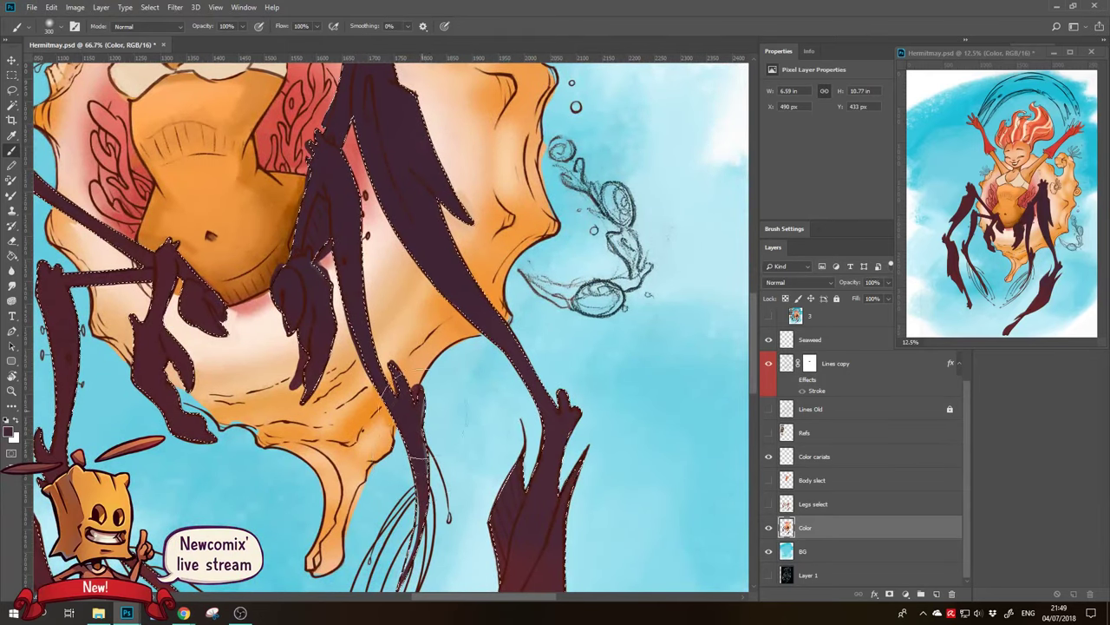
scroll(379, 329, down, 2)
scroll(407, 430, down, 1)
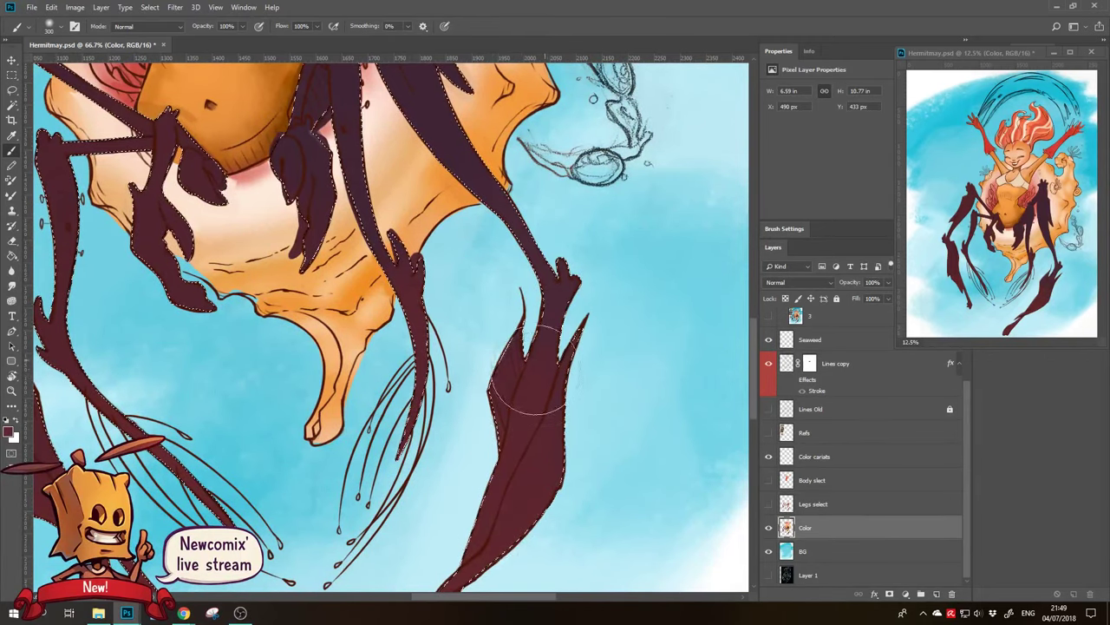
key(bracketright)
key(bracketright)
key(bracketright)
key(2)
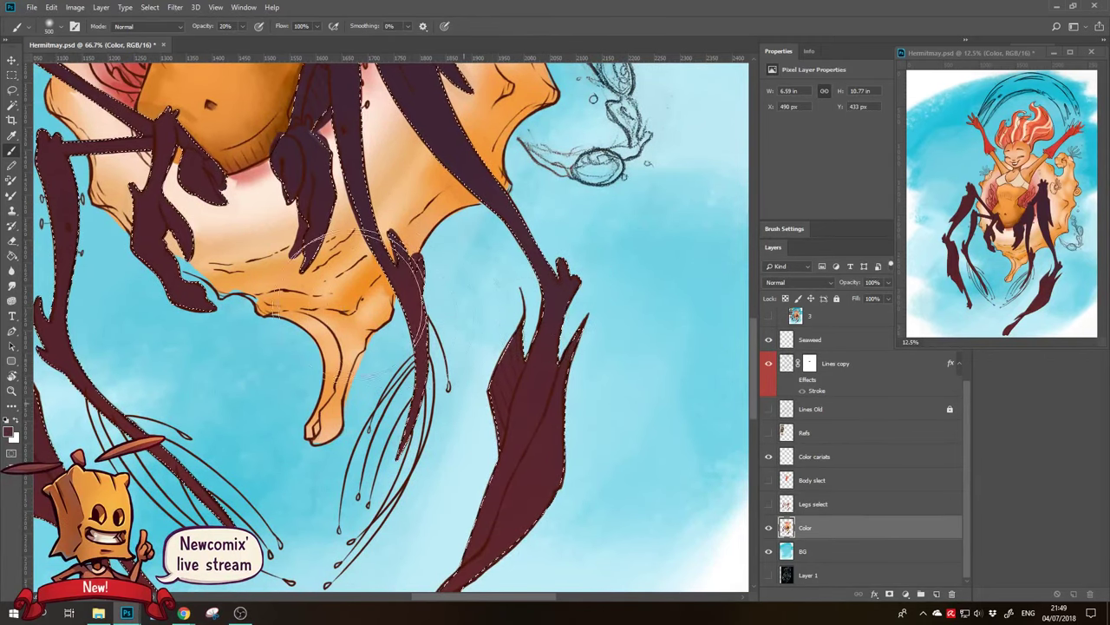
drag(498, 277, 611, 313)
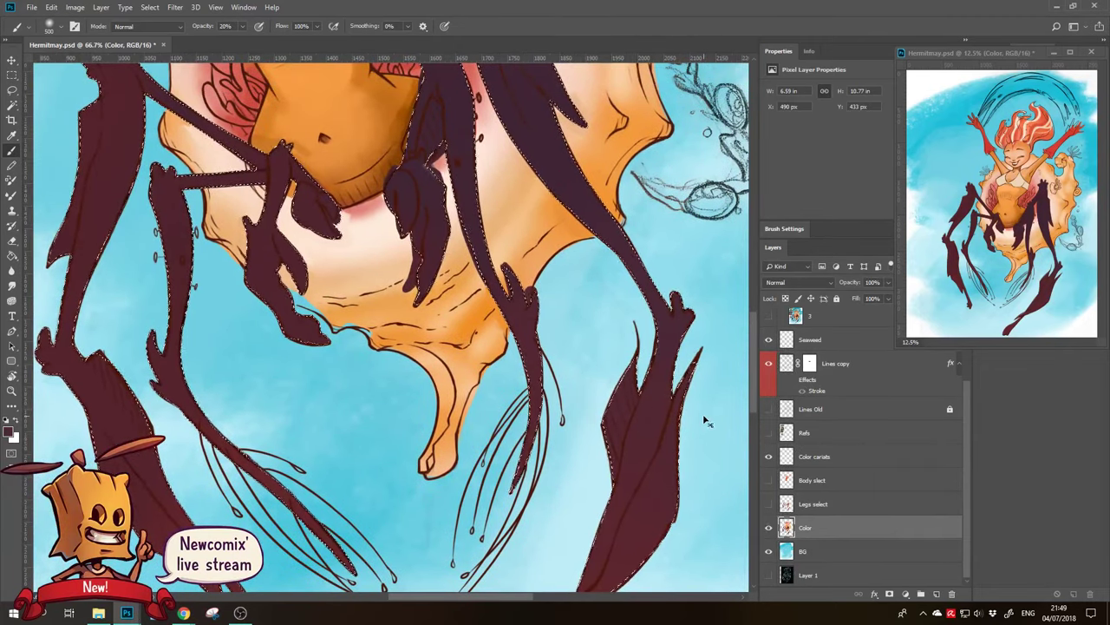
drag(646, 382, 633, 468)
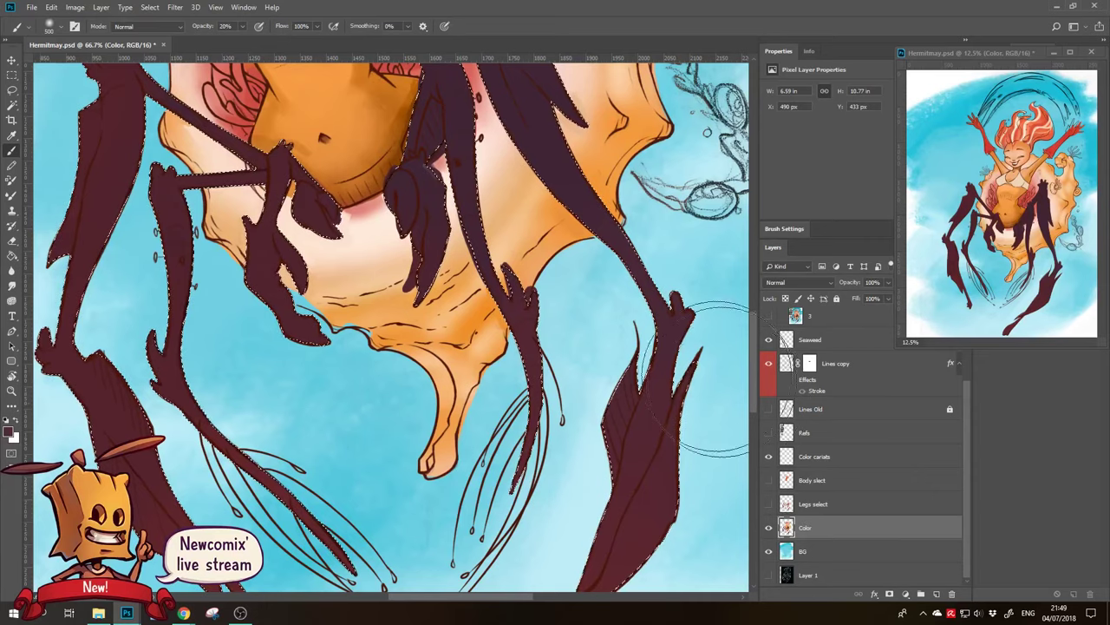
scroll(524, 267, up, 1)
Paint soft orange around the leg's hand, then cover the brown patch with a smaller, full-opacity brush
alt+click(521, 239)
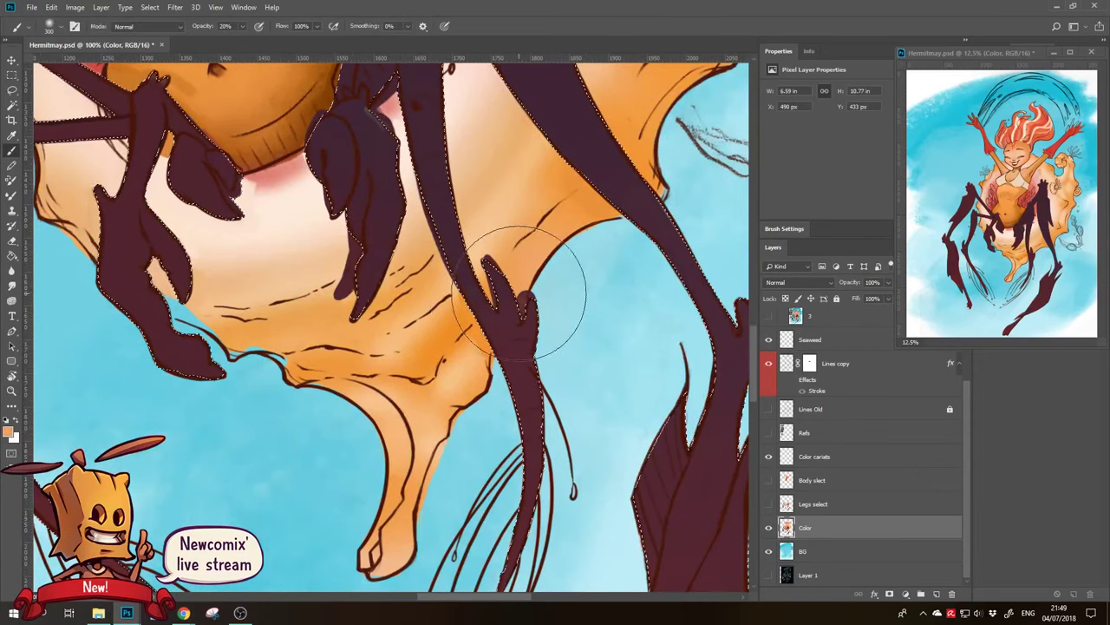
mouse_move(509, 272)
mouse_down()
mouse_move(529, 295)
mouse_move(565, 304)
mouse_up()
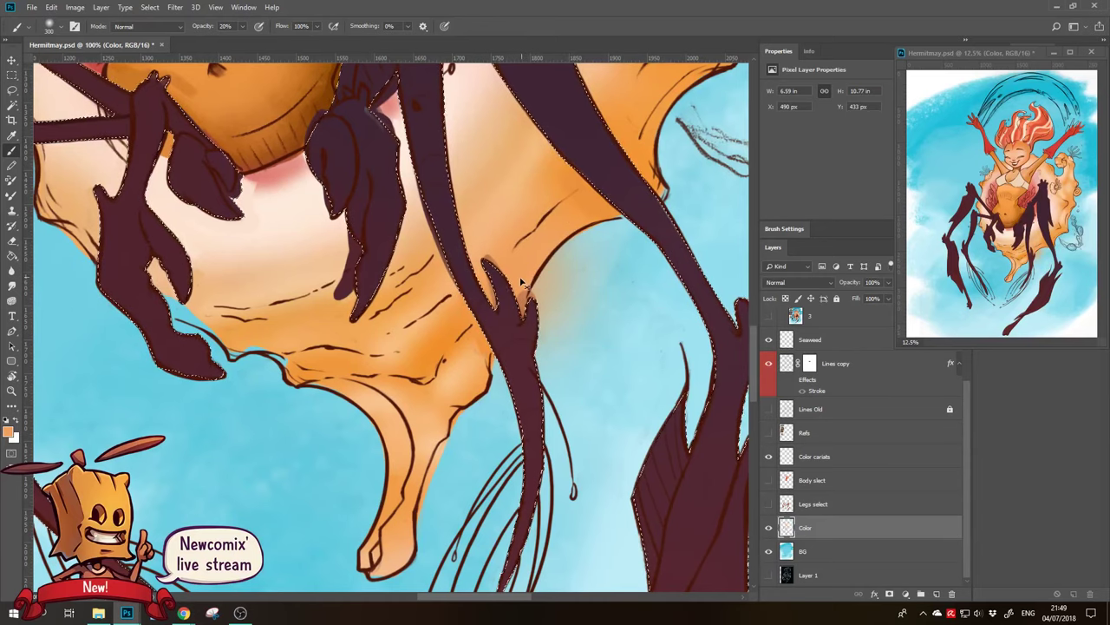
key(bracketleft)
key(bracketleft)
key(bracketleft)
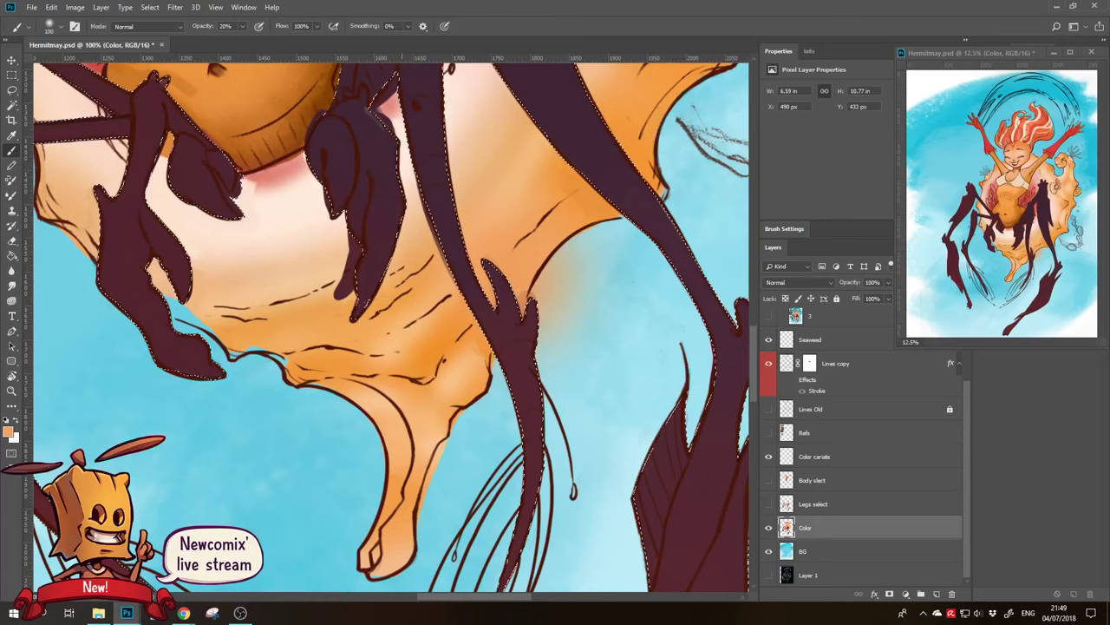
key(bracketleft)
key(bracketleft)
key(bracketleft)
key(0)
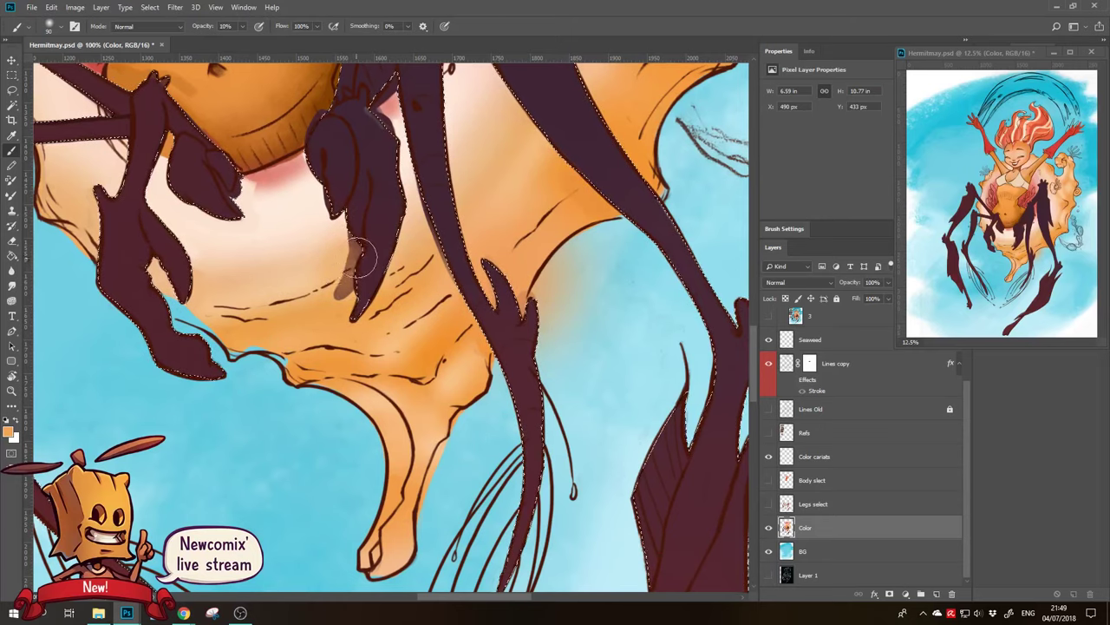
drag(359, 241, 347, 286)
Sample peach, pink-red and pale shell tones and paint around the hand at 20%, then 100% opacity
alt+click(317, 236)
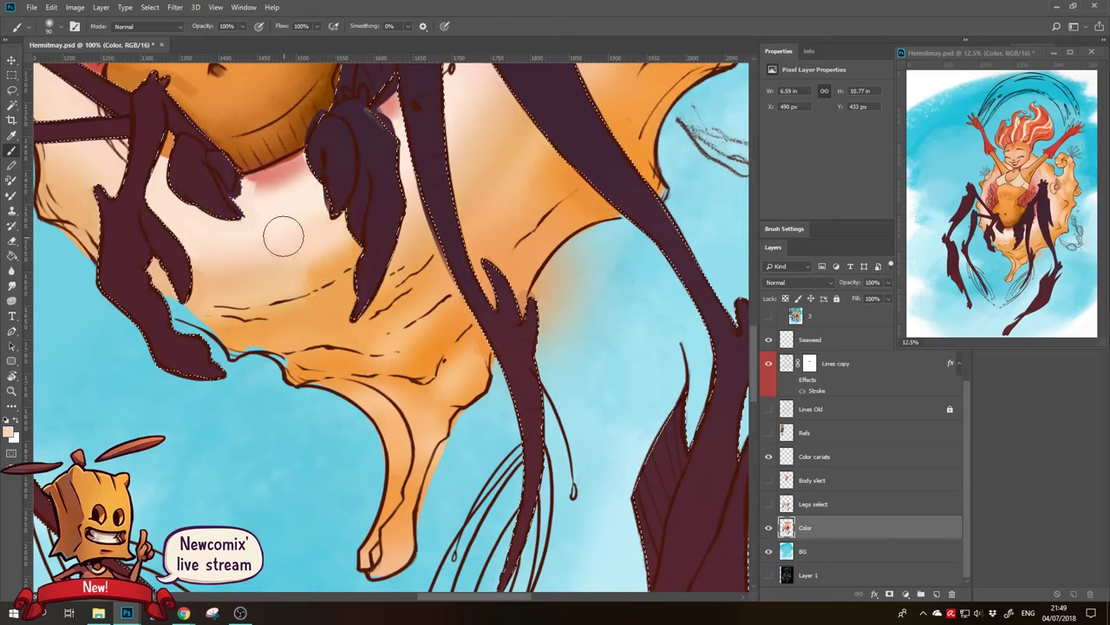
scroll(278, 269, up, 3)
mouse_move(332, 276)
mouse_down()
mouse_move(372, 295)
mouse_move(344, 323)
mouse_up()
alt+click(248, 250)
key(2)
alt+click(344, 323)
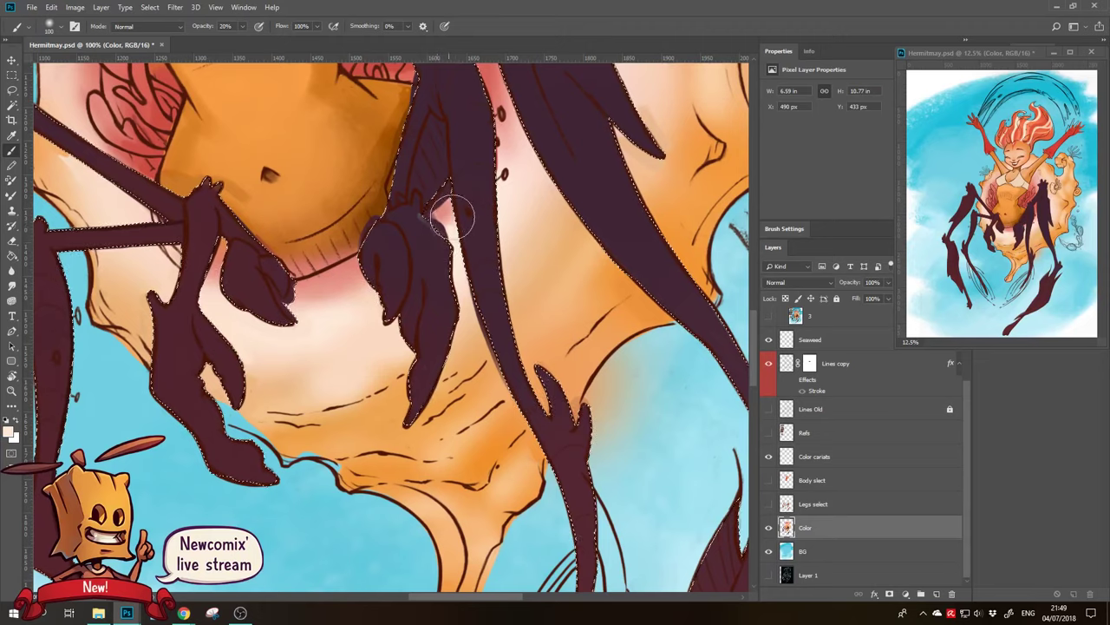
drag(439, 246, 379, 341)
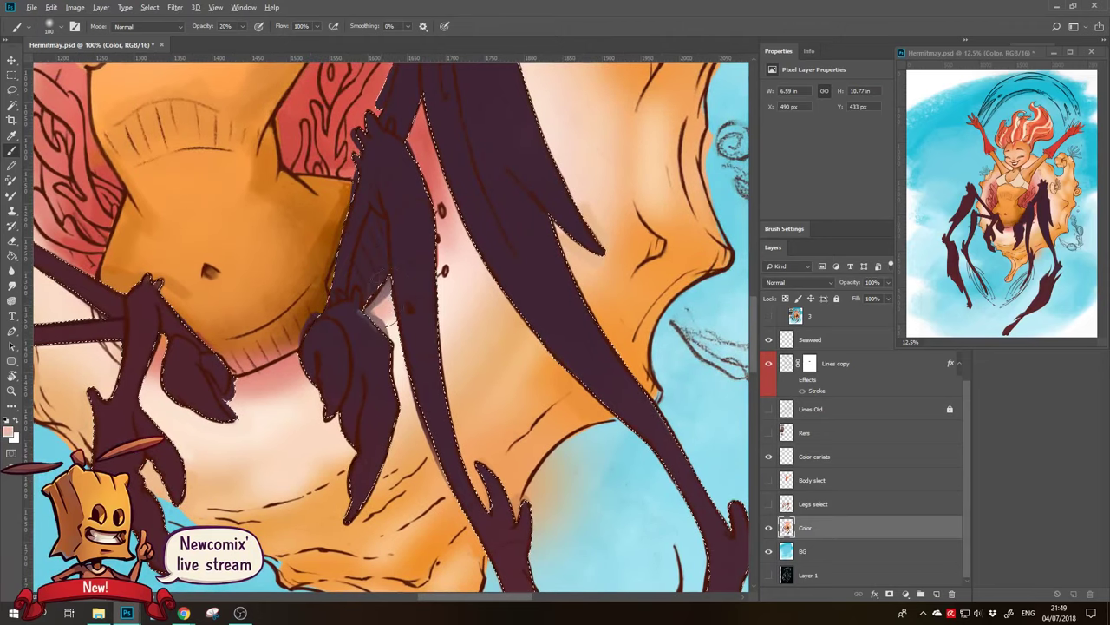
alt+click(445, 165)
key(0)
drag(371, 312, 376, 335)
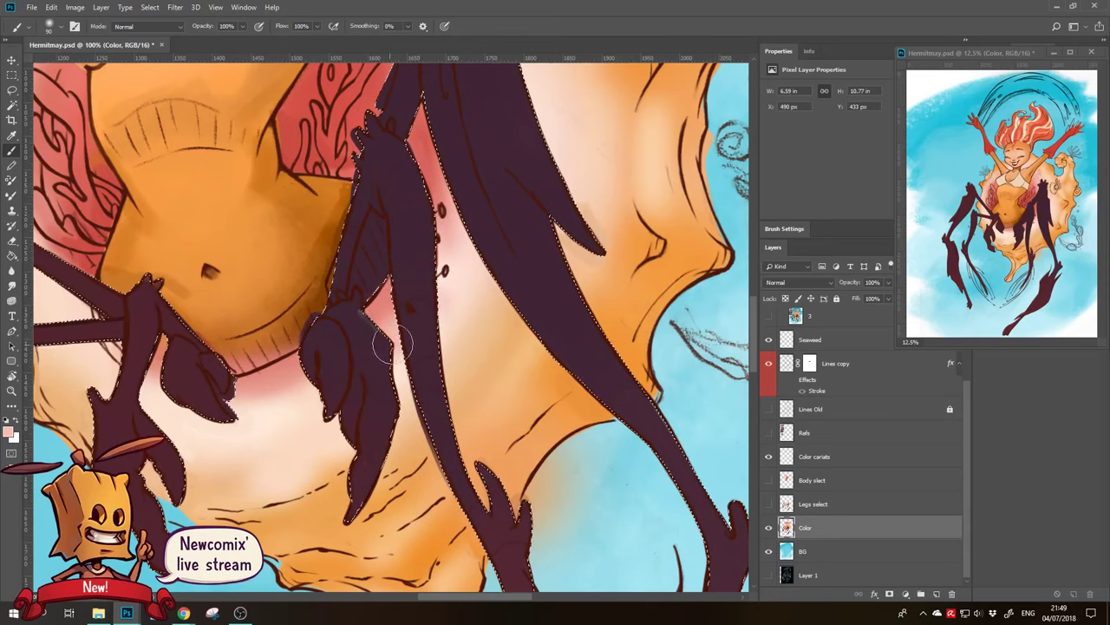
Blend light pink and orange along the shell edge beside the dark leg
drag(445, 276, 430, 376)
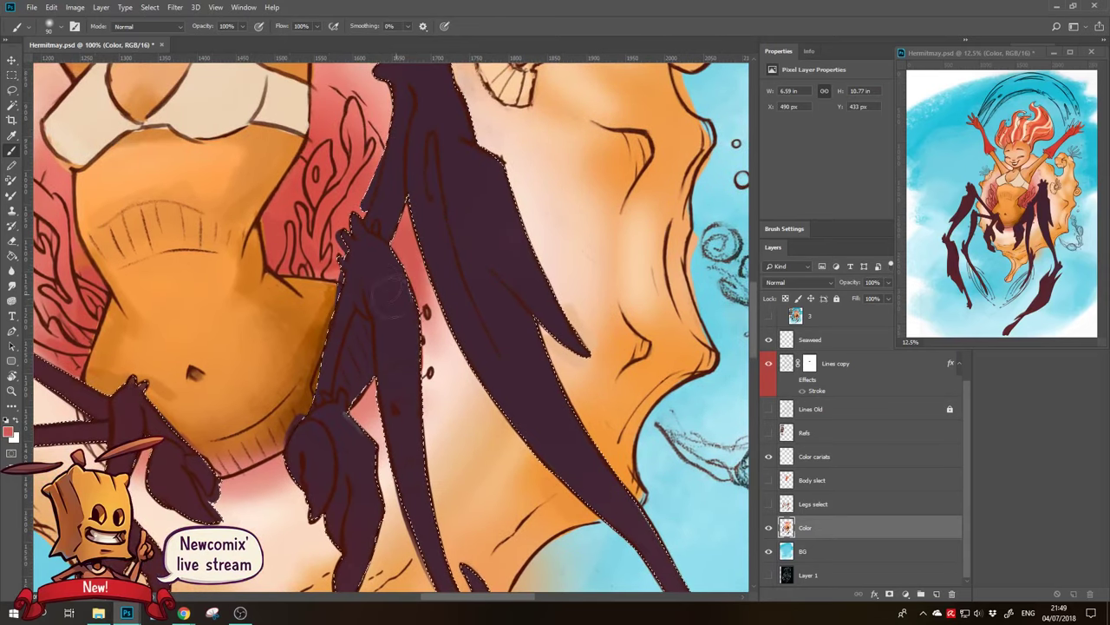
drag(379, 178, 346, 332)
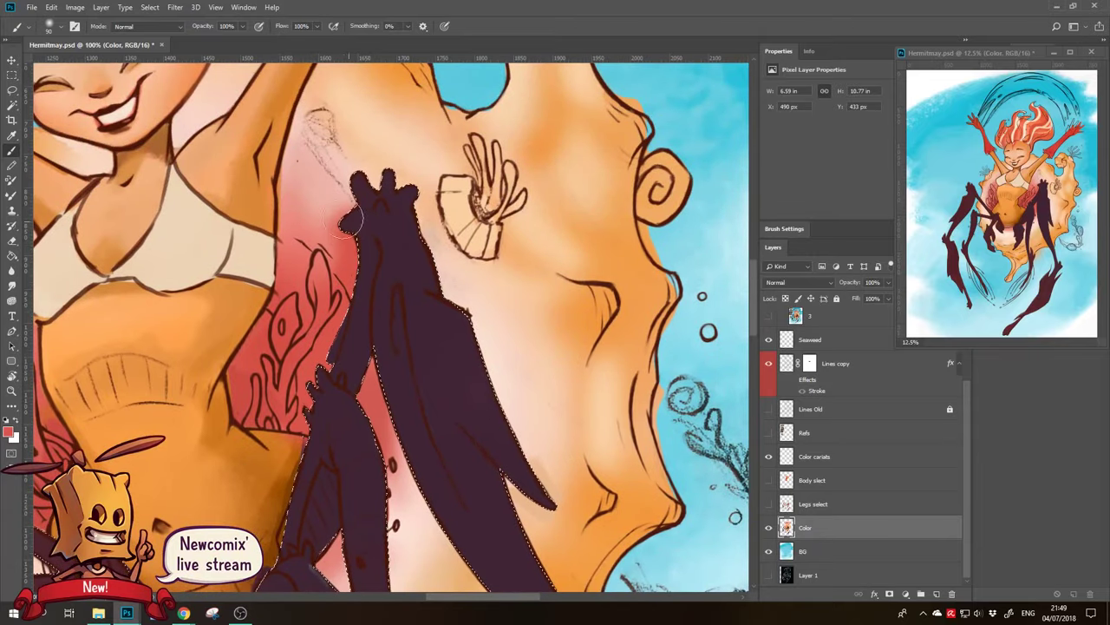
alt+click(326, 200)
drag(383, 224, 270, 124)
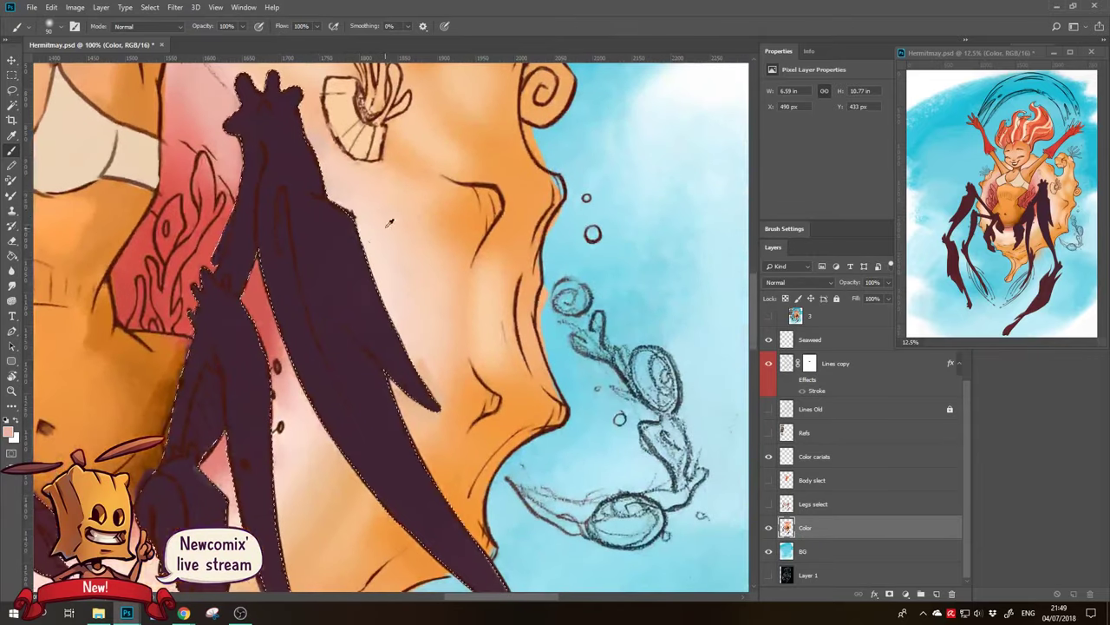
drag(425, 397, 420, 277)
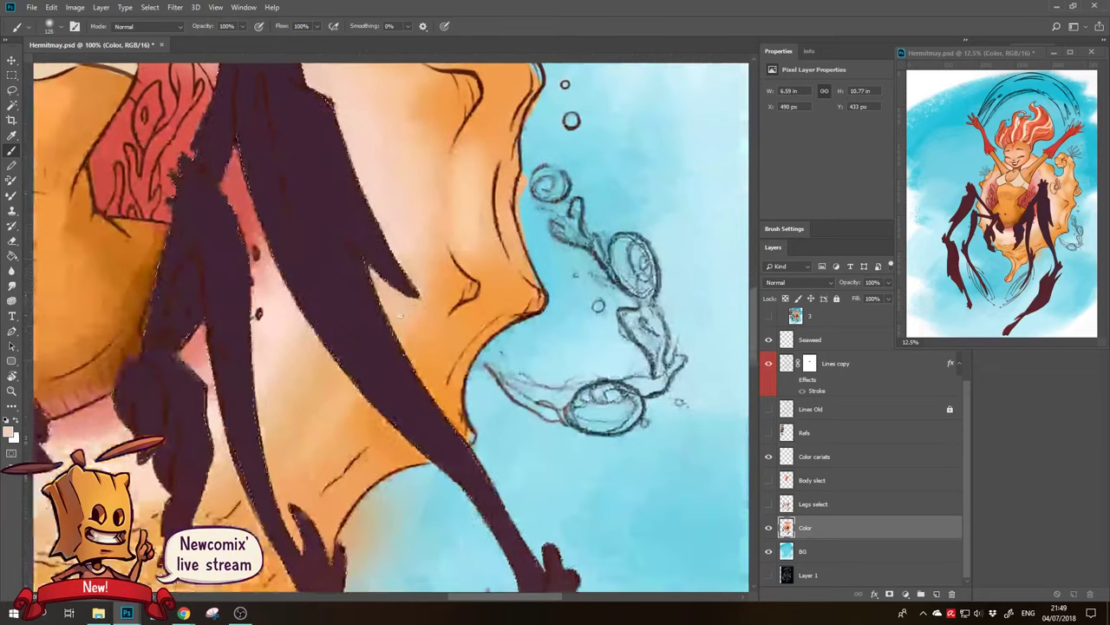
mouse_move(451, 415)
mouse_down()
mouse_move(490, 477)
mouse_move(417, 370)
mouse_move(484, 271)
mouse_move(318, 389)
mouse_up()
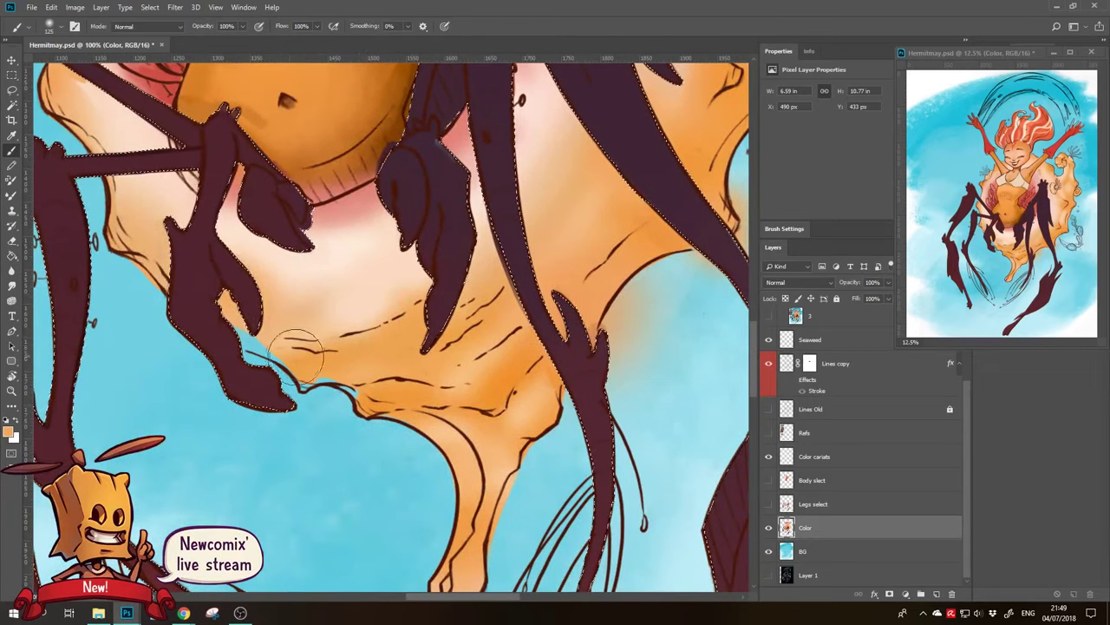
drag(308, 228, 377, 238)
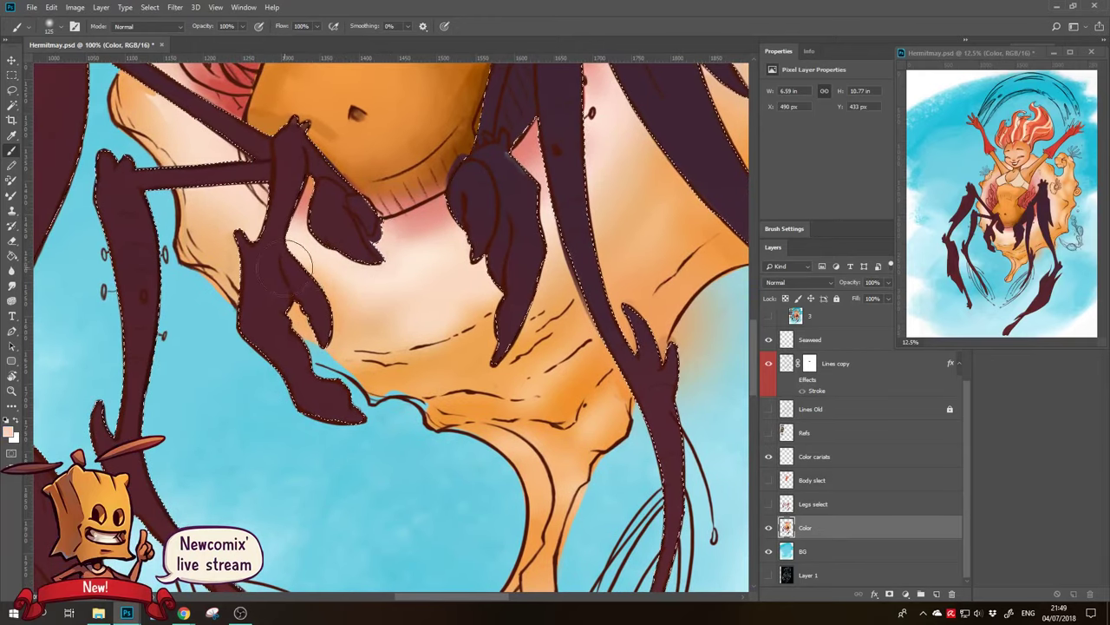
mouse_move(152, 90)
mouse_down()
mouse_move(256, 205)
mouse_move(251, 224)
mouse_up()
Undo the skin-coloured patches on the leg and joint, sample the legs' maroon, and clear the selection
key(ctrl+z)
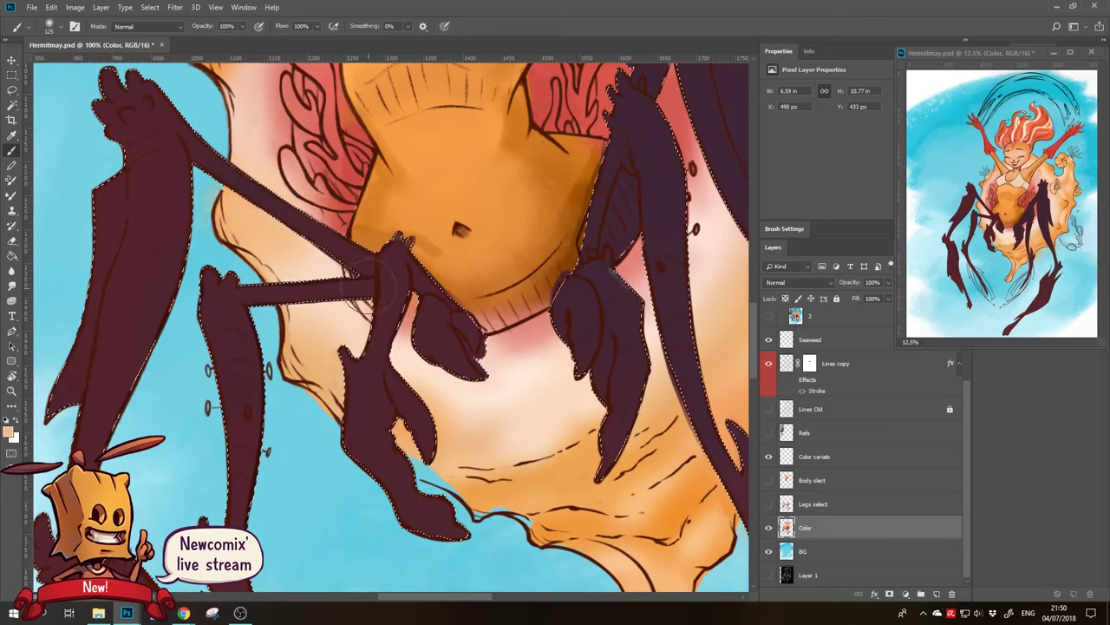
mouse_move(373, 260)
mouse_down()
mouse_move(408, 307)
mouse_move(403, 381)
mouse_up()
key(ctrl+z)
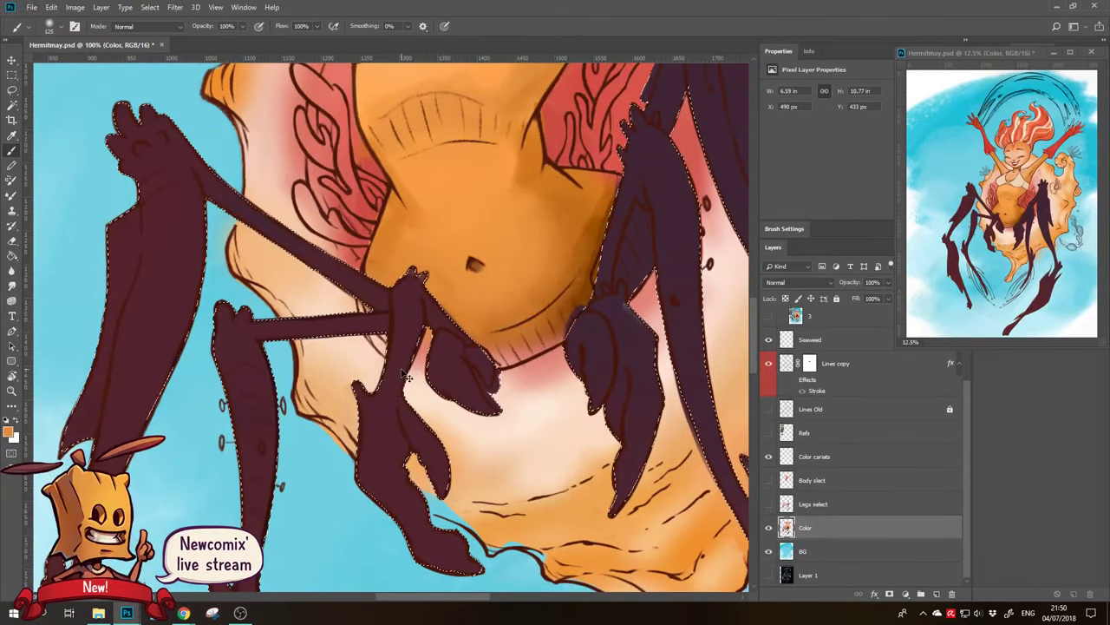
alt+click(416, 278)
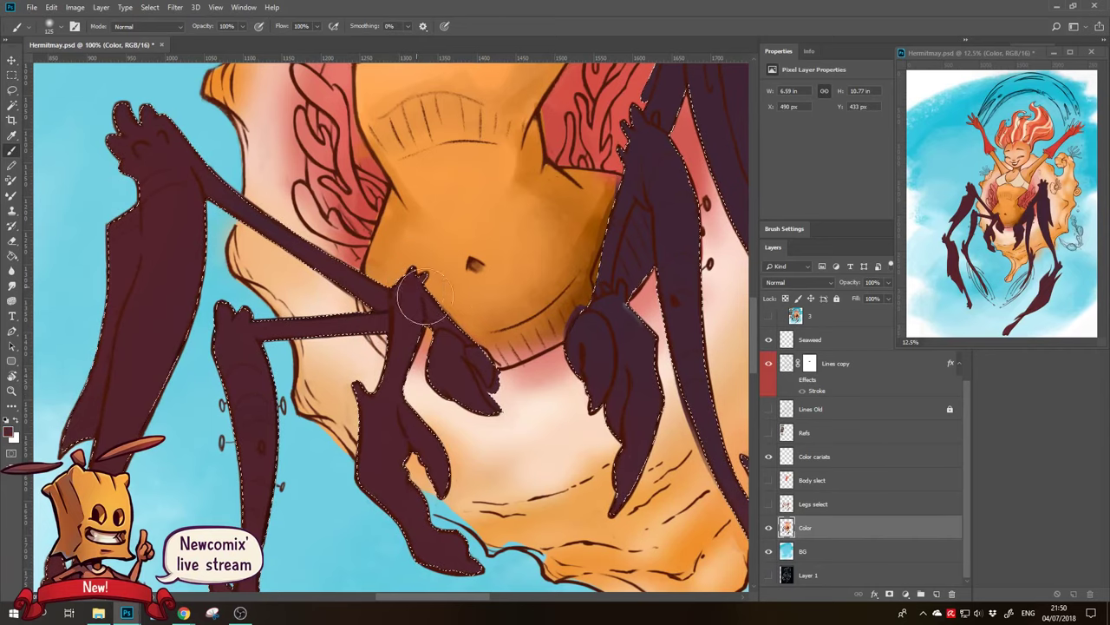
mouse_move(387, 392)
mouse_down()
mouse_move(517, 455)
mouse_move(457, 349)
mouse_move(371, 297)
mouse_up()
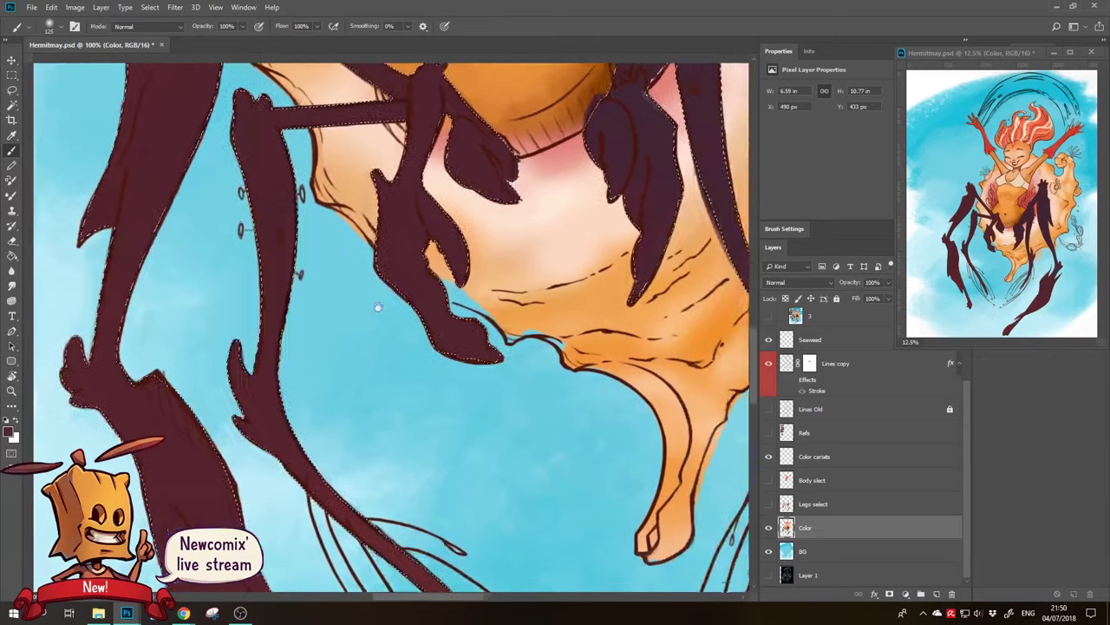
mouse_move(495, 389)
mouse_down()
mouse_move(354, 355)
mouse_move(269, 364)
mouse_move(255, 436)
mouse_up()
key(ctrl+d)
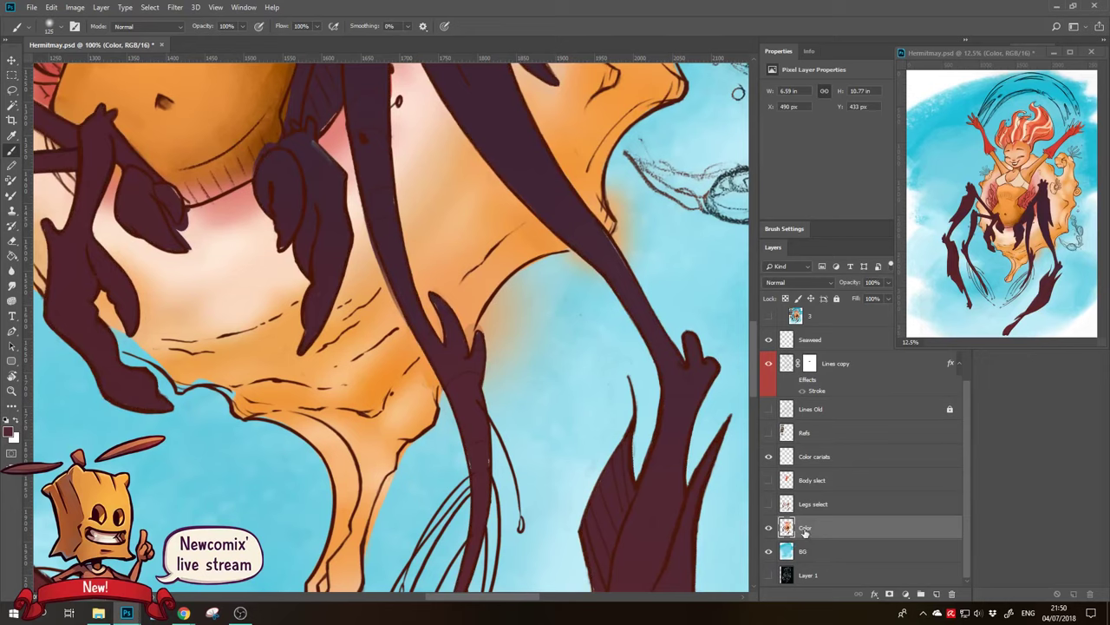
key(e)
right_click(538, 356)
Erase the orange spill and the dark blurred shadow beside the leg with the INK 100 eraser
double_click(605, 248)
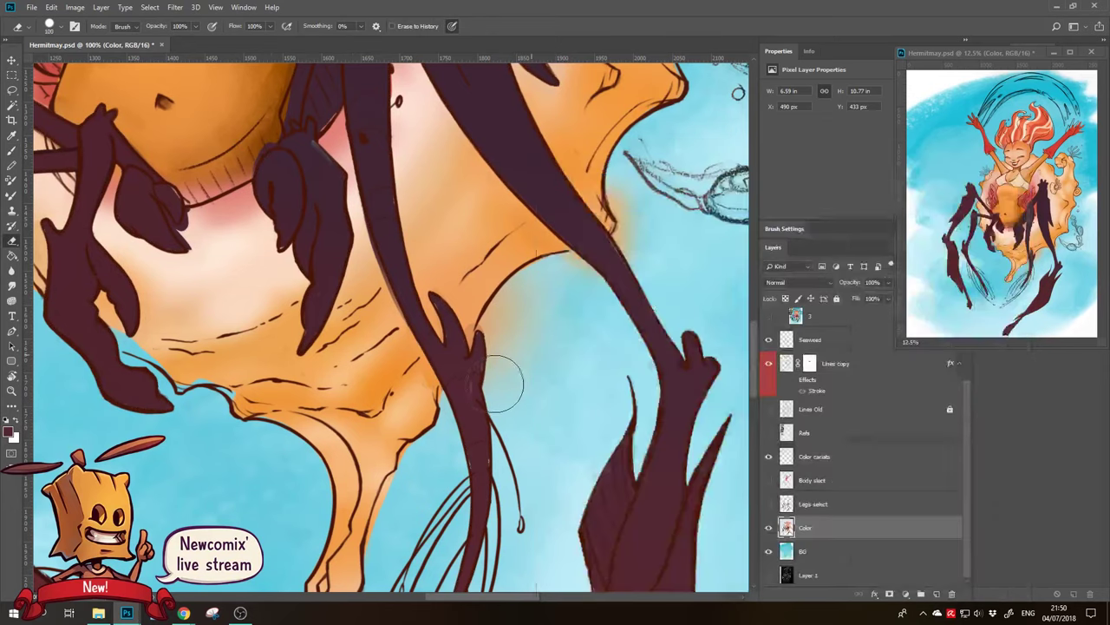
mouse_move(514, 341)
mouse_down()
mouse_move(495, 341)
mouse_move(500, 327)
mouse_move(548, 310)
mouse_move(553, 266)
mouse_move(518, 277)
mouse_move(488, 327)
mouse_move(570, 264)
mouse_move(590, 280)
mouse_move(575, 330)
mouse_up()
key(ctrl+z)
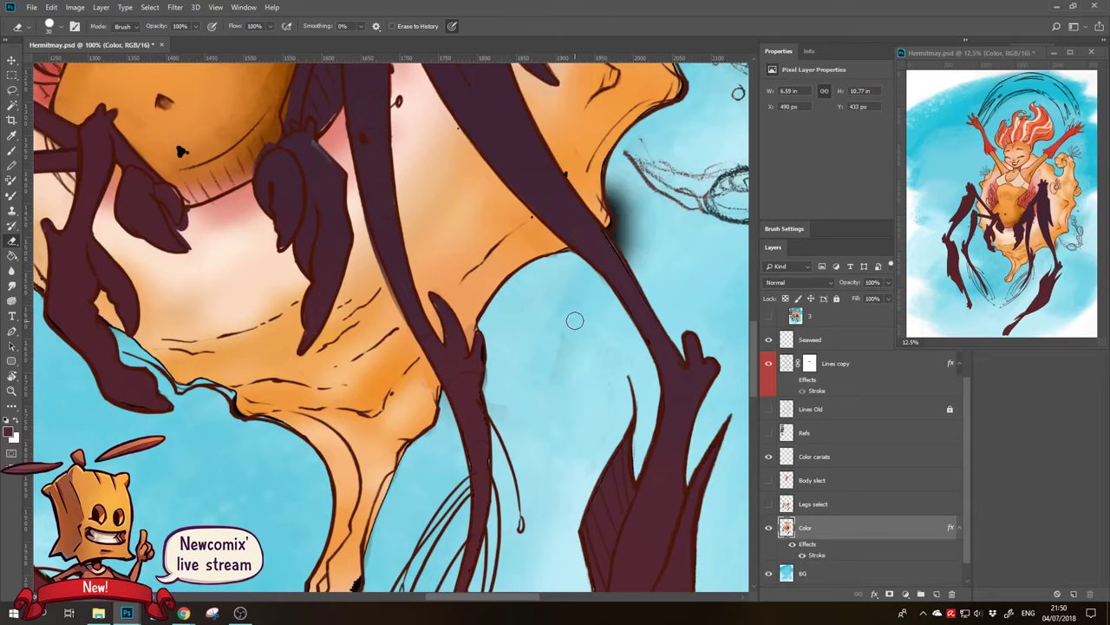
scroll(518, 267, right, 5)
scroll(519, 266, up, 2)
mouse_move(483, 241)
mouse_down()
mouse_move(476, 278)
mouse_move(508, 293)
mouse_move(479, 288)
mouse_move(497, 331)
mouse_up()
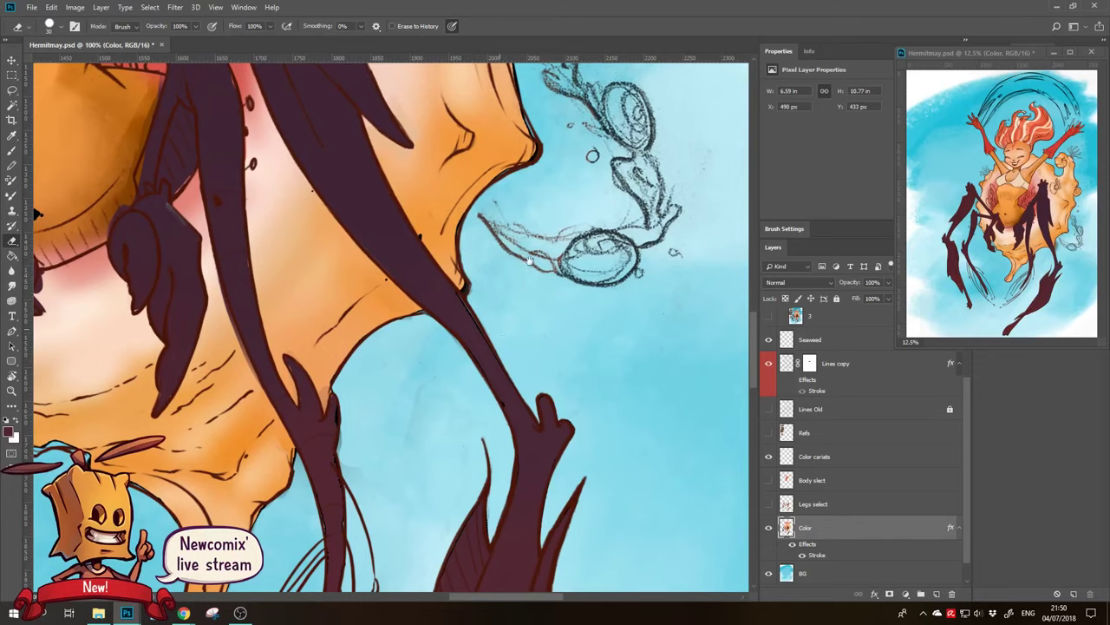
Rub out the grey smudge beside the strand, then return to painting in the foot's orange
drag(369, 389, 524, 371)
drag(510, 529, 545, 340)
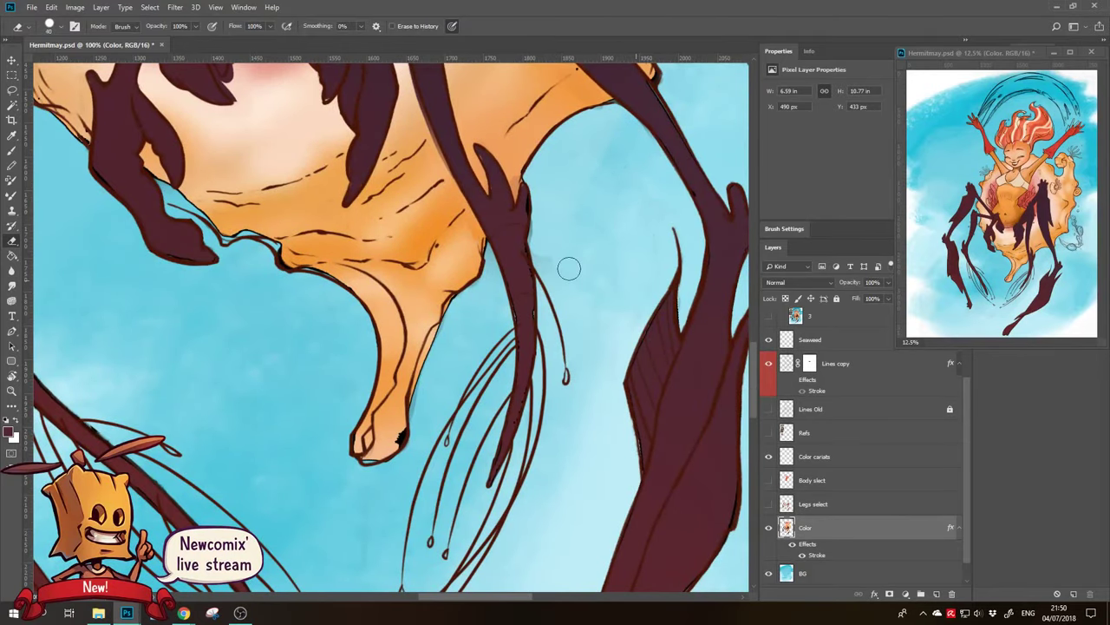
drag(550, 255, 528, 240)
drag(573, 285, 729, 289)
drag(714, 394, 442, 319)
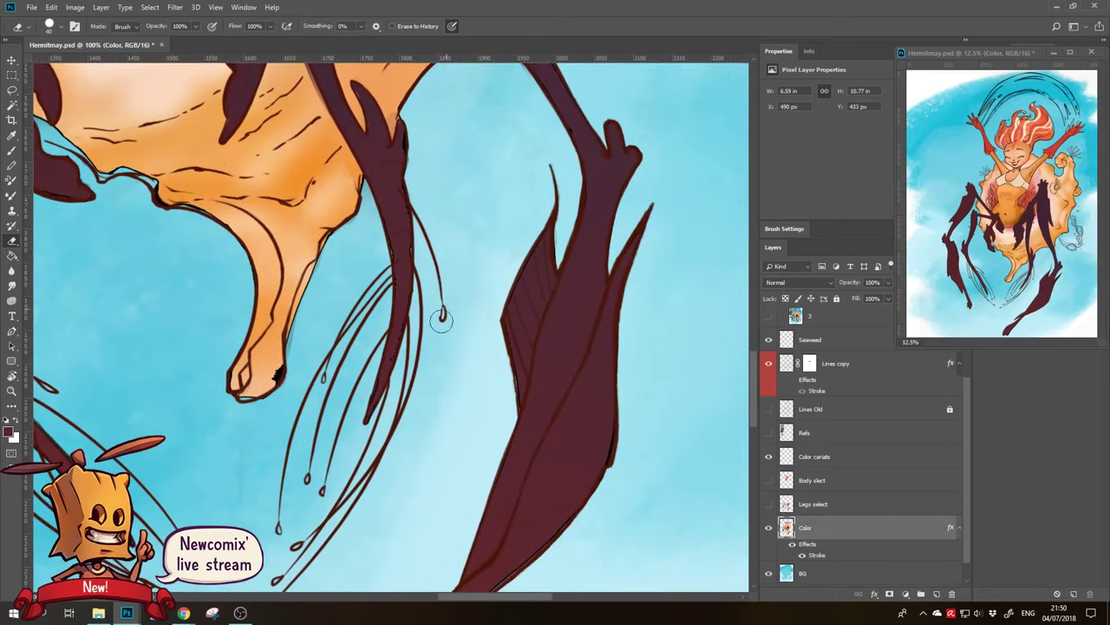
drag(307, 351, 426, 186)
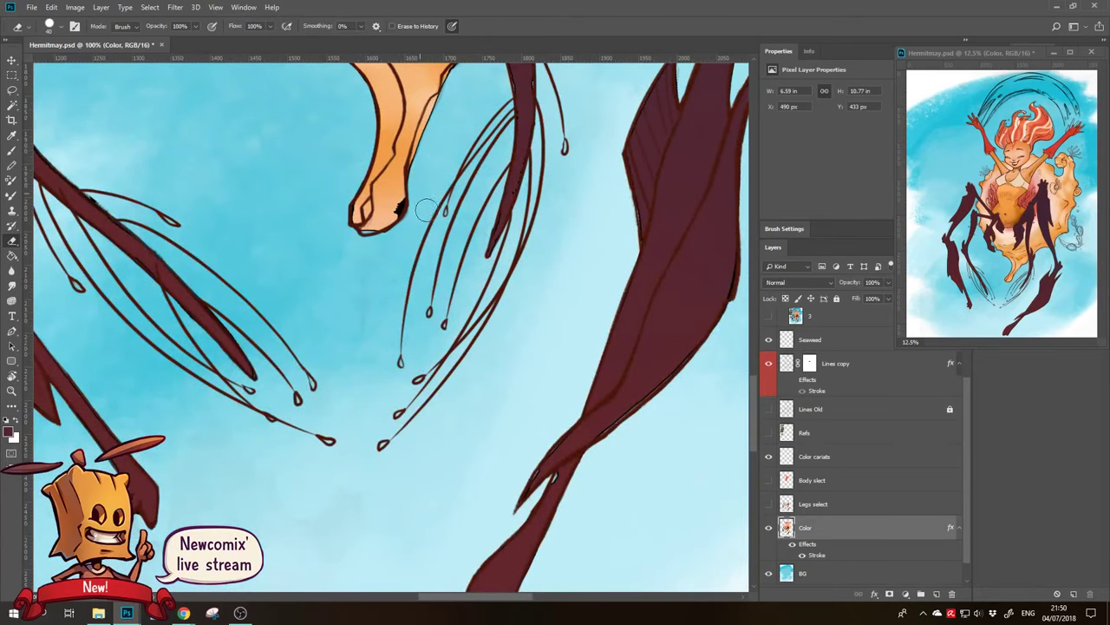
key(b)
alt+click(381, 205)
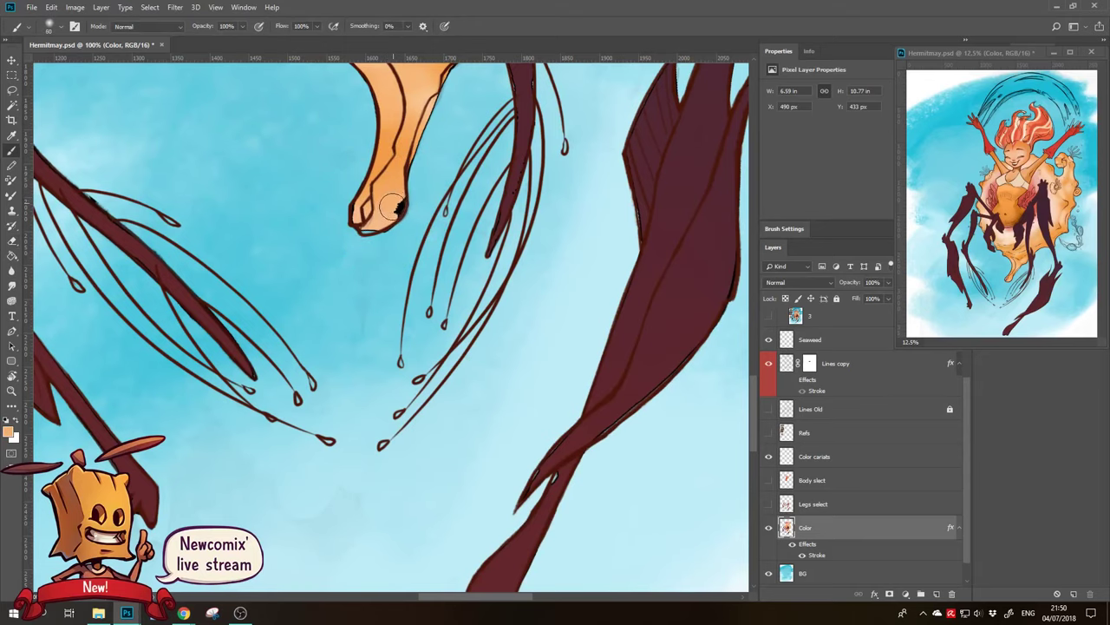
Paint the foot's lower edge with the INK 100 brush and erase the stray orange beside it
right_click(395, 208)
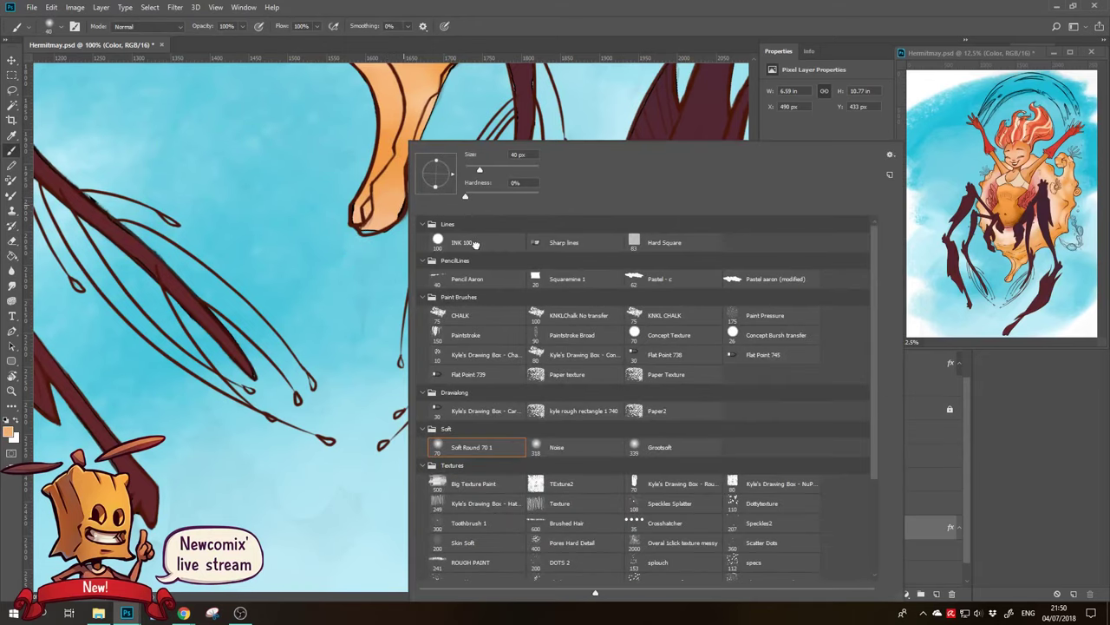
click(474, 243)
key(Return)
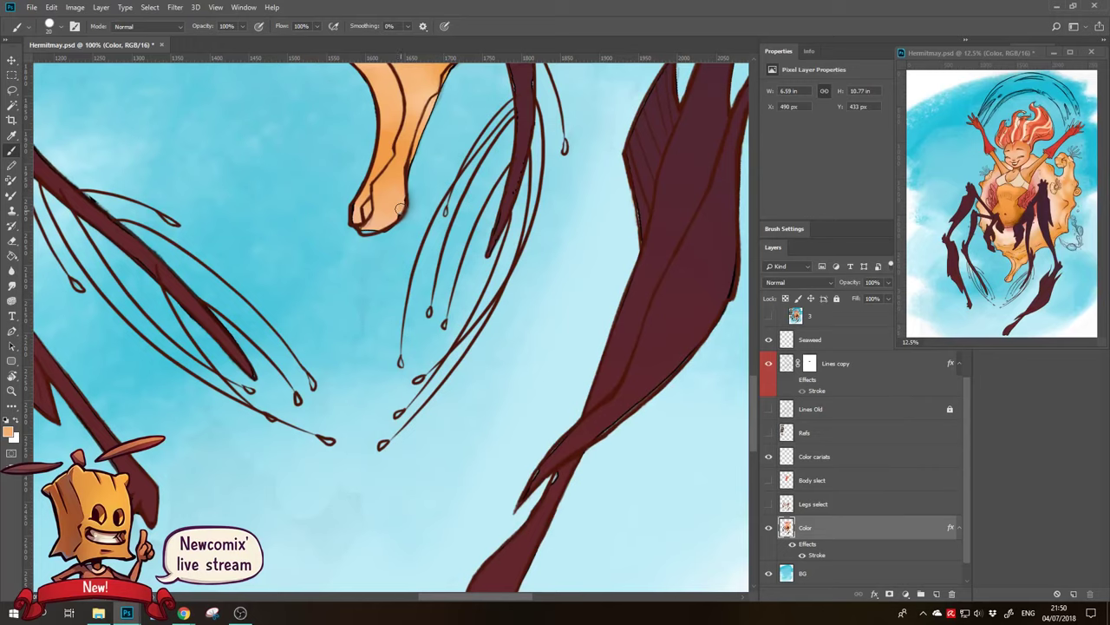
drag(399, 209, 368, 231)
key(e)
mouse_move(422, 181)
mouse_down()
mouse_move(379, 260)
mouse_move(683, 365)
mouse_up()
Sample the leg's dark red and fill out the tip of the crab leg
key(b)
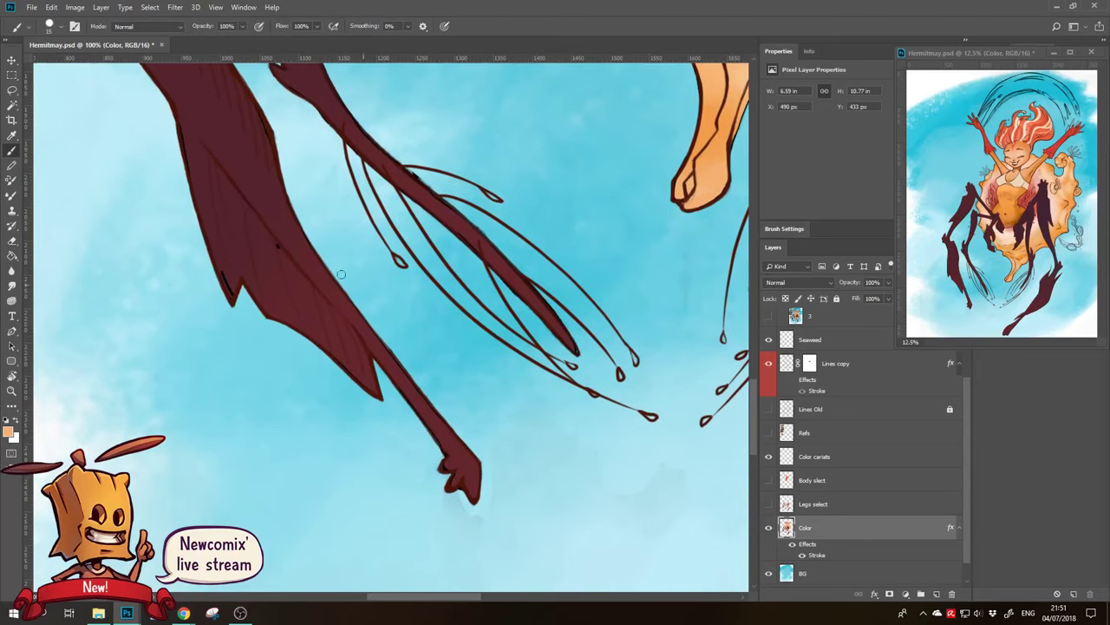
alt+click(283, 236)
mouse_move(459, 466)
mouse_down()
mouse_move(426, 463)
mouse_move(445, 444)
mouse_up()
mouse_move(454, 450)
mouse_down()
mouse_move(459, 392)
mouse_move(483, 495)
mouse_move(509, 455)
mouse_move(543, 511)
mouse_up()
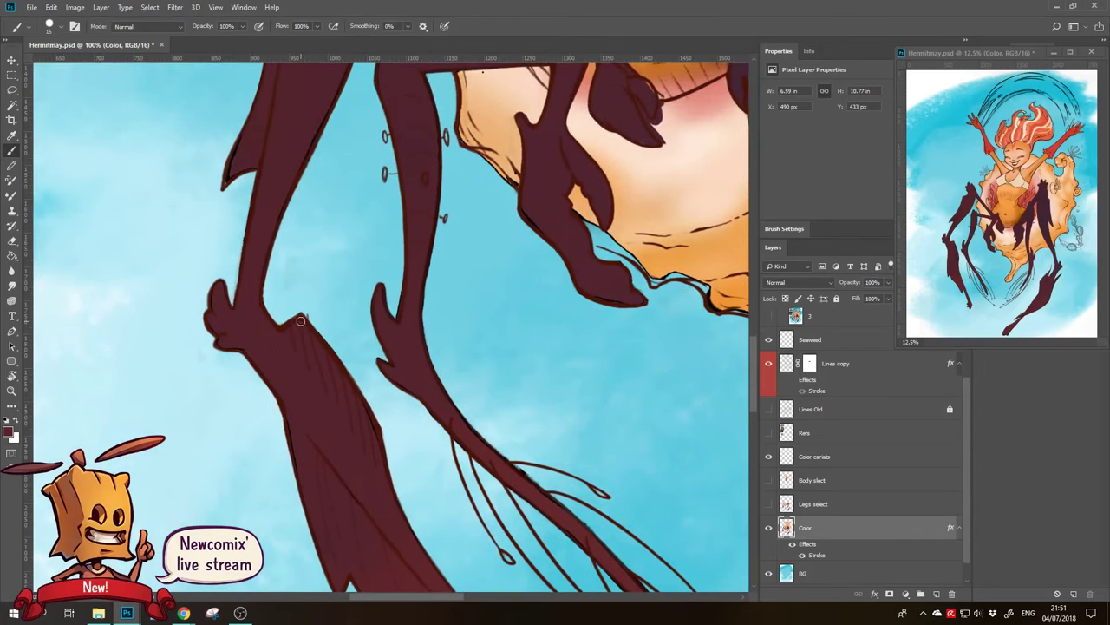
drag(274, 353, 248, 459)
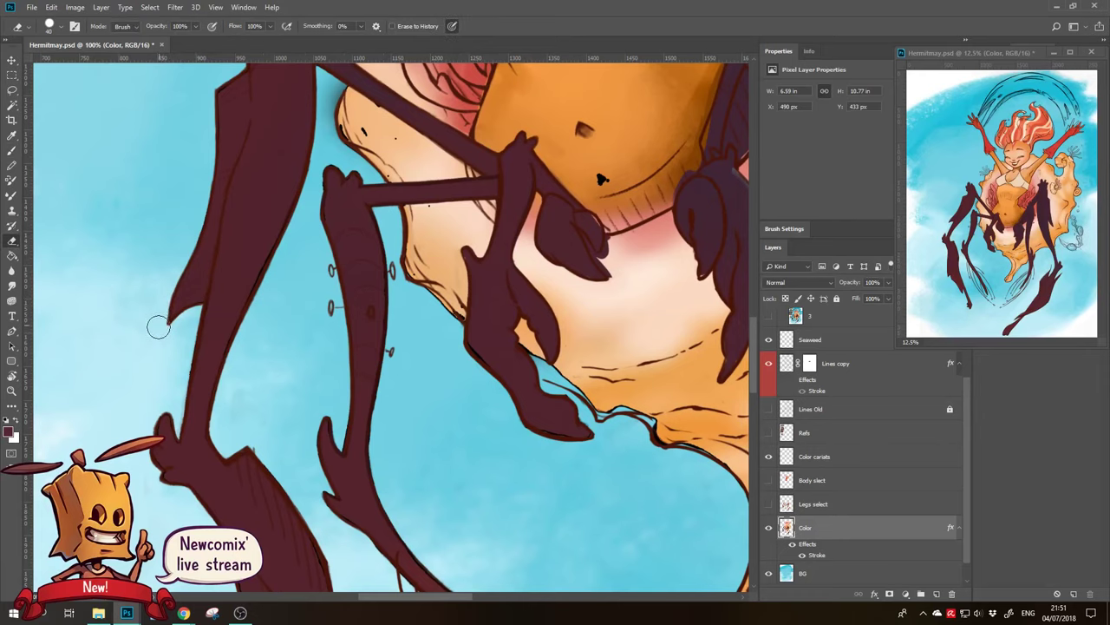
With a larger brush, sample light pink, dark maroon and cream tones around the crab claws
key(bracketright)
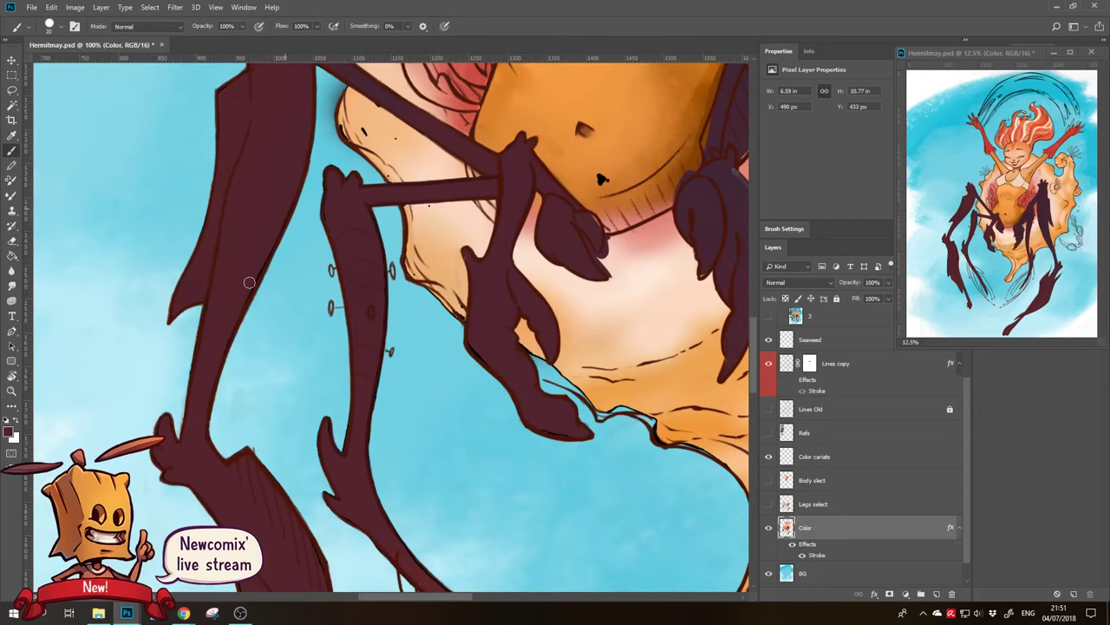
drag(353, 284, 340, 373)
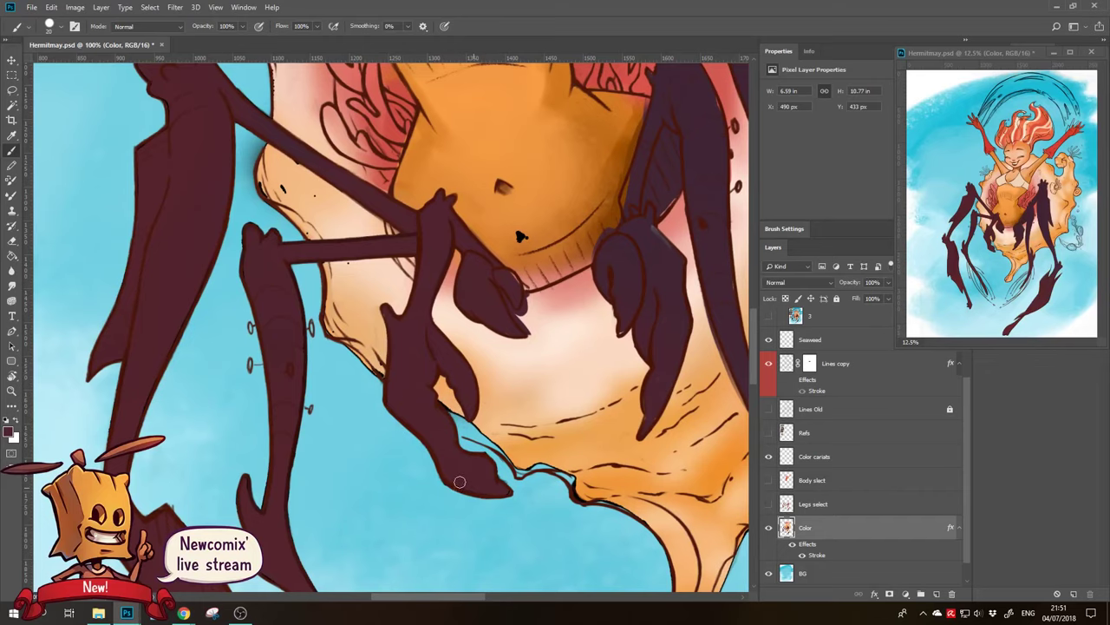
drag(460, 482, 484, 405)
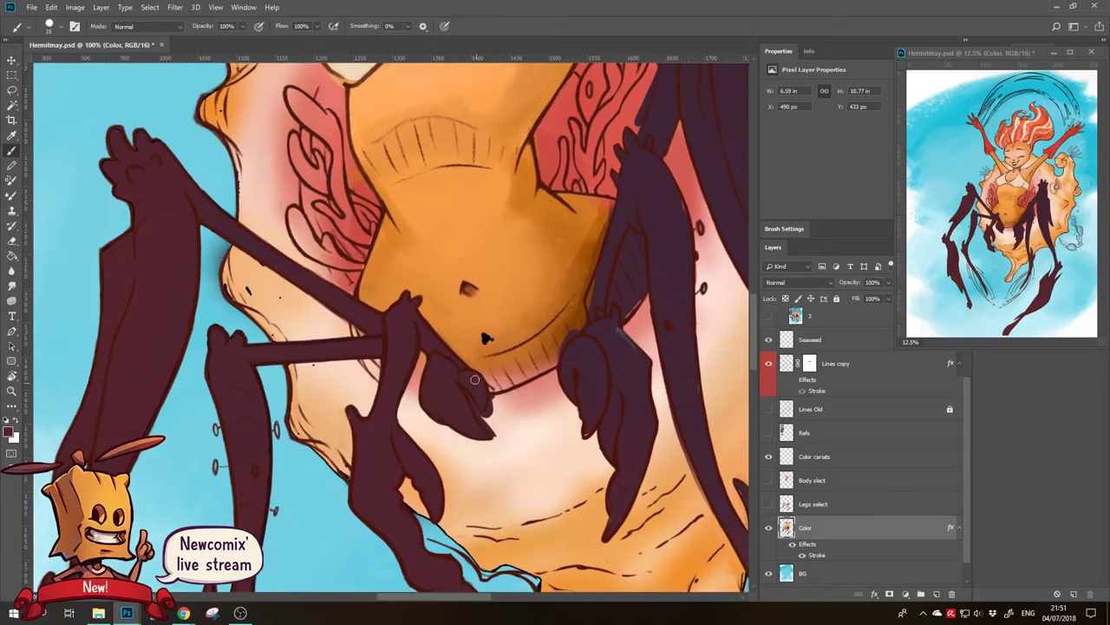
alt+click(496, 403)
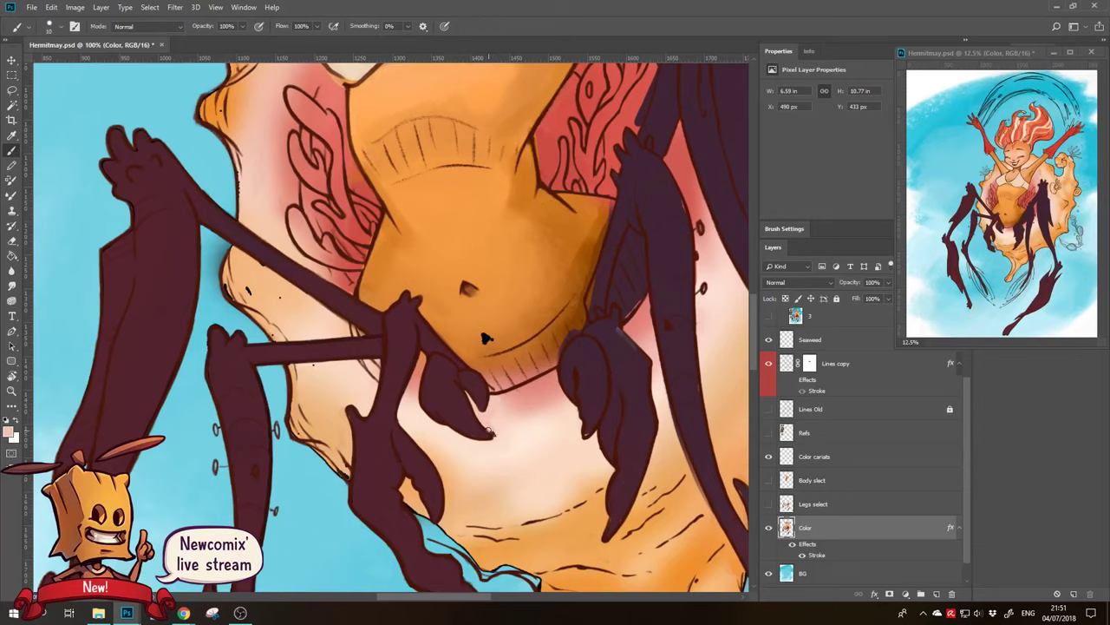
alt+click(586, 405)
drag(513, 398, 517, 409)
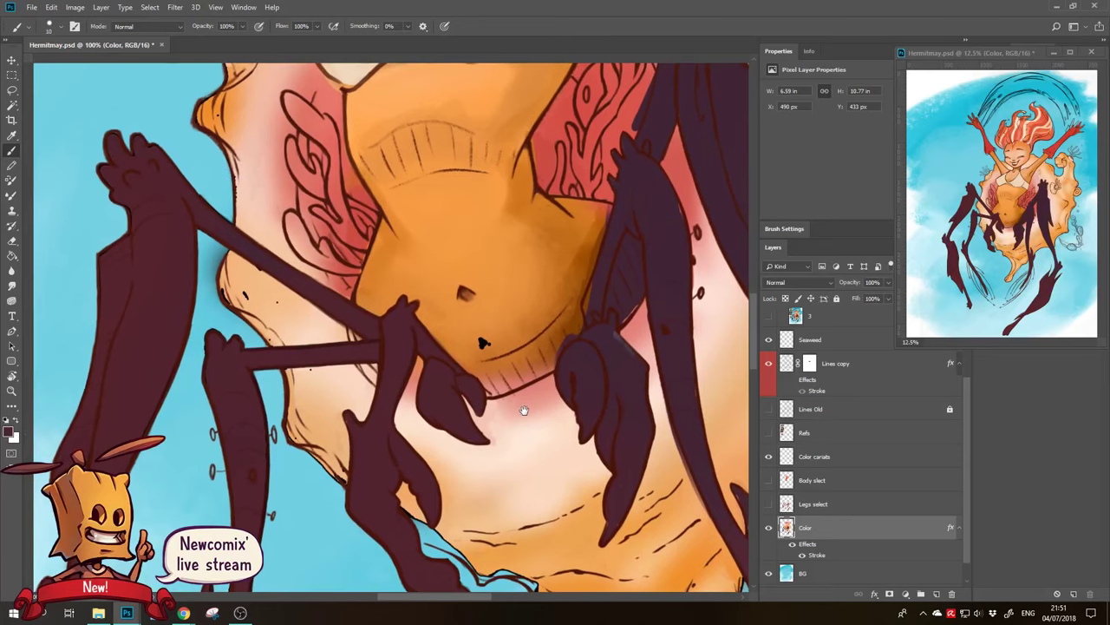
alt+click(248, 294)
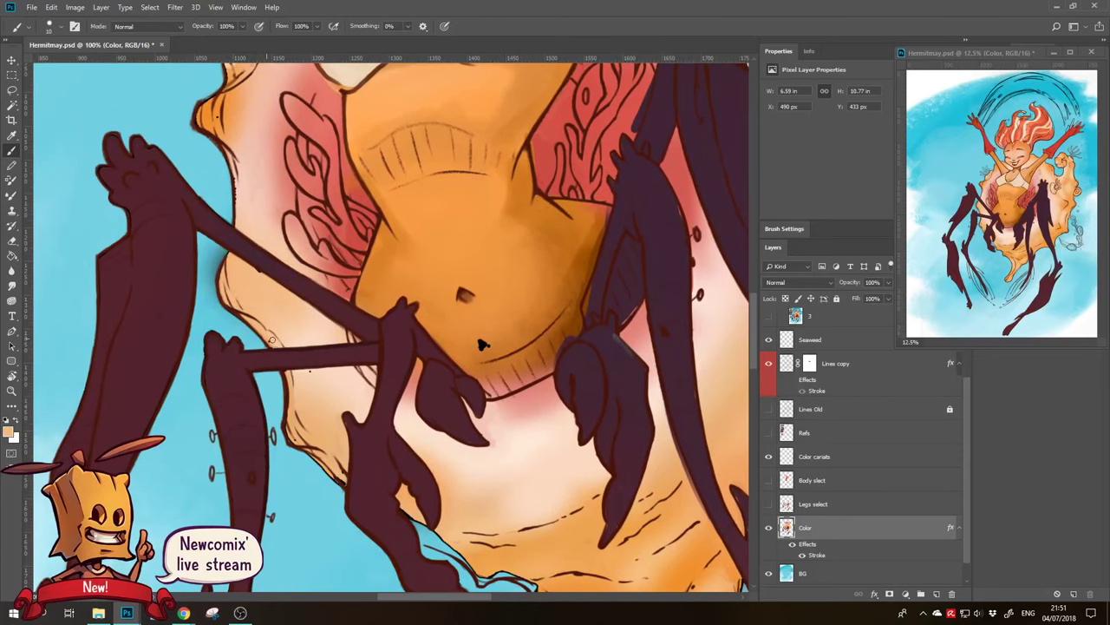
alt+click(317, 382)
Touch up the shell's underside in orange-brown and maroon, with the view tilted about 30 degrees
drag(348, 373, 182, 327)
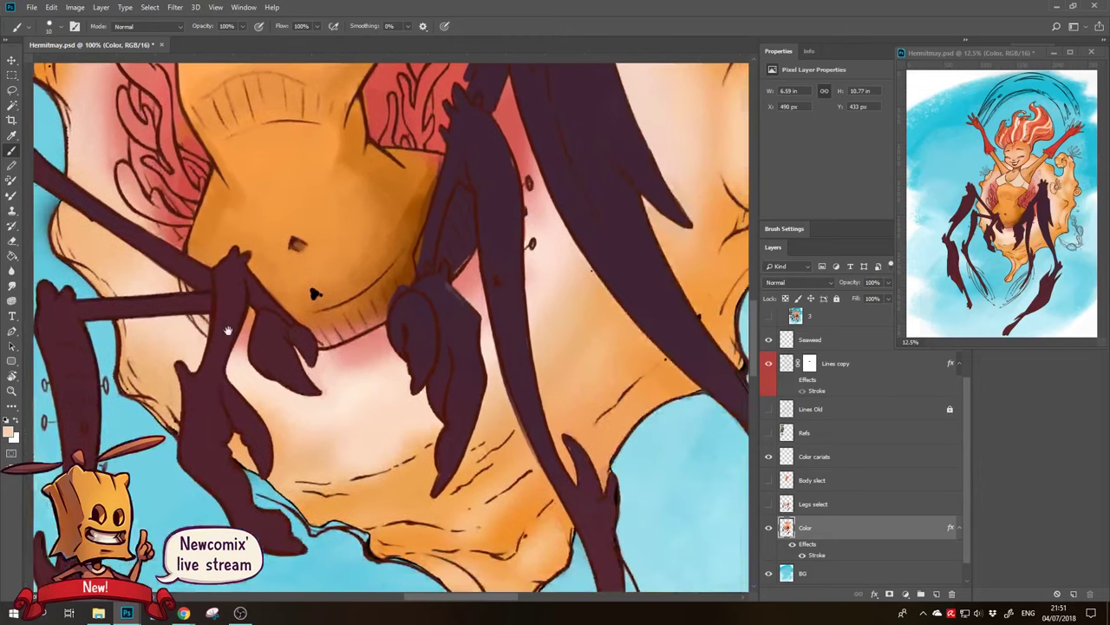
alt+click(405, 292)
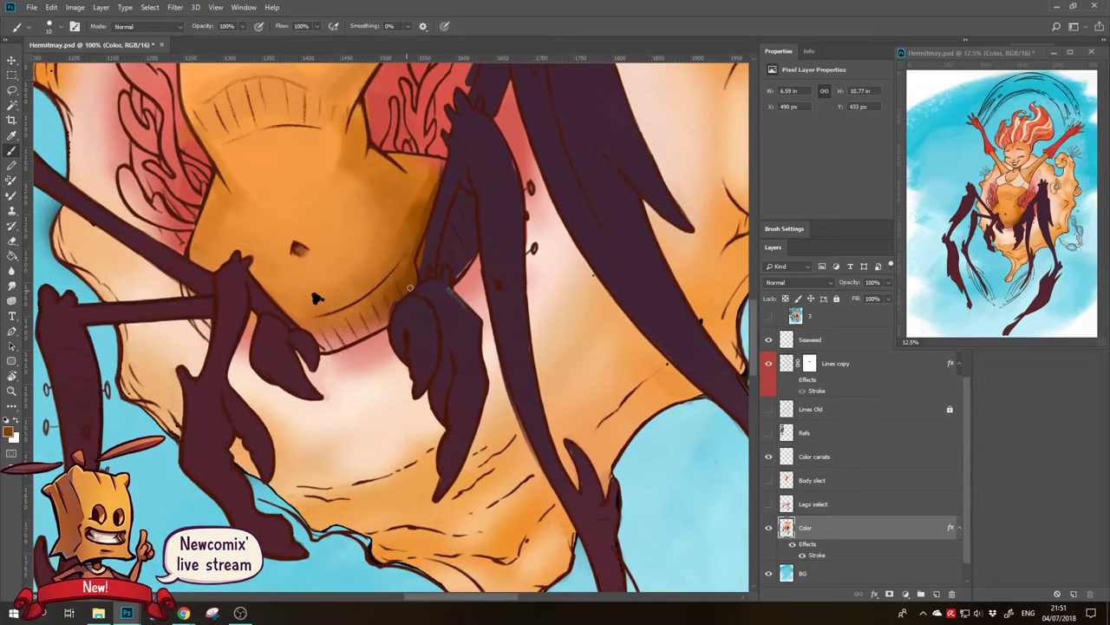
drag(387, 322, 303, 335)
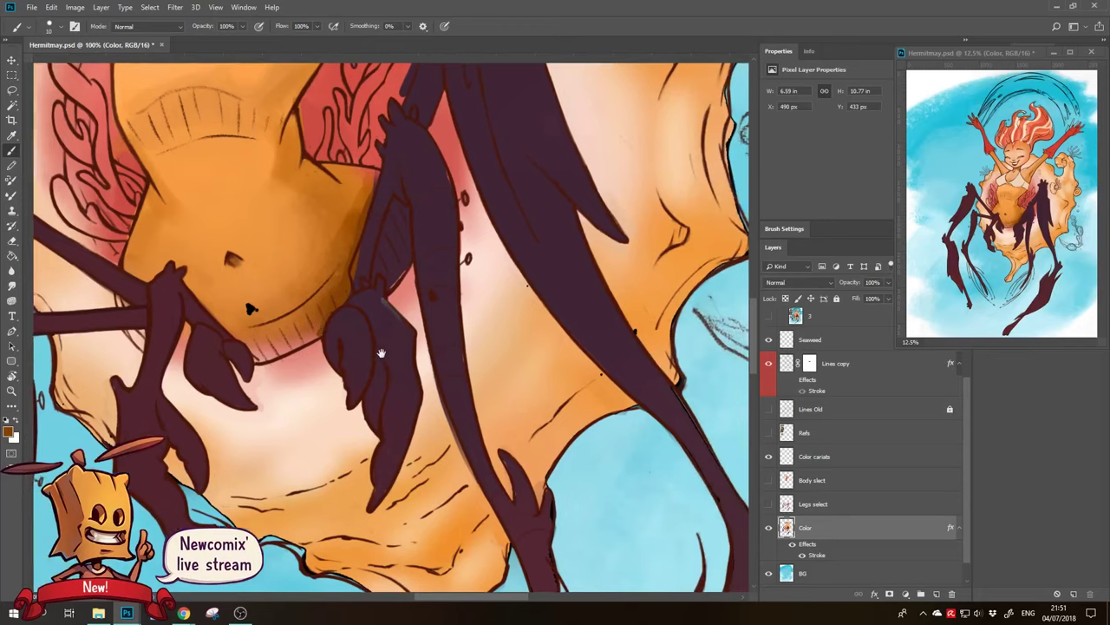
alt+click(365, 308)
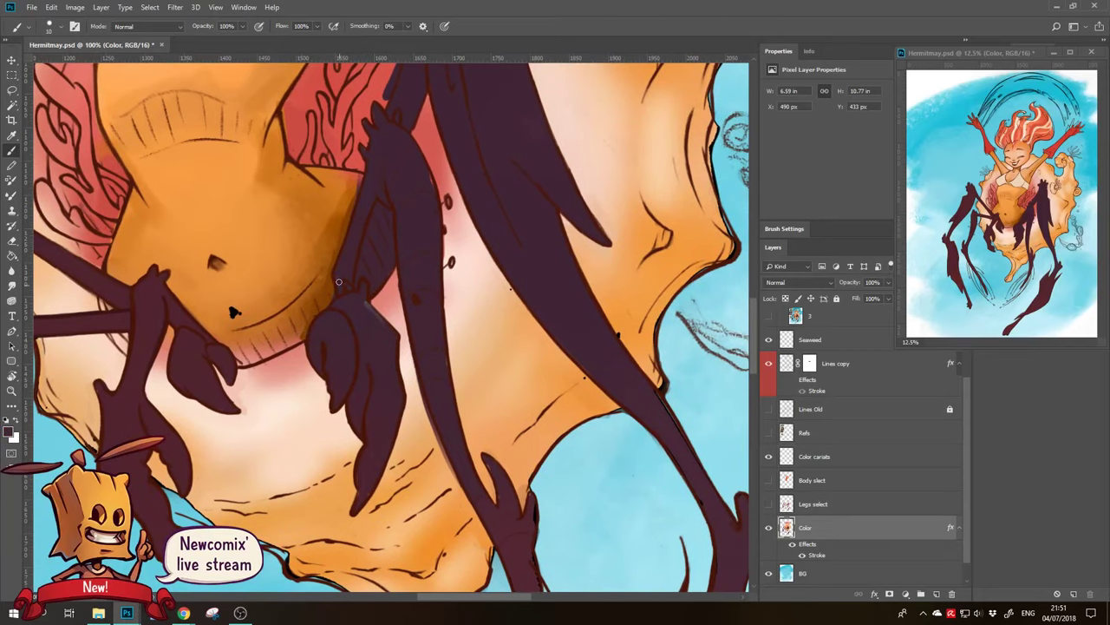
drag(373, 463, 338, 443)
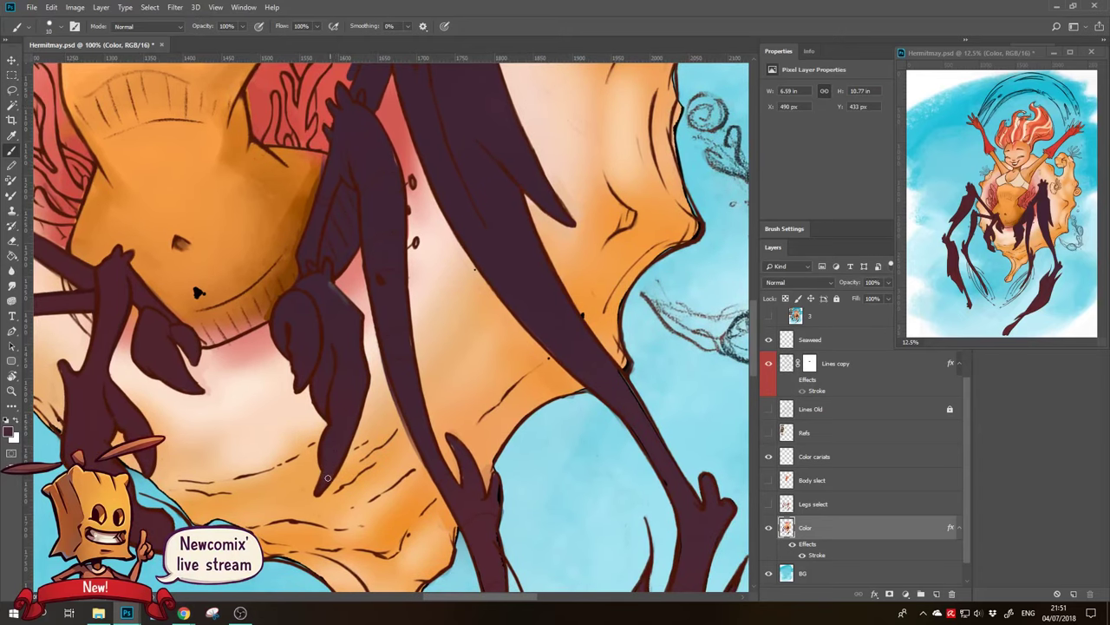
mouse_move(458, 302)
mouse_down()
mouse_move(355, 373)
mouse_move(343, 468)
mouse_up()
alt+click(380, 456)
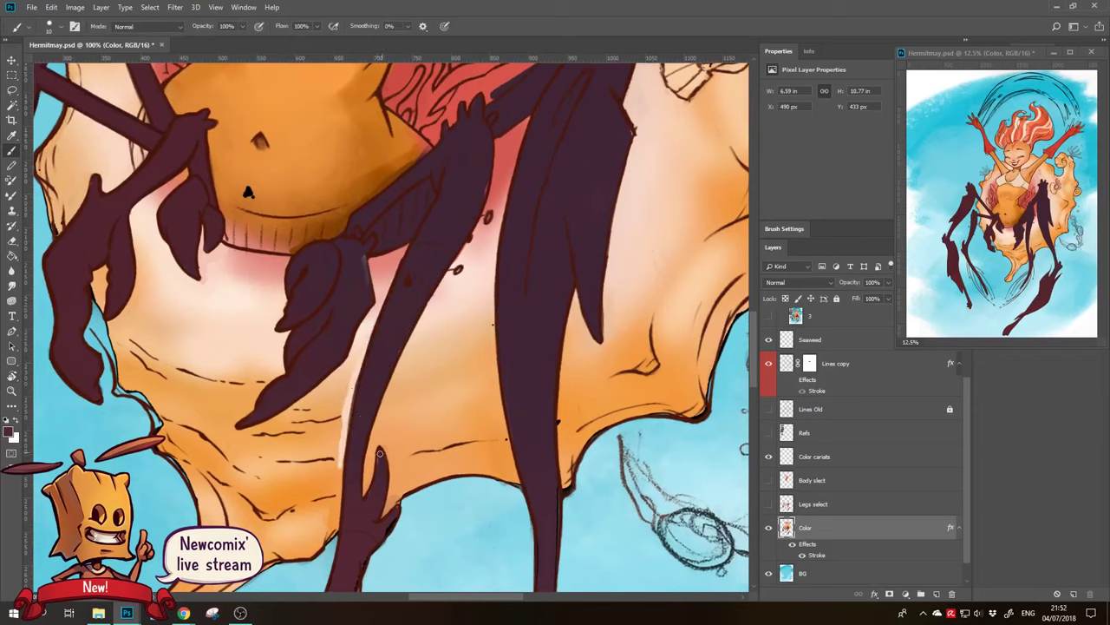
drag(373, 504, 414, 351)
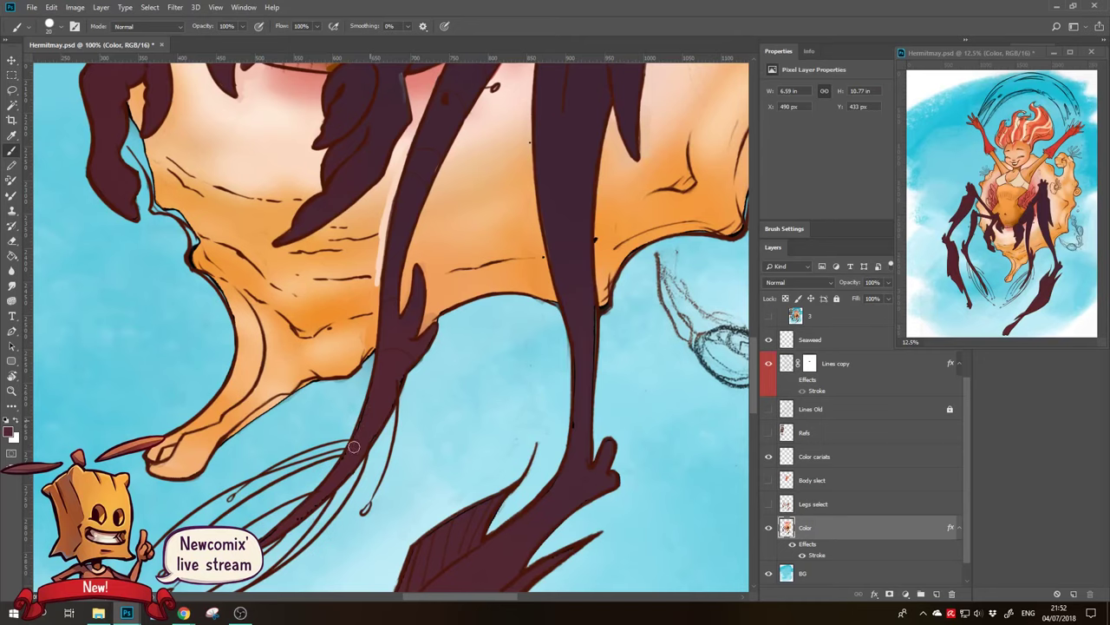
scroll(399, 374, down, 3)
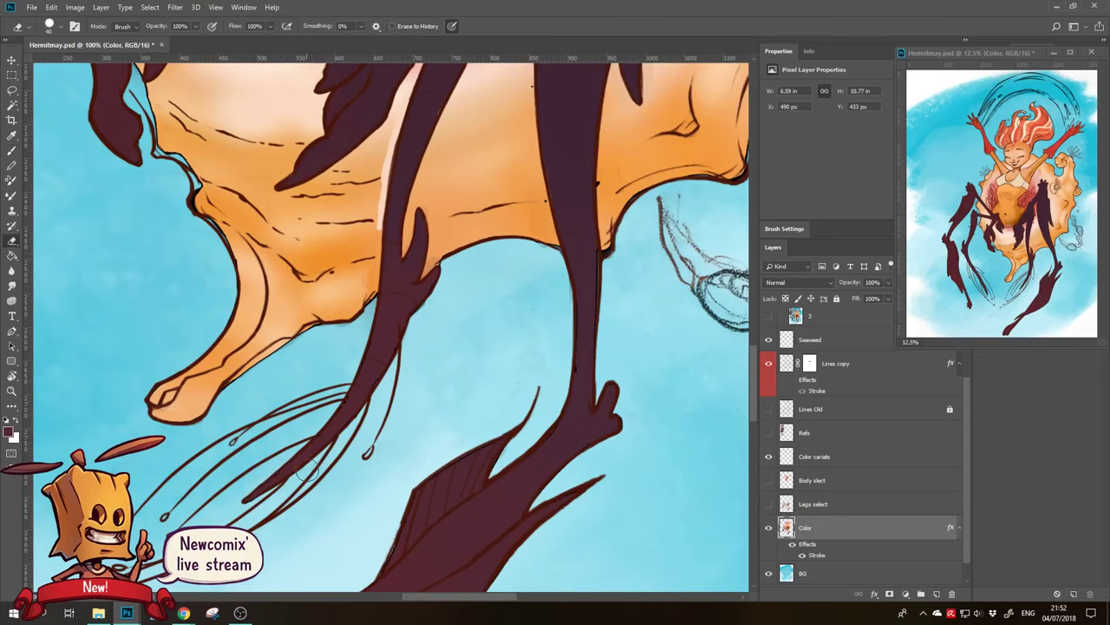
scroll(520, 391, right, 5)
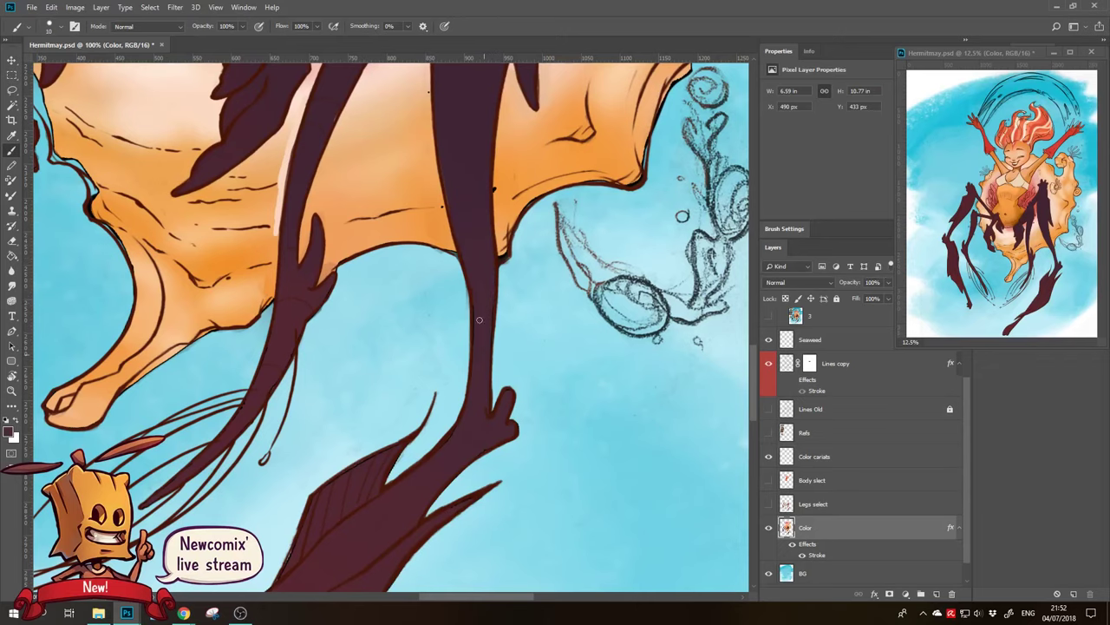
drag(484, 268, 450, 447)
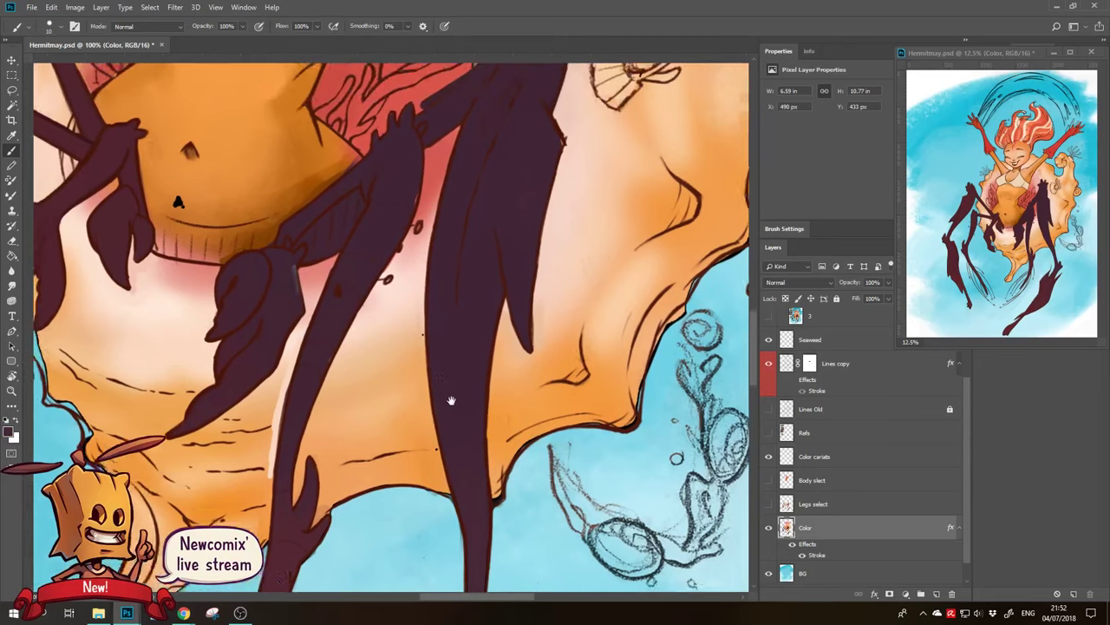
drag(416, 355, 449, 404)
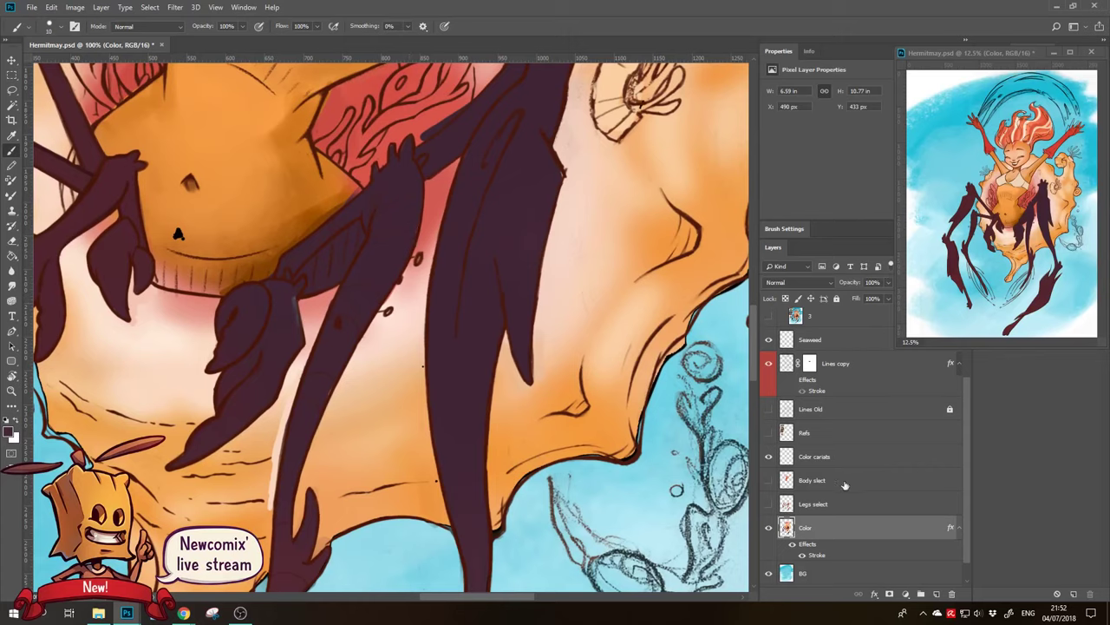
Switch from the Lines copy layer back to the Color layer and sample a lighter shell colour
click(822, 364)
key(e)
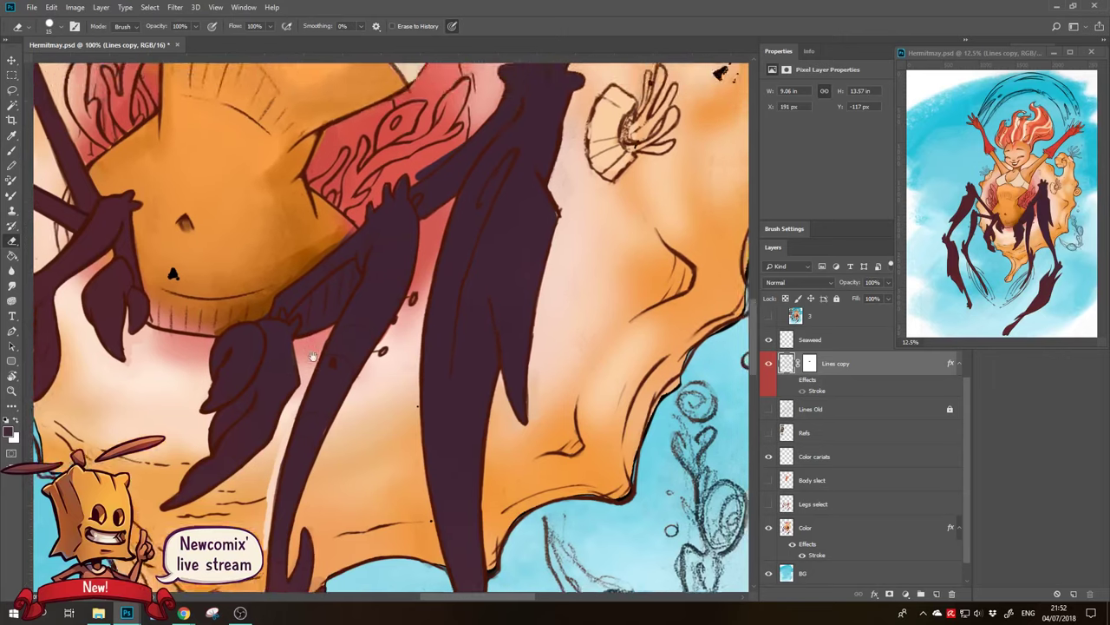
drag(403, 235, 403, 385)
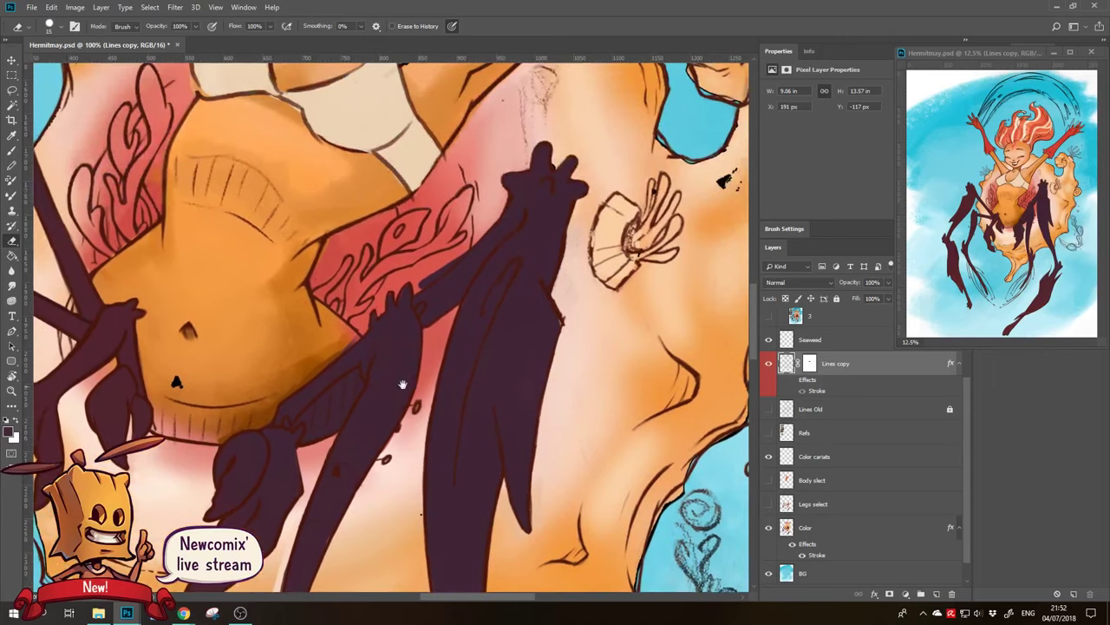
click(824, 530)
key(b)
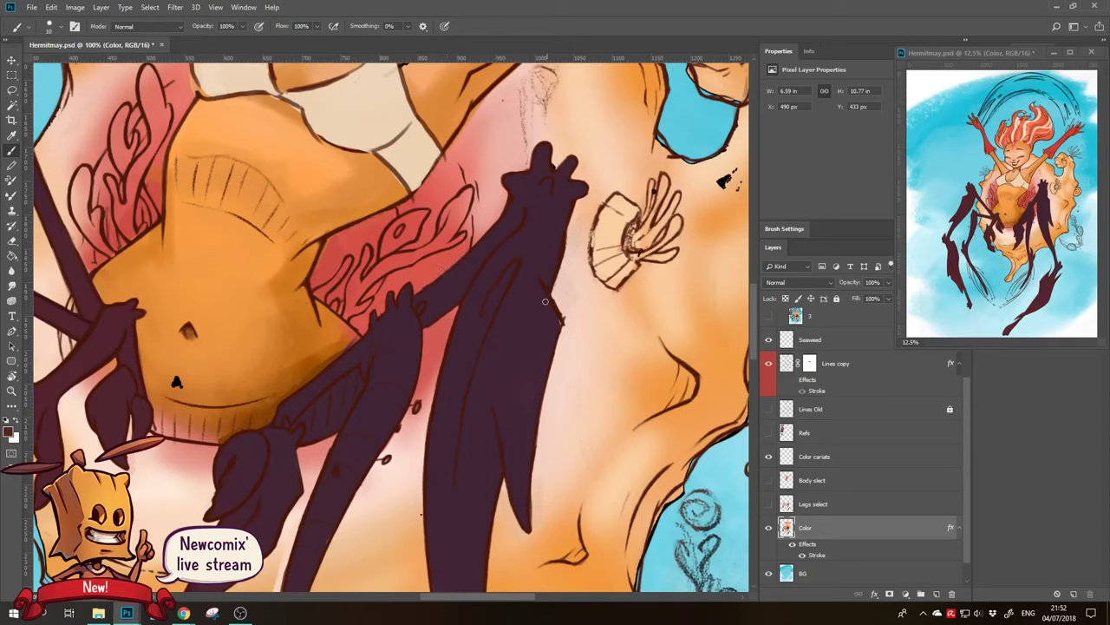
alt+click(556, 160)
scroll(565, 171, down, 2)
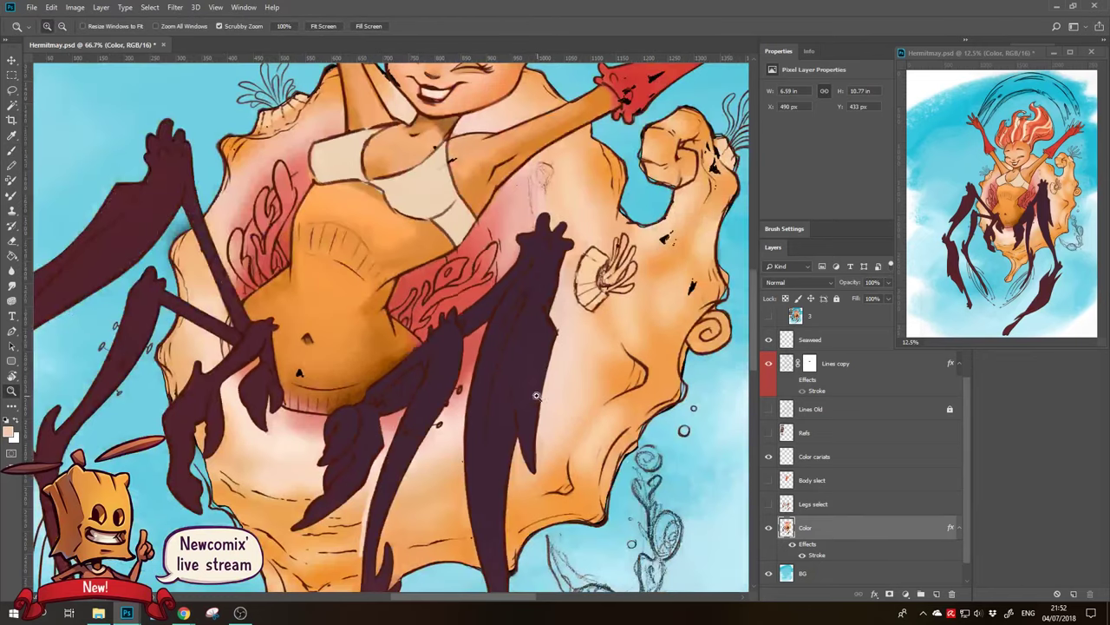
scroll(565, 171, down, 3)
Sample the body's orange and paint out the dark specks on the shell
alt+click(355, 207)
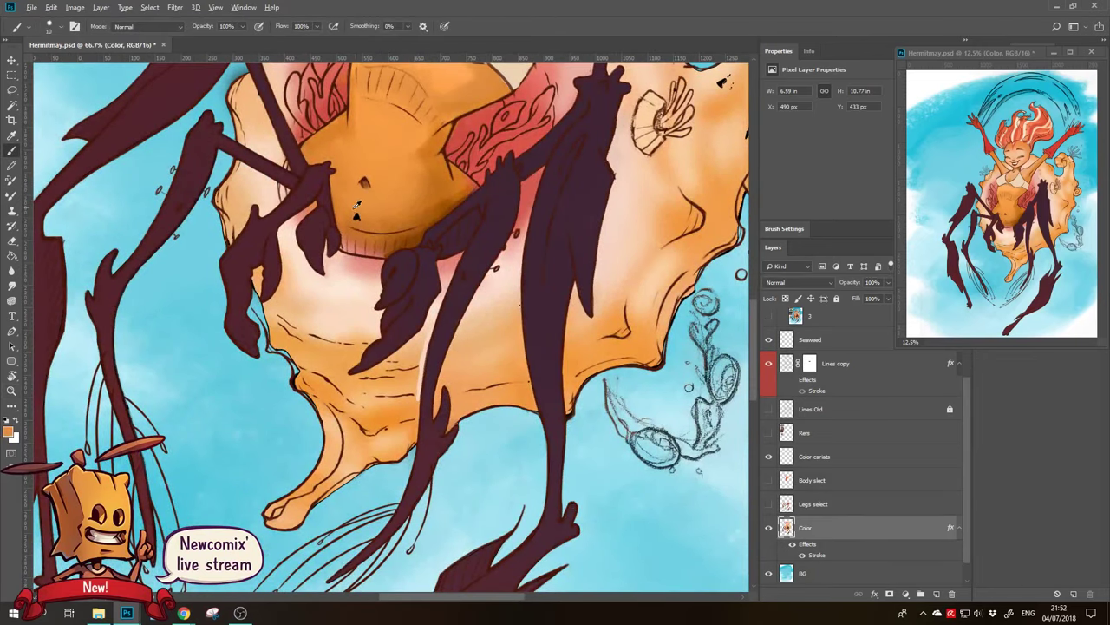
drag(357, 221, 194, 353)
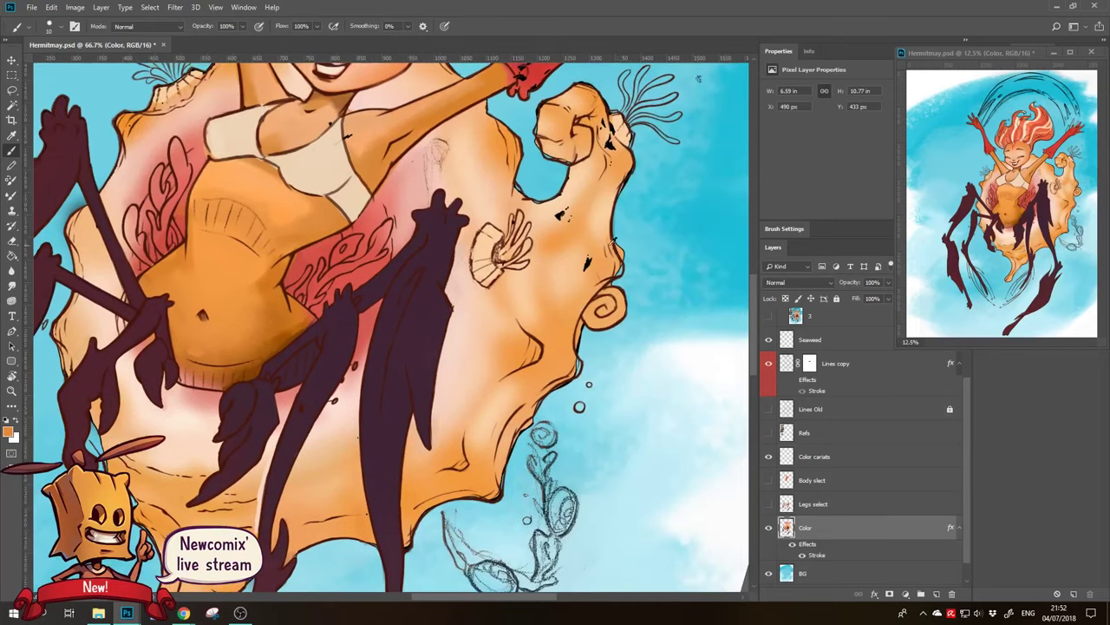
click(588, 265)
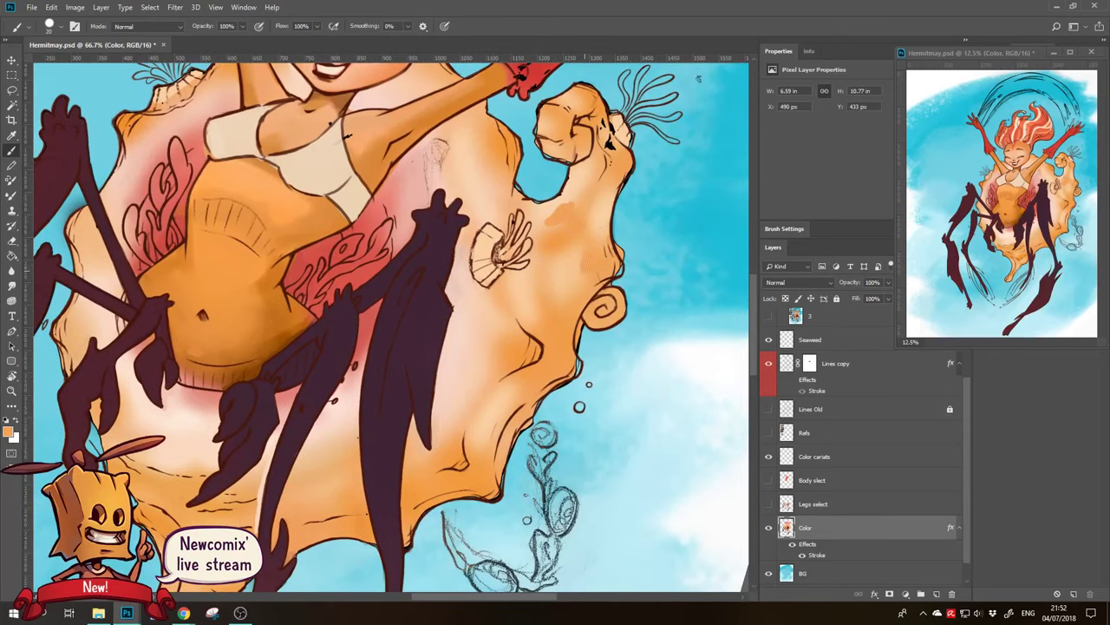
mouse_move(616, 152)
mouse_down()
mouse_move(607, 135)
mouse_move(617, 135)
mouse_up()
scroll(613, 161, up, 5)
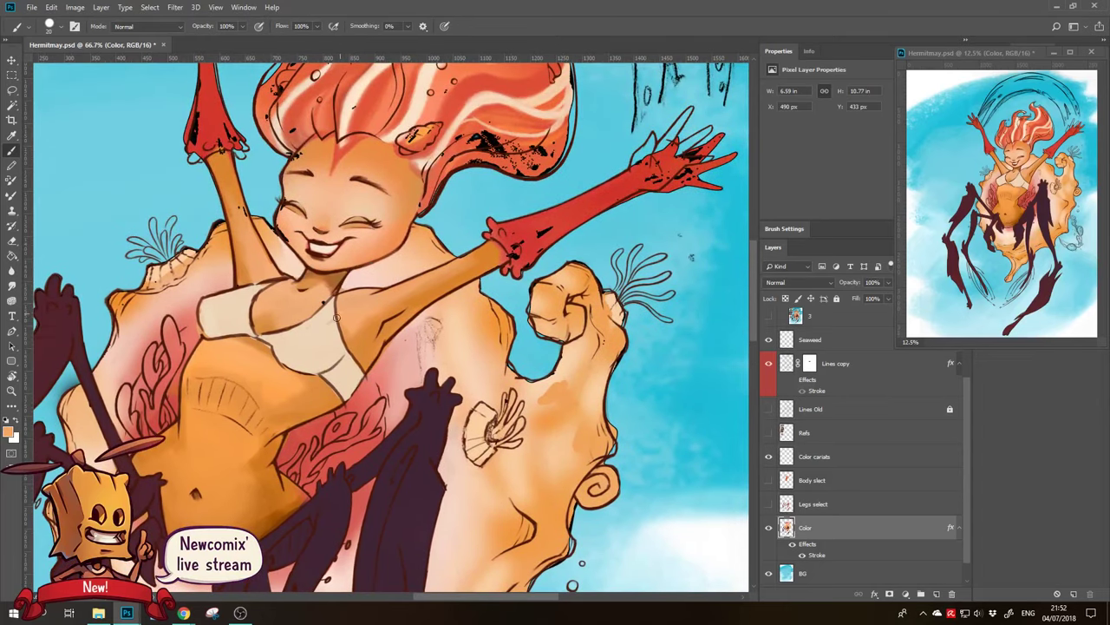
Sample the arm's red, zoom in, and fill the glove's upper finger with red
drag(405, 289, 321, 297)
alt+click(434, 247)
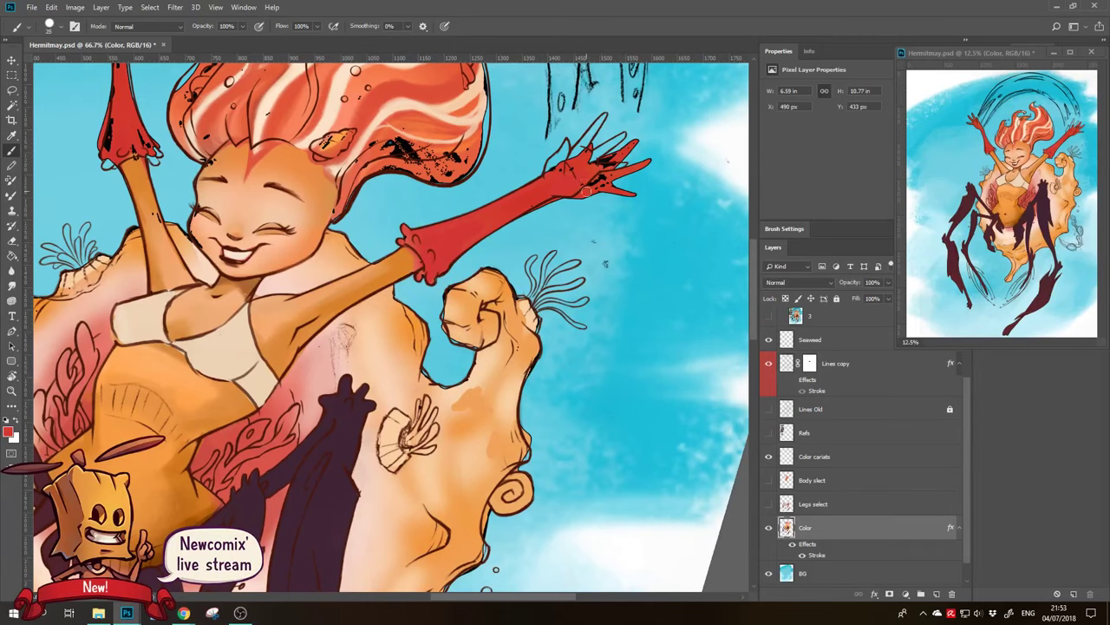
key(ctrl+plus)
mouse_move(513, 172)
mouse_down()
mouse_move(473, 226)
mouse_move(513, 178)
mouse_up()
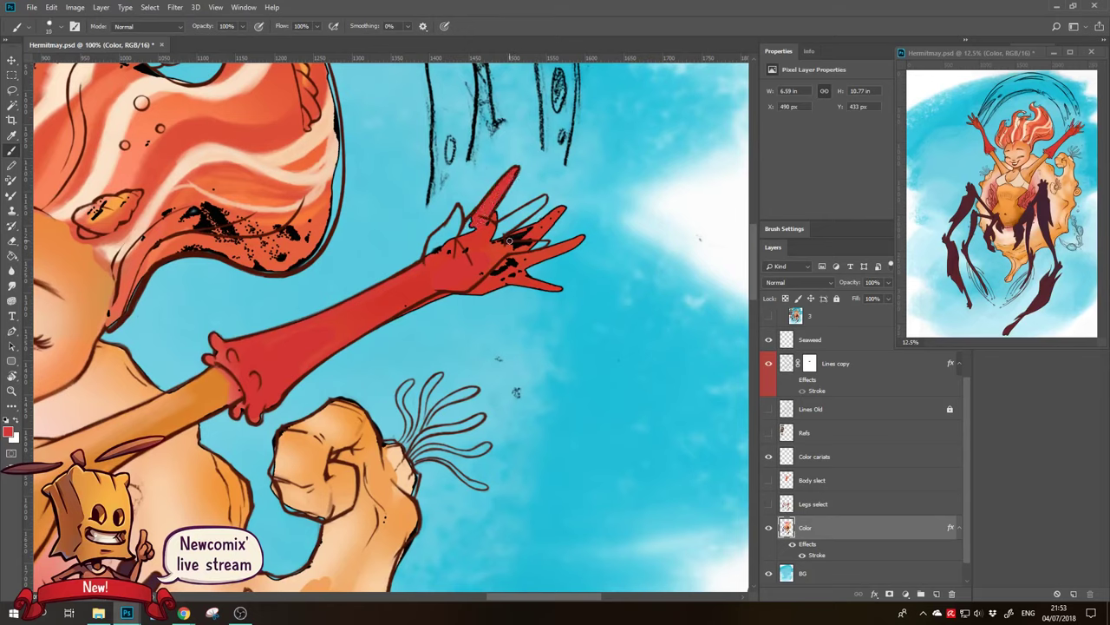
Fill the hand's second finger and thumb area with red
mouse_move(526, 211)
mouse_down()
mouse_move(547, 199)
mouse_move(495, 231)
mouse_up()
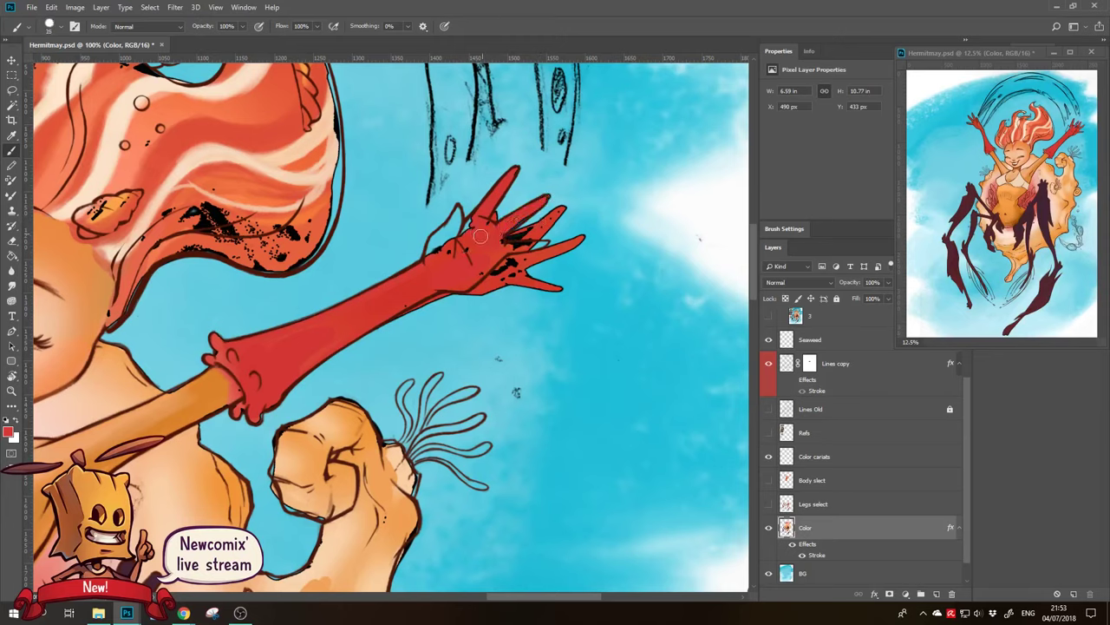
mouse_move(472, 224)
mouse_down()
mouse_move(449, 247)
mouse_move(457, 214)
mouse_move(431, 248)
mouse_up()
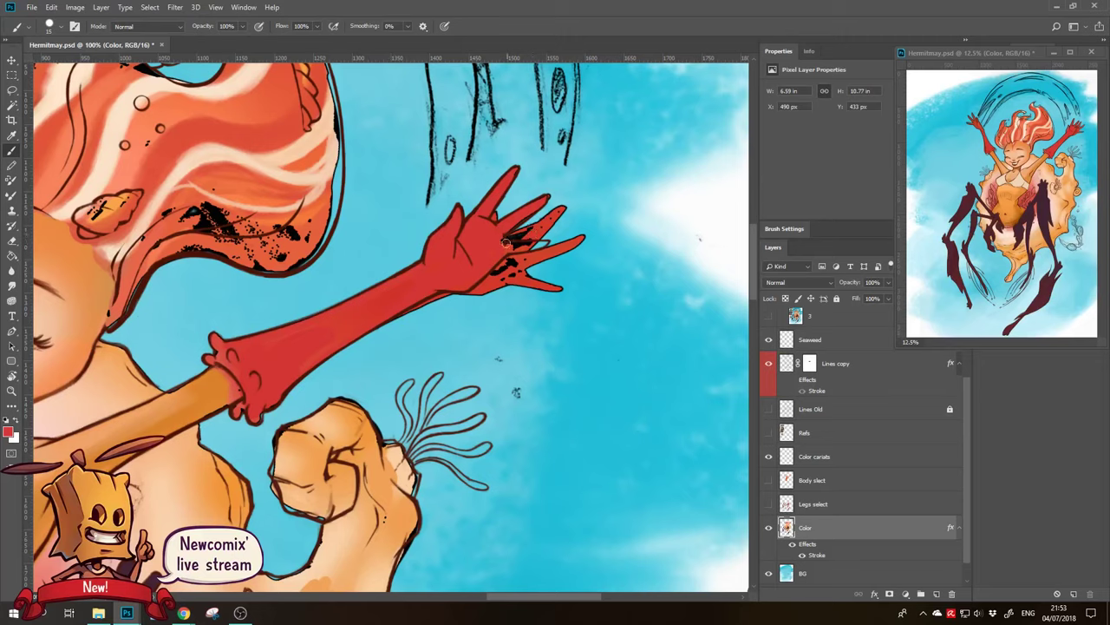
key(e)
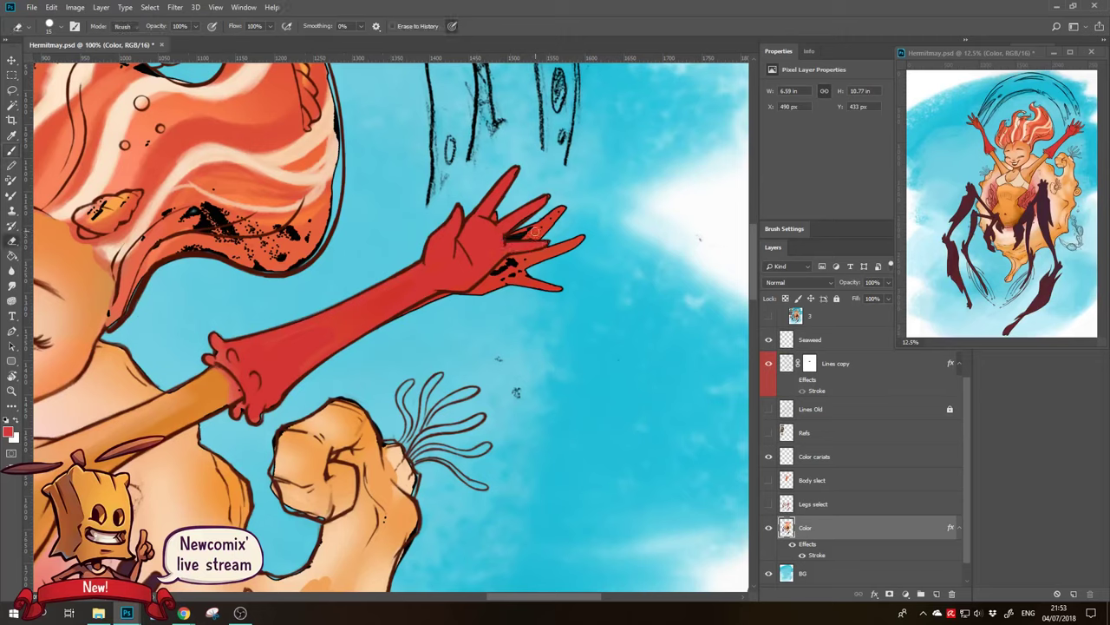
Erase the ink marks between the fingers and the extra lower finger below the hand
mouse_move(534, 232)
mouse_down()
mouse_move(510, 236)
mouse_move(548, 212)
mouse_up()
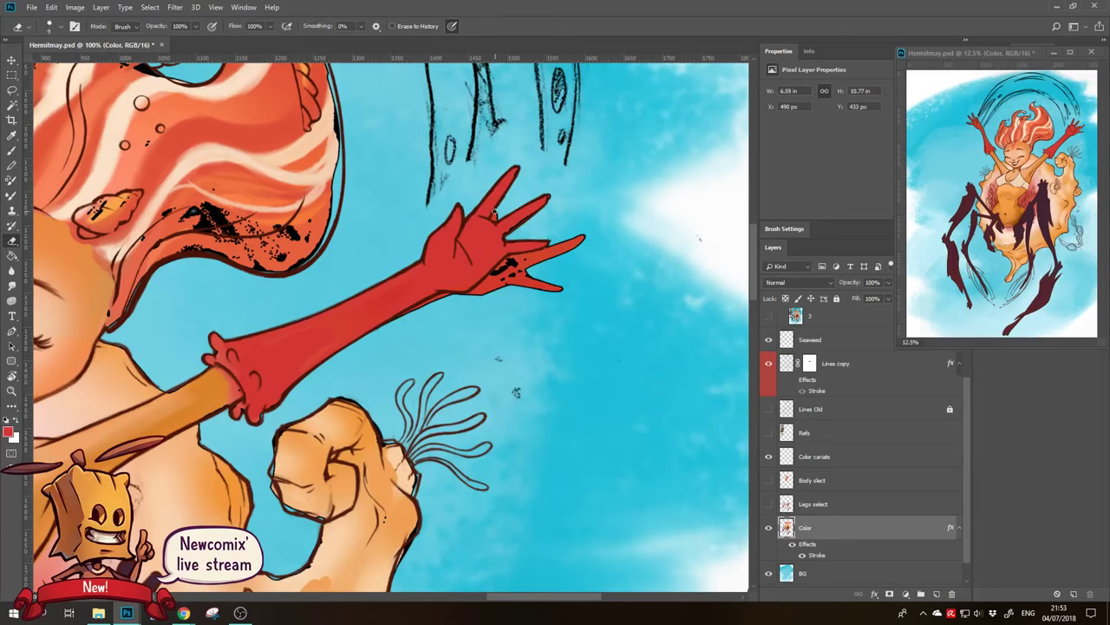
mouse_move(520, 260)
mouse_down()
mouse_move(473, 295)
mouse_move(529, 286)
mouse_move(569, 297)
mouse_move(517, 260)
mouse_move(555, 257)
mouse_move(508, 261)
mouse_move(583, 236)
mouse_move(572, 250)
mouse_up()
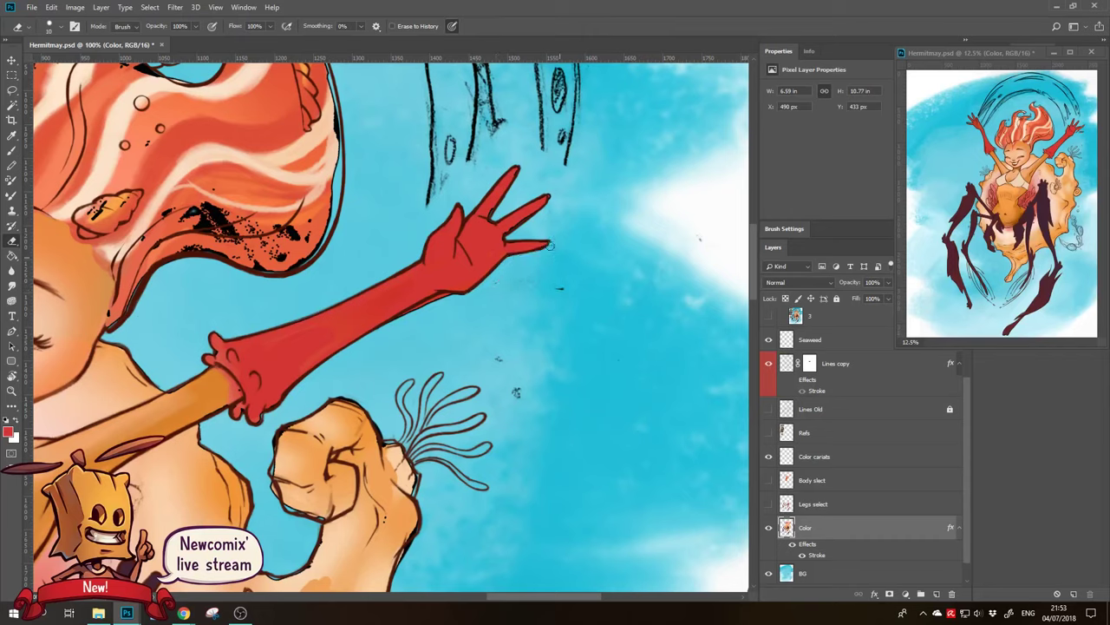
key(bracketright)
key(bracketright)
drag(491, 236, 500, 262)
key(b)
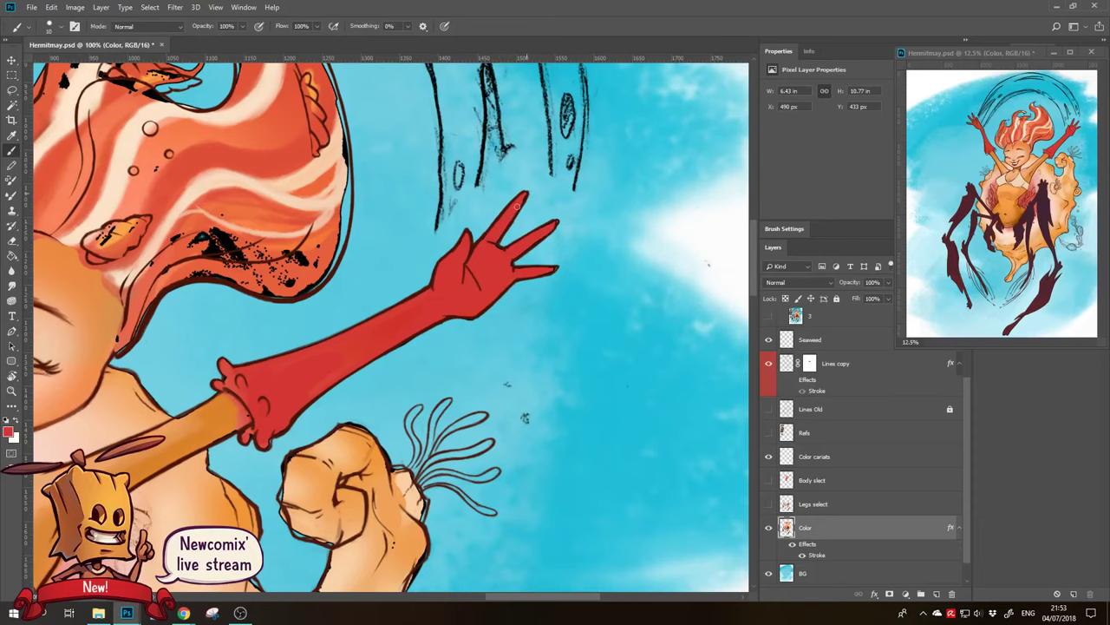
mouse_move(516, 206)
mouse_down()
mouse_move(566, 243)
mouse_move(702, 240)
mouse_up()
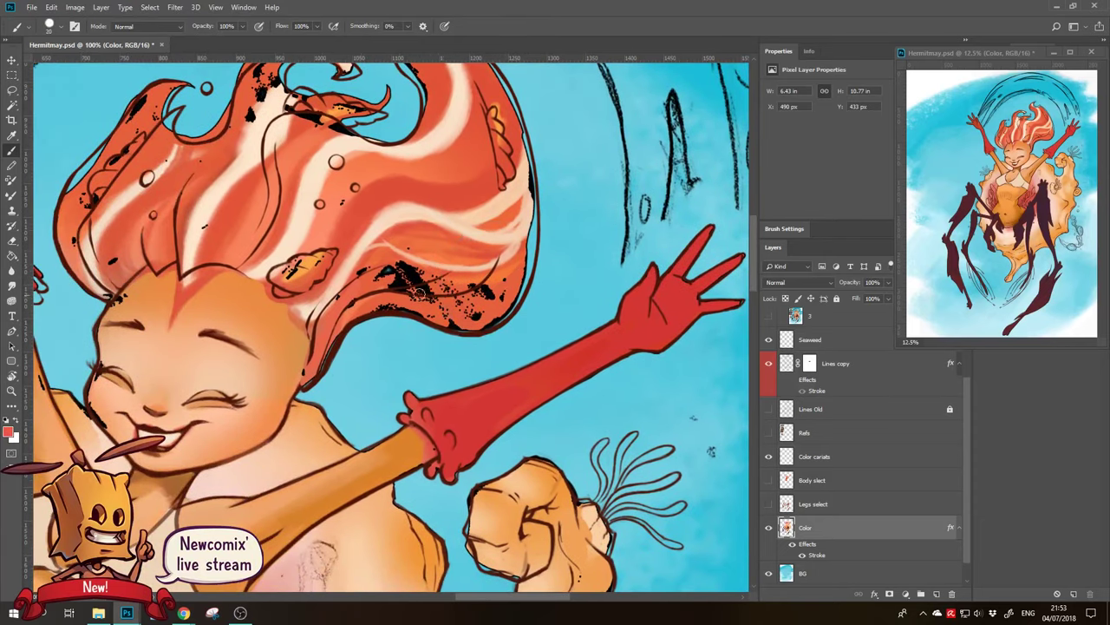
Paint over the black speckles along the lower and right hair edges
mouse_move(451, 289)
mouse_down()
mouse_move(347, 277)
mouse_move(357, 303)
mouse_move(334, 305)
mouse_move(382, 301)
mouse_up()
drag(311, 371, 334, 334)
mouse_move(378, 304)
mouse_down()
mouse_move(447, 314)
mouse_move(476, 304)
mouse_move(457, 314)
mouse_up()
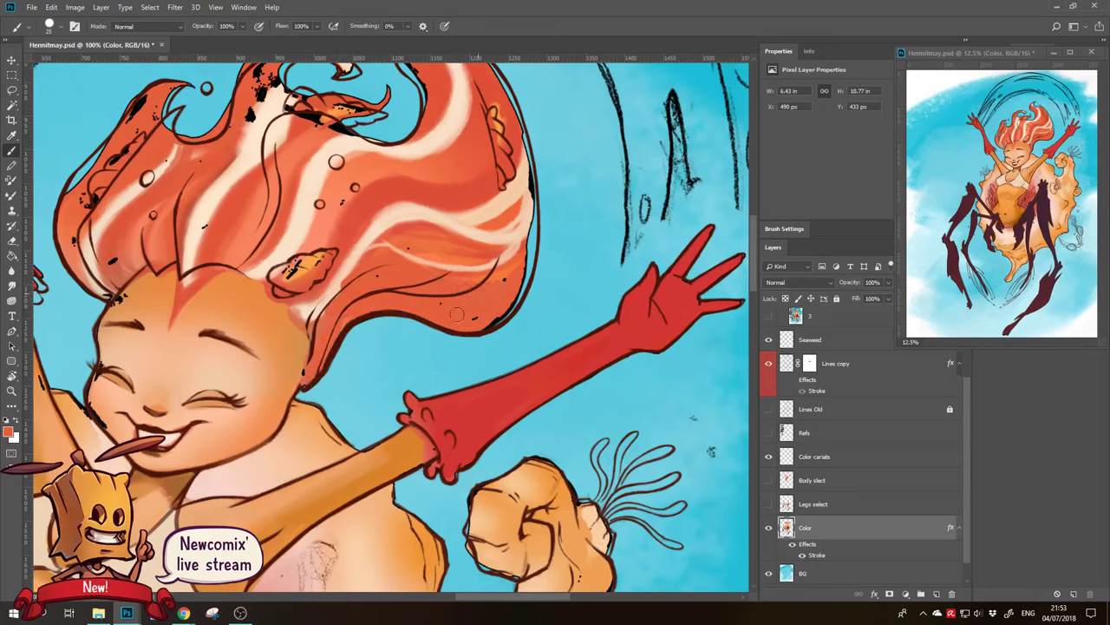
mouse_move(519, 277)
mouse_down()
mouse_move(487, 320)
mouse_move(525, 247)
mouse_up()
drag(533, 177, 528, 250)
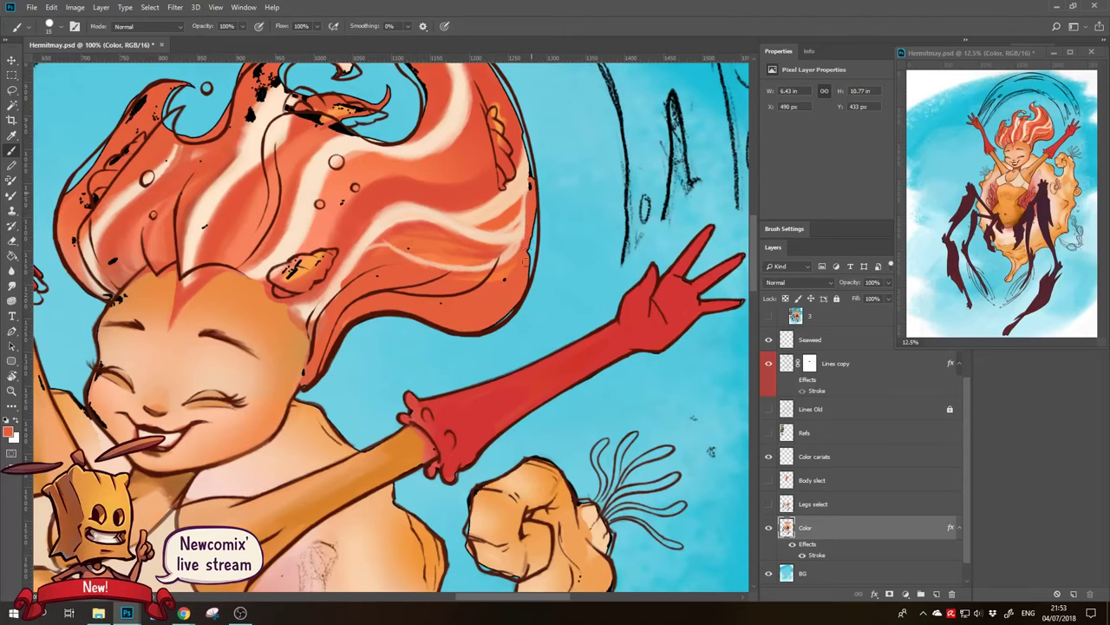
mouse_move(529, 200)
mouse_down()
mouse_move(524, 286)
mouse_move(651, 344)
mouse_up()
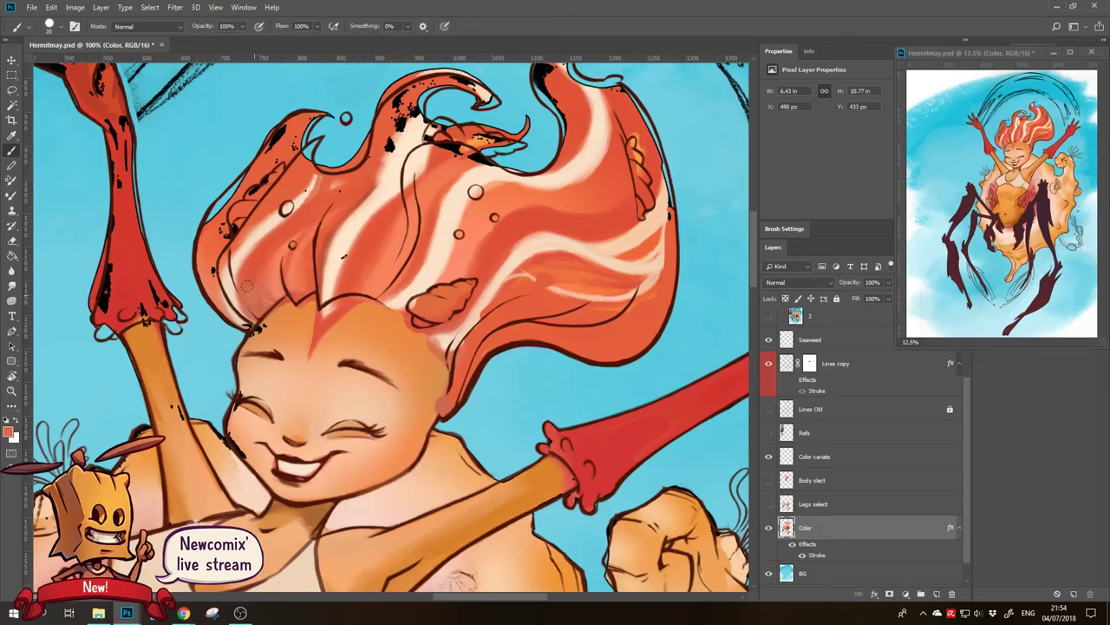
Sample the hairline orange and smooth the hair's left outline and the curl tip
key(d)
alt+click(265, 328)
alt+click(250, 319)
mouse_move(217, 227)
mouse_down()
mouse_move(267, 180)
mouse_move(282, 139)
mouse_move(232, 175)
mouse_up()
key(e)
key(b)
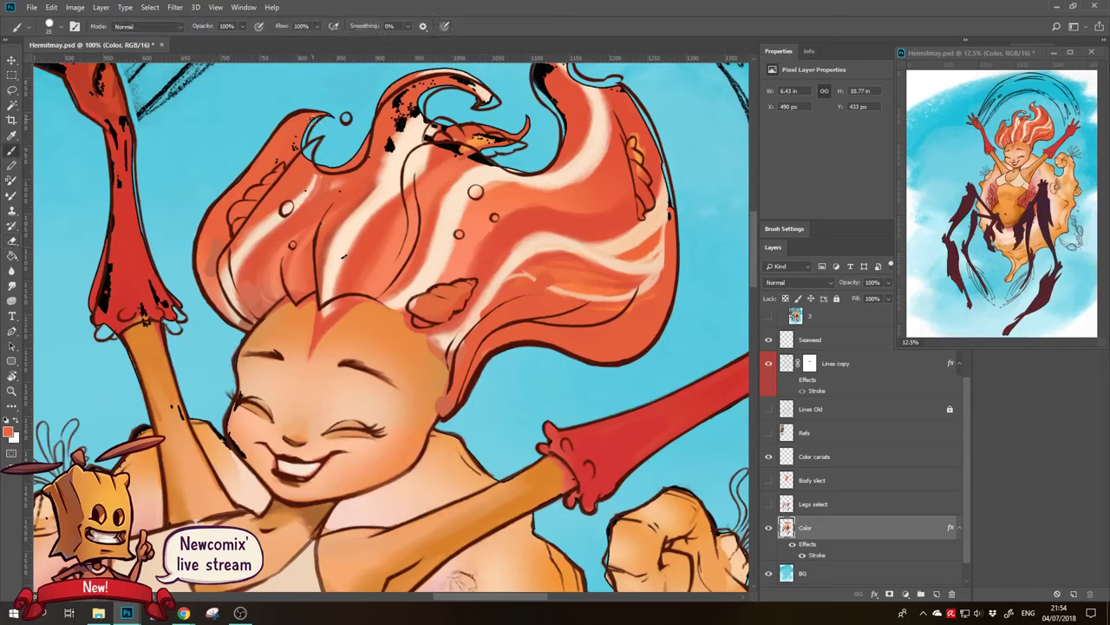
drag(310, 113, 300, 144)
key(e)
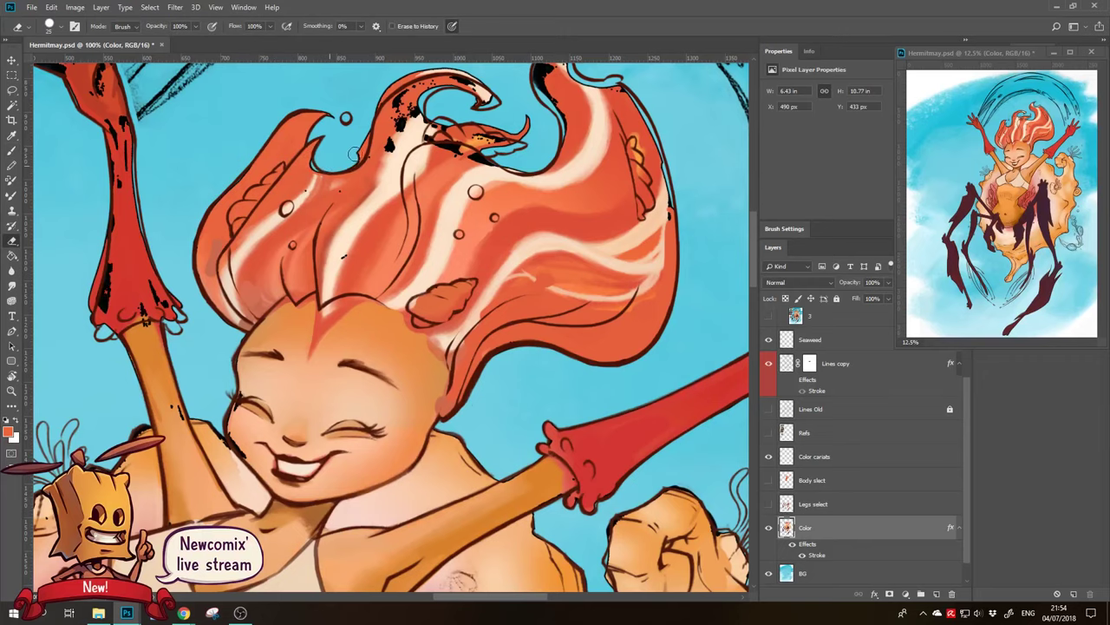
key(b)
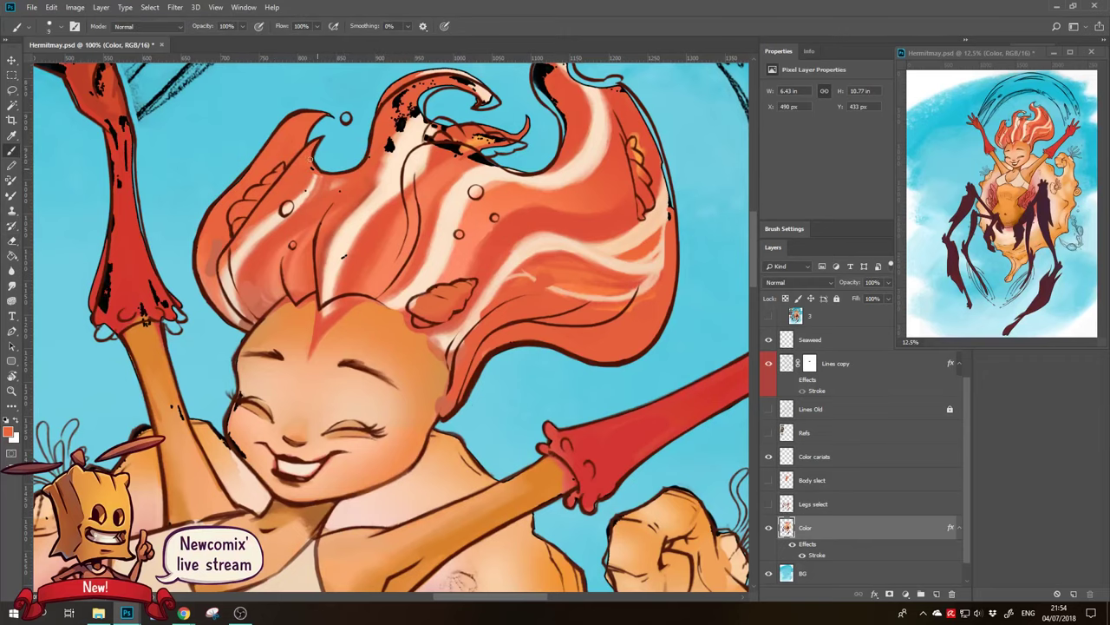
drag(321, 178, 252, 256)
key(e)
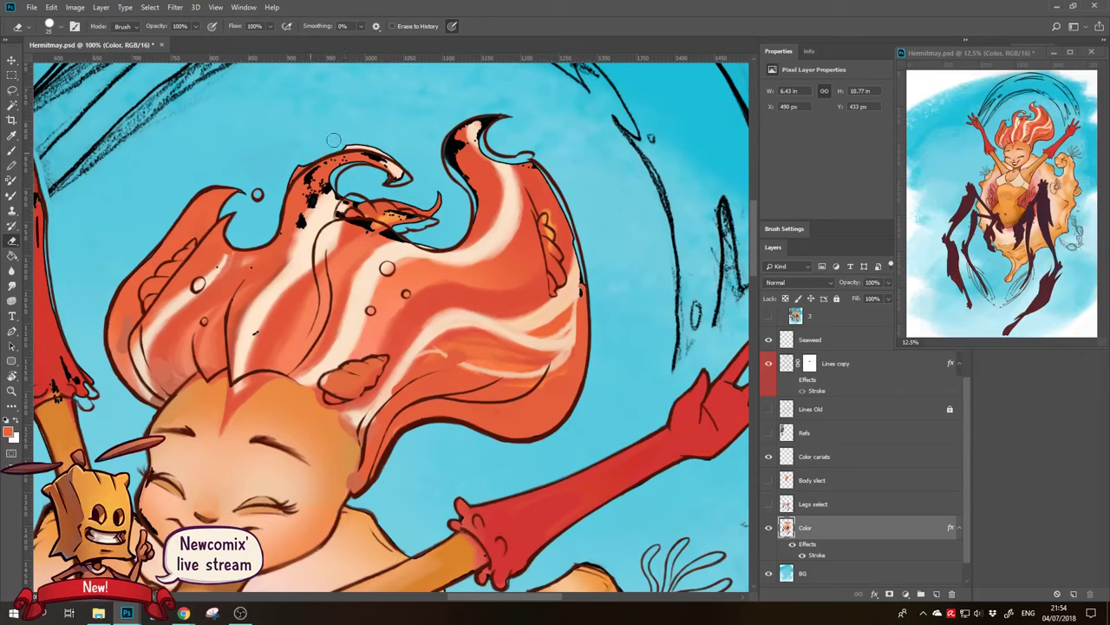
Sample hair-curl colours and cover the dark specks along the curl edge with orange
key(b)
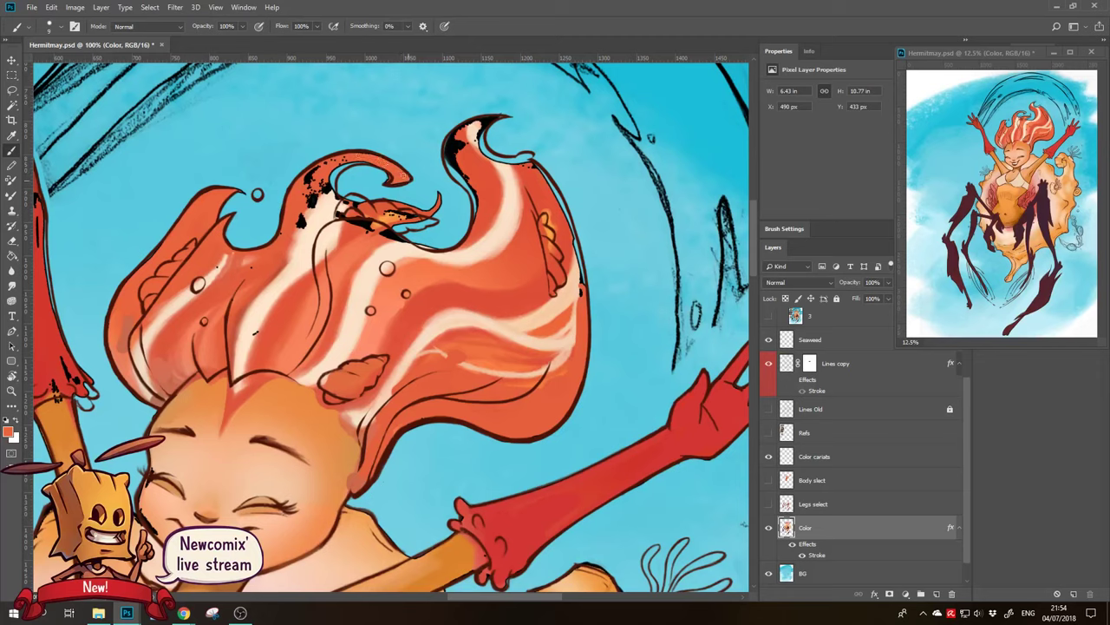
mouse_move(368, 163)
mouse_down()
mouse_move(335, 172)
mouse_move(337, 182)
mouse_up()
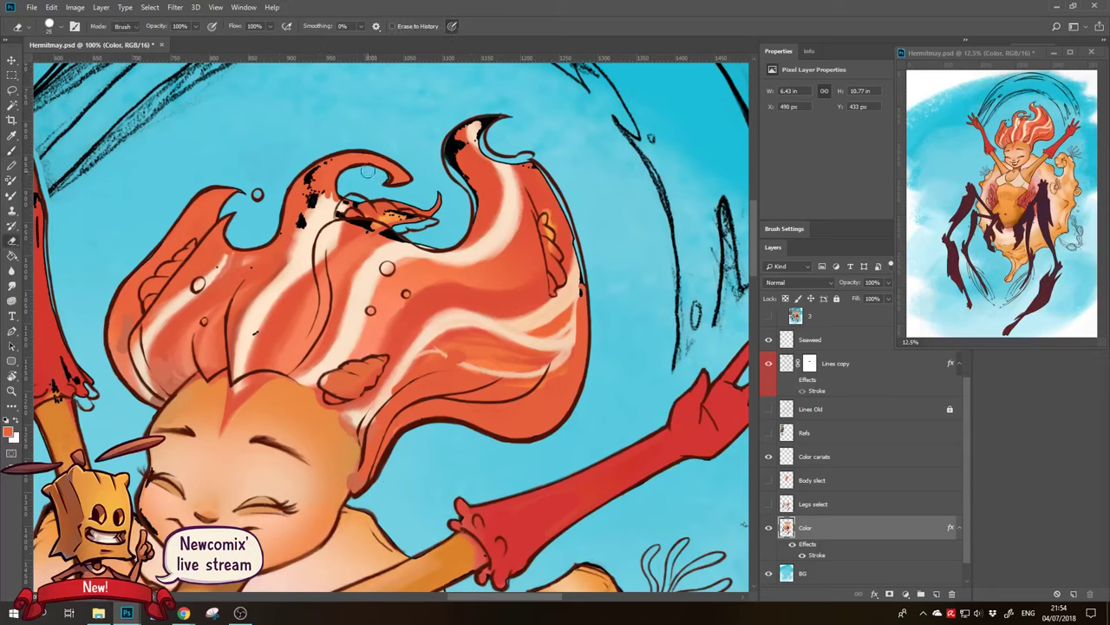
alt+click(382, 177)
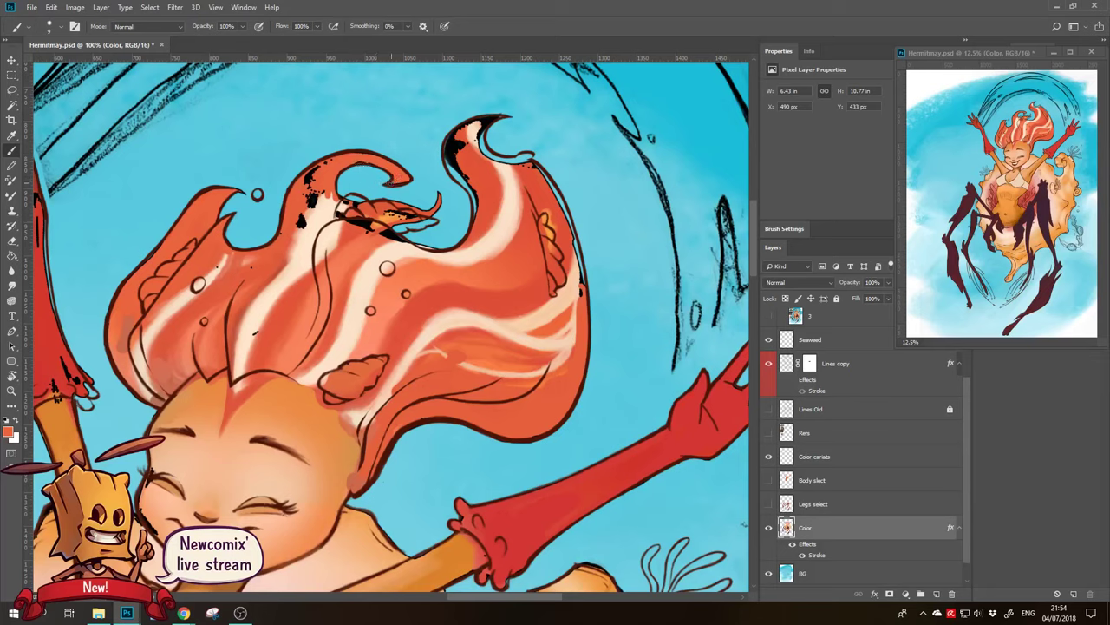
mouse_move(342, 163)
mouse_down()
mouse_move(335, 157)
mouse_move(295, 243)
mouse_up()
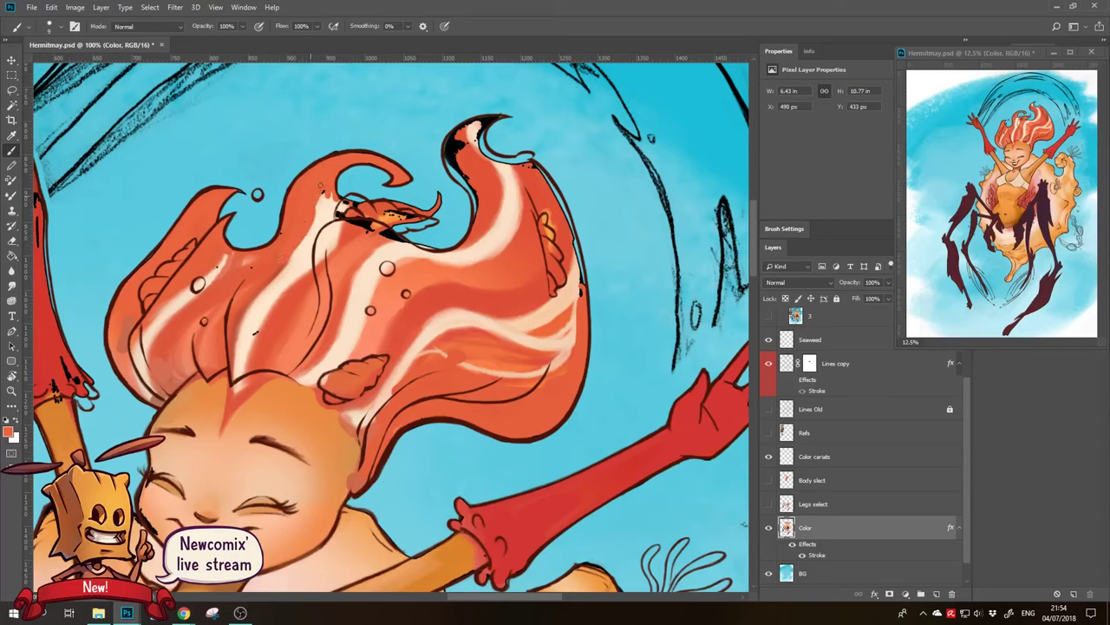
alt+click(329, 198)
mouse_move(356, 201)
mouse_down()
mouse_move(347, 199)
mouse_move(420, 227)
mouse_move(401, 228)
mouse_move(444, 217)
mouse_move(425, 230)
mouse_up()
Smooth the right hair tip with orange and paint out its white highlight
key(e)
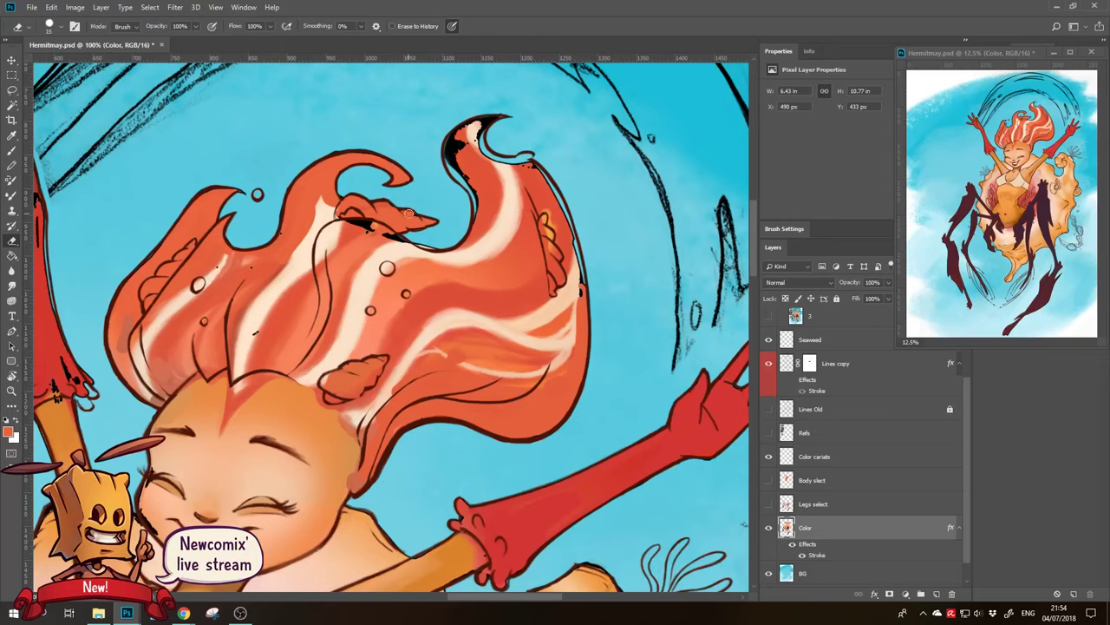
scroll(404, 217, down, 1)
scroll(404, 217, right, 1)
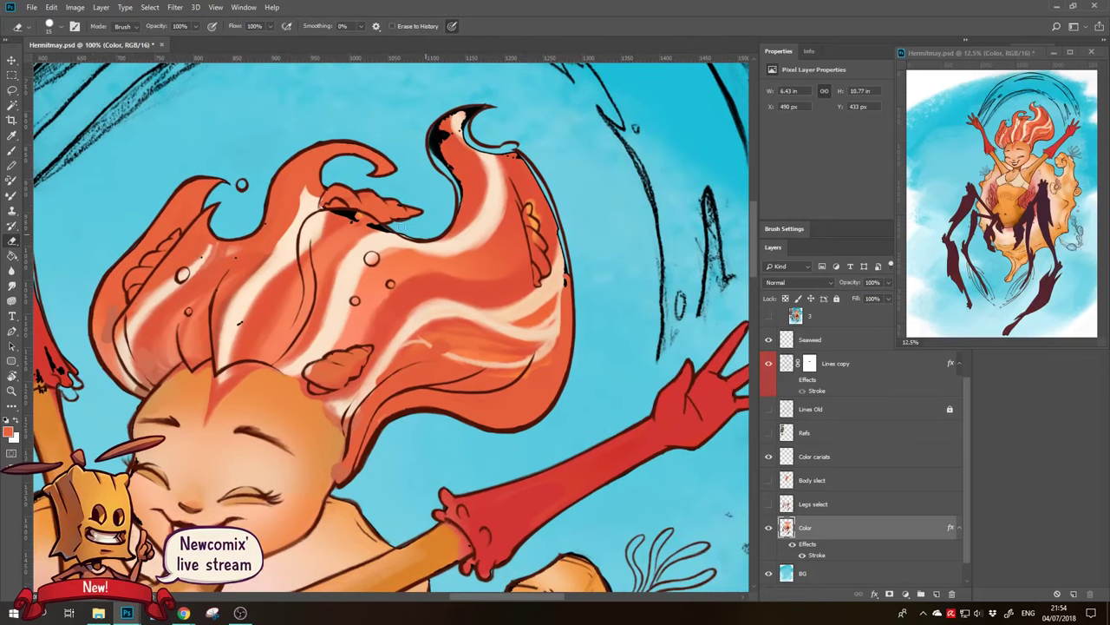
key(b)
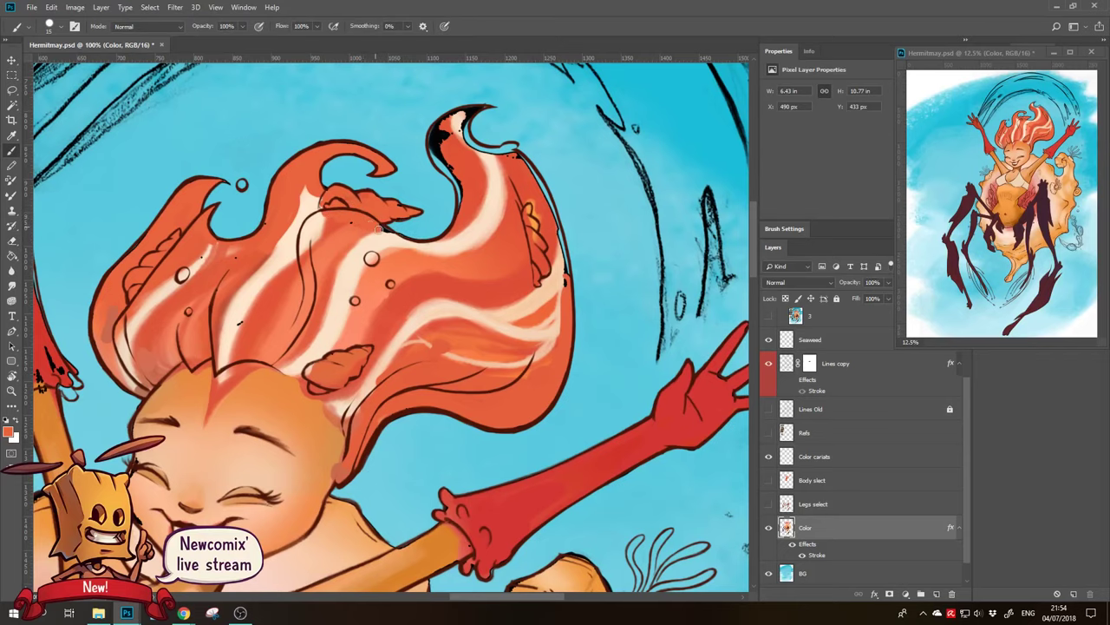
key(e)
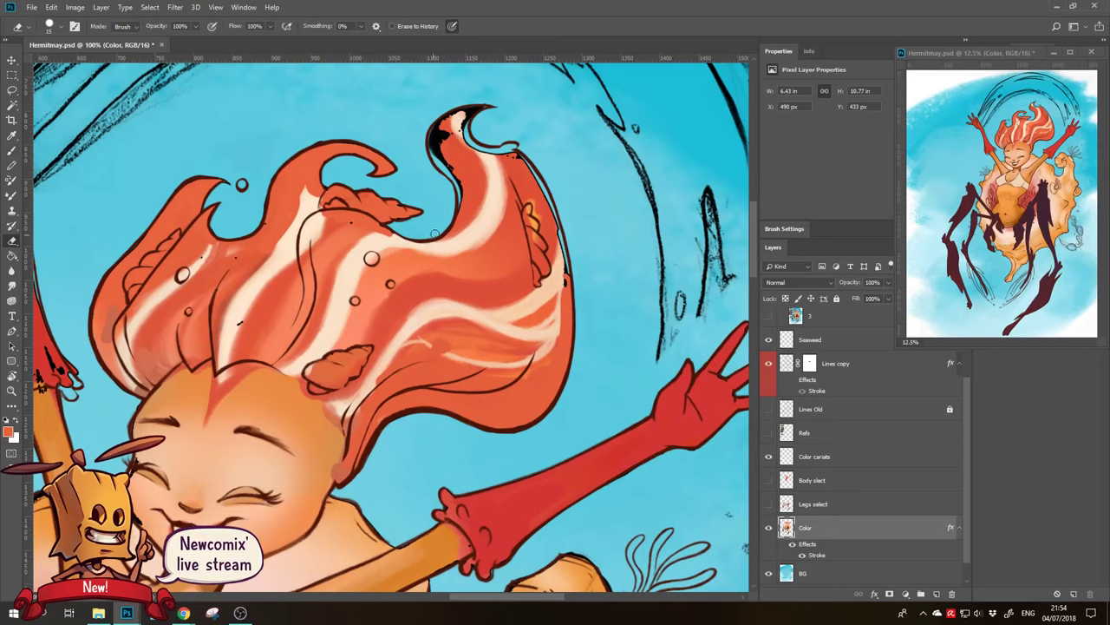
drag(435, 232, 374, 260)
key(b)
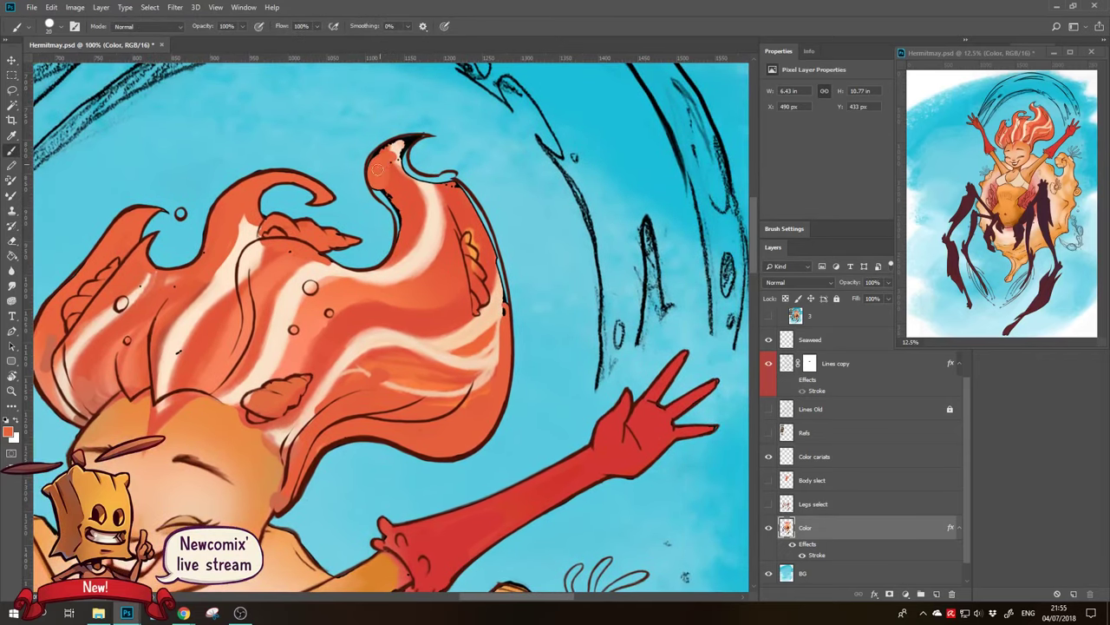
mouse_move(377, 169)
mouse_down()
mouse_move(380, 199)
mouse_move(399, 224)
mouse_up()
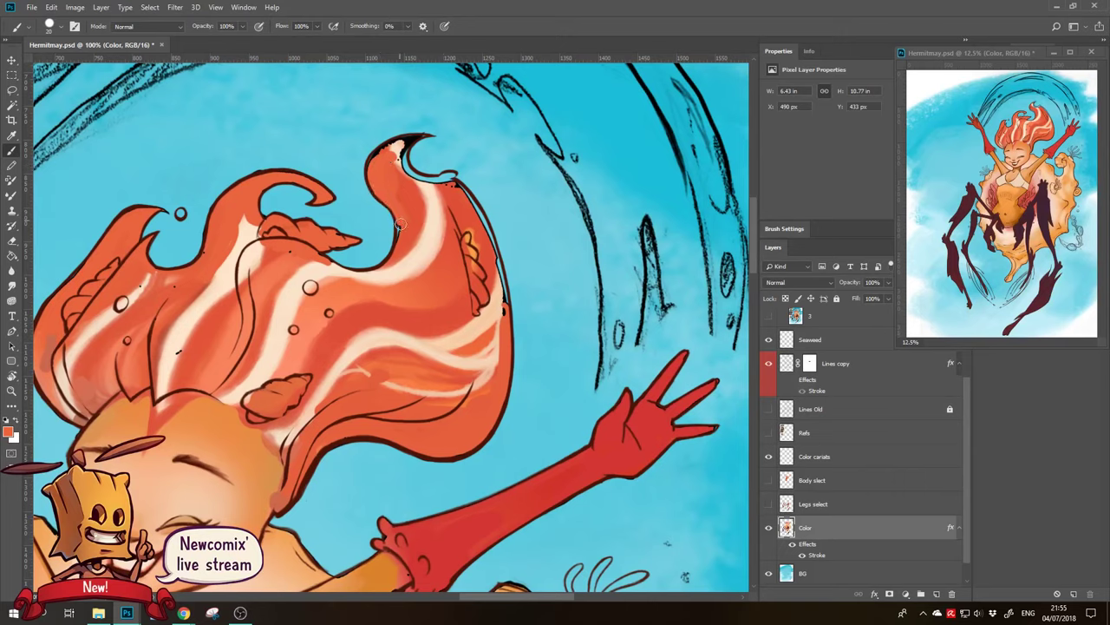
mouse_move(380, 154)
mouse_down()
mouse_move(426, 136)
mouse_move(399, 172)
mouse_move(444, 177)
mouse_move(382, 139)
mouse_move(268, 271)
mouse_move(362, 258)
mouse_up()
key(e)
key(b)
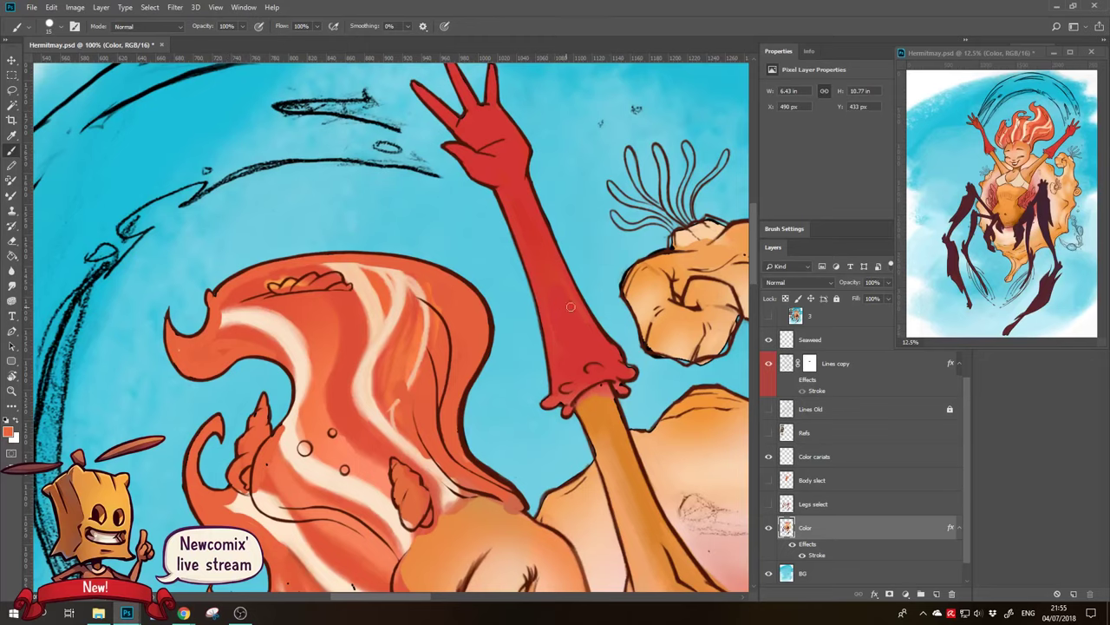
Rotate the view and touch up orange paint along the outline beside the spiral
mouse_move(571, 306)
mouse_down()
mouse_move(354, 291)
mouse_move(408, 374)
mouse_up()
alt+click(350, 304)
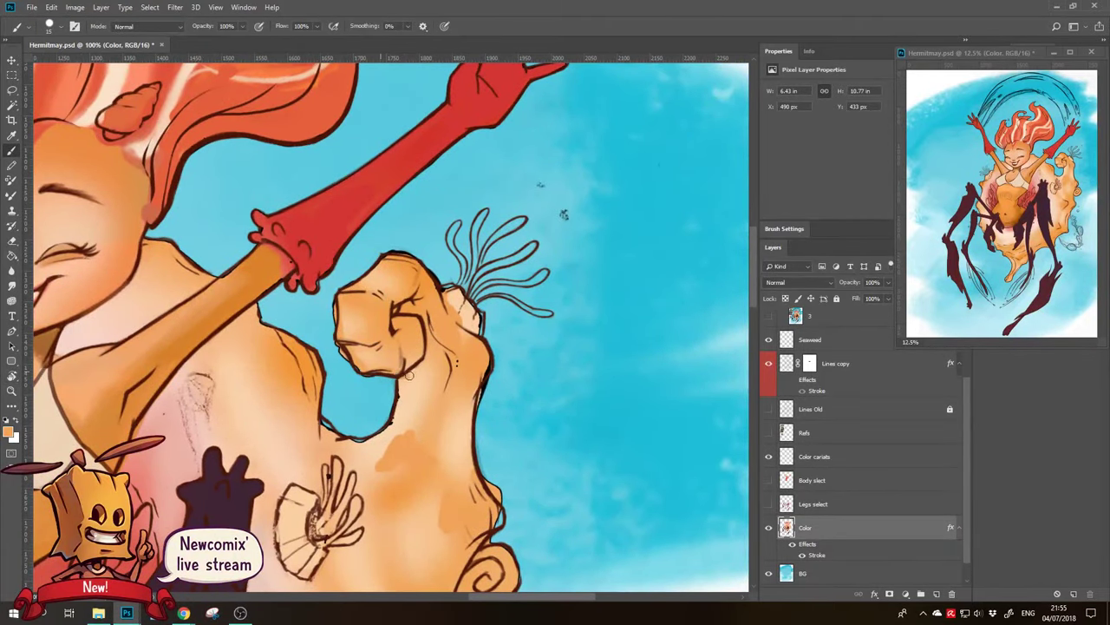
key(e)
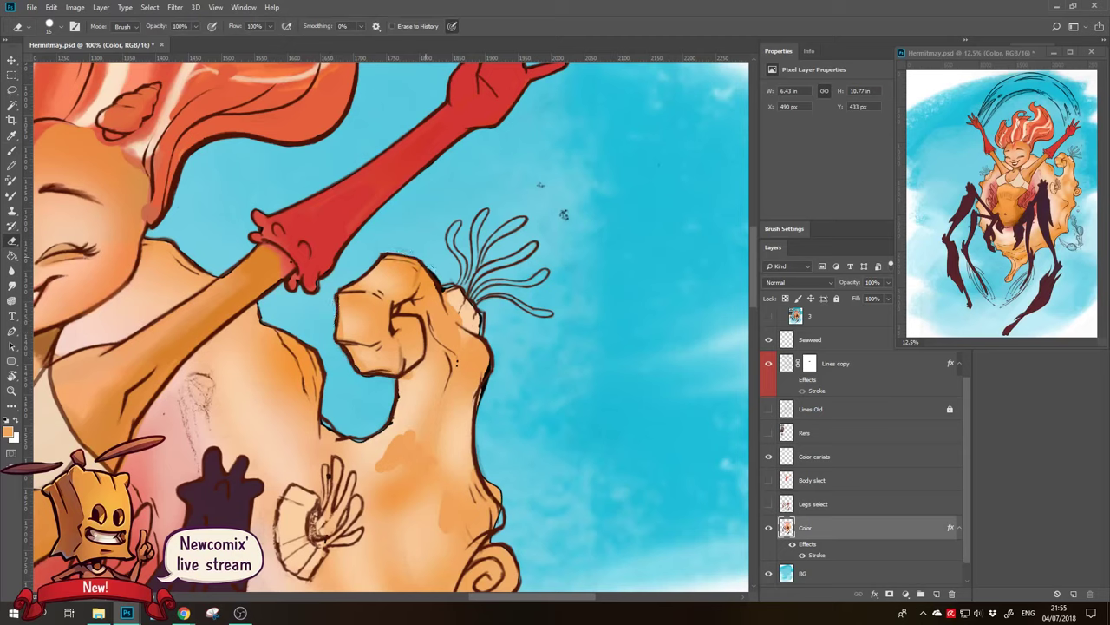
key(b)
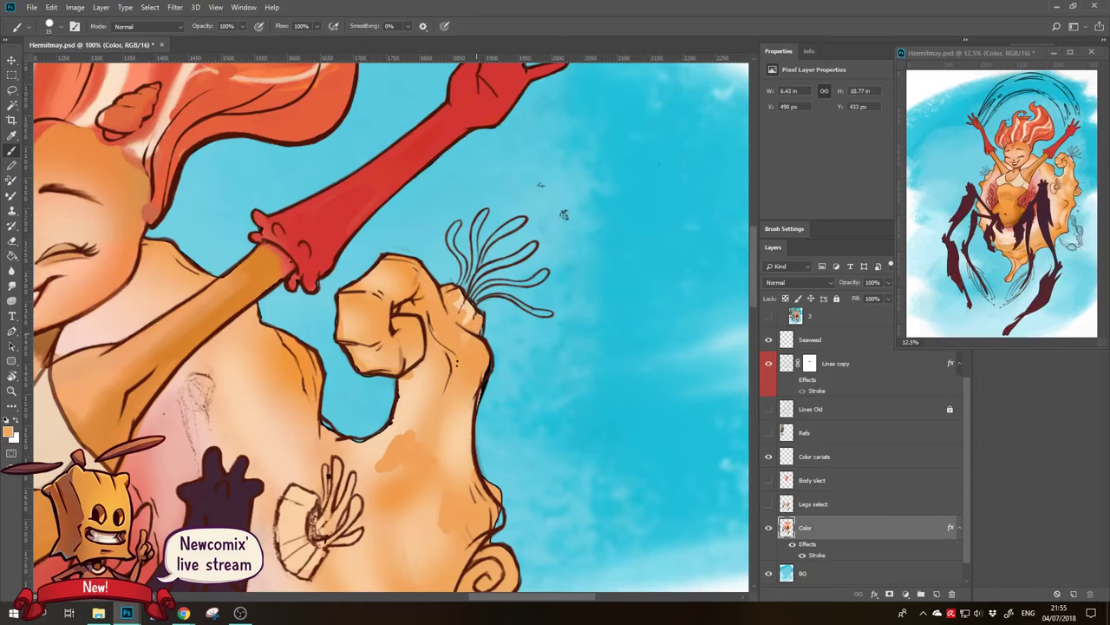
drag(484, 389, 426, 352)
key(e)
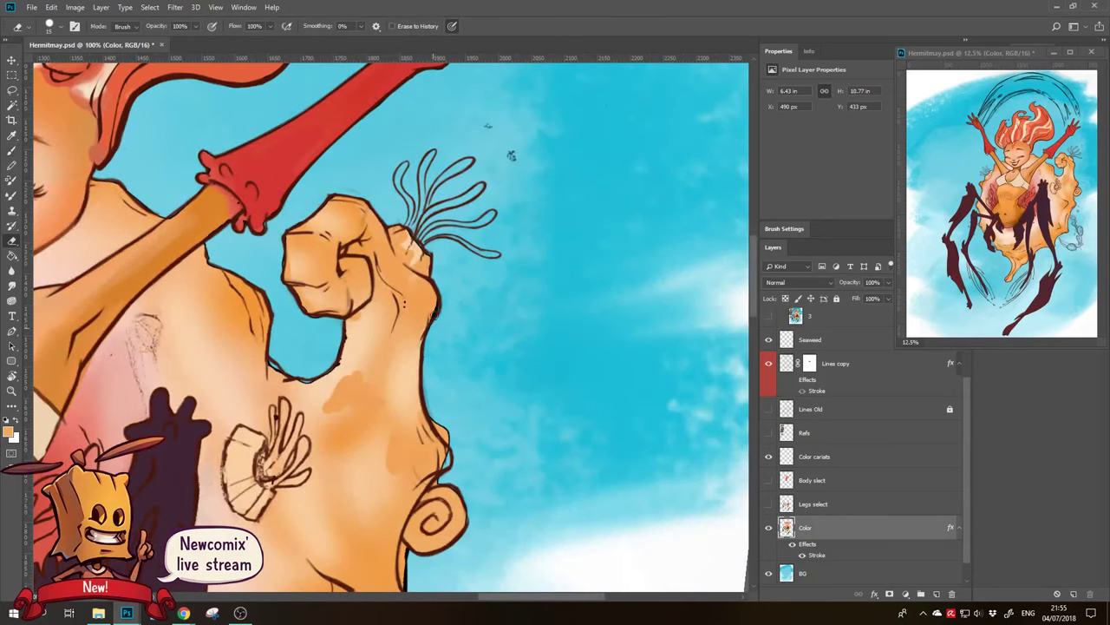
key(b)
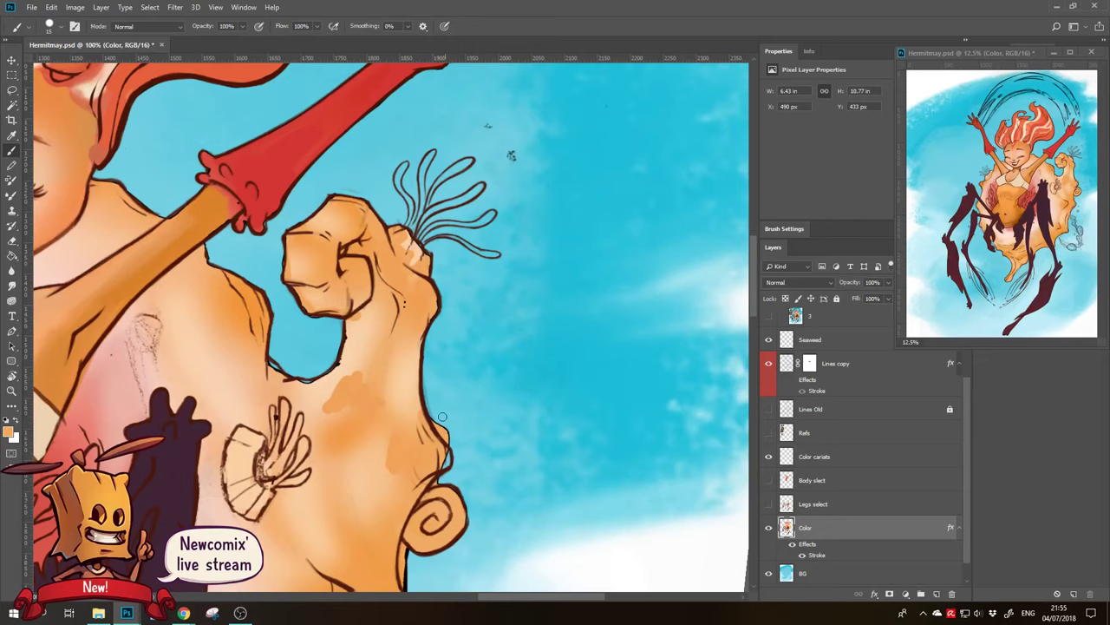
key(e)
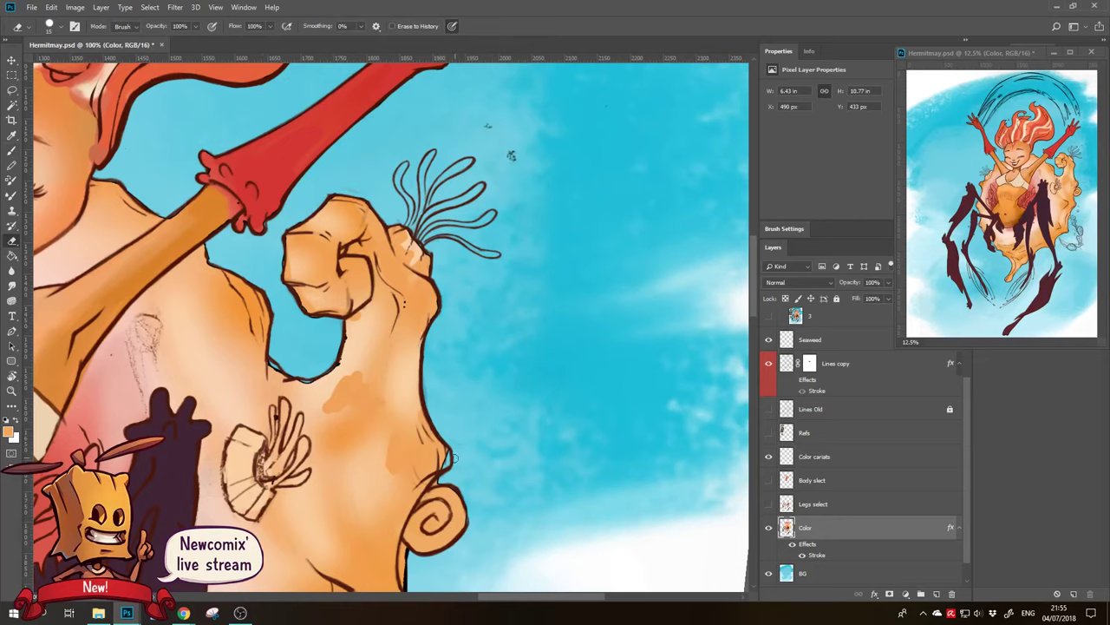
key(b)
Draw short dark outline strokes along the shell edge and erase the stray line below the spiral
scroll(438, 520, down, 2)
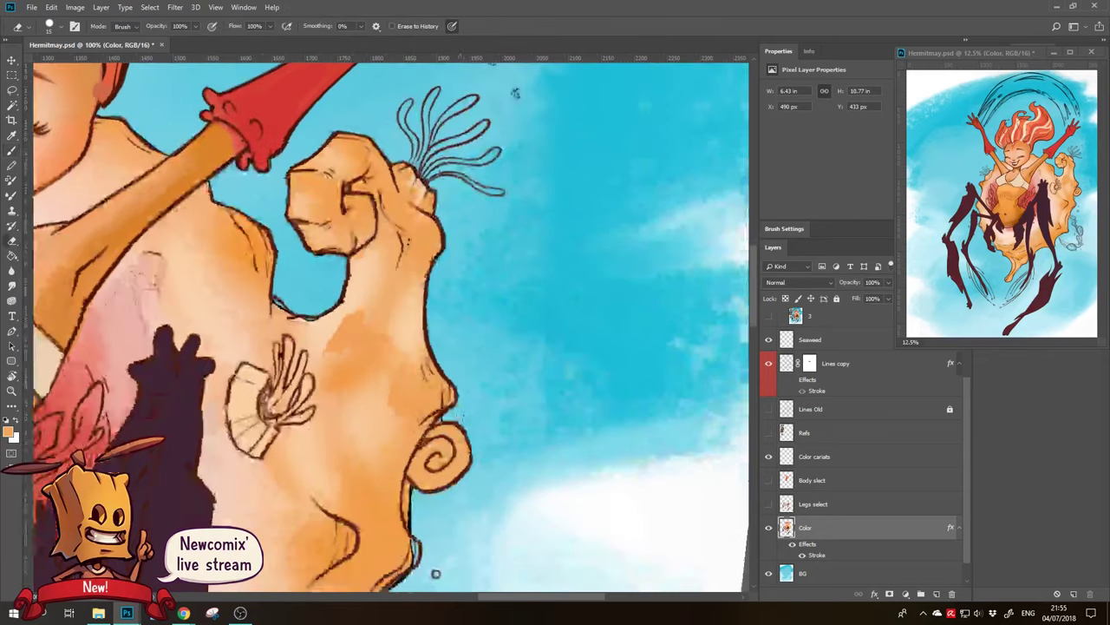
key(e)
key(b)
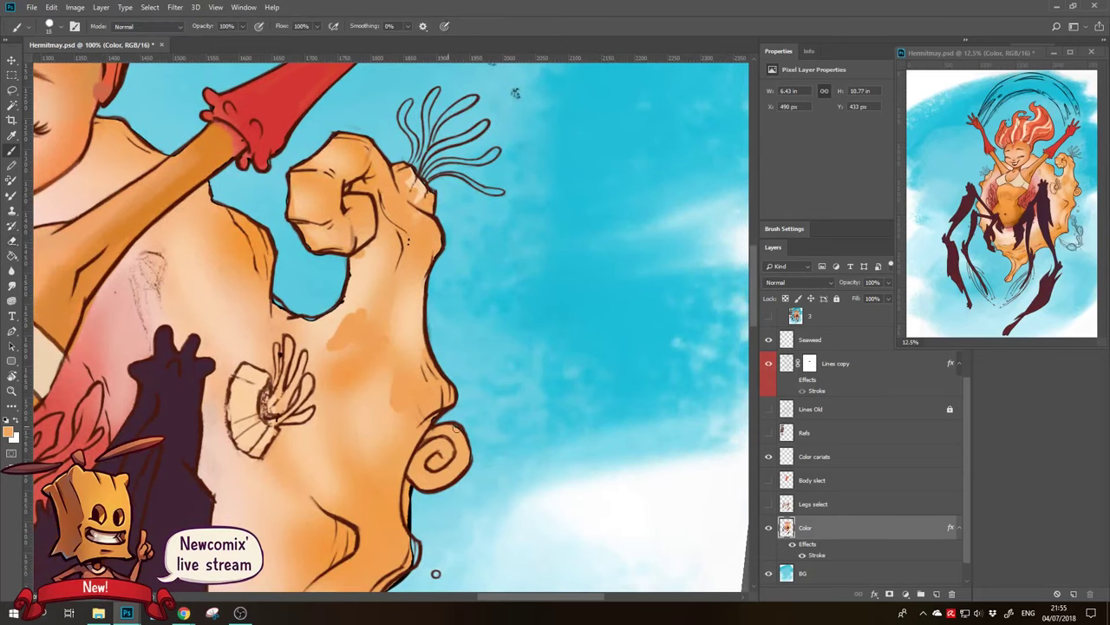
drag(439, 408, 421, 427)
scroll(428, 422, down, 3)
drag(318, 227, 366, 220)
key(e)
scroll(356, 260, down, 3)
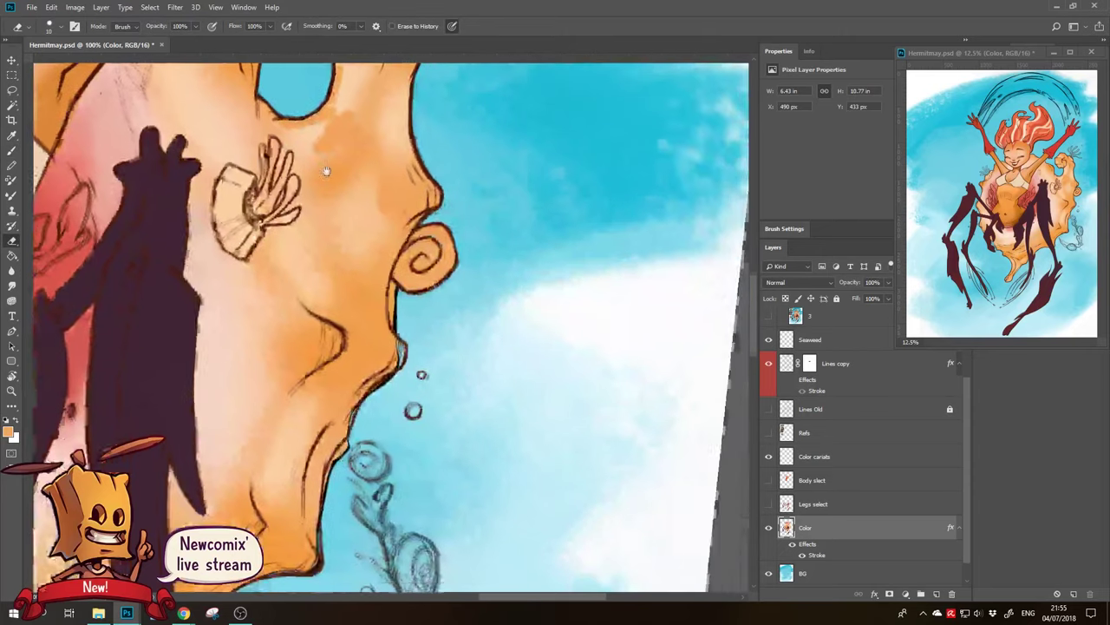
drag(392, 290, 396, 319)
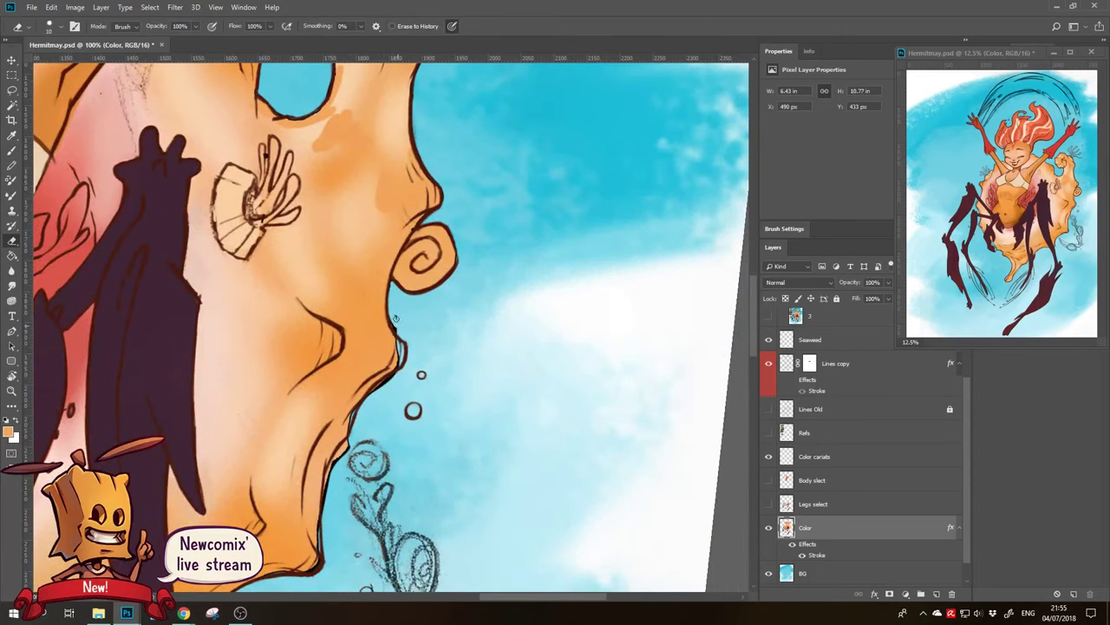
key(b)
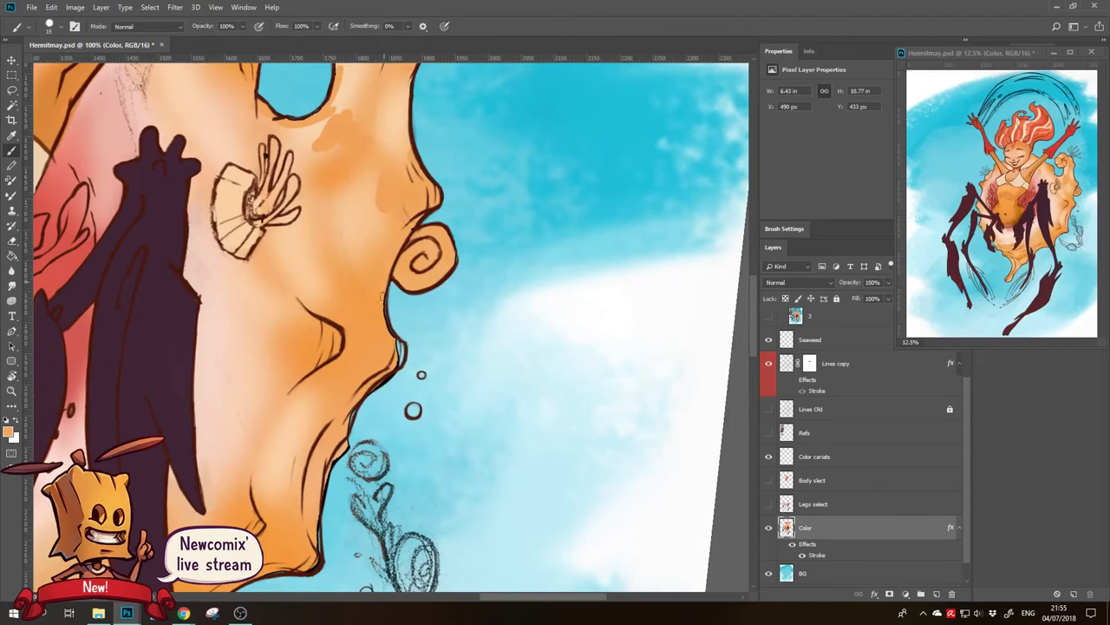
drag(392, 334, 396, 351)
Finish edge touch-ups and pan to show the lower shell, bubbles and legs
scroll(395, 352, down, 3)
key(e)
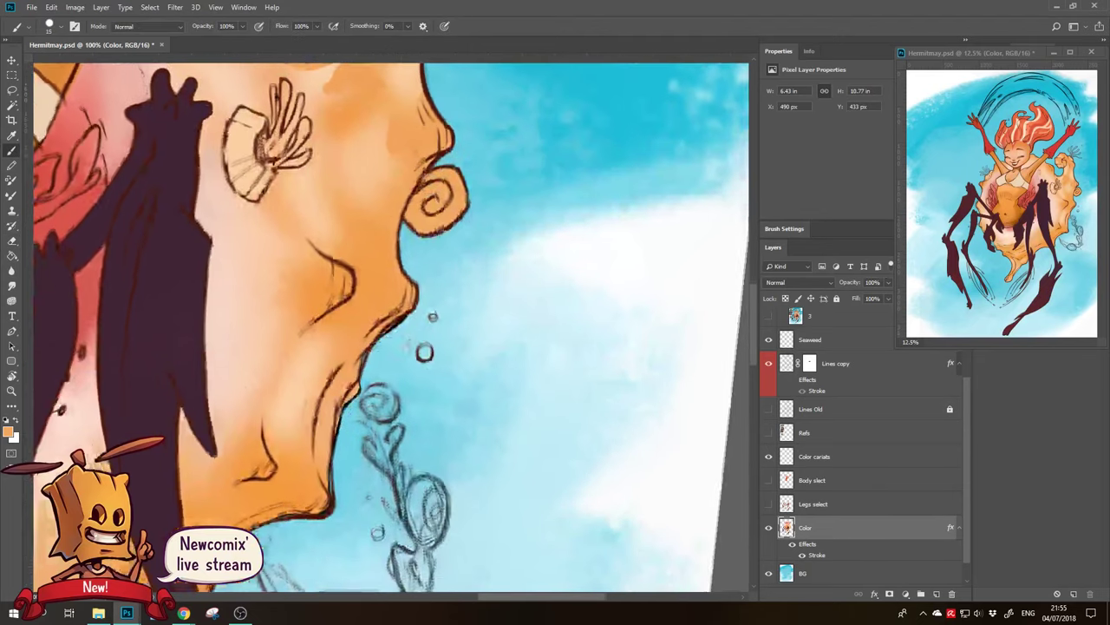
key(b)
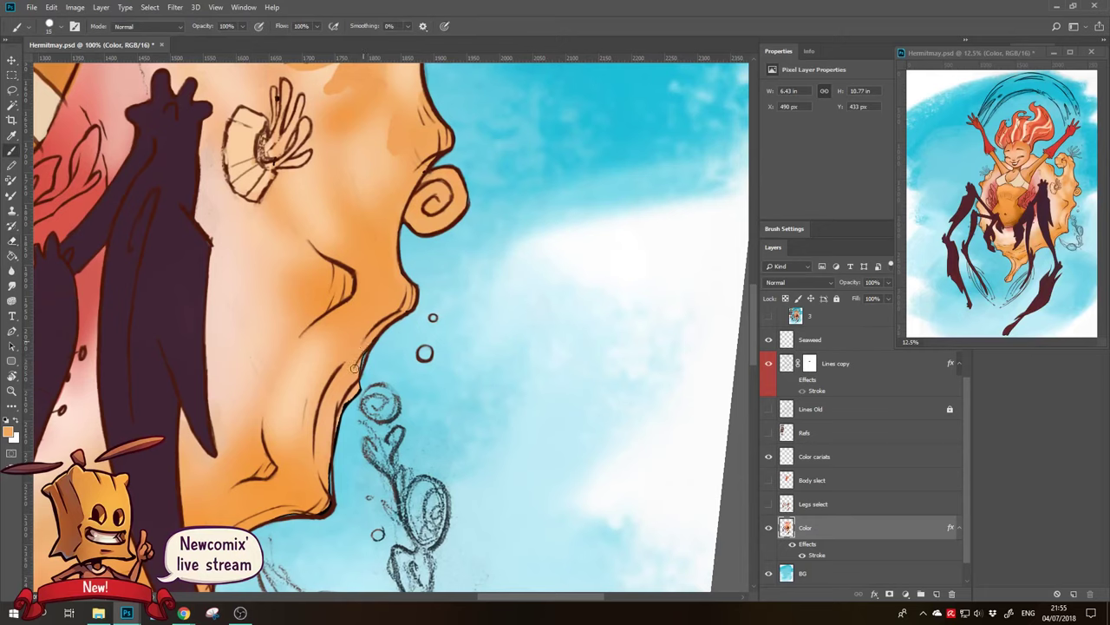
scroll(364, 355, down, 3)
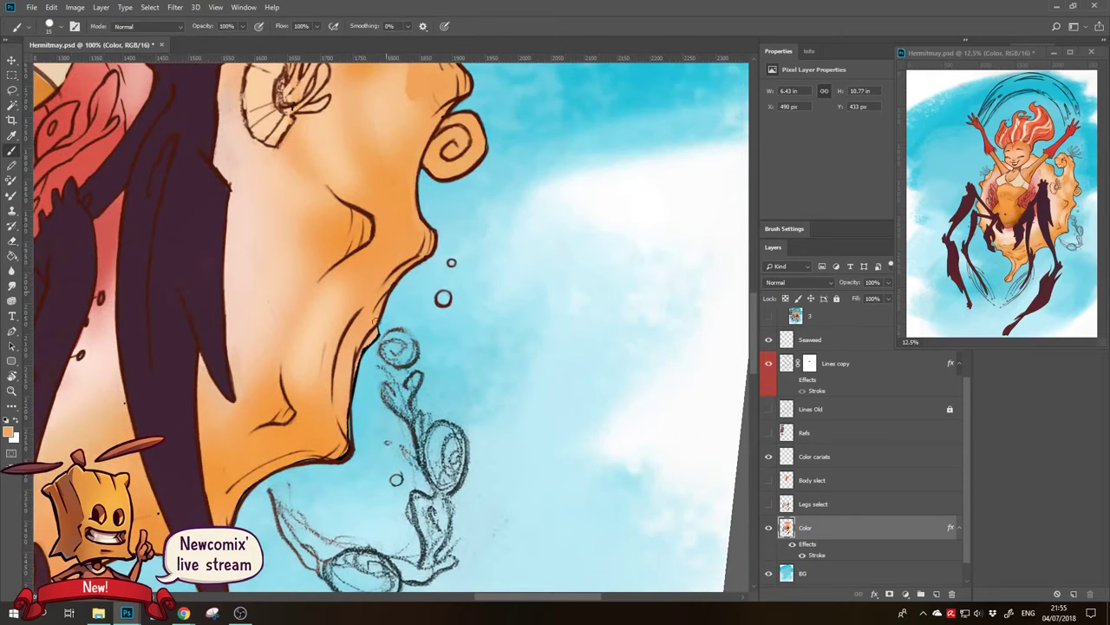
key(e)
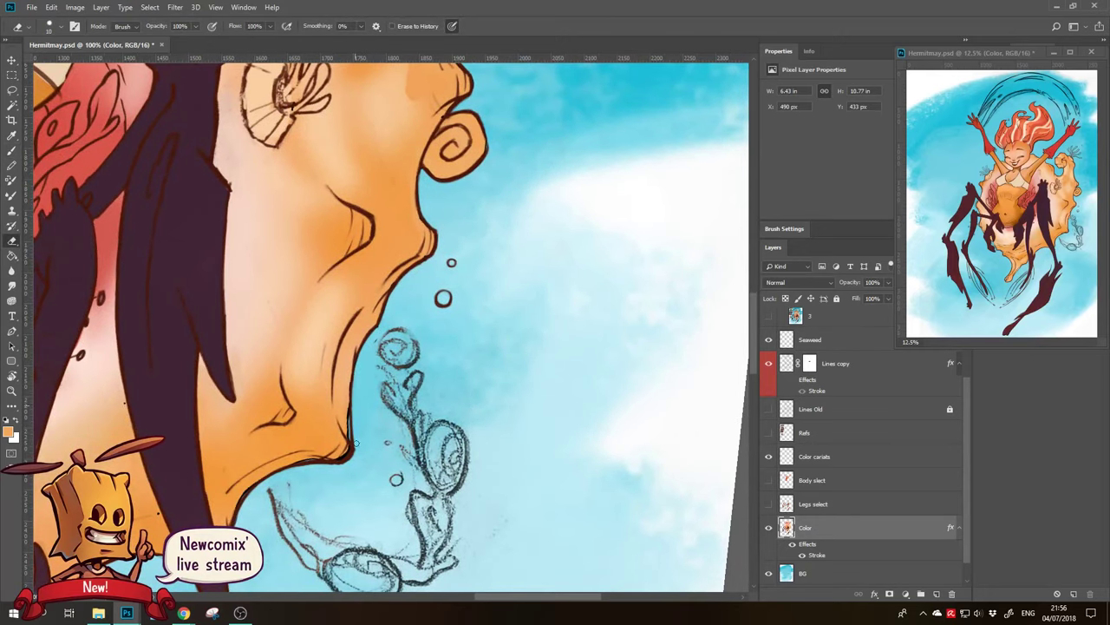
key(b)
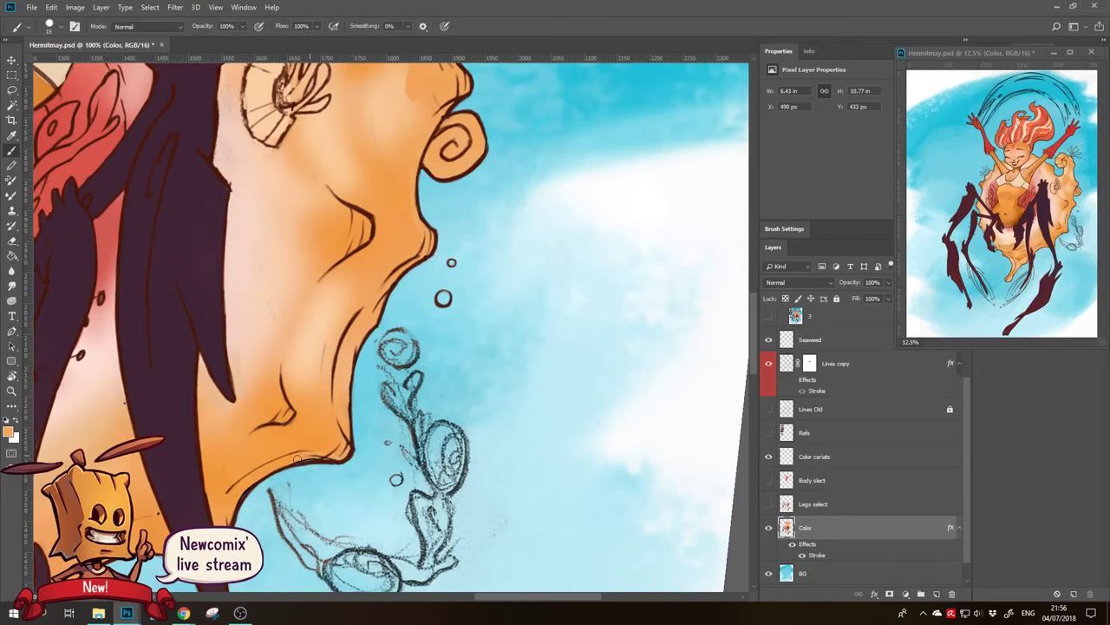
drag(280, 460, 322, 331)
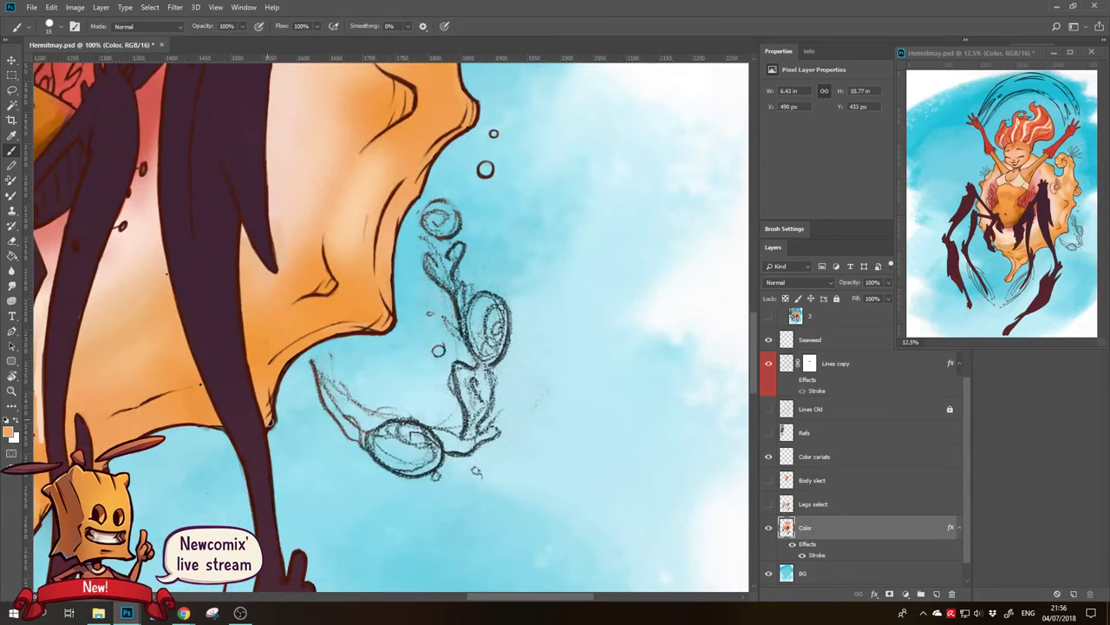
drag(222, 456, 347, 295)
Zoom in on the shell's lower lobe and erase to reshape the foot's outline edge
key(z)
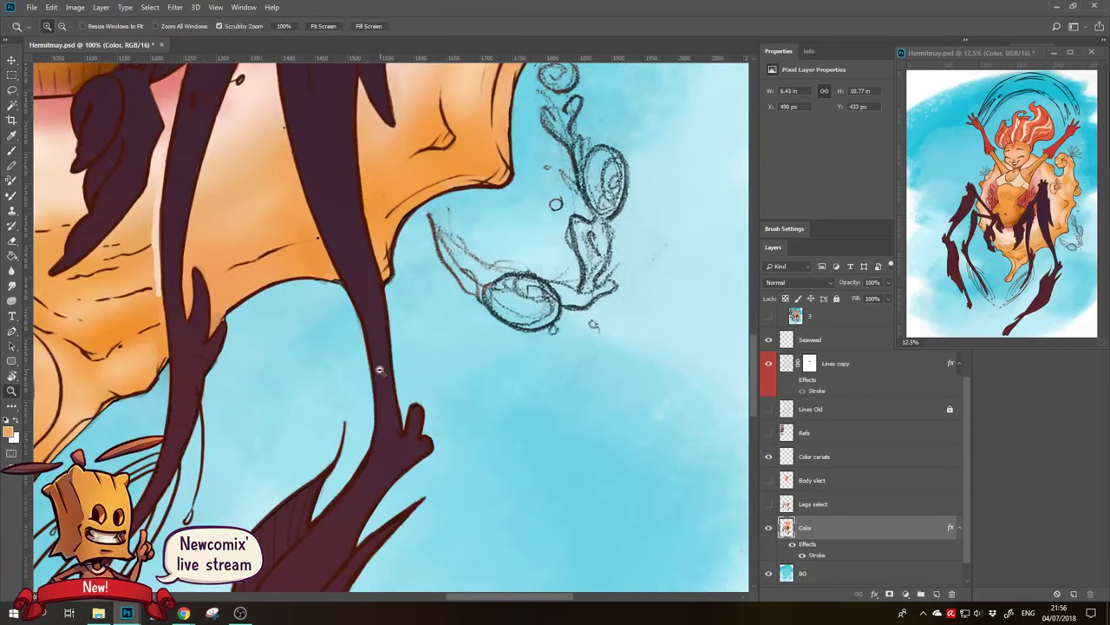
alt+click(376, 366)
click(370, 328)
key(e)
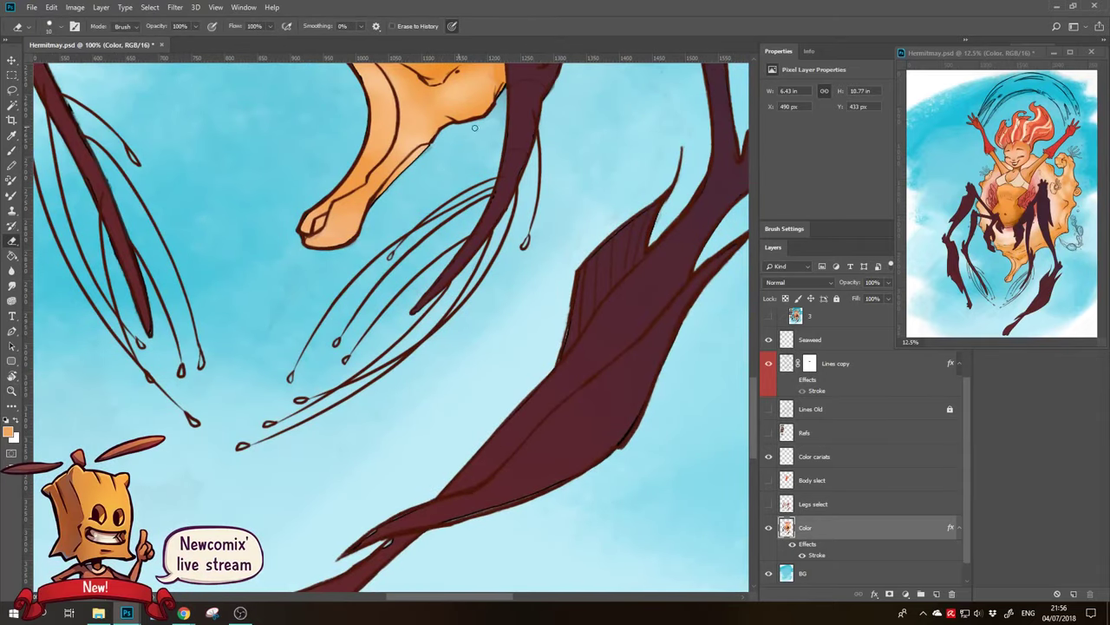
mouse_move(438, 148)
mouse_down()
mouse_move(383, 195)
mouse_move(400, 175)
mouse_up()
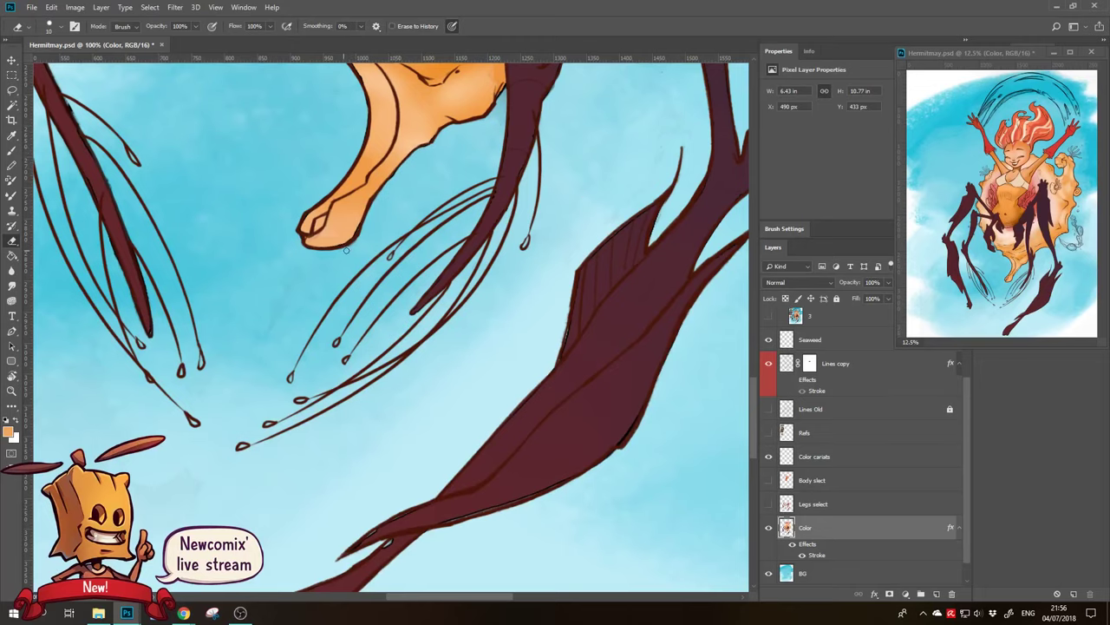
key(b)
Paint orange over the dark outline on the lower shell, undoing a mistaken blue stroke
scroll(311, 222, up, 3)
scroll(310, 221, up, 2)
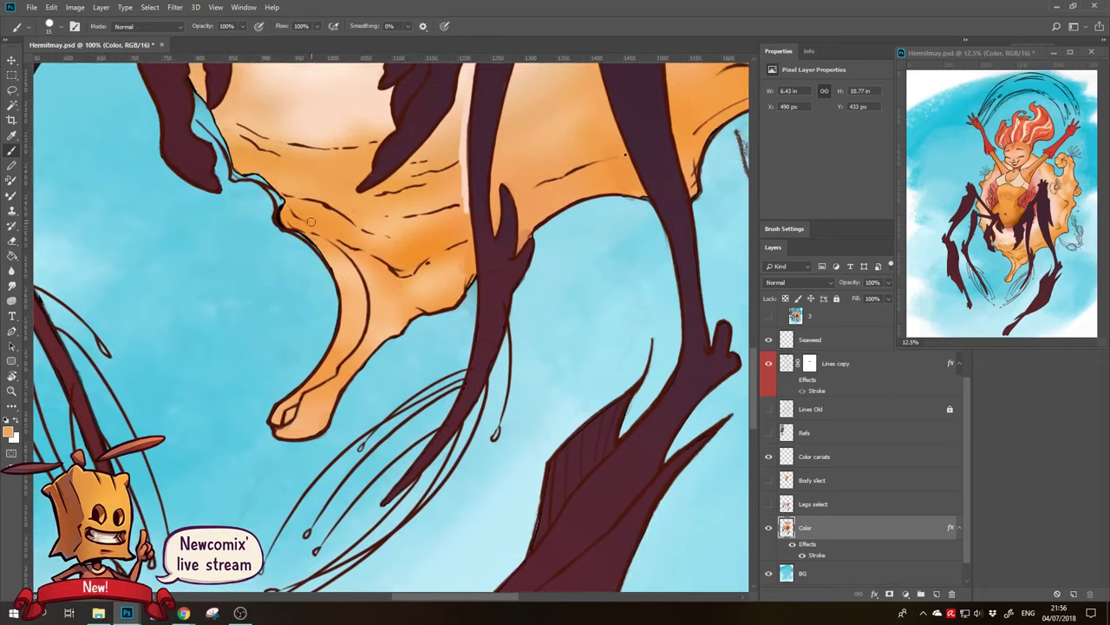
key(e)
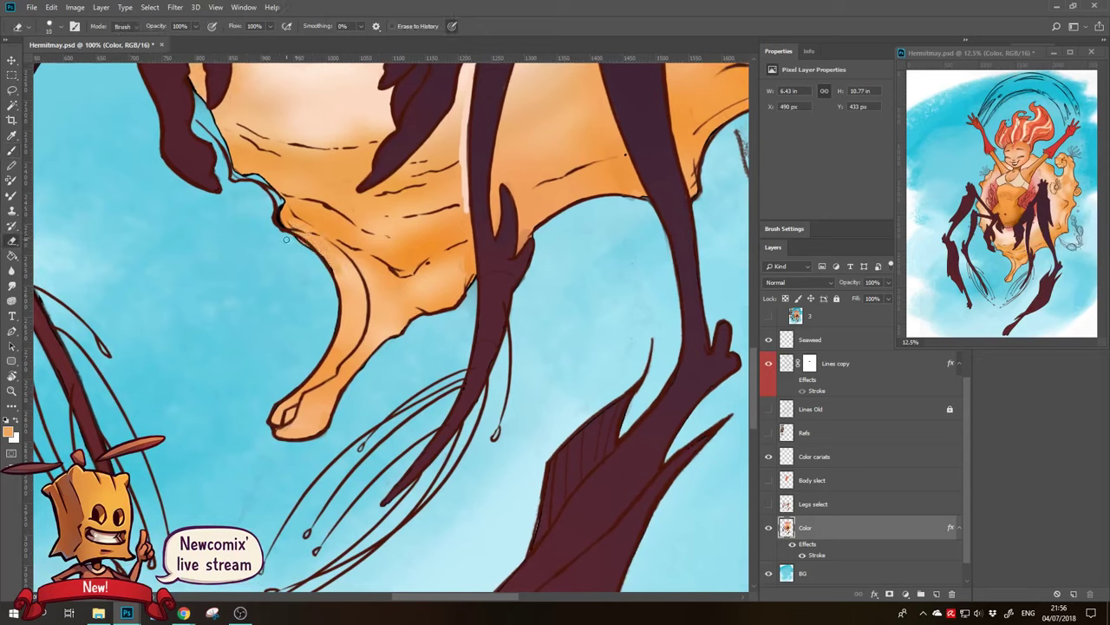
key(b)
mouse_move(283, 196)
mouse_down()
mouse_move(284, 227)
mouse_move(262, 180)
mouse_move(236, 173)
mouse_up()
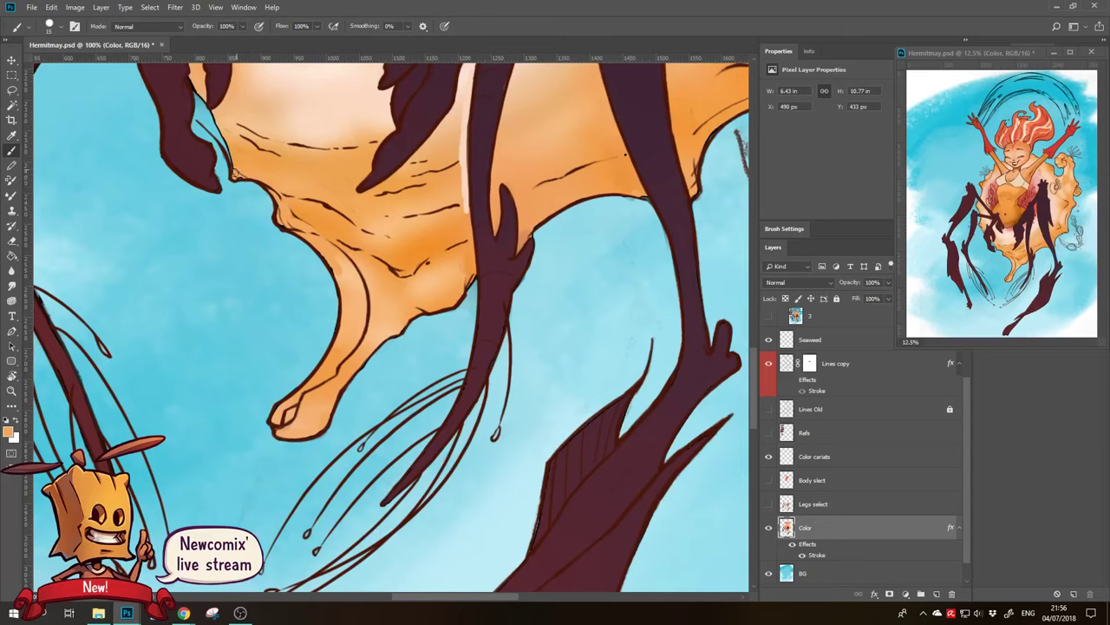
key(e)
drag(624, 154, 658, 213)
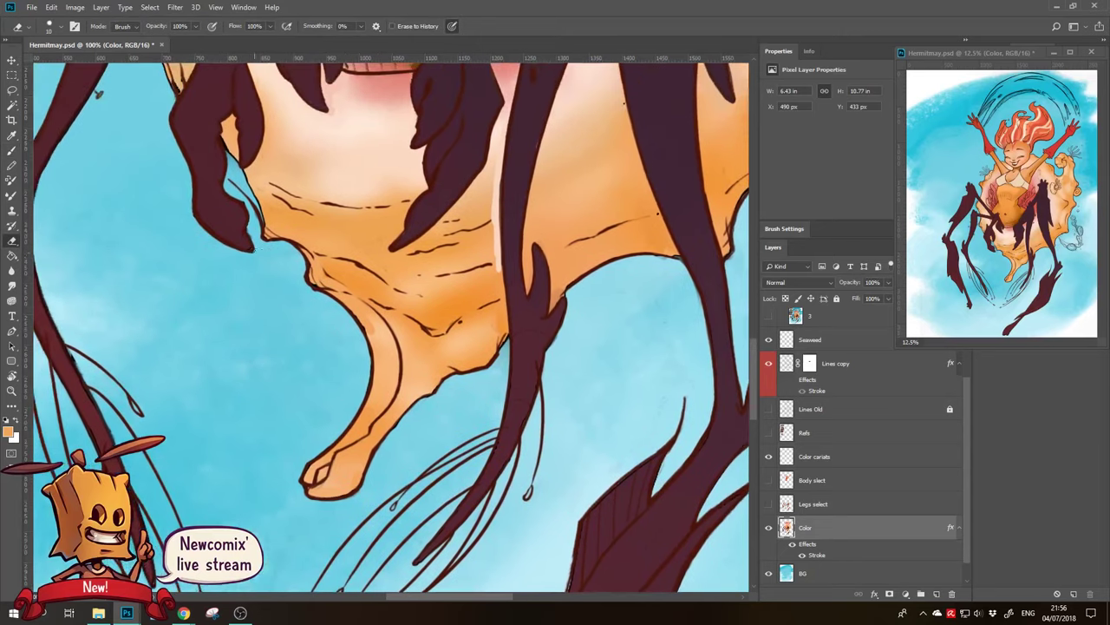
key(b)
drag(235, 166, 257, 198)
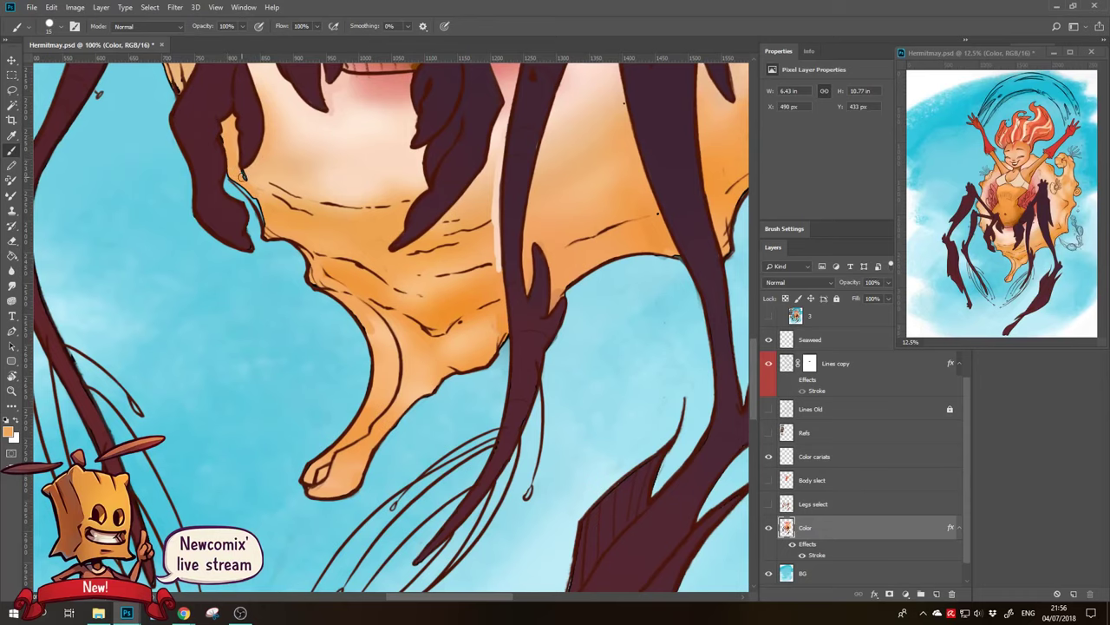
key(ctrl+z)
Zoom in slightly and erase to soften the dark edge along the shell outline
key(z)
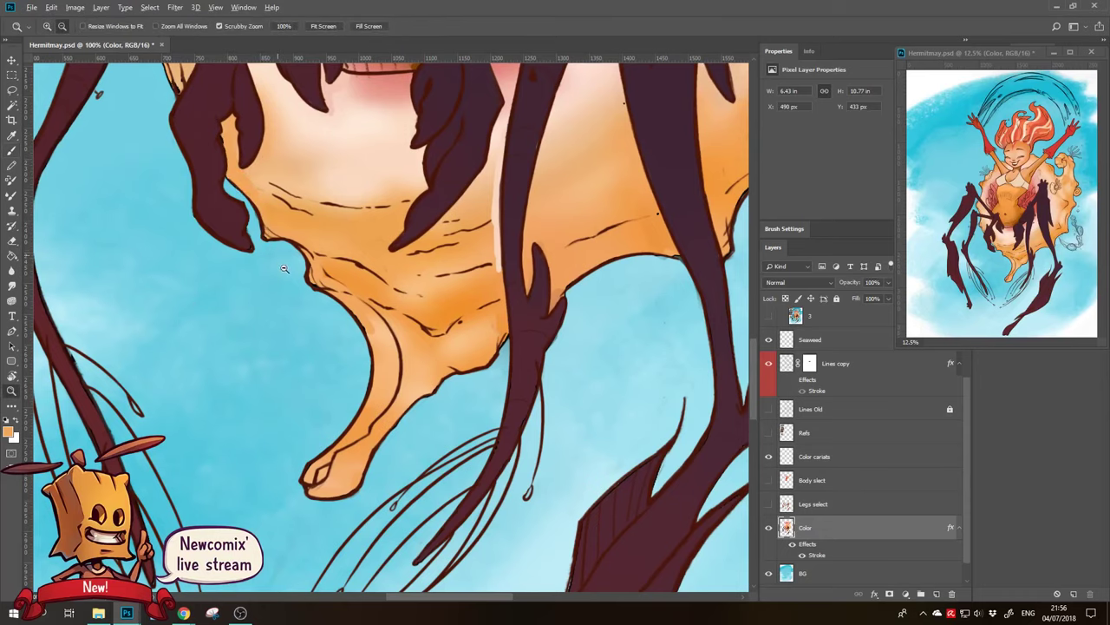
drag(258, 211, 318, 267)
key(e)
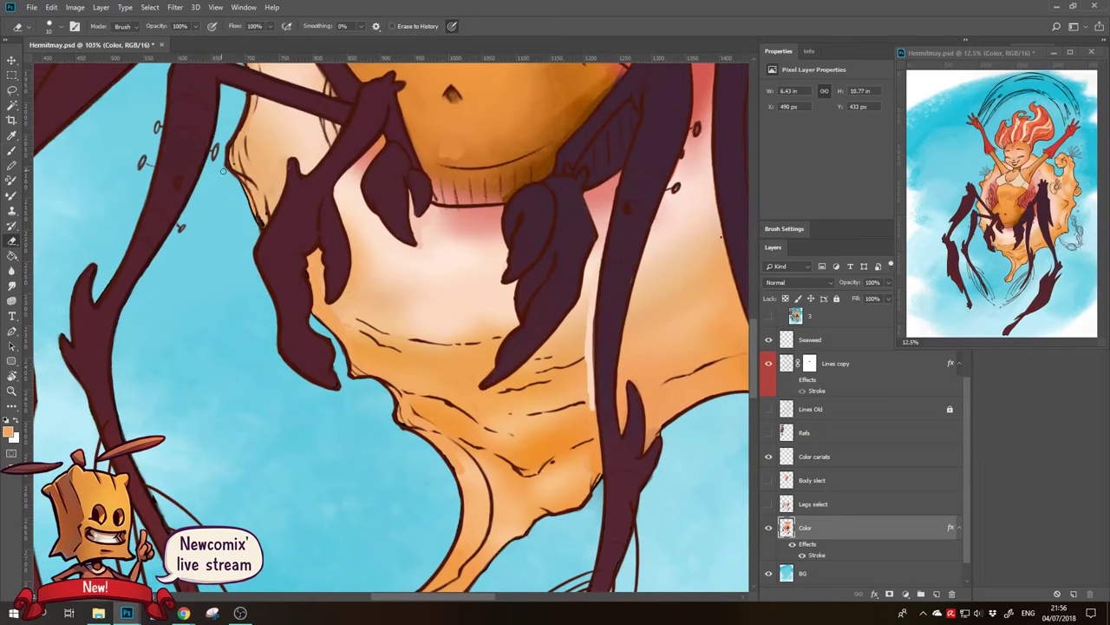
drag(223, 171, 255, 228)
drag(240, 184, 256, 227)
scroll(237, 175, up, 2)
key(b)
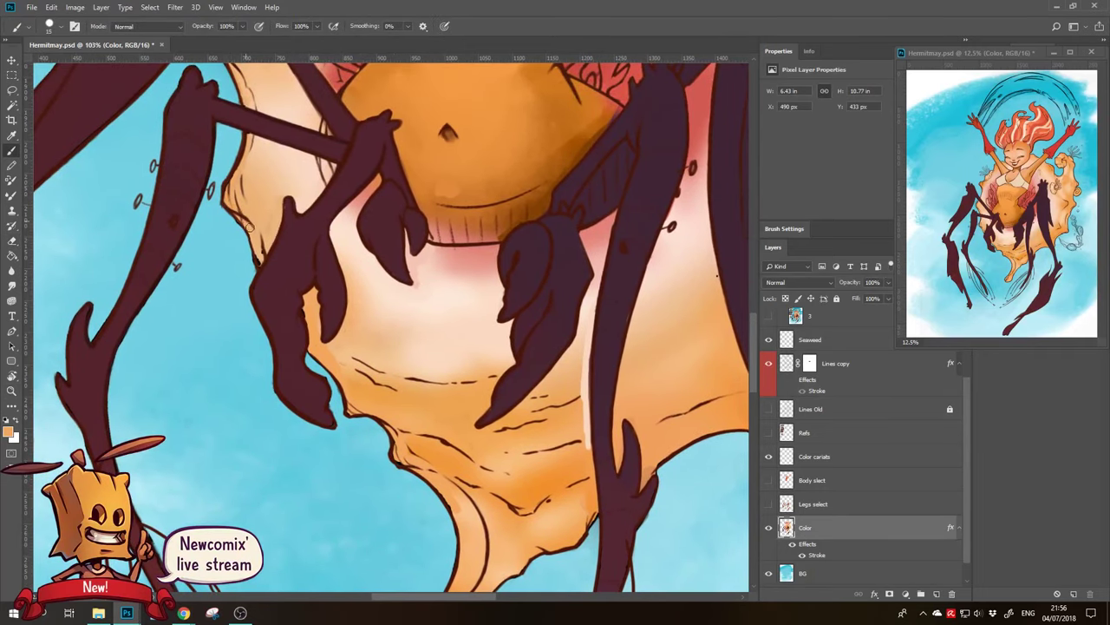
scroll(253, 225, down, 1)
Zoom to the body at 100% and paint skin tone over the dark mark below the cheek
key(z)
click(269, 304)
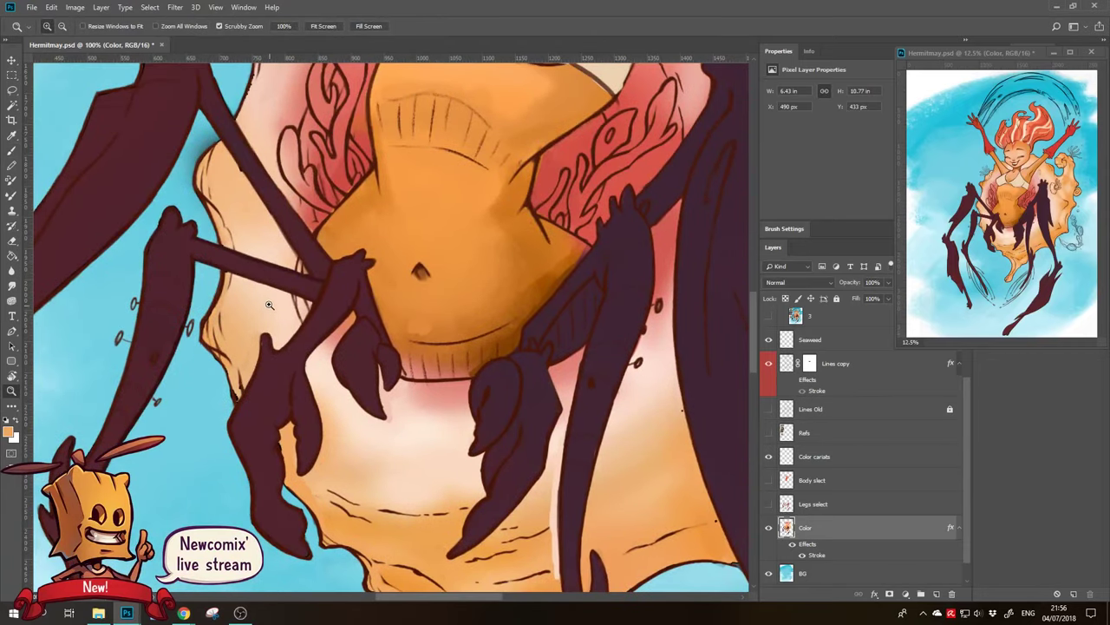
scroll(287, 338, down, 2)
scroll(321, 386, down, 1)
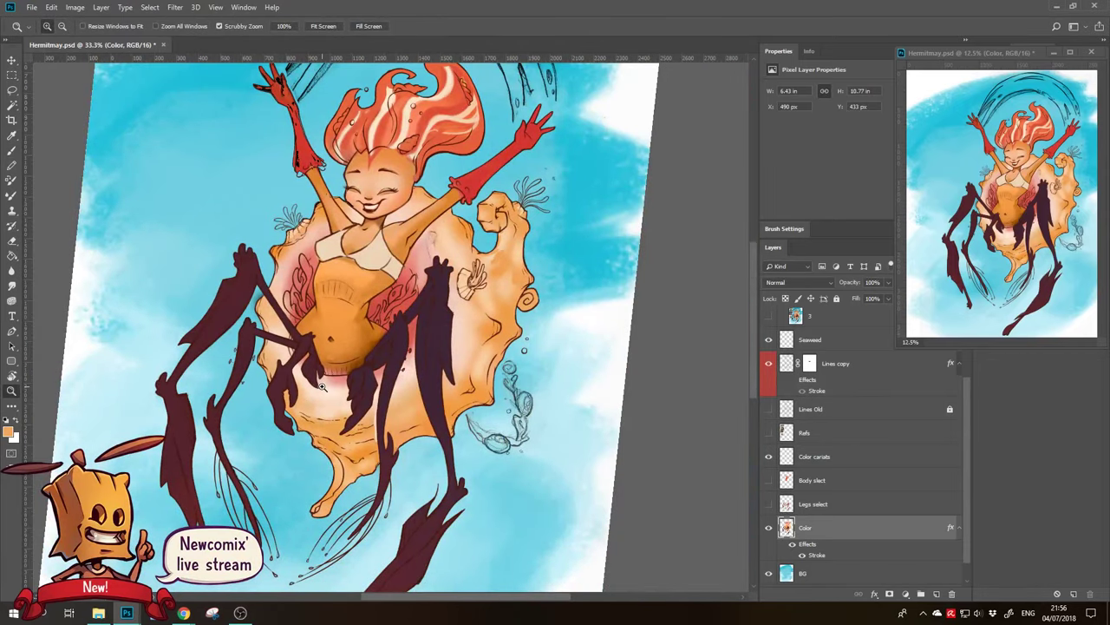
scroll(374, 180, up, 3)
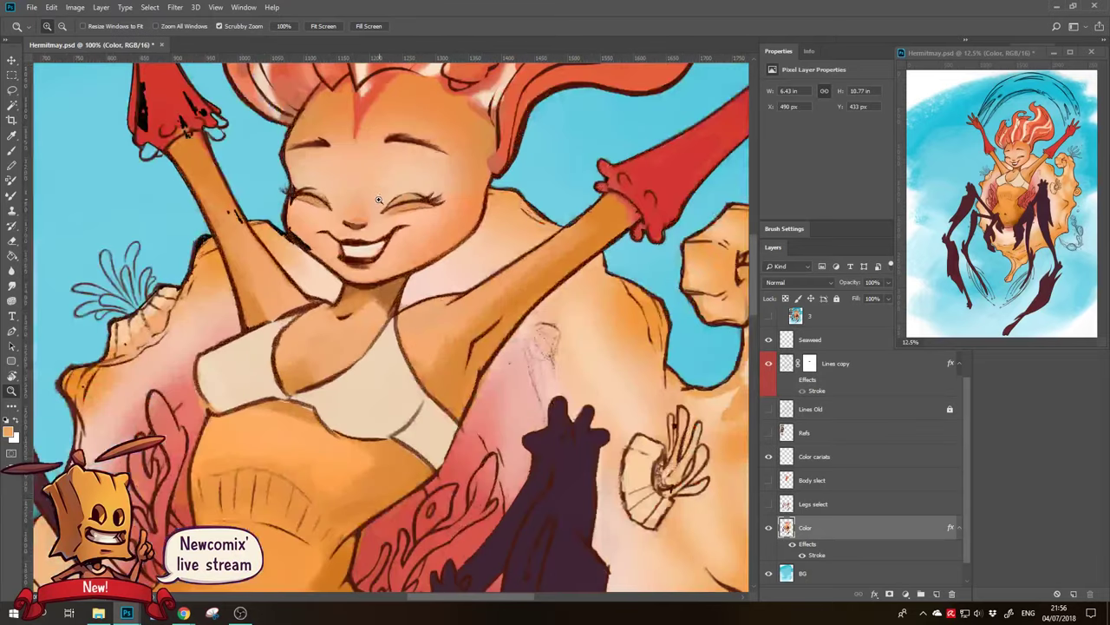
key(b)
drag(294, 227, 315, 245)
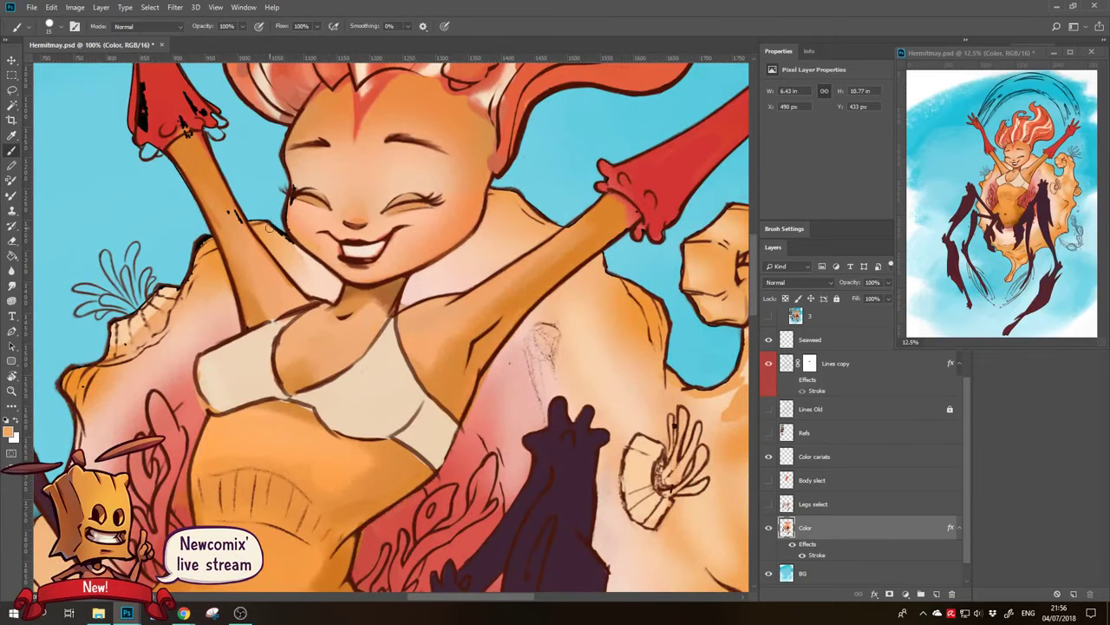
Cover dark marks on the shell's upper-left edge and paint an orange seaweed frond
drag(210, 240, 200, 251)
mouse_move(168, 308)
mouse_down()
mouse_move(171, 291)
mouse_move(143, 321)
mouse_move(119, 325)
mouse_move(120, 351)
mouse_move(145, 280)
mouse_move(76, 314)
mouse_move(135, 306)
mouse_move(102, 293)
mouse_up()
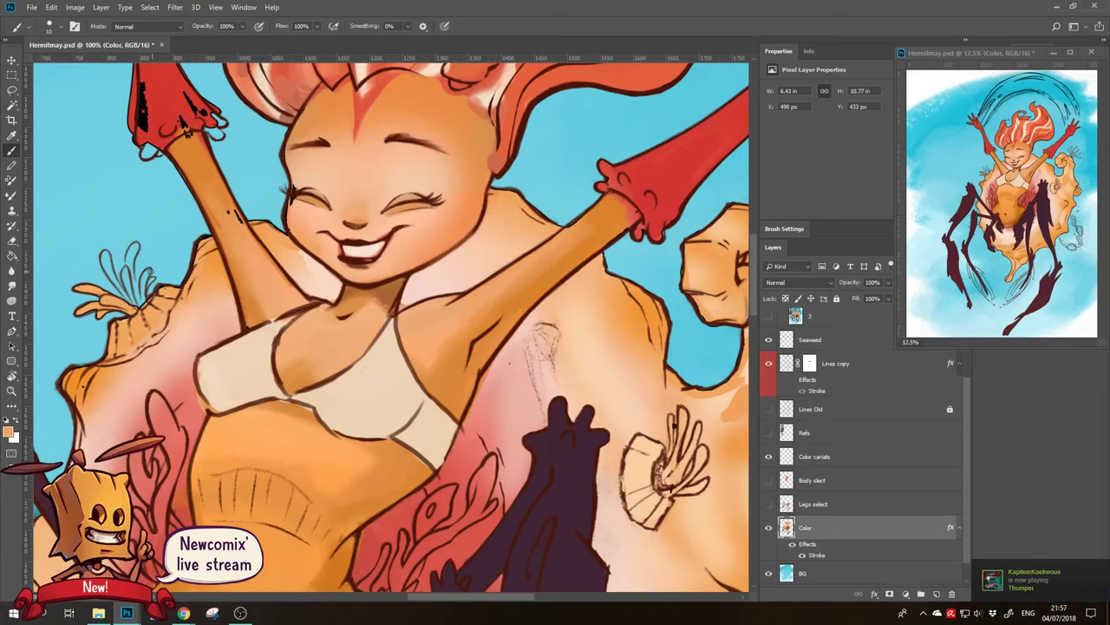
mouse_move(134, 245)
mouse_down()
mouse_move(127, 291)
mouse_move(105, 250)
mouse_move(120, 290)
mouse_move(132, 304)
mouse_move(128, 275)
mouse_move(141, 299)
mouse_up()
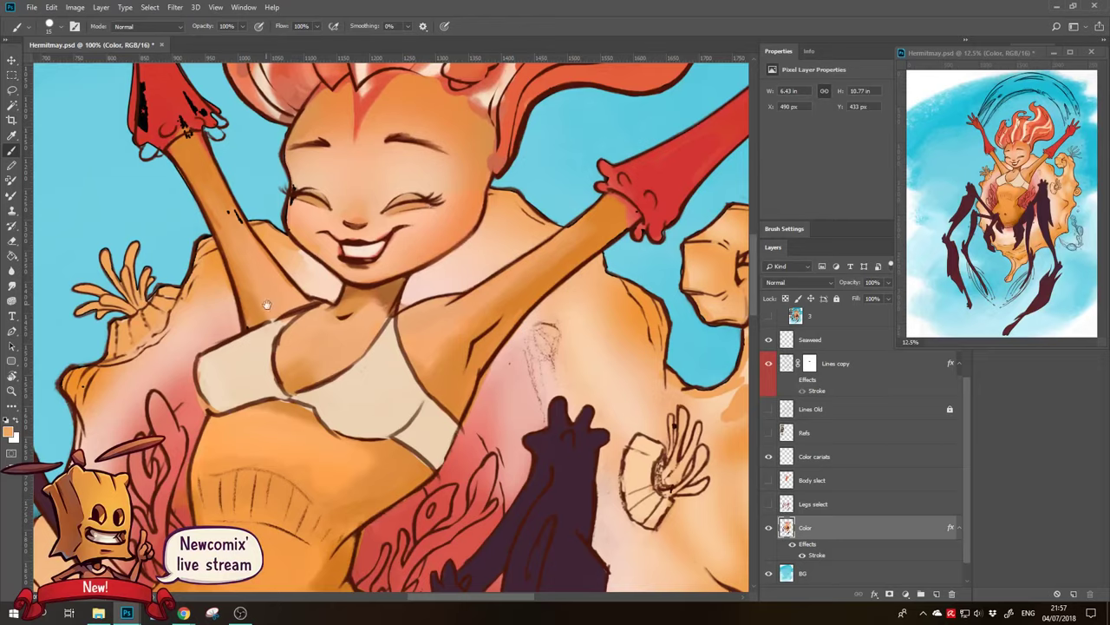
drag(267, 304, 197, 382)
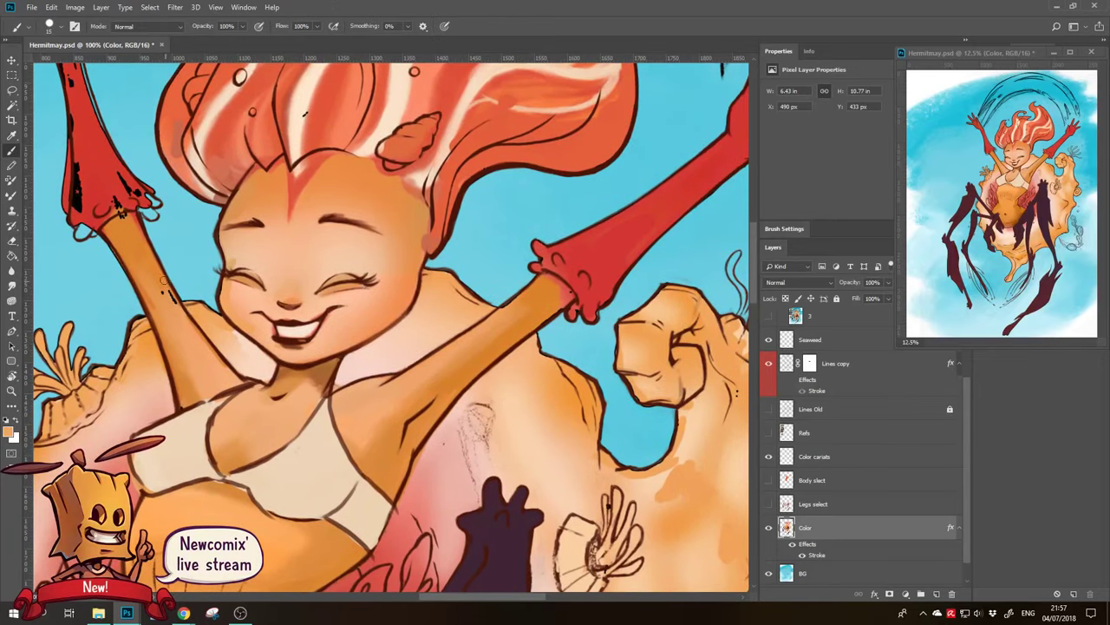
Rotate the view about 13° and paint sampled red along the glove's bottom and lower-right edges
key(r)
mouse_move(178, 308)
mouse_down()
mouse_move(286, 276)
mouse_move(195, 295)
mouse_up()
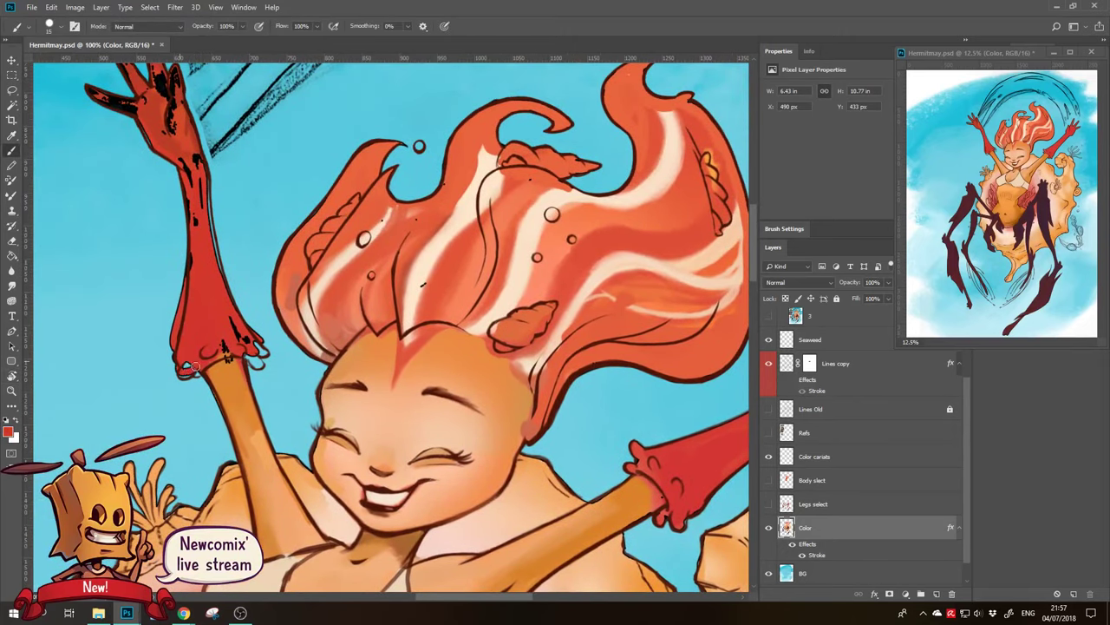
mouse_move(192, 369)
mouse_down()
mouse_move(183, 374)
mouse_move(231, 354)
mouse_up()
alt+click(233, 368)
alt+click(217, 336)
drag(255, 346, 248, 358)
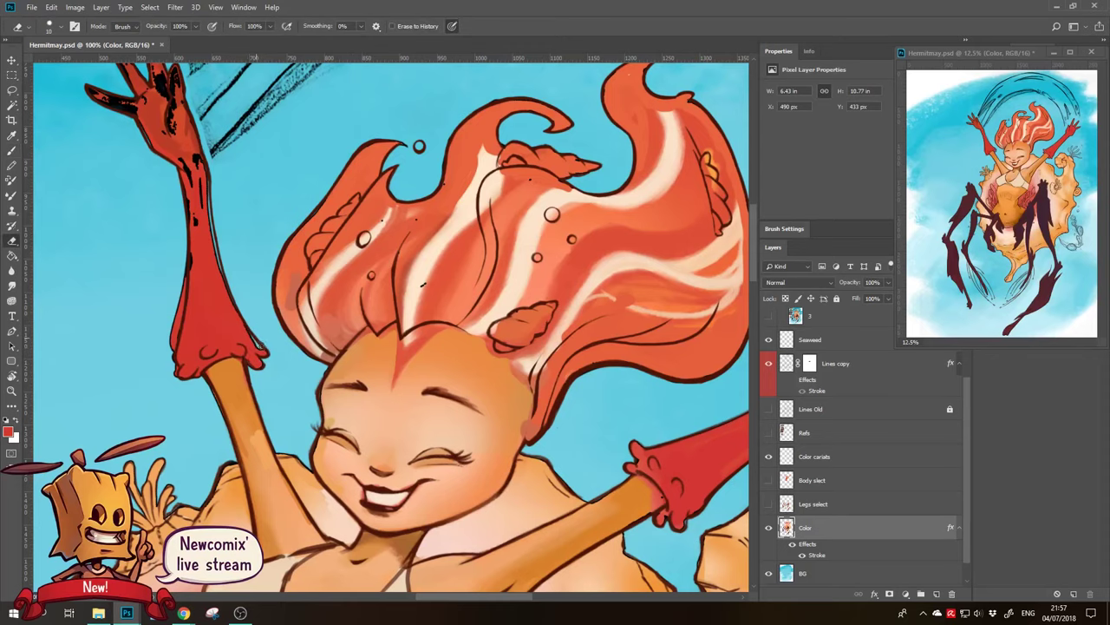
Trim the glove's left edge and paint red over dark marks on the arm and hand
drag(206, 310, 235, 319)
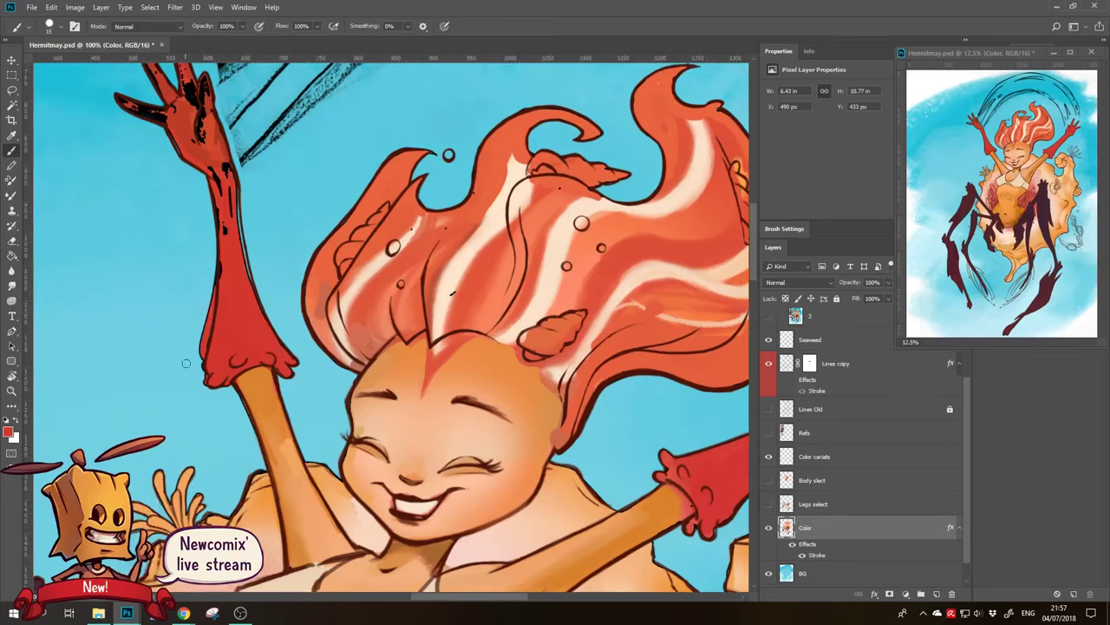
key(e)
drag(218, 357, 217, 398)
drag(212, 299, 204, 368)
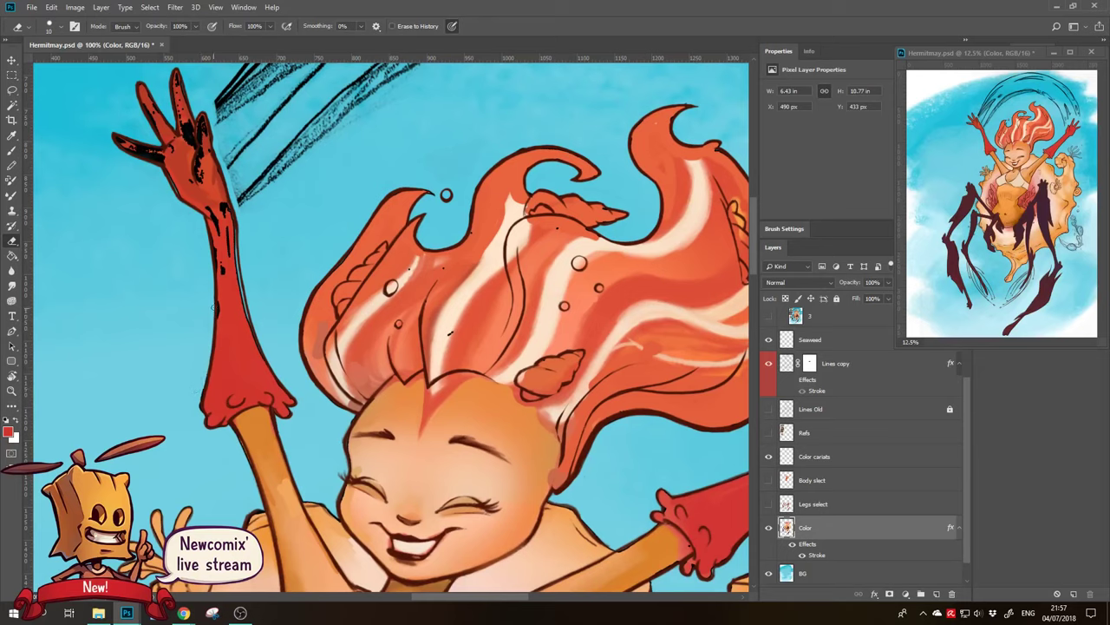
key(b)
drag(218, 217, 222, 276)
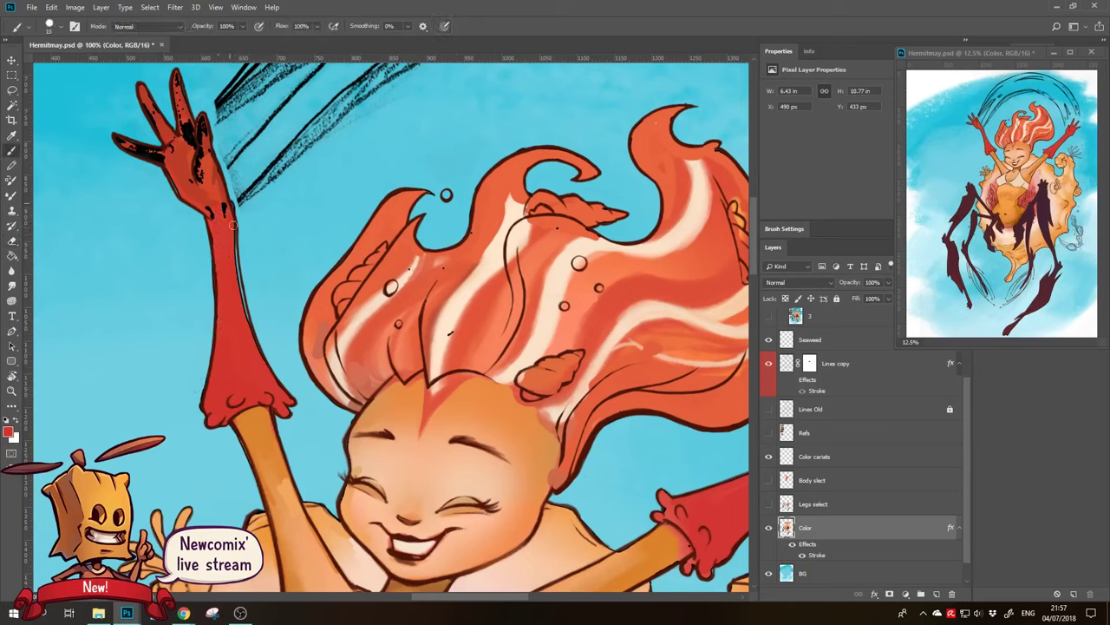
mouse_move(233, 225)
mouse_down()
mouse_move(253, 358)
mouse_move(264, 366)
mouse_up()
drag(217, 206, 222, 282)
scroll(225, 326, up, 3)
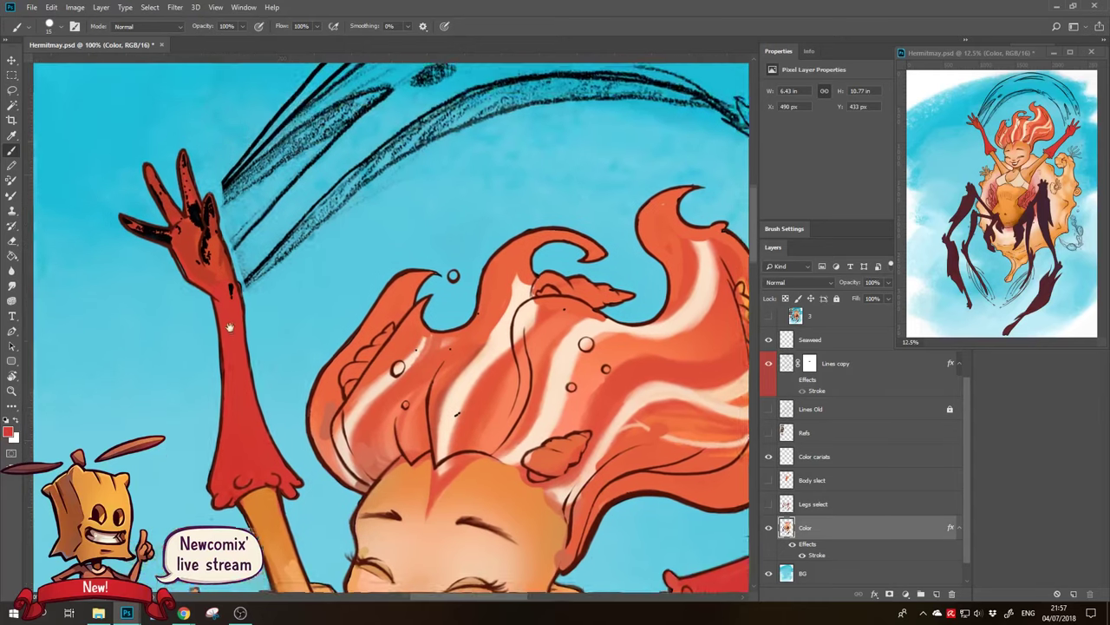
mouse_move(209, 253)
mouse_down()
mouse_move(203, 213)
mouse_move(199, 273)
mouse_move(189, 264)
mouse_move(180, 274)
mouse_move(218, 297)
mouse_move(243, 356)
mouse_up()
At brush size 20, paint red over black marks on the middle, index and pointing fingers
key(e)
key(b)
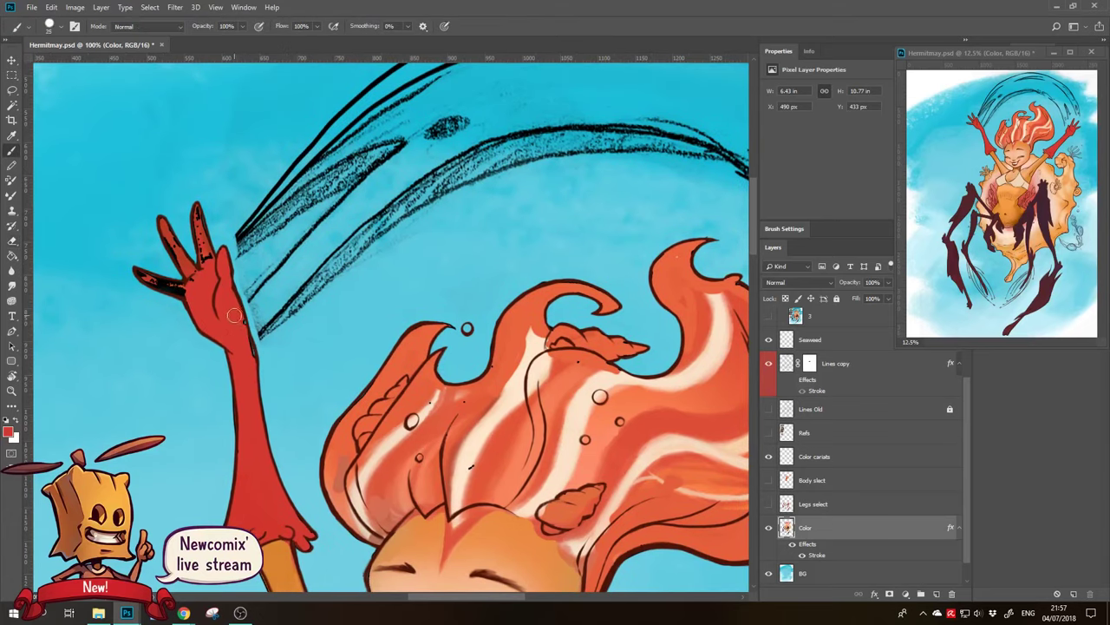
key(bracketleft)
drag(201, 236, 199, 214)
drag(173, 250, 165, 224)
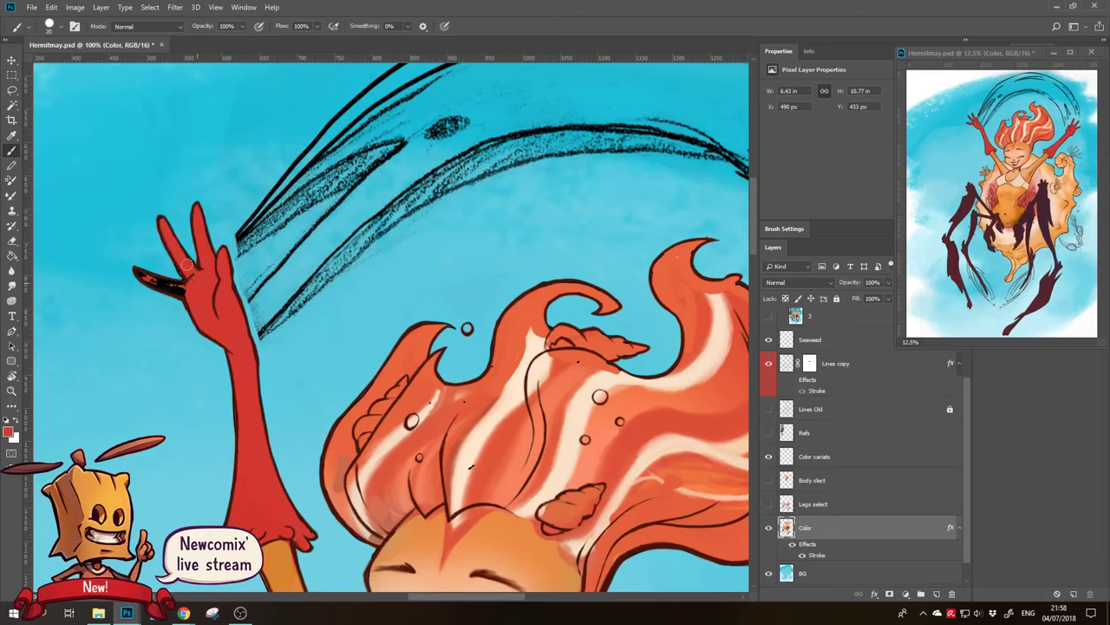
mouse_move(139, 274)
mouse_down()
mouse_move(178, 289)
mouse_move(141, 275)
mouse_up()
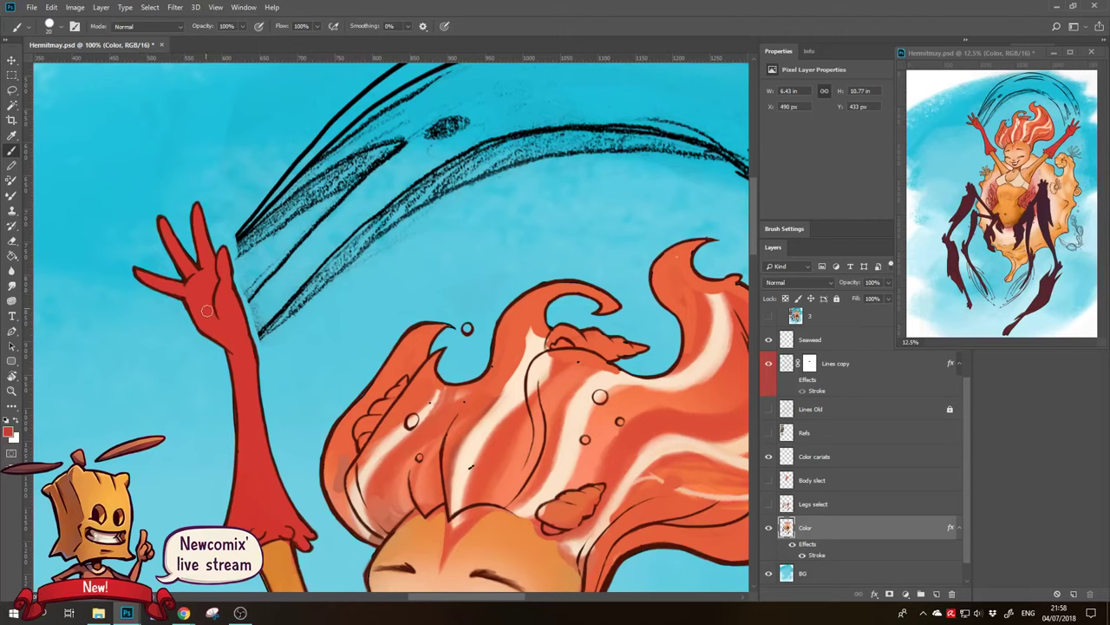
key(z)
alt+click(230, 381)
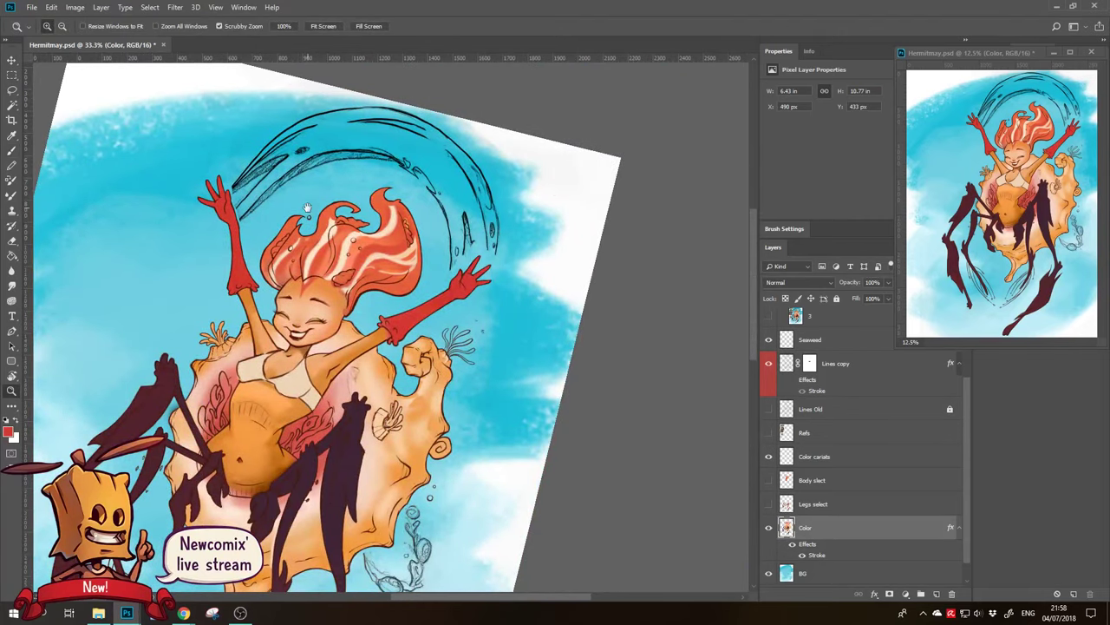
Tilt the view to -6°, show rulers, and briefly check the reference photo collage
drag(307, 208, 366, 102)
key(r)
drag(382, 225, 401, 262)
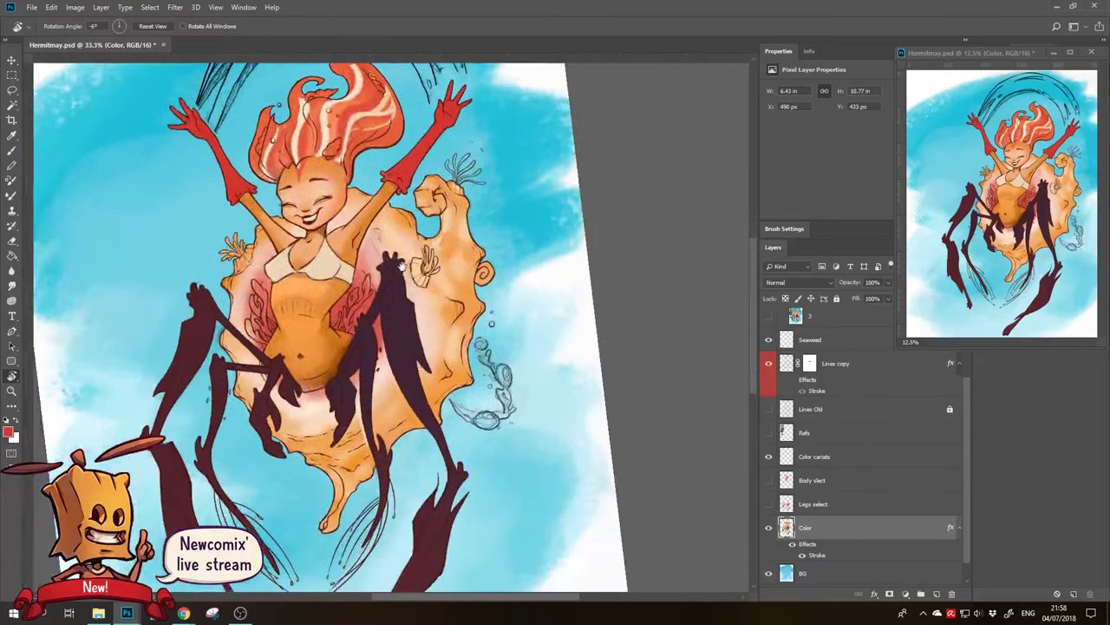
key(ctrl+r)
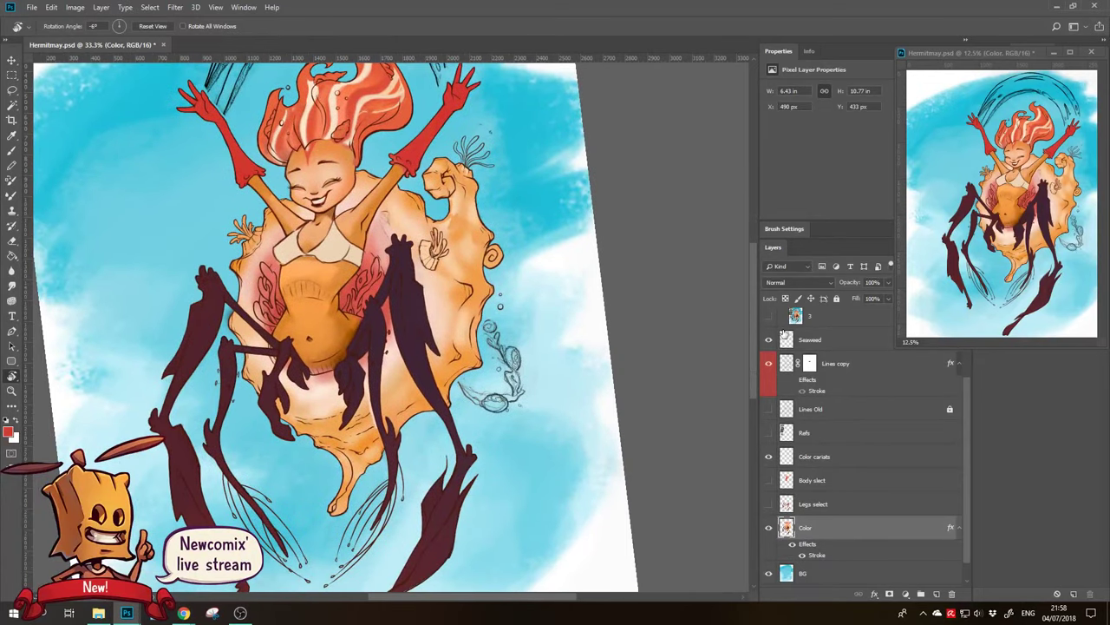
click(767, 316)
click(768, 316)
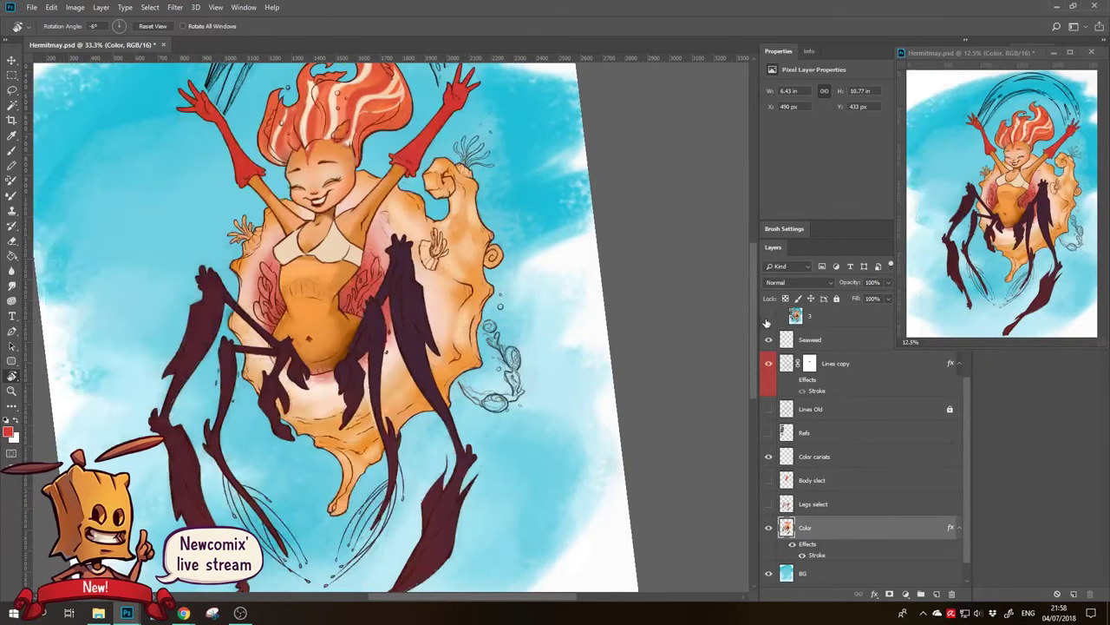
drag(968, 409, 962, 362)
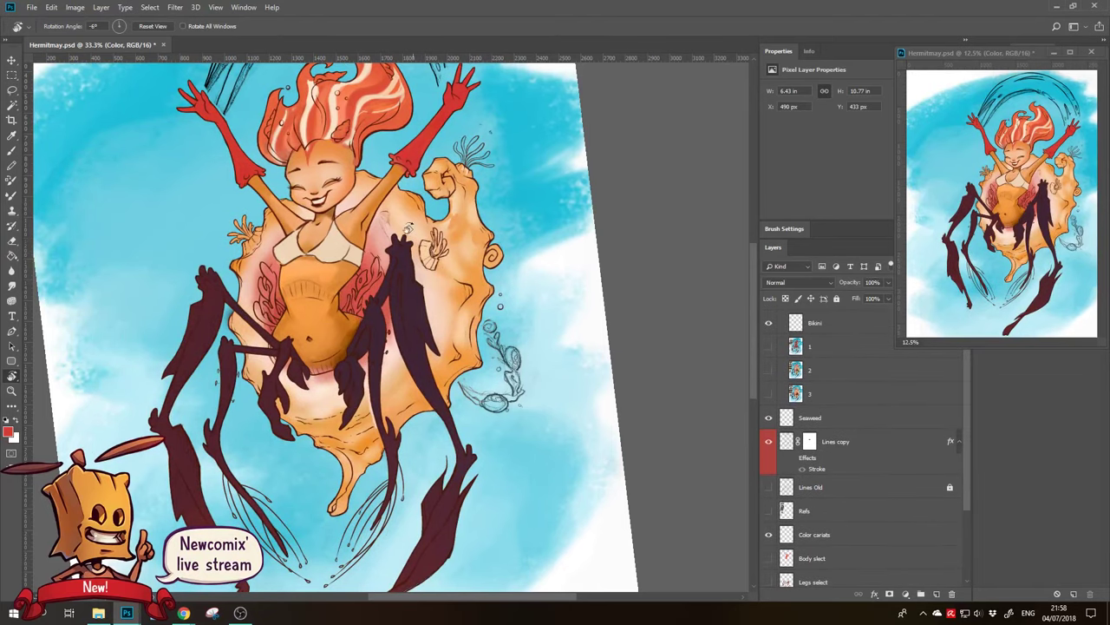
key(z)
key(ctrl+minus)
Stamp a merged copy of visible layers as Layer 2 and move it below Bikini
click(807, 348)
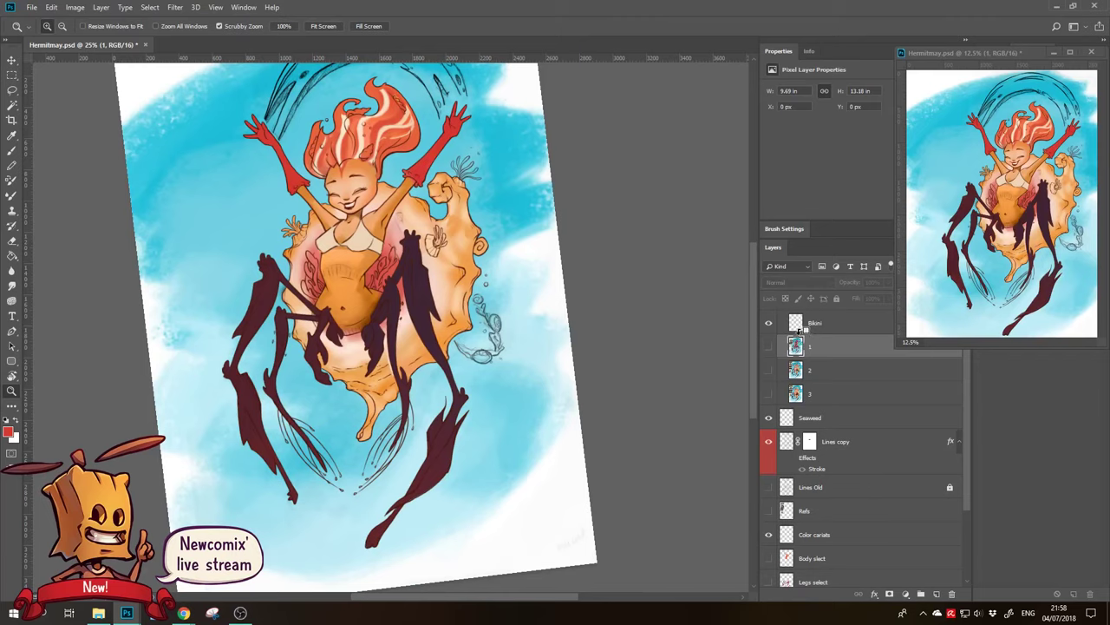
click(822, 326)
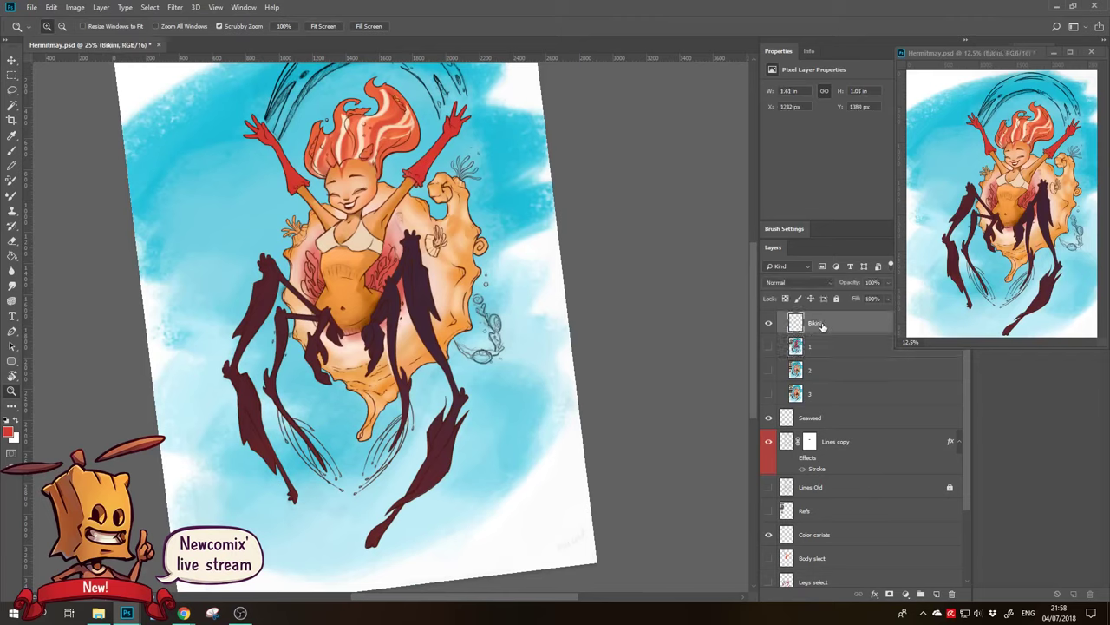
ctrl+click(810, 418)
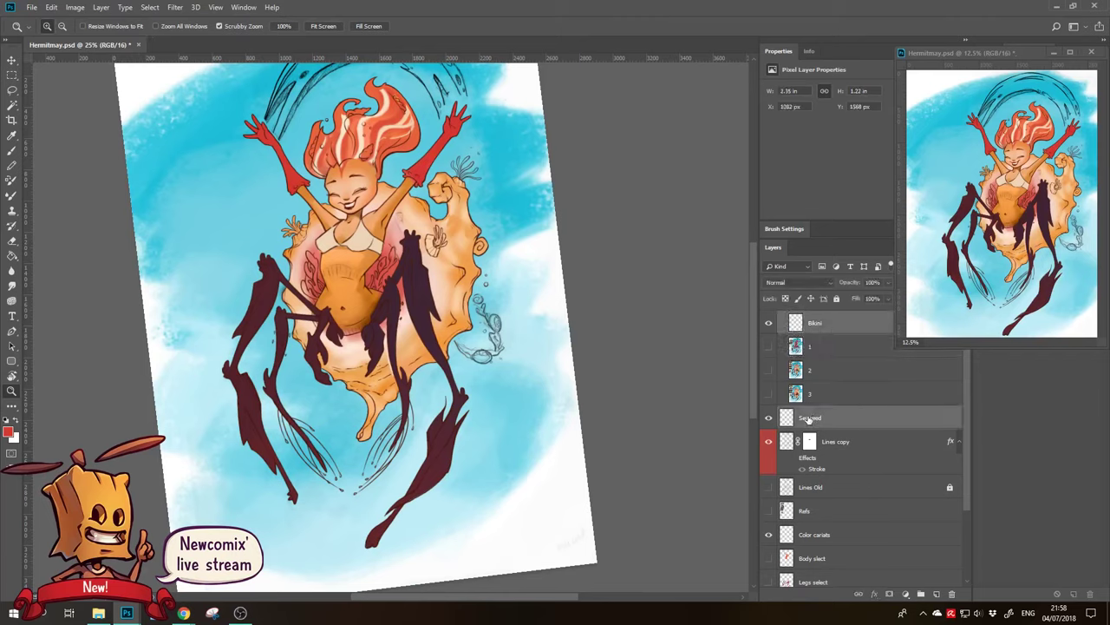
key(ctrl+shift+alt+e)
drag(825, 321, 831, 353)
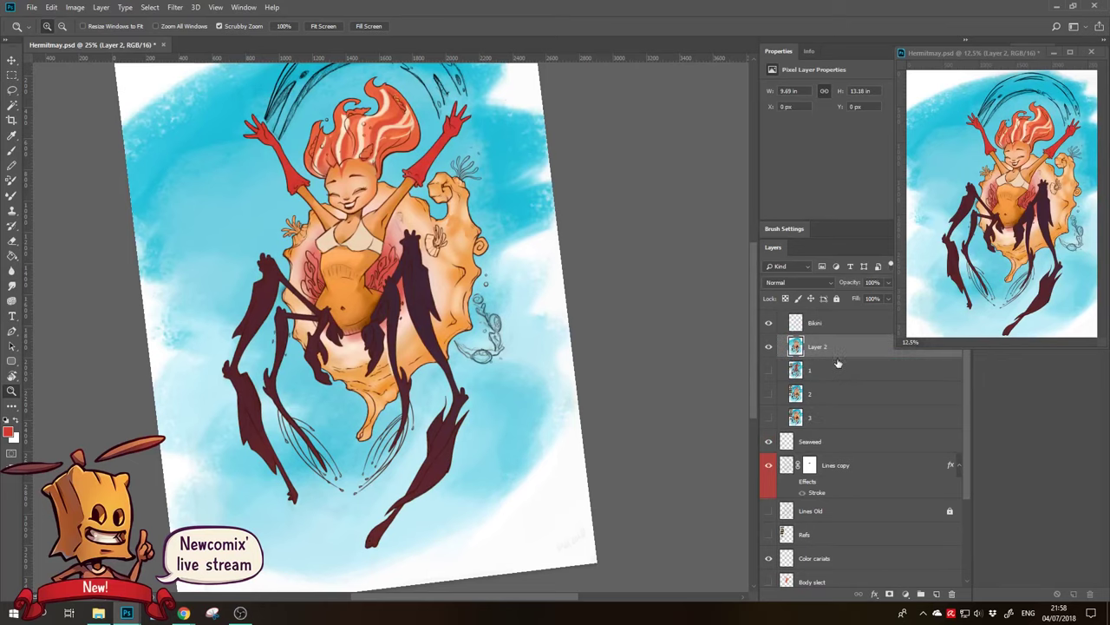
Lasso the painting's top and left area and add it as a layer mask on Layer 2
key(r)
mouse_move(592, 256)
mouse_down()
mouse_move(488, 172)
mouse_move(568, 179)
mouse_move(173, 469)
mouse_move(172, 427)
mouse_up()
key(l)
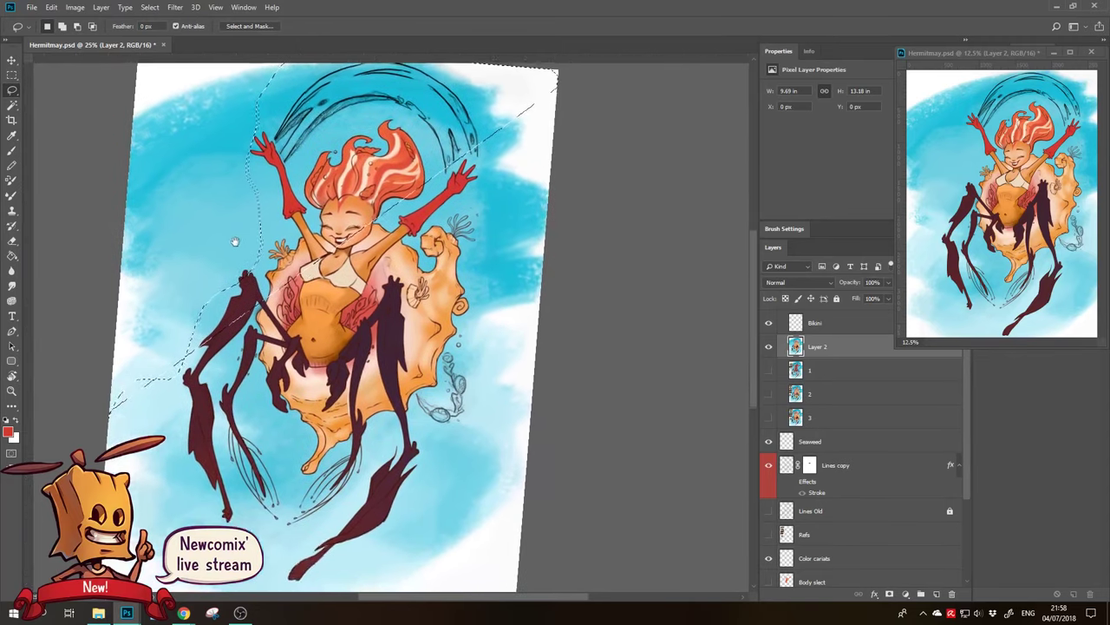
key(z)
alt+click(500, 212)
key(l)
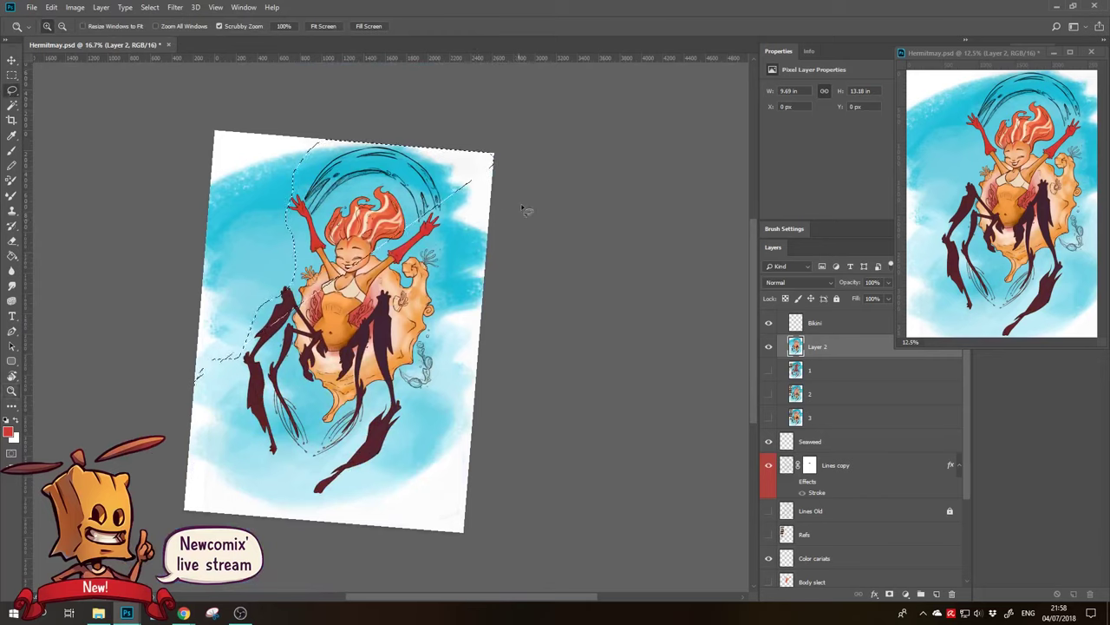
mouse_move(490, 132)
mouse_down()
mouse_move(300, 250)
mouse_move(741, 421)
mouse_up()
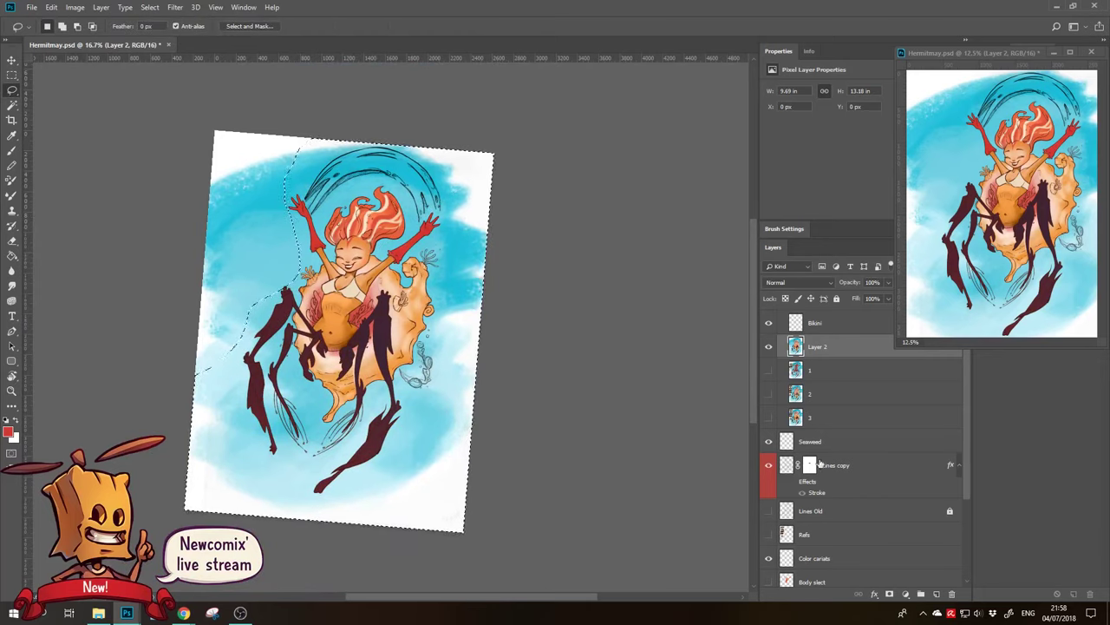
click(889, 594)
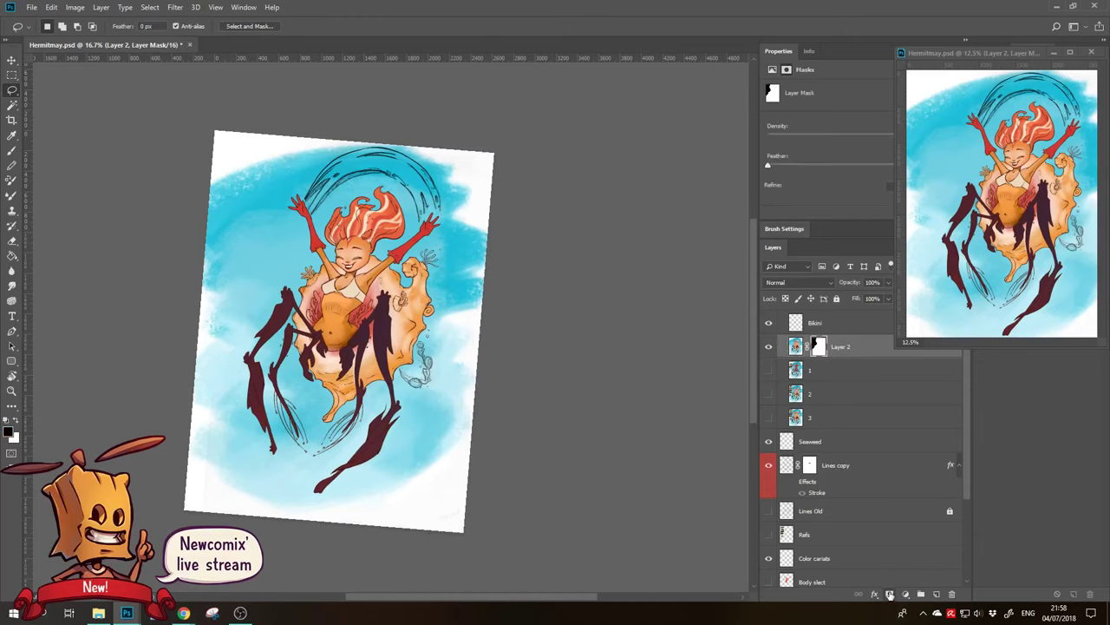
key(ctrl+z)
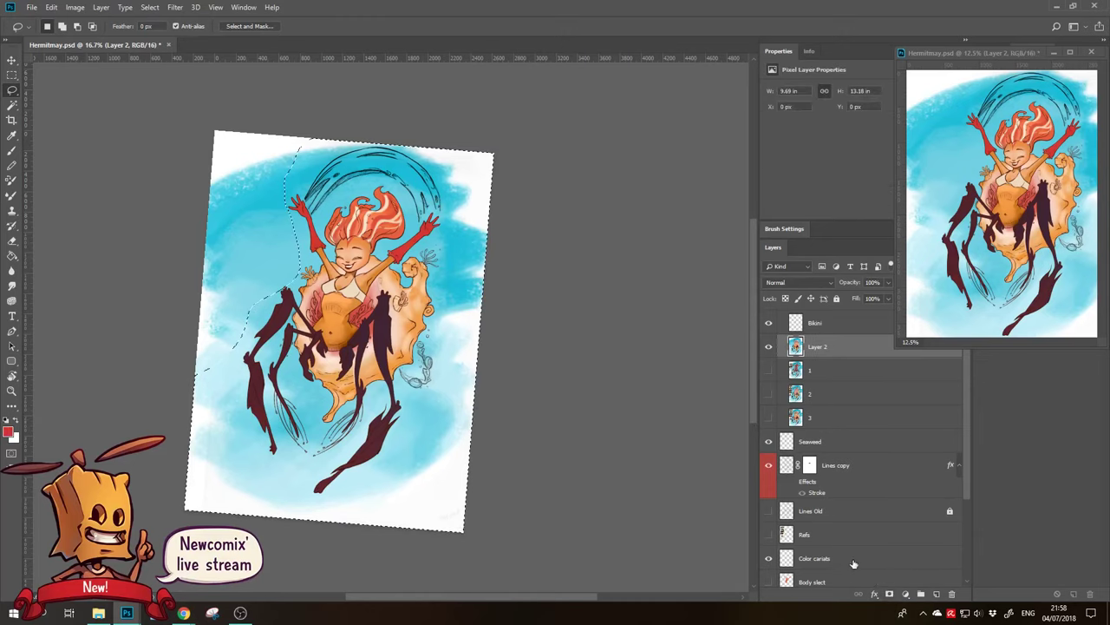
click(889, 594)
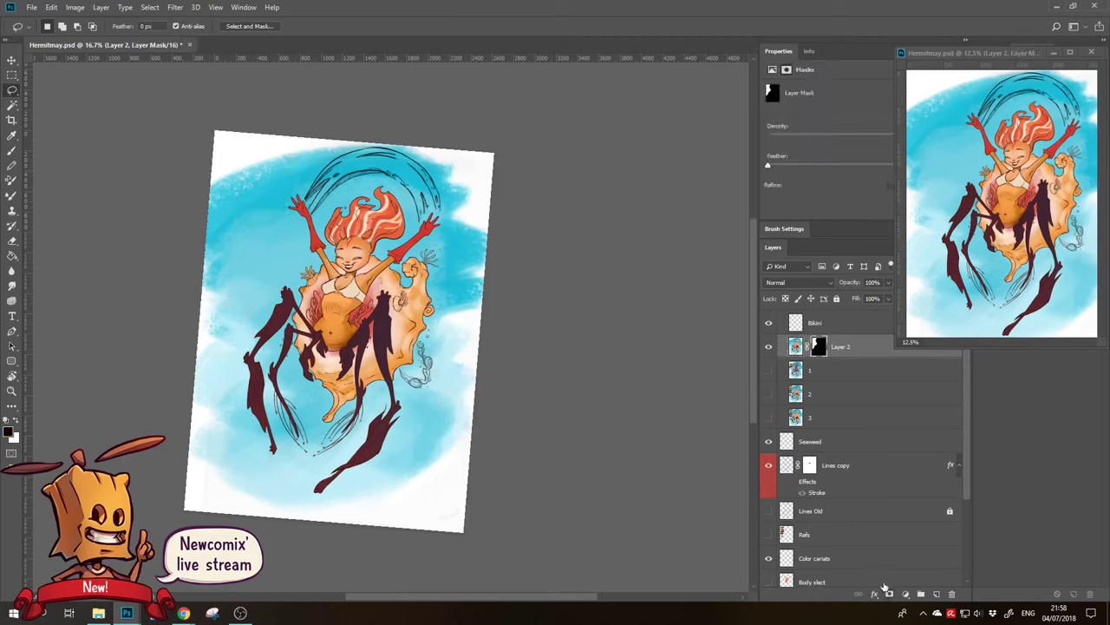
Toggle layers 1 and 2 to compare the red-figure, striped-leg and dark-legged versions
click(769, 370)
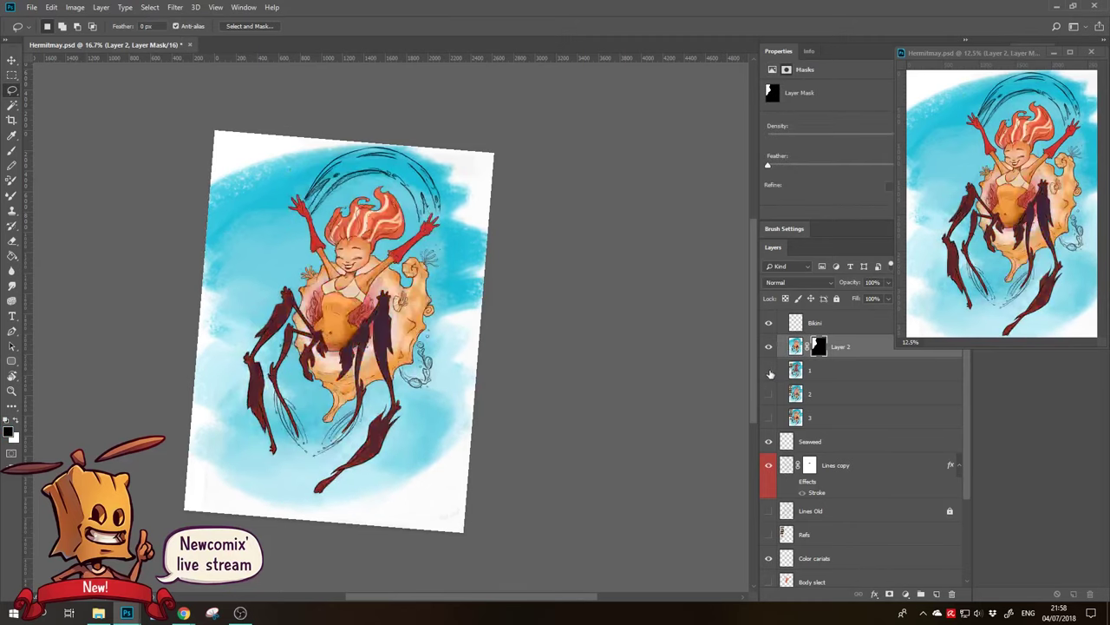
click(768, 378)
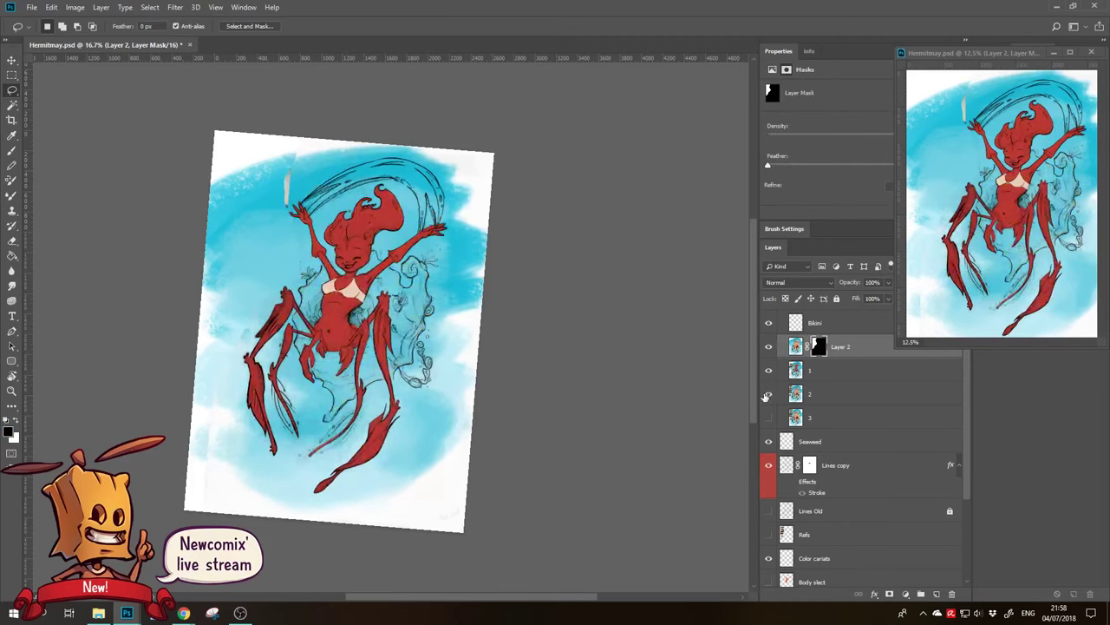
click(766, 396)
click(769, 371)
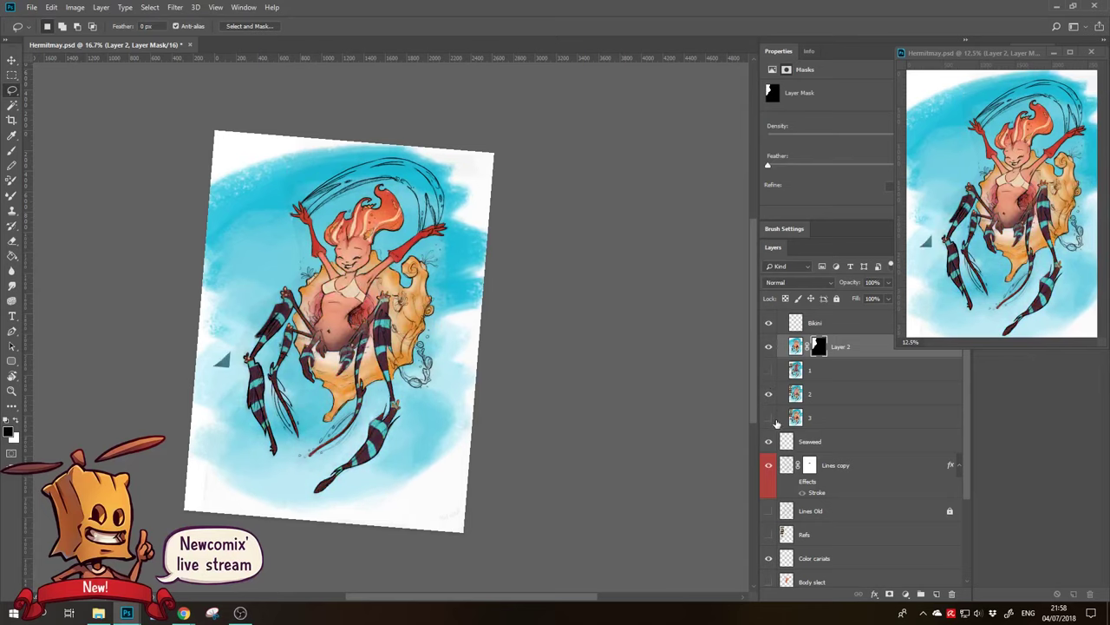
click(768, 395)
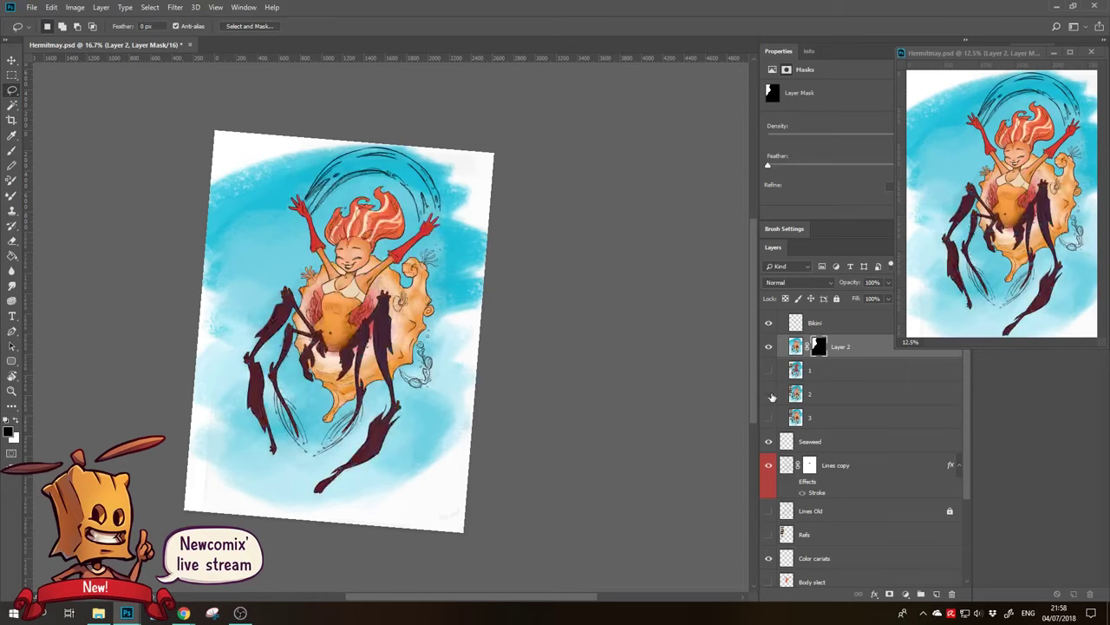
click(768, 395)
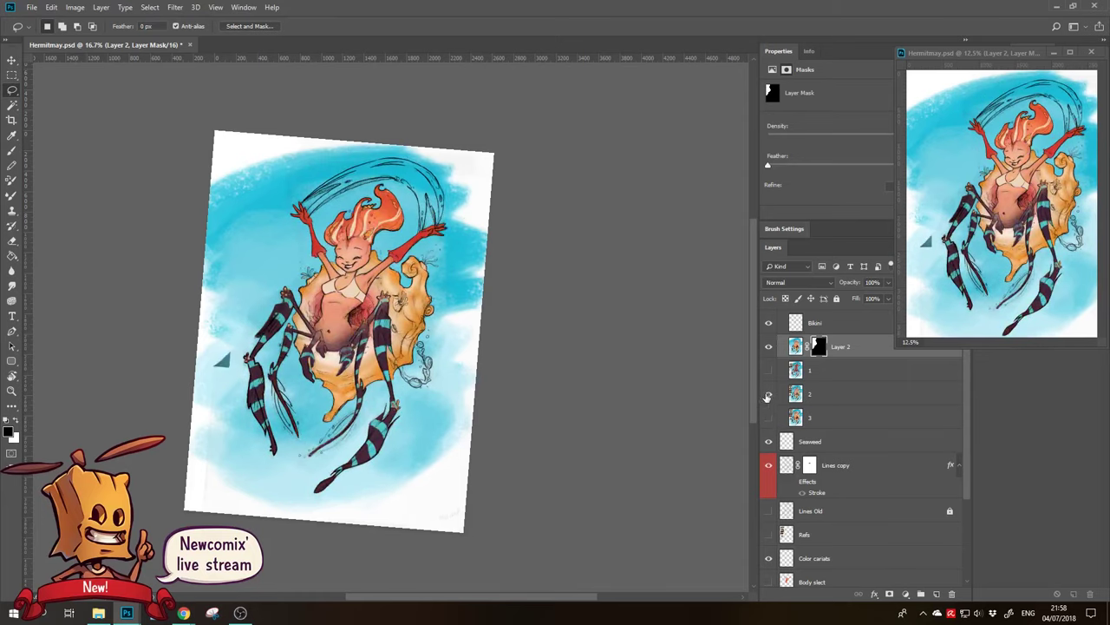
click(768, 395)
click(768, 396)
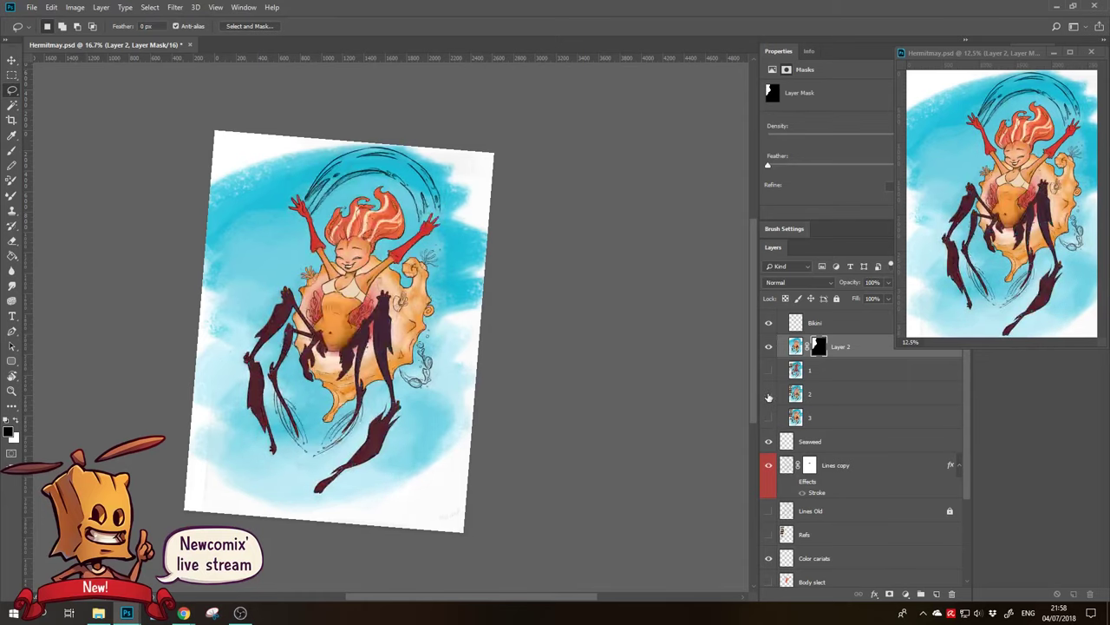
Toggle layer 3 to compare shading, ending with teal-striped layer 2 visible
click(769, 395)
click(768, 418)
click(767, 417)
click(768, 418)
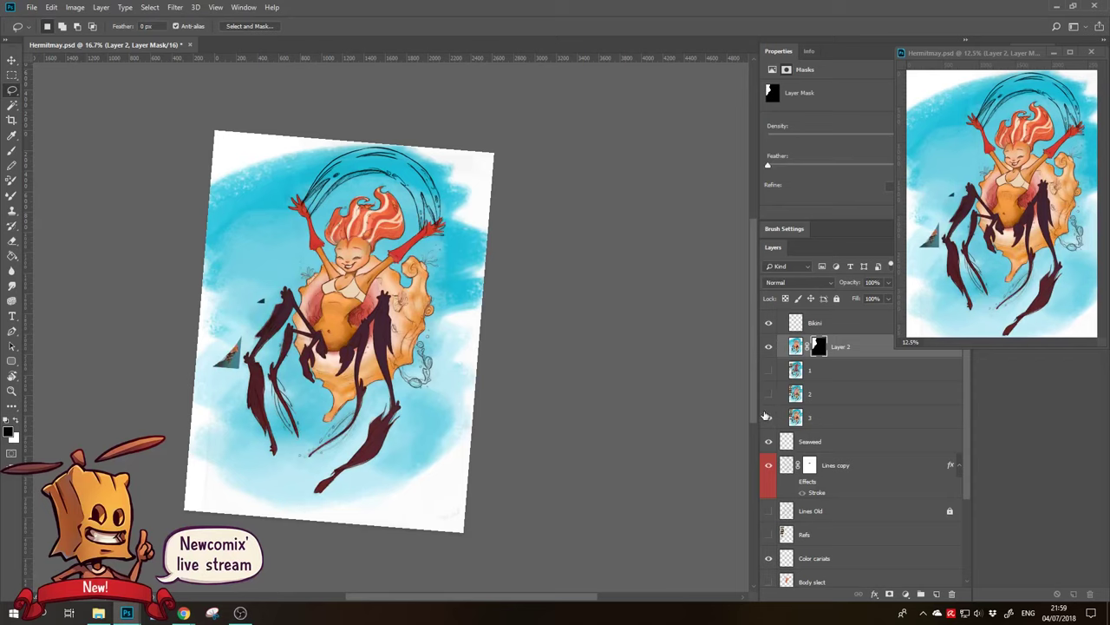
click(768, 417)
click(768, 417)
click(767, 417)
click(768, 371)
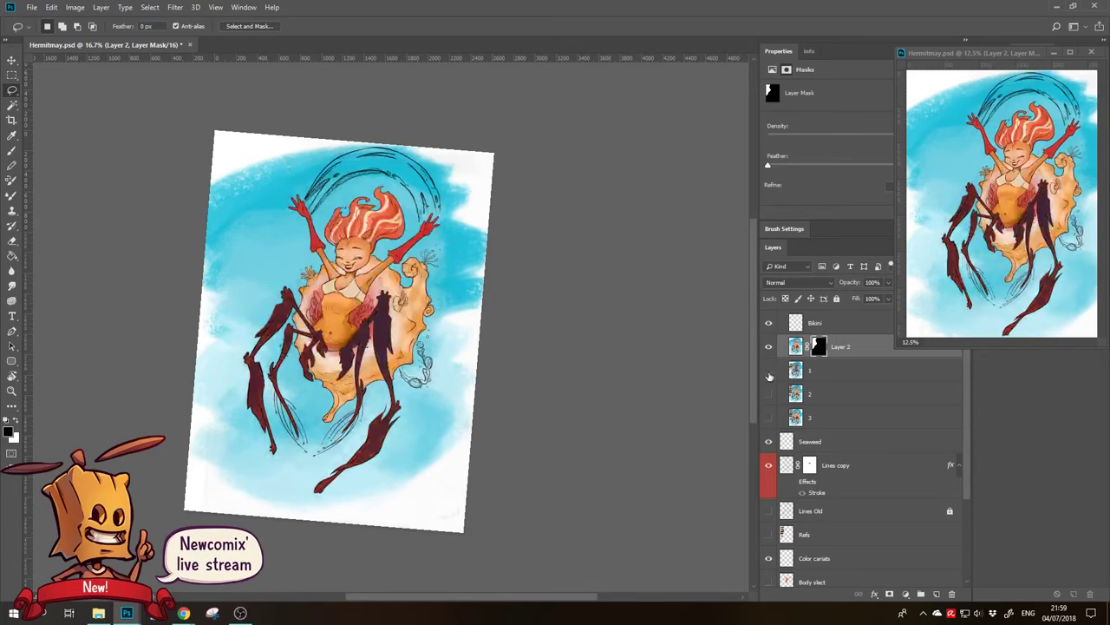
click(769, 394)
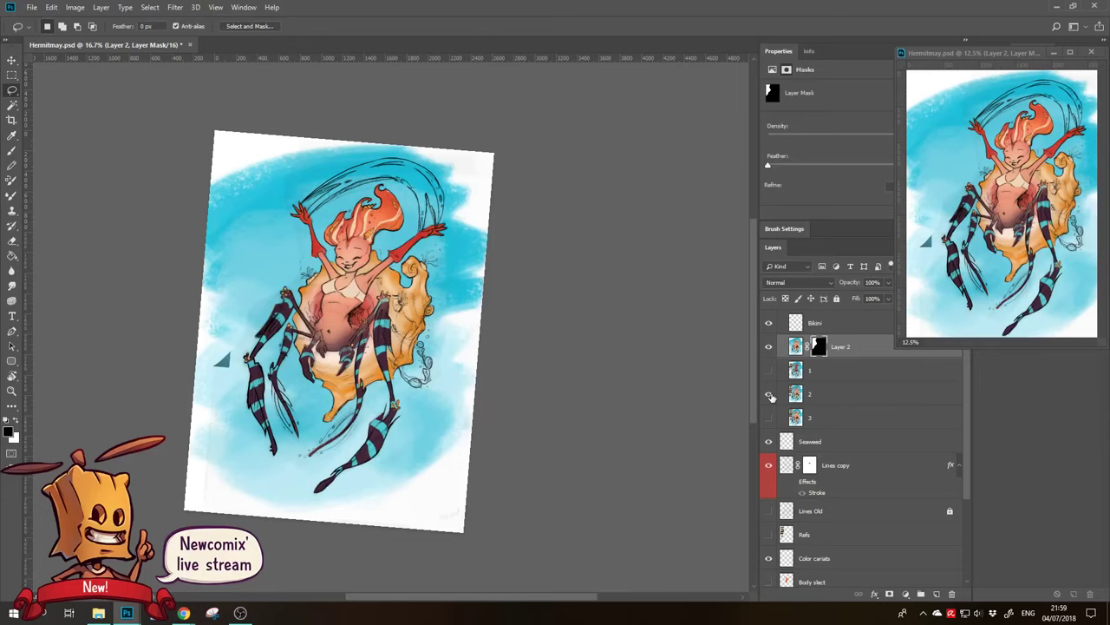
Hide the reference-photo layers and move layer 3 directly below Layer 2
click(769, 395)
drag(529, 358, 705, 347)
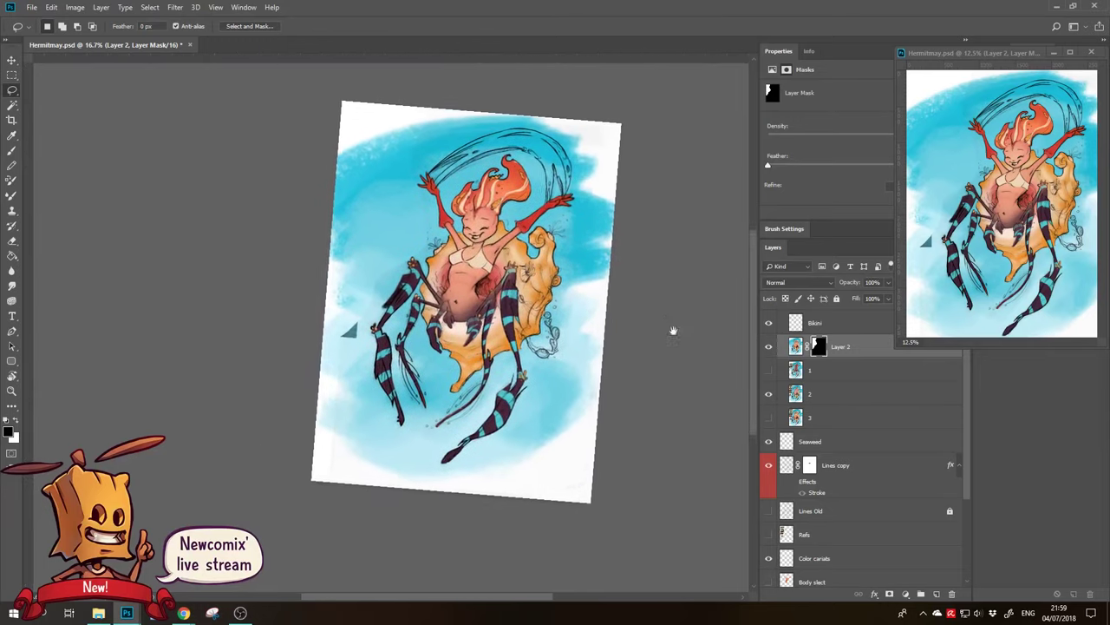
click(768, 393)
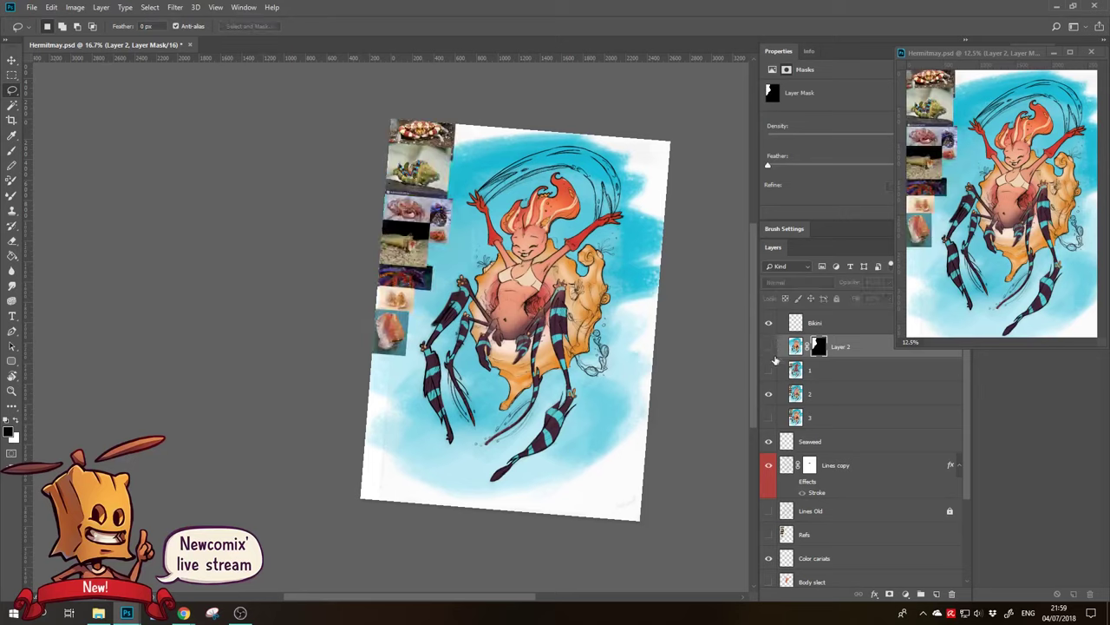
click(768, 347)
click(768, 394)
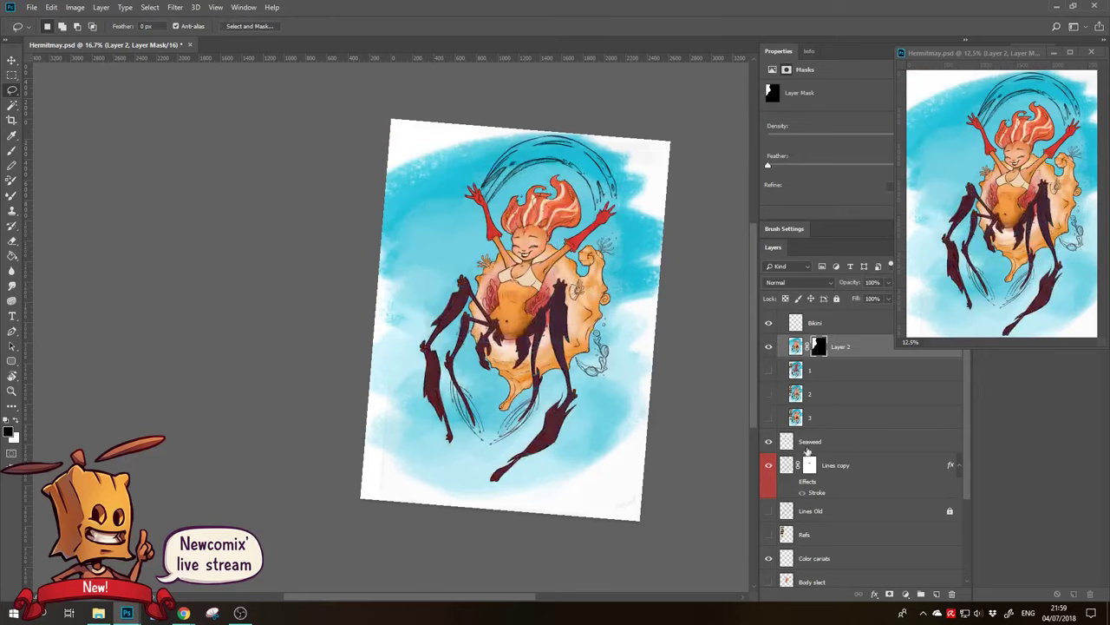
drag(844, 417, 798, 355)
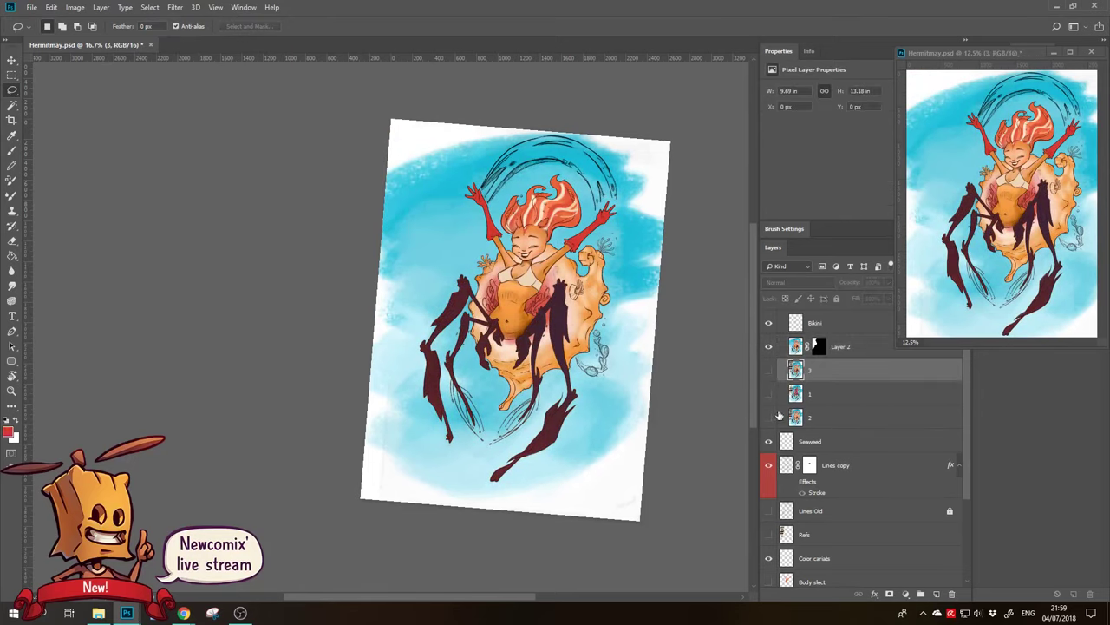
Compare with Body slect toggled, leave it hidden, and zoom in on the character
mouse_move(730, 401)
mouse_down()
mouse_move(592, 379)
mouse_move(643, 396)
mouse_up()
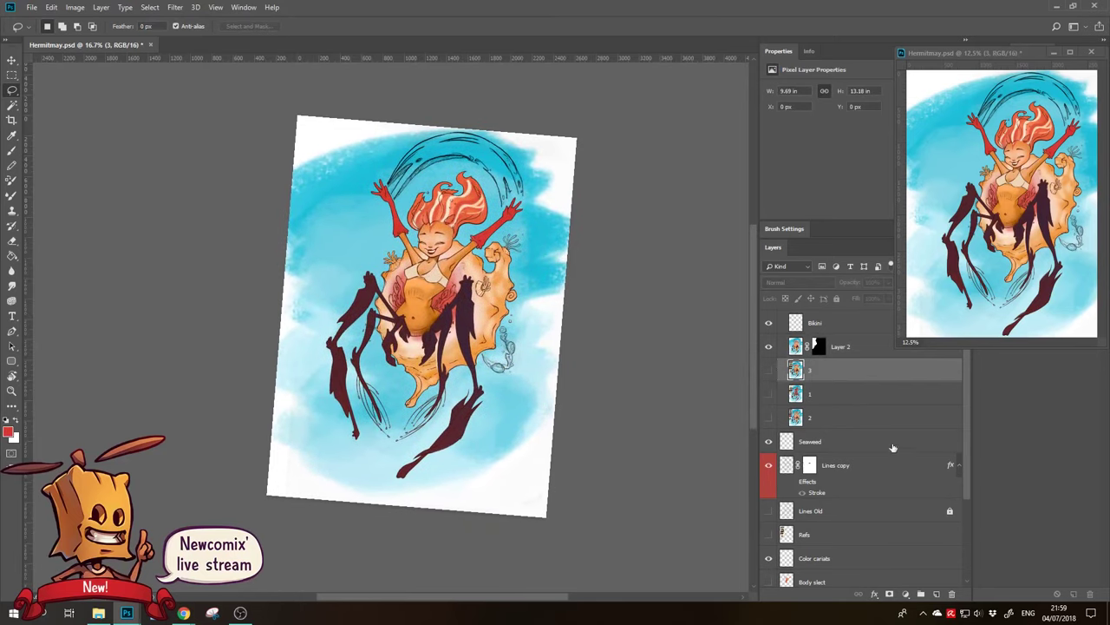
scroll(965, 447, down, 5)
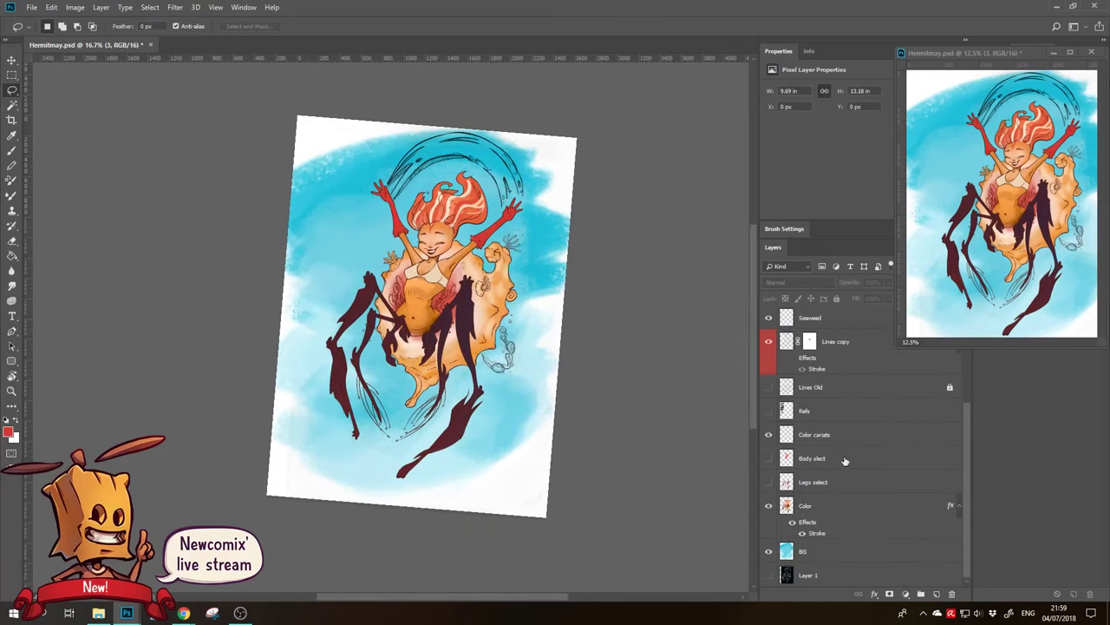
click(768, 459)
click(769, 459)
click(769, 458)
key(z)
click(510, 284)
click(511, 285)
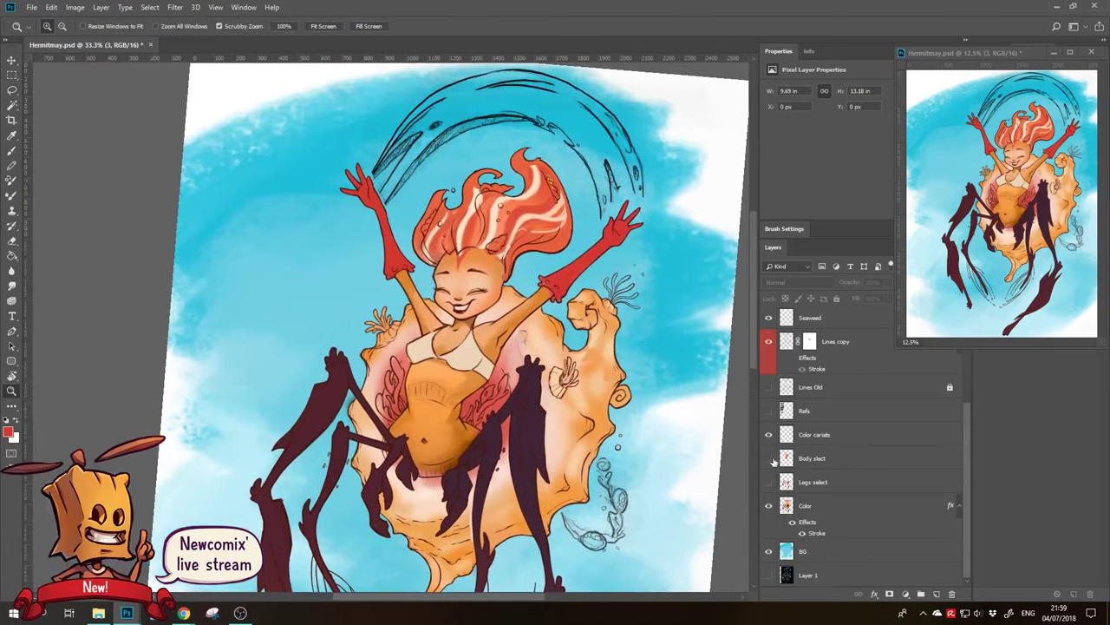
On the Body slect layer, erase the stray orange marks beside the raised hand's fingertips
click(769, 458)
click(817, 458)
click(649, 217)
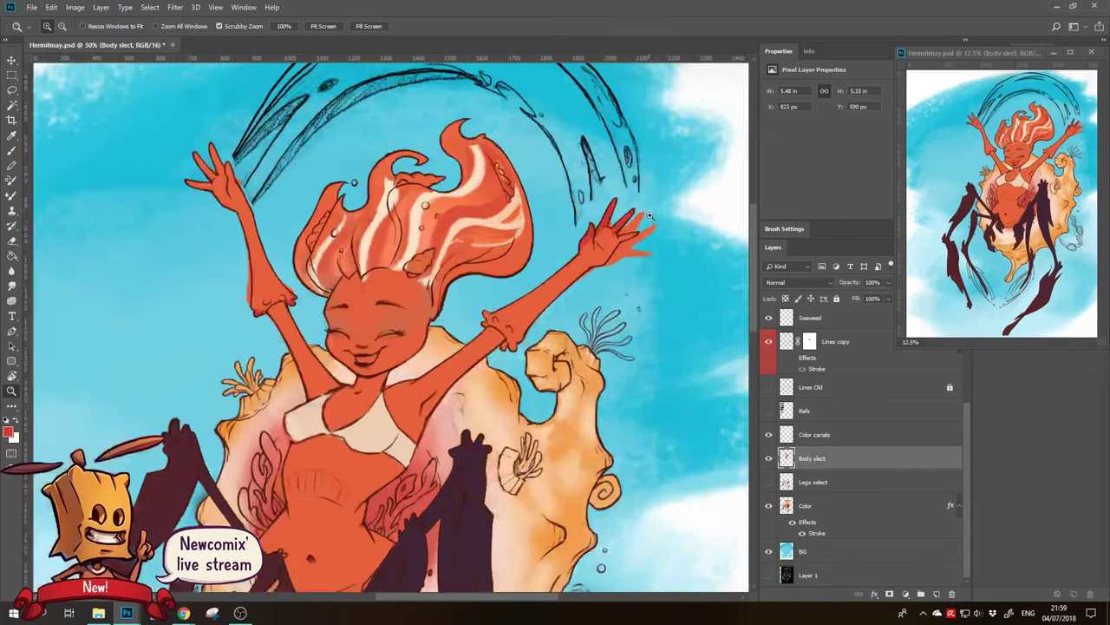
key(e)
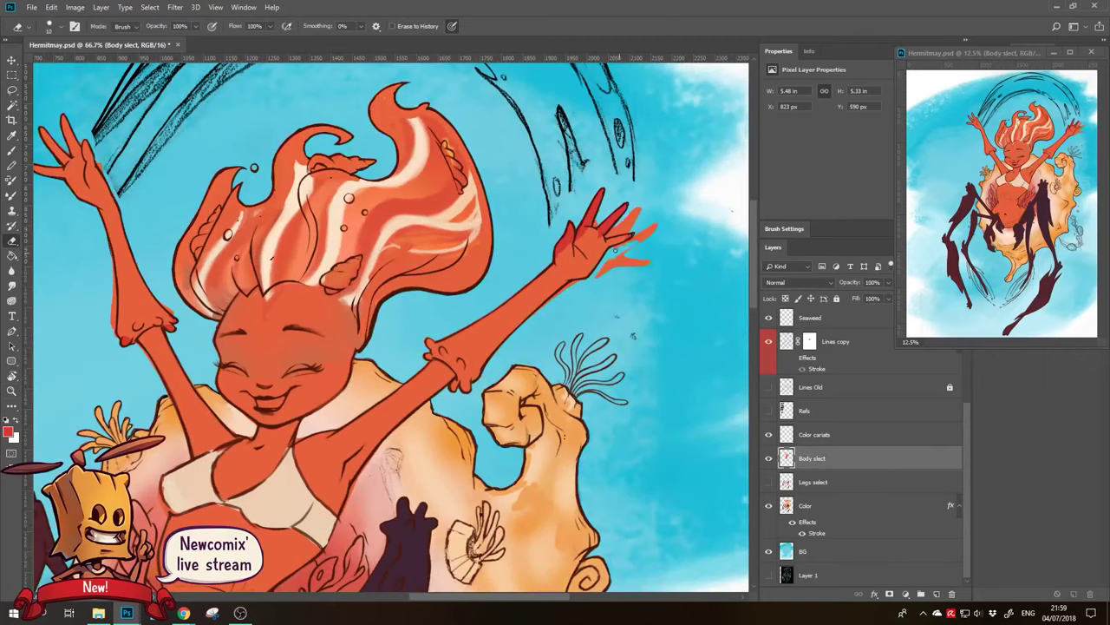
mouse_move(609, 249)
mouse_down()
mouse_move(633, 242)
mouse_move(646, 261)
mouse_up()
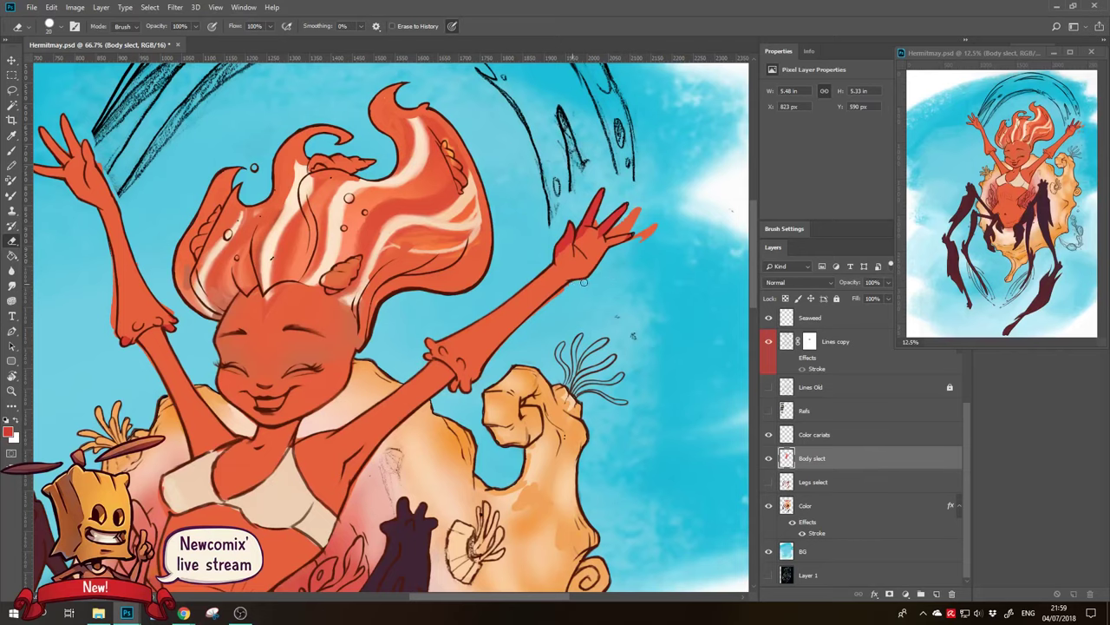
scroll(649, 229, up, 1)
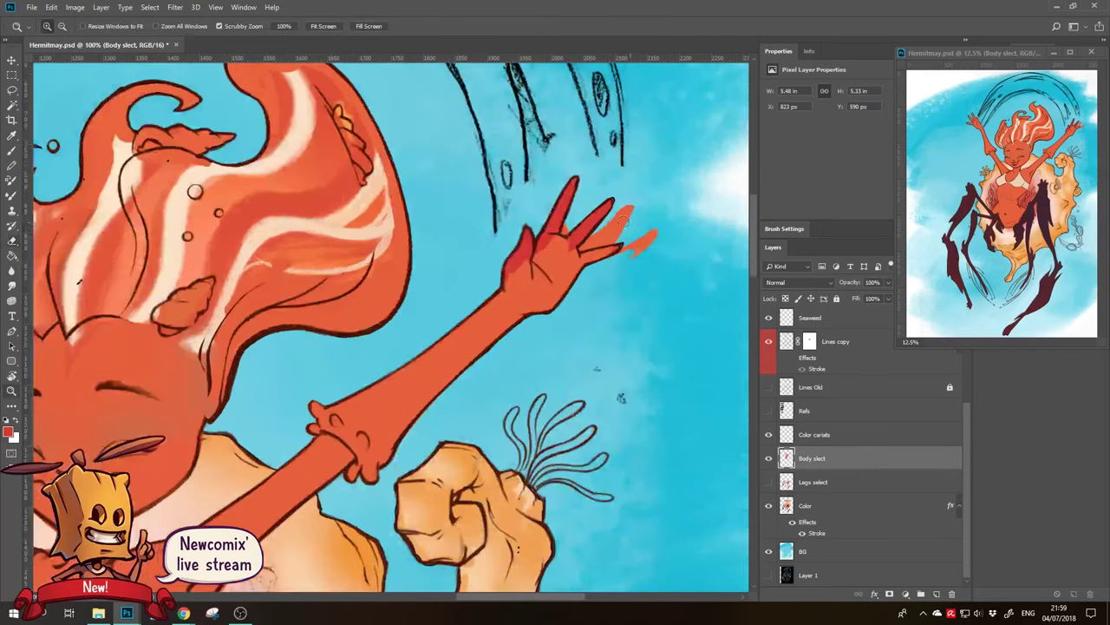
key(bracketleft)
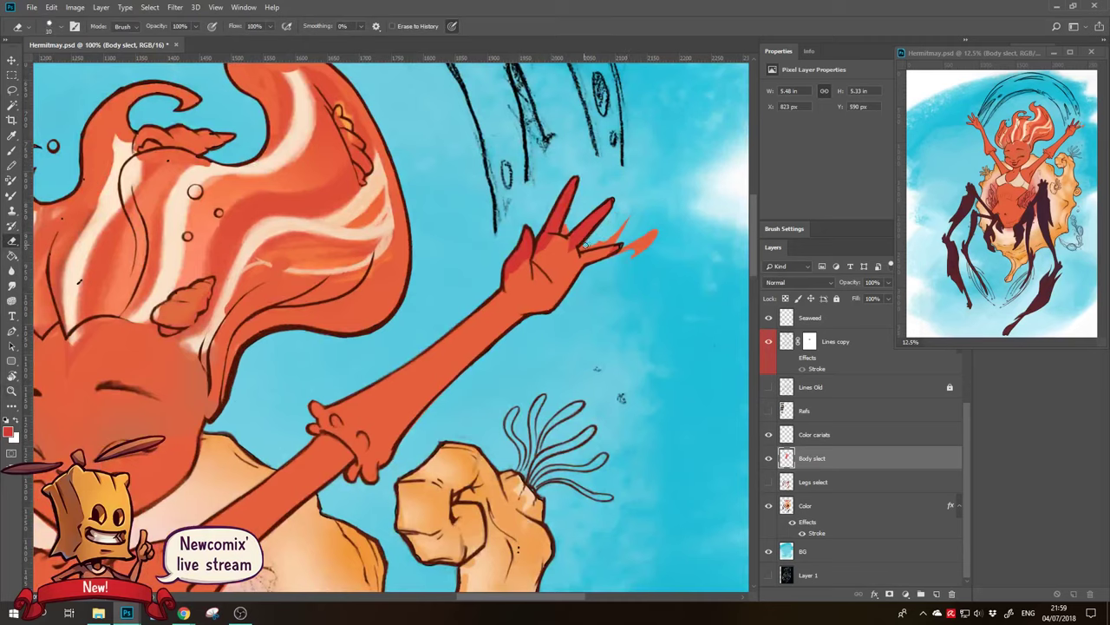
drag(598, 243, 616, 224)
drag(611, 263, 662, 226)
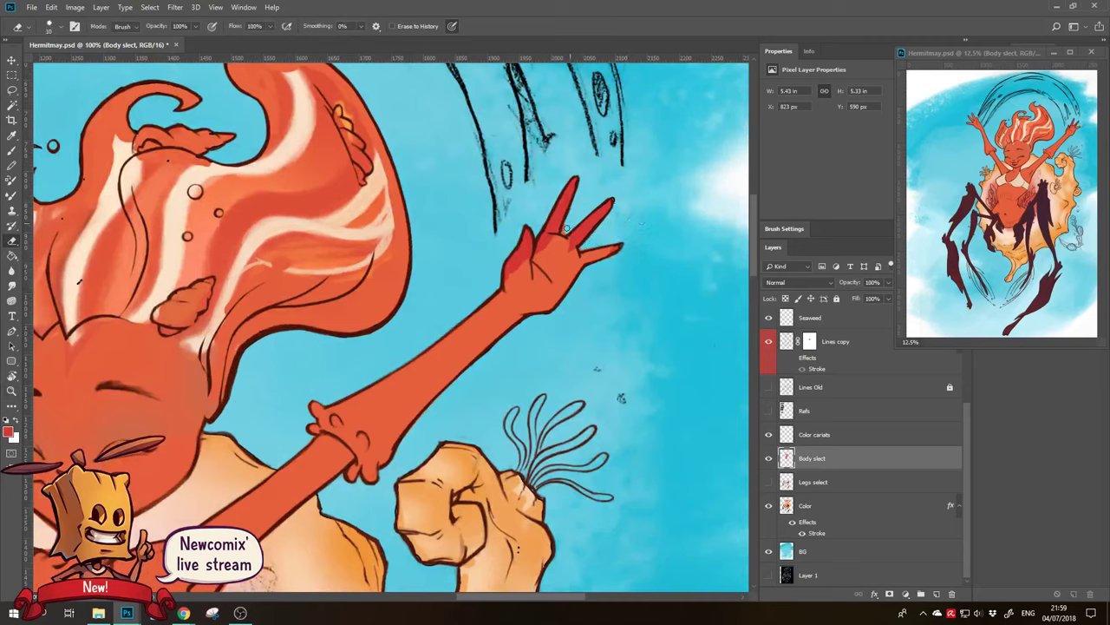
Paint the dark red index finger orange, then zoom out to the face and torso
key(b)
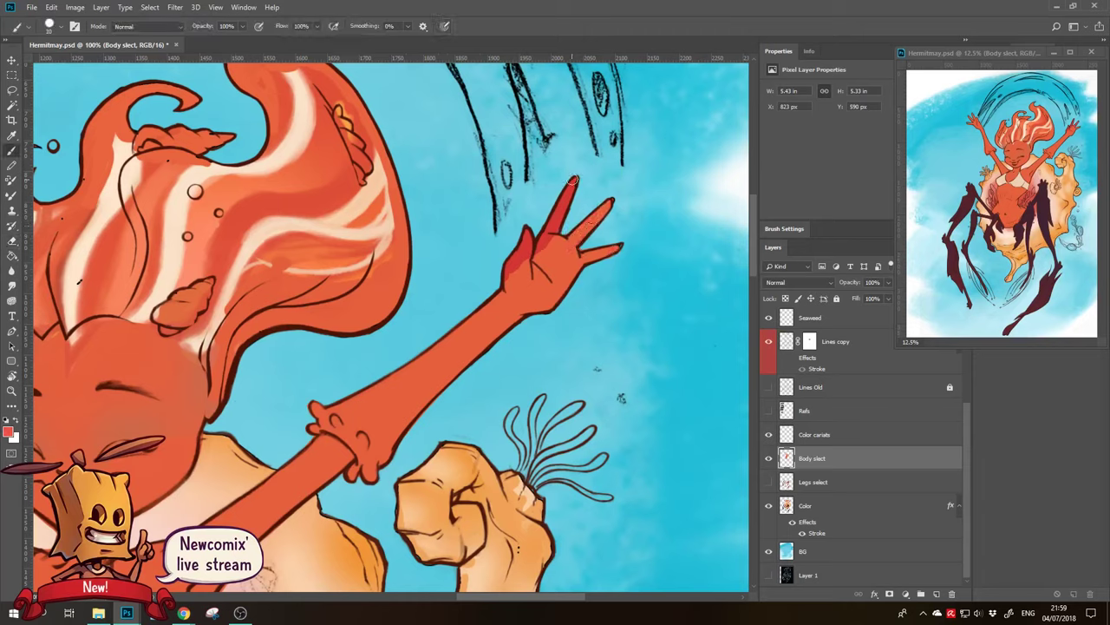
mouse_move(576, 182)
mouse_down()
mouse_move(527, 236)
mouse_move(510, 276)
mouse_up()
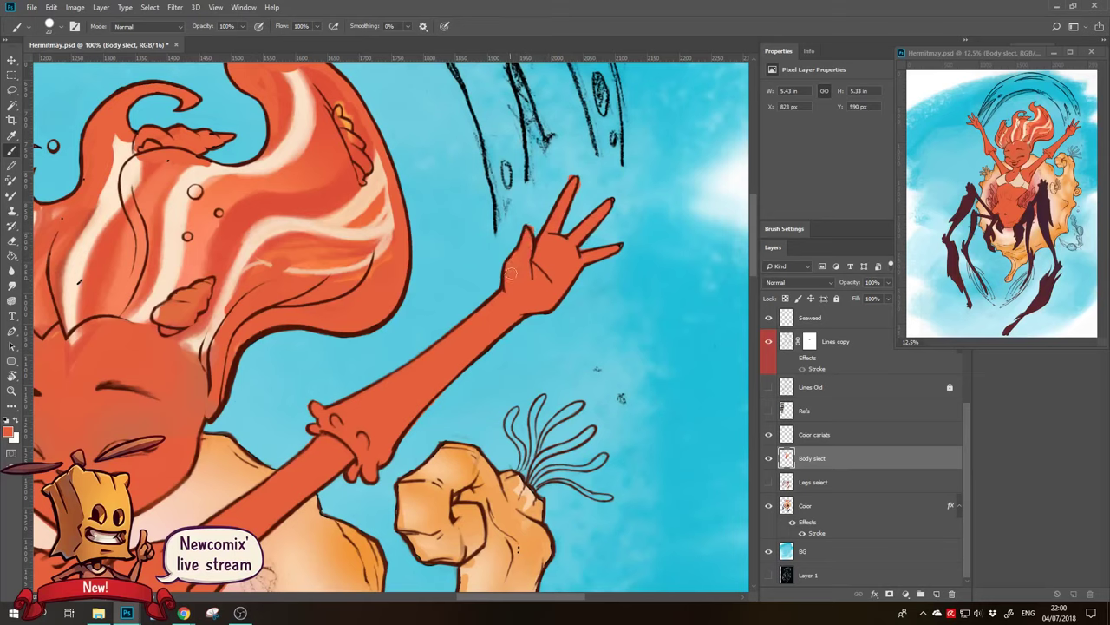
key(e)
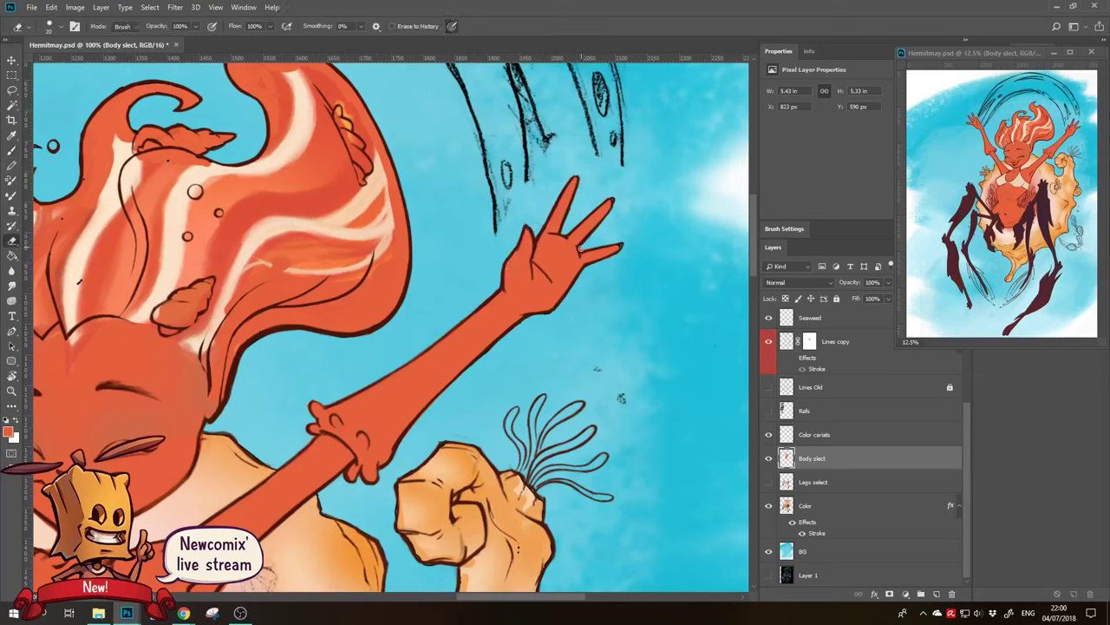
key(z)
drag(598, 265, 565, 260)
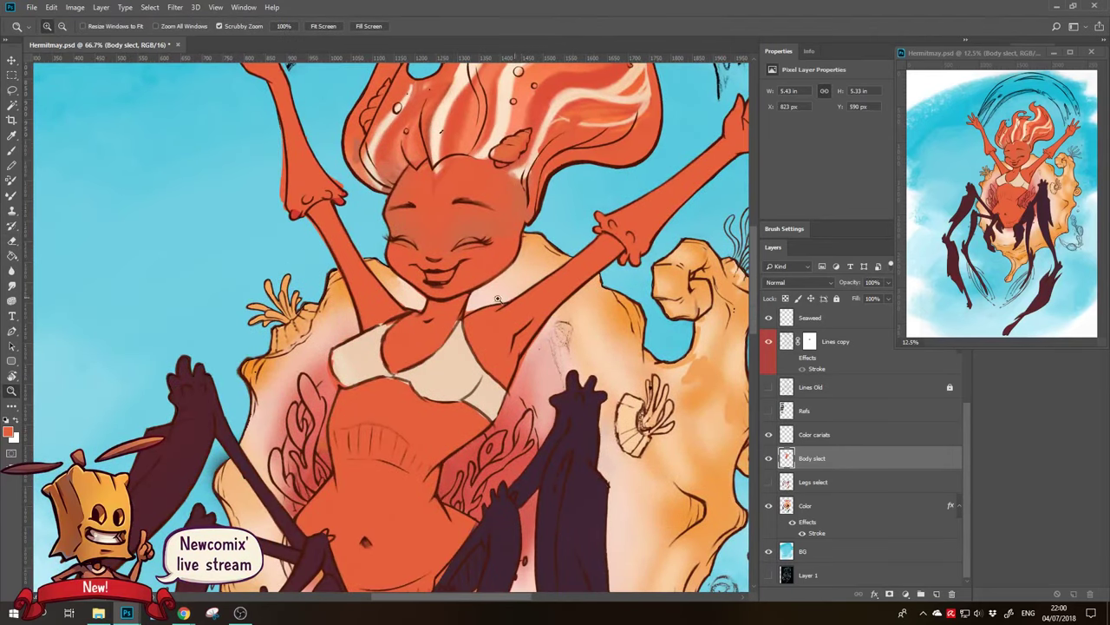
Centre the view on the belly and paint orange over the dark leg edge
key(e)
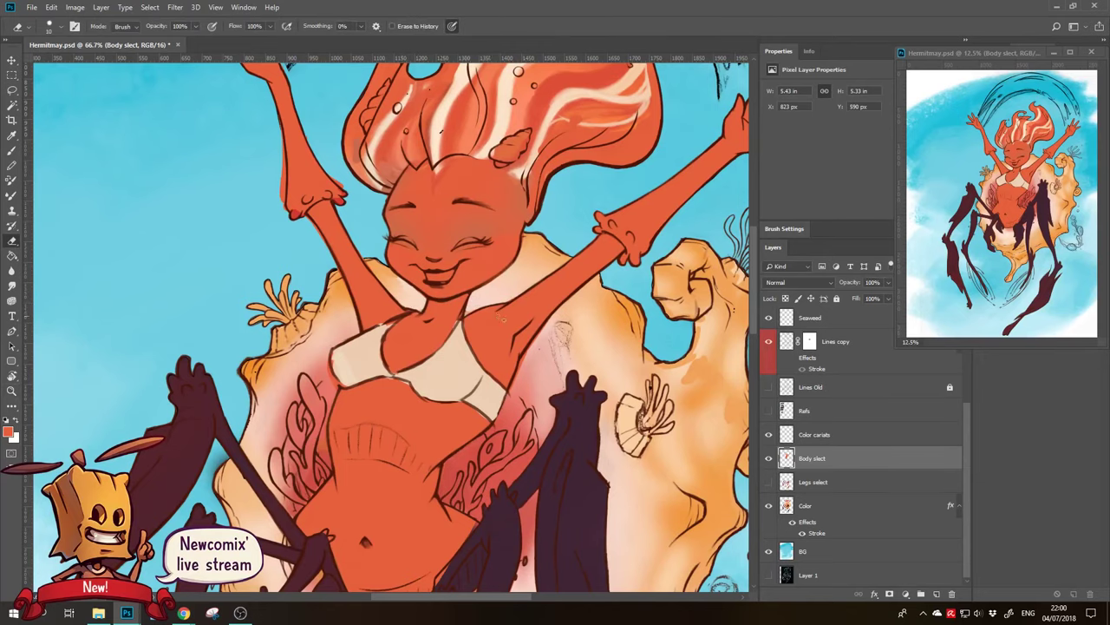
drag(502, 319, 471, 265)
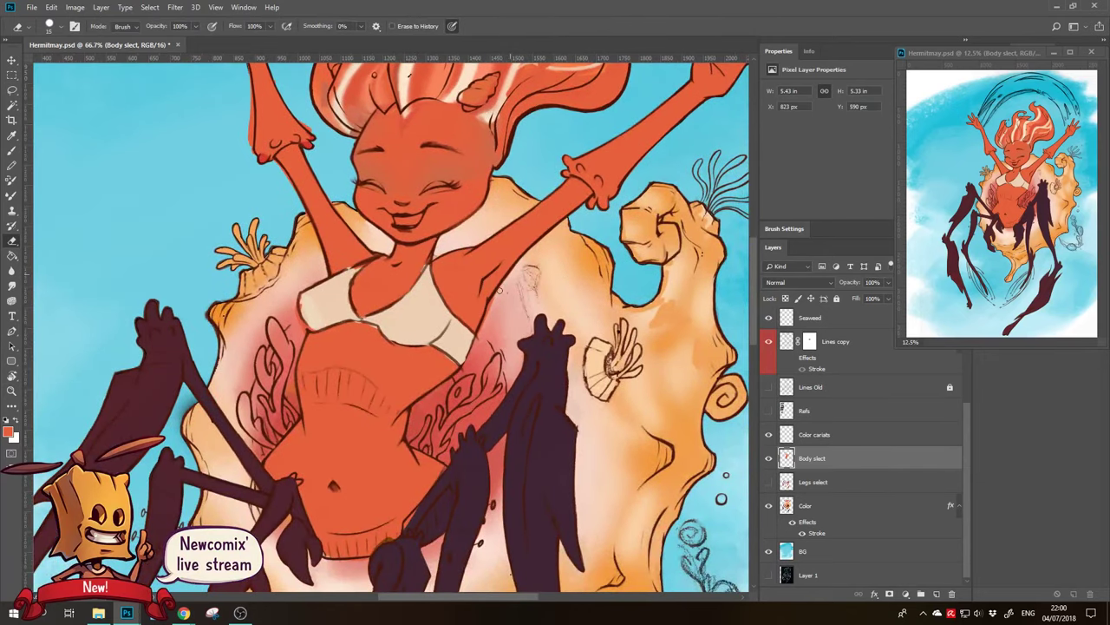
drag(468, 359, 475, 322)
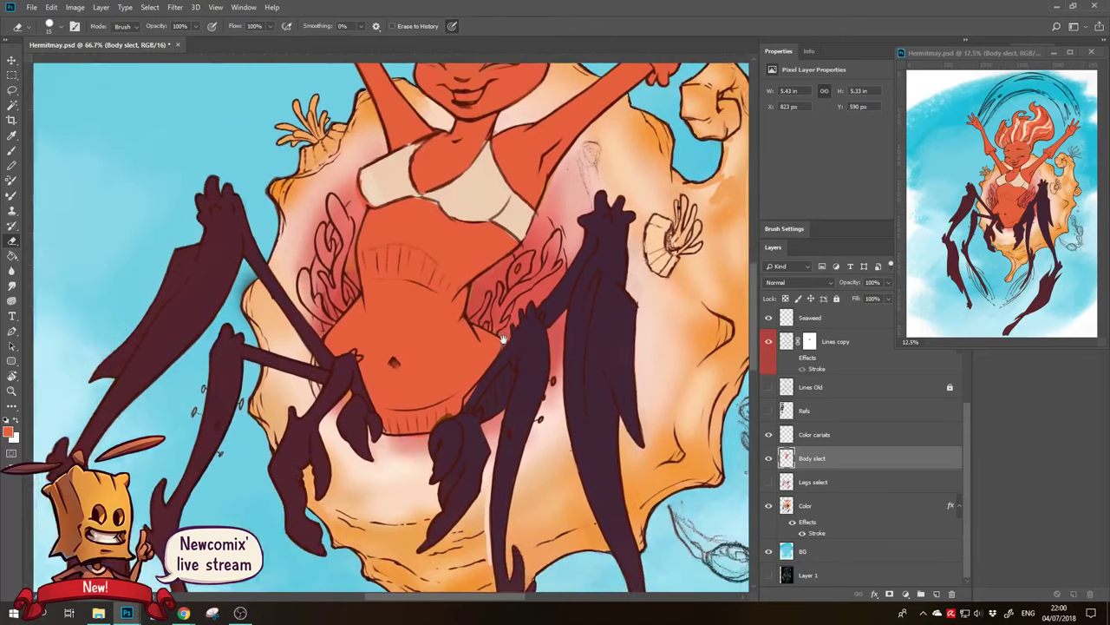
drag(460, 375, 489, 326)
key(b)
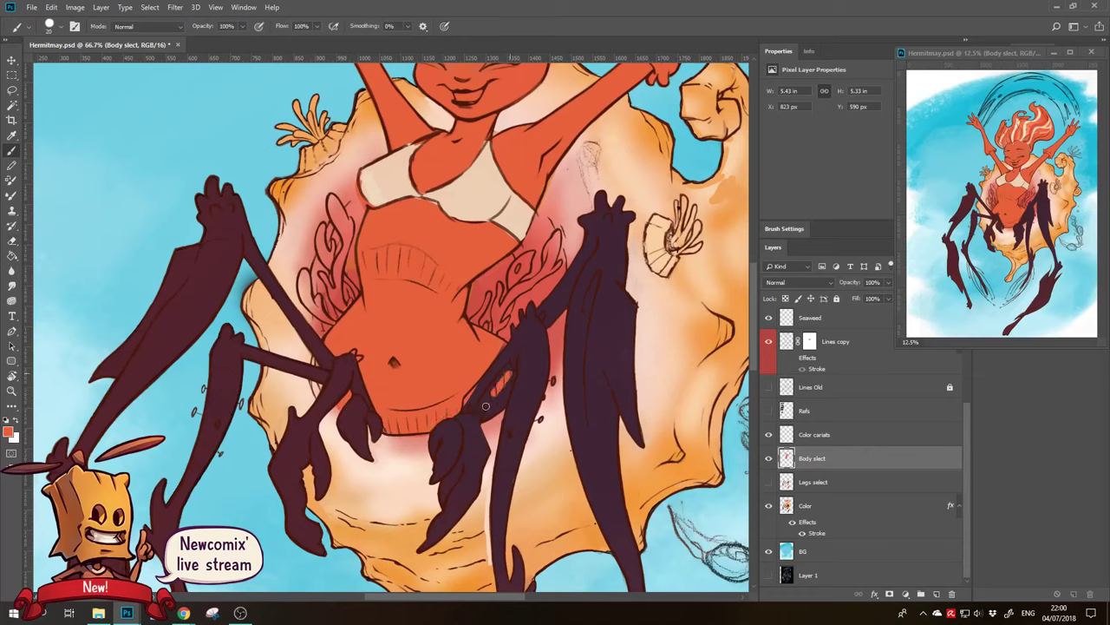
mouse_move(510, 369)
mouse_down()
mouse_move(481, 406)
mouse_move(499, 392)
mouse_move(502, 407)
mouse_up()
key(bracketright)
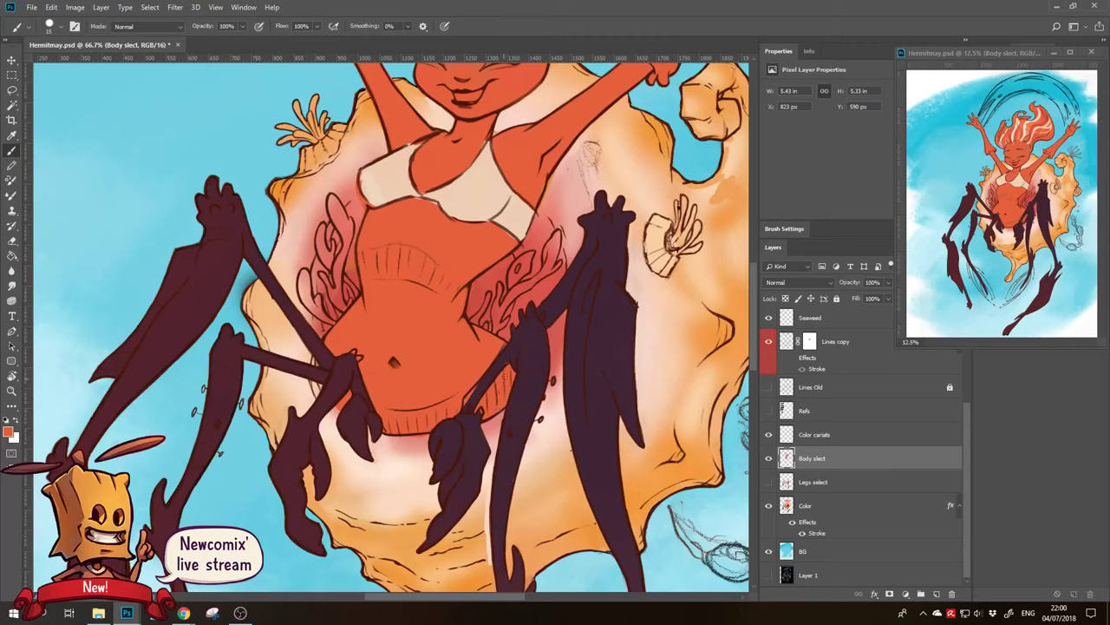
Erase along the leg edges, show the rulers, and zoom and tilt the view around the face
key(e)
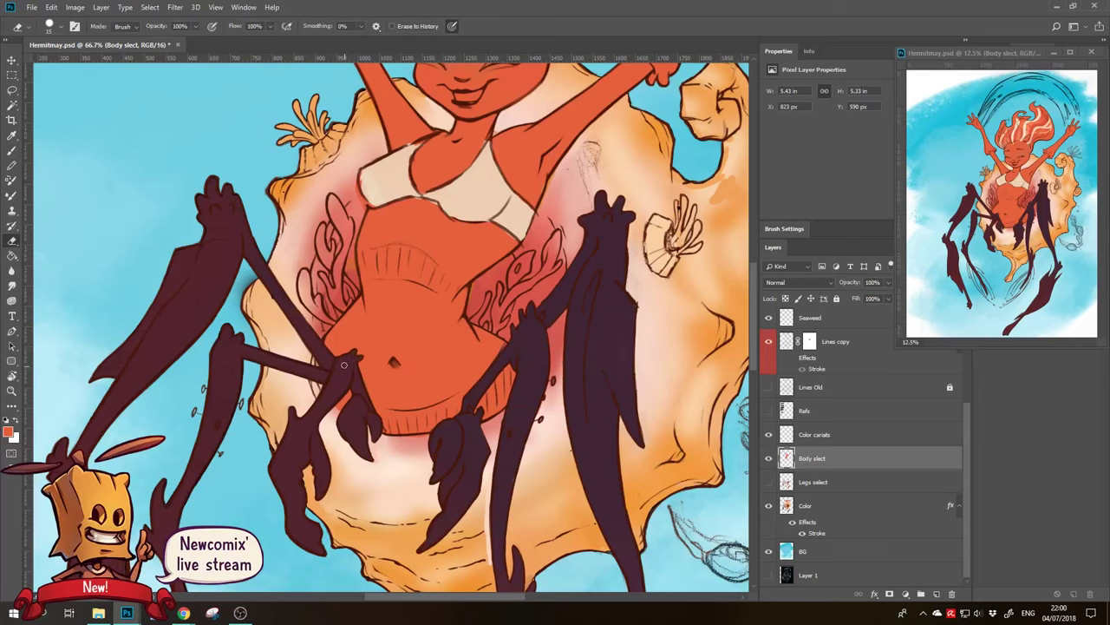
scroll(352, 321, up, 1)
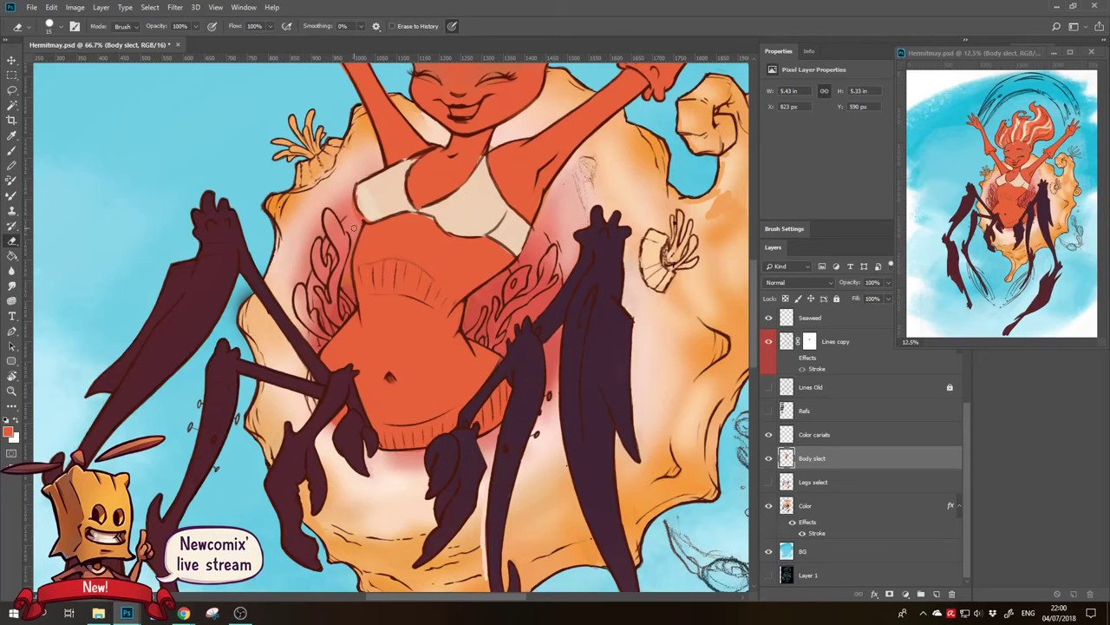
drag(379, 230, 306, 328)
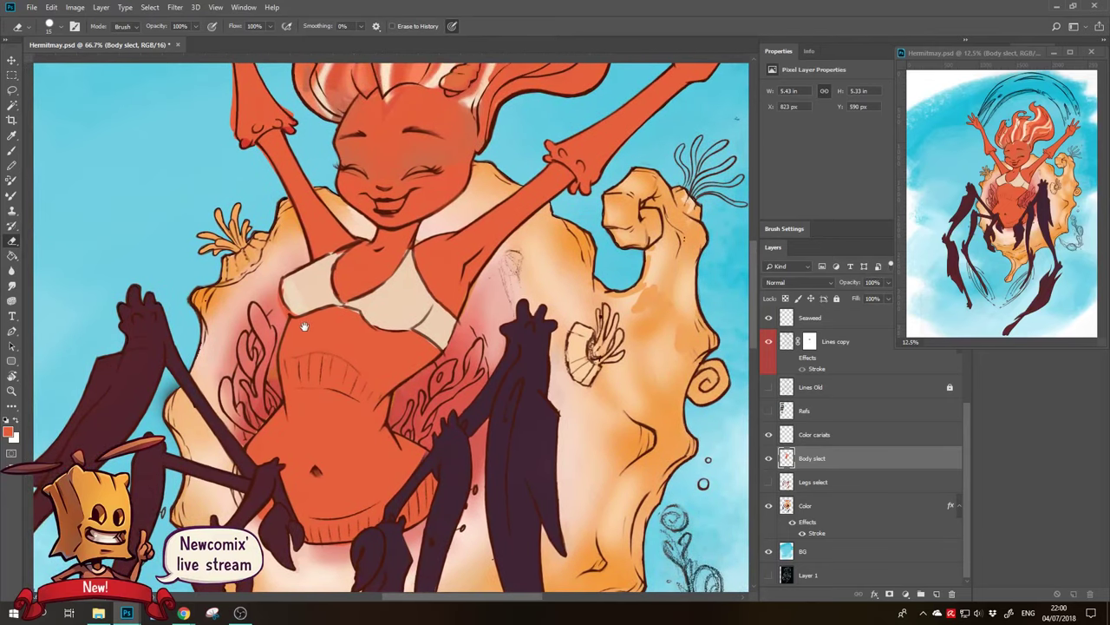
key(ctrl+r)
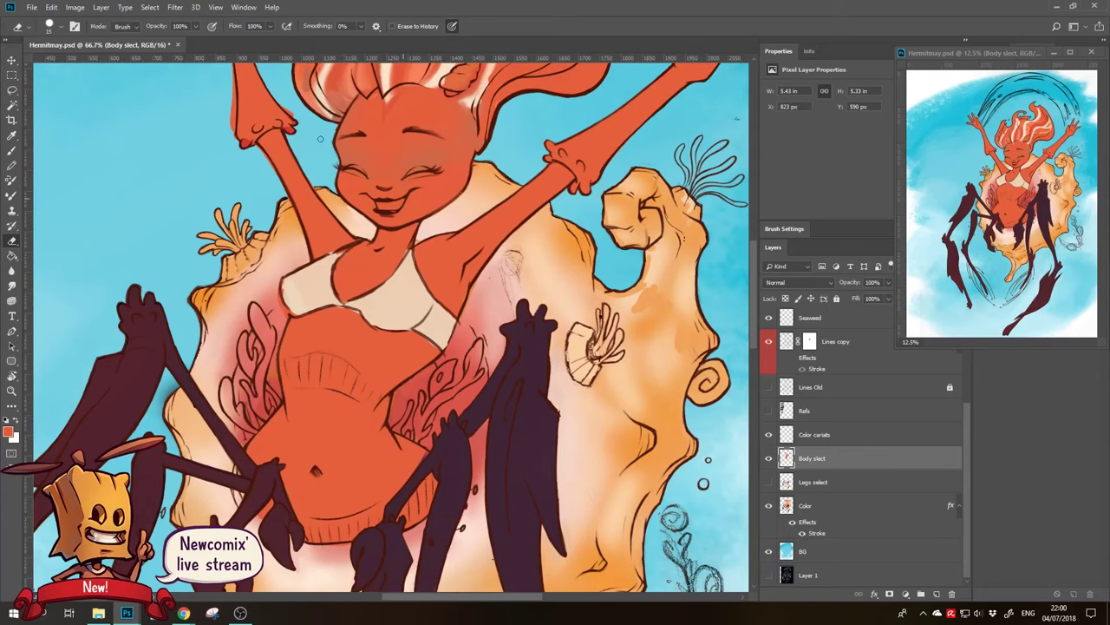
key(ctrl+1)
drag(320, 139, 362, 183)
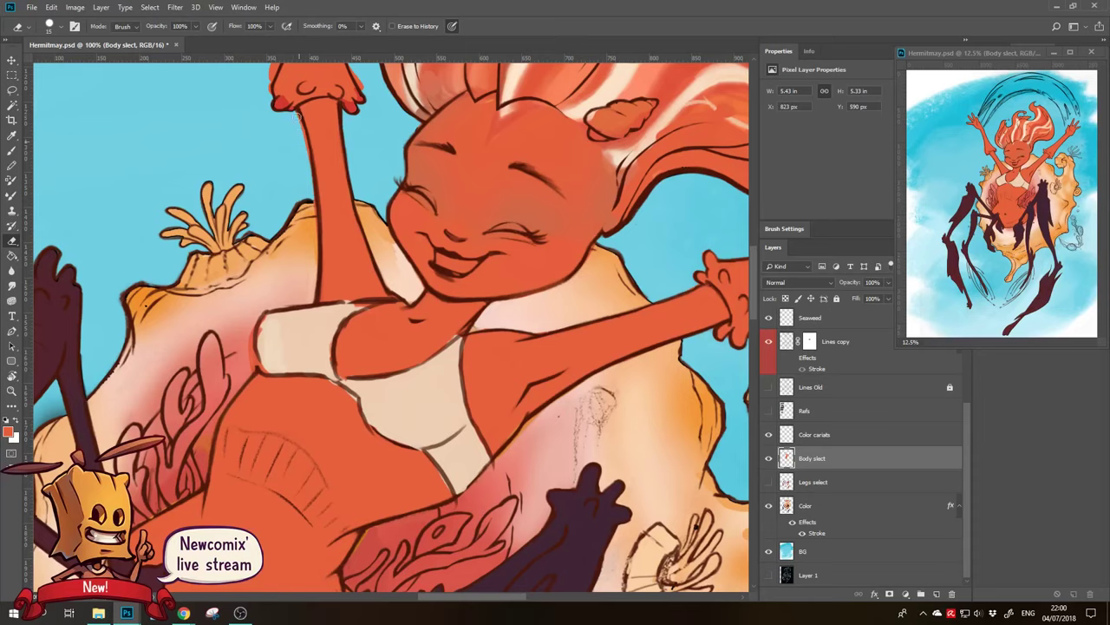
Touch up the dark outline along the raised arm, then move the view to the face and hair
drag(297, 116, 309, 152)
scroll(318, 244, up, 1)
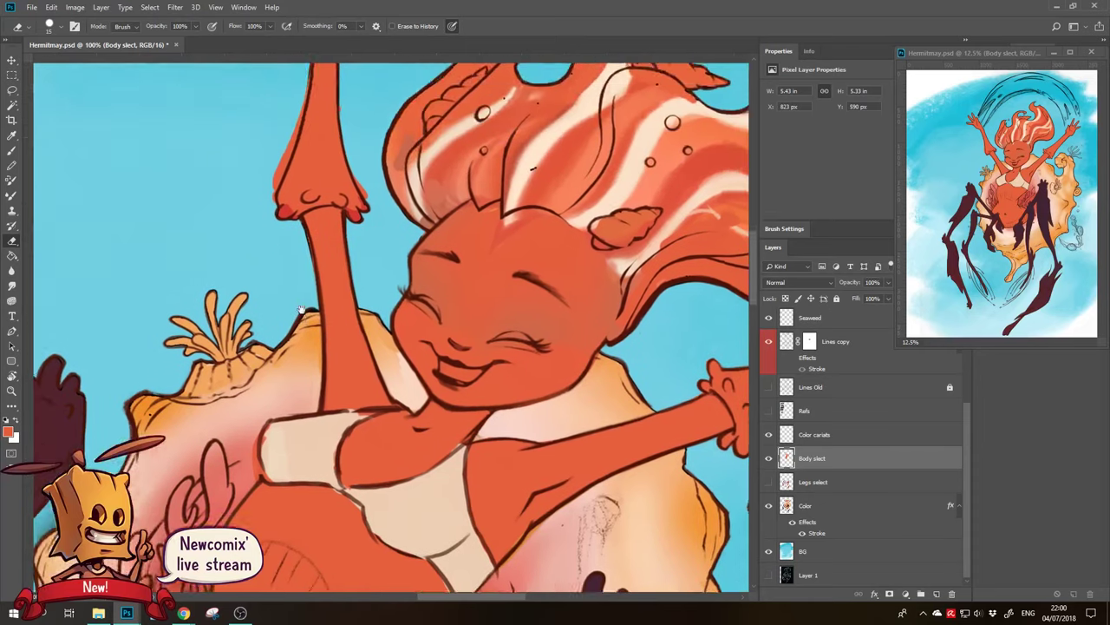
scroll(318, 244, up, 3)
drag(286, 157, 278, 188)
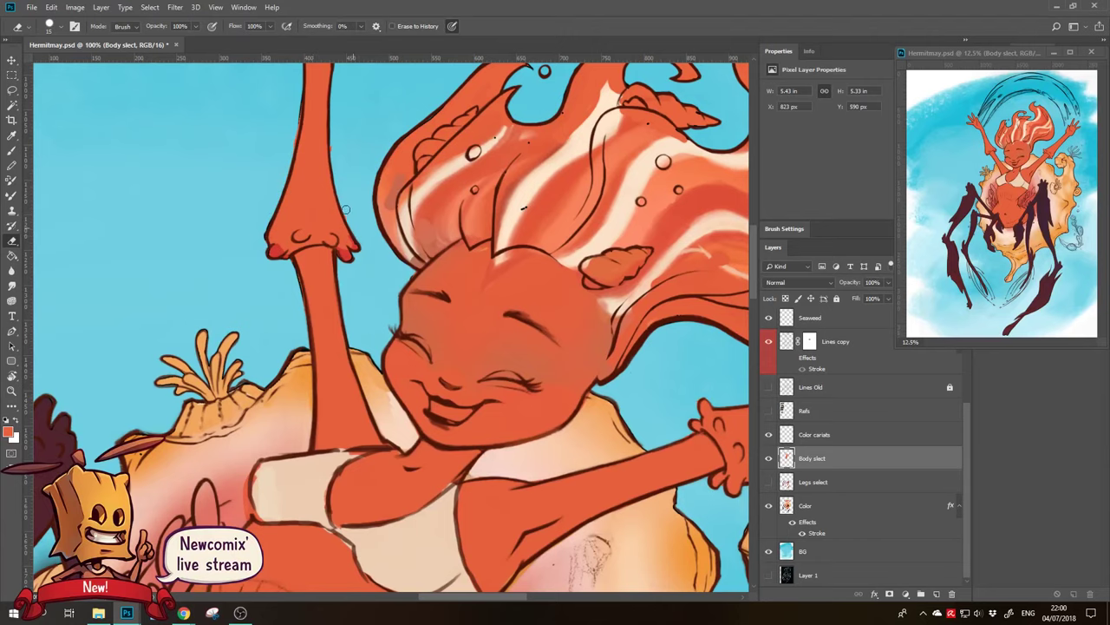
scroll(338, 217, up, 3)
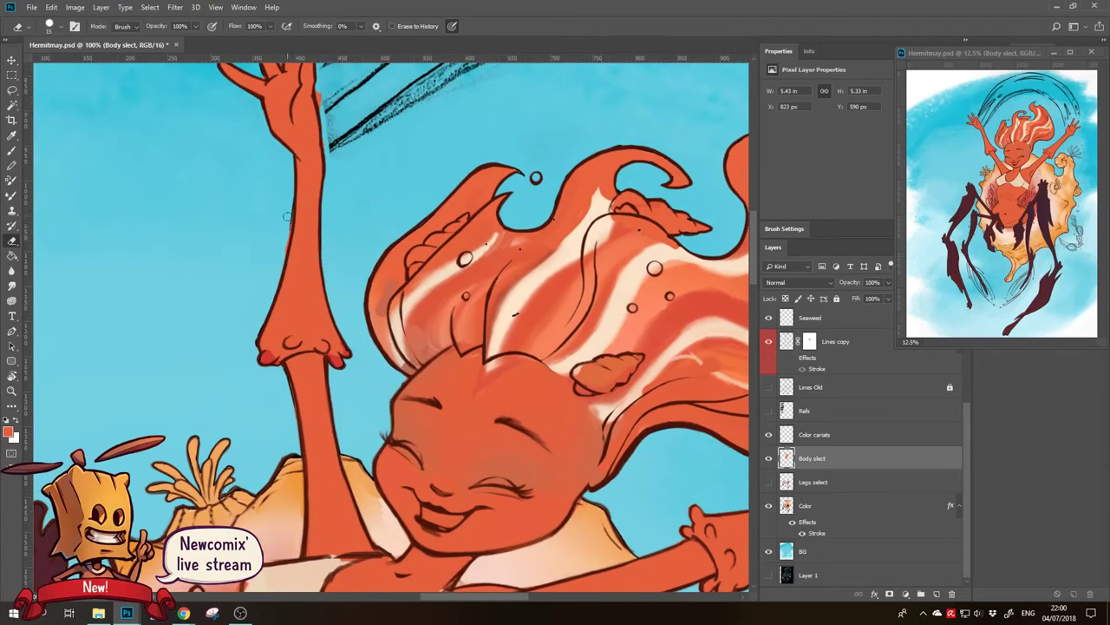
scroll(287, 216, up, 3)
scroll(287, 225, up, 2)
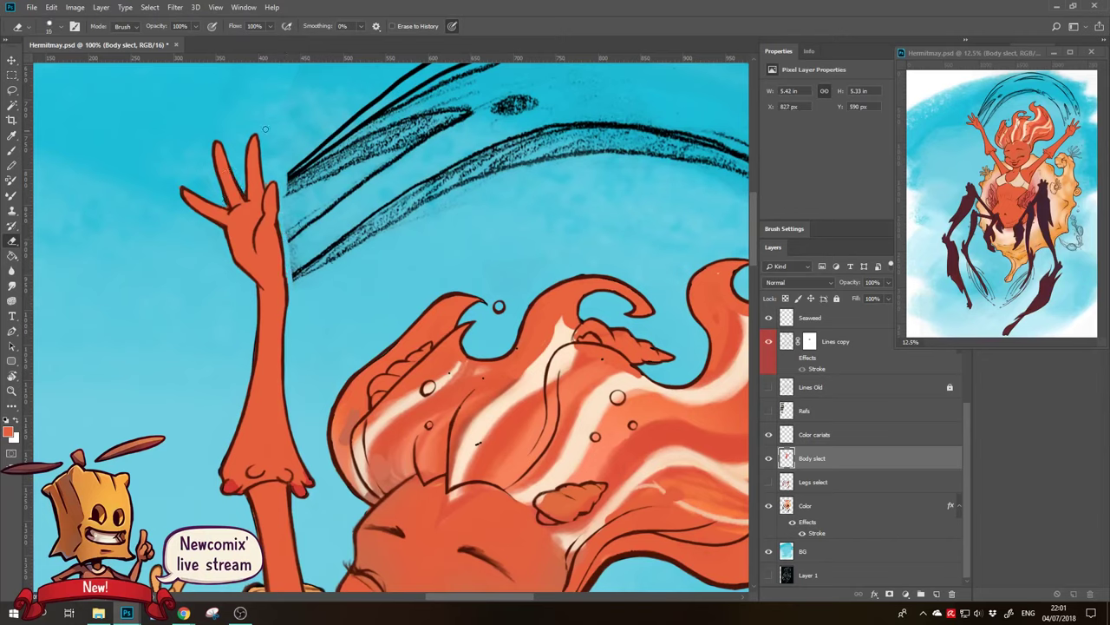
drag(455, 322, 394, 242)
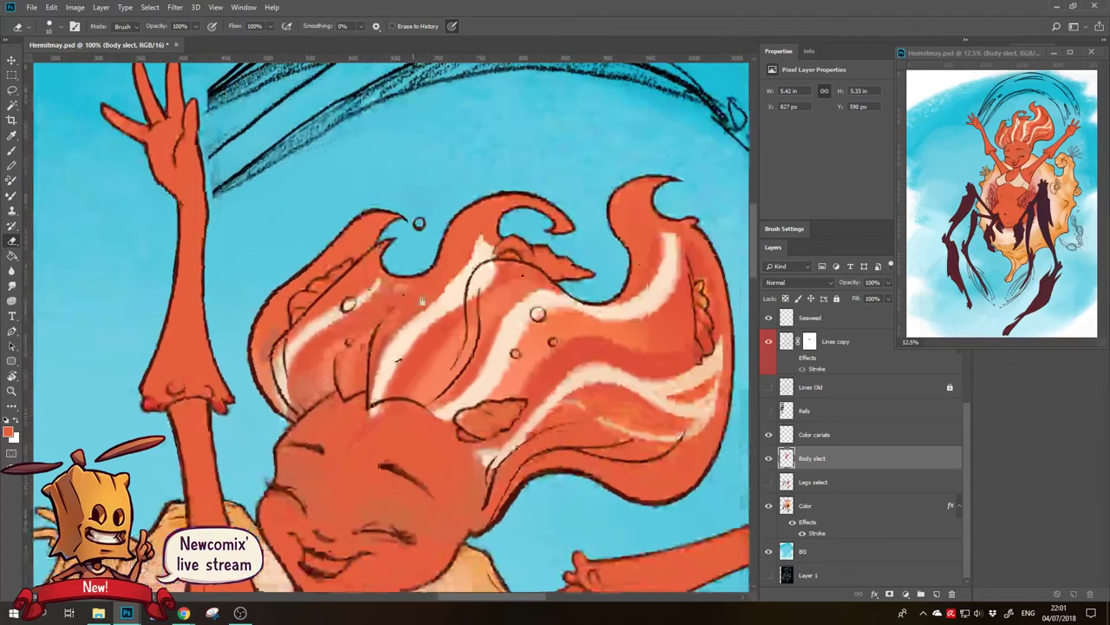
drag(624, 216, 563, 131)
Alternate brush and eraser touch-ups on the torso and shell, then zoom out to the whole figure
key(b)
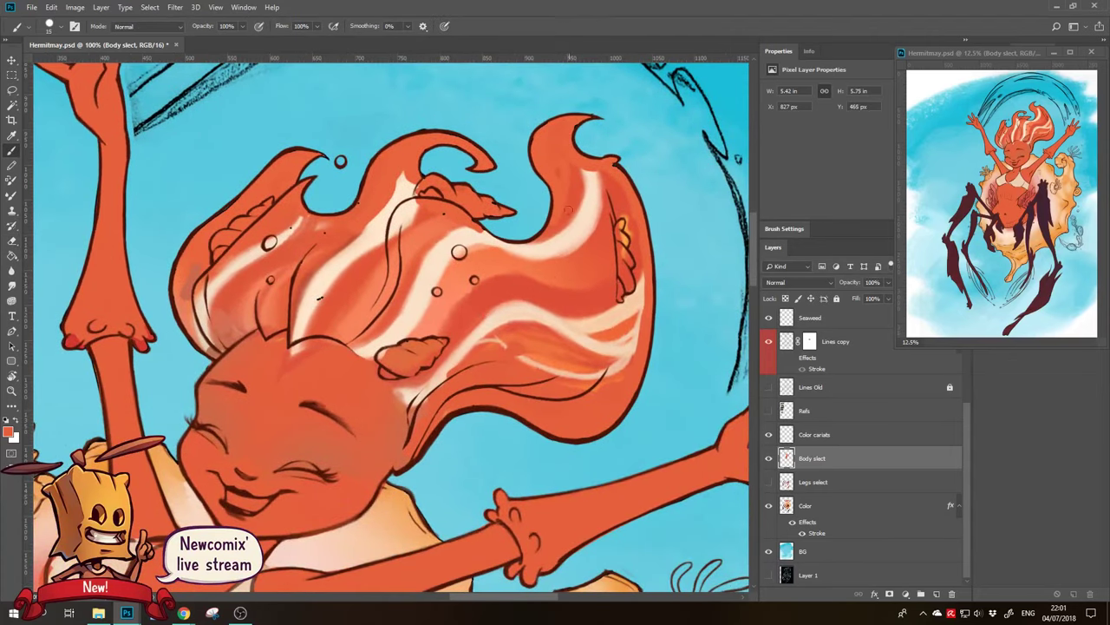
alt+click(467, 451)
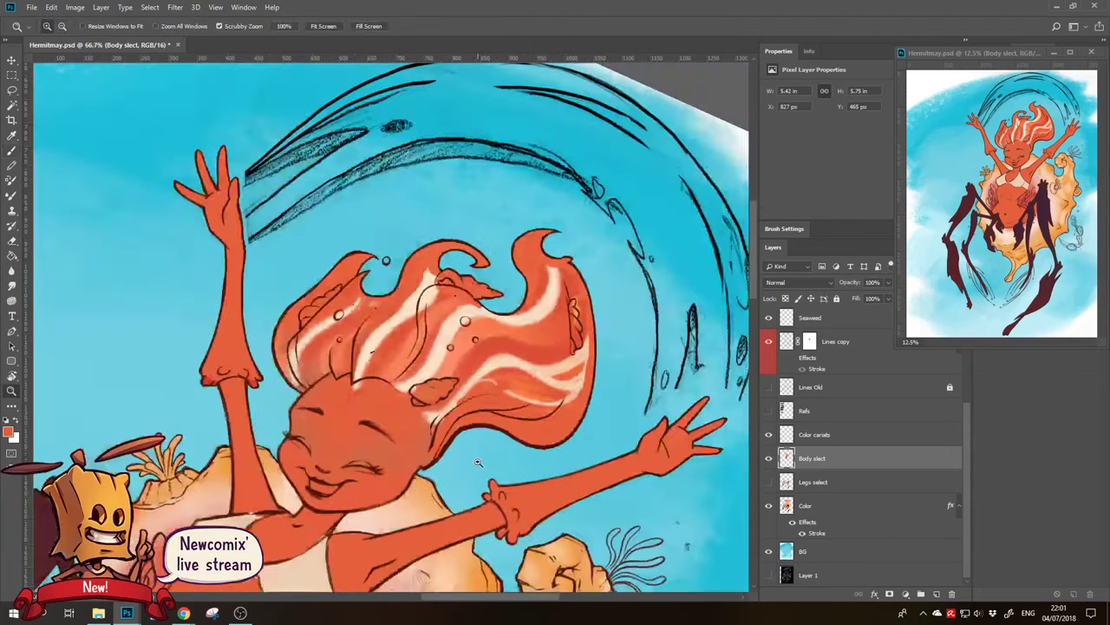
drag(473, 423, 493, 396)
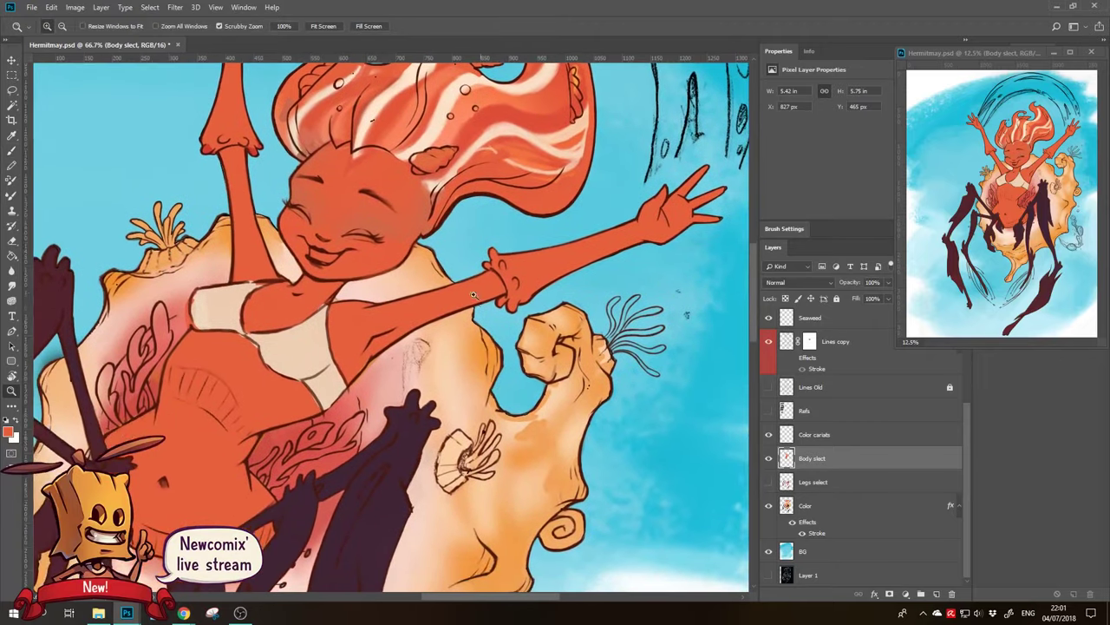
key(e)
key(b)
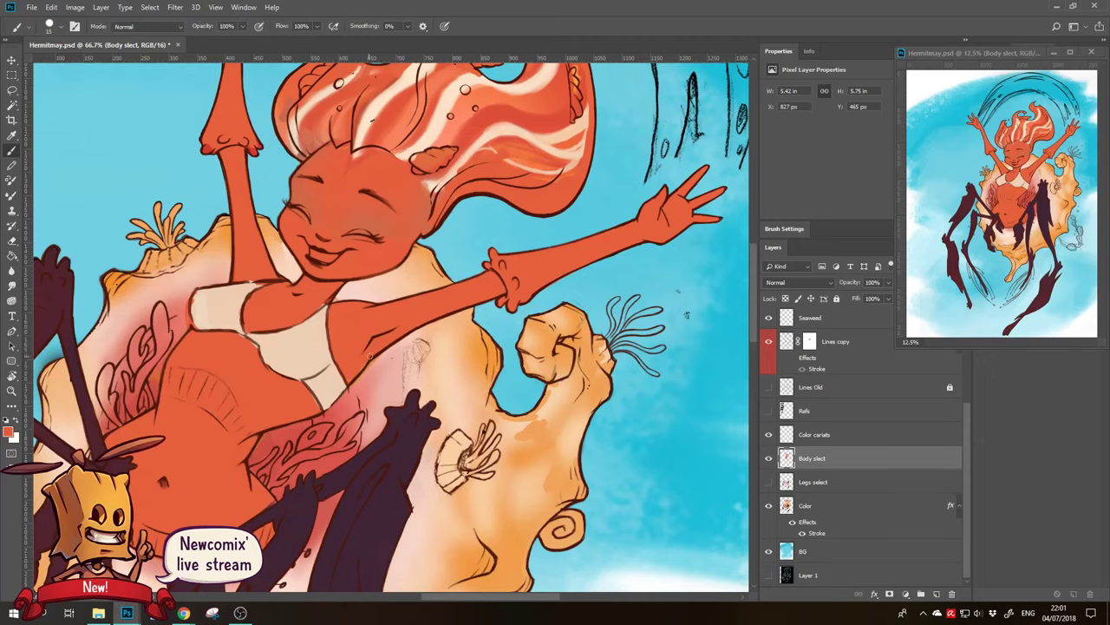
key(e)
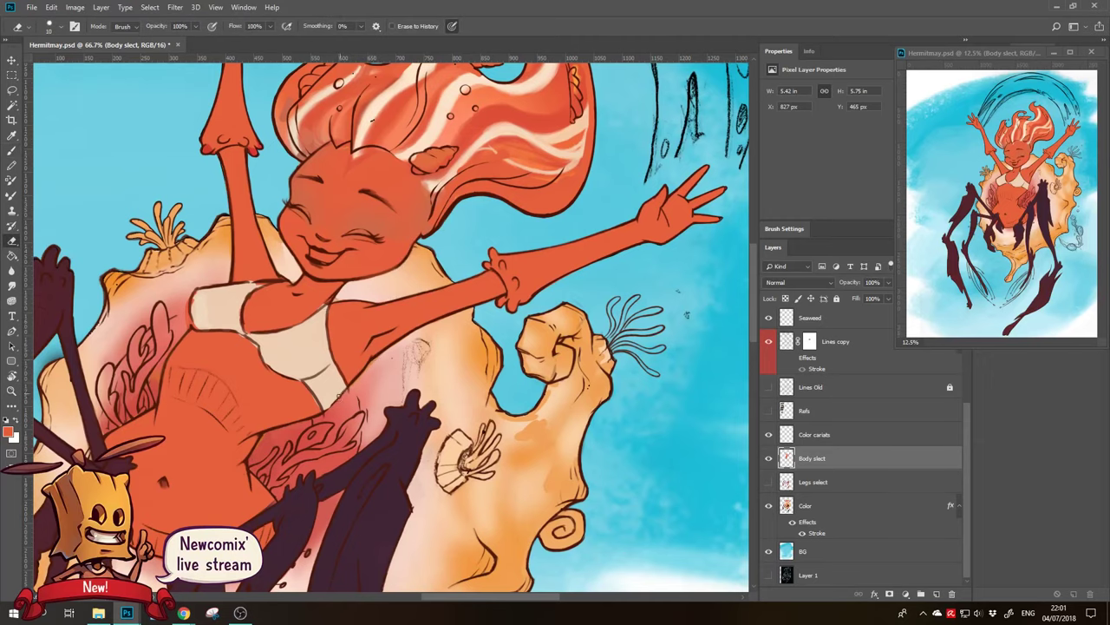
key(r)
key(ctrl+minus)
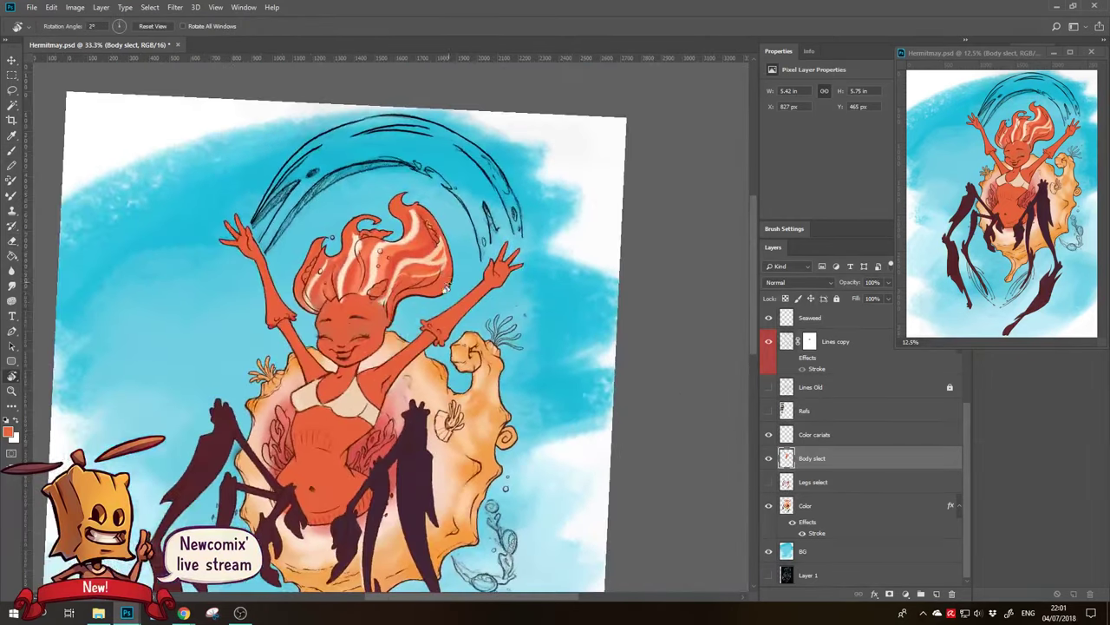
scroll(390, 330, down, 3)
Hide Body slect, load the Legs select outline as a selection, and zoom in on the legs
click(767, 458)
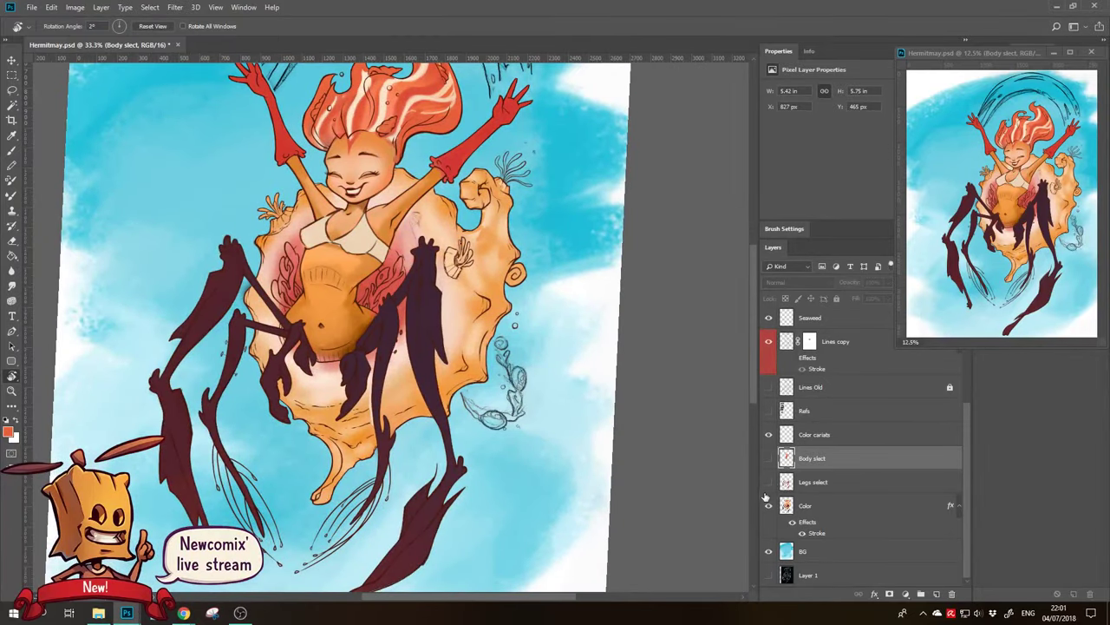
ctrl+click(786, 484)
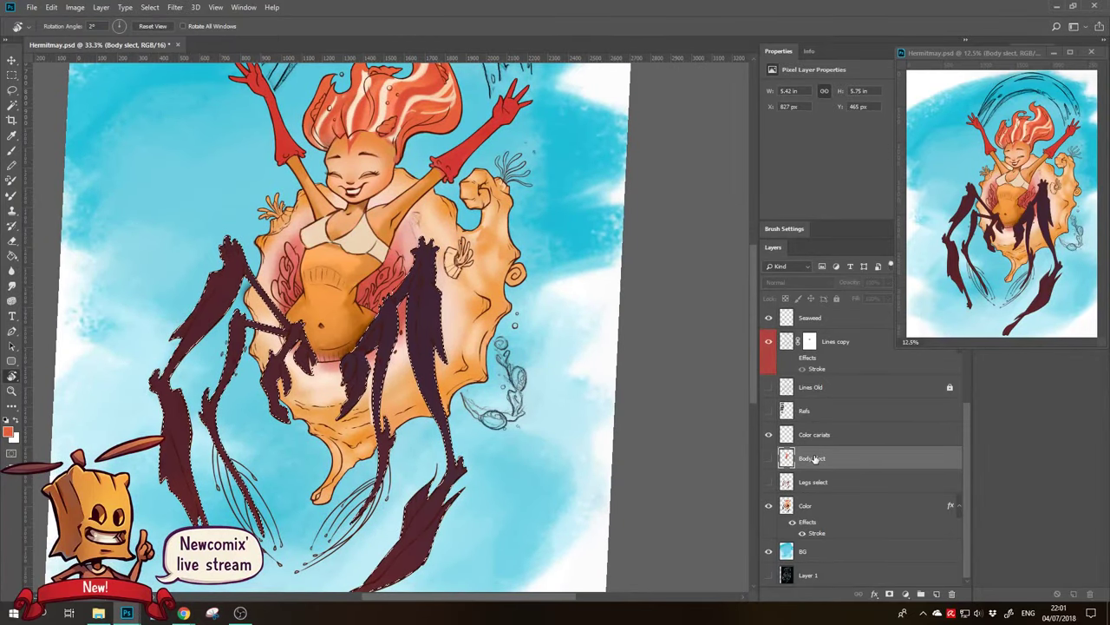
key(z)
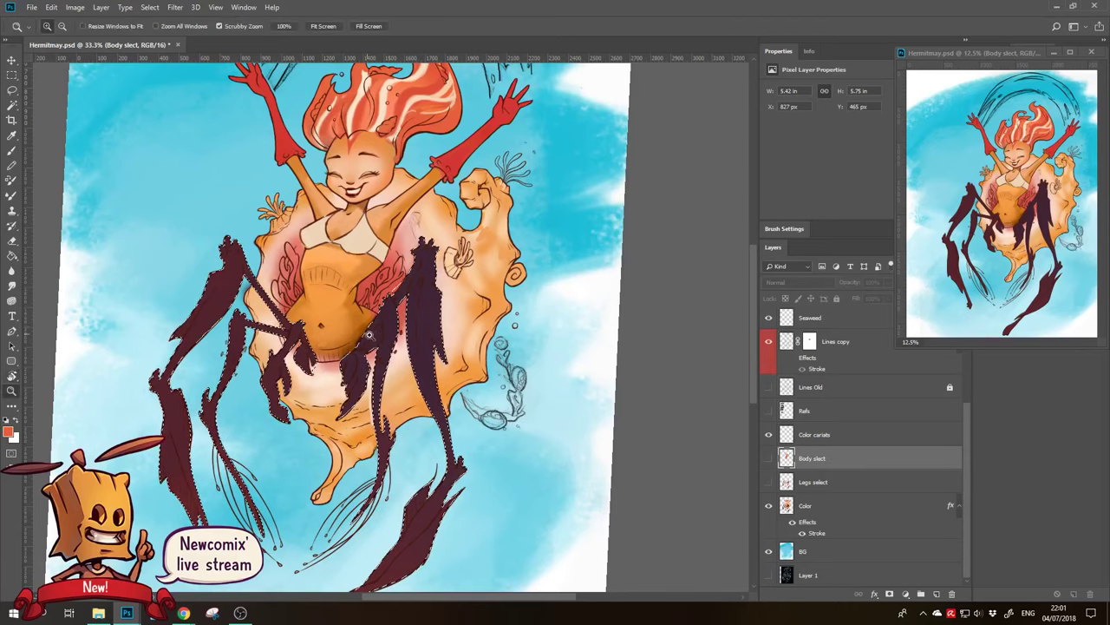
click(369, 334)
click(369, 334)
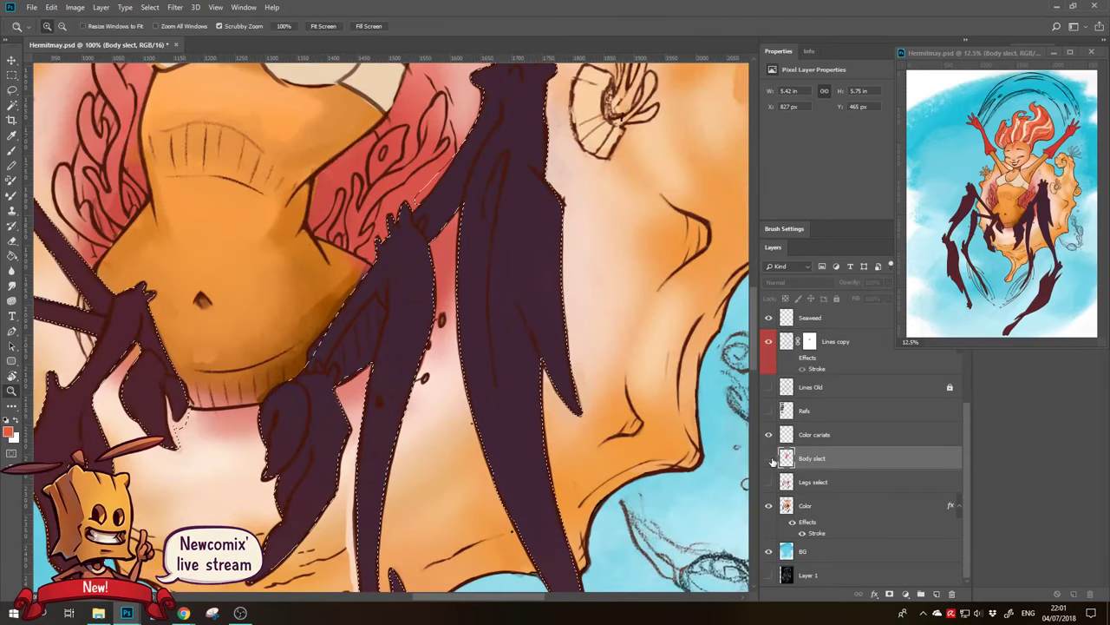
Show the Legs select layer, deselect, and erase the stray stroke on the leg beside the belly
click(769, 458)
click(769, 481)
key(ctrl+d)
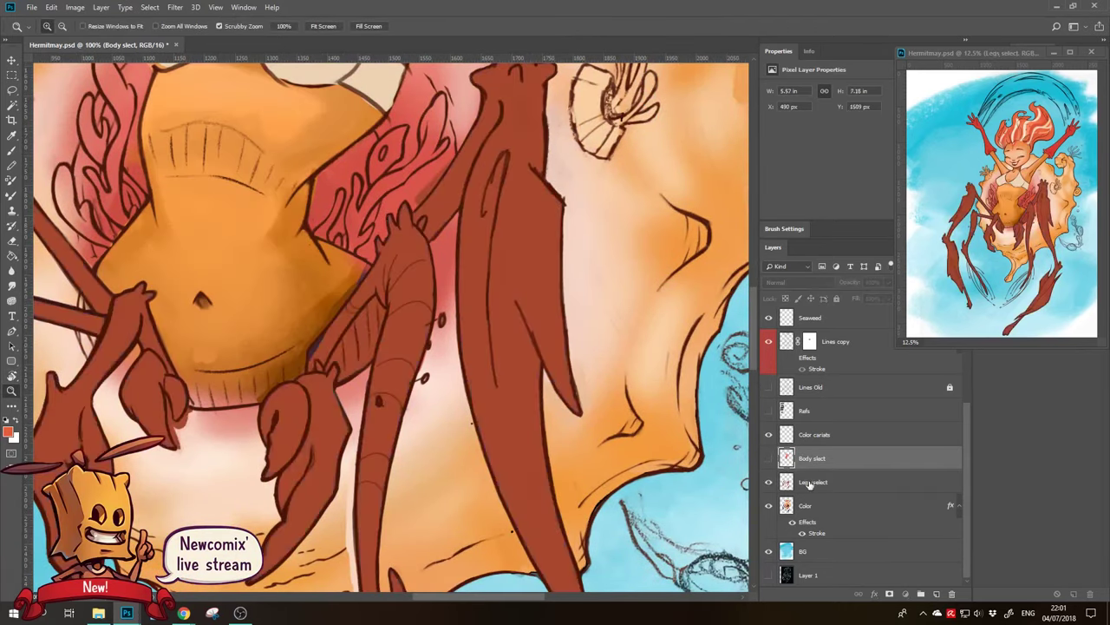
click(809, 482)
key(b)
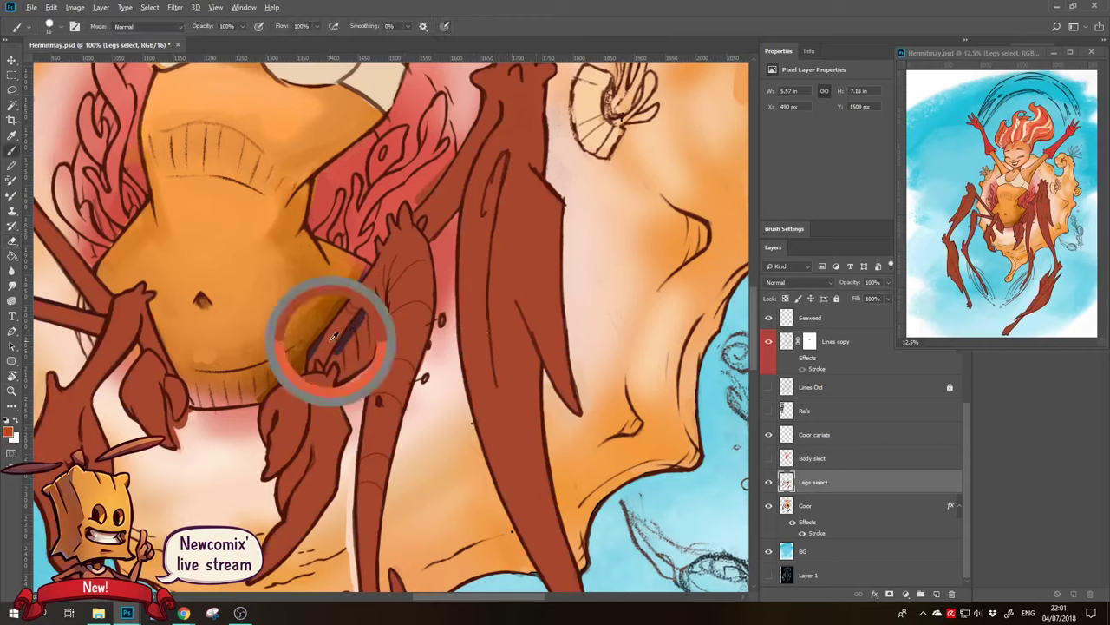
key(e)
mouse_move(341, 354)
mouse_down()
mouse_move(370, 305)
mouse_move(379, 320)
mouse_move(337, 366)
mouse_move(359, 367)
mouse_up()
key(bracketright)
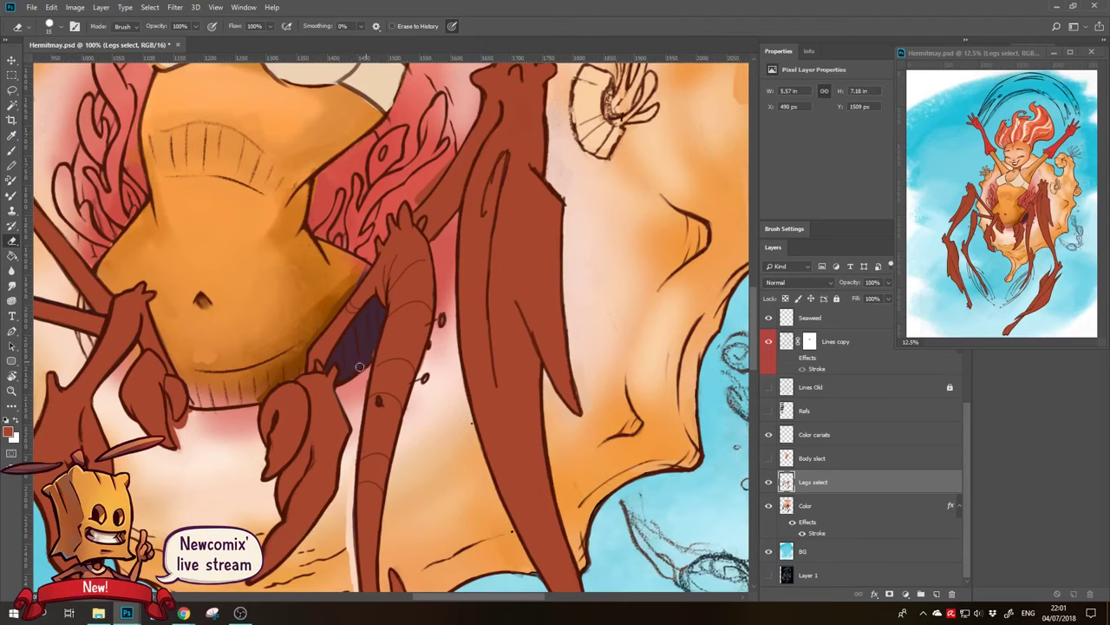
Hide Legs select again and paint orange over the dark leg patch on the Color layer
key(z)
alt+click(382, 314)
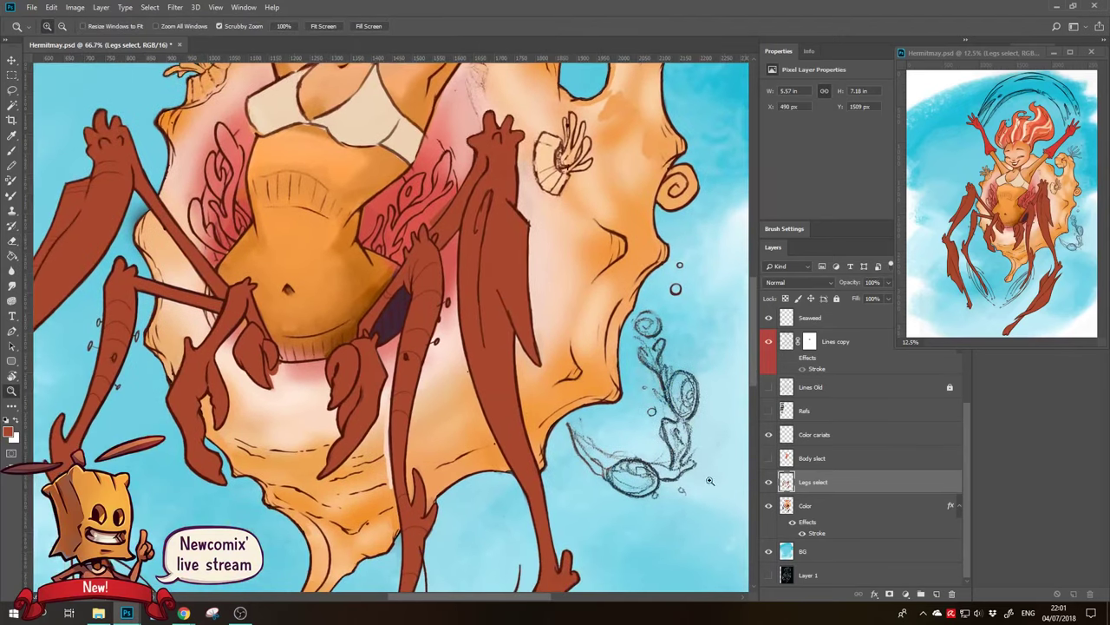
click(768, 484)
click(769, 483)
click(769, 483)
click(804, 509)
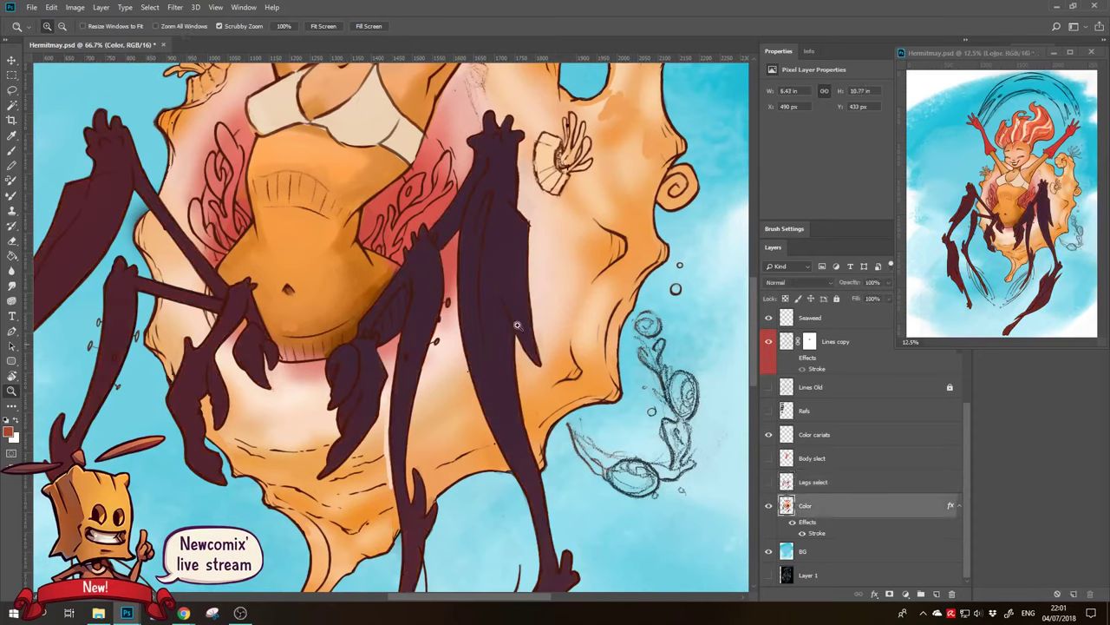
key(b)
mouse_move(380, 322)
mouse_down()
mouse_move(398, 299)
mouse_move(394, 326)
mouse_up()
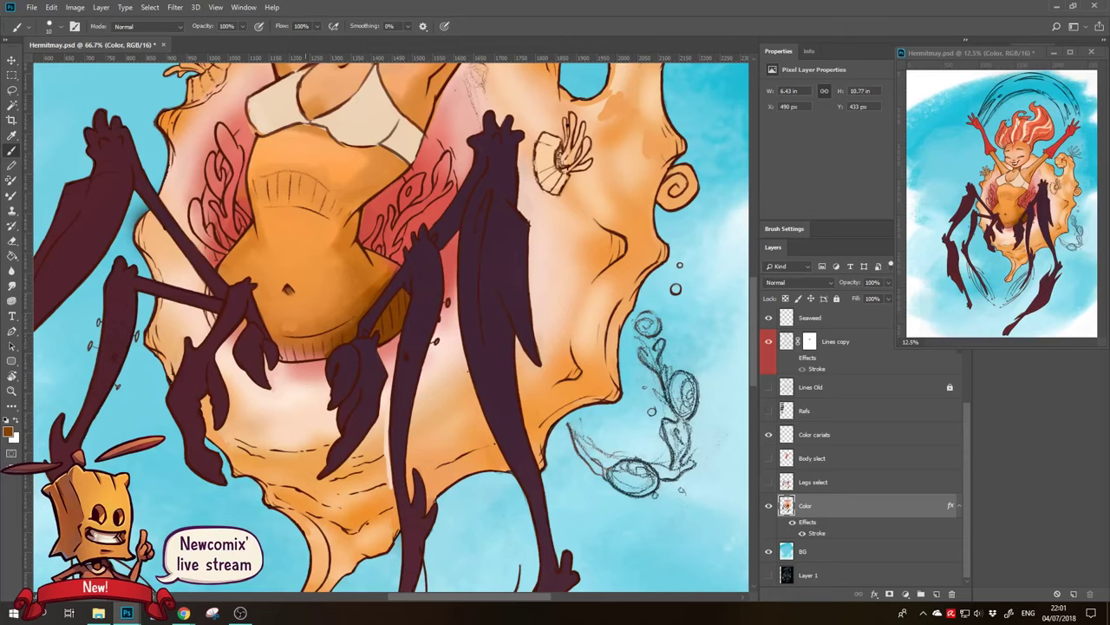
key(z)
alt+click(353, 350)
alt+click(352, 350)
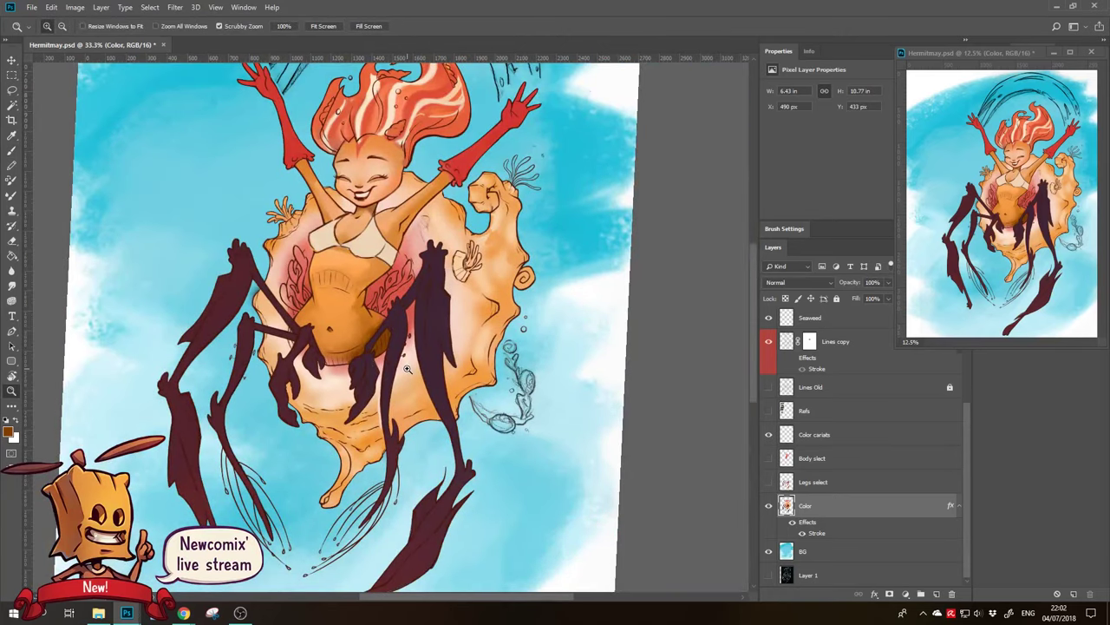
Load the spider-leg outline as a selection and add a new empty layer above Color
scroll(447, 369, down, 2)
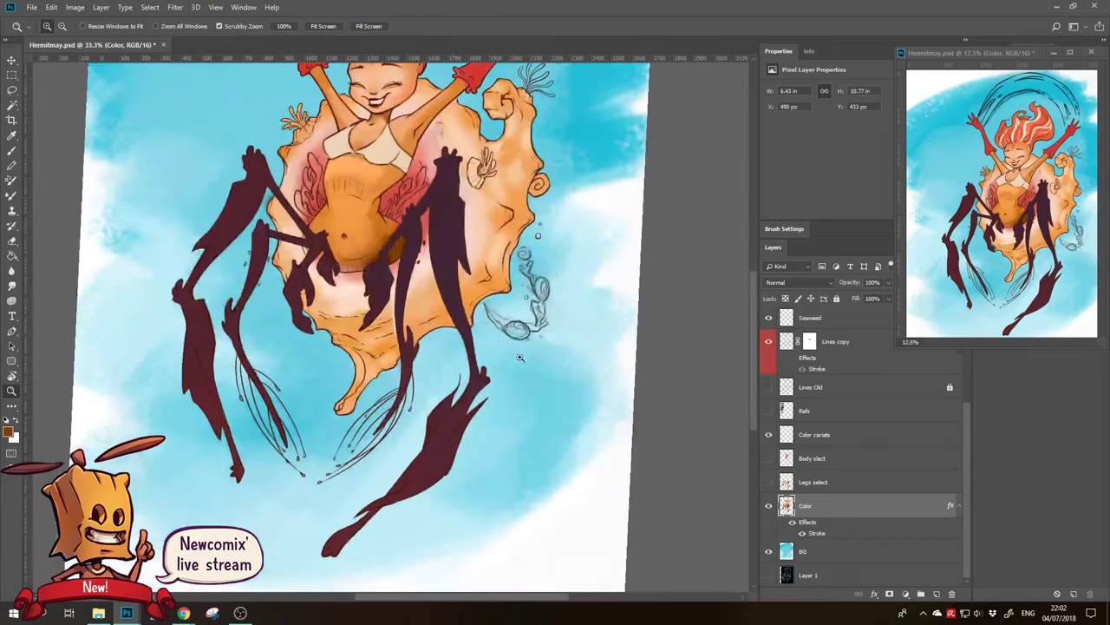
ctrl+click(786, 482)
click(936, 593)
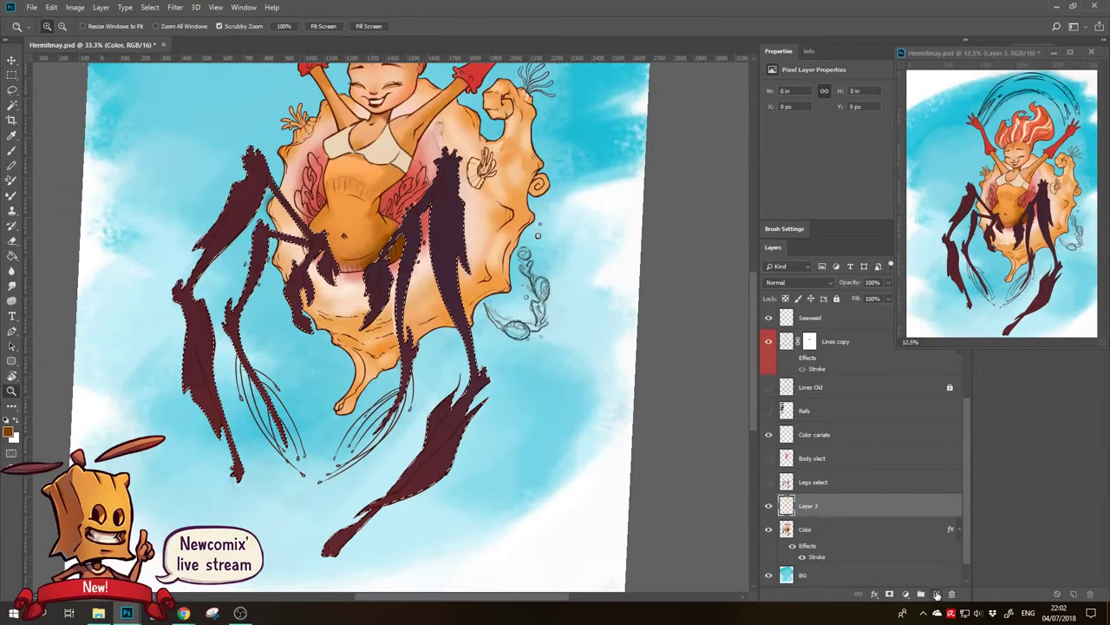
alt+click(438, 353)
scroll(438, 353, down, 2)
key(b)
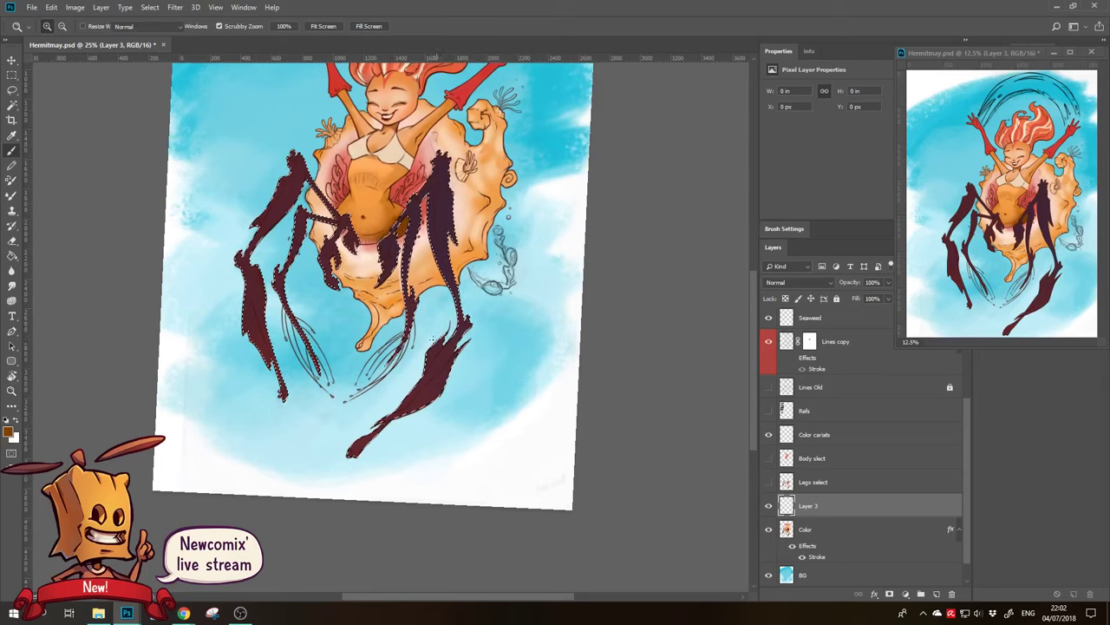
Set up a large soft Noise brush with a muted red foreground colour
right_click(502, 332)
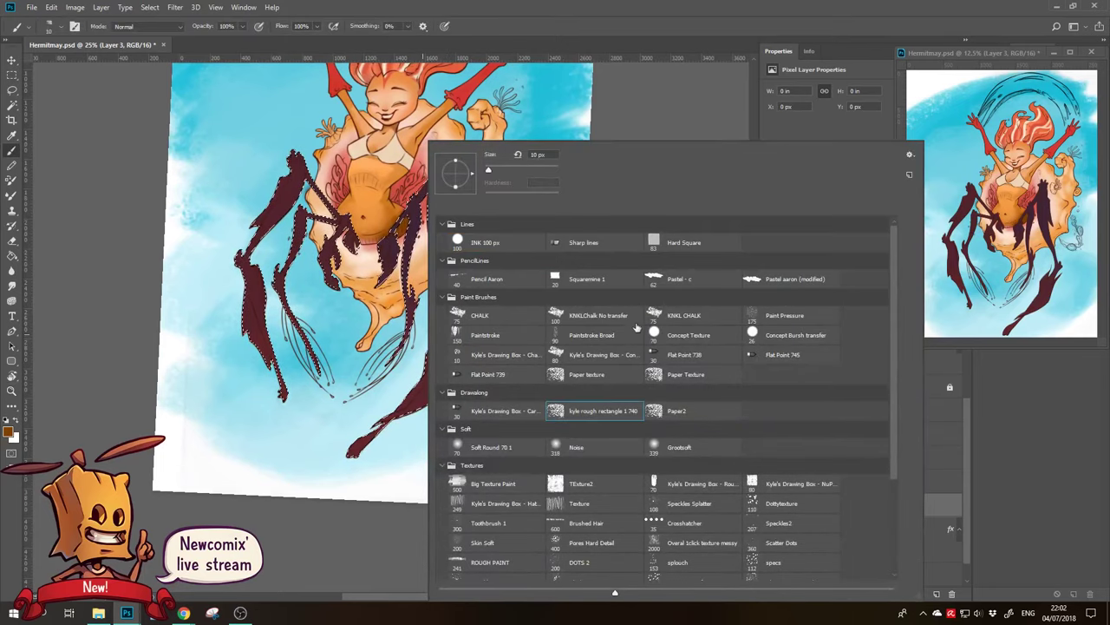
click(589, 451)
drag(548, 170, 555, 171)
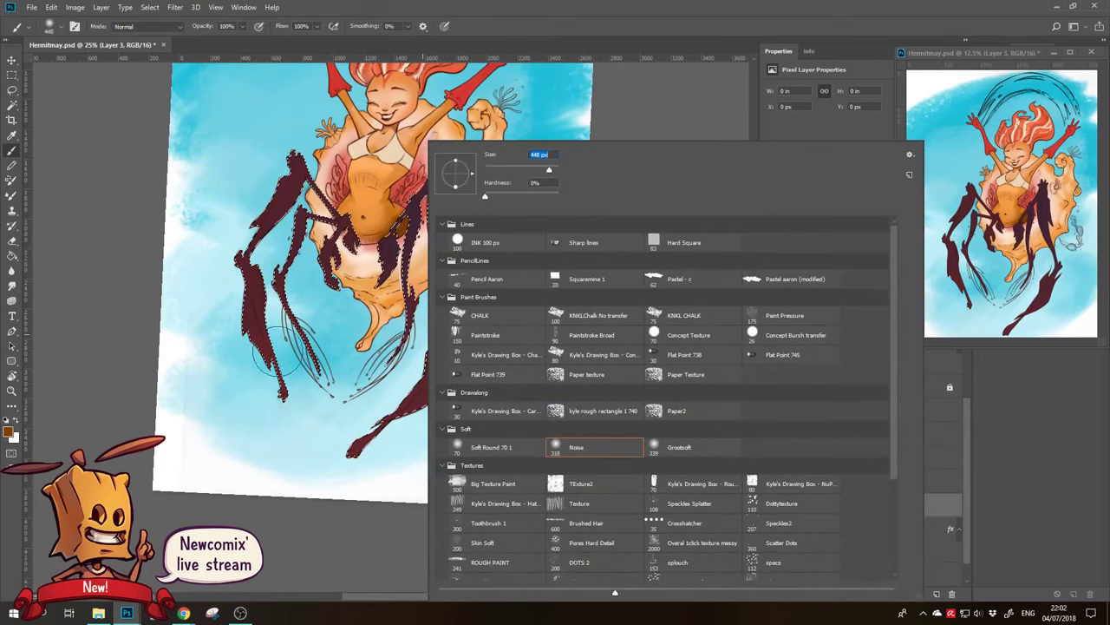
key(Return)
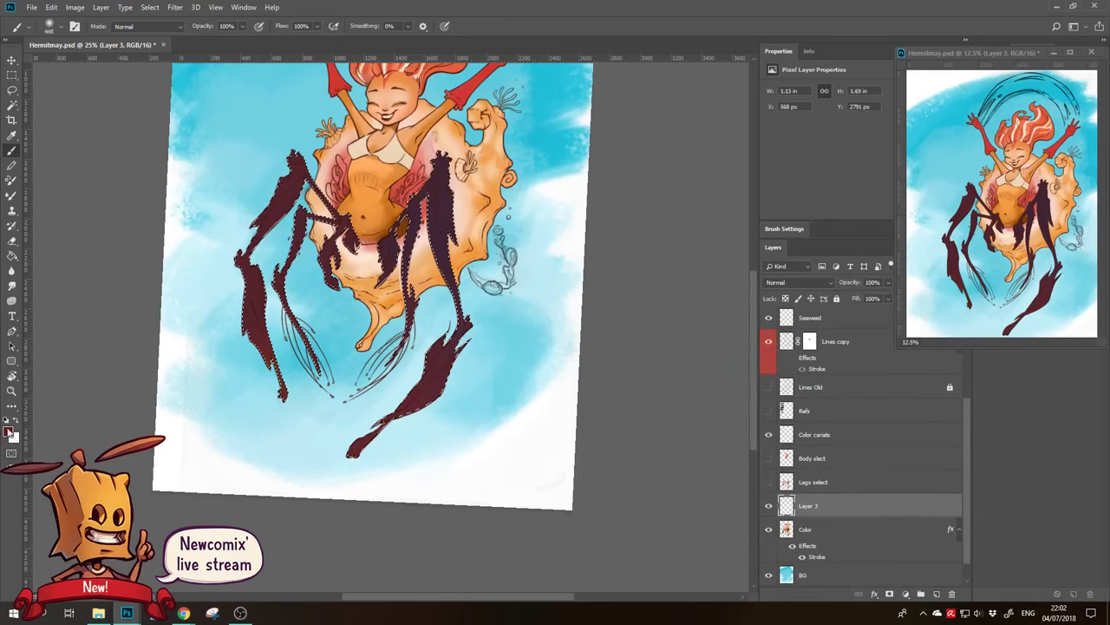
click(9, 431)
mouse_move(651, 347)
mouse_down()
mouse_move(638, 297)
mouse_move(650, 298)
mouse_up()
click(834, 258)
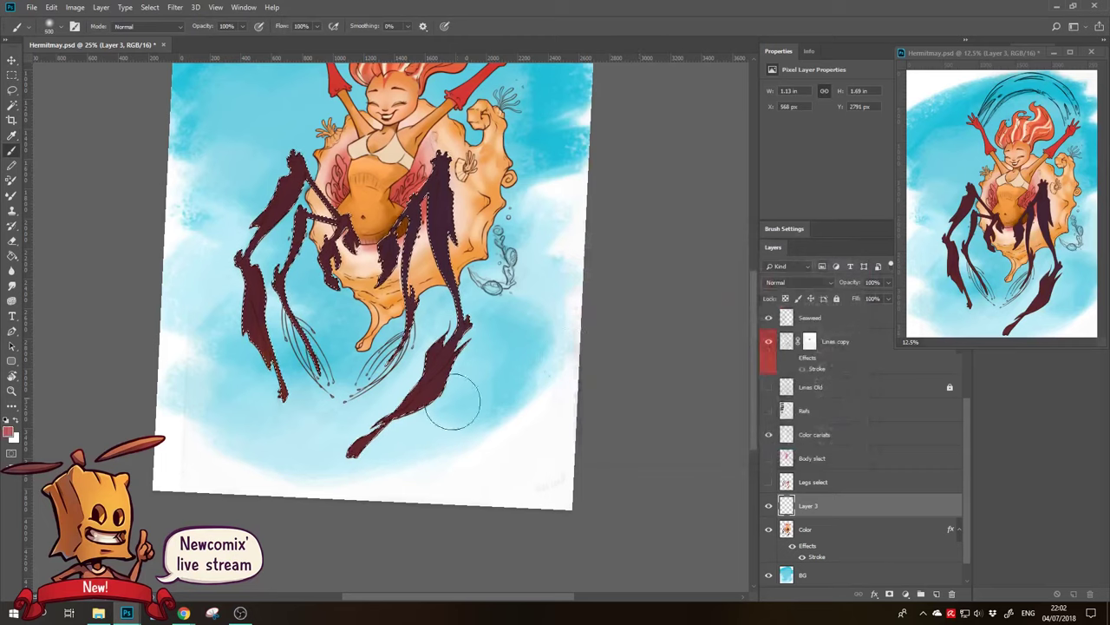
Paint red over the selected legs, add faint 20% red on the lower legs, and deselect
drag(260, 312, 314, 460)
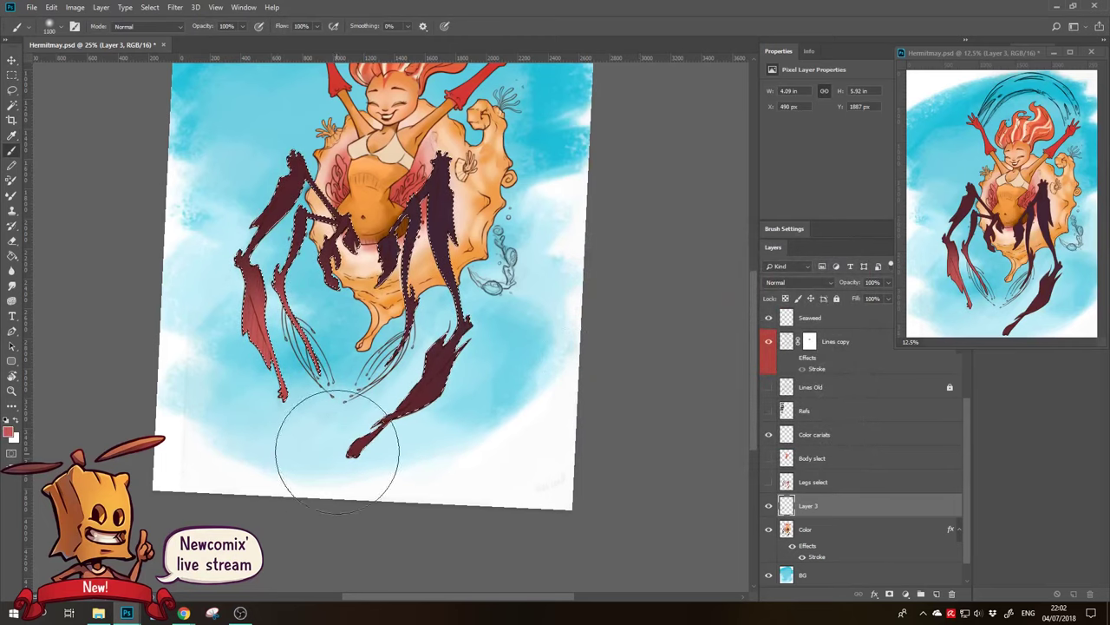
key(2)
drag(352, 395, 304, 367)
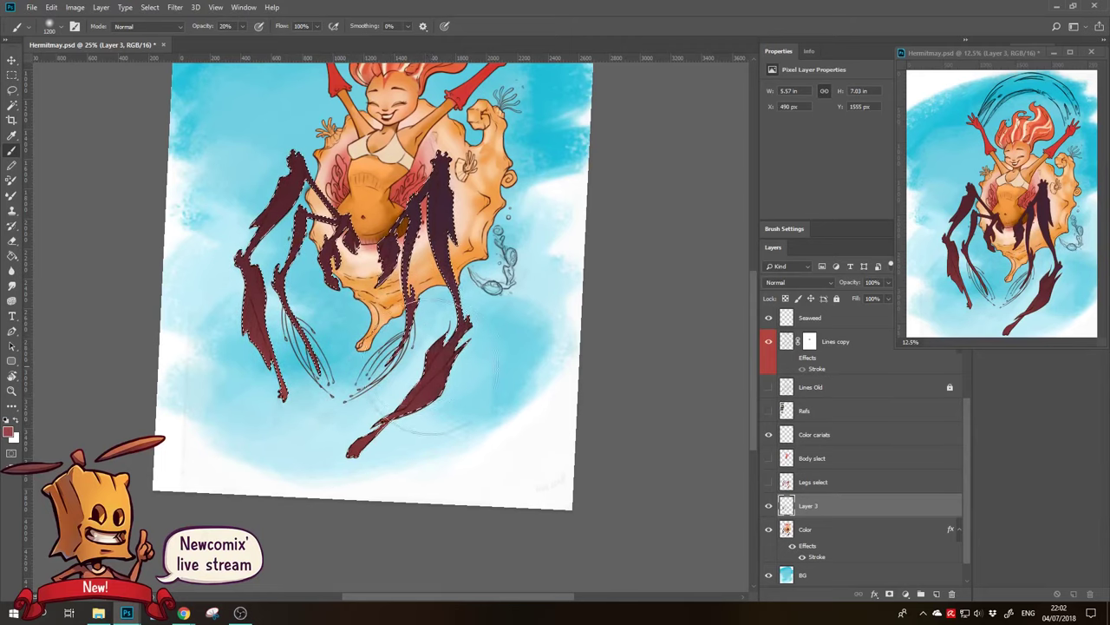
key(ctrl+d)
drag(408, 403, 403, 496)
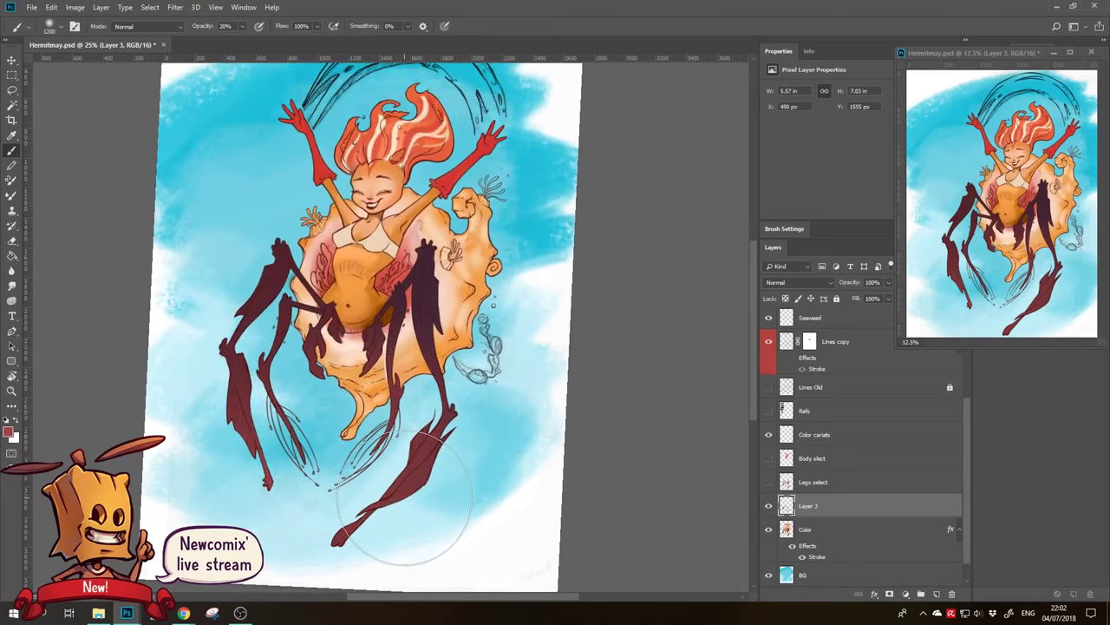
Rename the new layer to Legs and Layer 3 to Stripes legs
double_click(812, 506)
text(Legs)
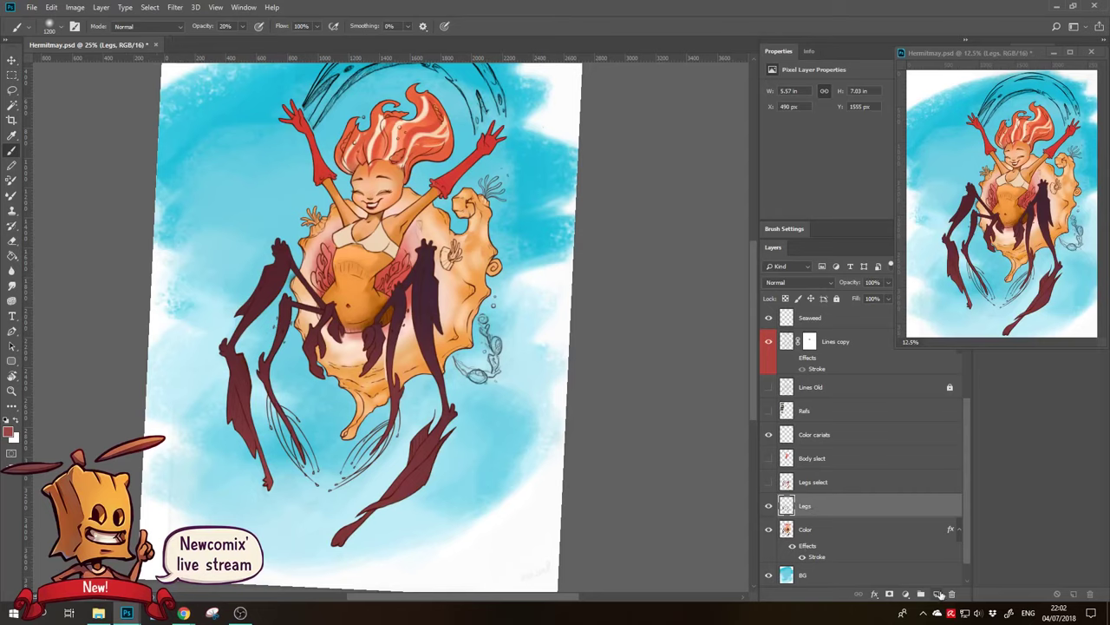
click(936, 593)
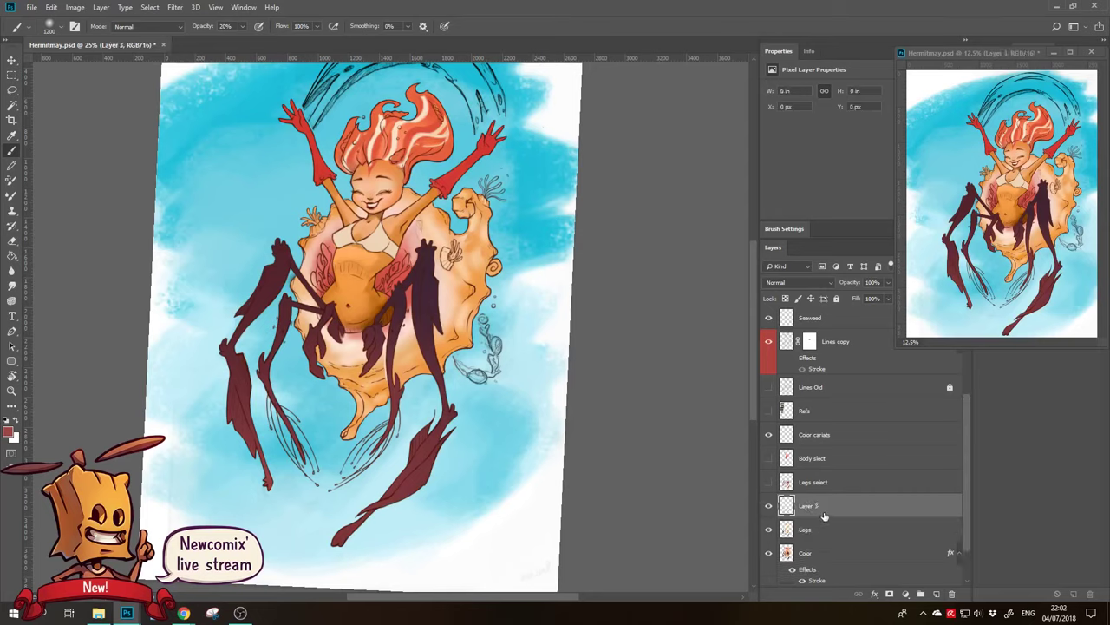
double_click(815, 505)
text(Stripes legs)
key(Return)
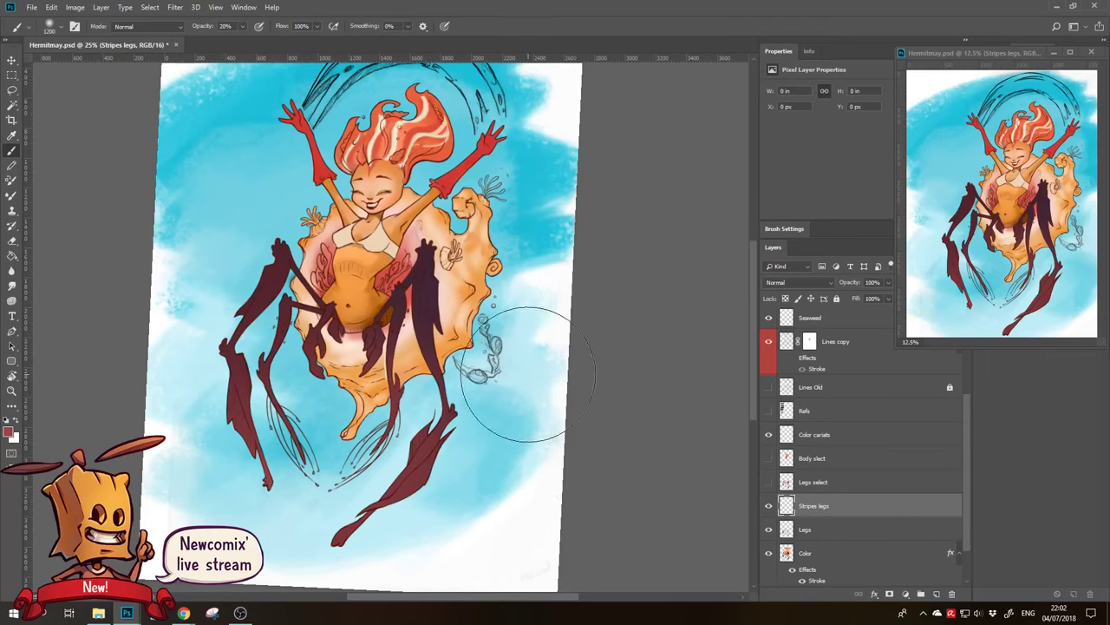
Zoom in on the legs and set the foreground colour to teal 2898ac, sampled from the background blue
key(z)
click(301, 294)
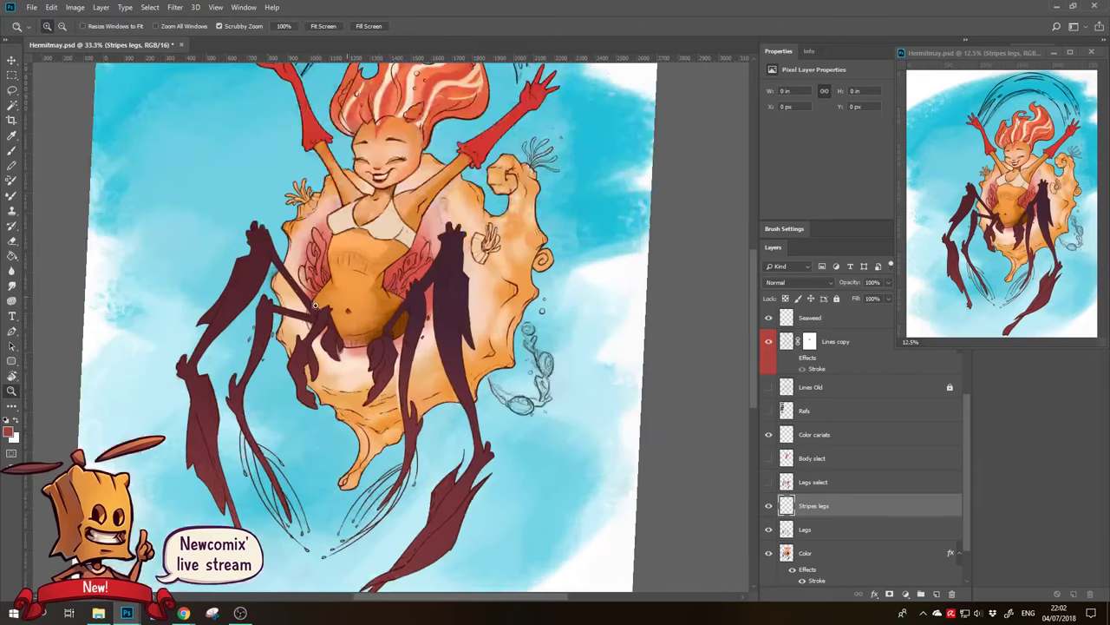
click(308, 269)
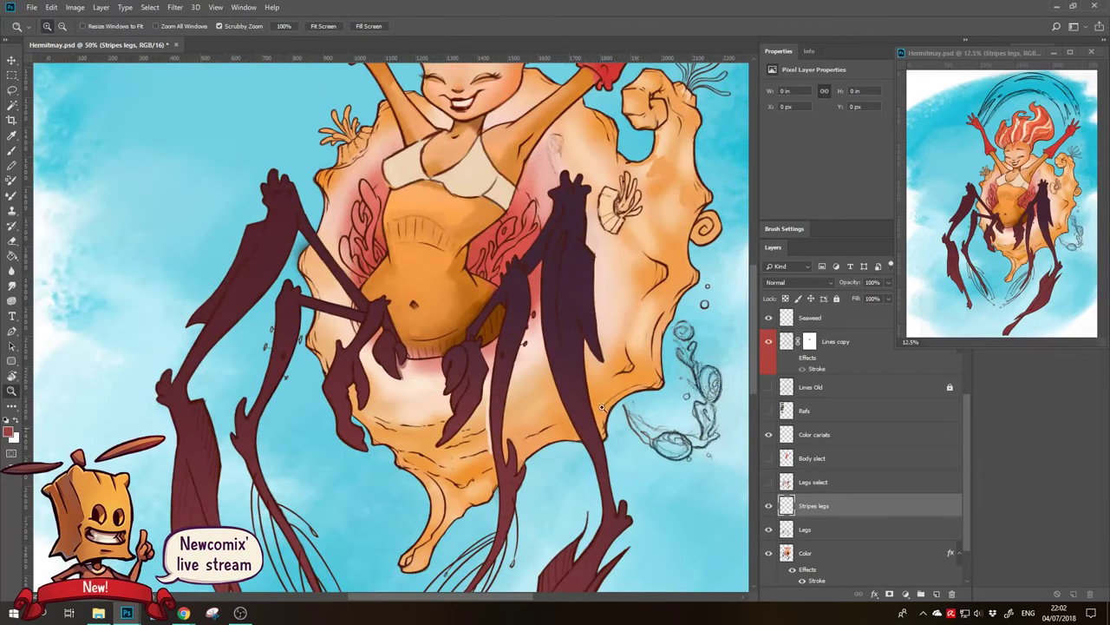
key(b)
key(bracketleft)
alt+click(161, 189)
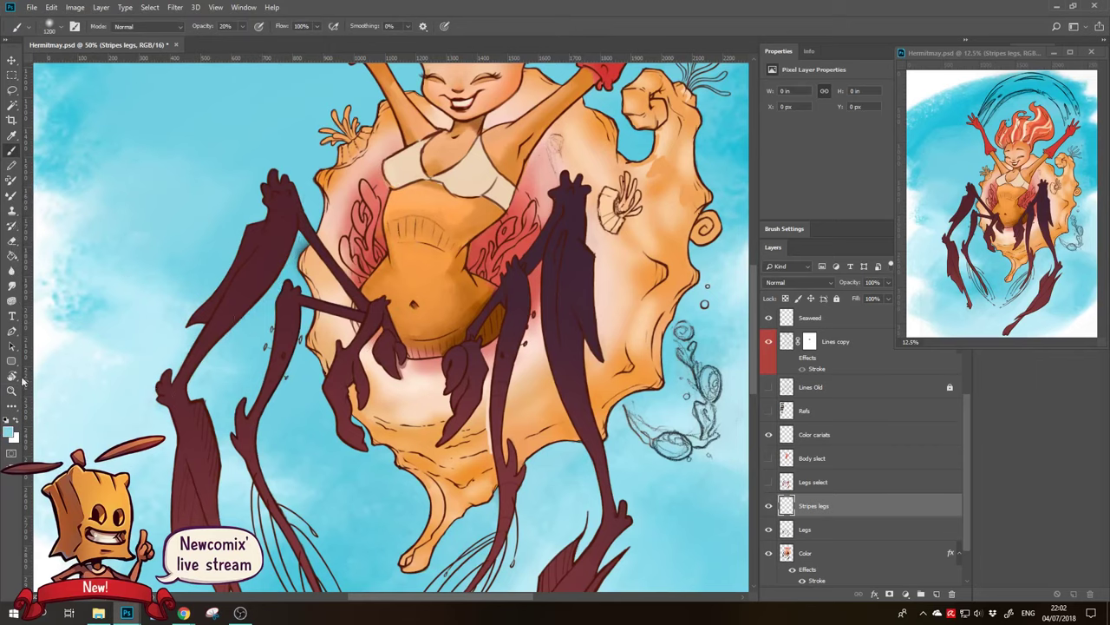
click(11, 432)
drag(634, 357, 681, 312)
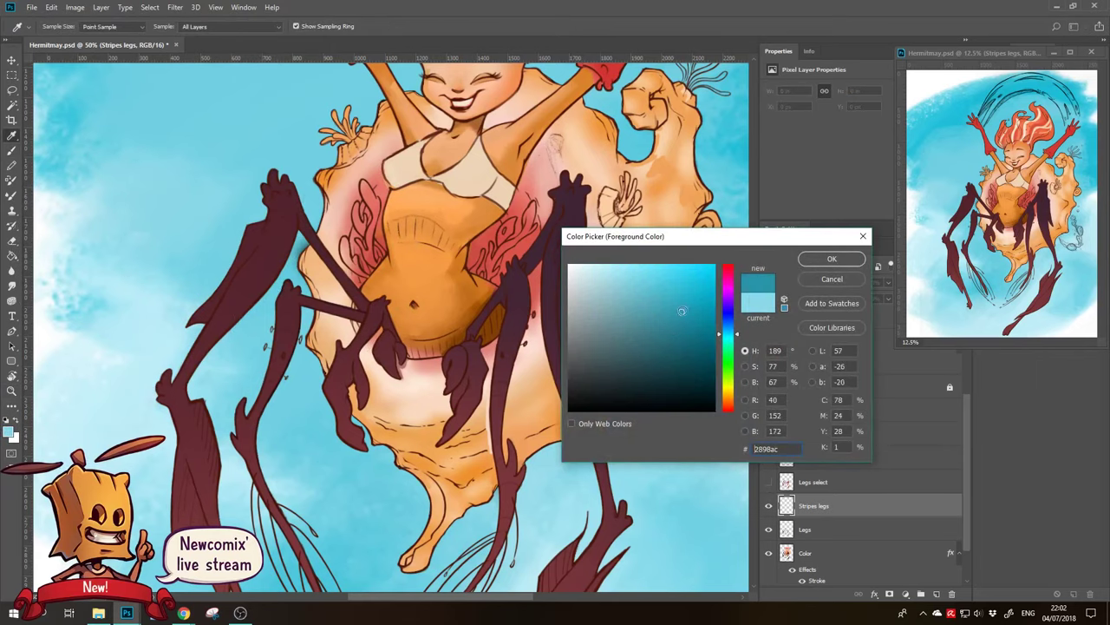
click(829, 260)
Choose the 100 px ink brush and mask the Stripes legs layer to the dark legs' shape
right_click(486, 143)
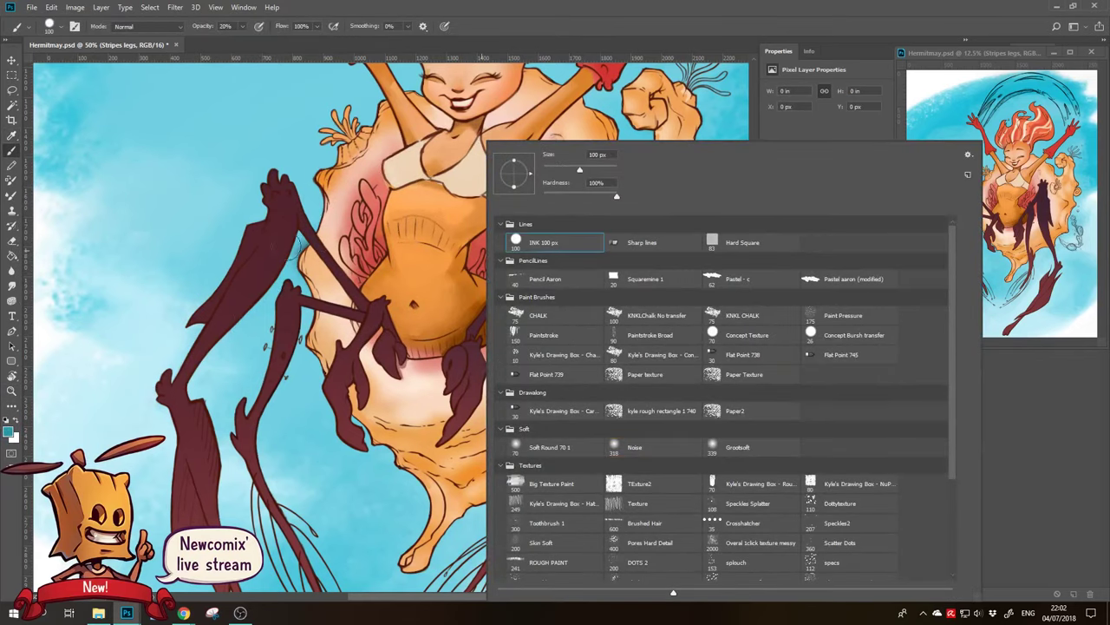
click(321, 247)
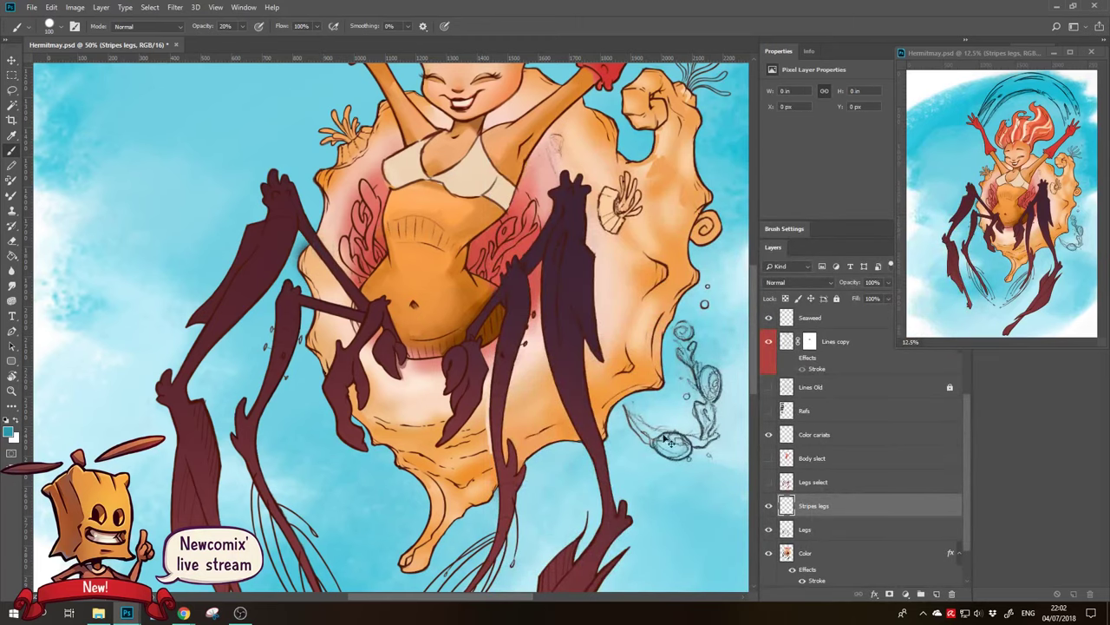
ctrl+click(786, 505)
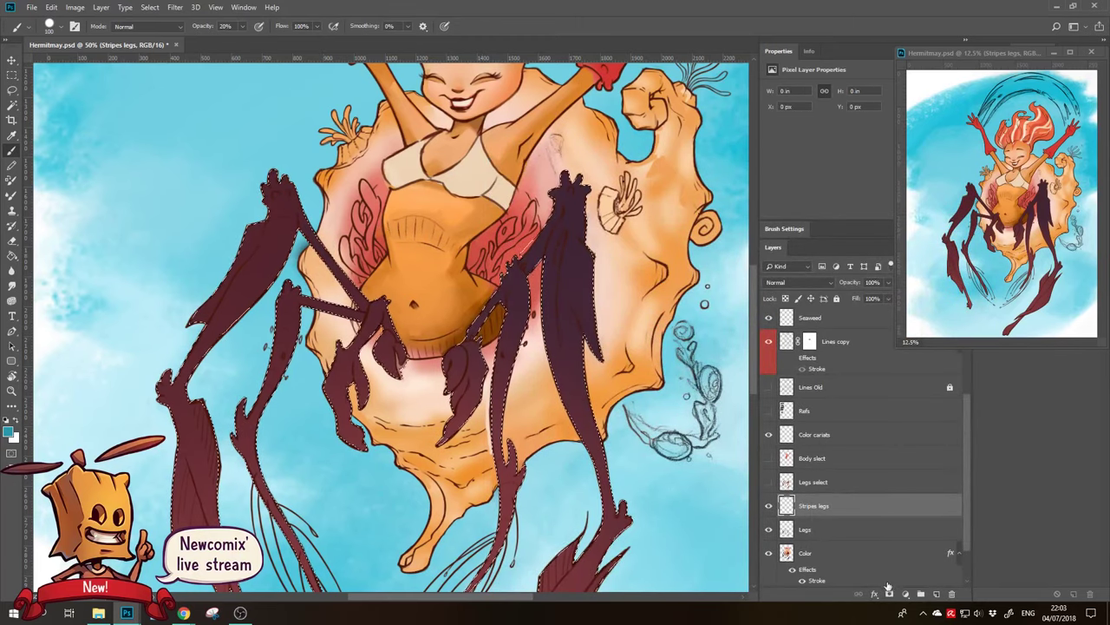
click(905, 595)
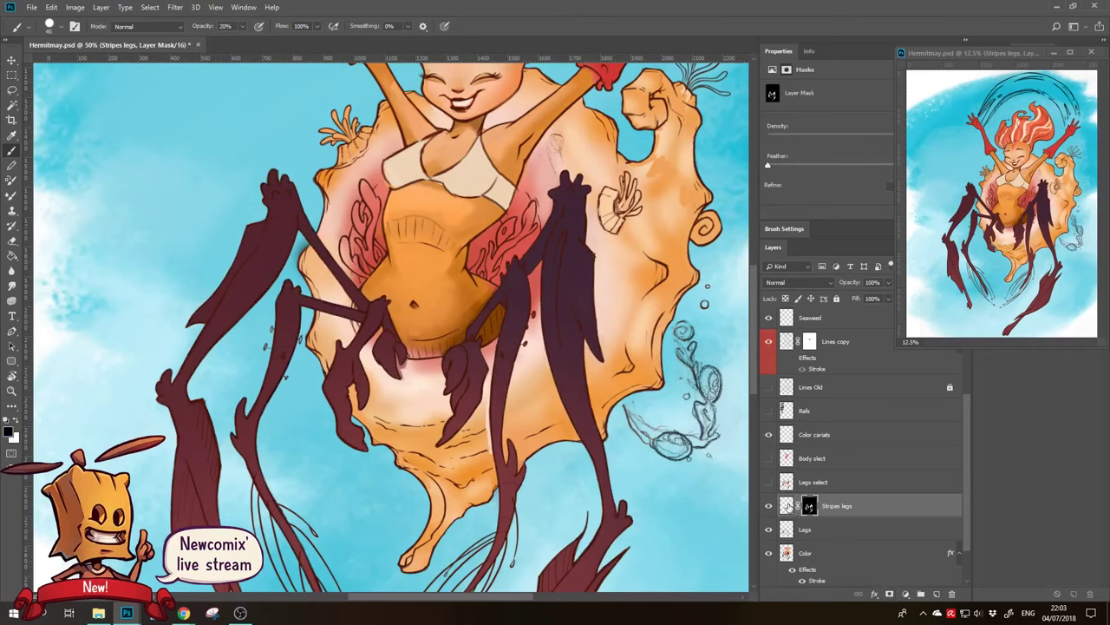
click(787, 507)
Paint a solid, full-opacity teal band along the upper left leg
drag(297, 204, 324, 258)
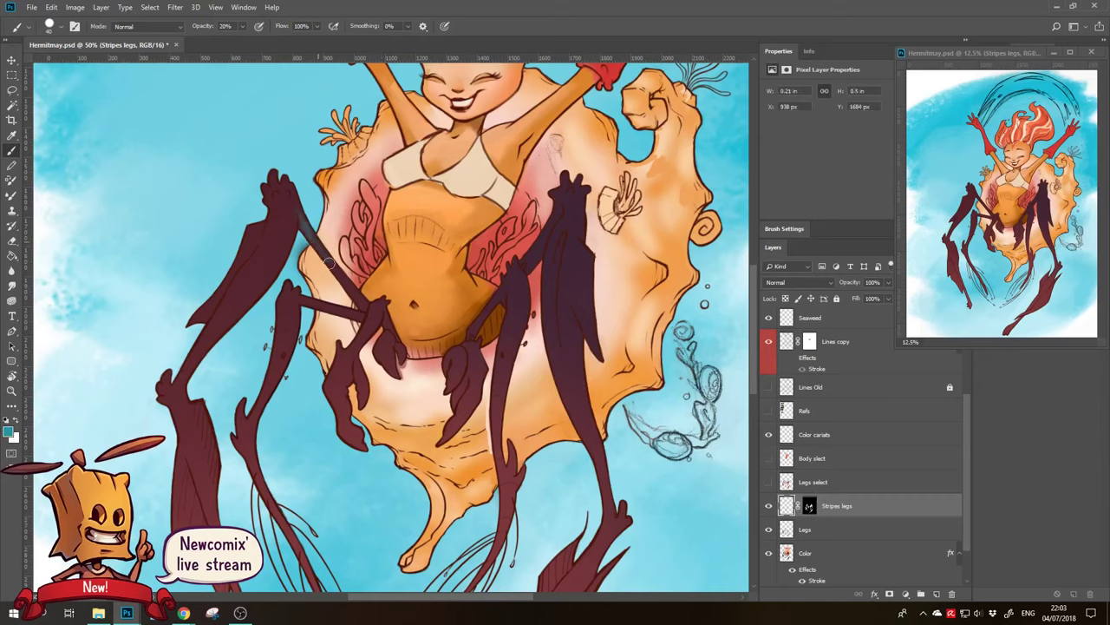
key(3)
drag(299, 210, 341, 264)
key(0)
mouse_move(321, 222)
mouse_down()
mouse_move(305, 250)
mouse_move(368, 305)
mouse_up()
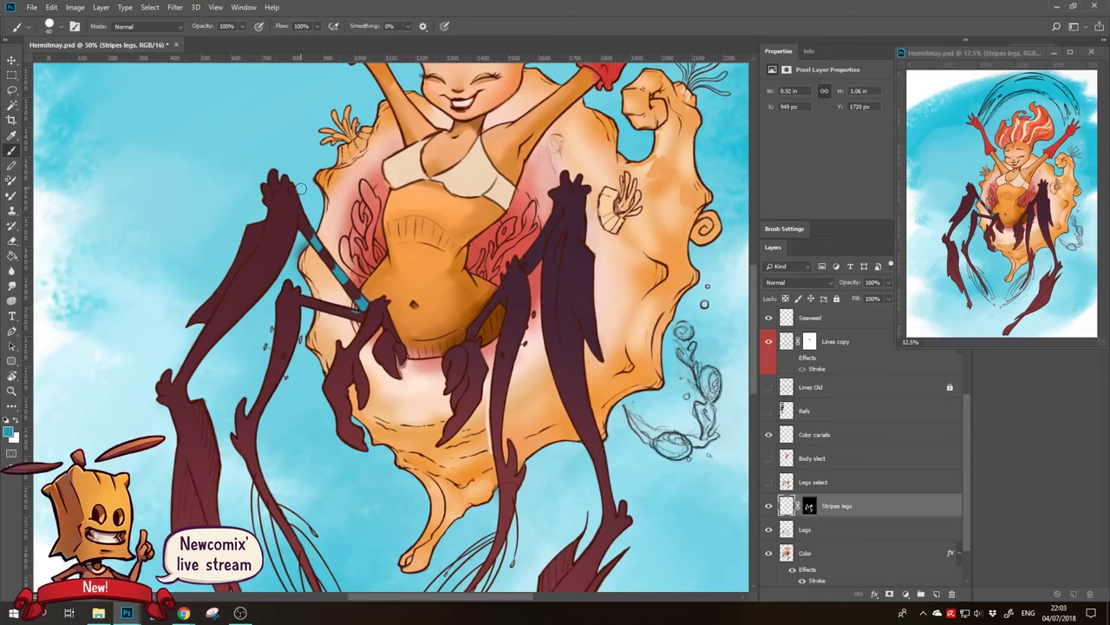
drag(298, 193, 297, 229)
Erase the teal stripe's end into separate bands and paint a new band across the upper left leg
key(e)
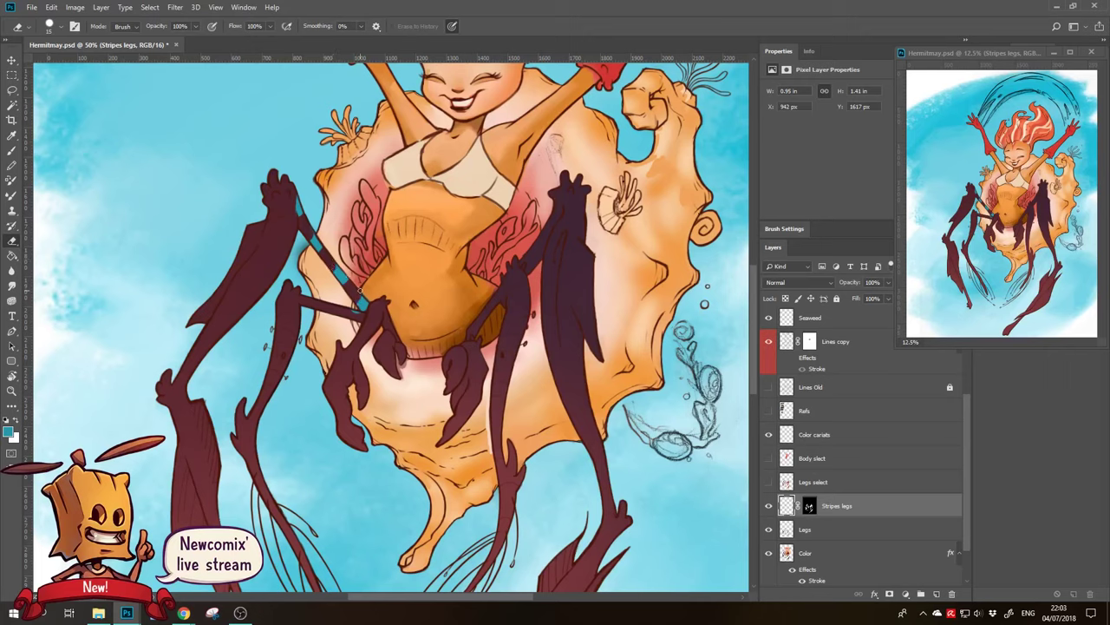
drag(359, 290, 371, 311)
drag(340, 271, 333, 264)
key(b)
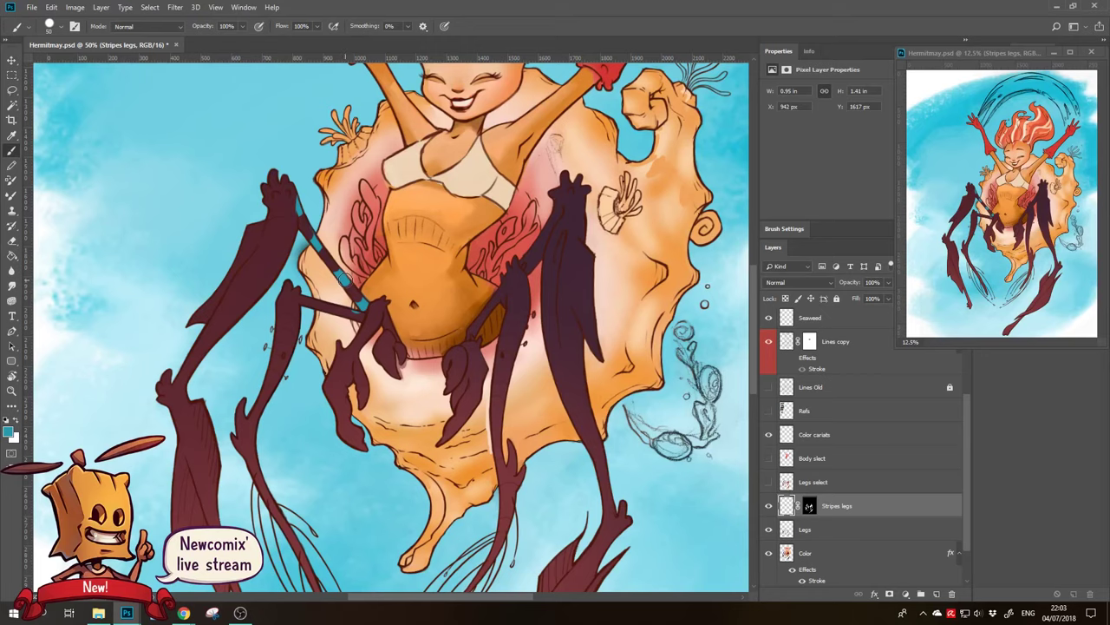
key(e)
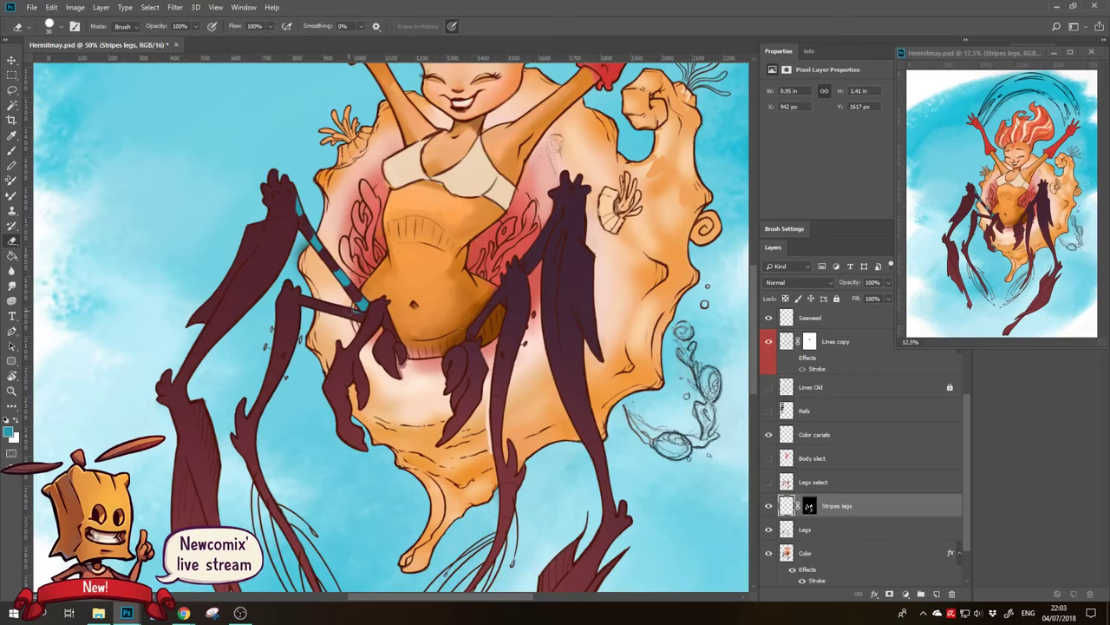
drag(328, 233, 351, 259)
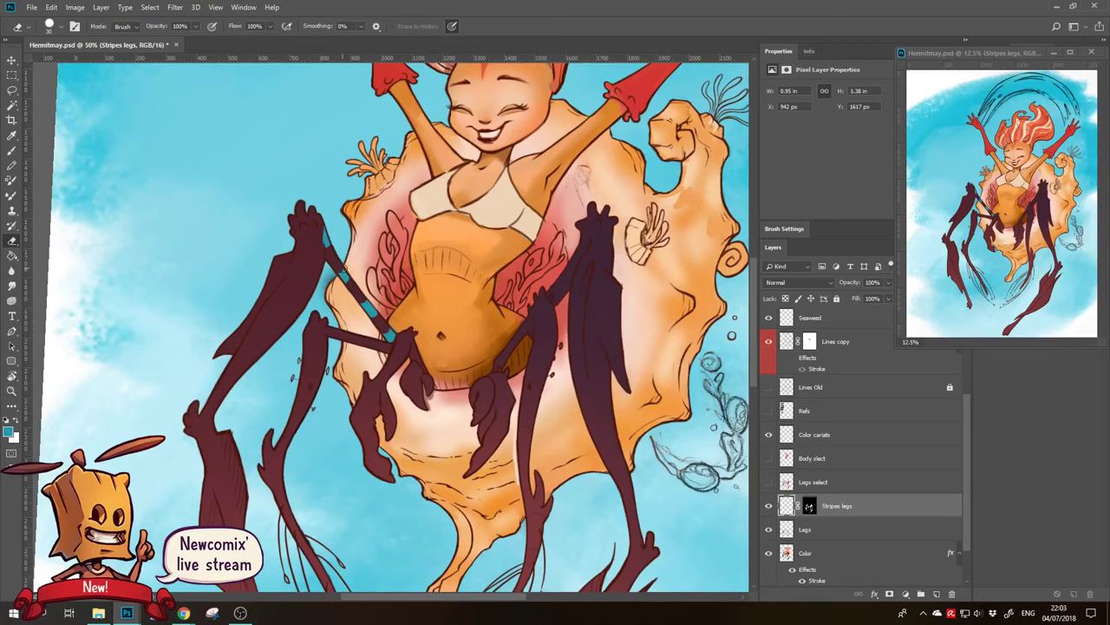
key(b)
drag(331, 239, 354, 273)
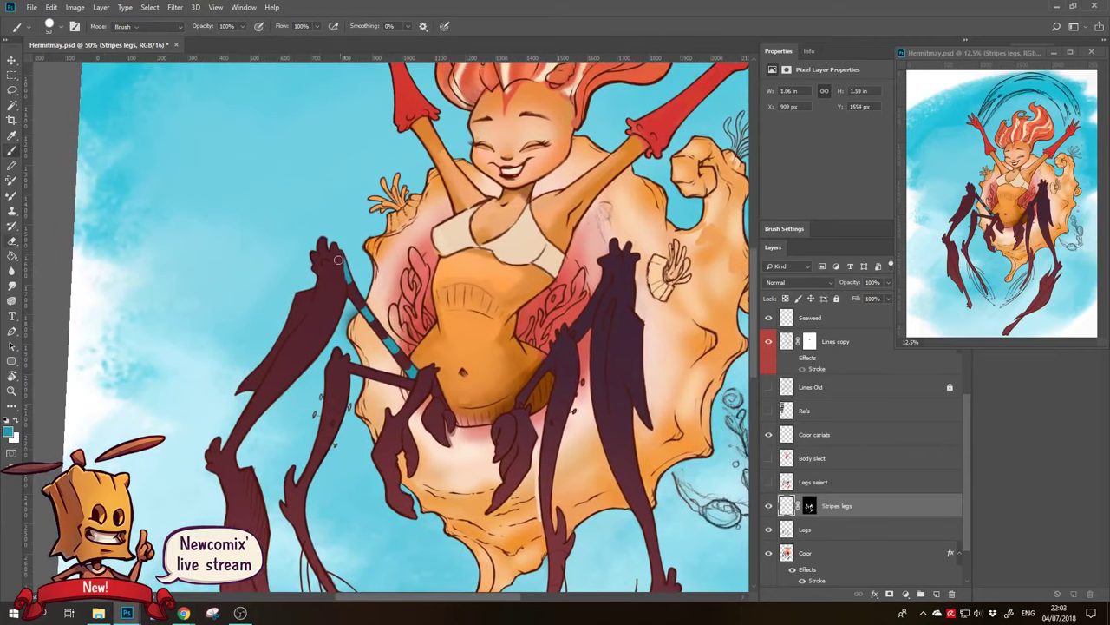
key(e)
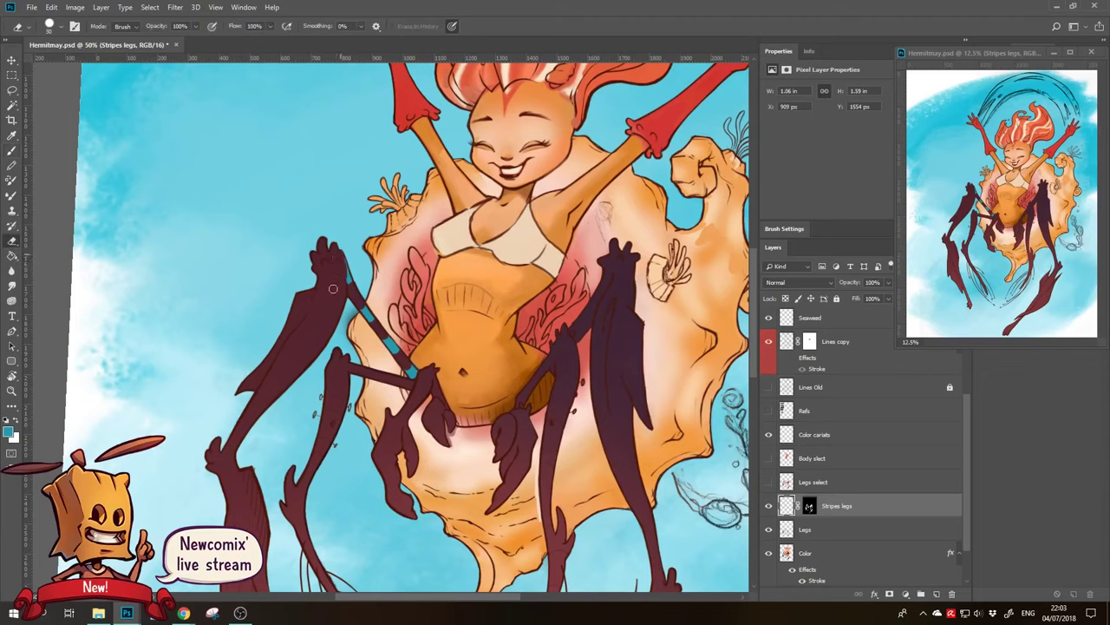
key(b)
drag(342, 298, 339, 296)
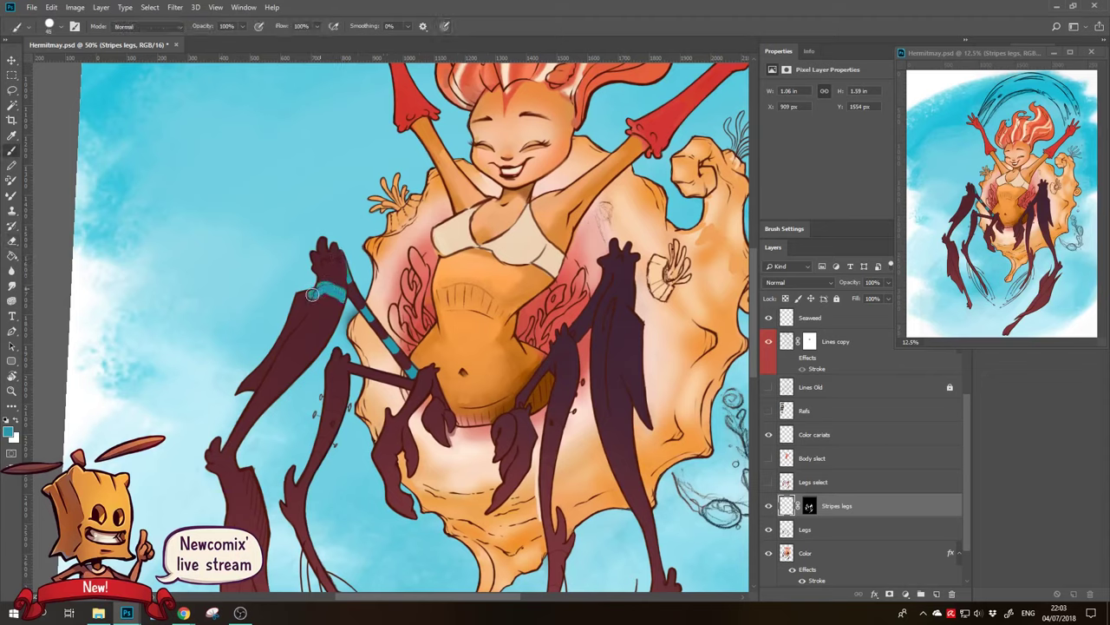
Add another teal band on the outer left leg
key(e)
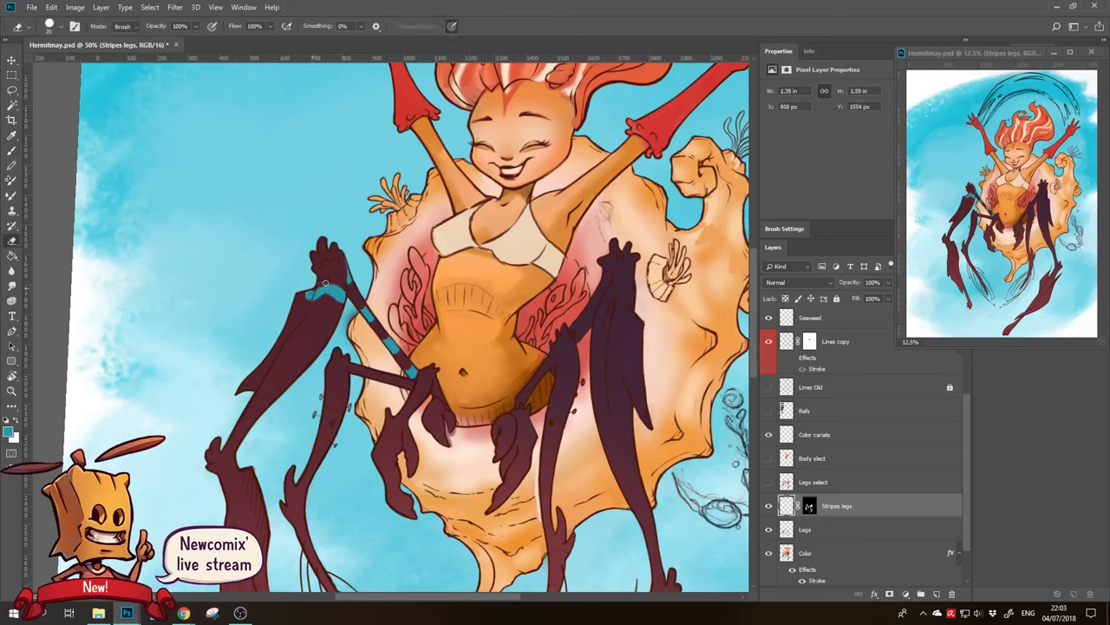
key(b)
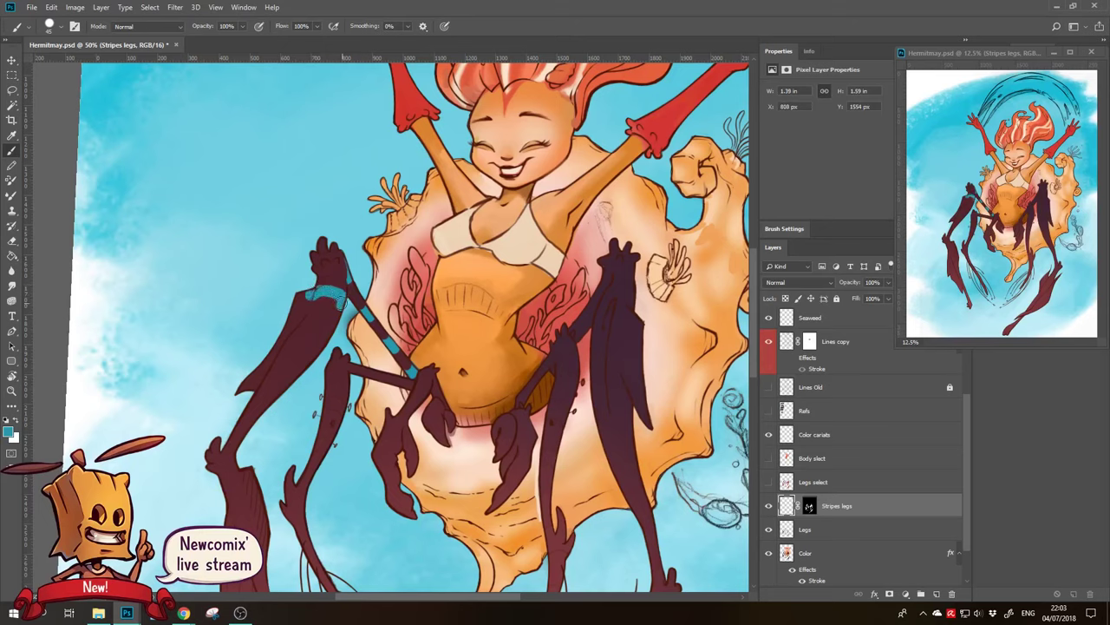
key(e)
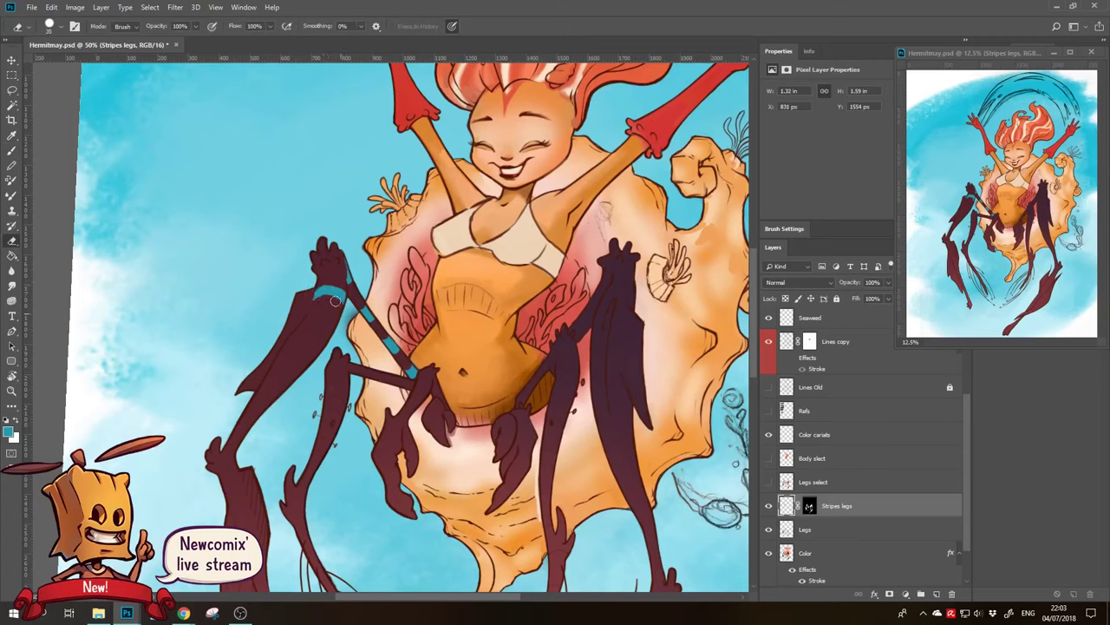
drag(312, 320, 325, 288)
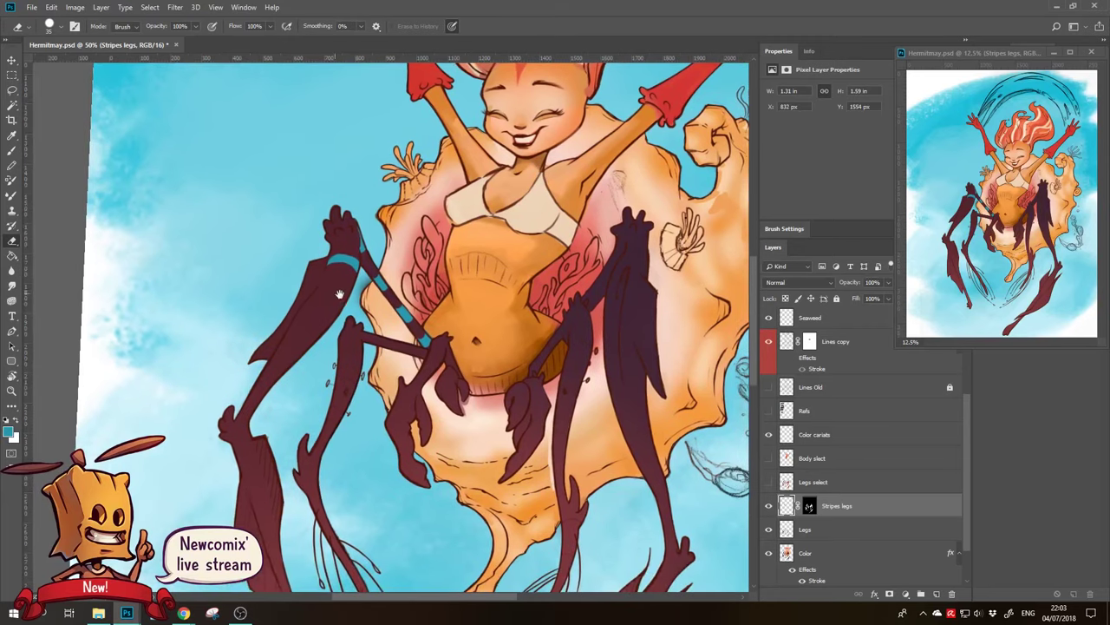
key(b)
key(e)
key(b)
drag(318, 288, 345, 295)
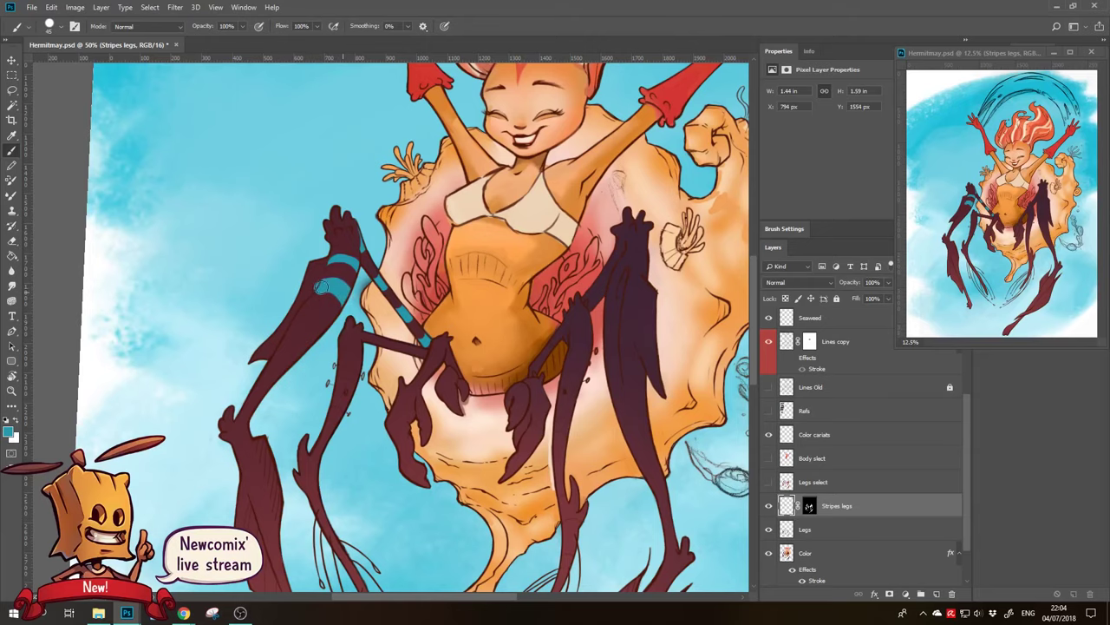
key(e)
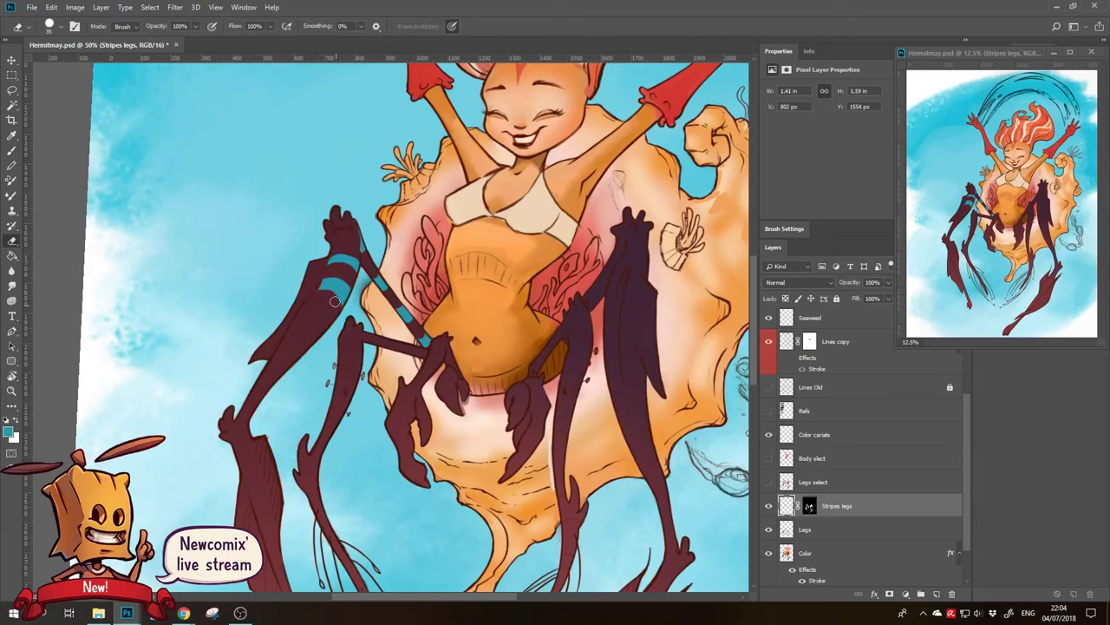
scroll(325, 299, down, 2)
Erase gaps between the teal stripes and tidy their edges
key(b)
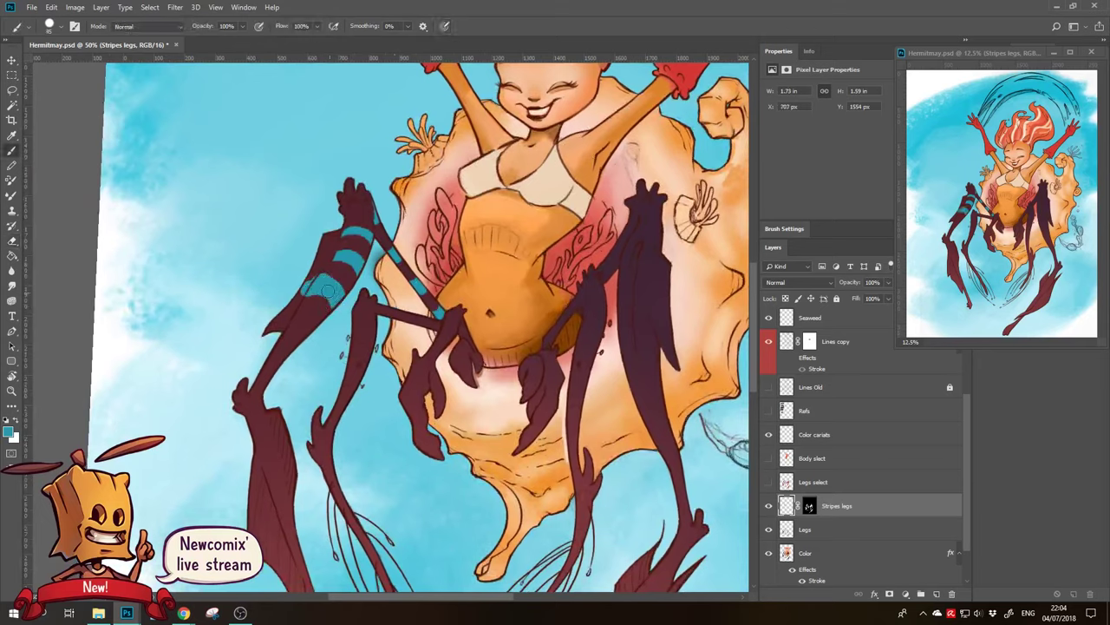
key(e)
drag(303, 288, 305, 305)
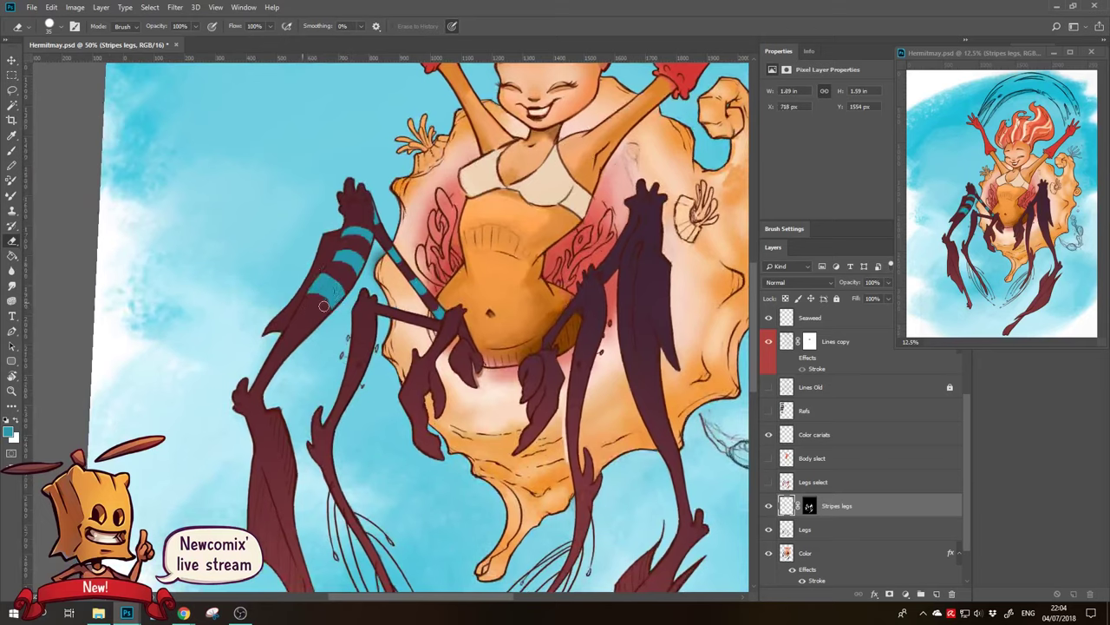
key(b)
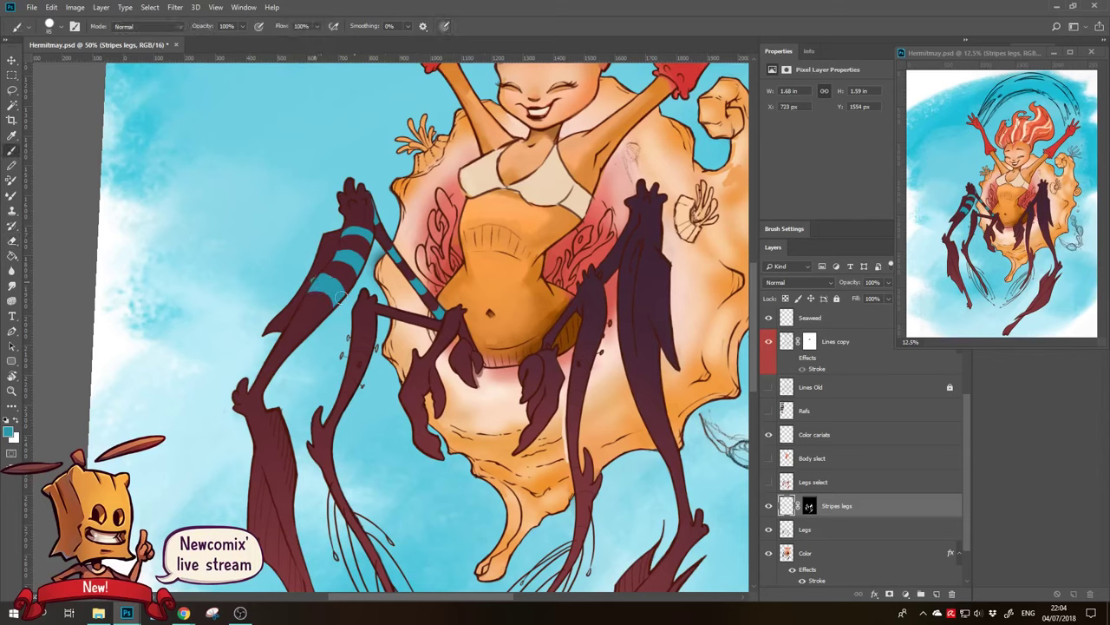
key(e)
mouse_move(325, 272)
mouse_down()
mouse_move(350, 290)
mouse_move(340, 300)
mouse_up()
key(b)
key(e)
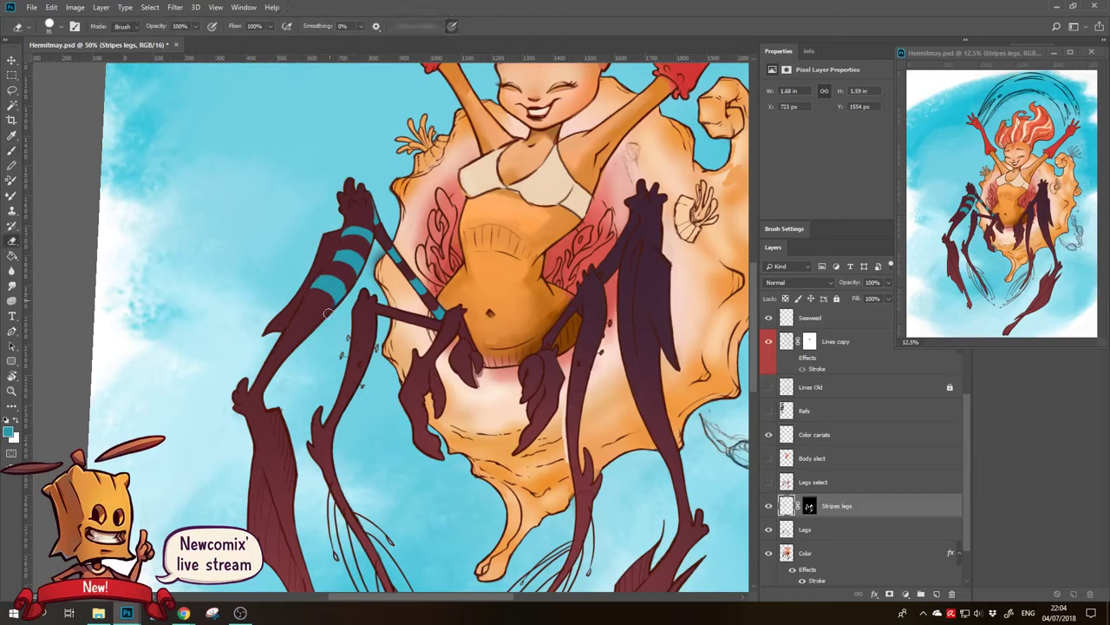
drag(296, 308, 305, 281)
key(b)
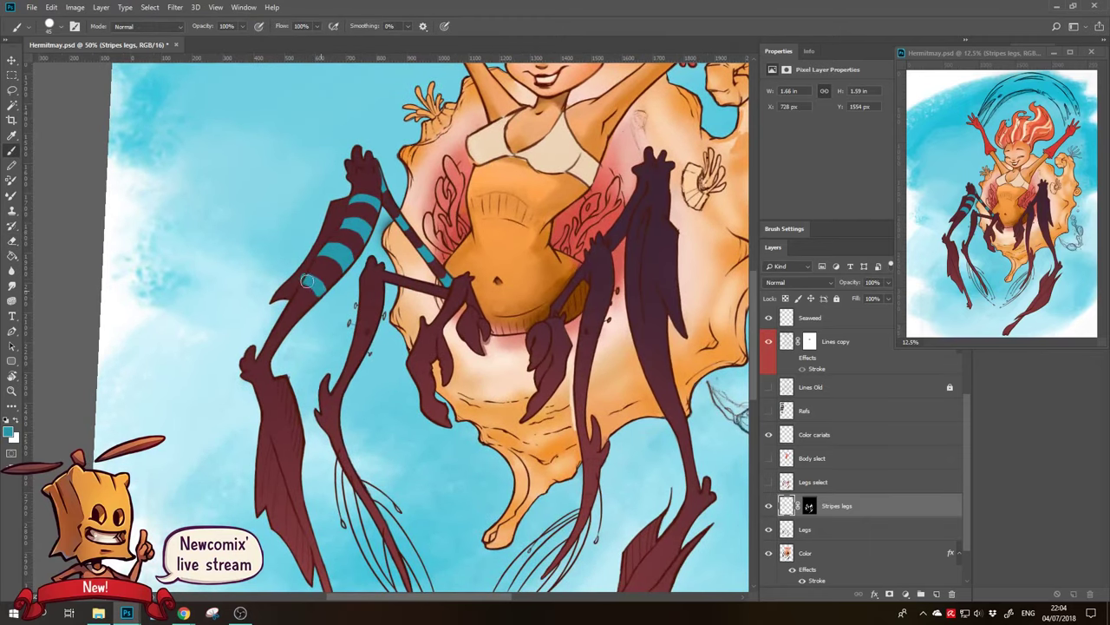
Extend the cyan stripe further down the outer leg and erase its overshooting tip
key(e)
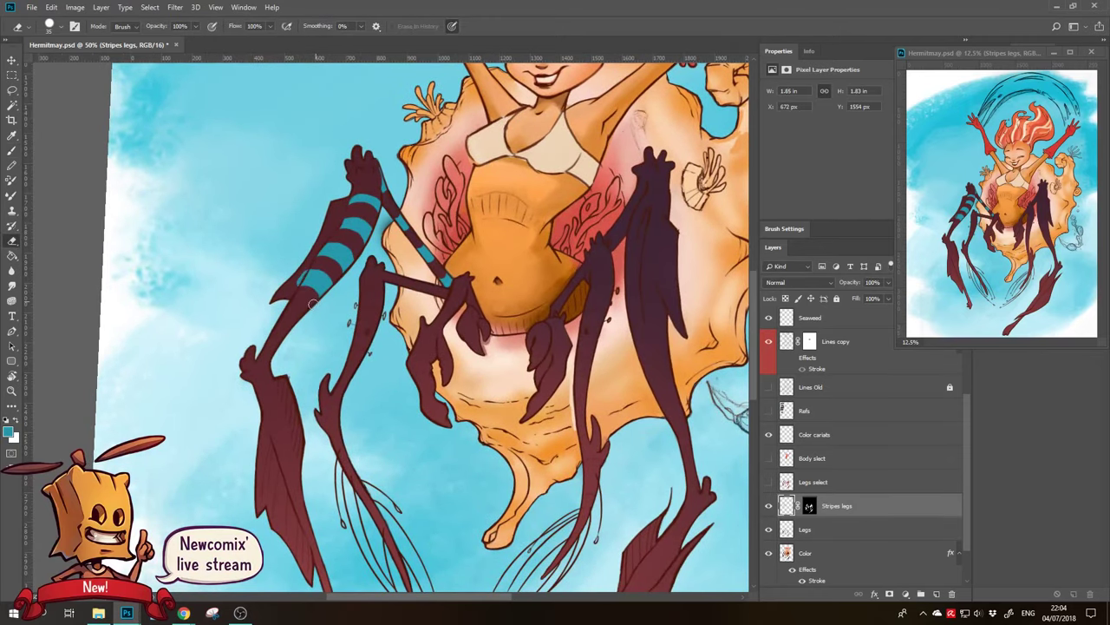
scroll(305, 267, down, 2)
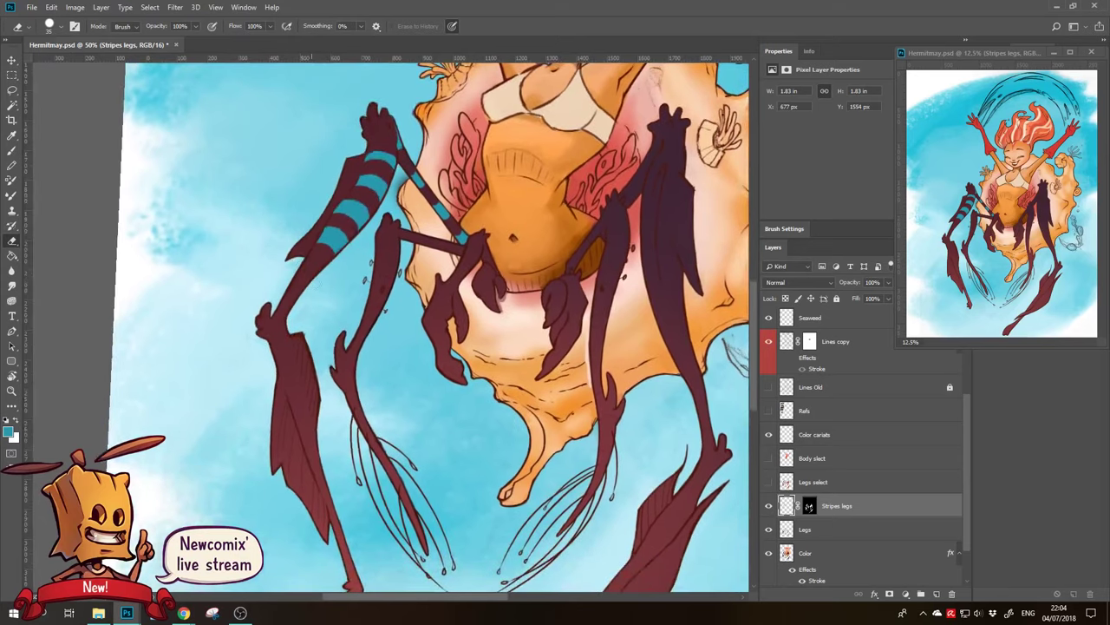
key(b)
drag(310, 268, 314, 275)
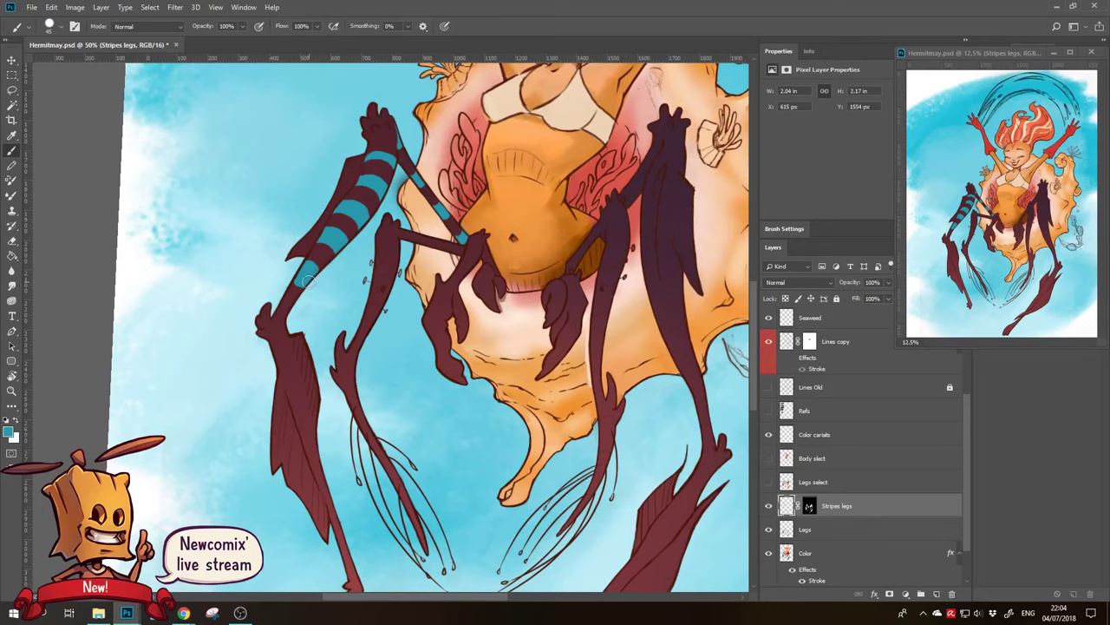
key(e)
mouse_move(305, 280)
mouse_down()
mouse_move(294, 305)
mouse_move(291, 295)
mouse_move(248, 321)
mouse_move(267, 300)
mouse_up()
scroll(295, 305, down, 1)
key(b)
key(e)
Paint cyan stripes down the inner left leg and trim them into clean bands
key(b)
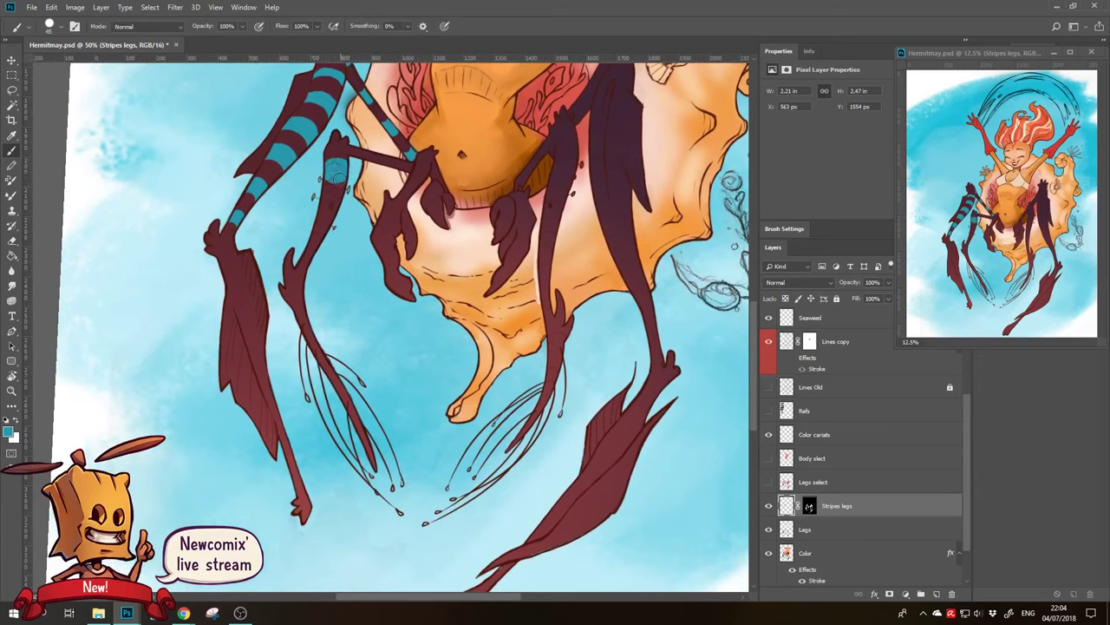
mouse_move(337, 177)
mouse_down()
mouse_move(332, 166)
mouse_move(335, 178)
mouse_up()
key(e)
key(b)
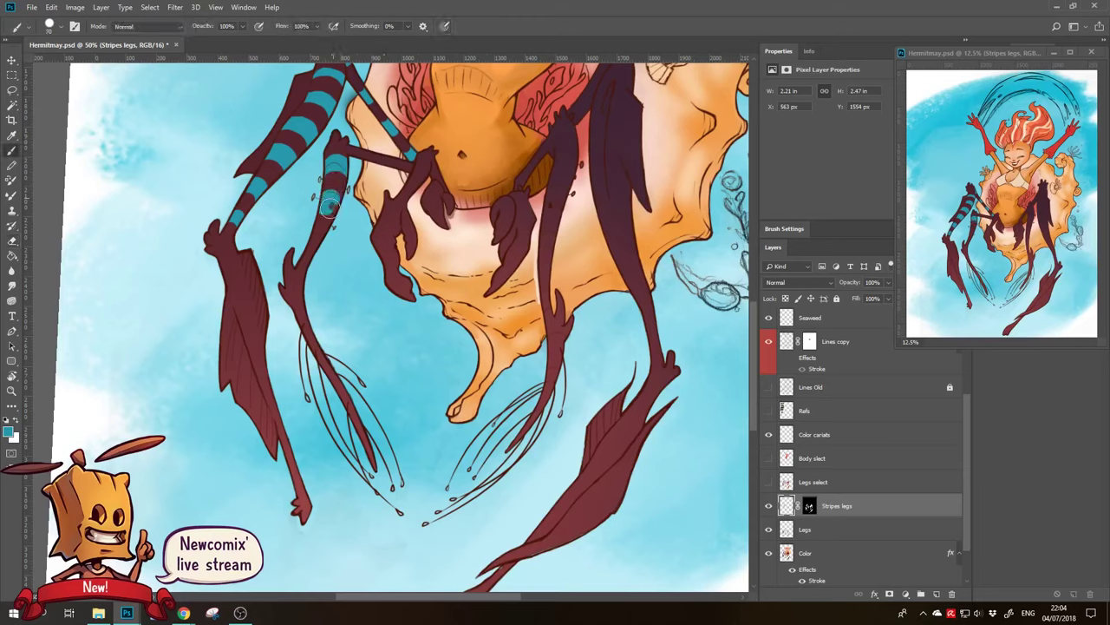
key(e)
drag(328, 208, 322, 226)
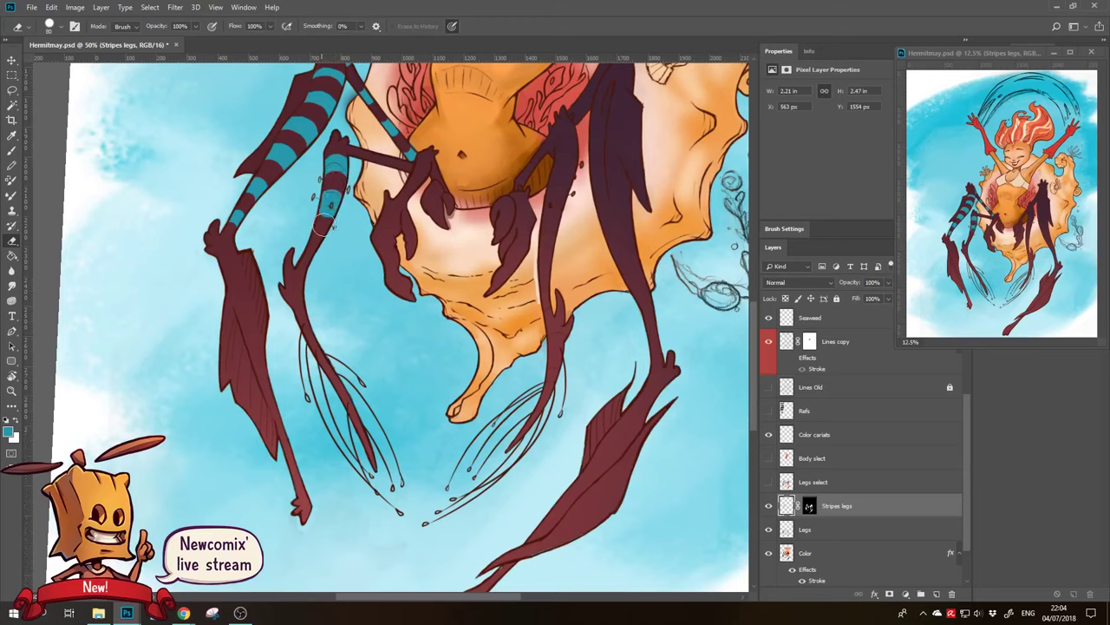
key(b)
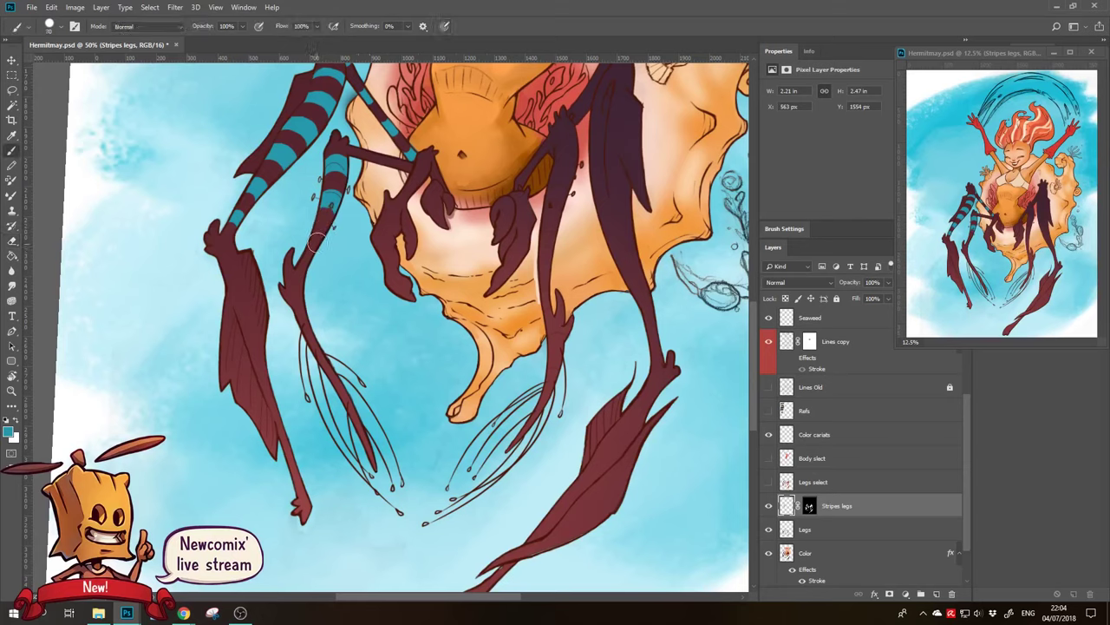
drag(317, 243, 314, 236)
key(e)
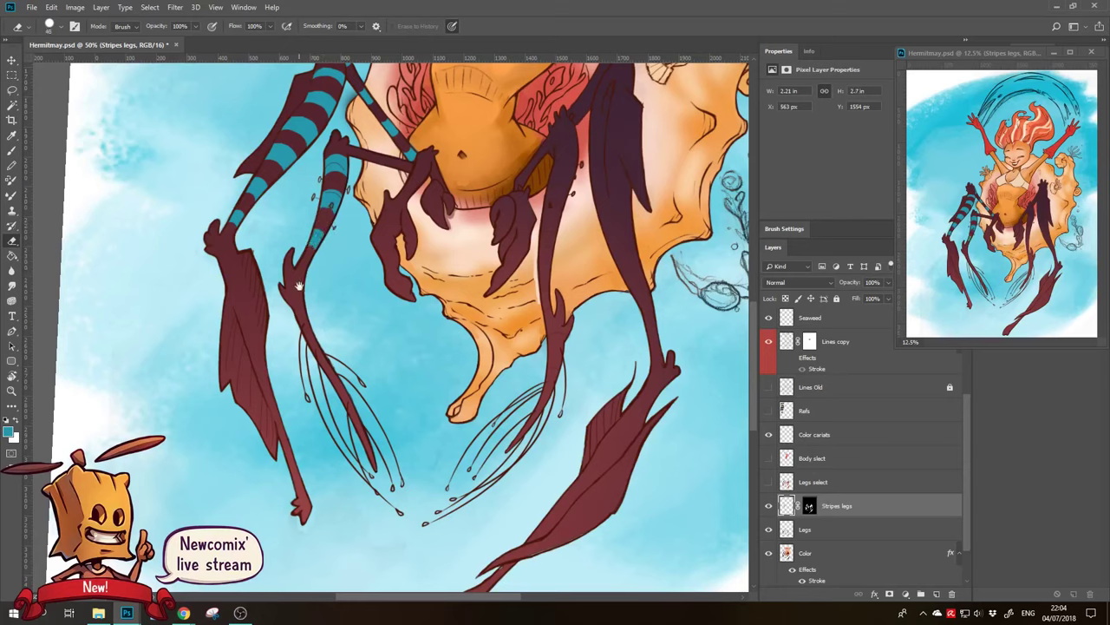
drag(298, 284, 259, 276)
key(b)
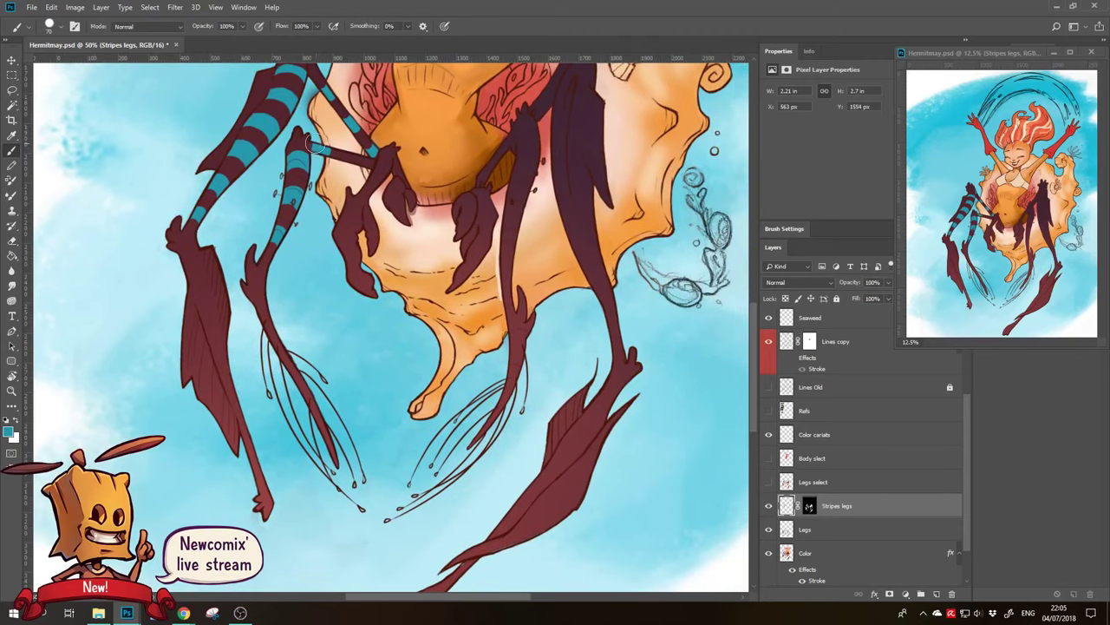
Paint and trim a cyan stripe on the short leg joint near the body
key(e)
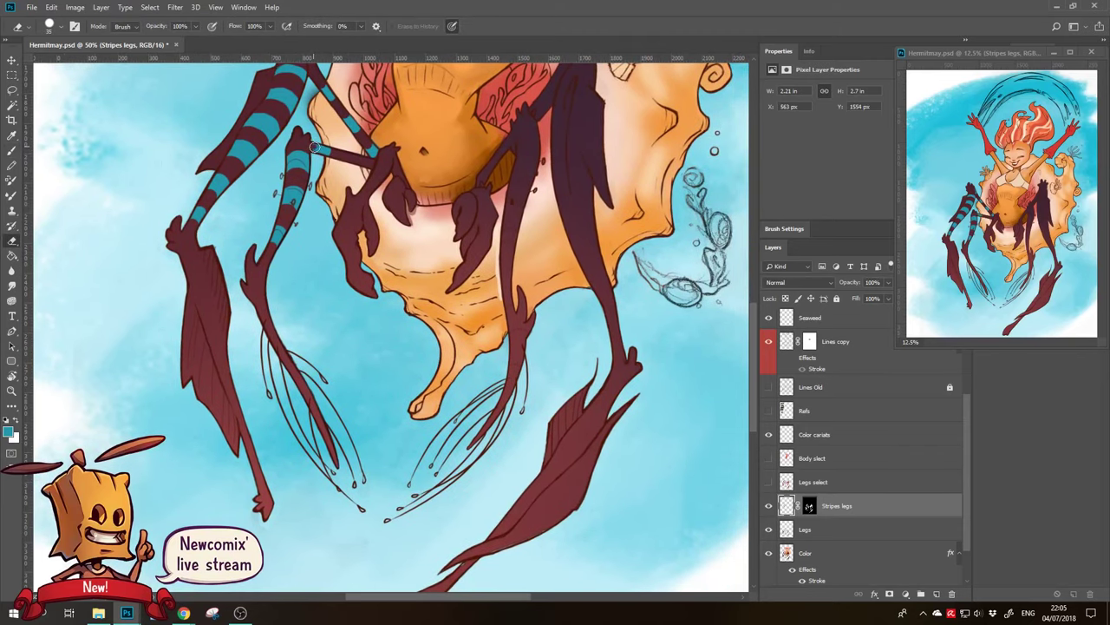
key(b)
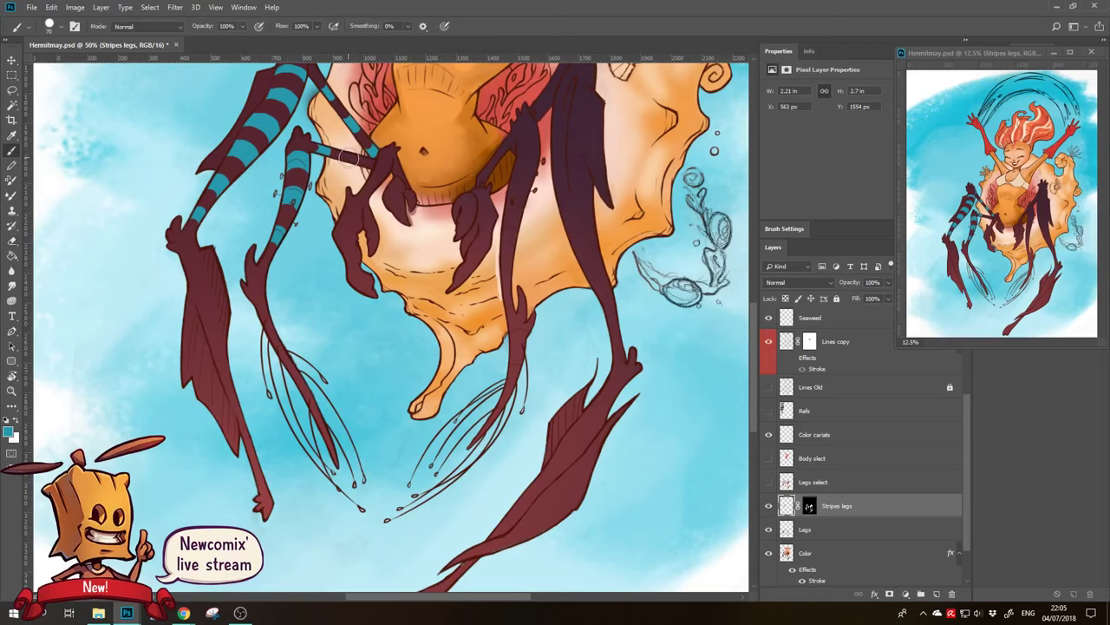
drag(349, 157, 352, 159)
key(e)
drag(344, 155, 340, 170)
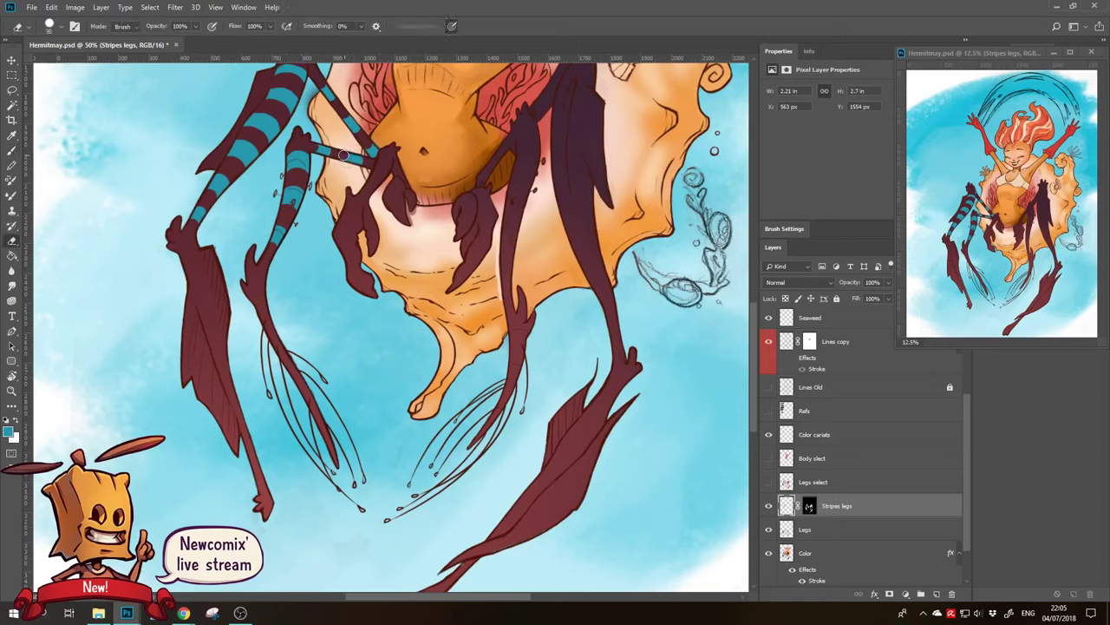
mouse_move(329, 315)
mouse_down()
mouse_move(316, 333)
mouse_move(277, 286)
mouse_up()
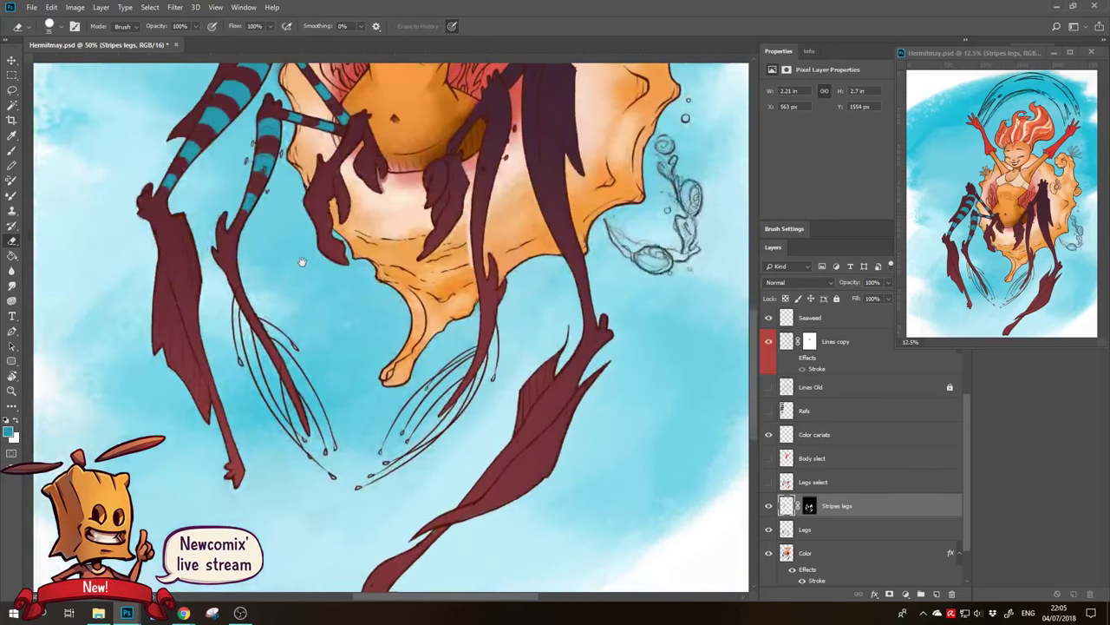
key(b)
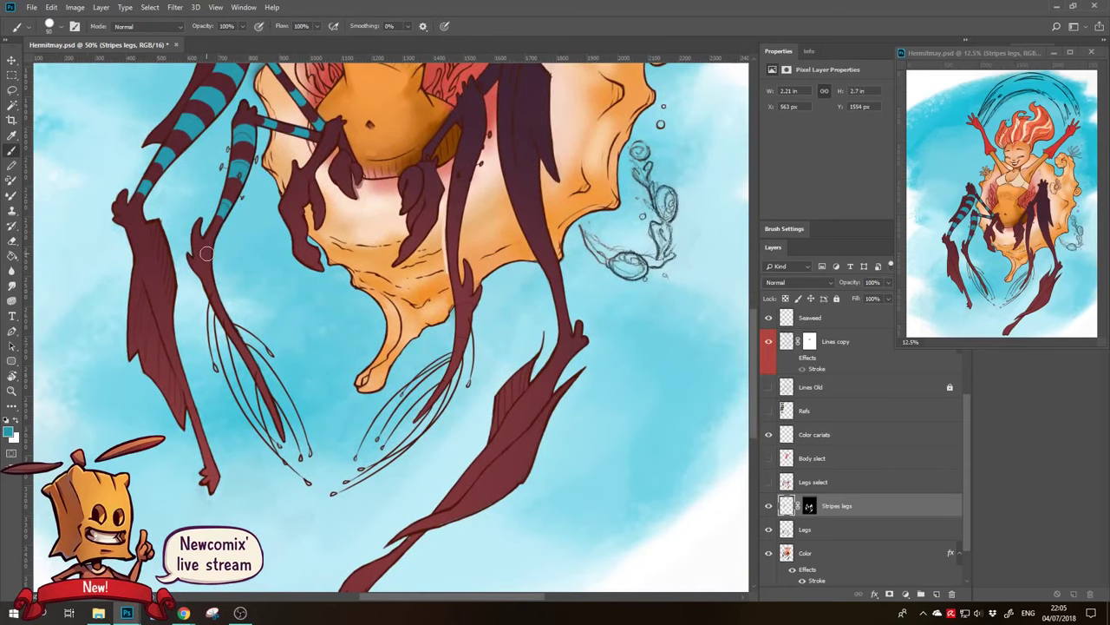
Paint cyan further down the inner leg and carve it into separate stripes
drag(203, 254, 201, 249)
key(e)
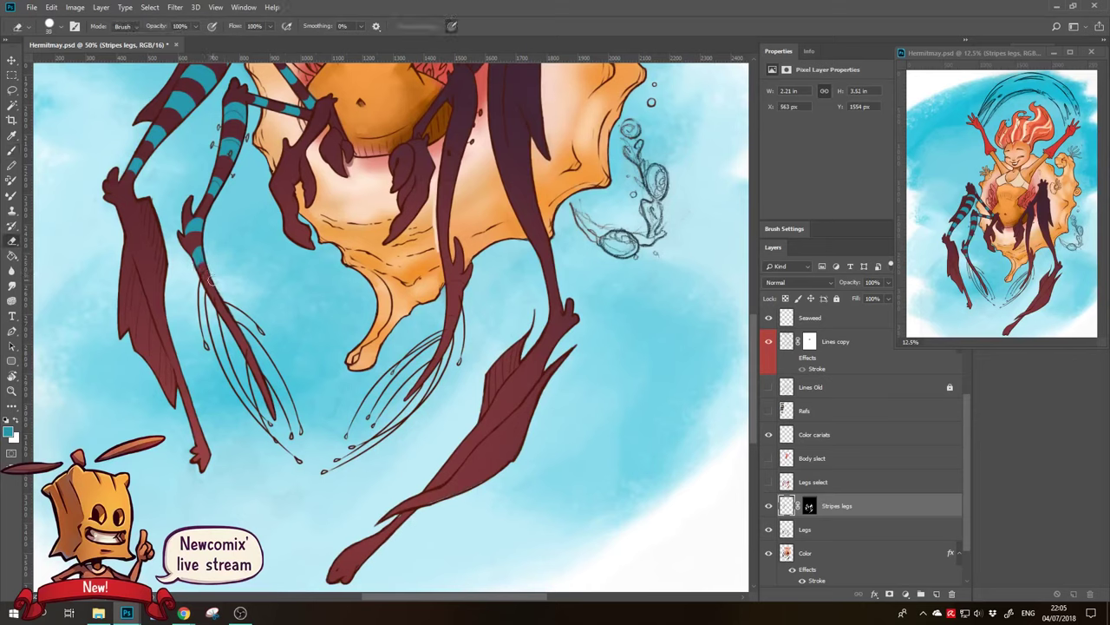
key(b)
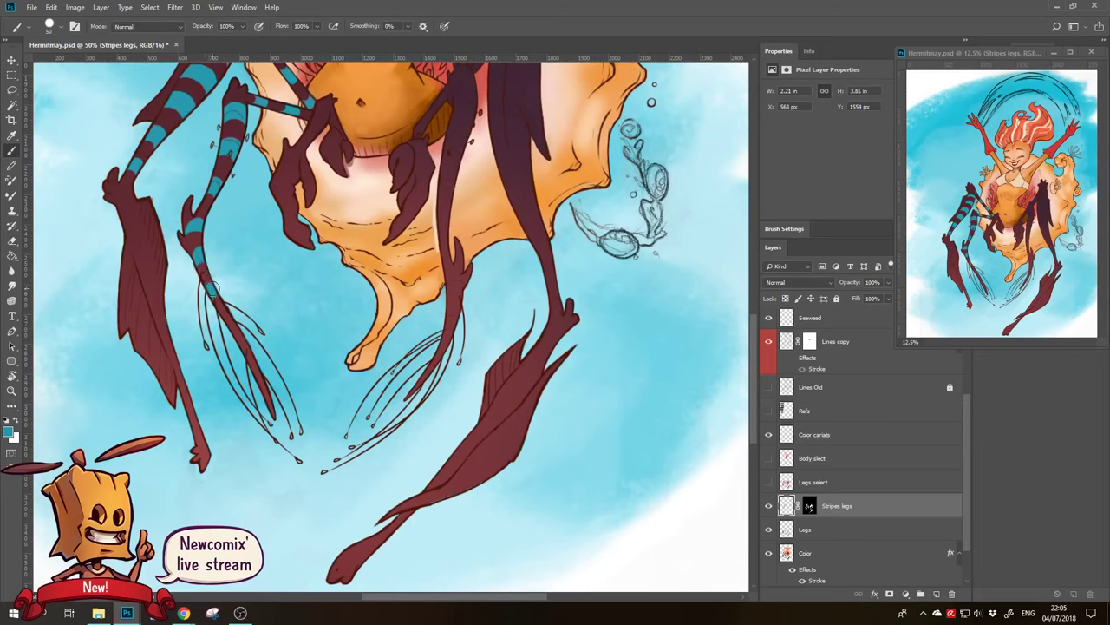
key(e)
key(b)
key(e)
drag(257, 357, 316, 416)
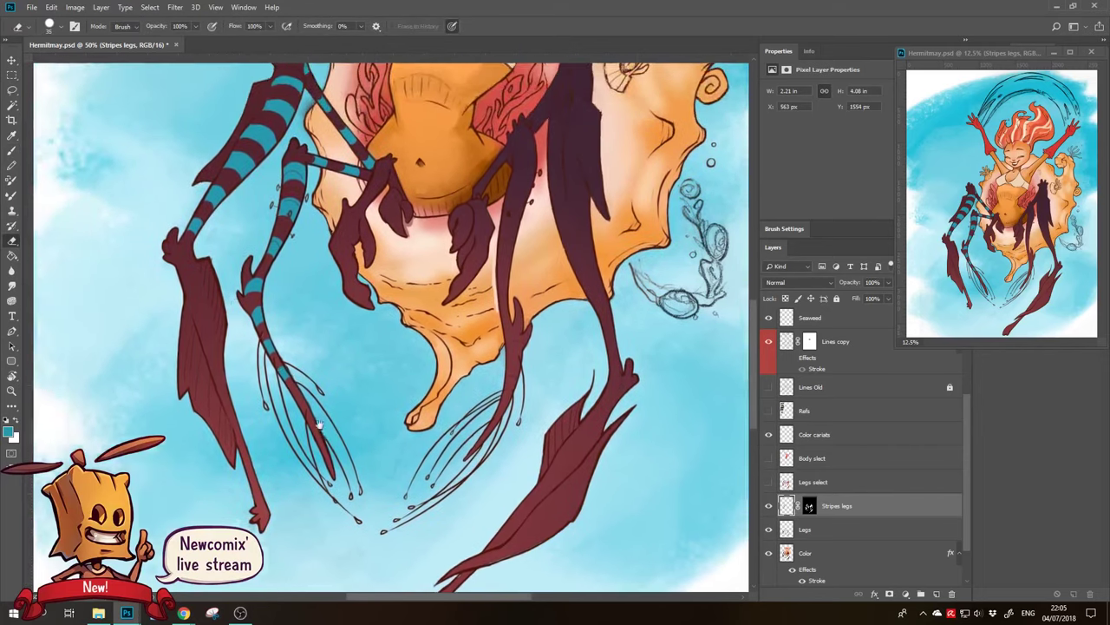
key(b)
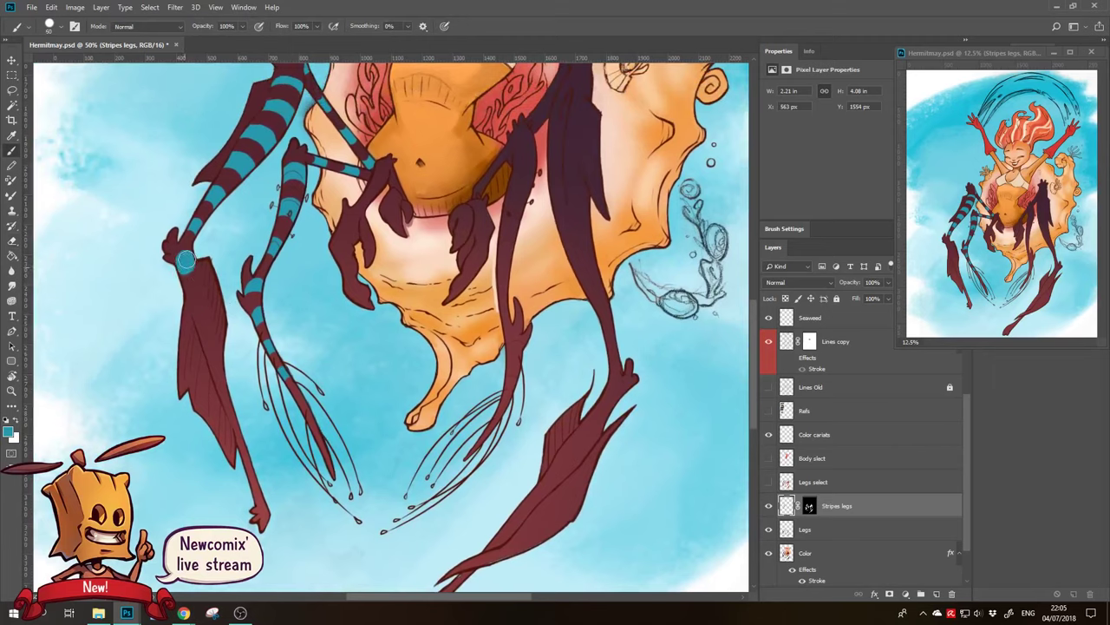
key(e)
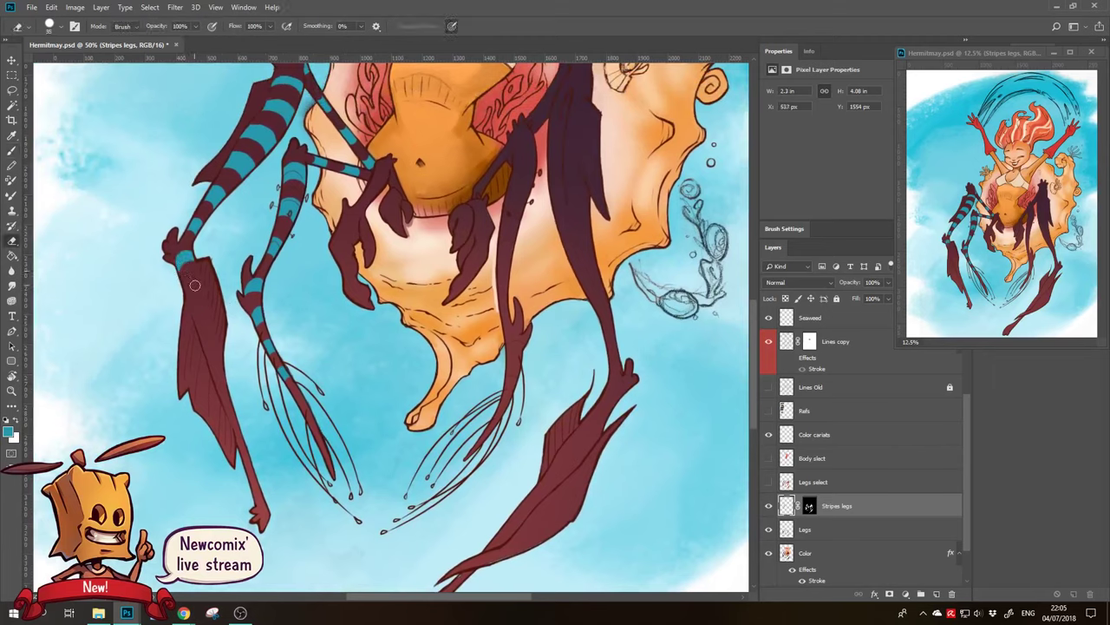
Paint and trim cyan stripes across the wide lower section of the outer leg
drag(194, 284, 203, 295)
drag(225, 352, 191, 285)
key(b)
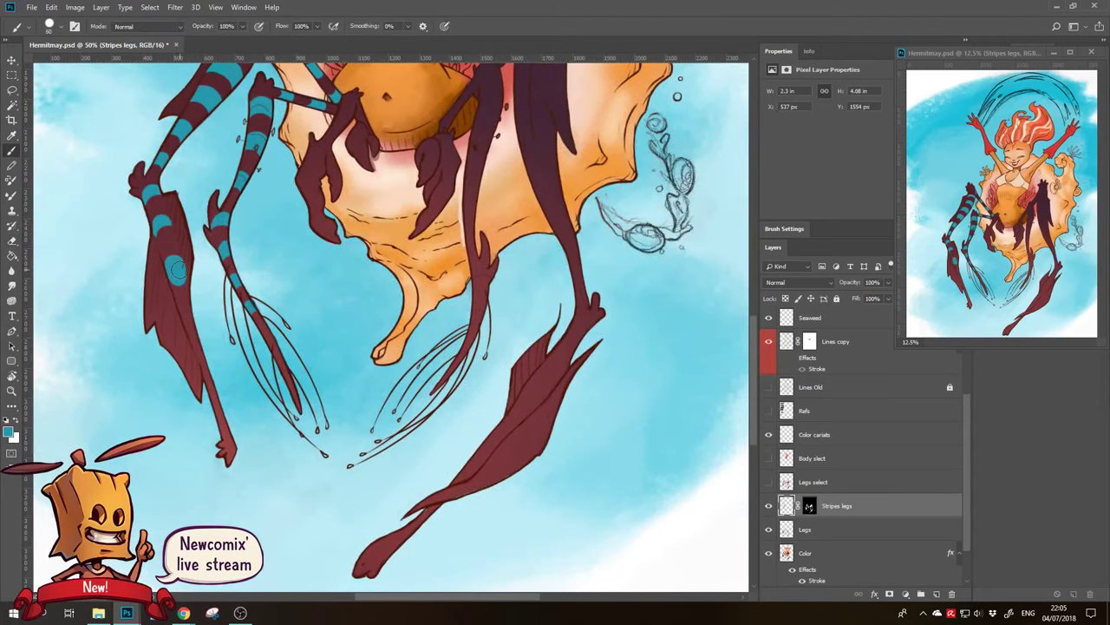
key(e)
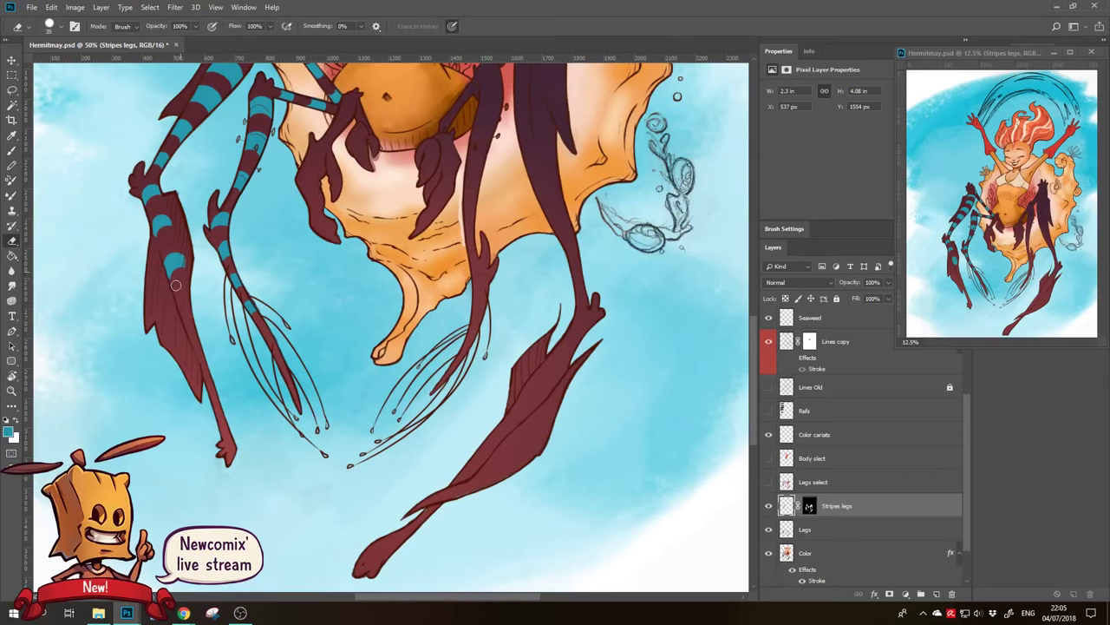
drag(191, 266, 171, 214)
key(b)
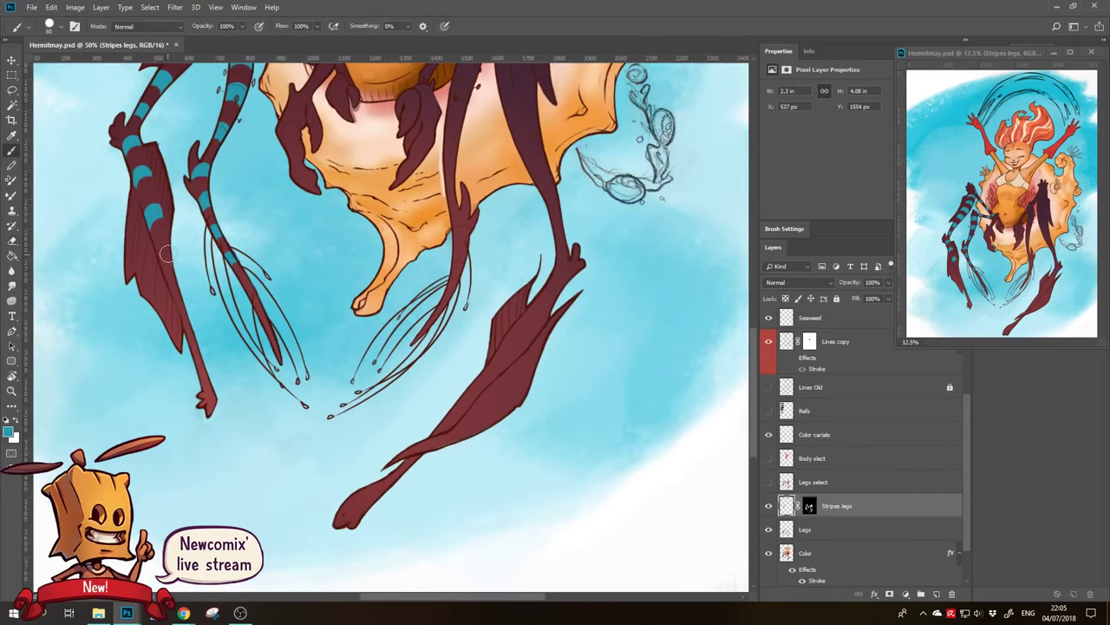
key(e)
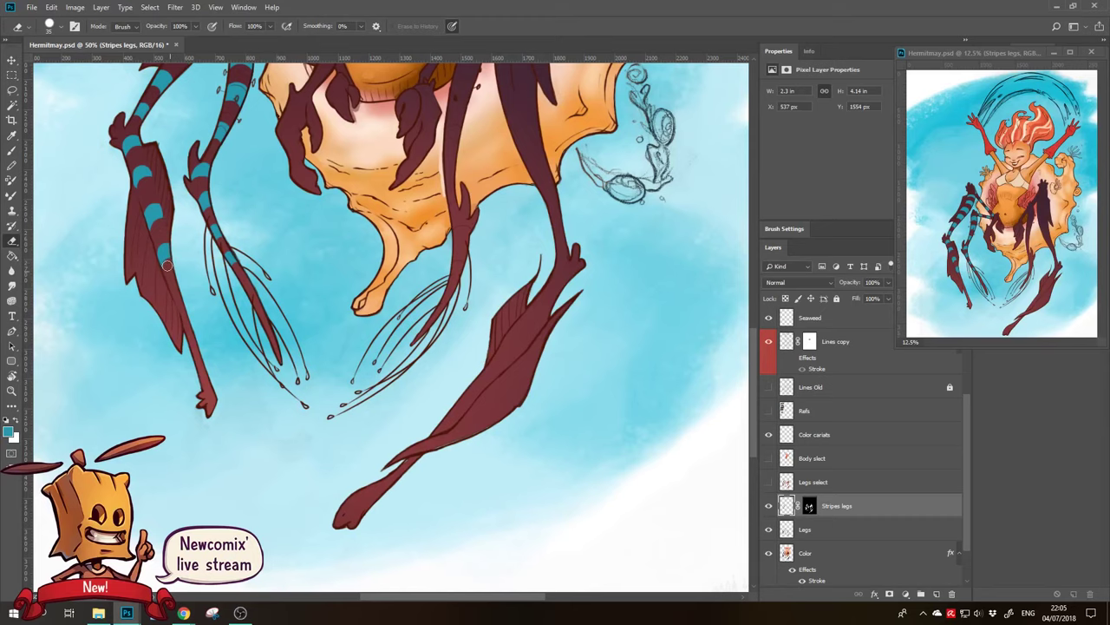
drag(190, 286, 167, 269)
key(b)
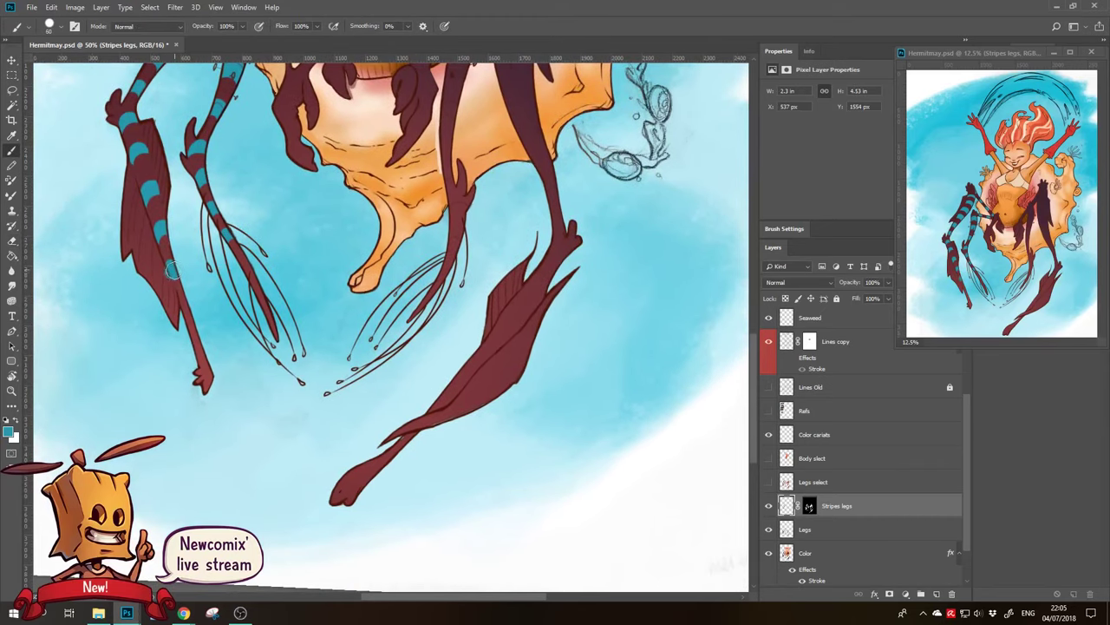
key(e)
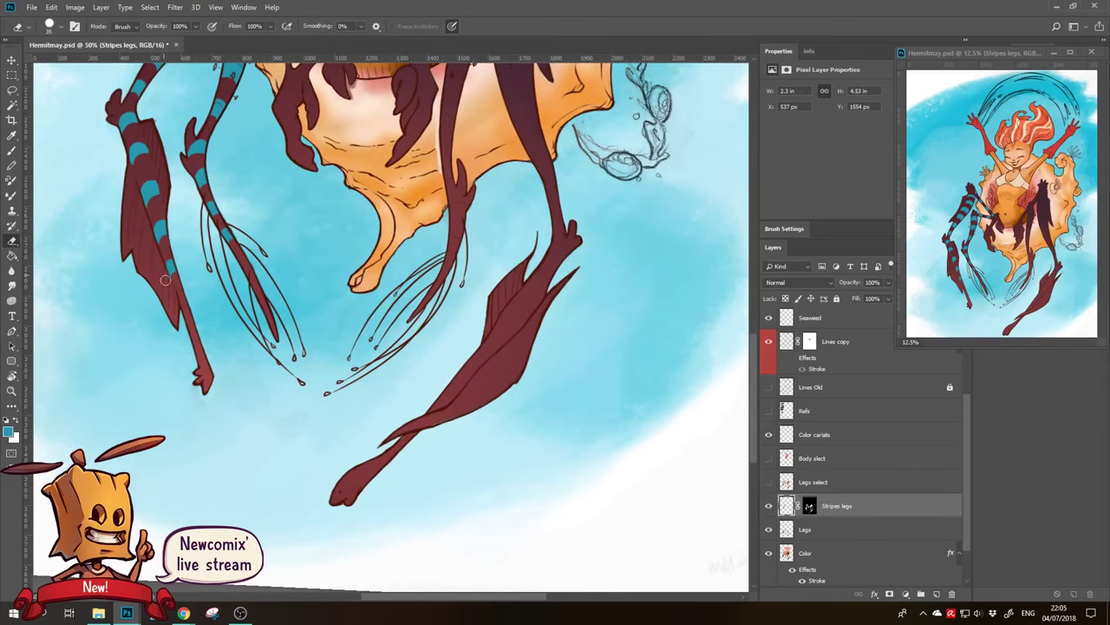
key(b)
key(e)
Zoom out to the whole illustration and toggle the striped-legs layer 2 in the Screens group
key(z)
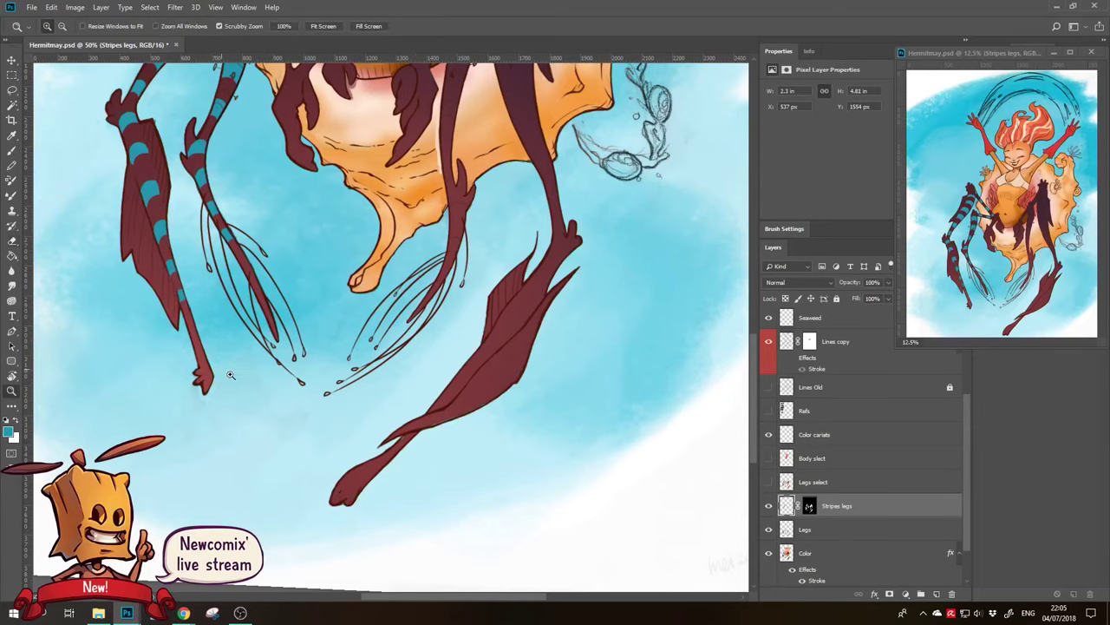
alt+click(229, 460)
alt+click(267, 398)
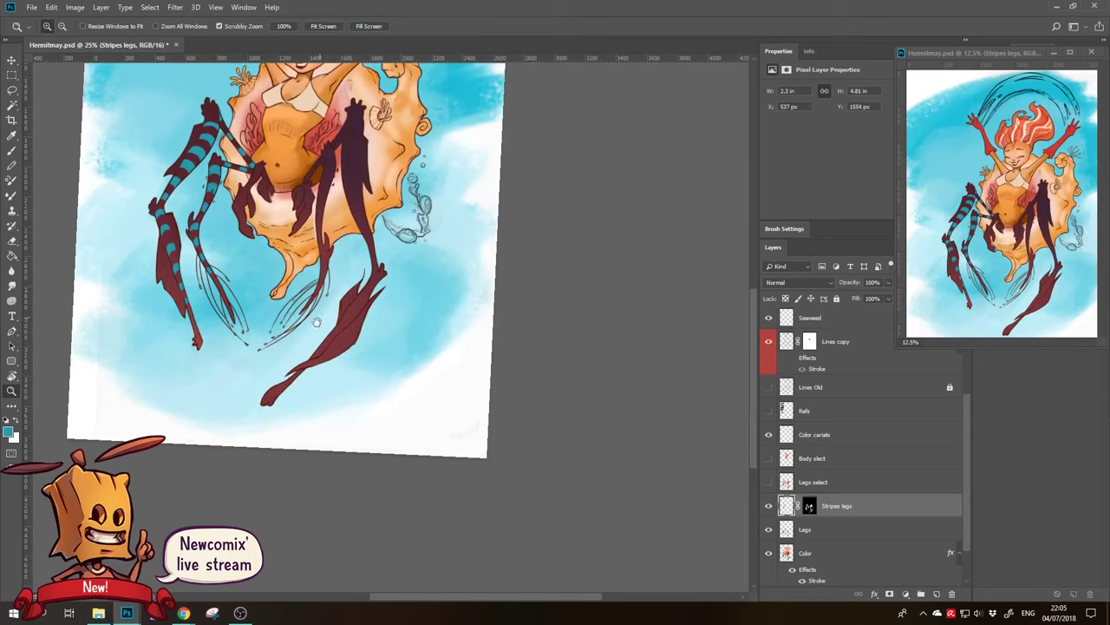
scroll(278, 416, up, 3)
key(e)
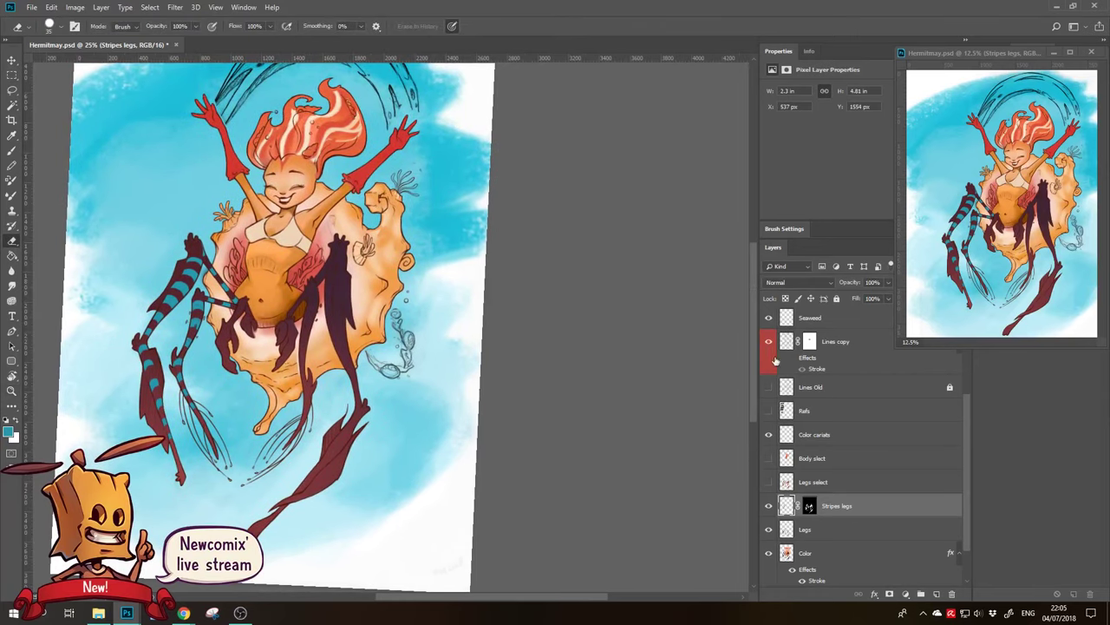
drag(964, 426, 957, 352)
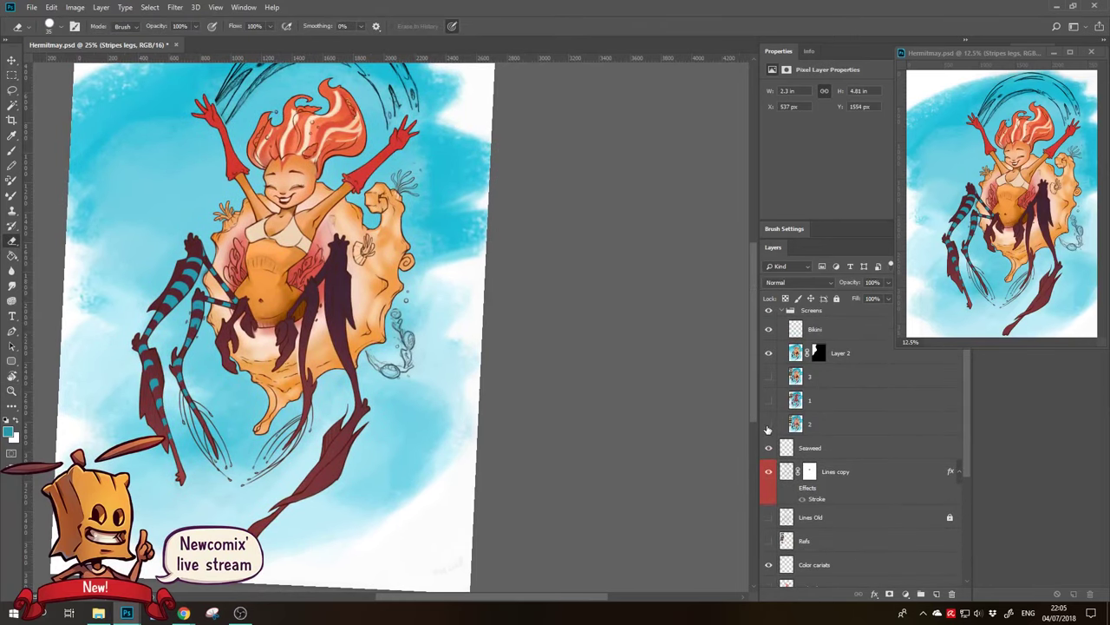
click(768, 424)
click(758, 430)
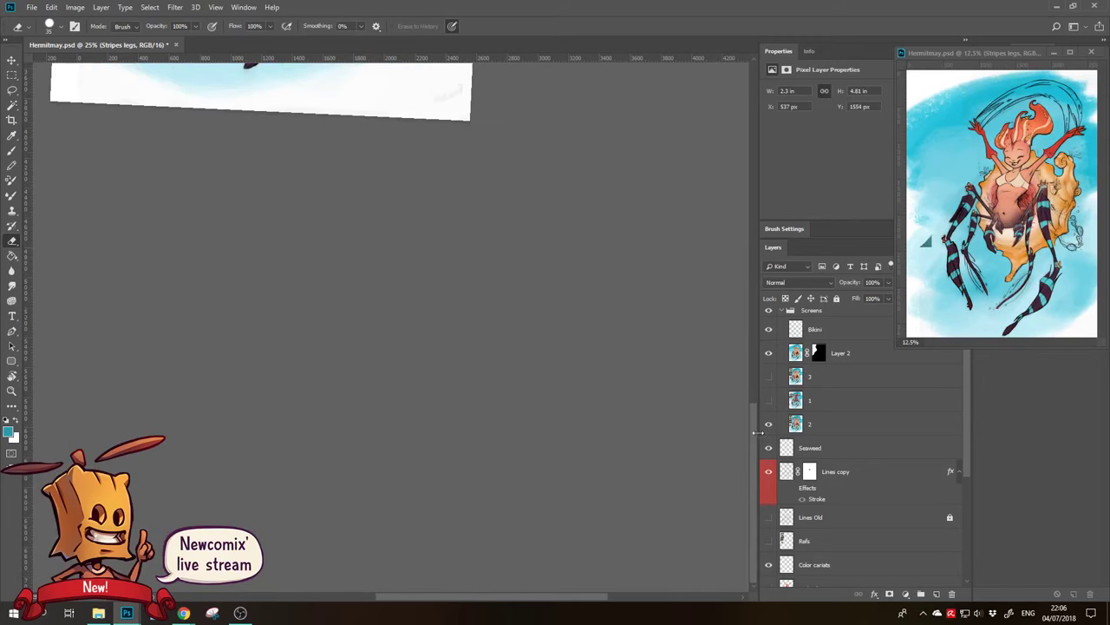
Hide the layer 2 striped overlay and erase the cyan stripes from the left legs
drag(516, 446, 503, 574)
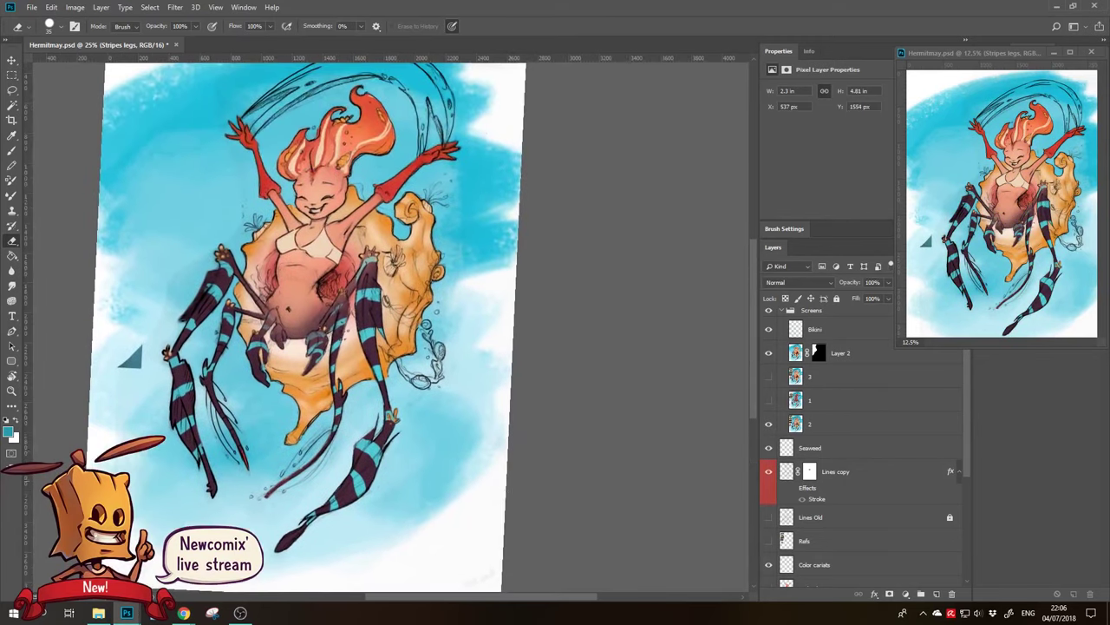
scroll(965, 437, down, 3)
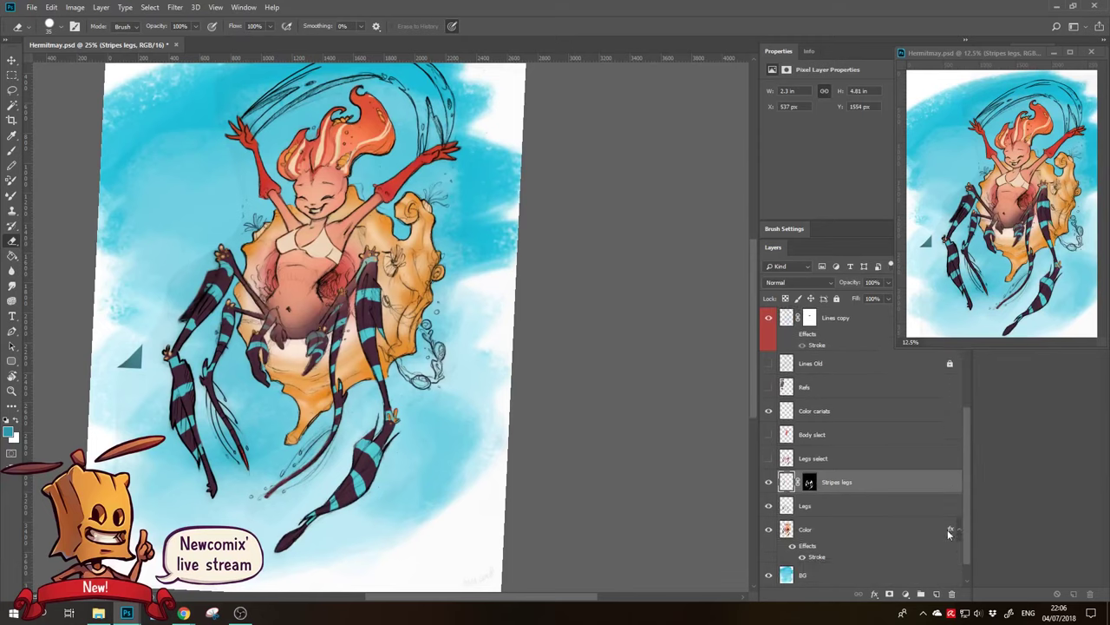
scroll(972, 423, down, 1)
scroll(972, 423, up, 4)
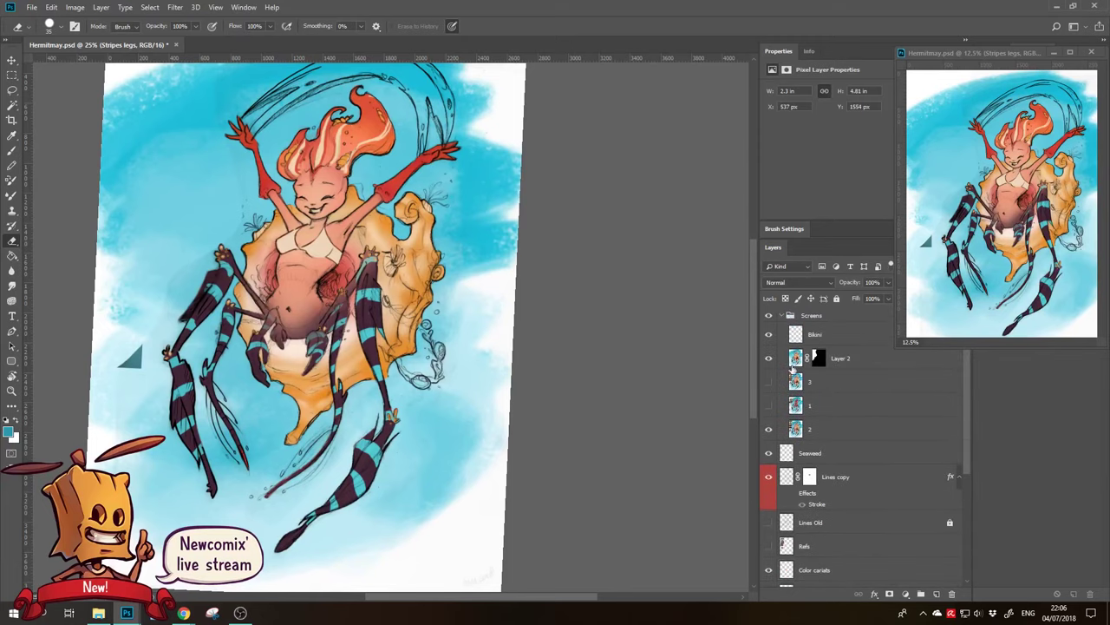
click(769, 431)
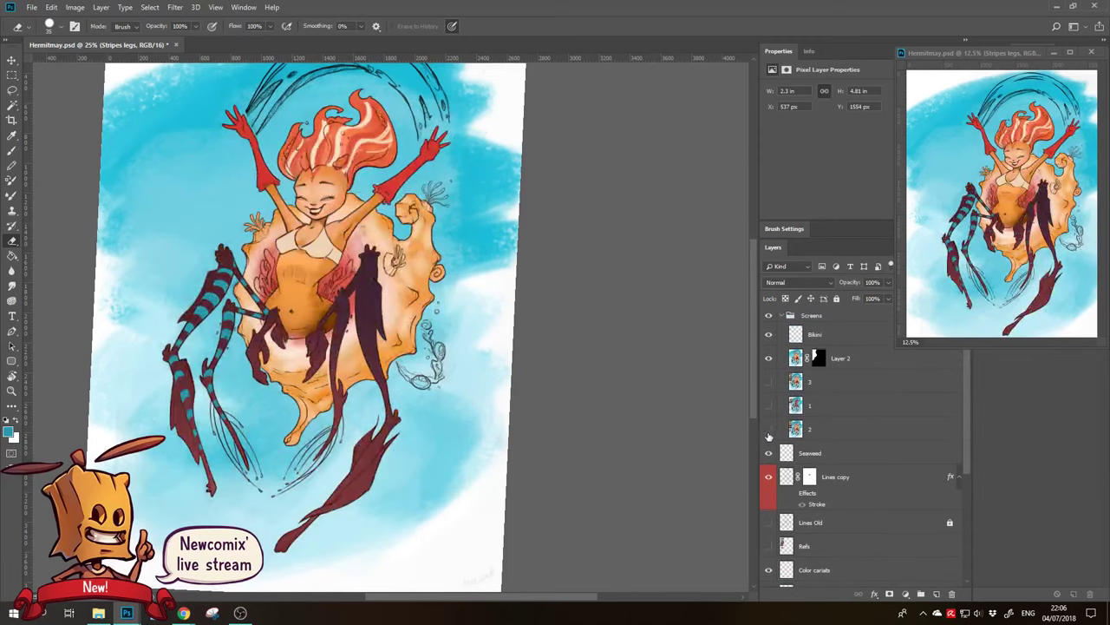
scroll(955, 468, down, 5)
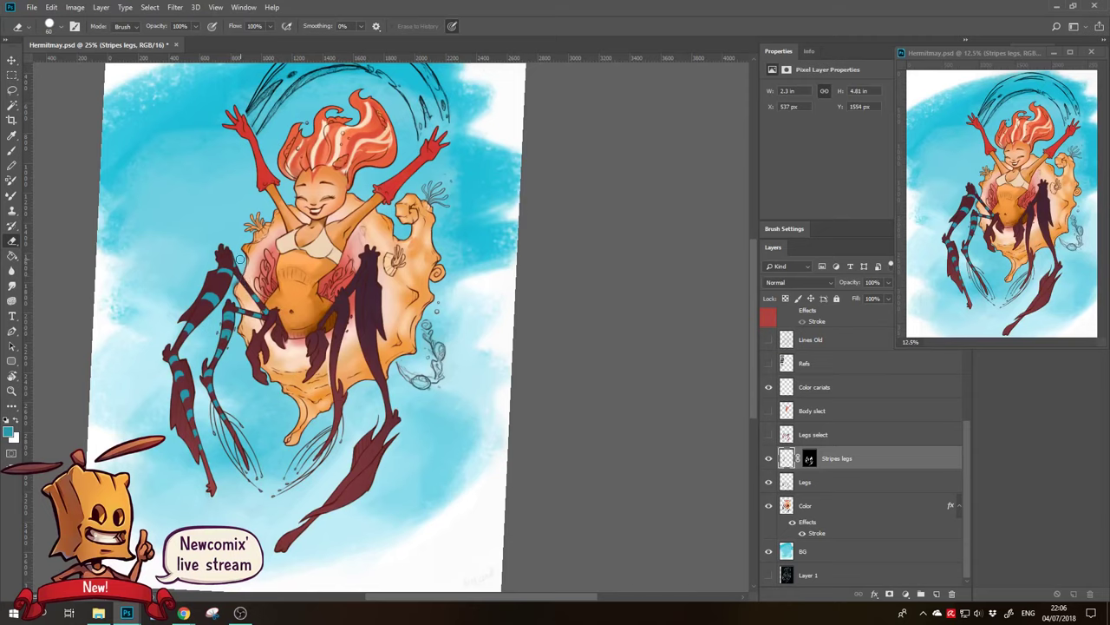
drag(239, 278, 225, 341)
mouse_move(210, 299)
mouse_down()
mouse_move(175, 355)
mouse_move(265, 316)
mouse_move(189, 421)
mouse_up()
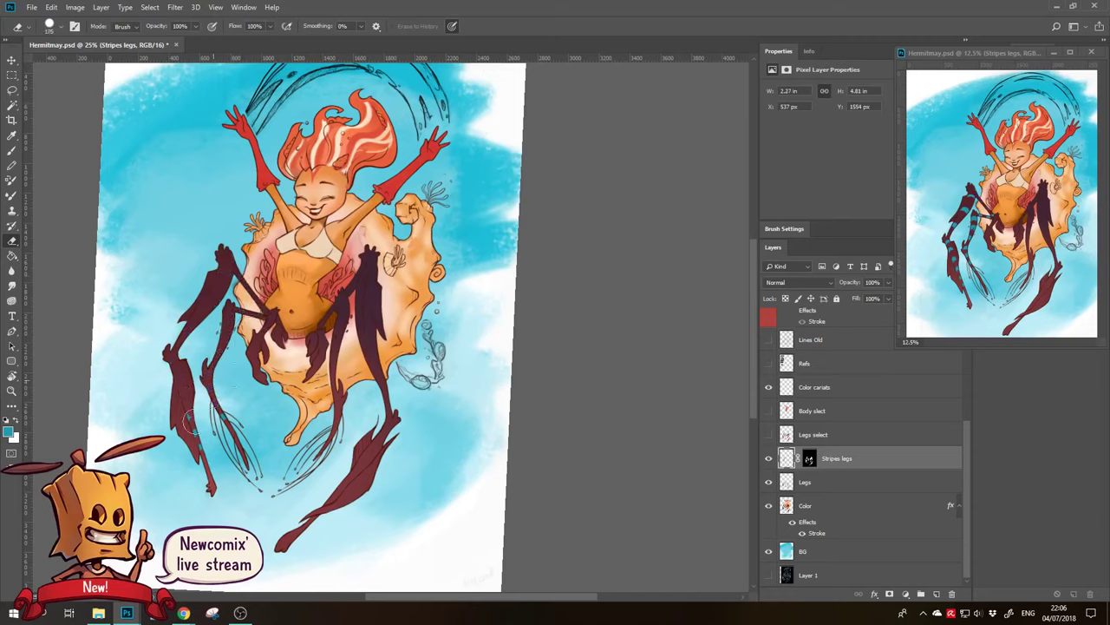
Zoom in on the left legs and paint a cyan patch and stripe band with cleaned edges
key(z)
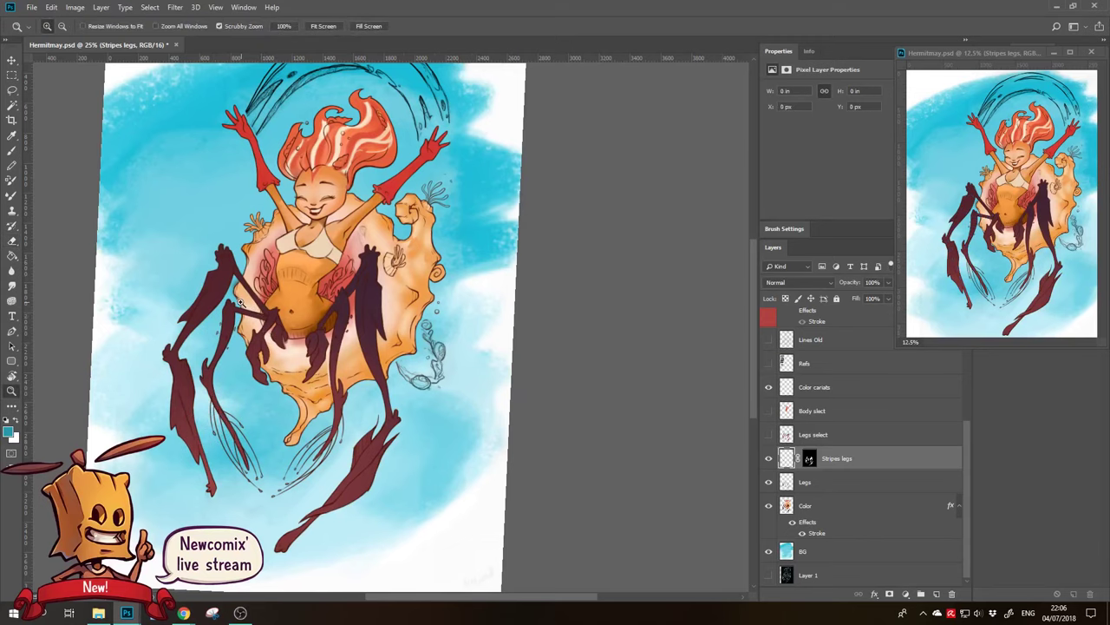
click(236, 302)
key(b)
mouse_move(222, 265)
mouse_down()
mouse_move(211, 287)
mouse_move(205, 270)
mouse_move(223, 266)
mouse_up()
key(e)
key(b)
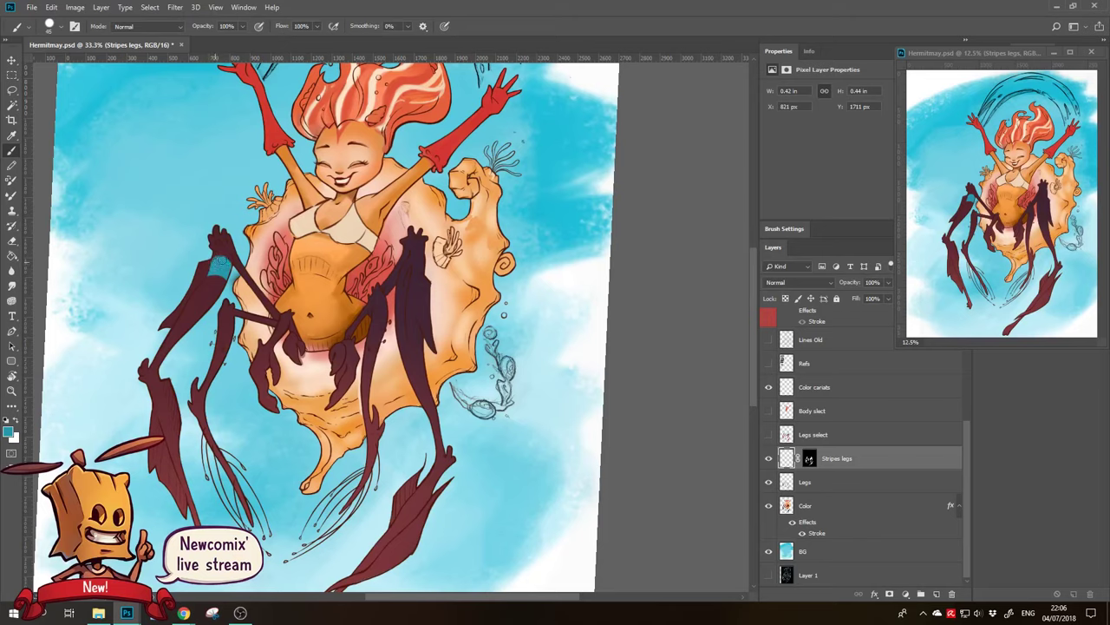
mouse_move(186, 317)
mouse_down()
mouse_move(196, 306)
mouse_move(182, 294)
mouse_move(192, 311)
mouse_move(207, 308)
mouse_move(174, 338)
mouse_up()
key(e)
key(b)
key(e)
key(b)
key(e)
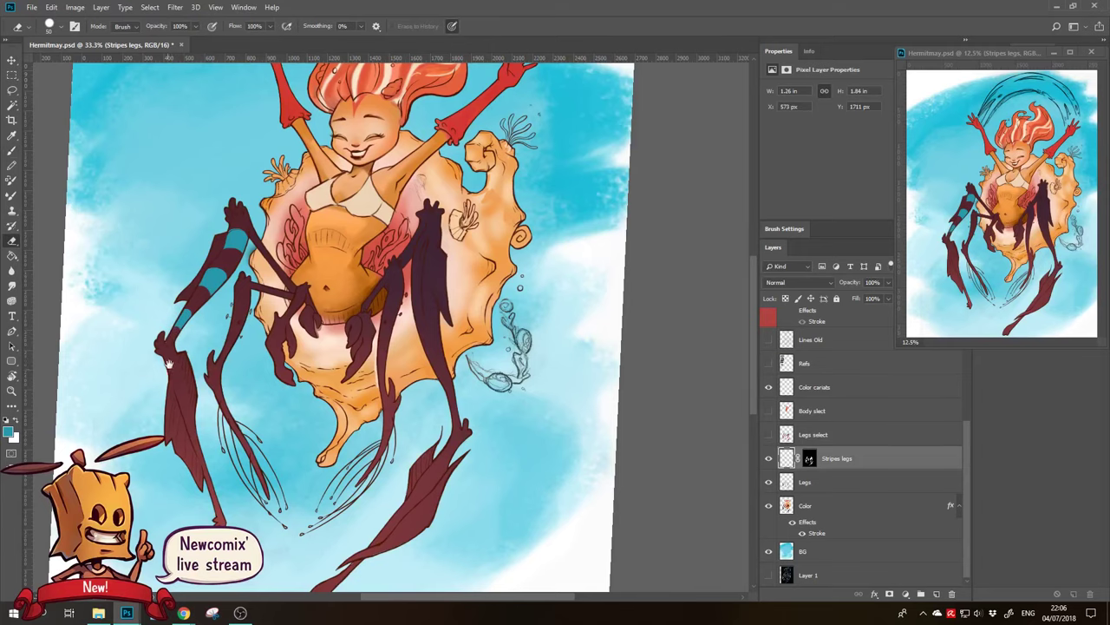
Paint a teal stripe across the lower left leg and tidy its edges
scroll(174, 339, down, 2)
scroll(172, 321, down, 1)
scroll(170, 304, down, 1)
key(b)
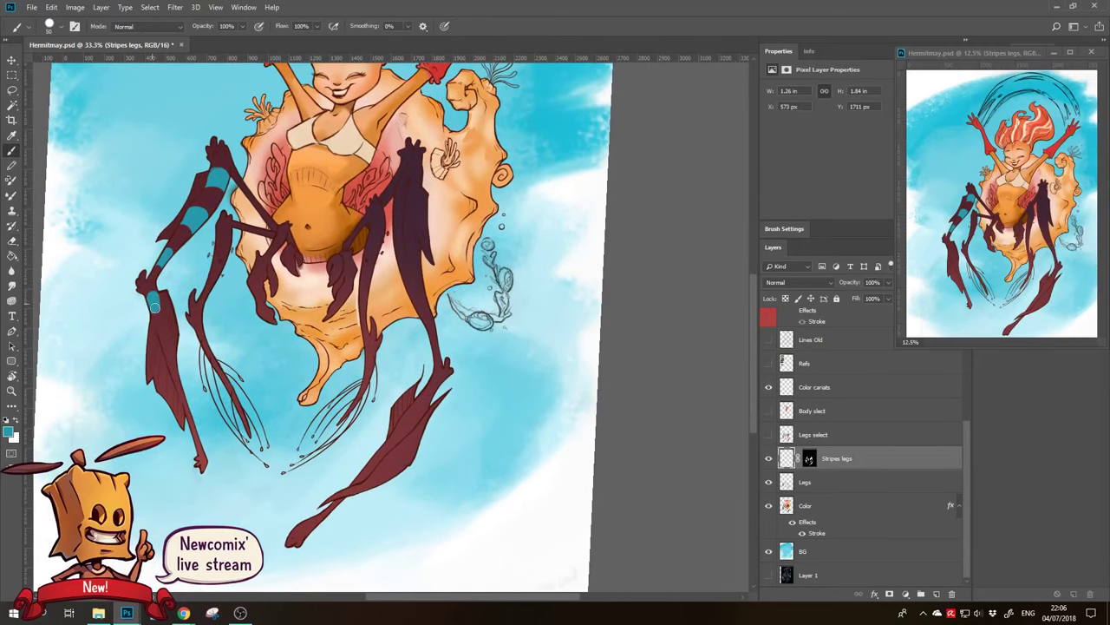
key(e)
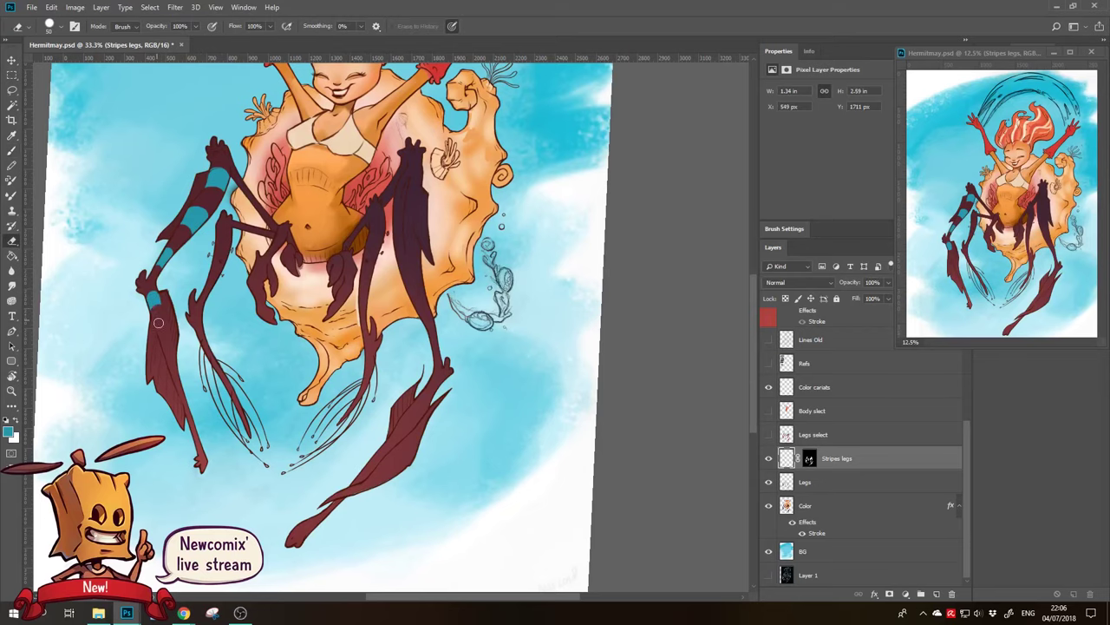
scroll(158, 322, down, 2)
key(b)
drag(159, 296, 162, 305)
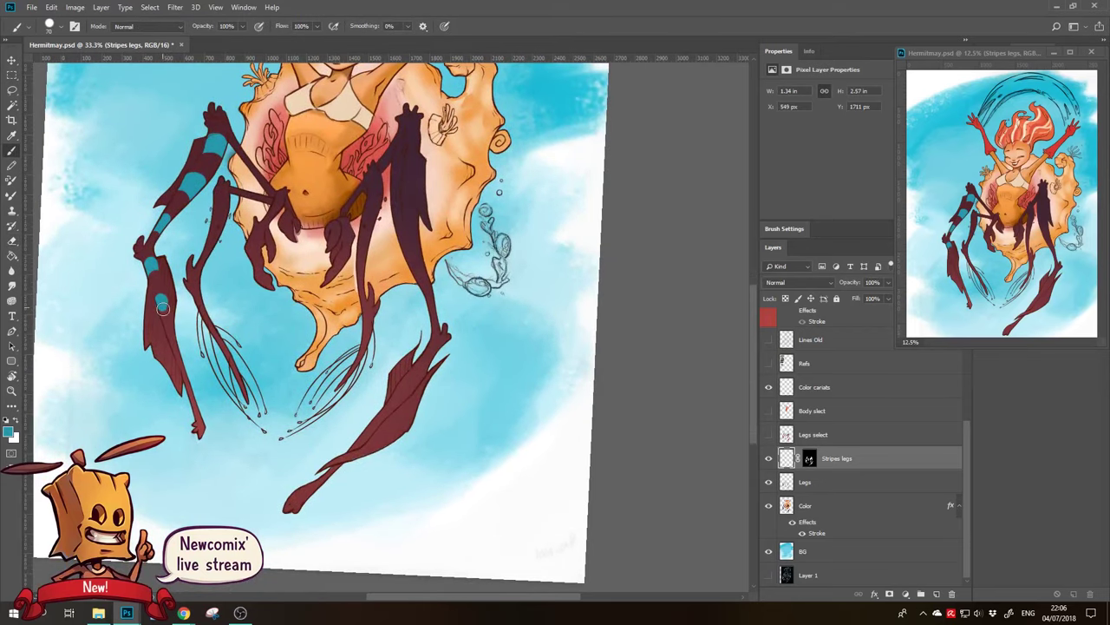
key(e)
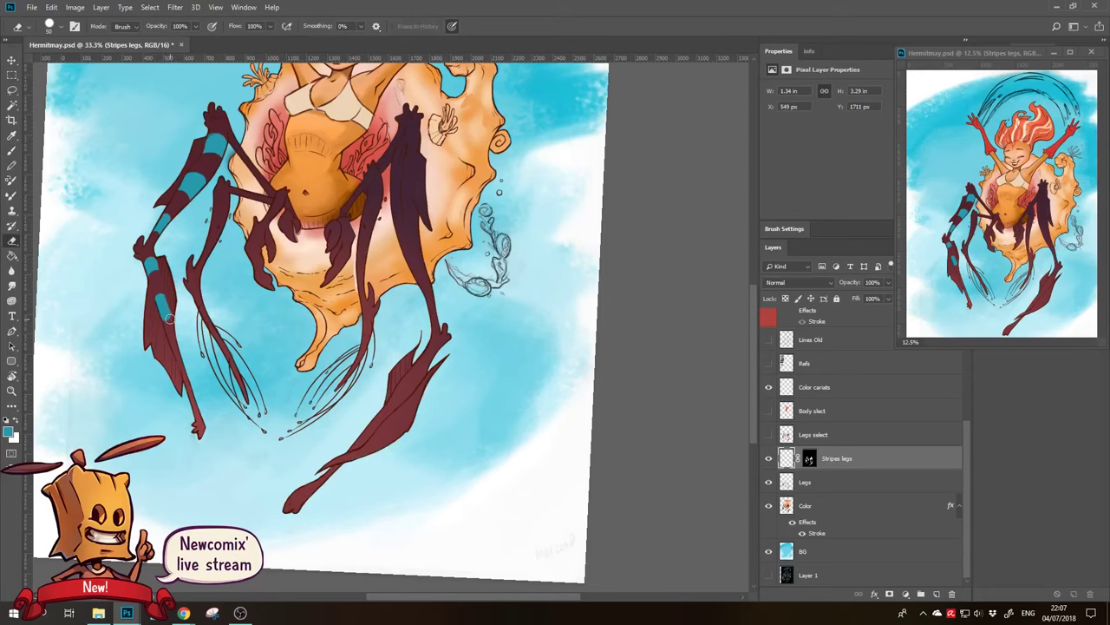
scroll(170, 326, down, 2)
key(b)
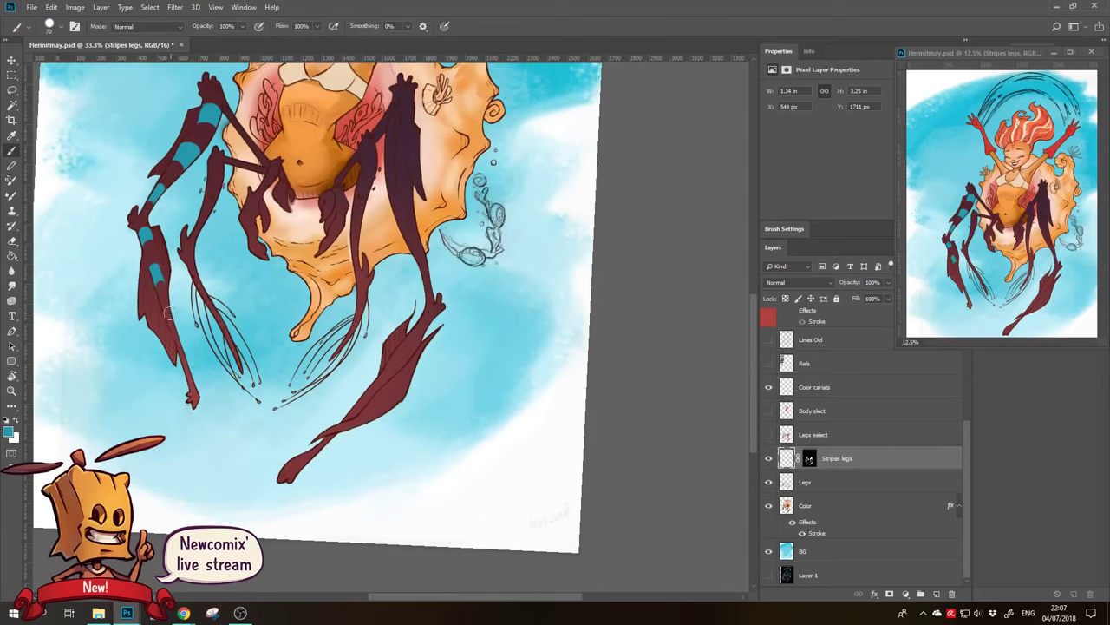
key(e)
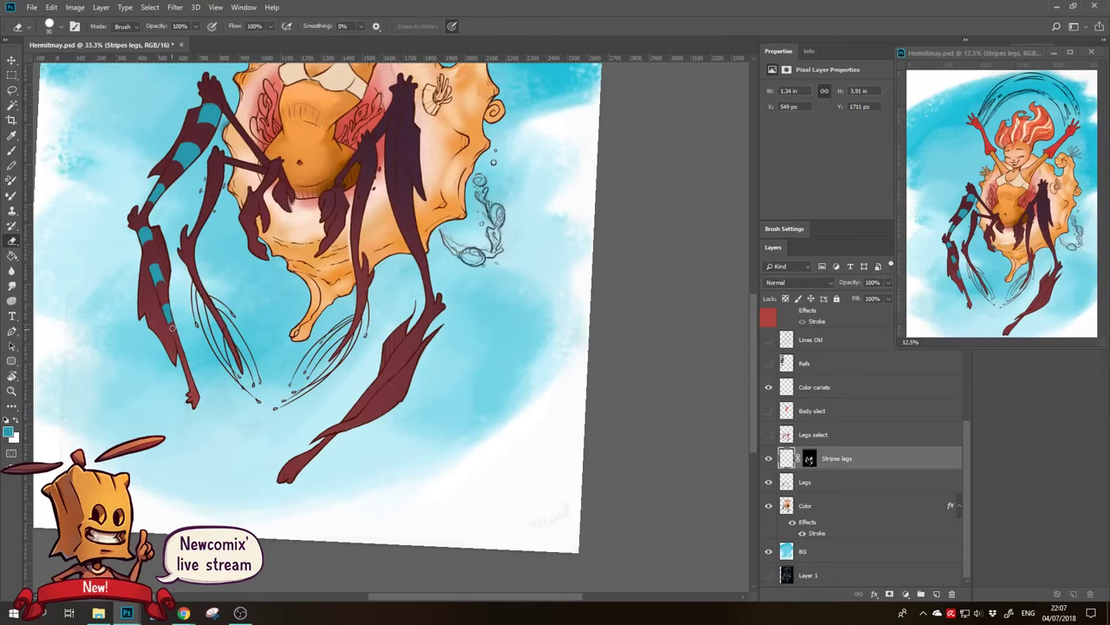
drag(323, 272, 184, 379)
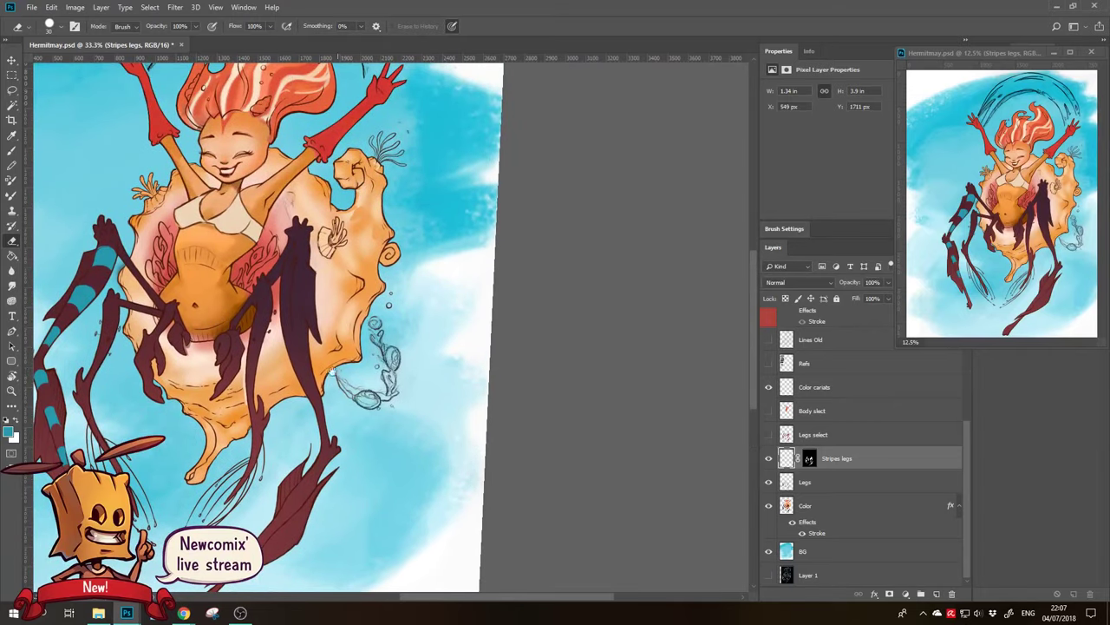
Paint and trim teal stripes on the dark legs beside the belly, adding one lower down
mouse_move(84, 290)
mouse_down()
mouse_move(179, 260)
mouse_move(196, 316)
mouse_move(175, 347)
mouse_up()
key(b)
key(e)
key(b)
key(e)
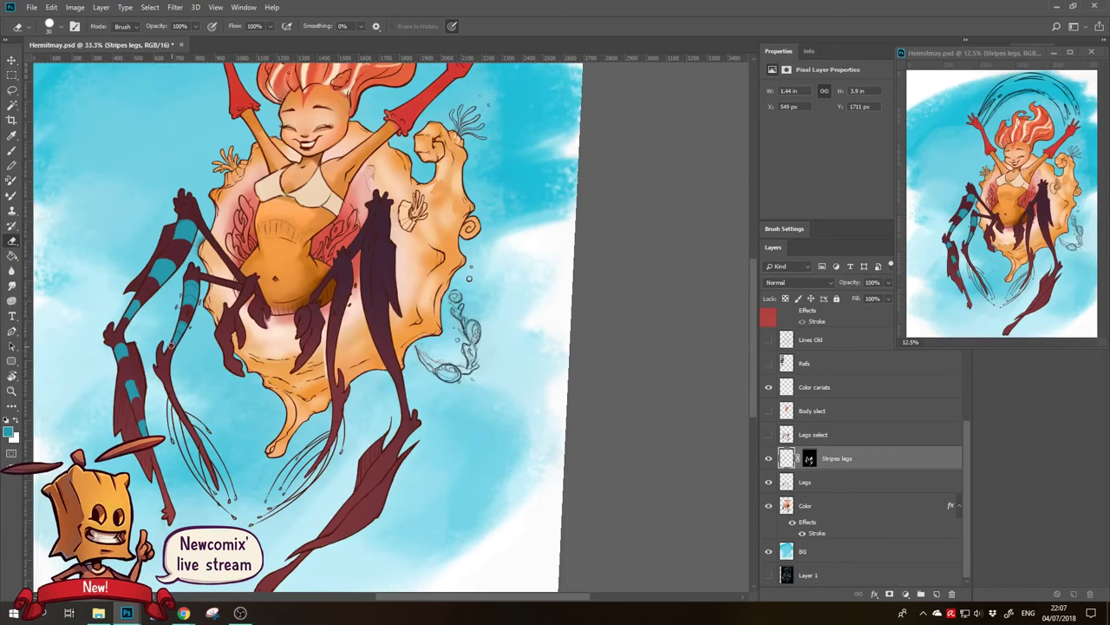
scroll(178, 357, down, 1)
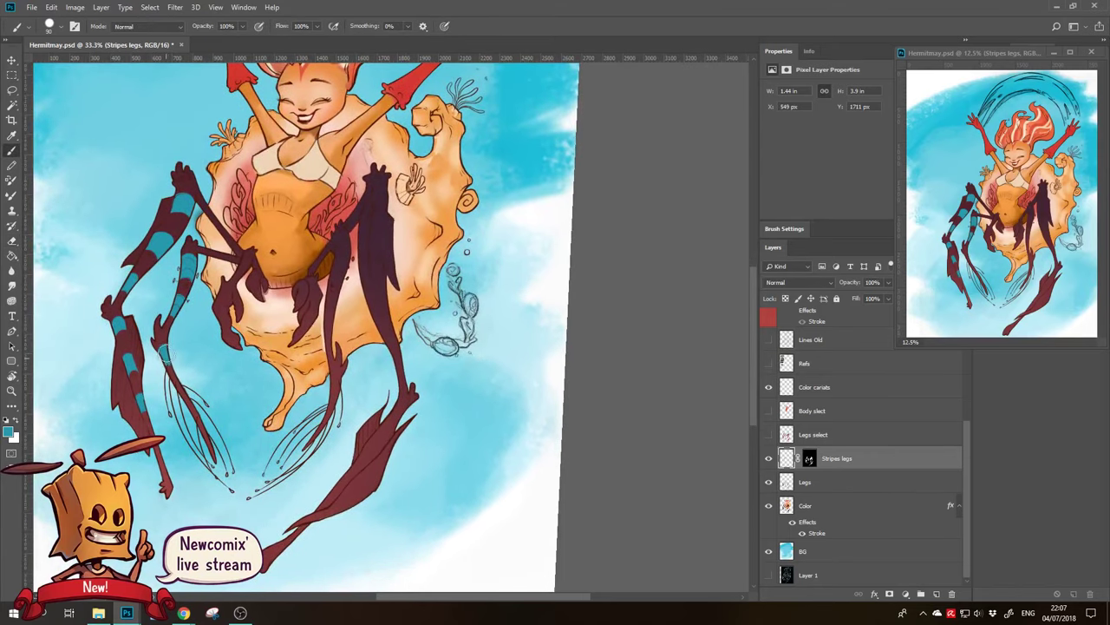
drag(181, 392, 185, 396)
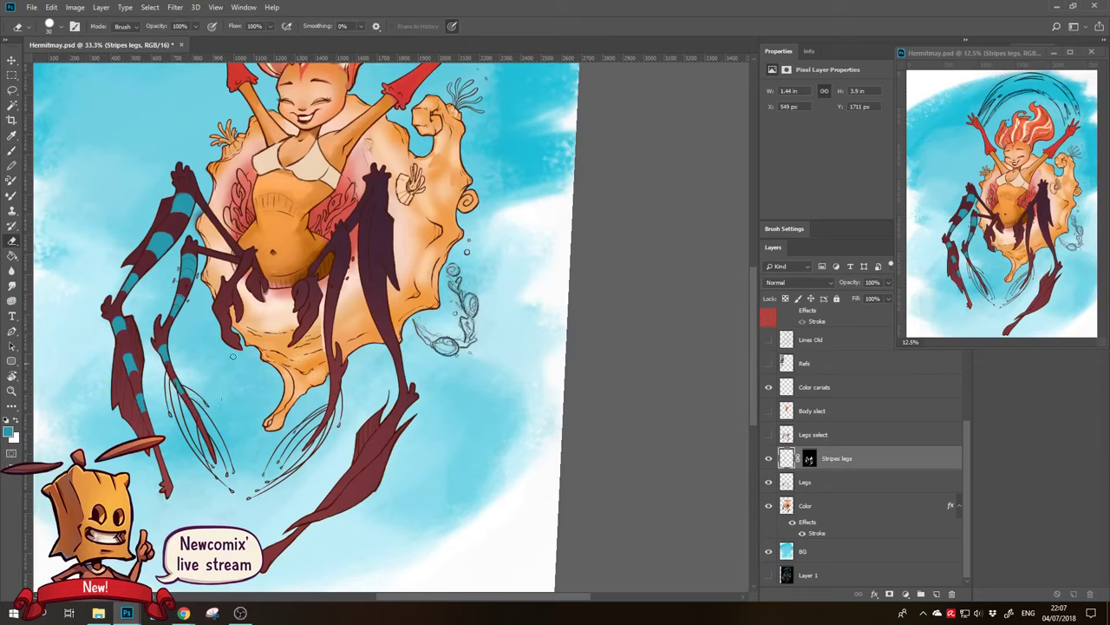
key(b)
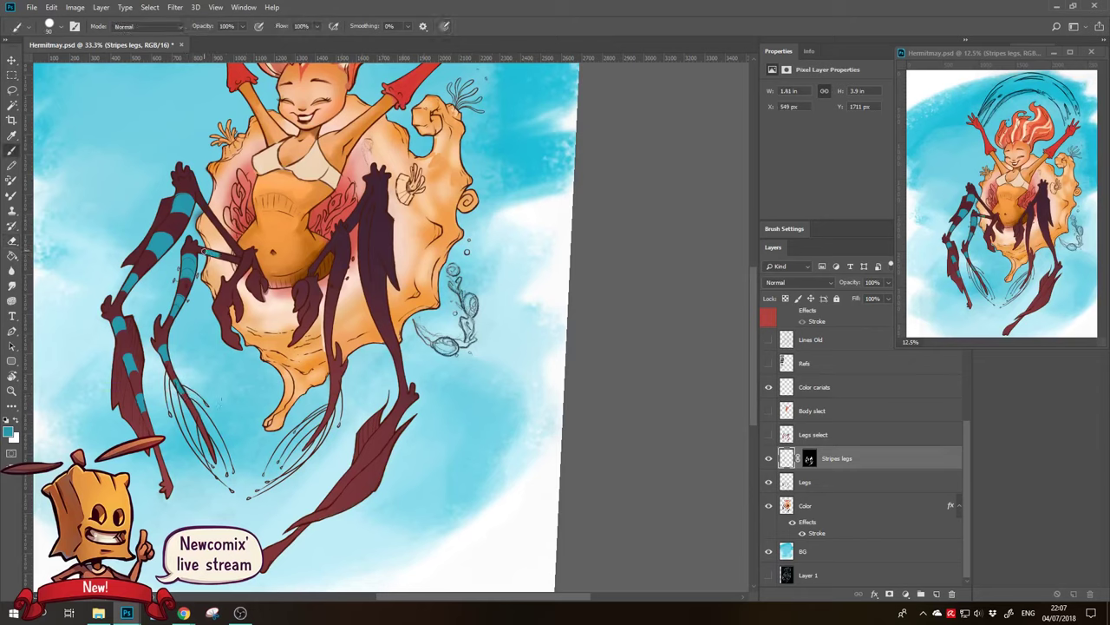
key(e)
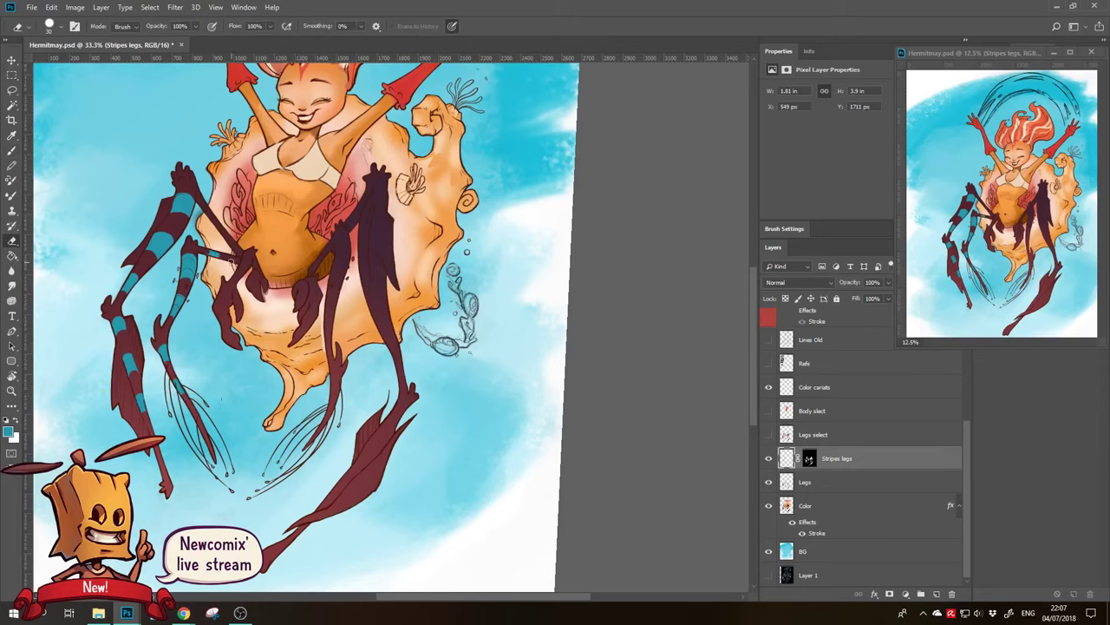
Clean up stripe paint at the leg joints near the torso, undoing a stray teal mark
drag(225, 260, 231, 258)
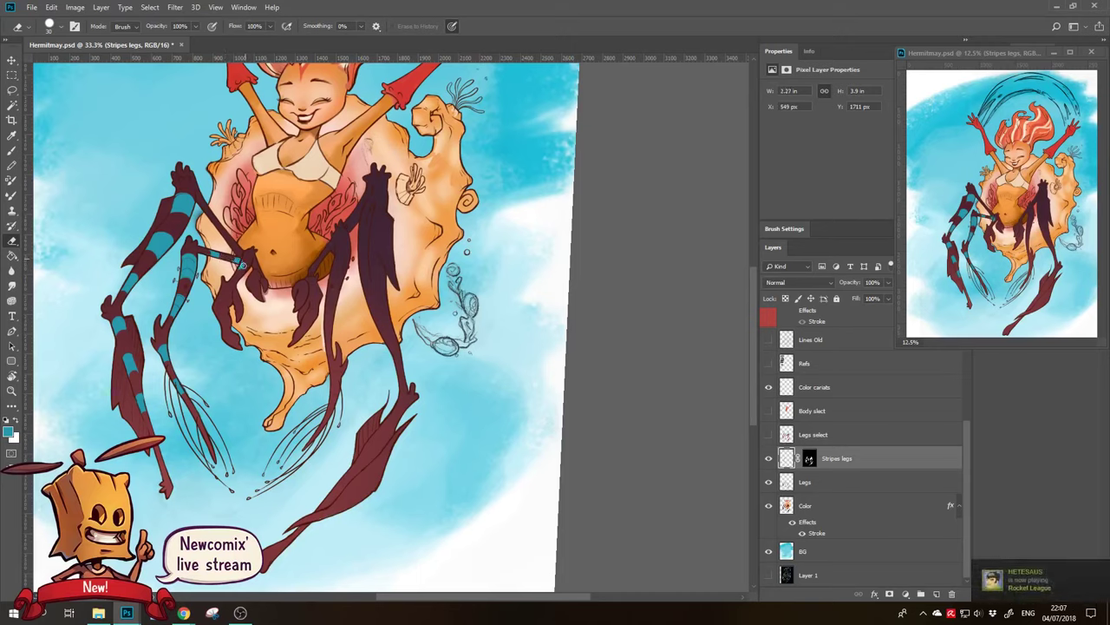
drag(246, 260, 235, 259)
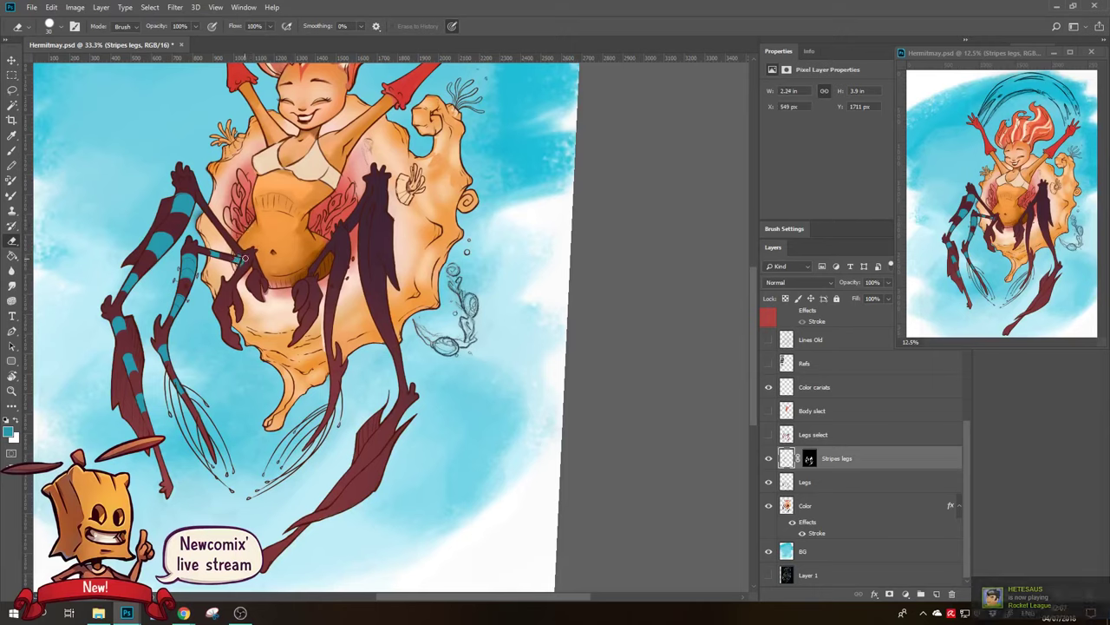
drag(243, 266, 224, 230)
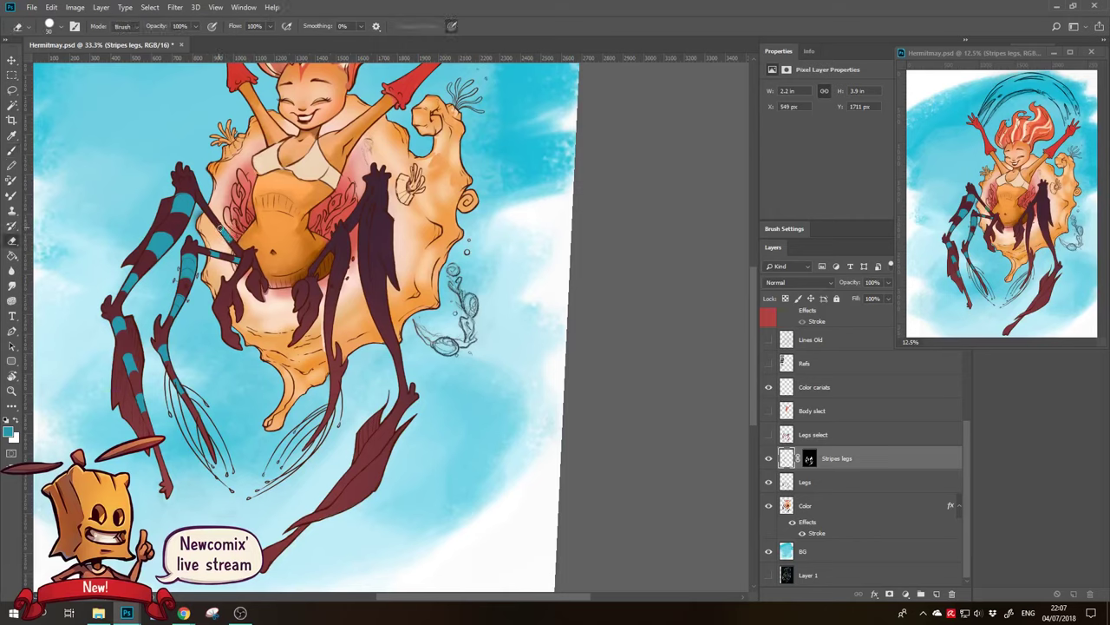
key(b)
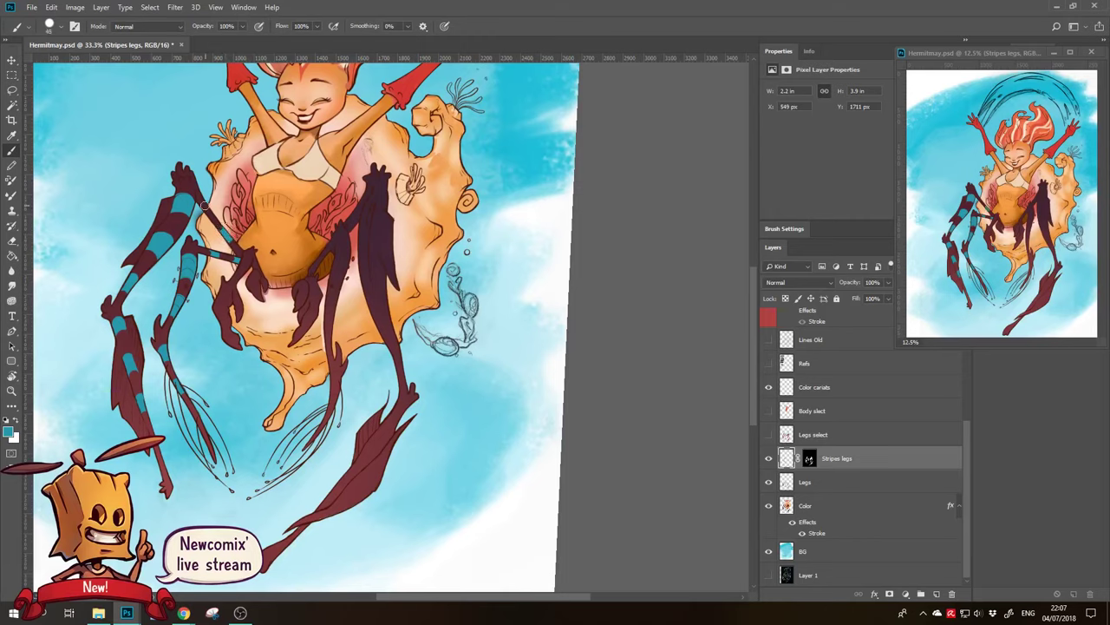
key(e)
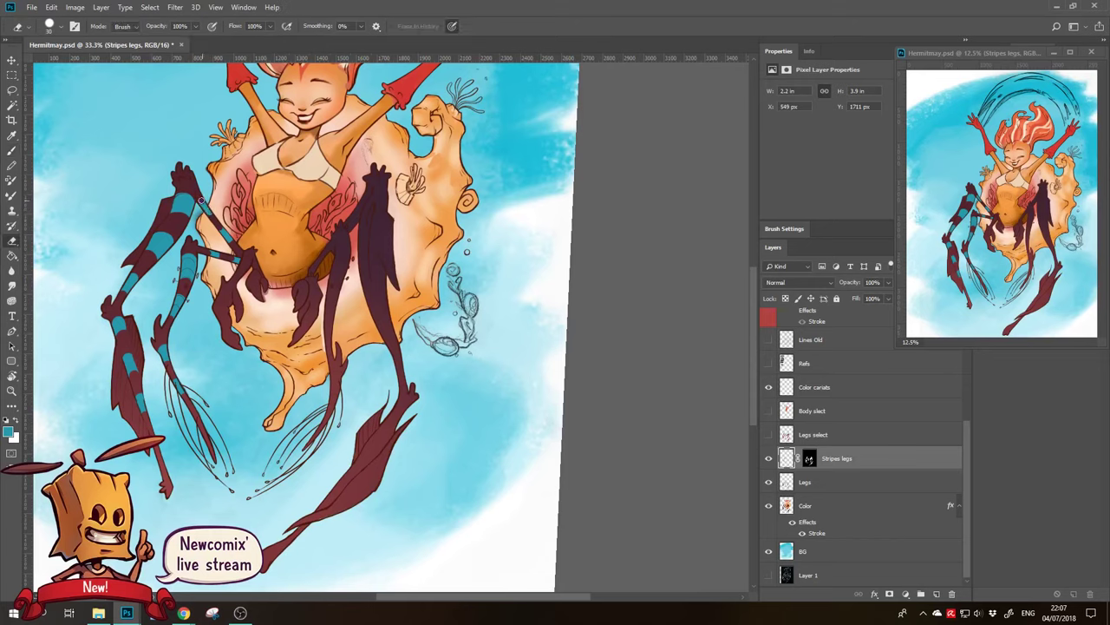
drag(226, 208, 200, 198)
drag(259, 266, 219, 238)
key(b)
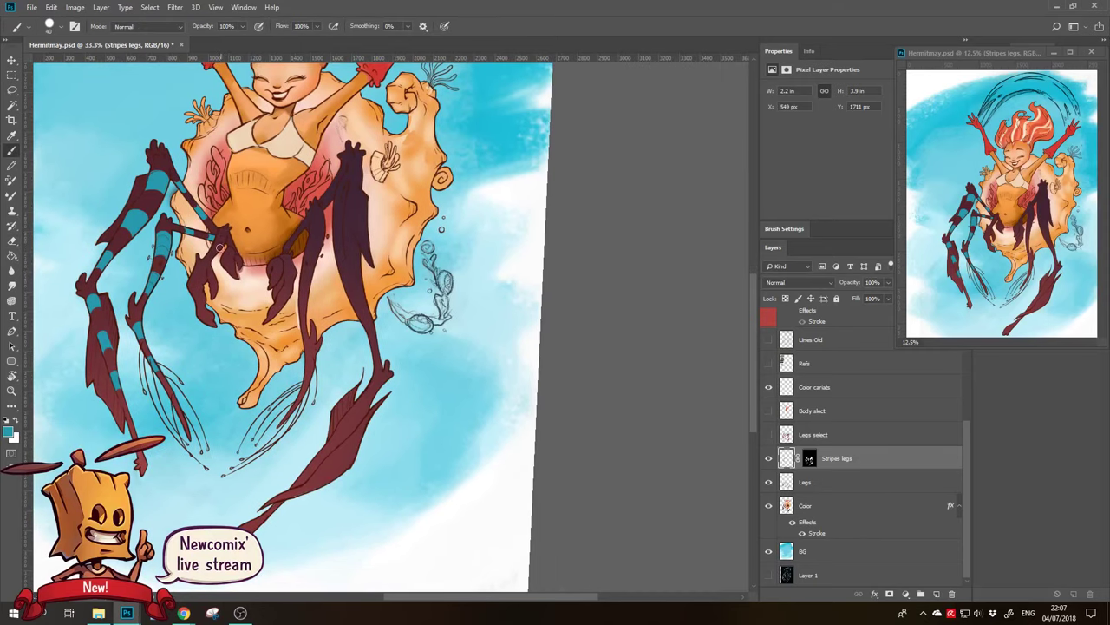
key(ctrl+z)
Refine the teal stripes on the short leg joints beside the belly
key(e)
key(b)
key(e)
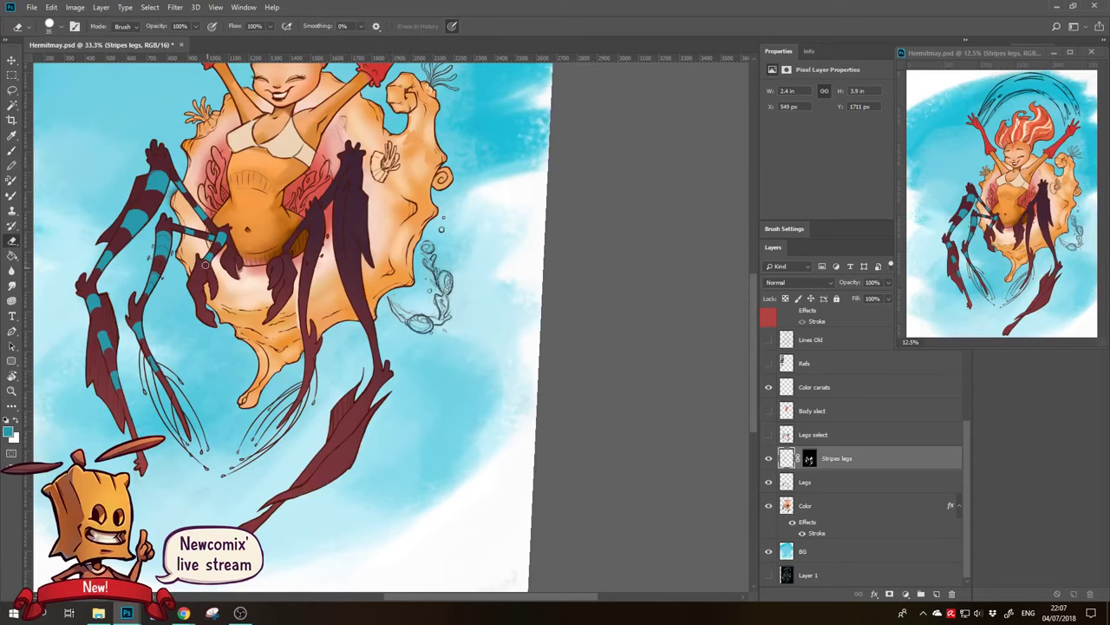
drag(203, 282, 200, 263)
key(b)
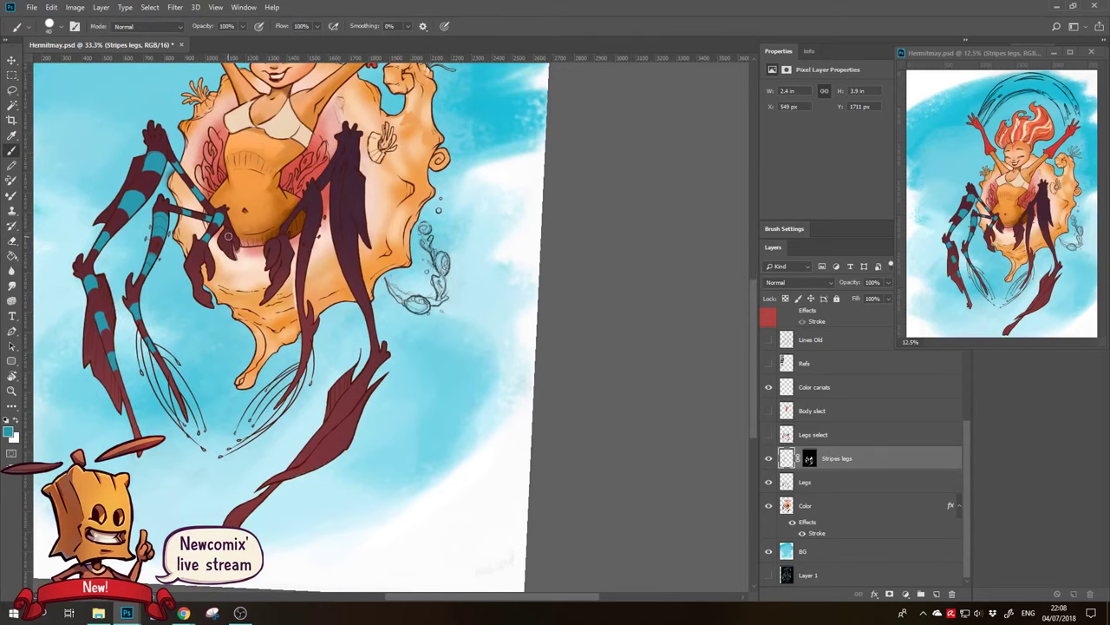
key(e)
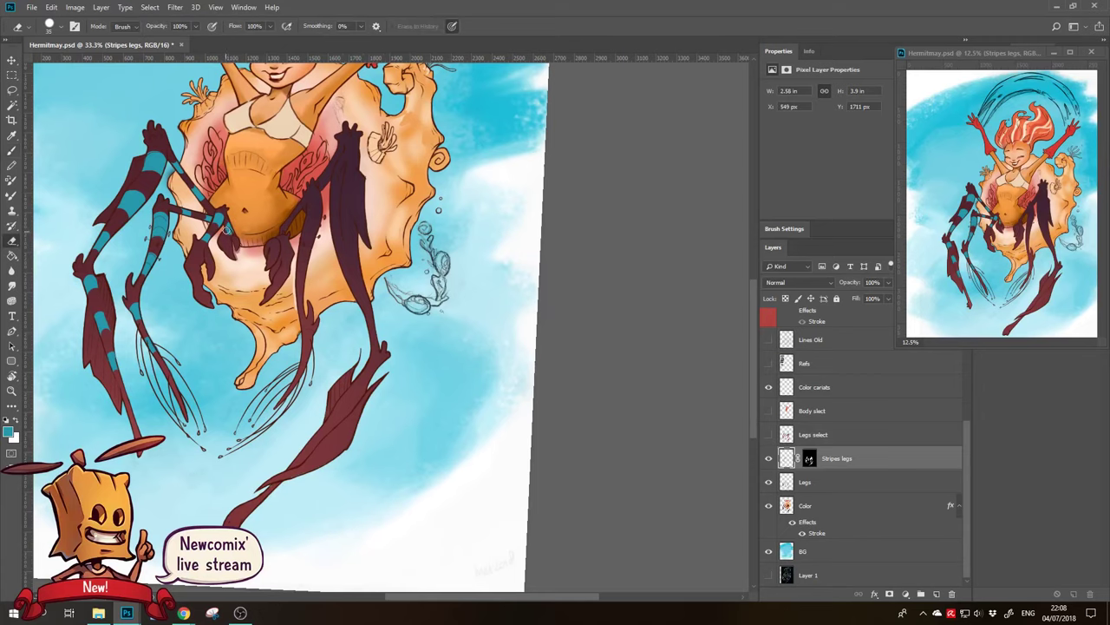
drag(247, 261, 195, 256)
key(b)
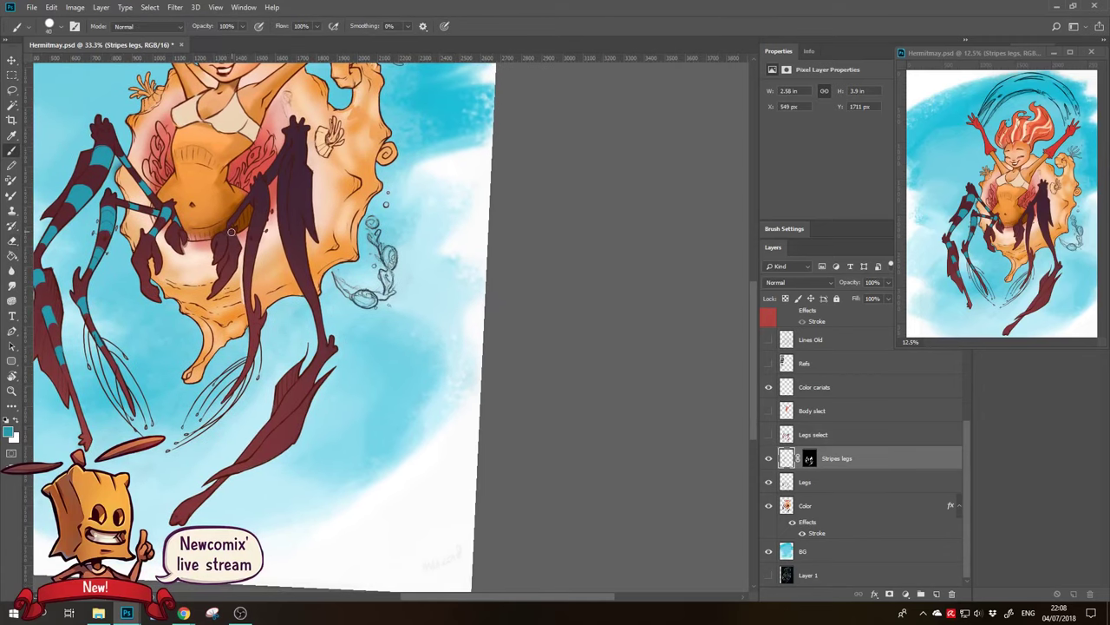
key(e)
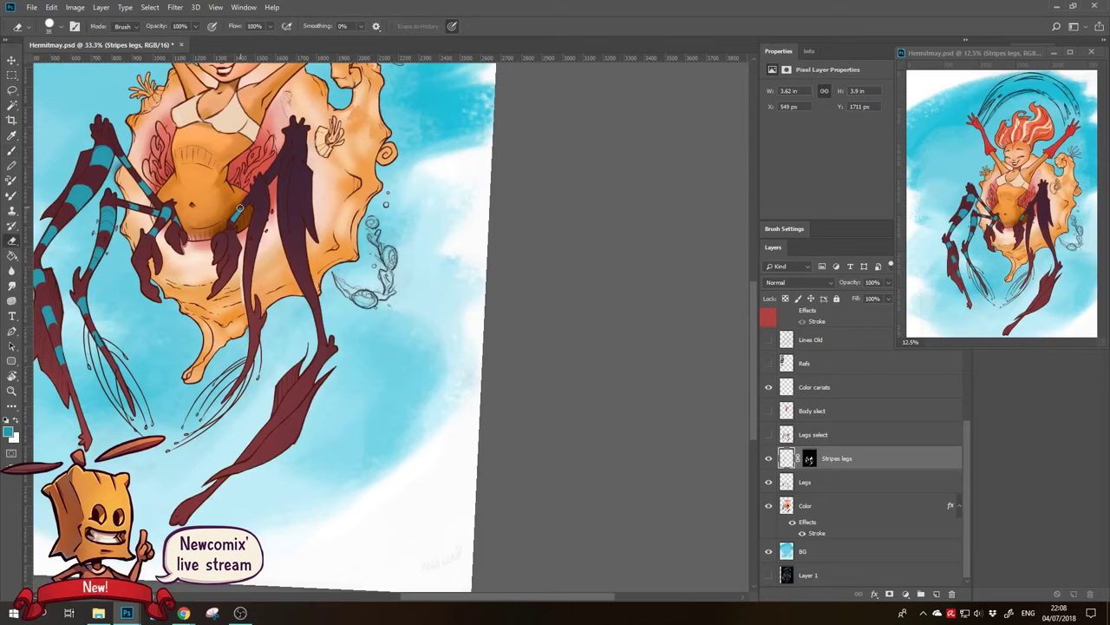
drag(252, 216, 239, 228)
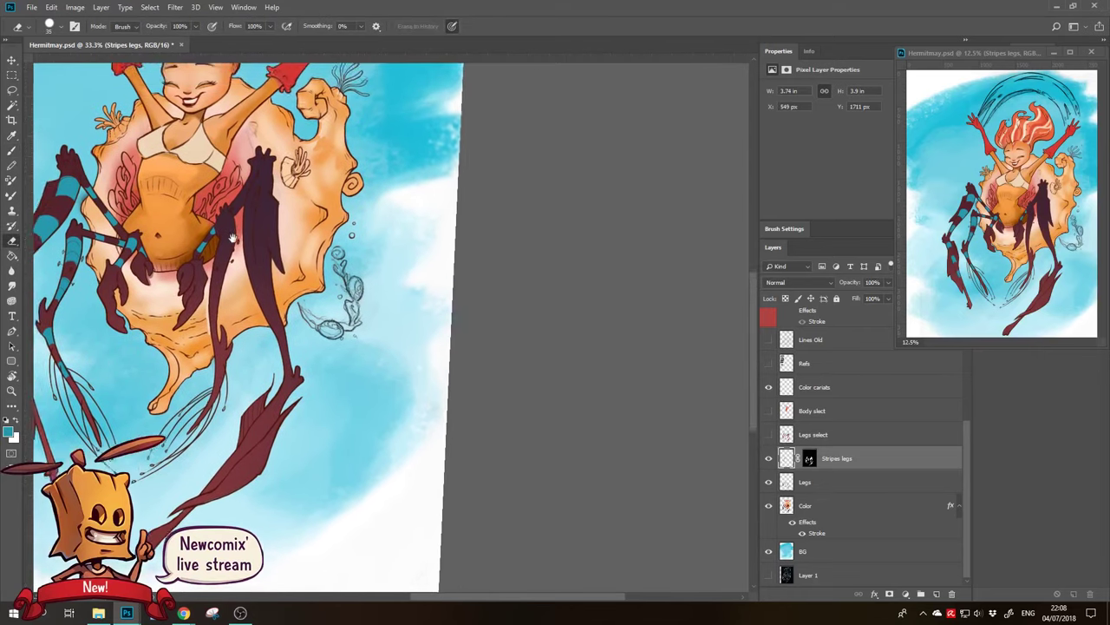
Paint and trim teal stripes on the upper part of the inner leg beside the belly
drag(243, 199, 226, 236)
key(b)
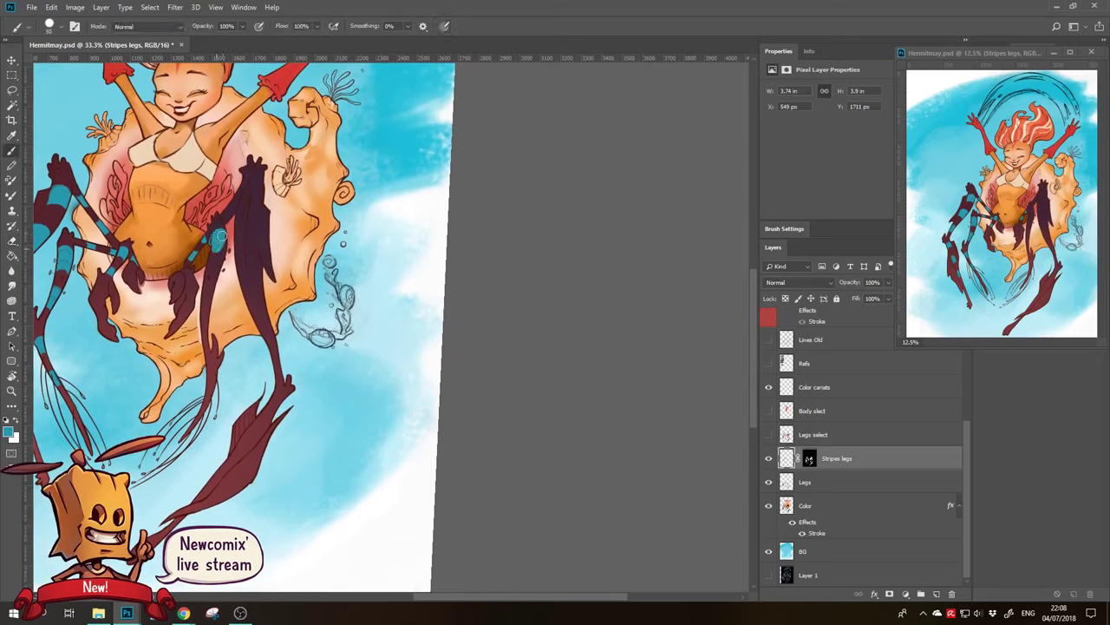
drag(222, 241, 219, 254)
key(e)
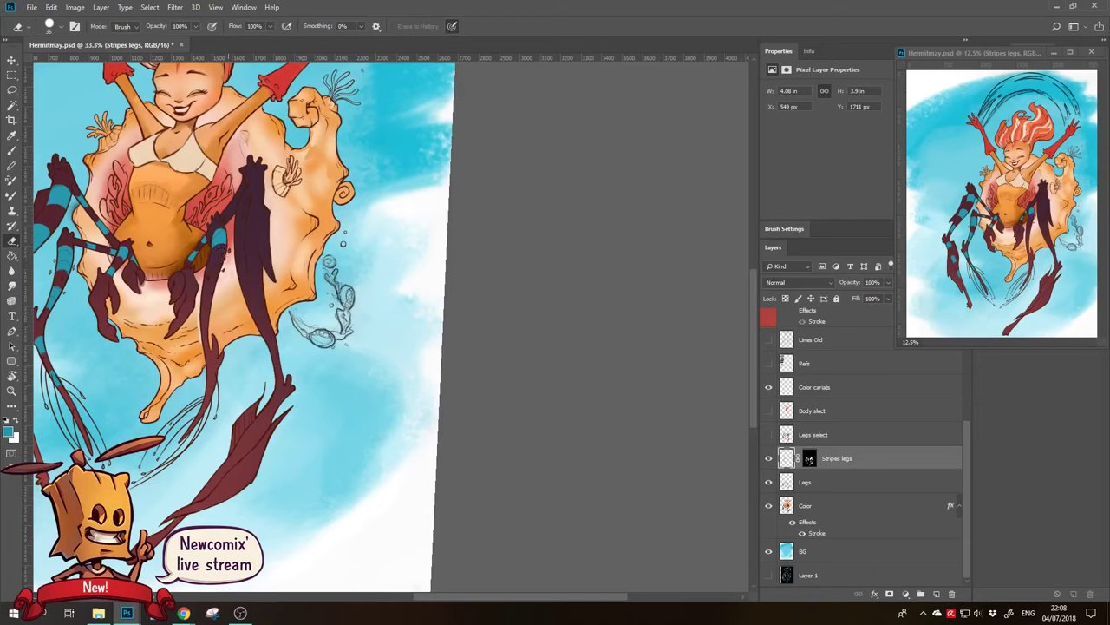
key(b)
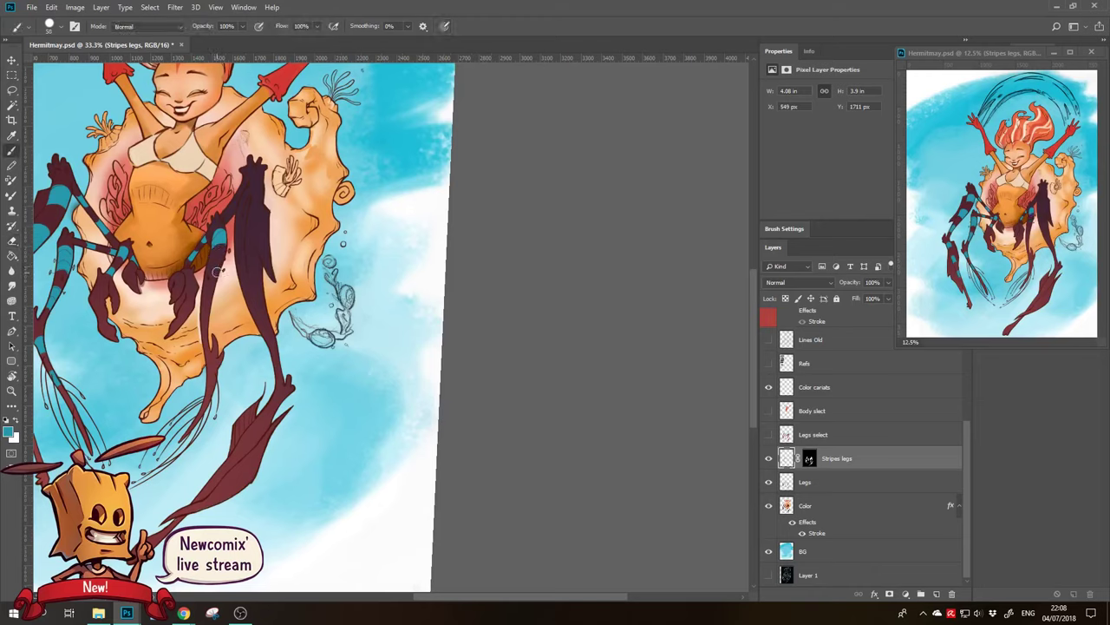
drag(209, 276, 205, 306)
key(e)
key(b)
key(e)
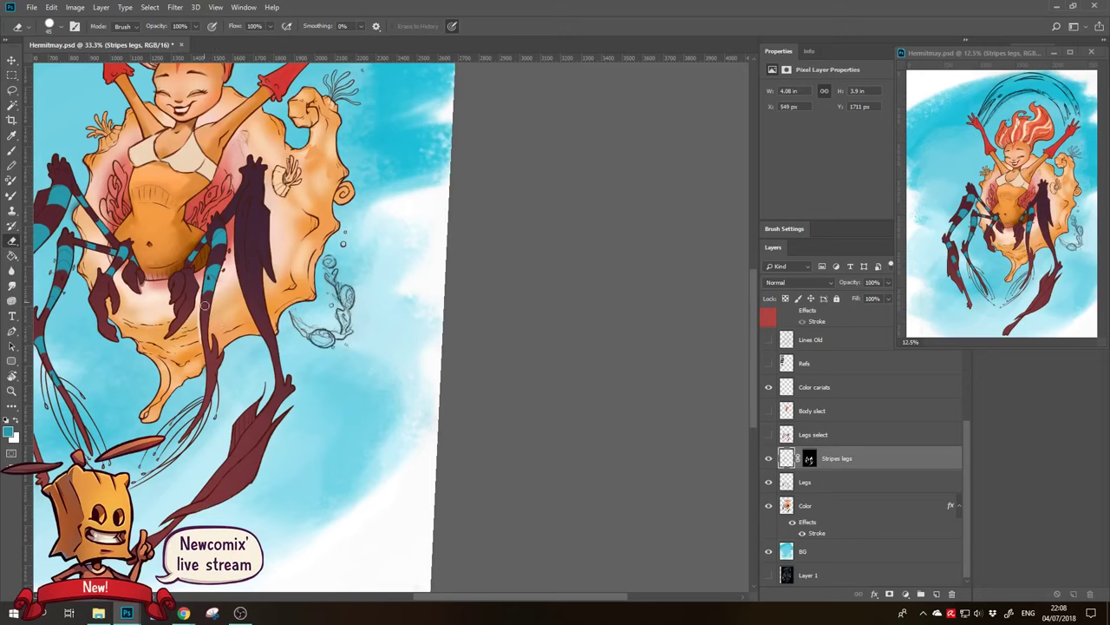
Add lower teal stripes down the inner leg, trim their edges, and save Hermitmay.psd
key(b)
drag(205, 318, 205, 339)
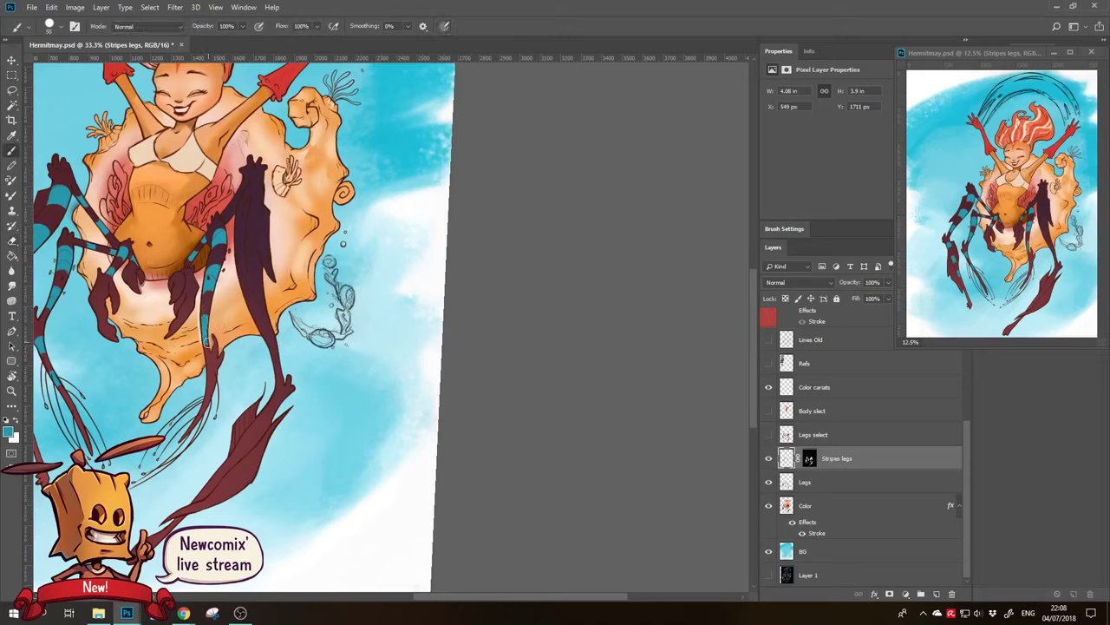
key(e)
mouse_move(220, 369)
mouse_down()
mouse_move(206, 343)
mouse_move(275, 356)
mouse_move(274, 371)
mouse_up()
key(b)
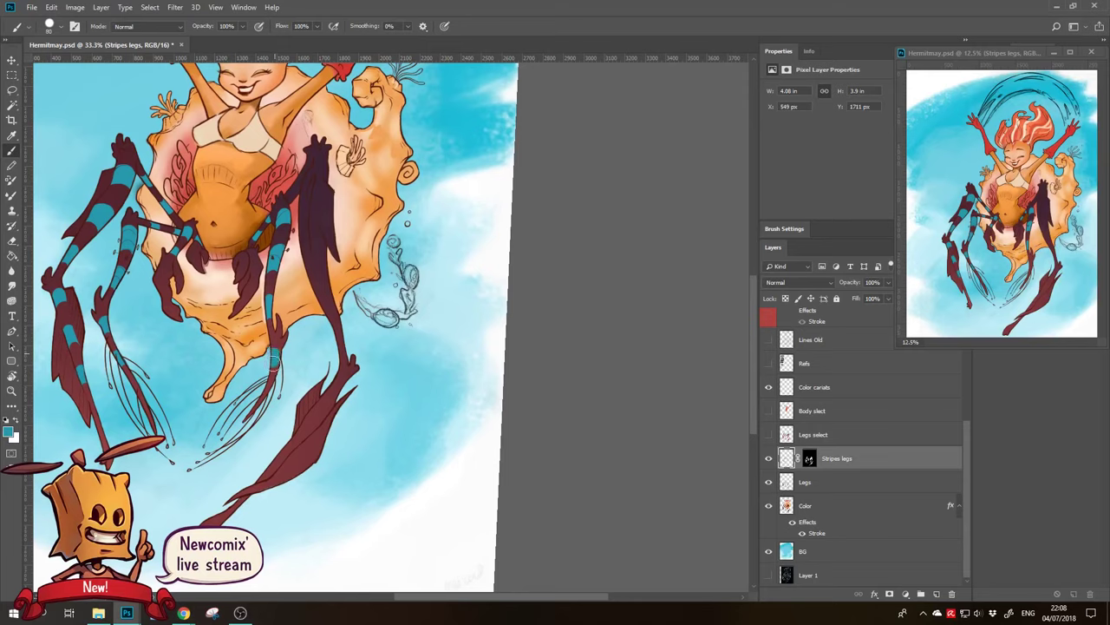
key(e)
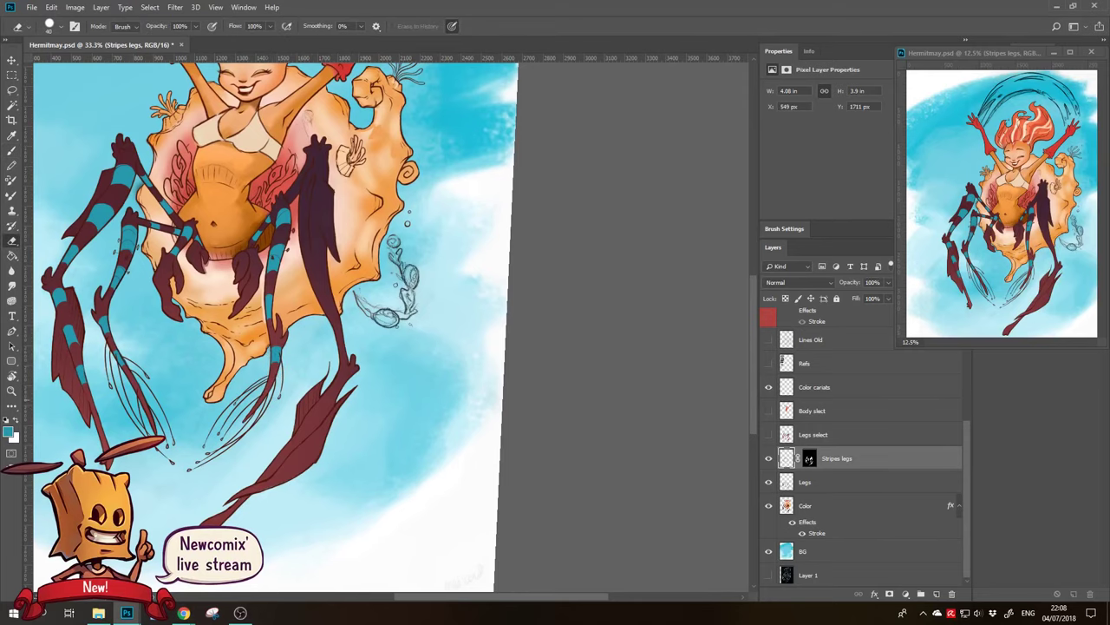
drag(282, 403, 208, 463)
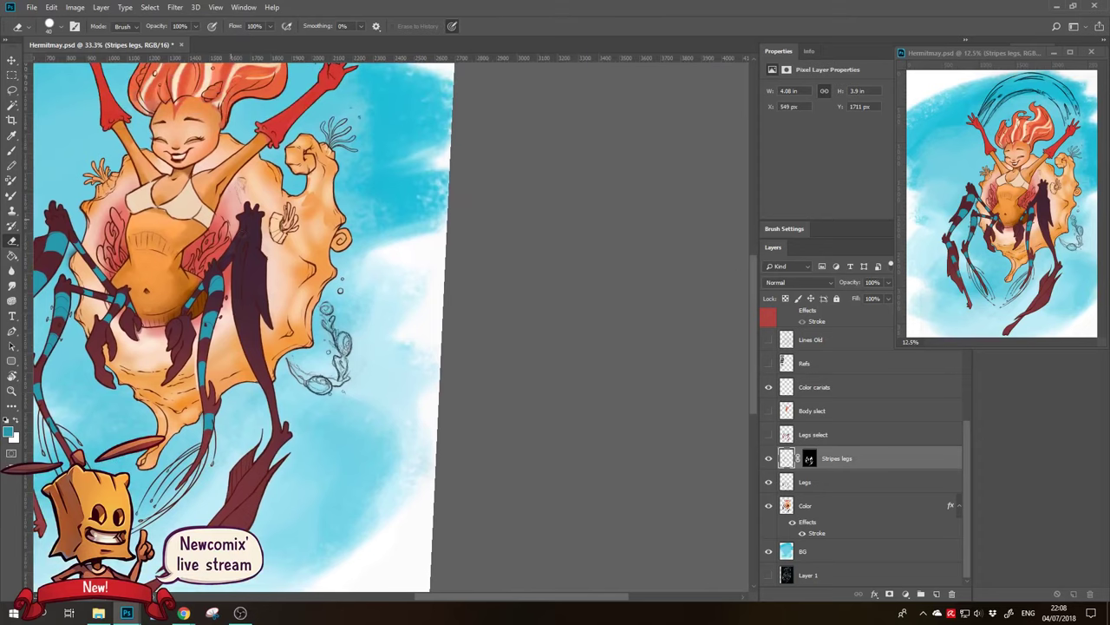
key(b)
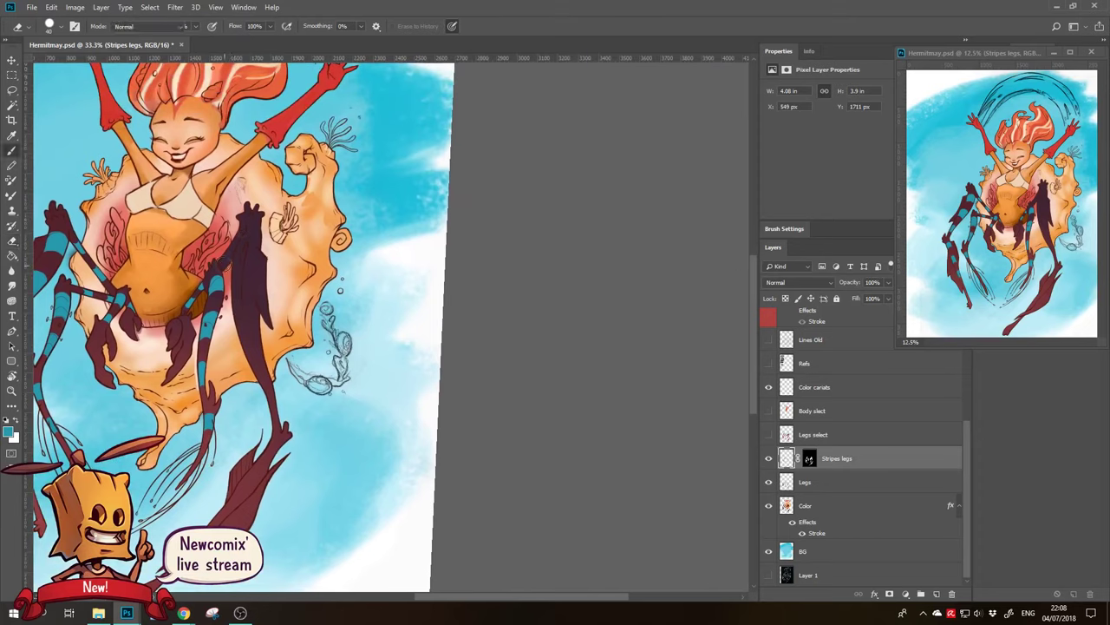
drag(231, 266, 220, 257)
key(e)
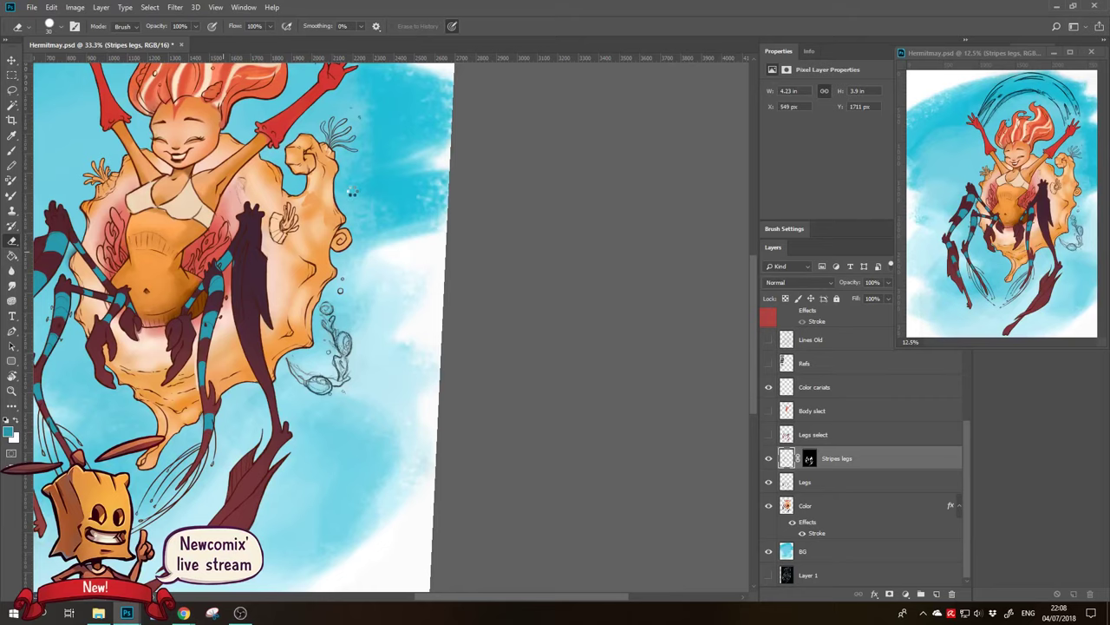
key(ctrl+s)
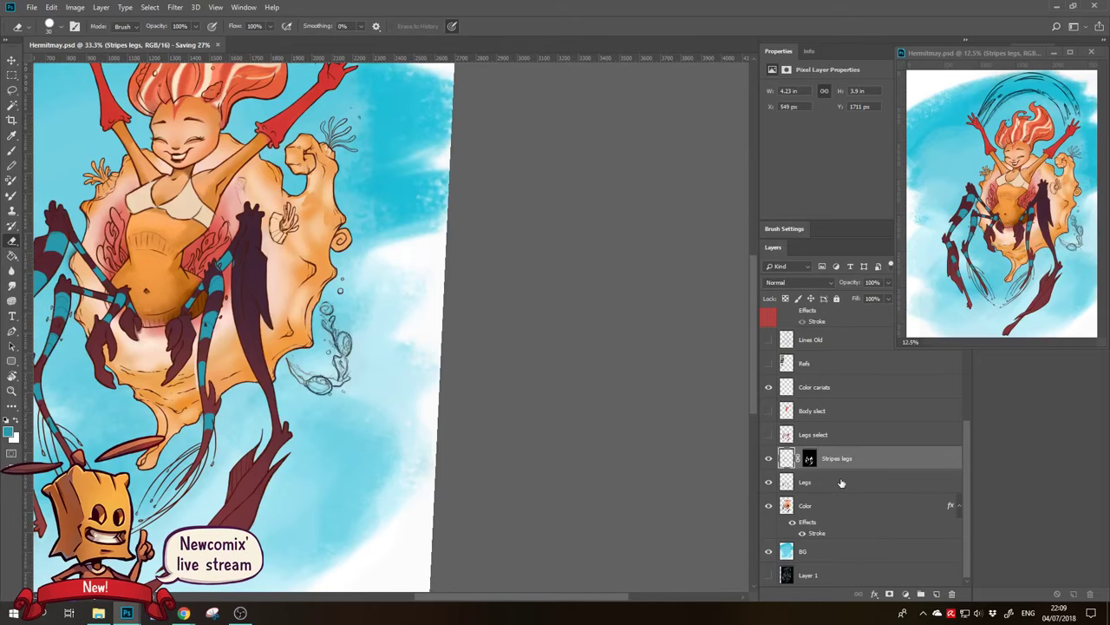
Zoom to 66.7%, shrink the brush, and clip Stripes legs to the layer beneath
drag(431, 237, 433, 238)
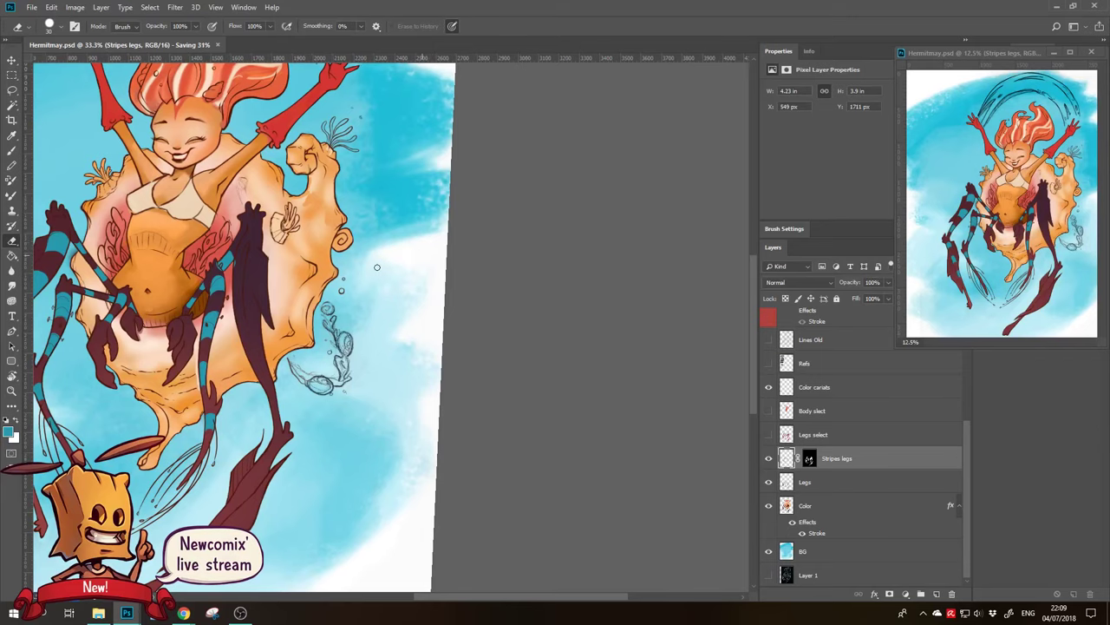
drag(402, 267, 491, 274)
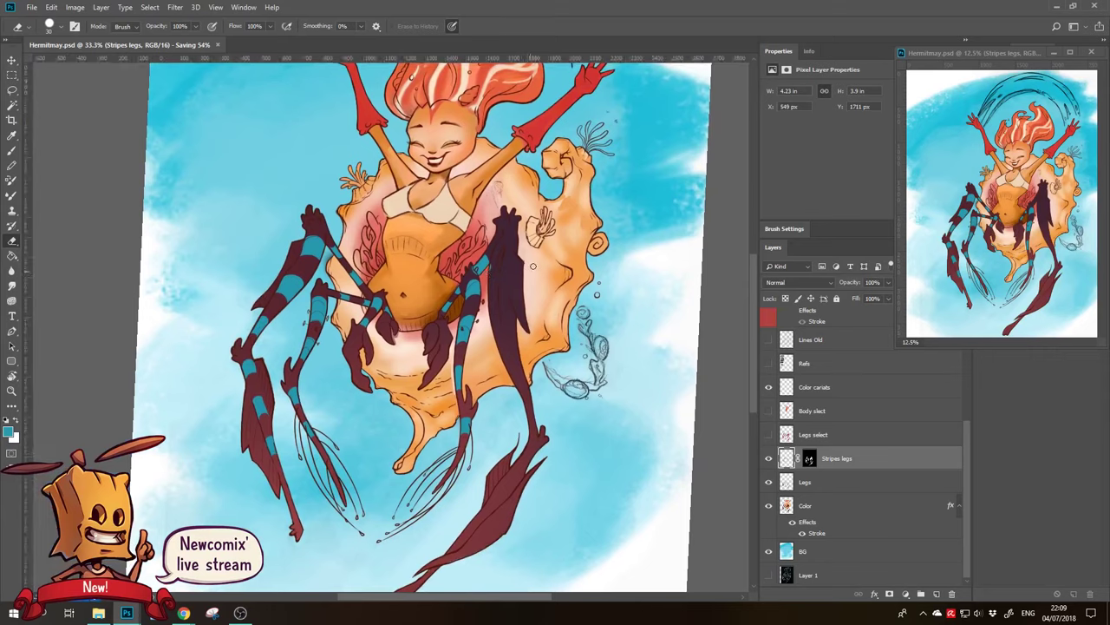
scroll(475, 265, up, 1)
scroll(473, 268, up, 1)
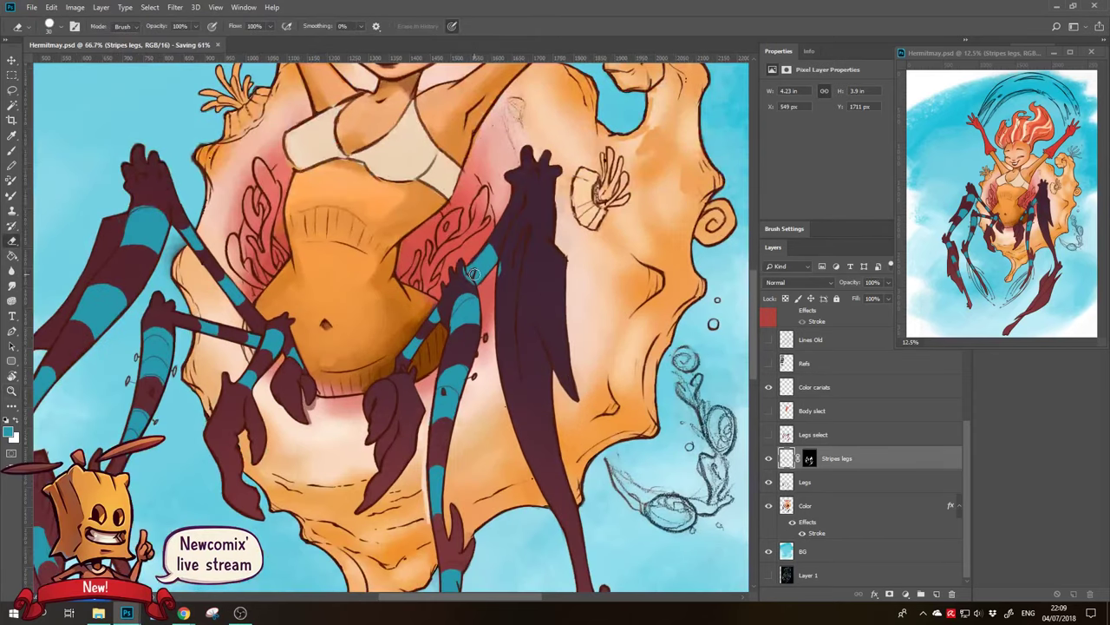
key(bracketleft)
key(ctrl+alt+g)
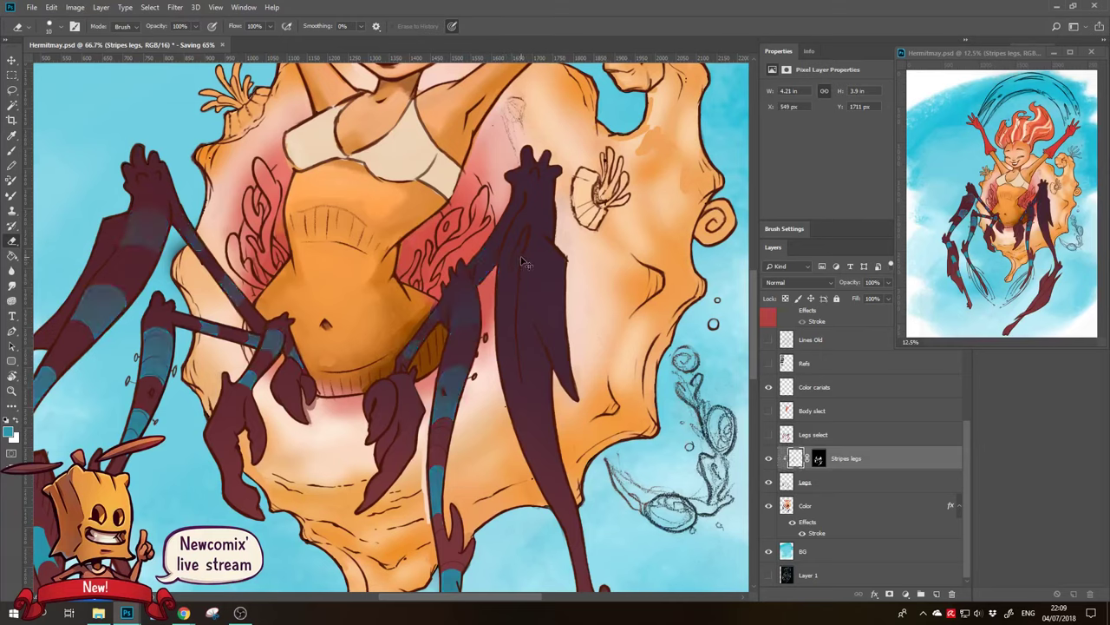
Release the Stripes legs clipping mask and paint a vivid teal stripe across the long leg
key(ctrl+alt+g)
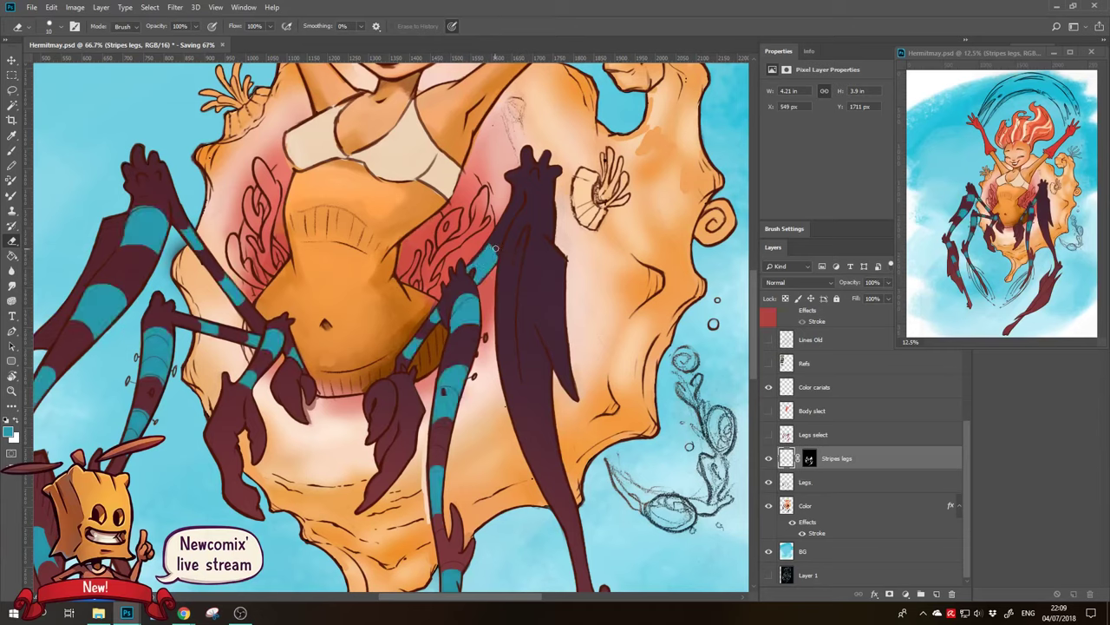
key(b)
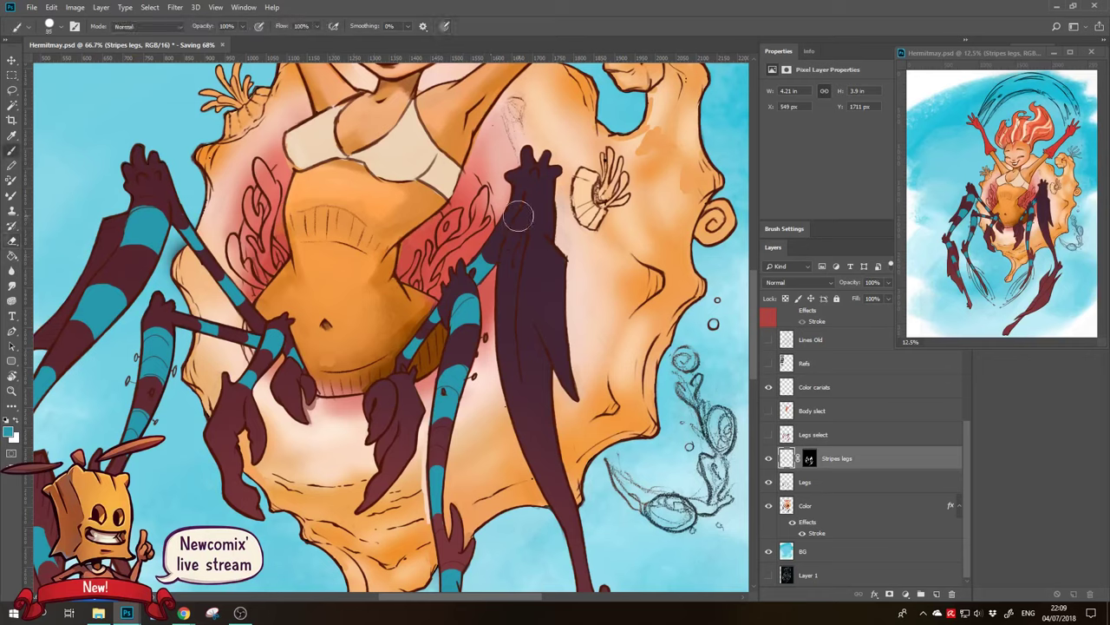
mouse_move(518, 217)
mouse_down()
mouse_move(499, 233)
mouse_move(536, 199)
mouse_move(540, 243)
mouse_move(514, 270)
mouse_move(531, 261)
mouse_up()
key(e)
key(b)
key(e)
key(b)
key(b)
key(e)
Reshape the stripe's lower edge and continue teal bands down toward the leg's lower end
mouse_move(503, 300)
mouse_down()
mouse_move(527, 298)
mouse_move(539, 264)
mouse_move(537, 287)
mouse_up()
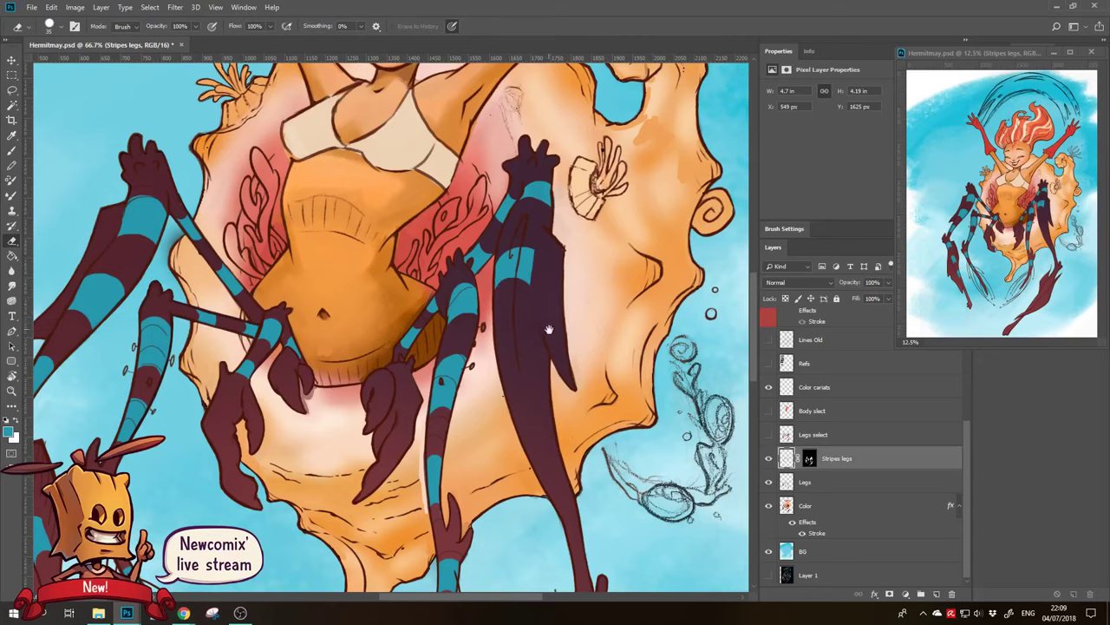
mouse_move(548, 329)
mouse_down()
mouse_move(516, 248)
mouse_move(520, 261)
mouse_move(507, 261)
mouse_move(538, 228)
mouse_up()
key(b)
key(e)
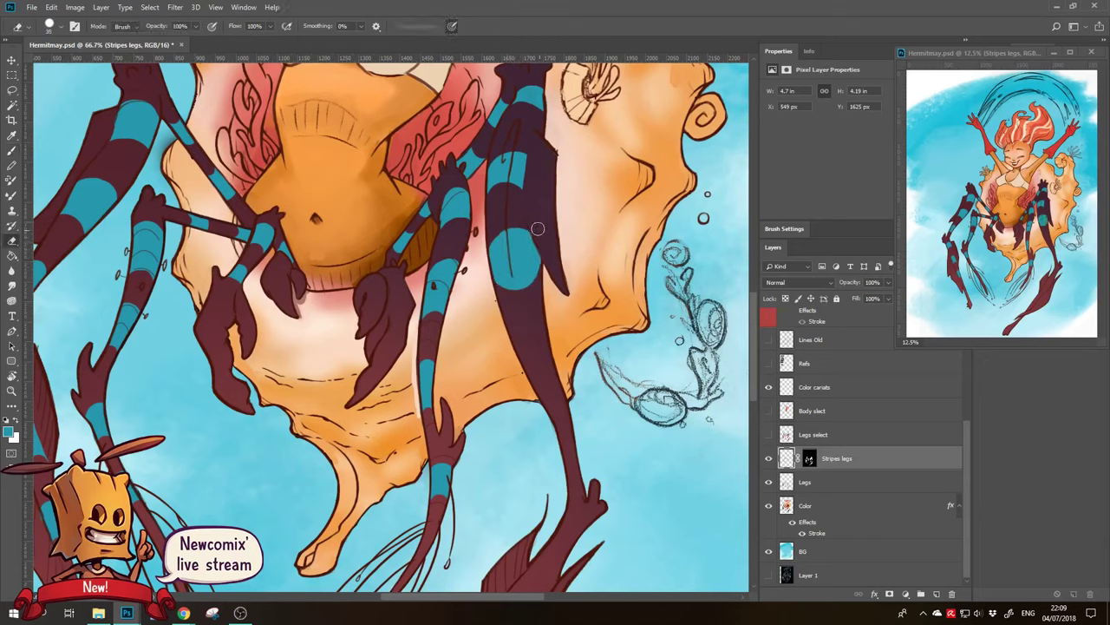
drag(500, 282, 535, 274)
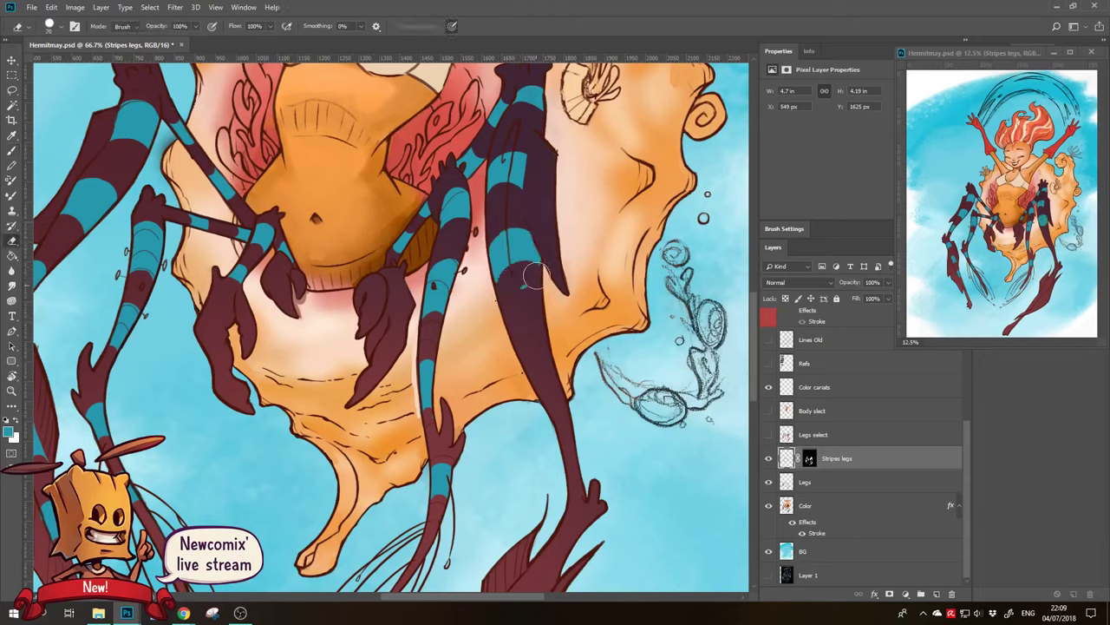
key(b)
mouse_move(551, 331)
mouse_down()
mouse_move(501, 265)
mouse_move(490, 298)
mouse_move(511, 356)
mouse_move(511, 311)
mouse_move(517, 347)
mouse_move(541, 280)
mouse_move(493, 366)
mouse_up()
key(e)
key(b)
key(e)
key(b)
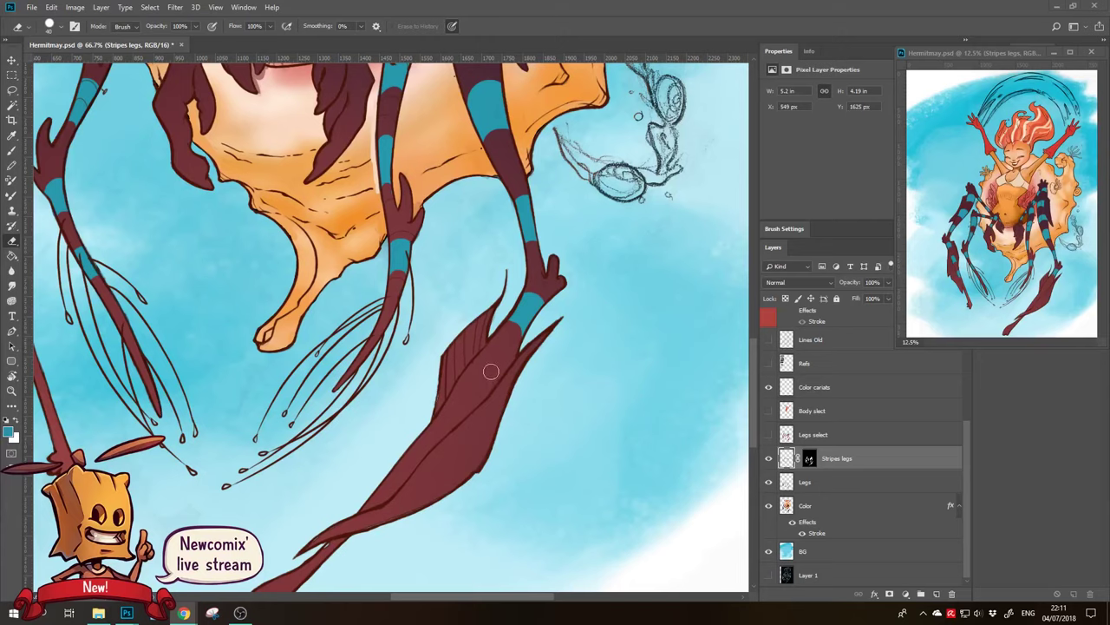
Paint and trim a teal band on the right leg's wide maroon lower section
key(b)
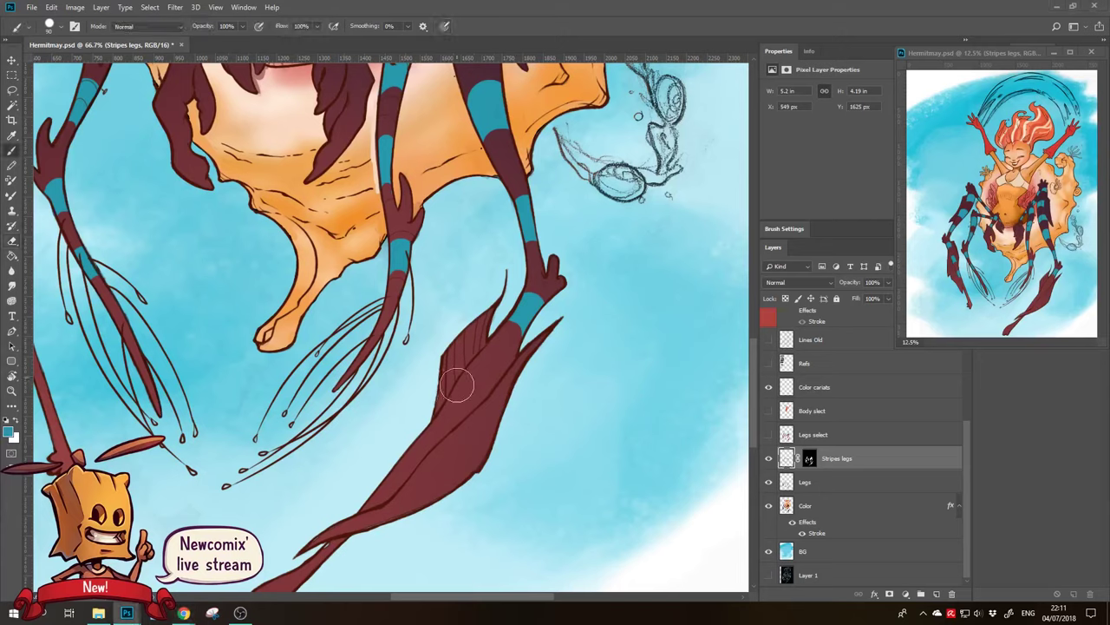
mouse_move(453, 376)
mouse_down()
mouse_move(456, 412)
mouse_move(469, 408)
mouse_move(436, 403)
mouse_up()
key(e)
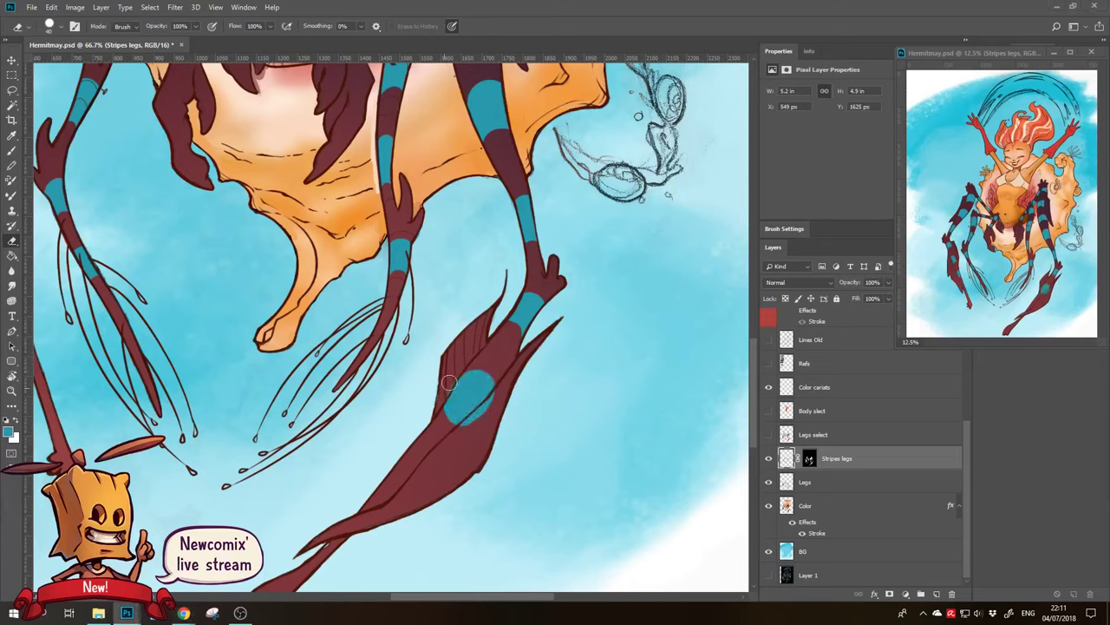
mouse_move(502, 415)
mouse_down()
mouse_move(490, 406)
mouse_move(458, 427)
mouse_move(442, 416)
mouse_up()
key(ctrl+minus)
mouse_move(508, 331)
mouse_down()
mouse_move(469, 377)
mouse_move(477, 360)
mouse_up()
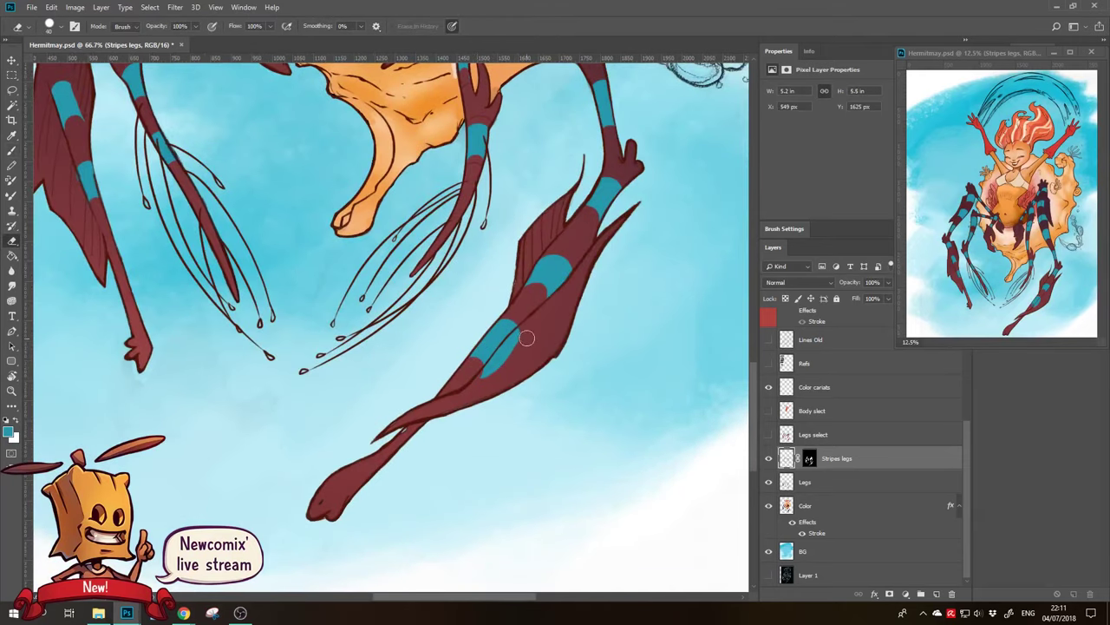
mouse_move(526, 332)
mouse_down()
mouse_move(475, 382)
mouse_move(497, 364)
mouse_up()
key(b)
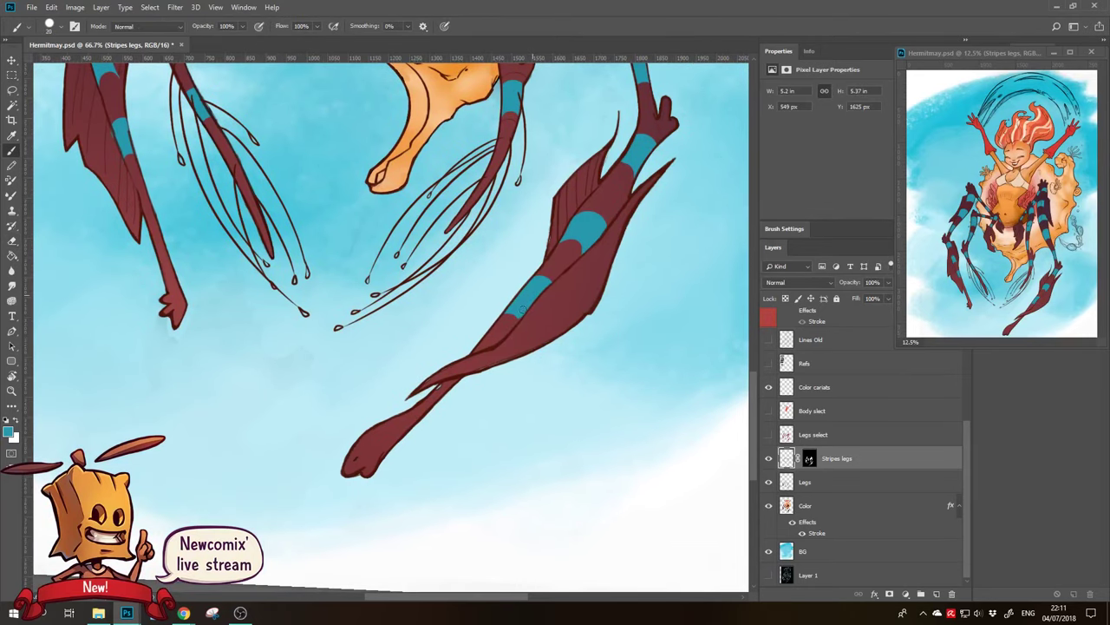
key(e)
Add a thin band near the foot, then zoom out to 33.3% to see all legs
drag(472, 388, 486, 368)
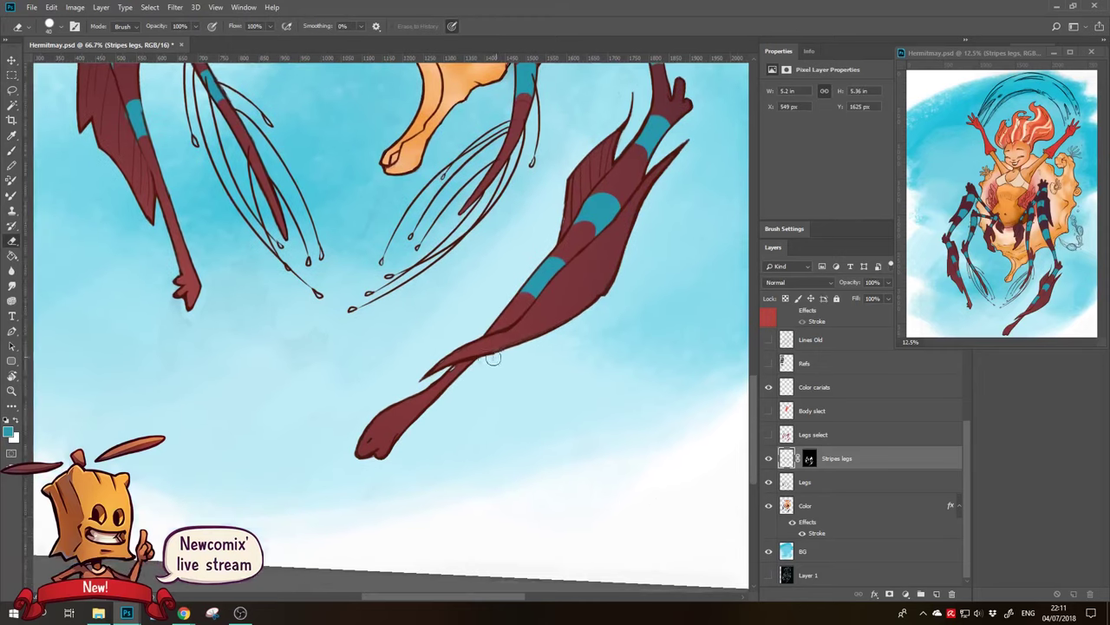
key(b)
key(e)
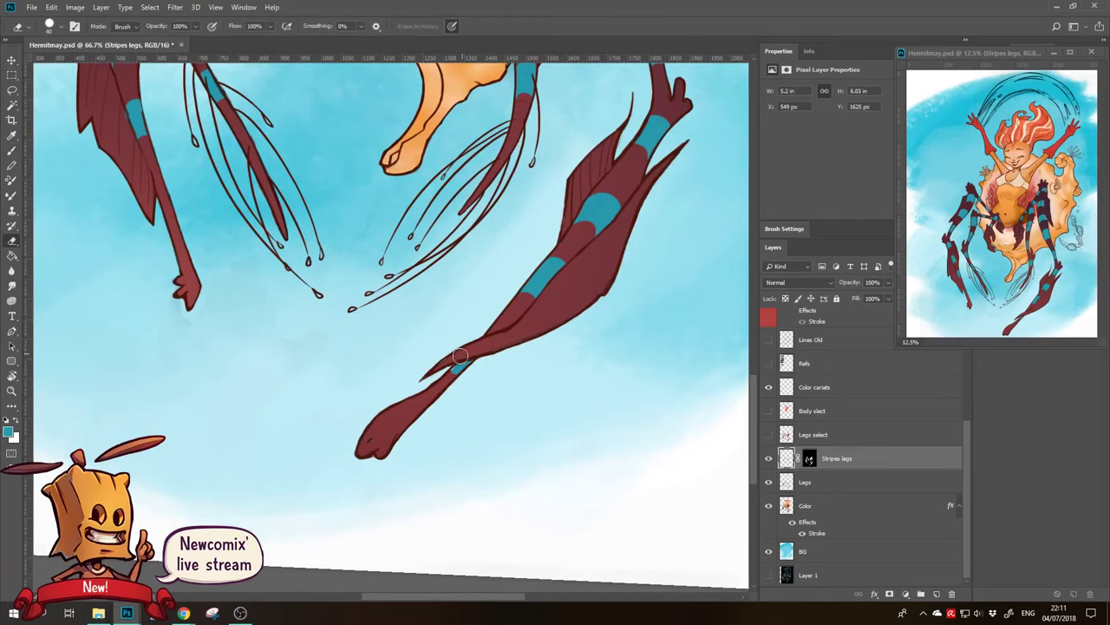
key(z)
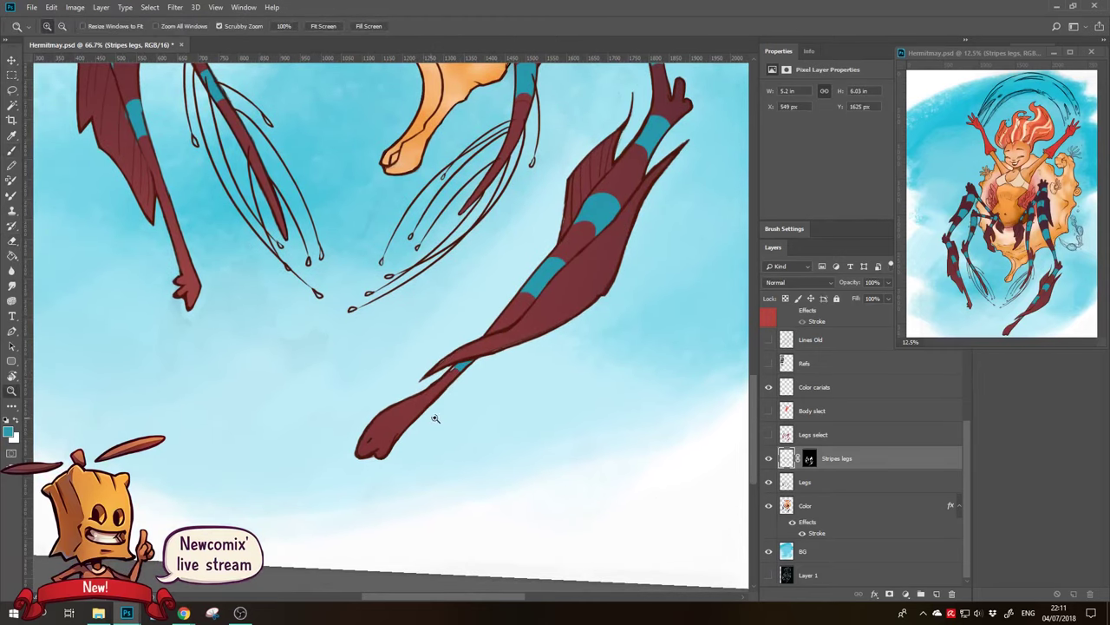
alt+click(459, 424)
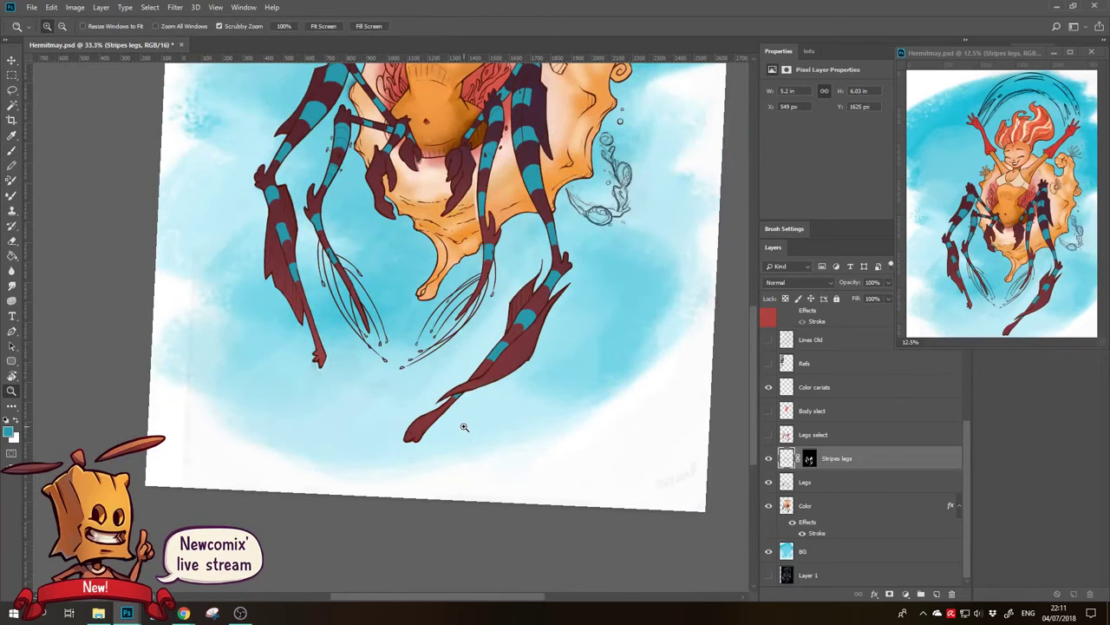
Zoom out to 25% to fit the piece and lower the Stripes legs fill to 63%
alt+click(450, 228)
drag(448, 231, 439, 413)
key(b)
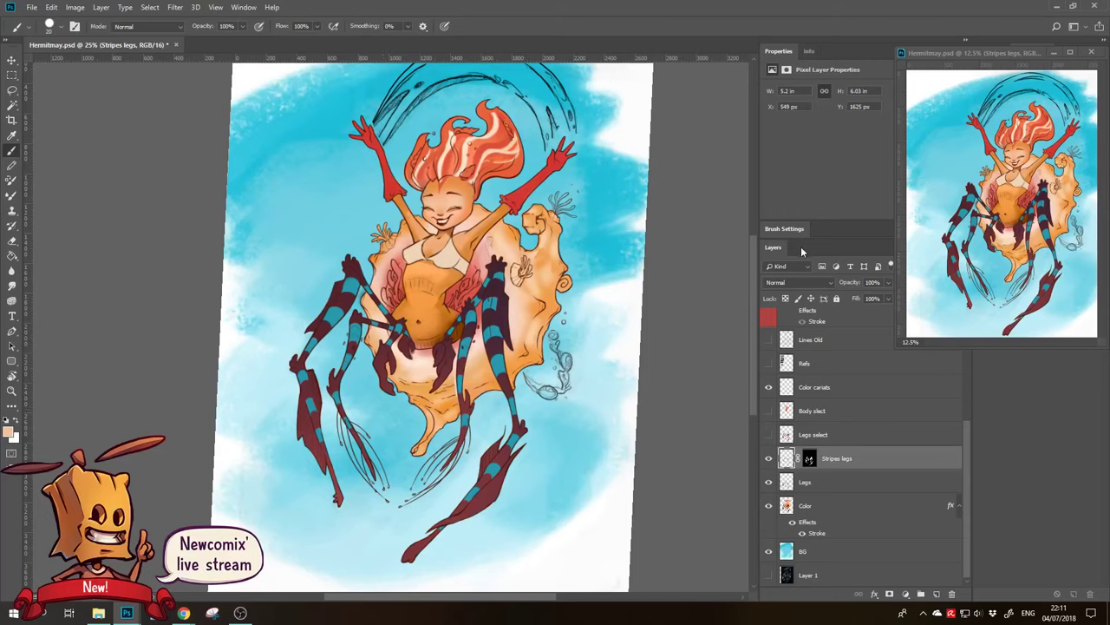
click(887, 298)
drag(893, 310, 867, 314)
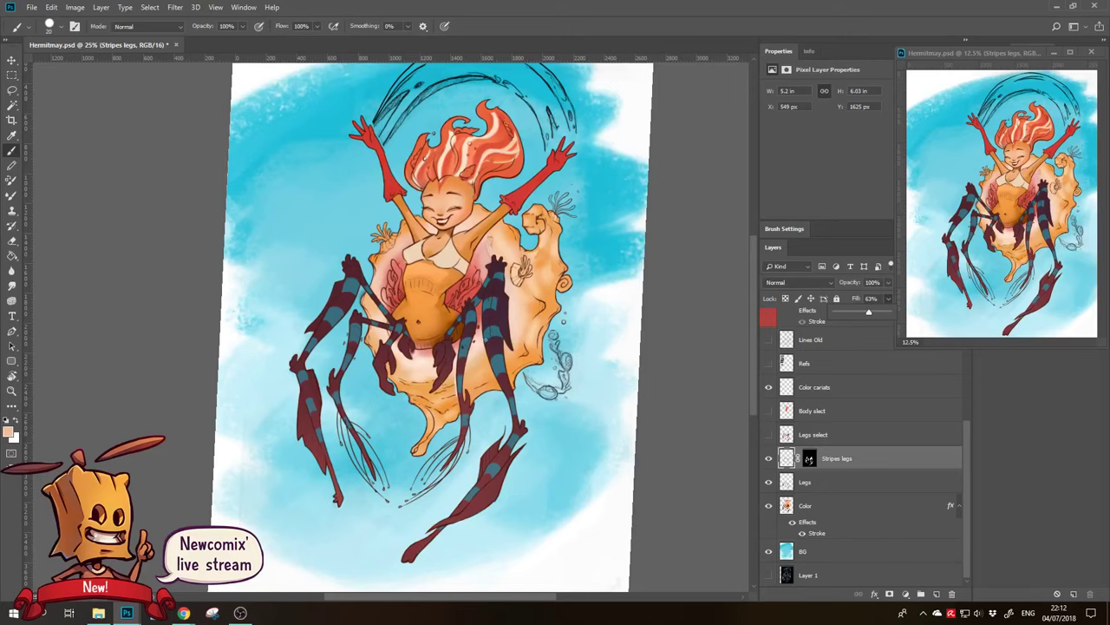
Add a new layer above Stripes legs named FDetails
click(935, 593)
double_click(807, 458)
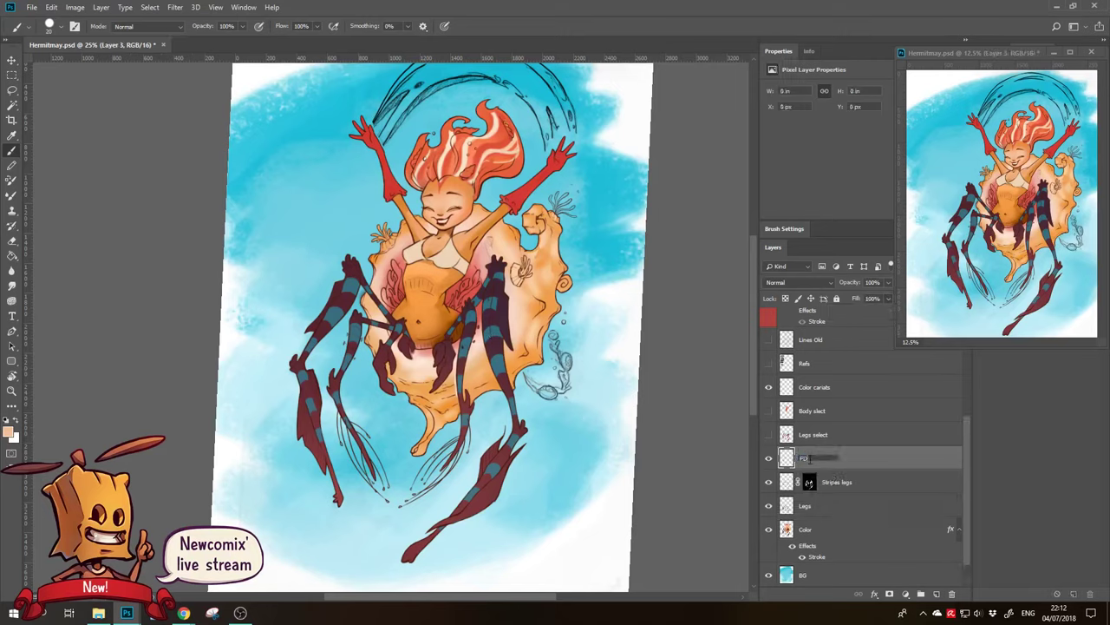
text(etail)
text(s)
key(Return)
Paint light highlights on the little hair shells, then mask FDetails to the figure's outline
key(z)
click(453, 175)
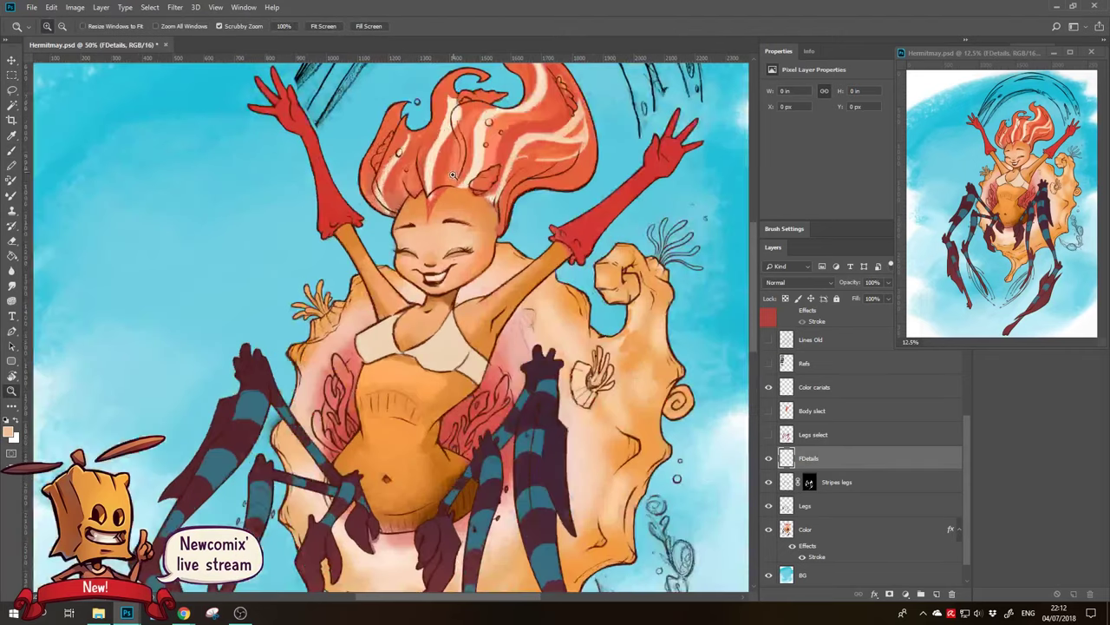
mouse_move(453, 175)
mouse_down()
mouse_move(469, 245)
mouse_move(429, 297)
mouse_up()
key(b)
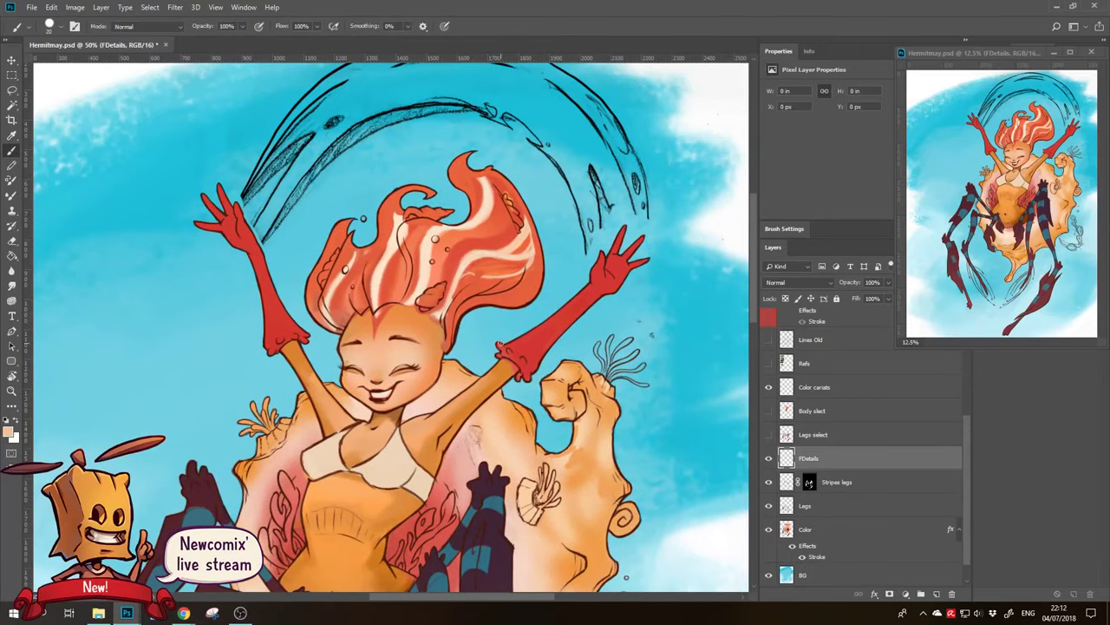
alt+click(513, 249)
ctrl+click(431, 289)
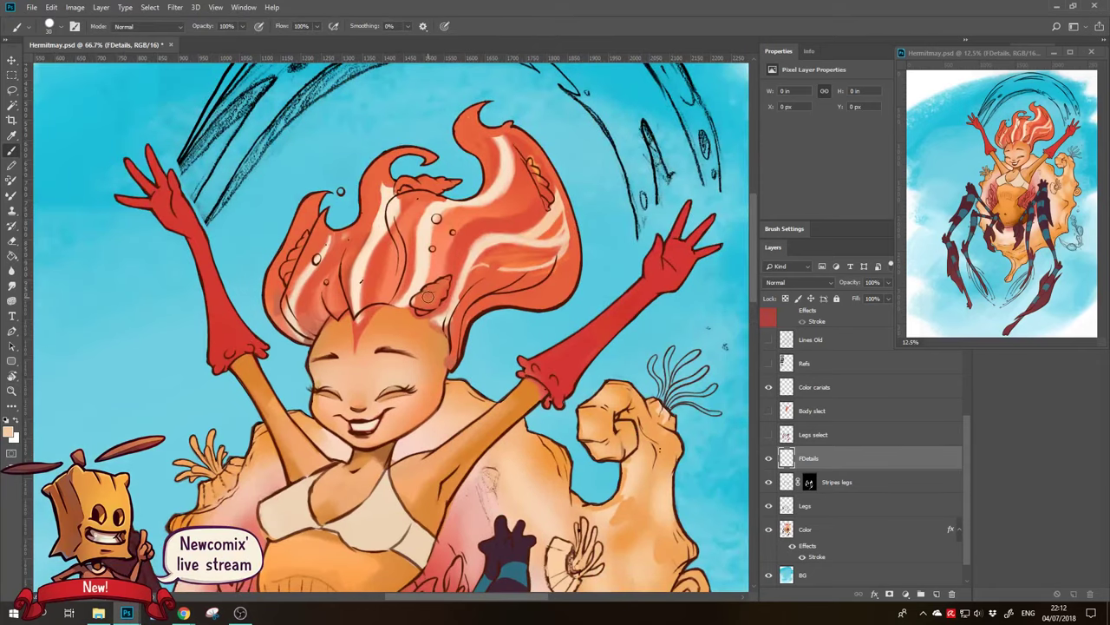
mouse_move(422, 297)
mouse_down()
mouse_move(434, 304)
mouse_move(443, 282)
mouse_up()
key(ctrl+z)
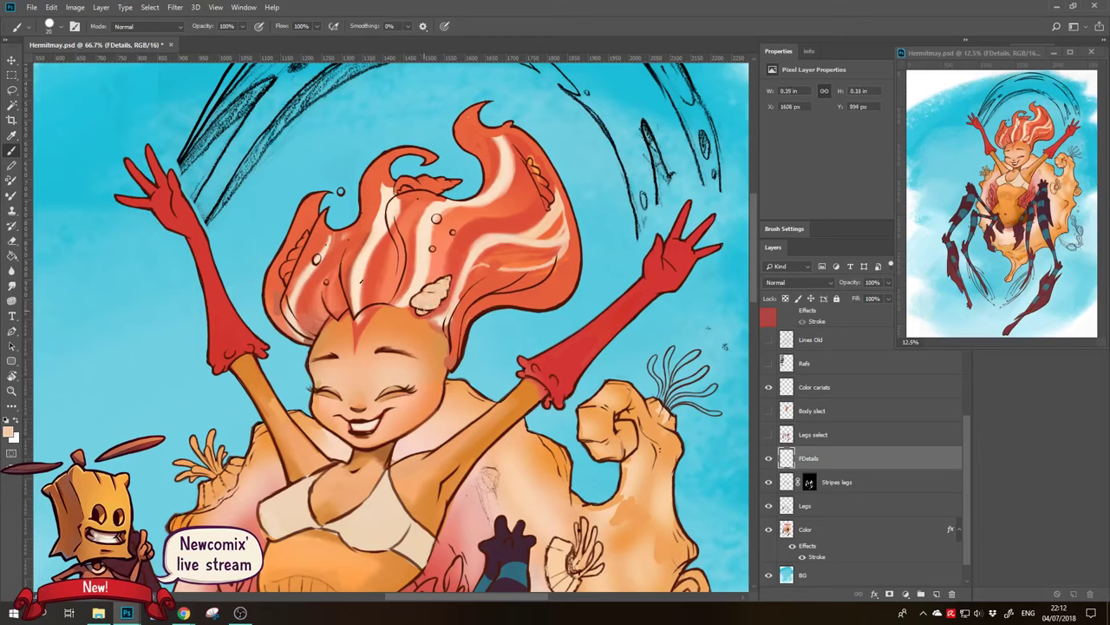
key(bracketleft)
mouse_move(407, 177)
mouse_down()
mouse_move(397, 190)
mouse_move(453, 177)
mouse_move(421, 191)
mouse_move(444, 189)
mouse_up()
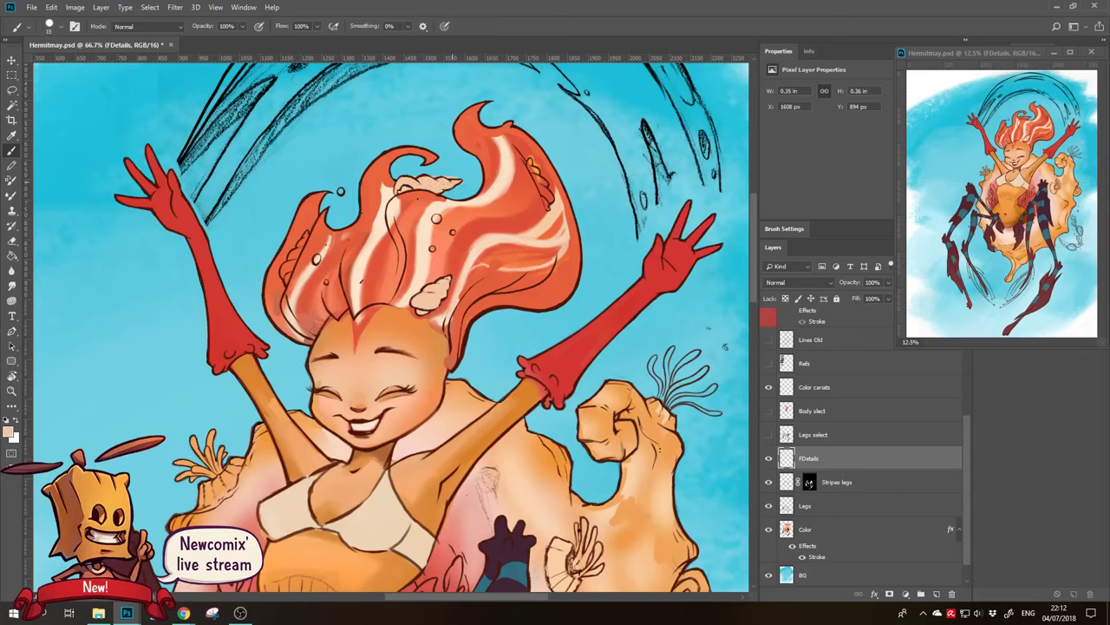
ctrl+click(789, 531)
click(889, 594)
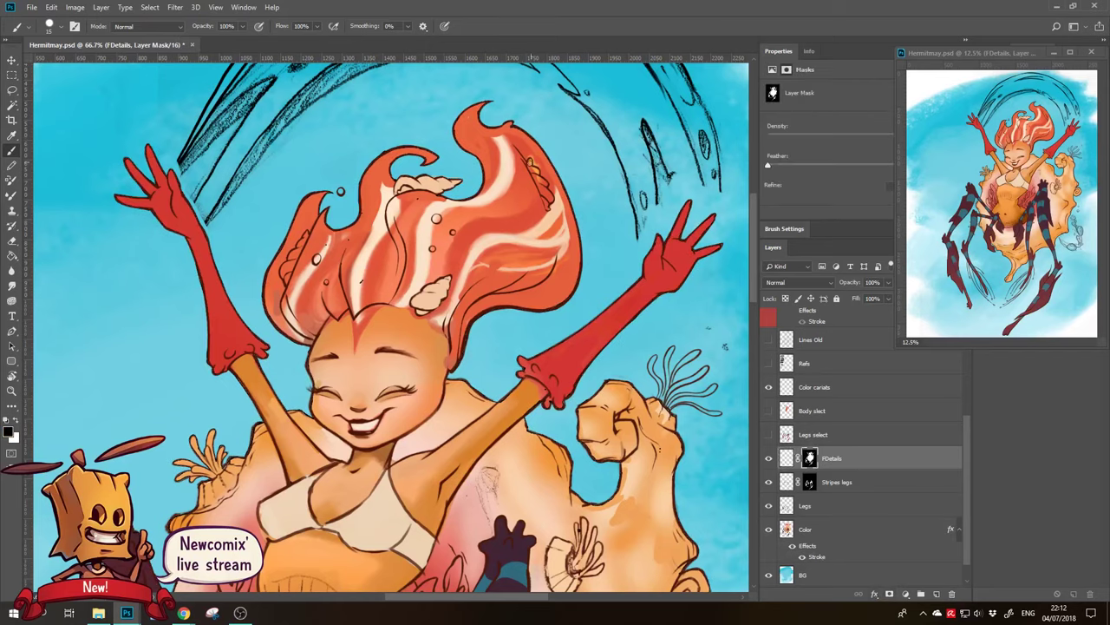
With a smaller brush, dab light highlights on the hair ornament and left hair strand
click(787, 457)
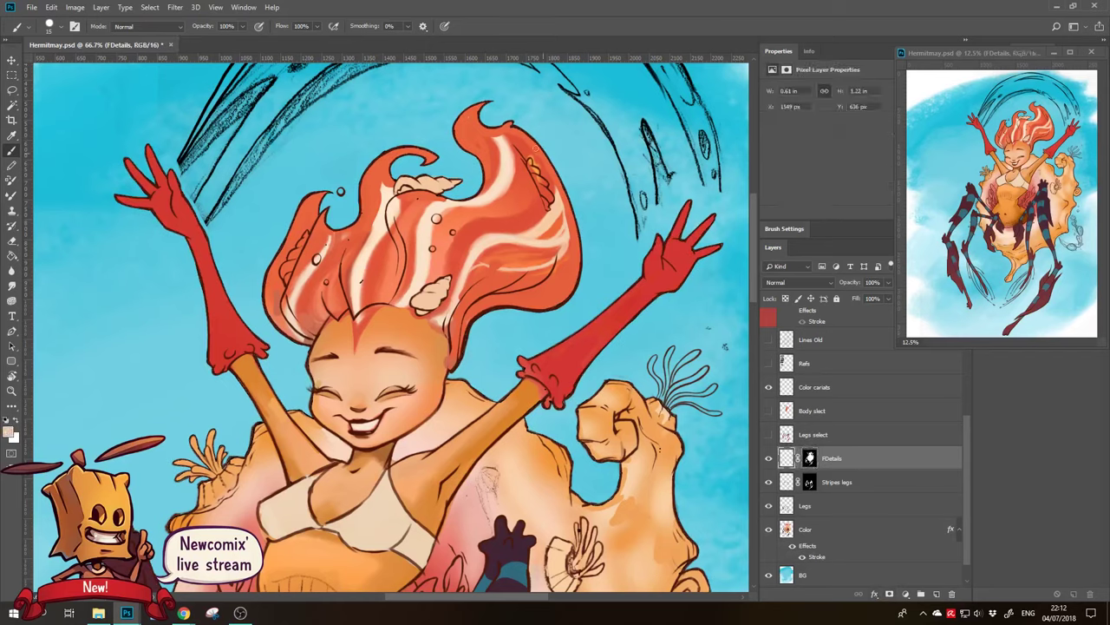
key(bracketleft)
drag(531, 161, 542, 182)
drag(500, 220, 545, 195)
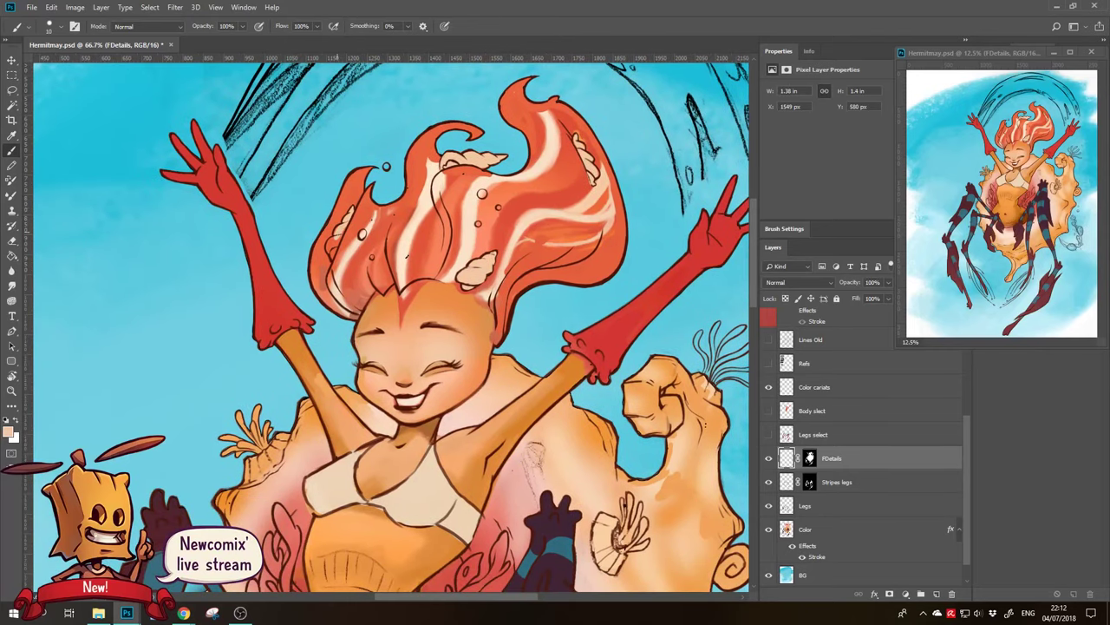
drag(339, 233, 332, 252)
Highlight the shell edge beside the left arm and the tuft base on the shell's fist
mouse_move(390, 453)
mouse_down()
mouse_move(434, 271)
mouse_move(438, 399)
mouse_up()
drag(441, 538, 444, 299)
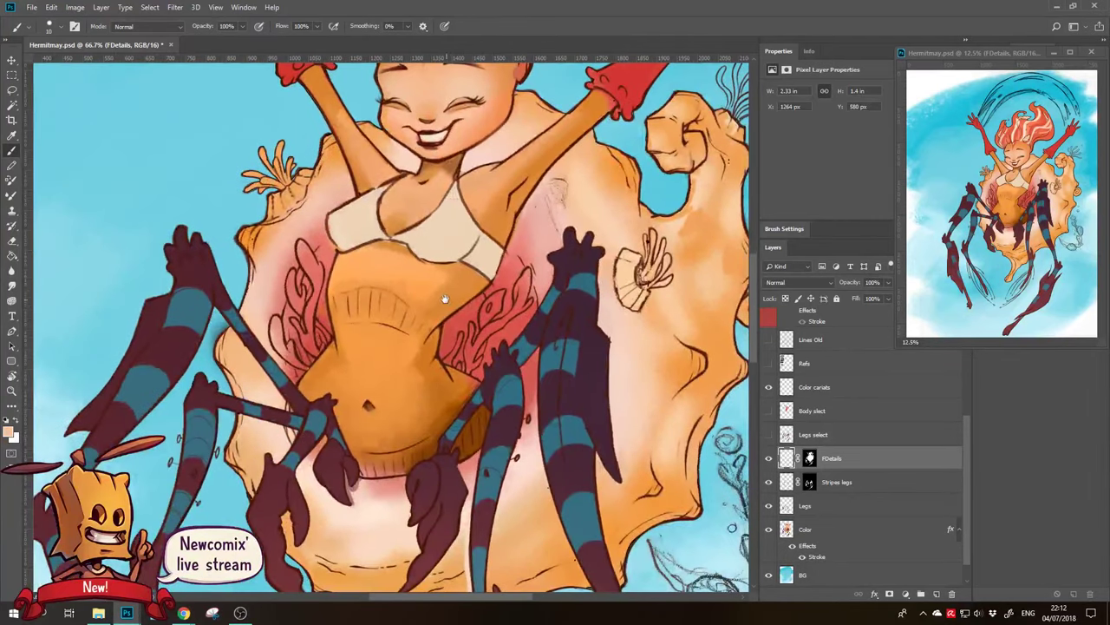
mouse_move(296, 185)
mouse_down()
mouse_move(269, 213)
mouse_move(299, 184)
mouse_move(253, 191)
mouse_up()
drag(276, 144, 245, 177)
mouse_move(624, 282)
mouse_down()
mouse_move(421, 312)
mouse_move(436, 335)
mouse_up()
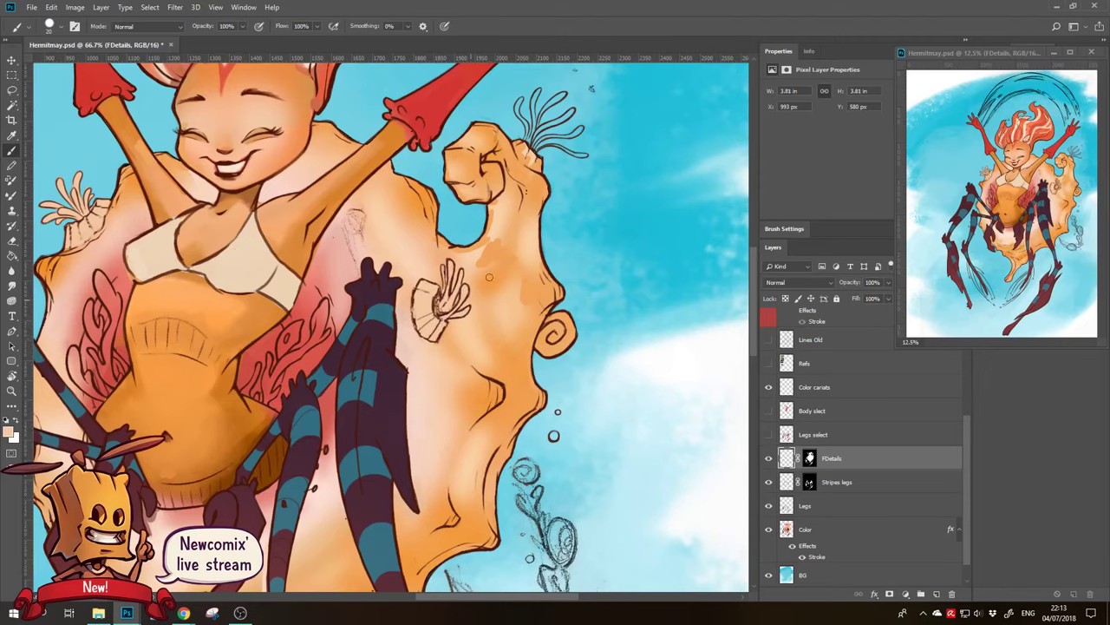
drag(540, 180, 518, 210)
drag(499, 170, 521, 200)
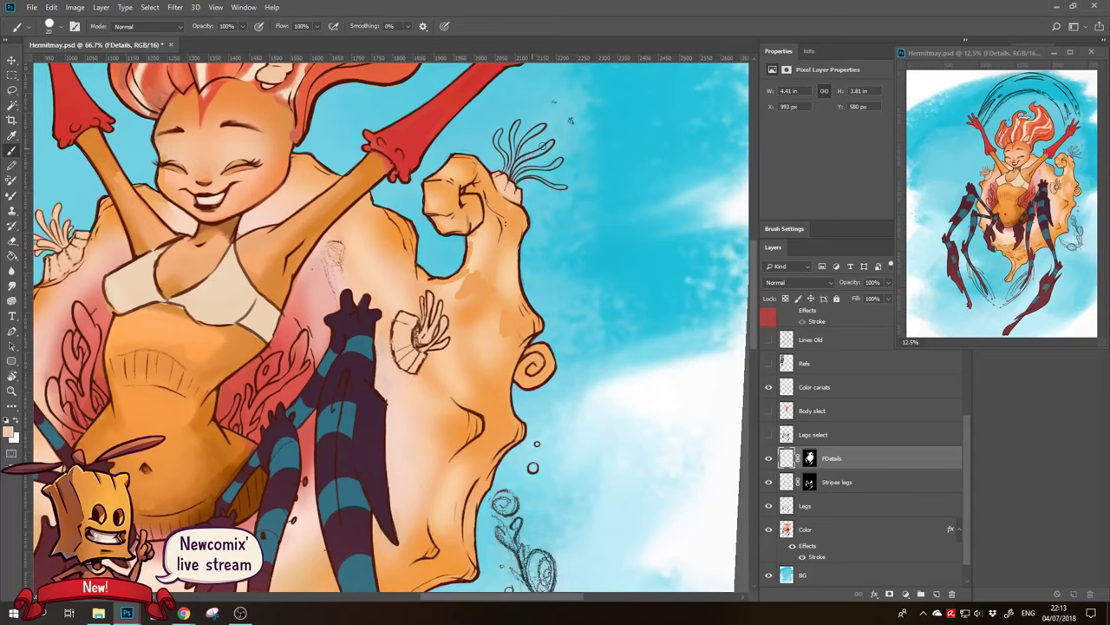
click(810, 458)
Zoom in on the shell's fist and open up the mask around the tentacle tuft
key(z)
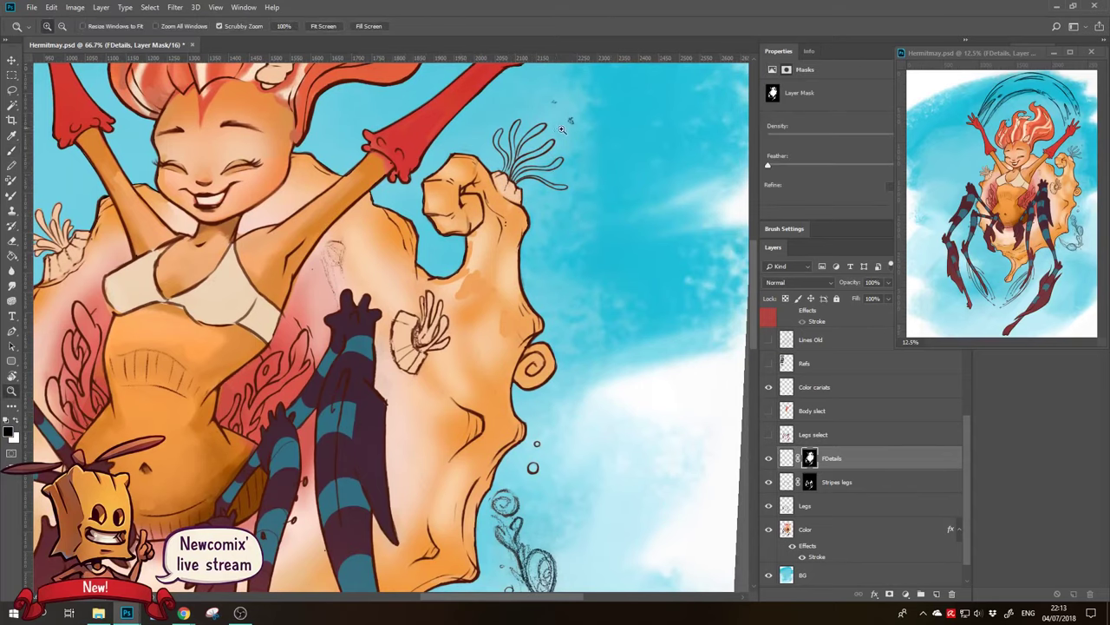
click(562, 129)
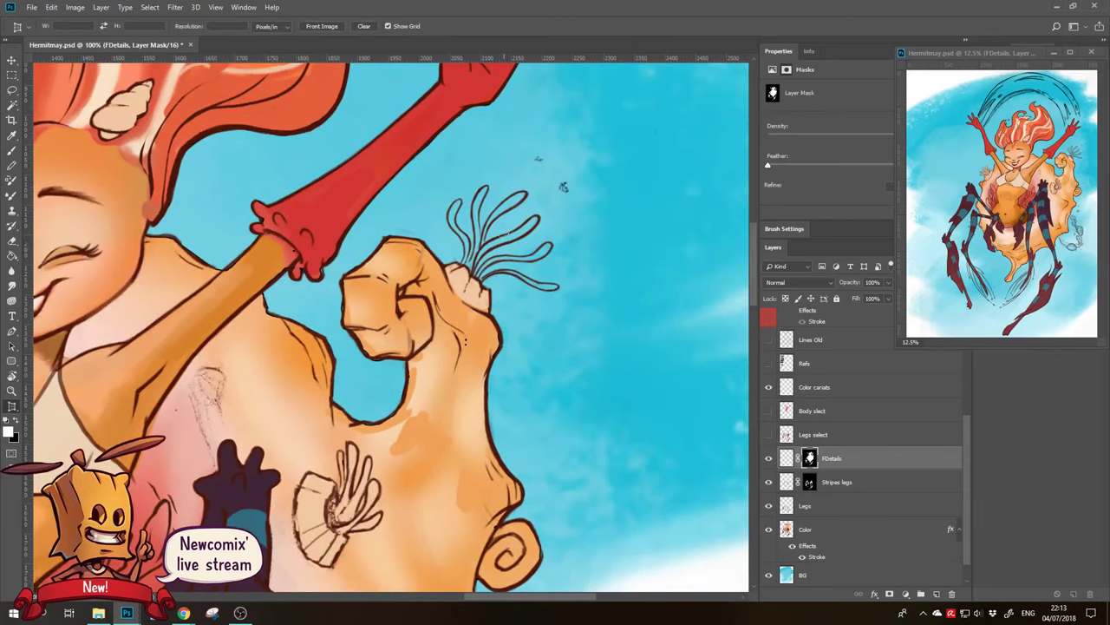
key(b)
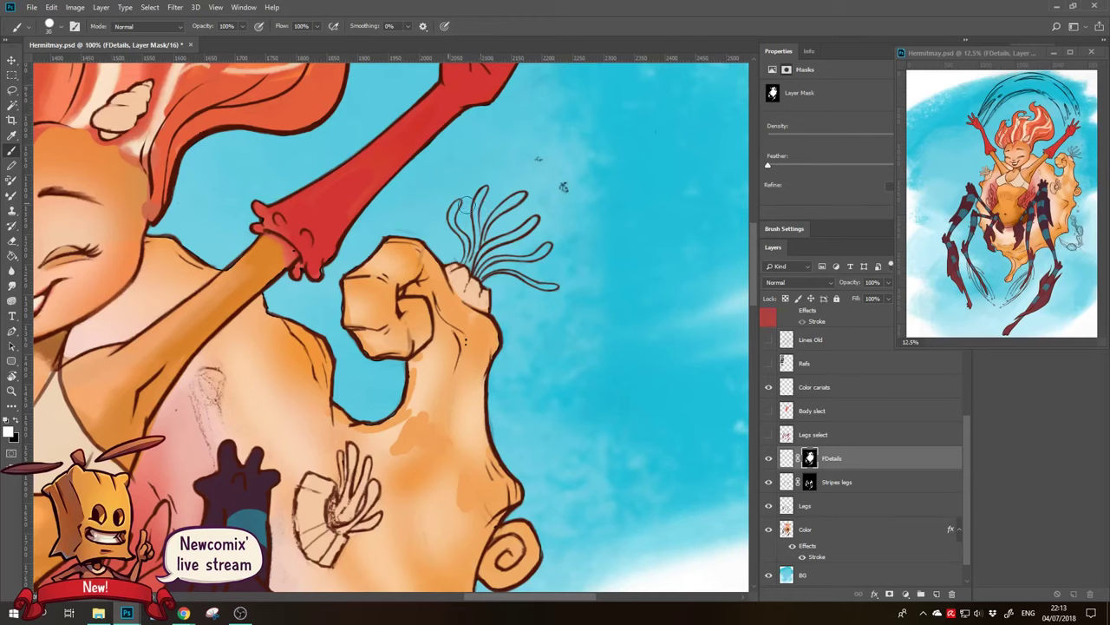
drag(507, 221, 458, 261)
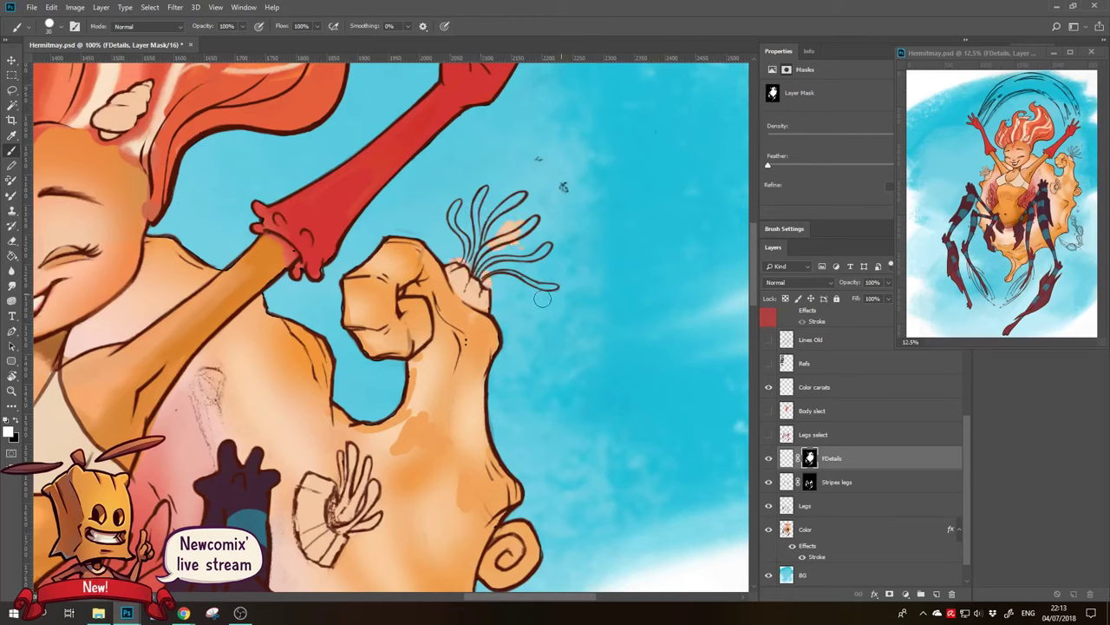
Fill the tuft's strands and base with peach on the FDetails layer
click(786, 458)
alt+click(473, 290)
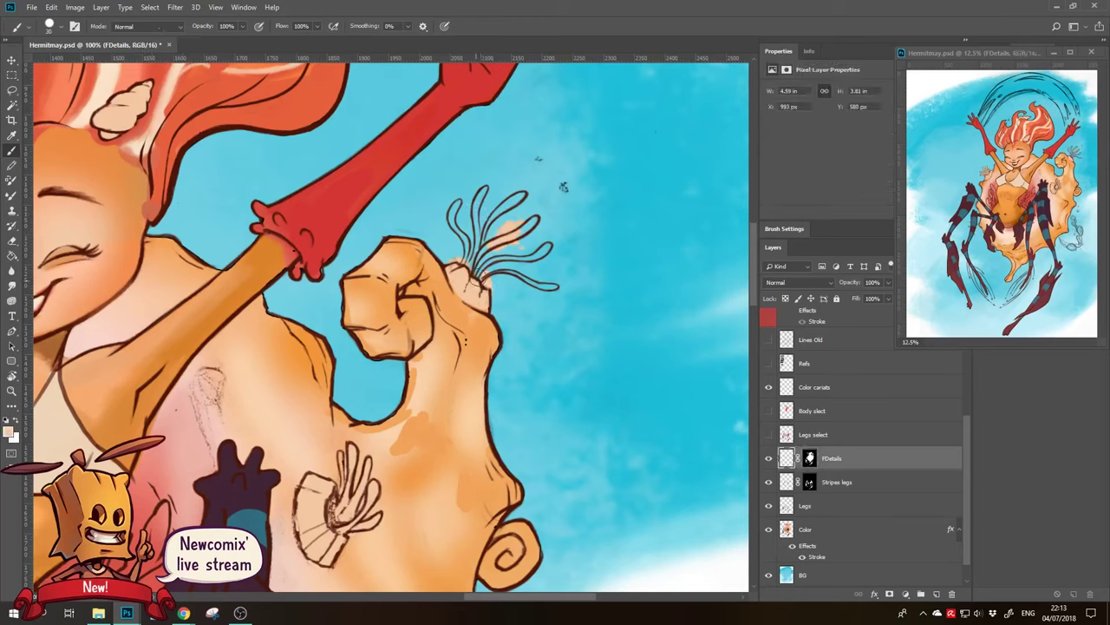
mouse_move(520, 189)
mouse_down()
mouse_move(499, 227)
mouse_move(475, 231)
mouse_up()
mouse_move(472, 191)
mouse_down()
mouse_move(453, 248)
mouse_move(511, 260)
mouse_up()
drag(444, 215, 451, 236)
mouse_move(527, 198)
mouse_down()
mouse_move(507, 222)
mouse_move(510, 210)
mouse_up()
mouse_move(473, 274)
mouse_down()
mouse_move(557, 241)
mouse_move(560, 286)
mouse_up()
Mask away overflowing peach between and above the upper strands with a smaller brush
click(809, 458)
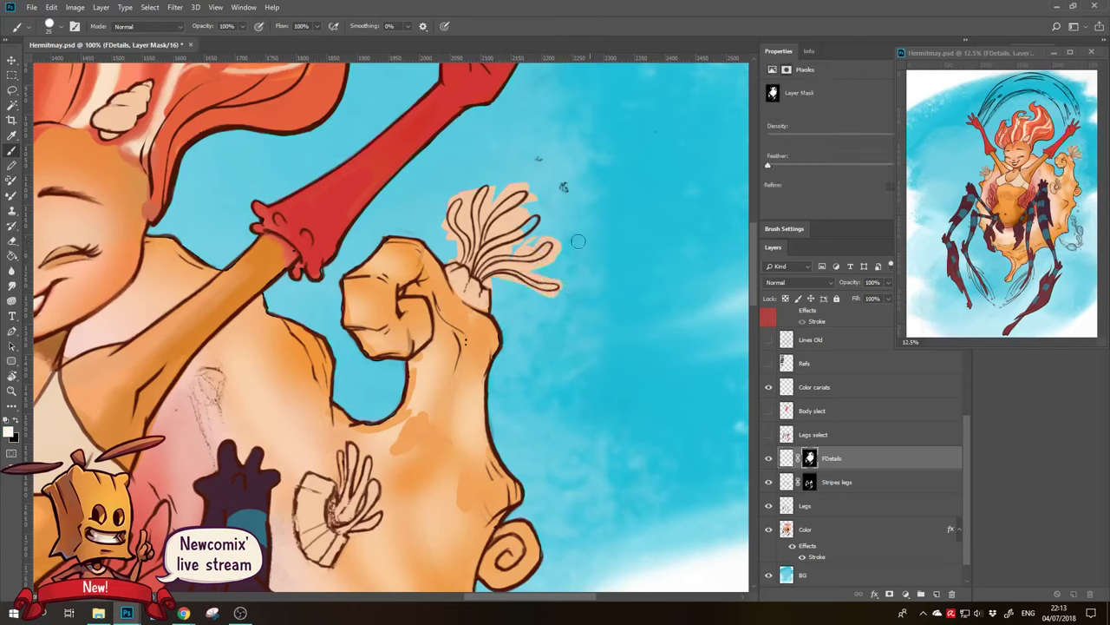
key(x)
mouse_move(534, 224)
mouse_down()
mouse_move(517, 234)
mouse_move(538, 215)
mouse_up()
key(x)
key(bracketleft)
key(bracketleft)
key(bracketleft)
key(x)
drag(520, 209, 488, 244)
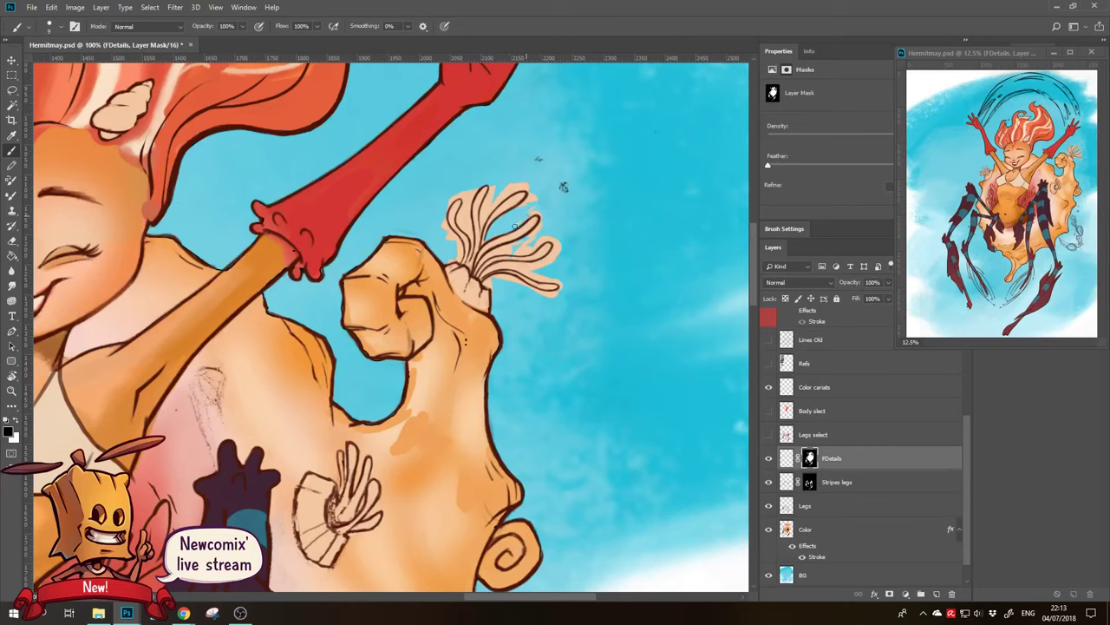
mouse_move(521, 210)
mouse_down()
mouse_move(536, 188)
mouse_move(508, 253)
mouse_move(521, 245)
mouse_move(477, 271)
mouse_up()
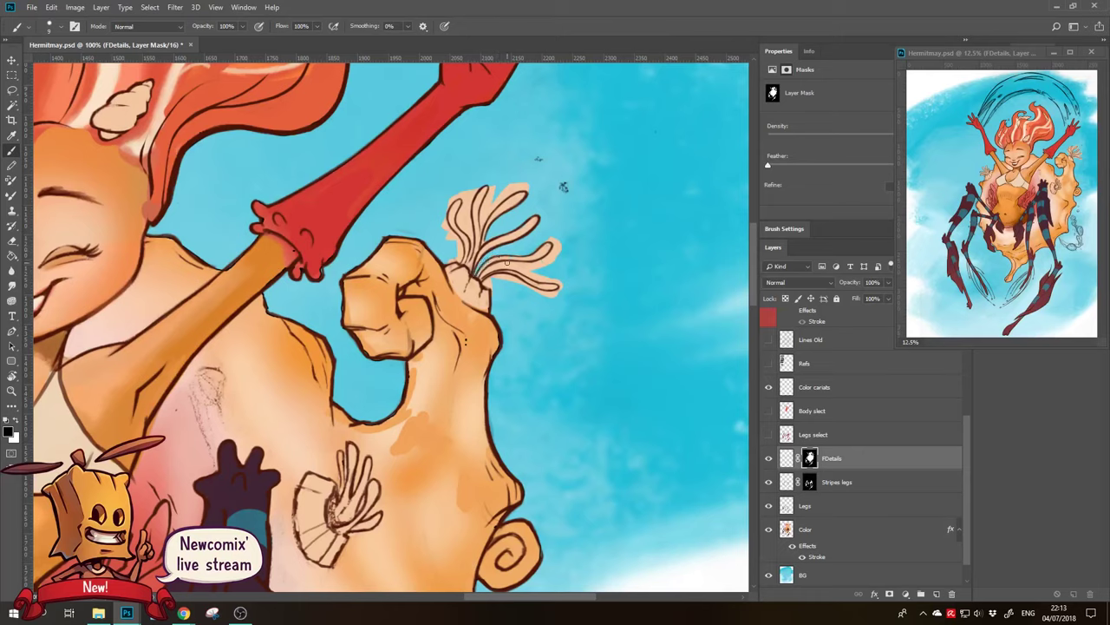
Trim the pale peach fringe at the upper-right tip and top strand on the mask
key(x)
key(x)
key(x)
key(x)
mouse_move(550, 262)
mouse_down()
mouse_move(559, 246)
mouse_move(485, 273)
mouse_move(562, 281)
mouse_move(555, 297)
mouse_move(491, 284)
mouse_up()
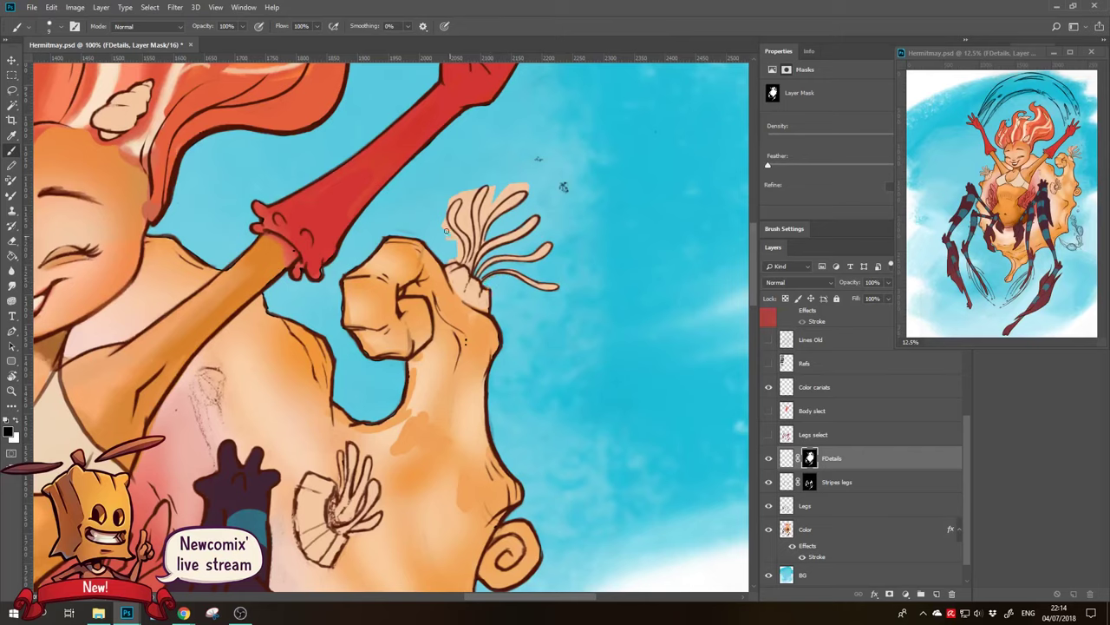
key(x)
key(x)
key(x)
key(x)
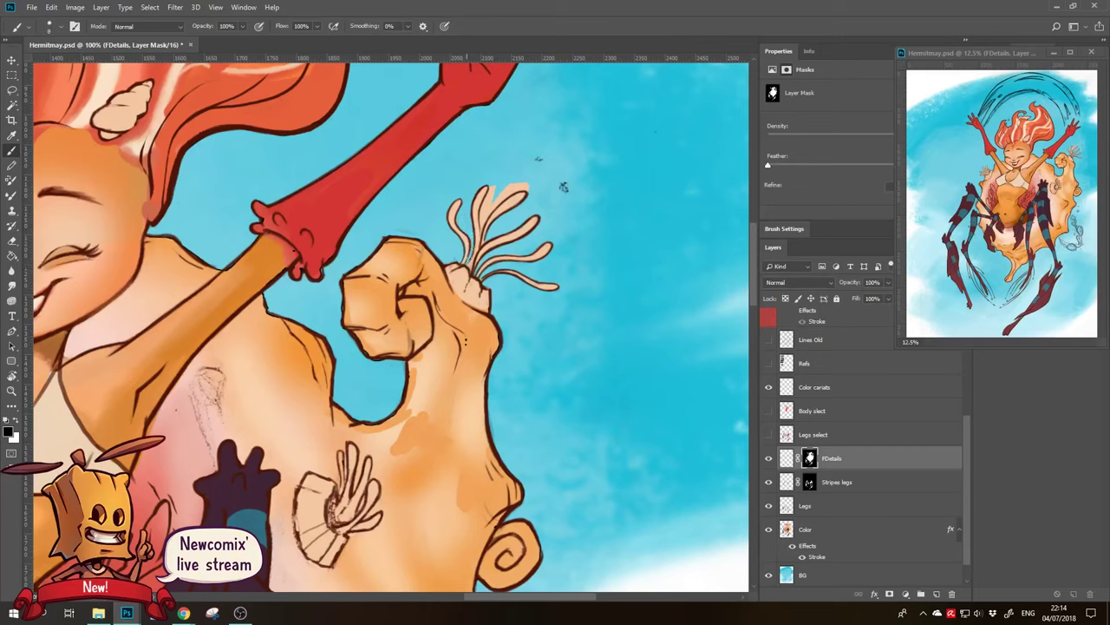
key(x)
key(x)
mouse_move(491, 185)
mouse_down()
mouse_move(525, 188)
mouse_move(487, 214)
mouse_move(486, 203)
mouse_up()
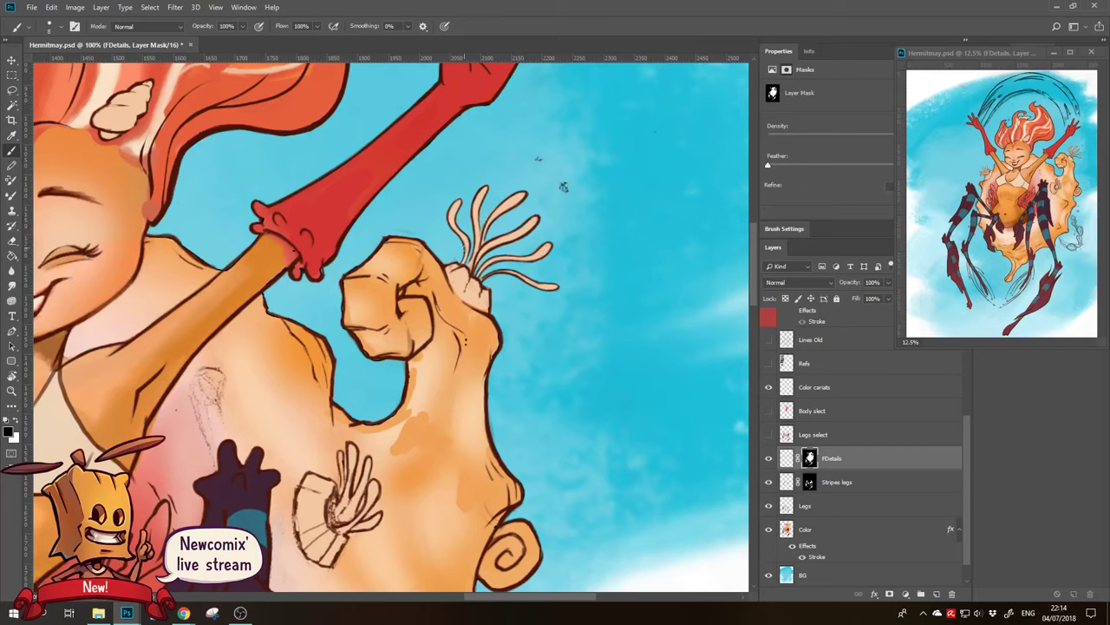
key(x)
Zoom back out to view the whole hermit-crab illustration
key(z)
scroll(564, 186, down, 2)
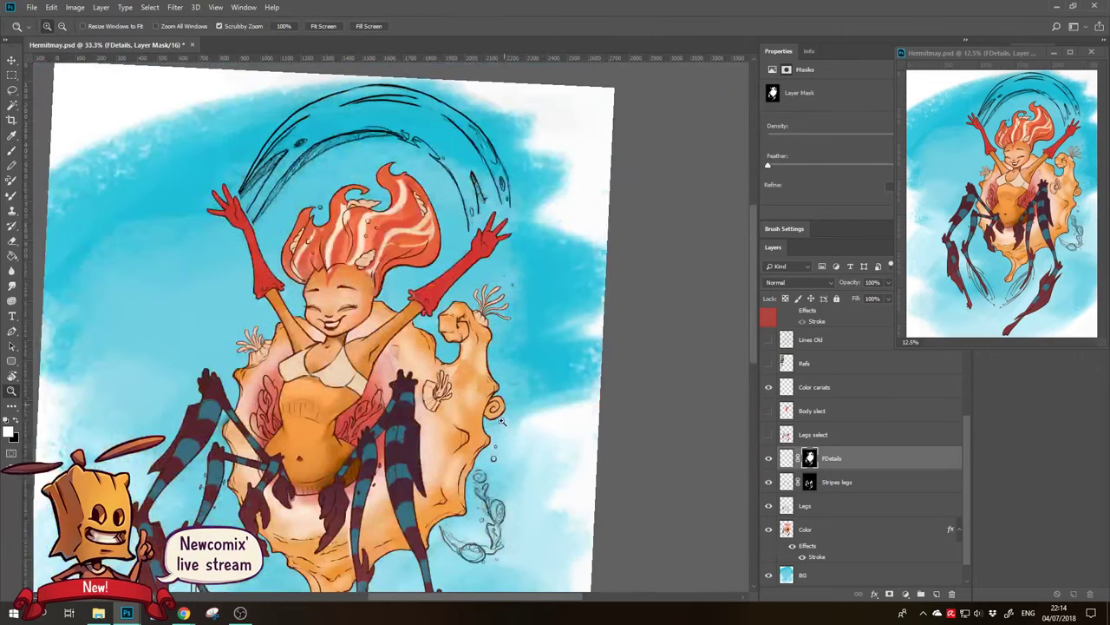
scroll(563, 187, down, 2)
scroll(542, 353, down, 1)
scroll(538, 334, down, 1)
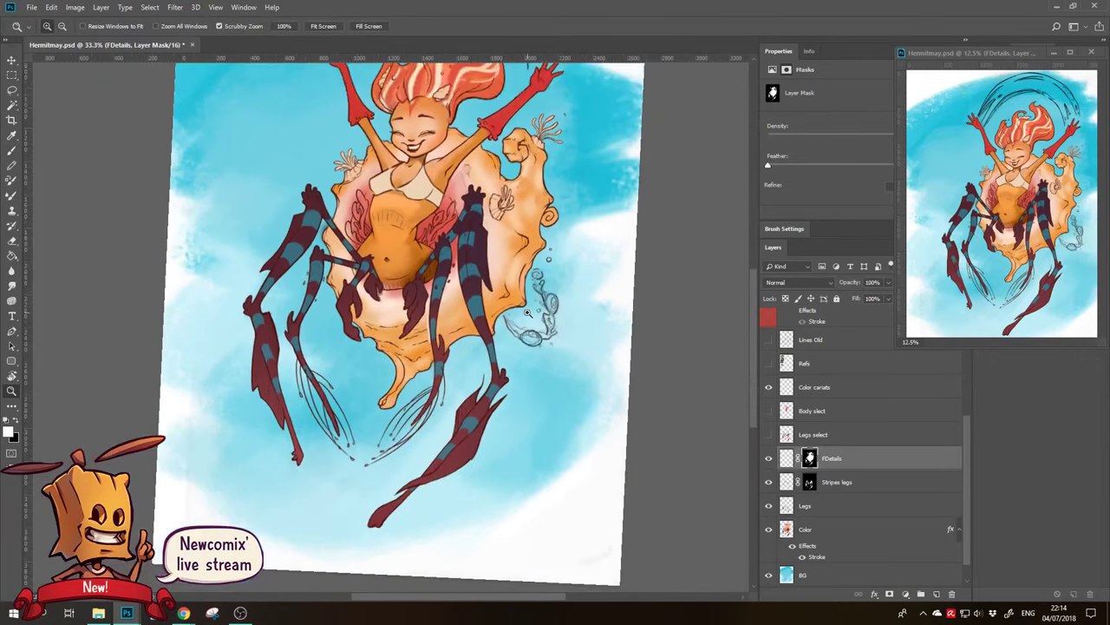
scroll(543, 268, up, 2)
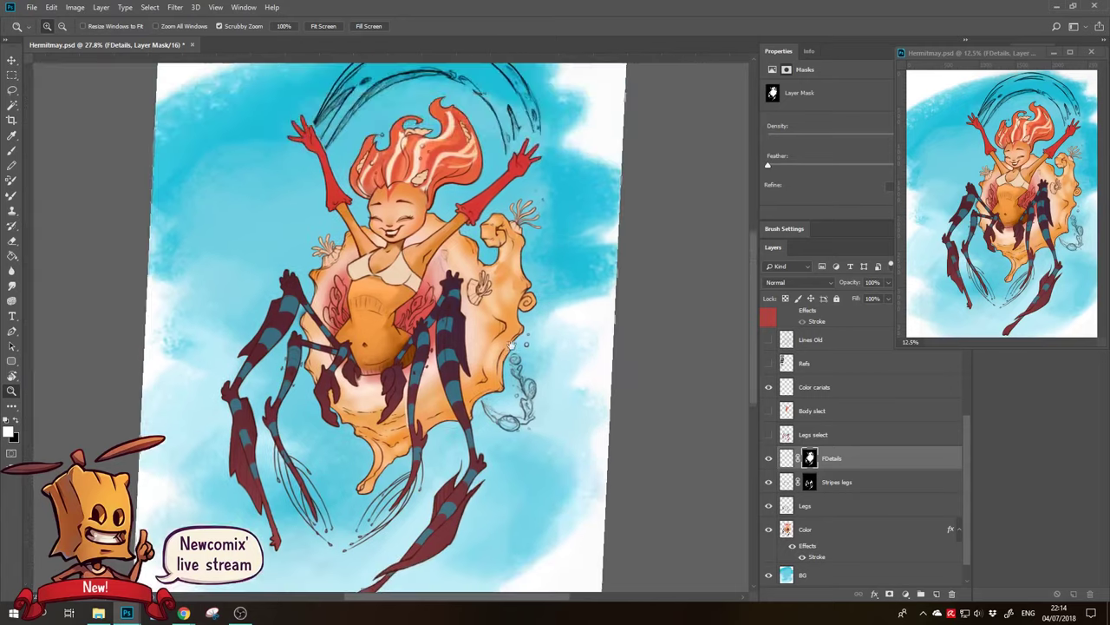